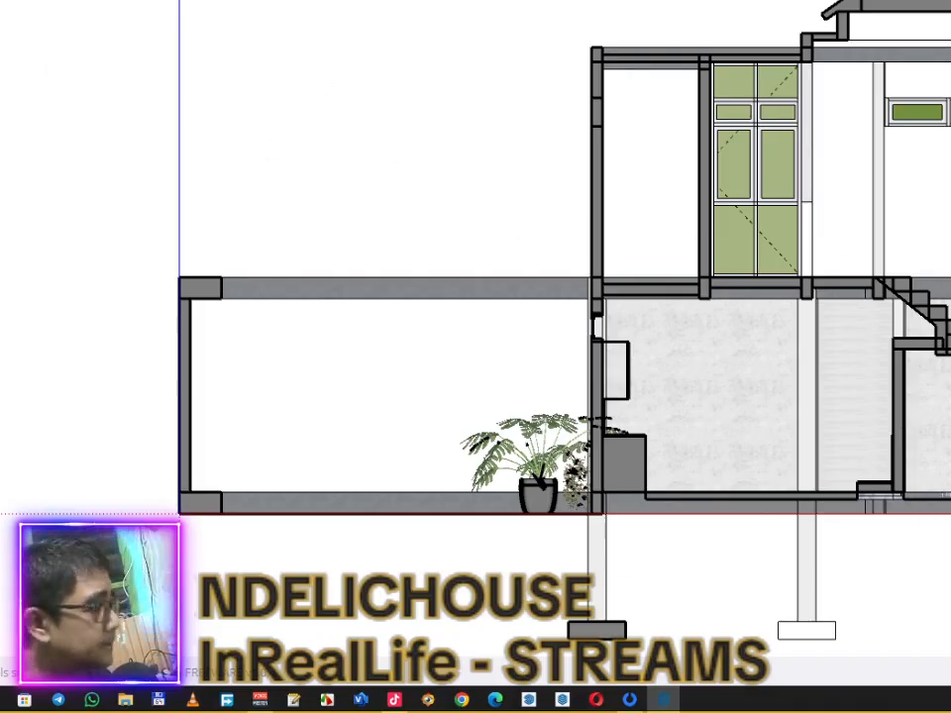
Step: Dismiss the Thudio window and switch from the section view to the exterior 3D scene of the house
scroll(946, 243, down, 2)
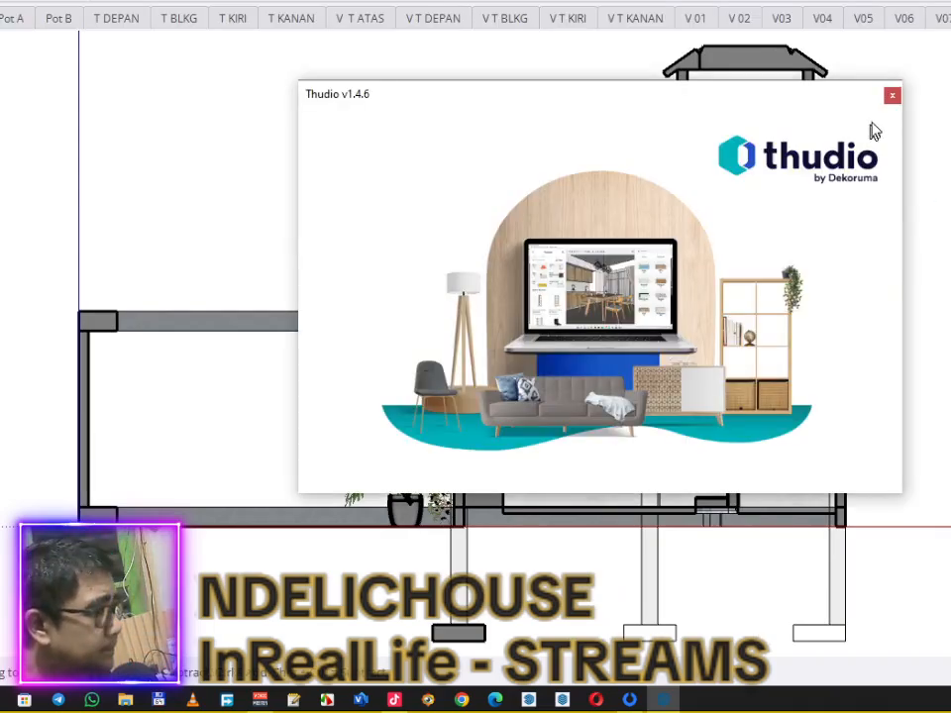
click(893, 95)
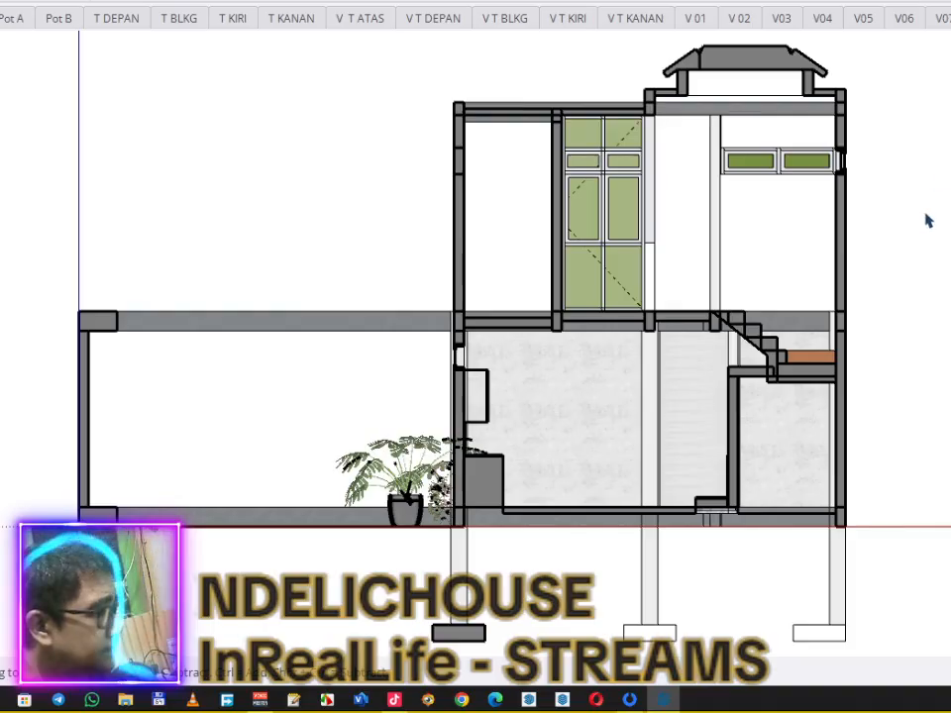
scroll(928, 221, down, 1)
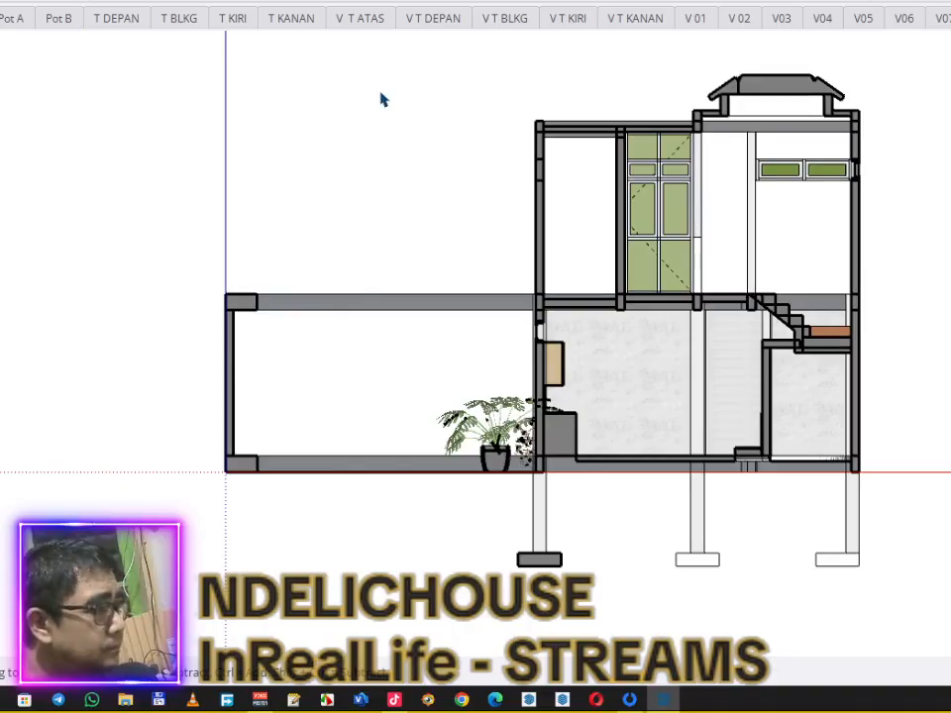
click(0, 18)
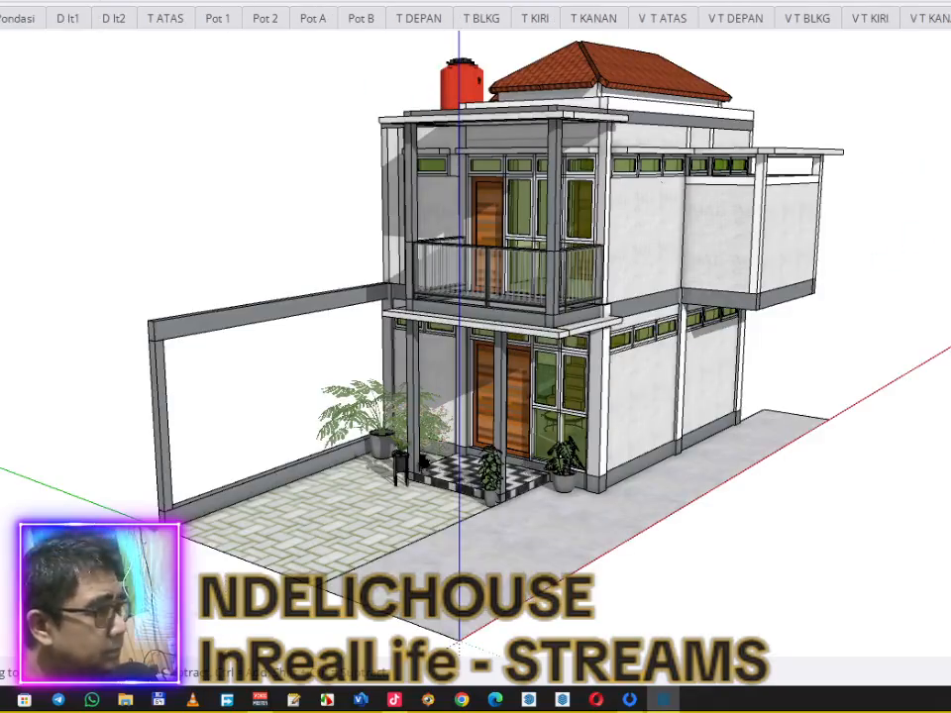
click(129, 2)
click(166, 41)
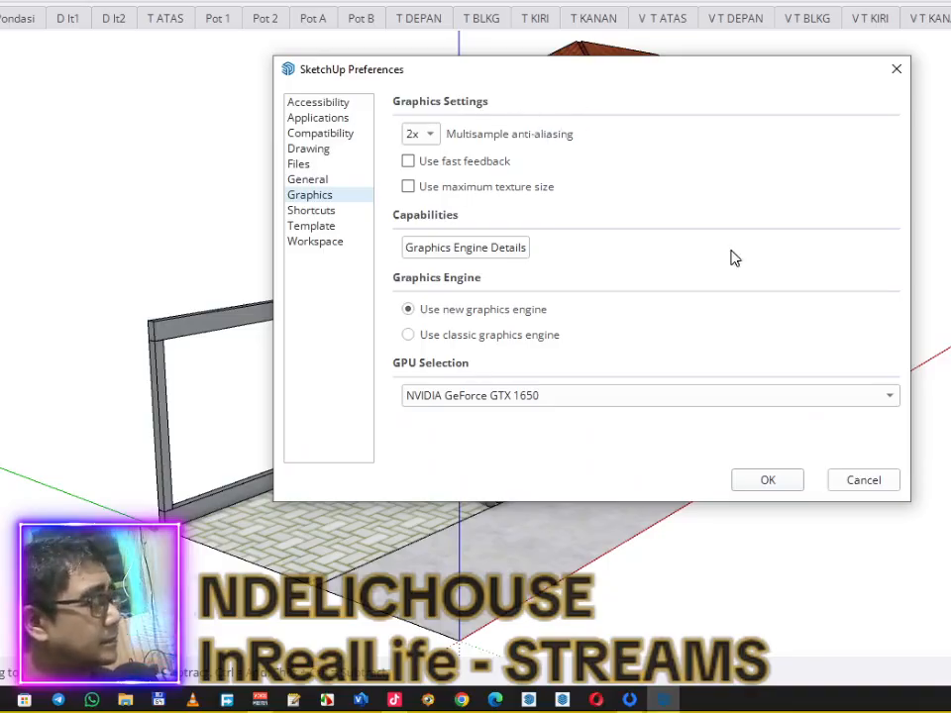
click(844, 476)
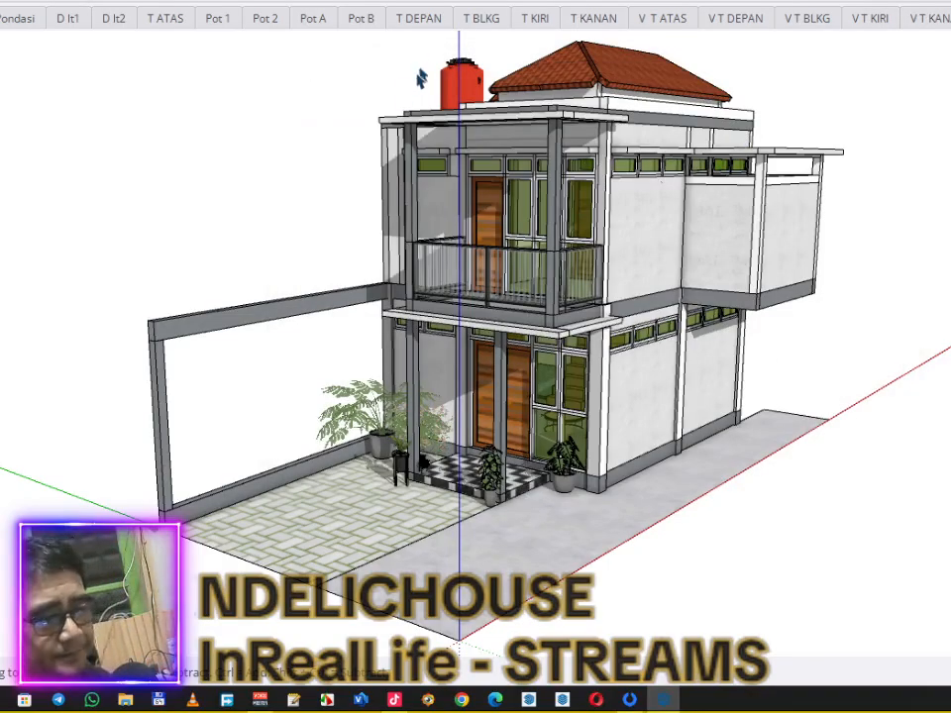
Step: Draw a vertical line from the lower side wall's bottom edge up to the middle of the open upper-floor bay
mouse_move(335, 260)
shift+middle_down()
mouse_move(434, 273)
mouse_move(377, 268)
mouse_move(416, 303)
mouse_move(494, 314)
mouse_move(435, 258)
mouse_move(474, 356)
mouse_move(473, 317)
mouse_move(537, 321)
mouse_move(485, 301)
mouse_move(493, 375)
mouse_move(492, 208)
shift+middle_up()
scroll(458, 277, up, 5)
scroll(472, 317, up, 2)
click(502, 278)
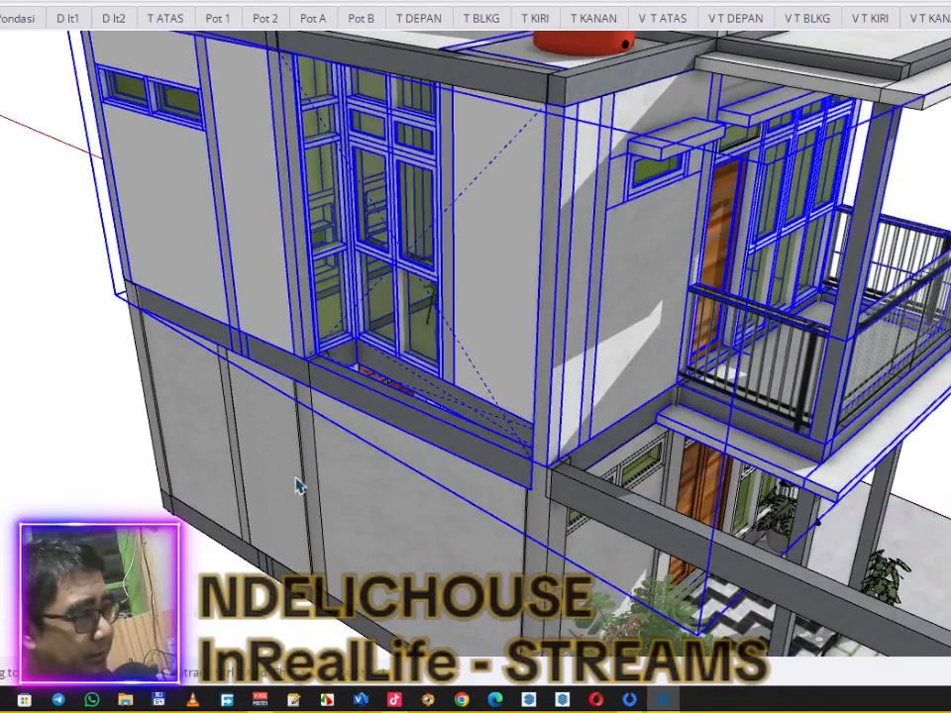
click(266, 426)
click(210, 563)
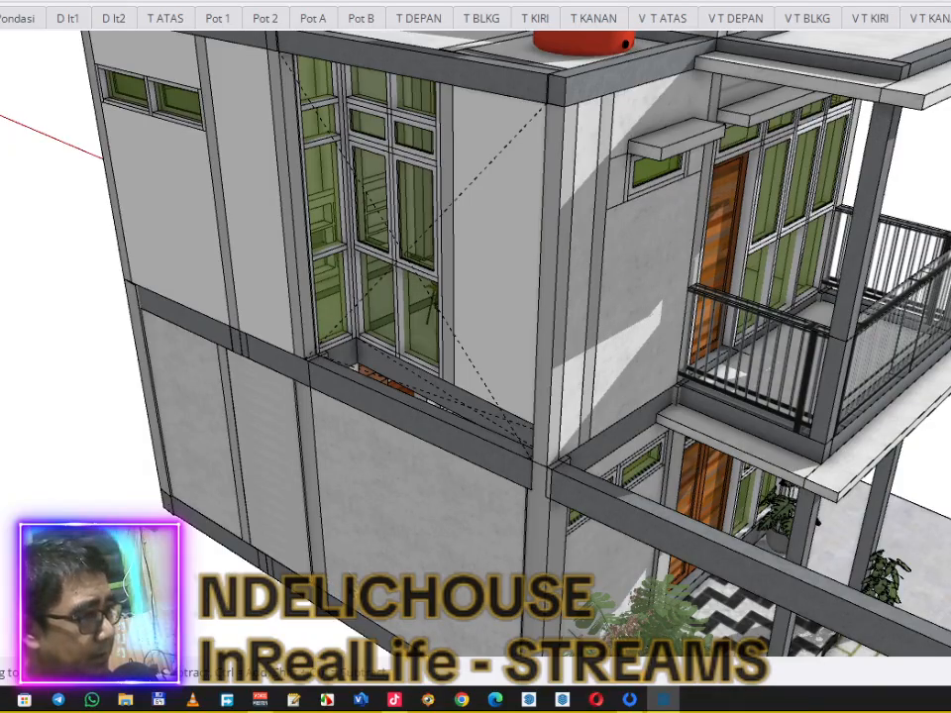
mouse_move(395, 541)
shift+middle_down()
mouse_move(329, 457)
mouse_move(327, 466)
shift+middle_up()
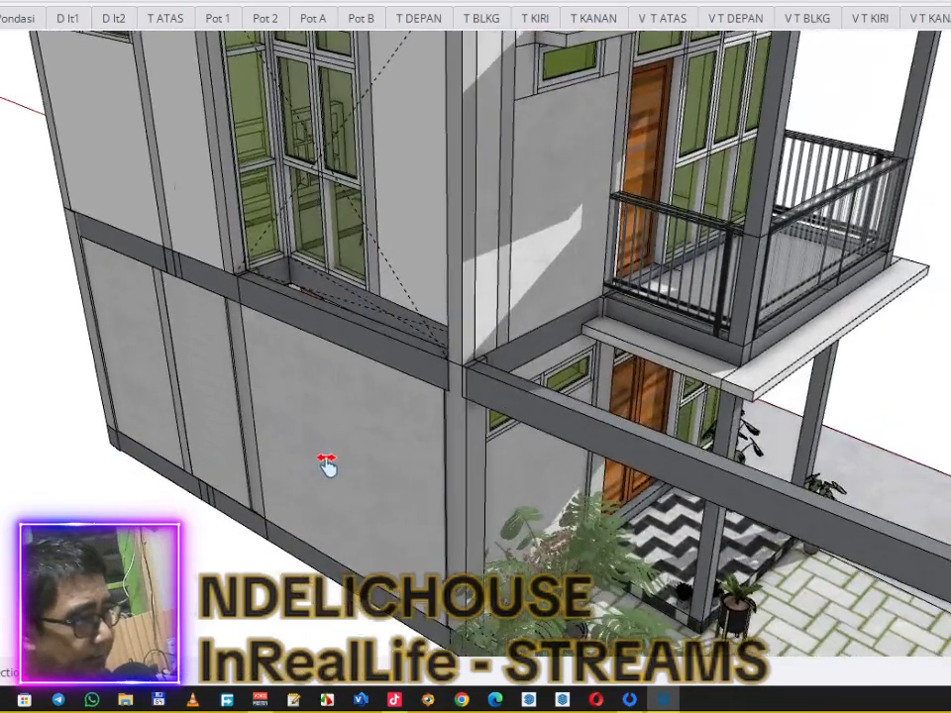
scroll(333, 513, down, 4)
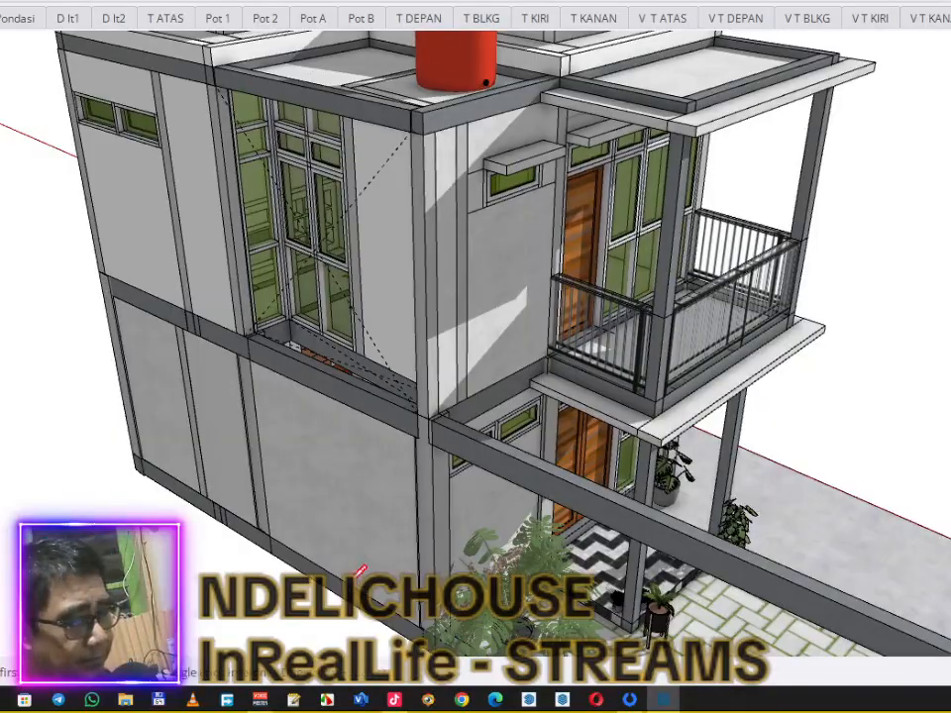
click(339, 595)
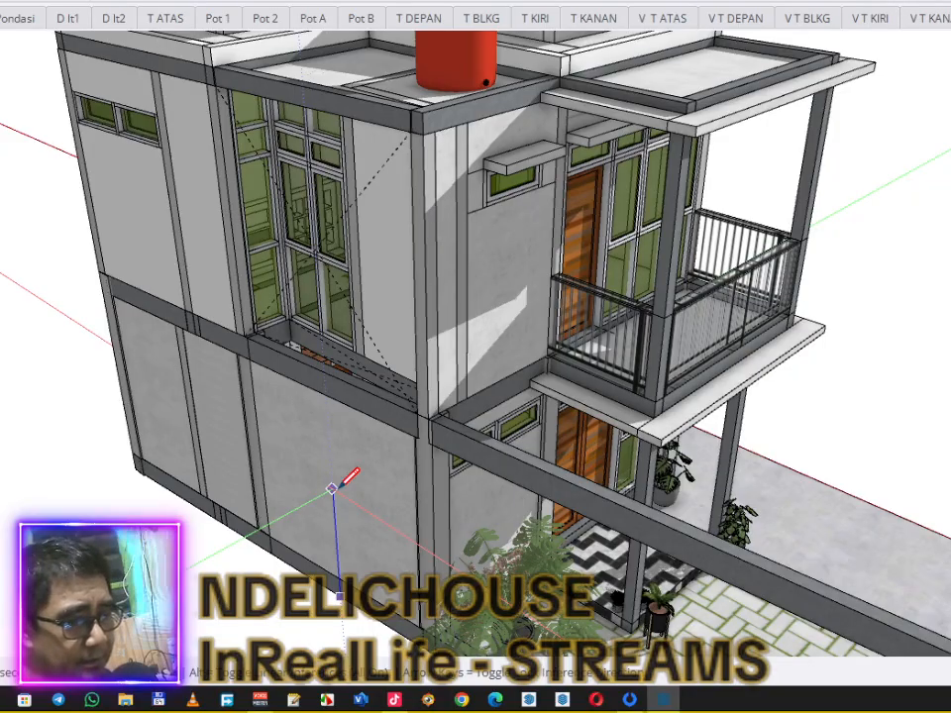
key(space)
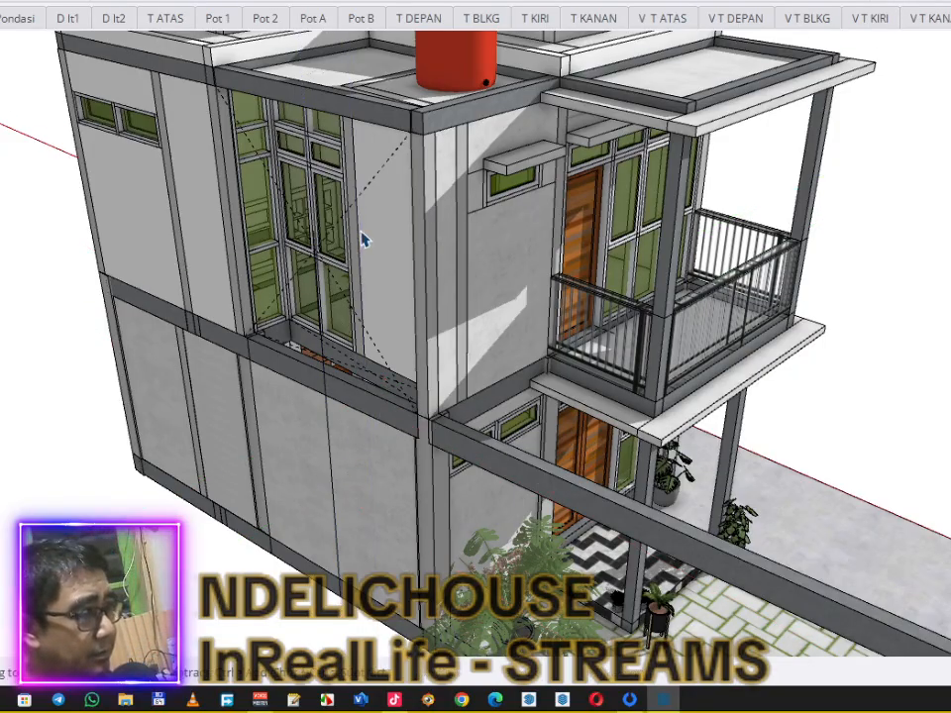
Step: Copy the roof-level beam above the open upper-floor bay straight down to the top end of the vertical line
mouse_move(388, 259)
middle_down()
mouse_move(417, 298)
mouse_move(546, 293)
middle_up()
scroll(407, 221, up, 4)
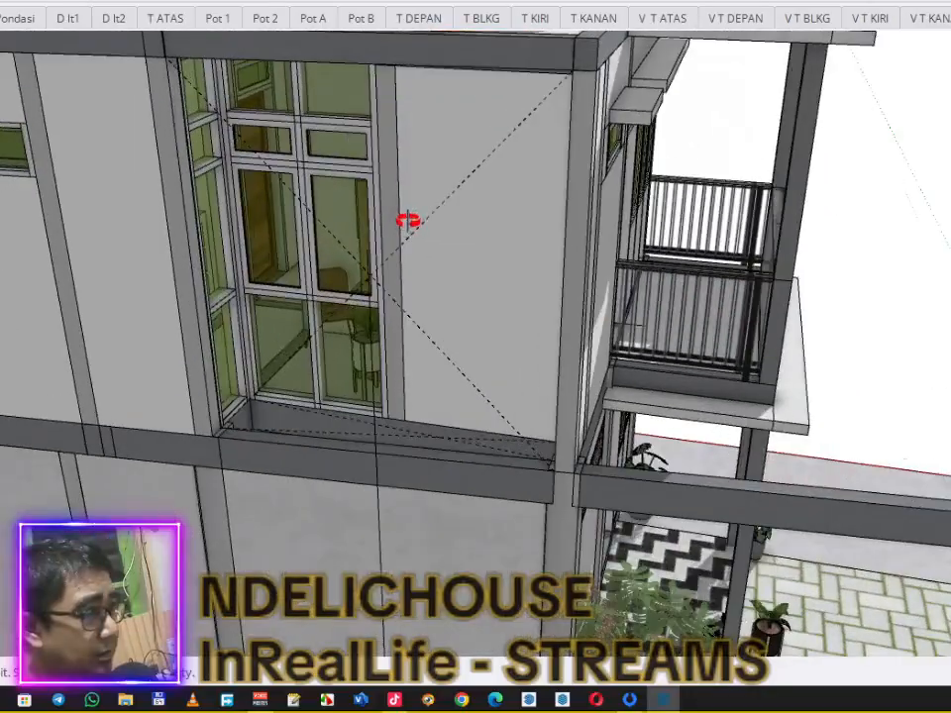
mouse_move(389, 227)
middle_down()
mouse_move(284, 186)
mouse_move(219, 182)
mouse_move(291, 227)
mouse_move(287, 260)
mouse_move(308, 234)
mouse_move(291, 239)
mouse_move(284, 269)
mouse_move(292, 249)
mouse_move(759, 245)
middle_up()
mouse_move(683, 223)
middle_down()
mouse_move(643, 240)
mouse_move(656, 208)
mouse_move(618, 283)
mouse_move(614, 264)
mouse_move(592, 305)
middle_up()
scroll(587, 306, up, 3)
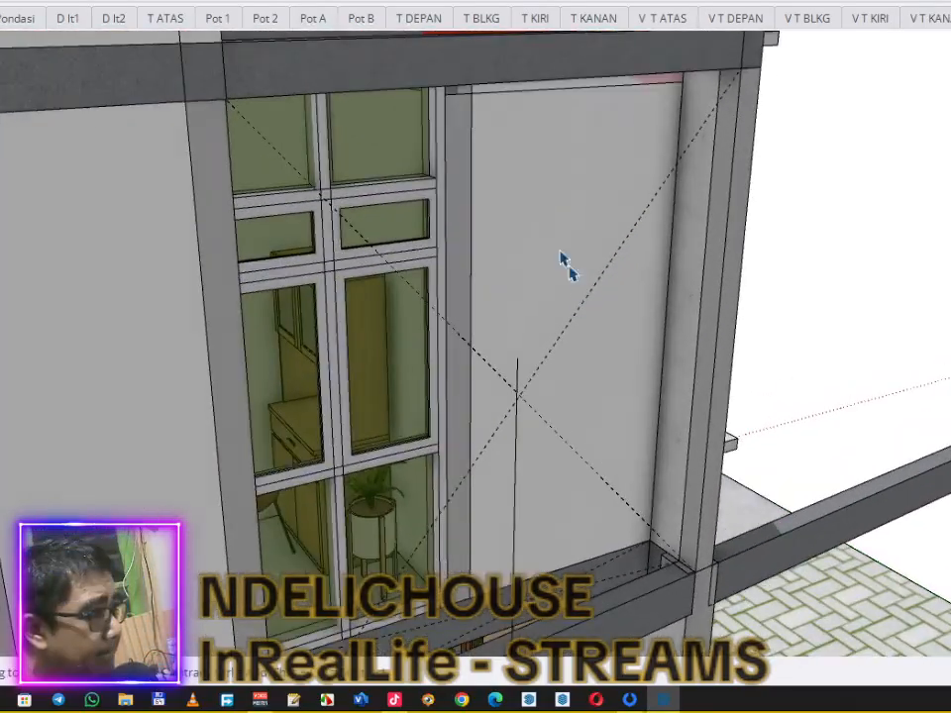
click(613, 121)
scroll(605, 104, down, 3)
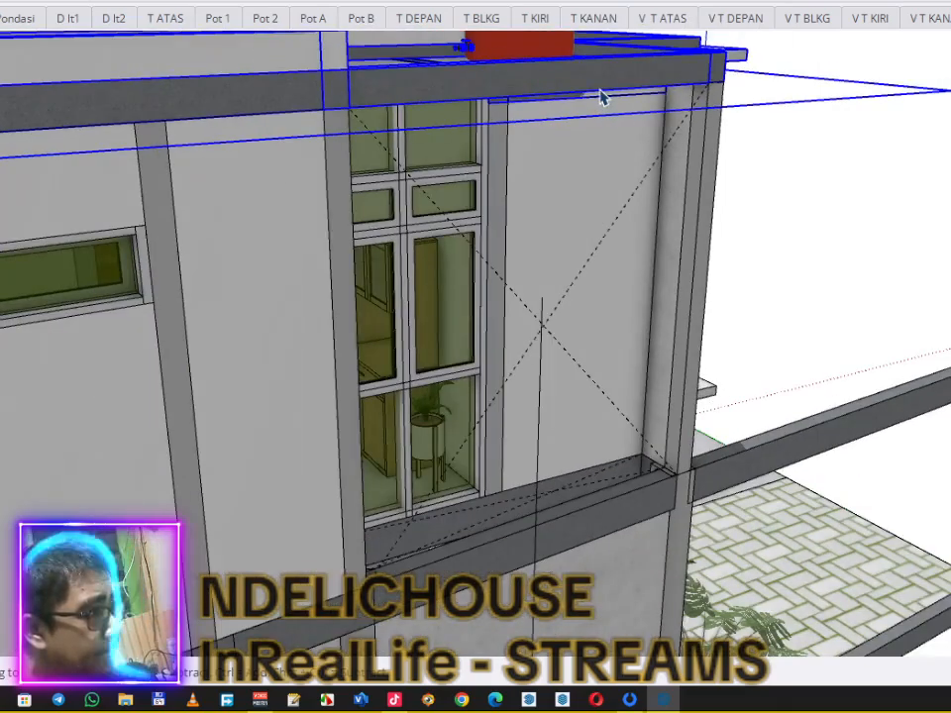
double_click(600, 92)
click(561, 84)
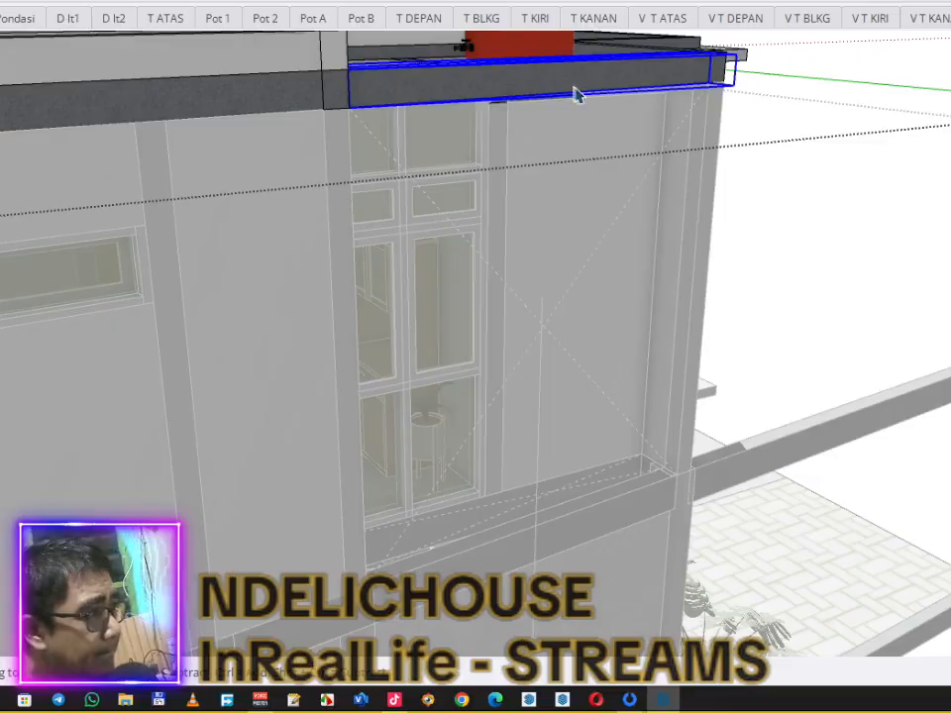
key(m)
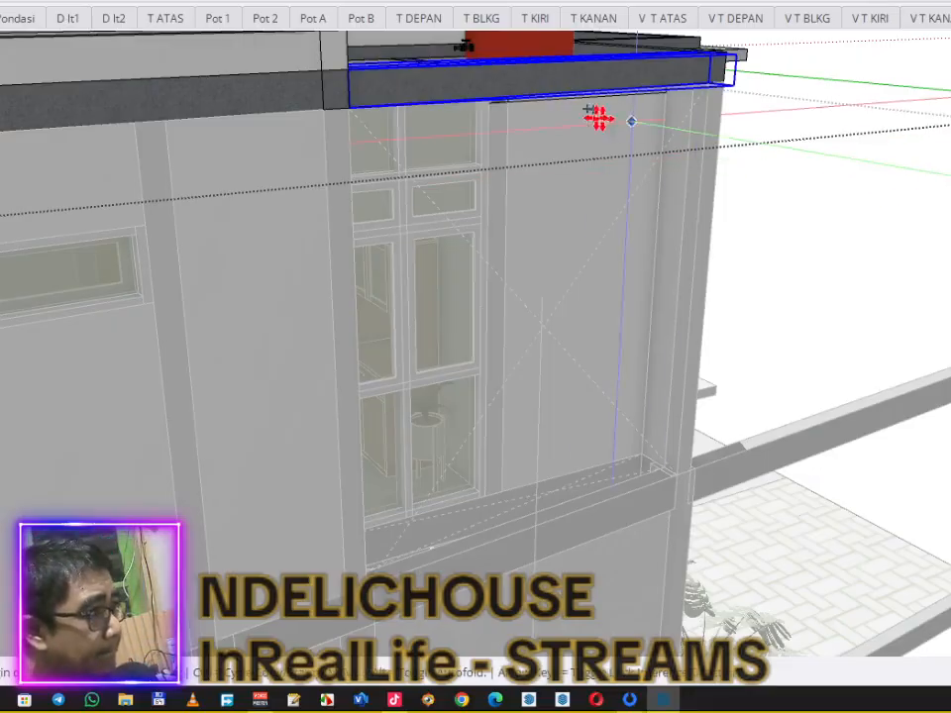
scroll(707, 102, up, 4)
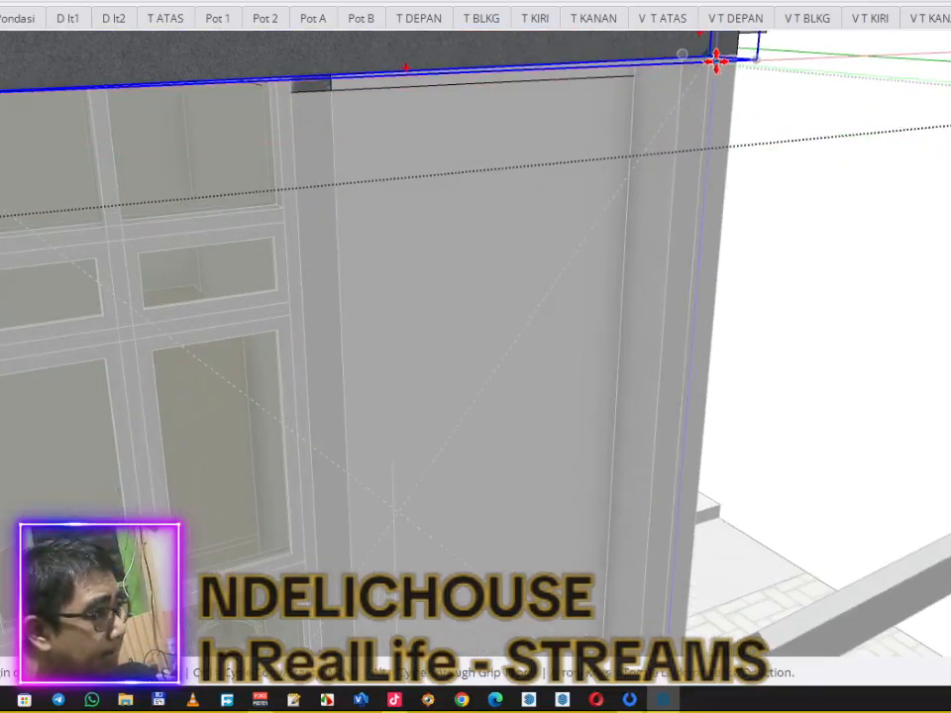
click(709, 55)
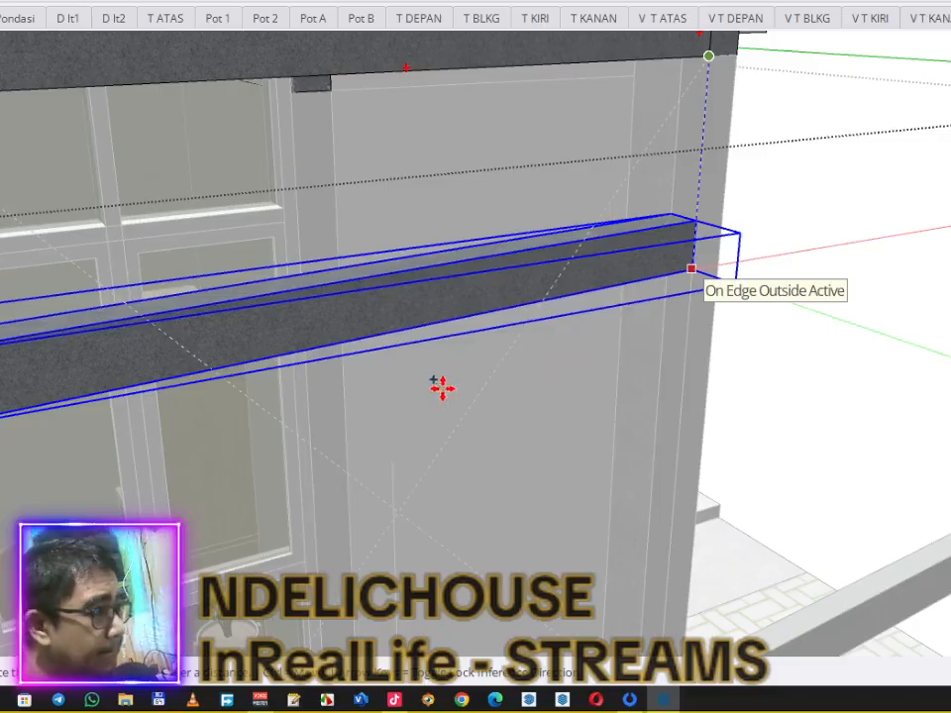
click(391, 462)
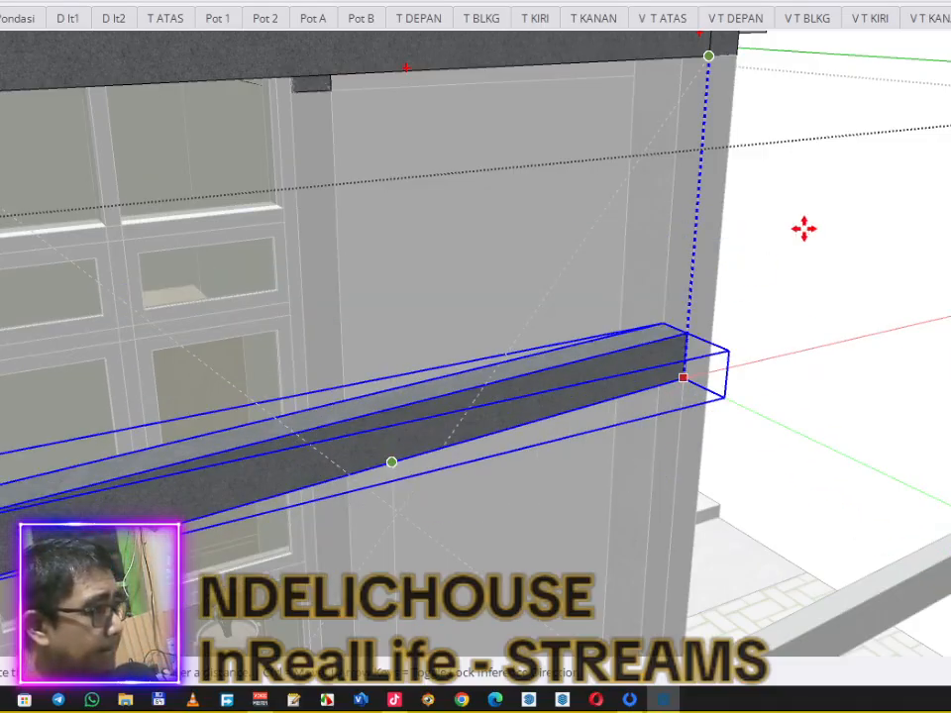
key(space)
click(587, 257)
scroll(561, 248, down, 5)
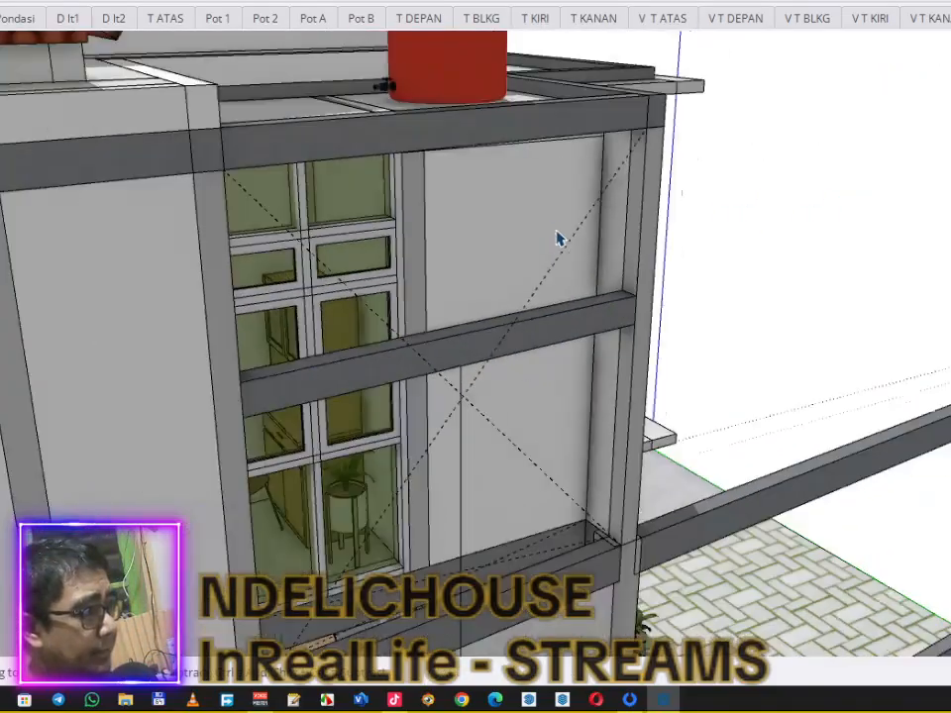
Step: Copy the narrow upper-floor wall panel beside the open bay into the bay, against the inner edge of the adjoining column
mouse_move(555, 202)
middle_down()
mouse_move(387, 306)
mouse_move(310, 325)
mouse_move(160, 262)
mouse_move(106, 212)
mouse_move(397, 280)
mouse_move(495, 251)
mouse_move(479, 225)
mouse_move(448, 331)
mouse_move(411, 322)
middle_up()
scroll(104, 213, up, 3)
scroll(479, 225, down, 1)
scroll(409, 408, up, 2)
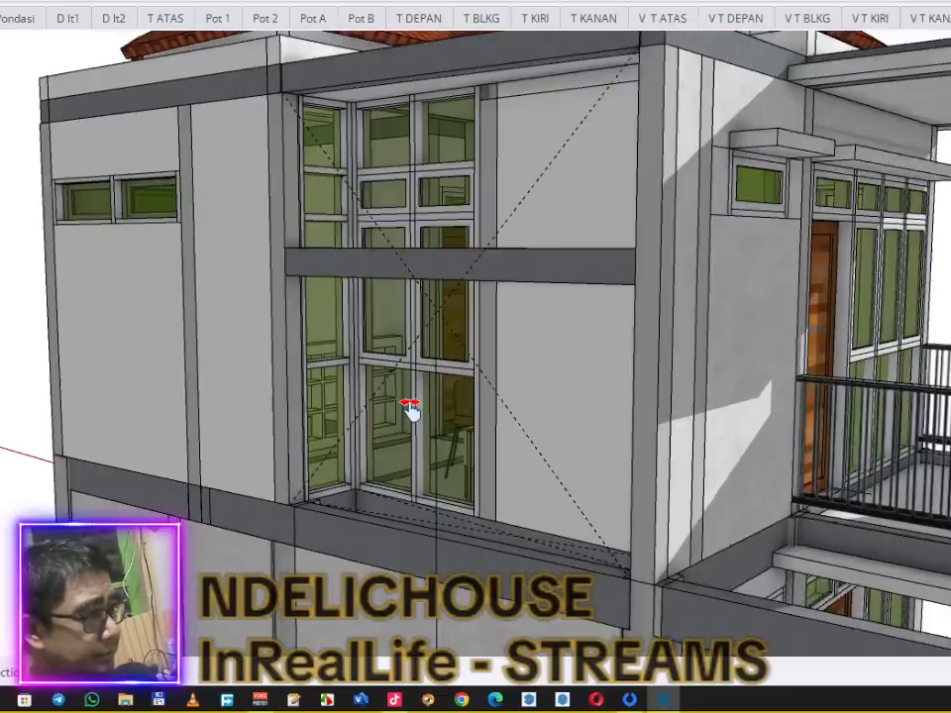
shift+middle_drag(459, 429, 397, 344)
shift+middle_drag(347, 270, 370, 350)
click(192, 271)
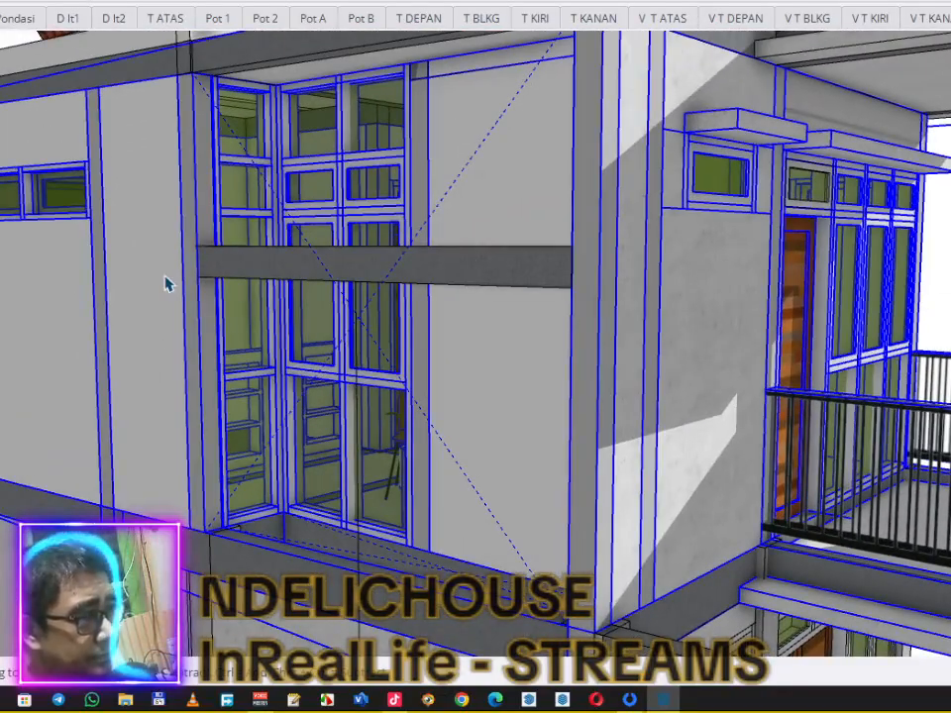
double_click(149, 305)
click(147, 307)
double_click(190, 500)
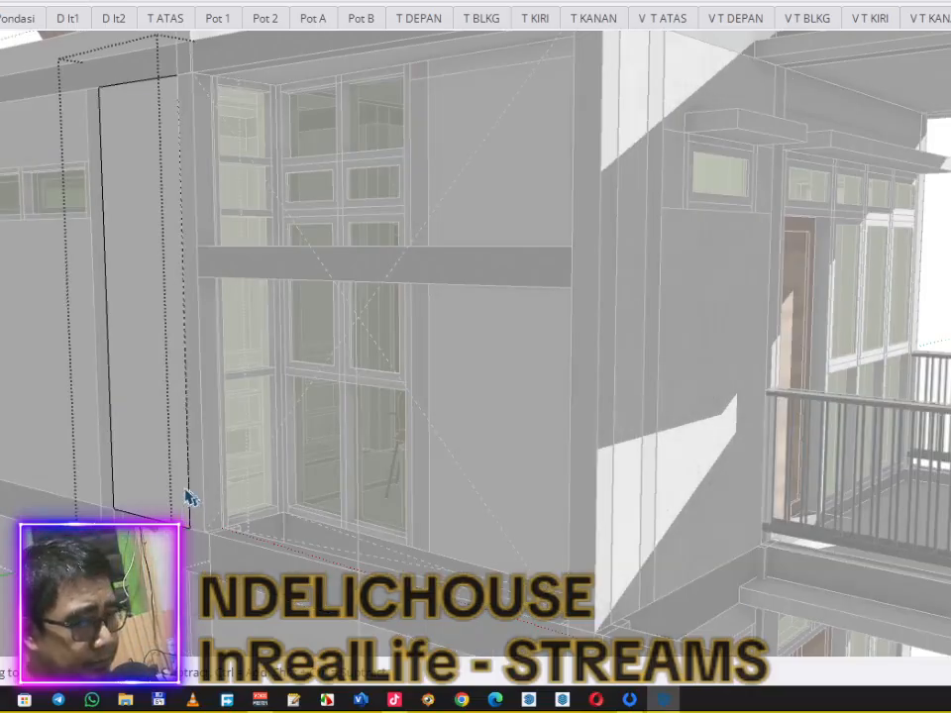
click(196, 476)
click(171, 466)
key(m)
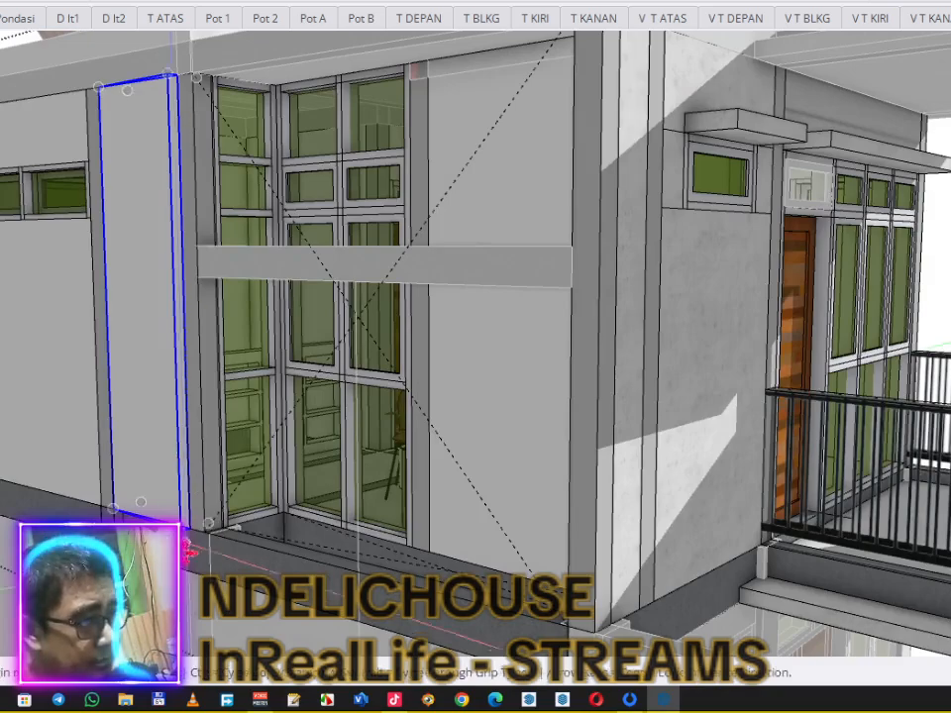
click(112, 507)
scroll(227, 551, up, 5)
scroll(175, 515, up, 4)
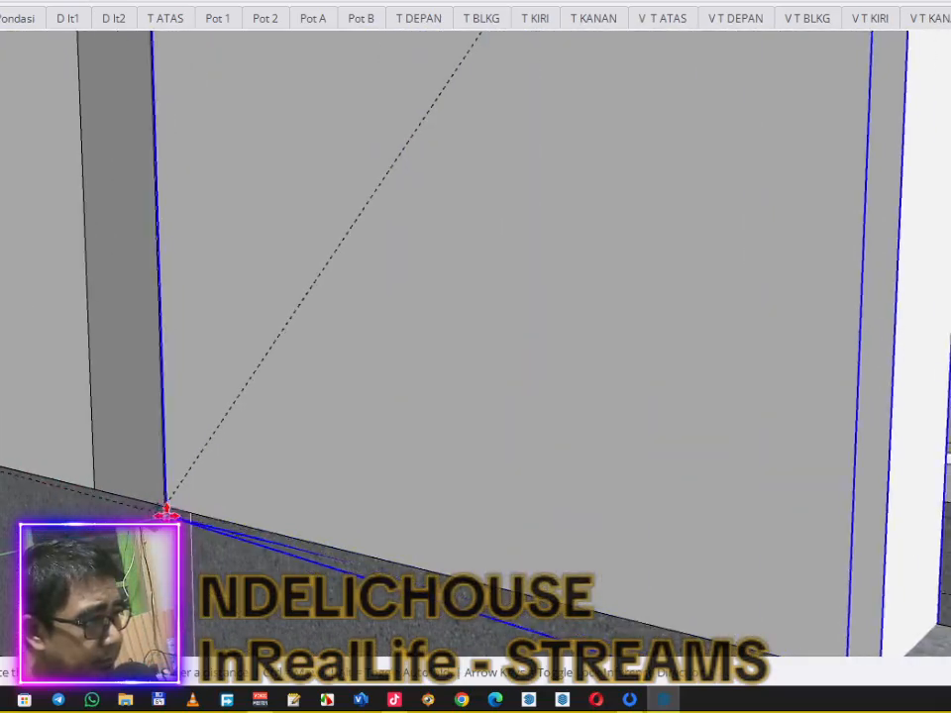
scroll(506, 420, down, 5)
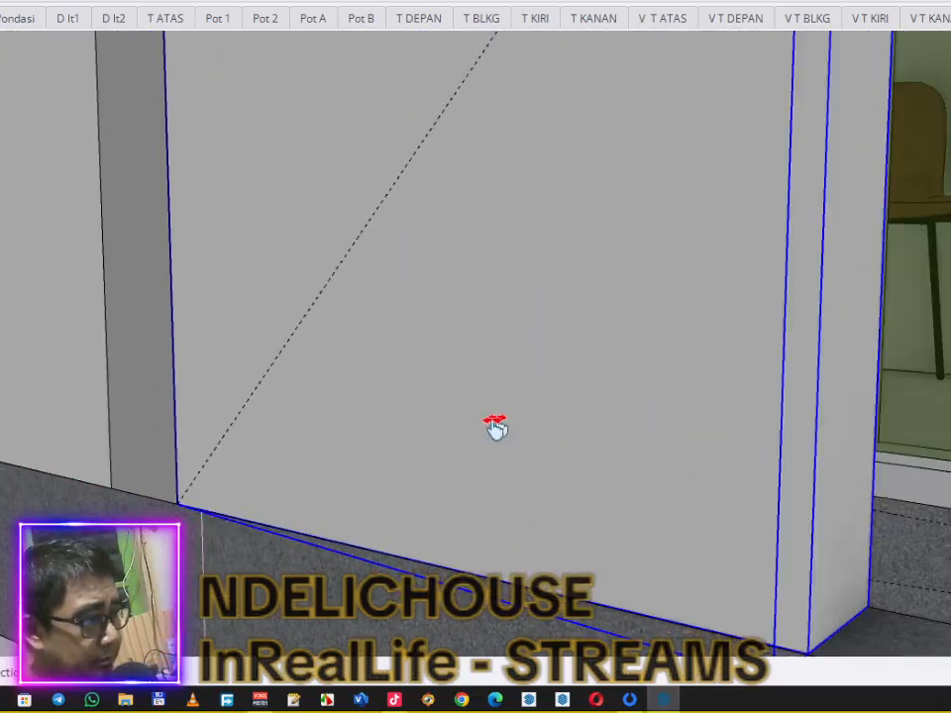
scroll(429, 372, down, 8)
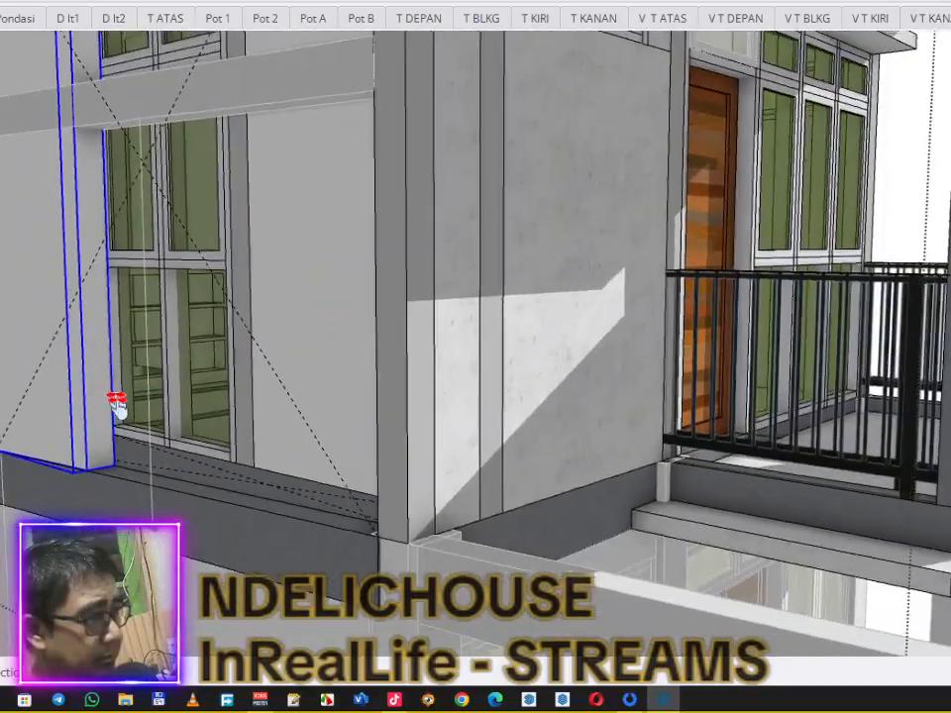
Step: Shorten the copied wall panel in the open bay by pushing its top face down to the underside of the intermediate beam
shift+middle_drag(117, 404, 234, 577)
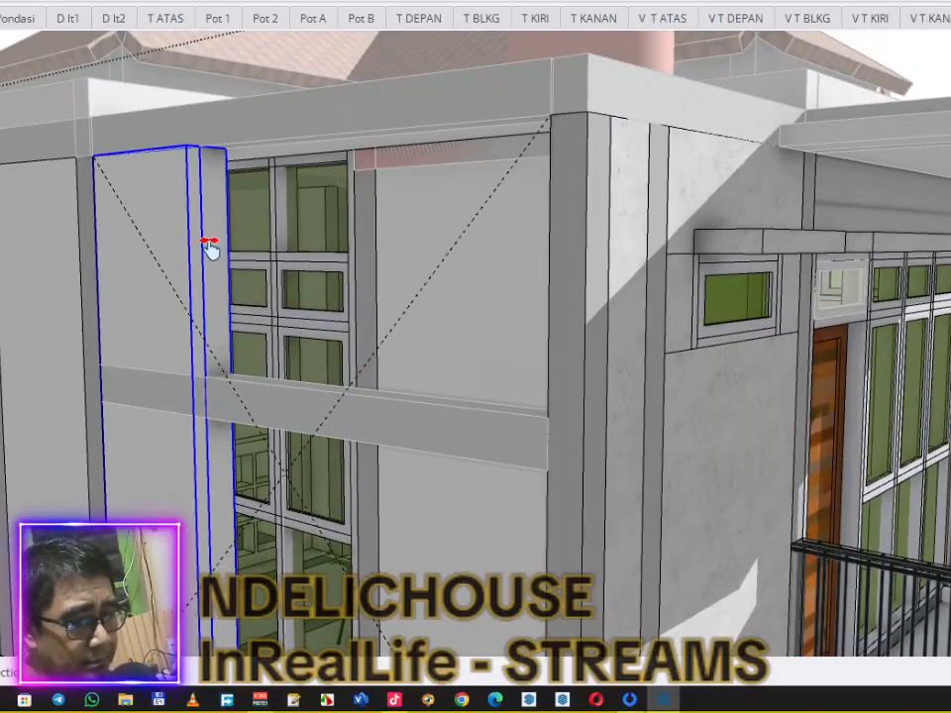
middle_drag(219, 352, 201, 248)
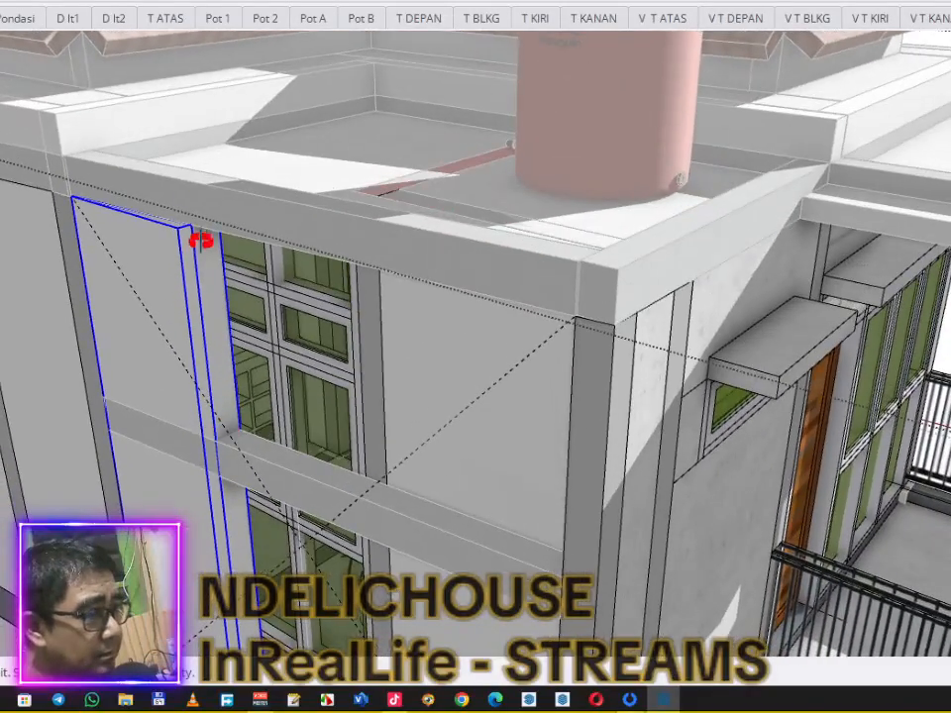
scroll(193, 262, up, 10)
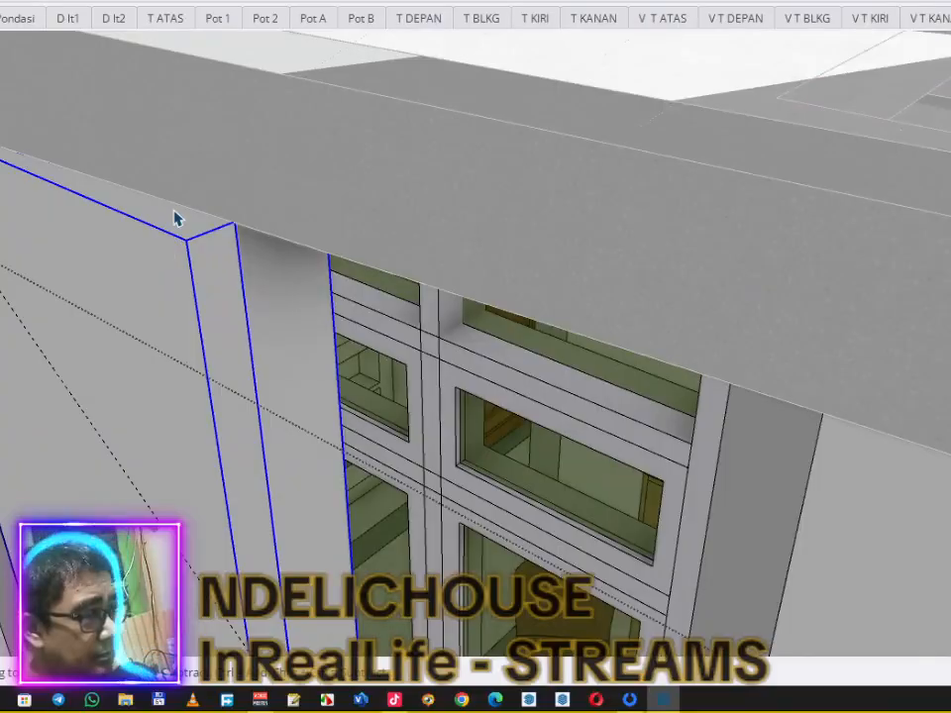
double_click(189, 242)
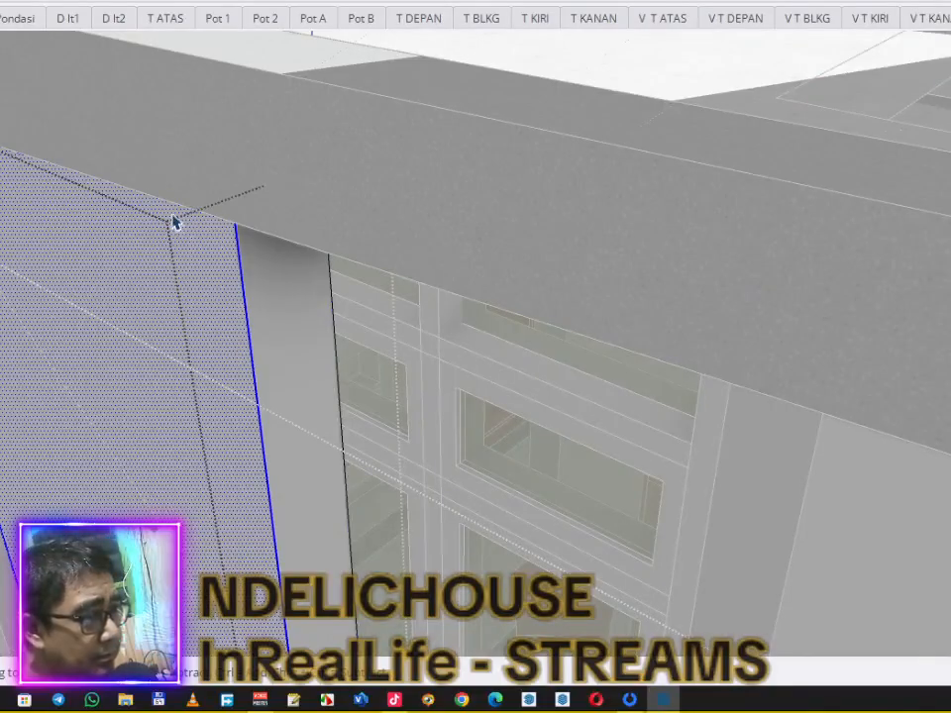
scroll(275, 277, down, 2)
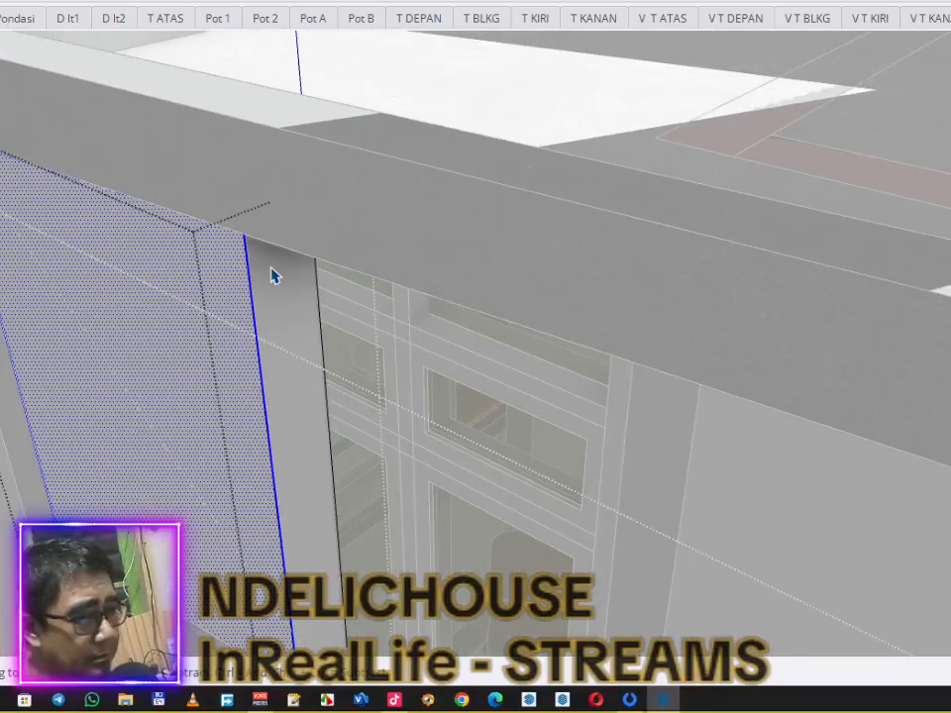
key(i)
click(233, 202)
key(p)
click(225, 210)
scroll(253, 325, down, 3)
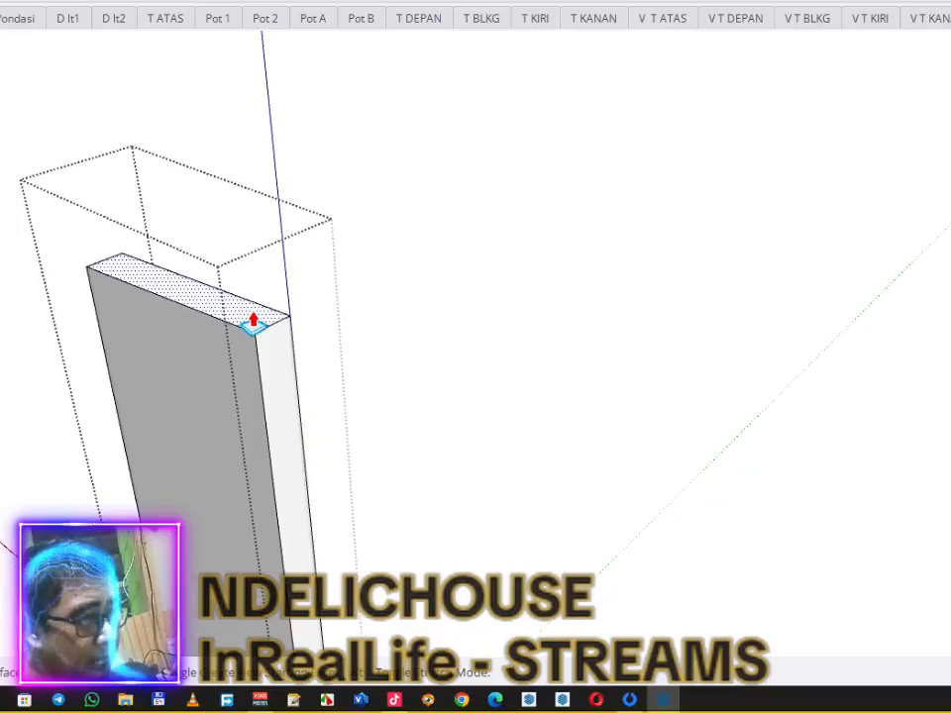
key(i)
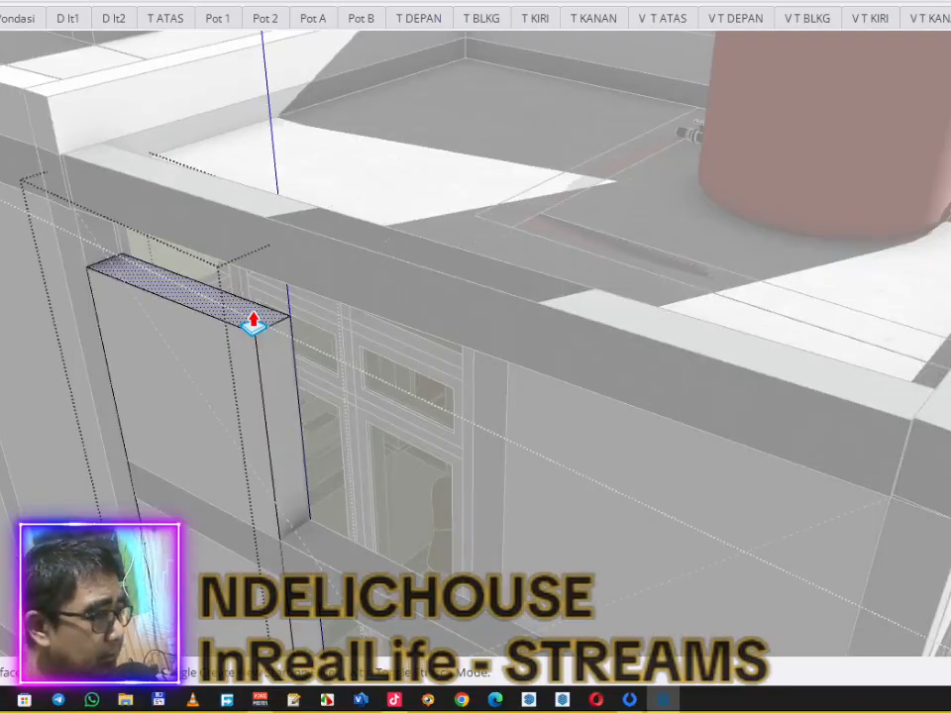
click(135, 497)
key(space)
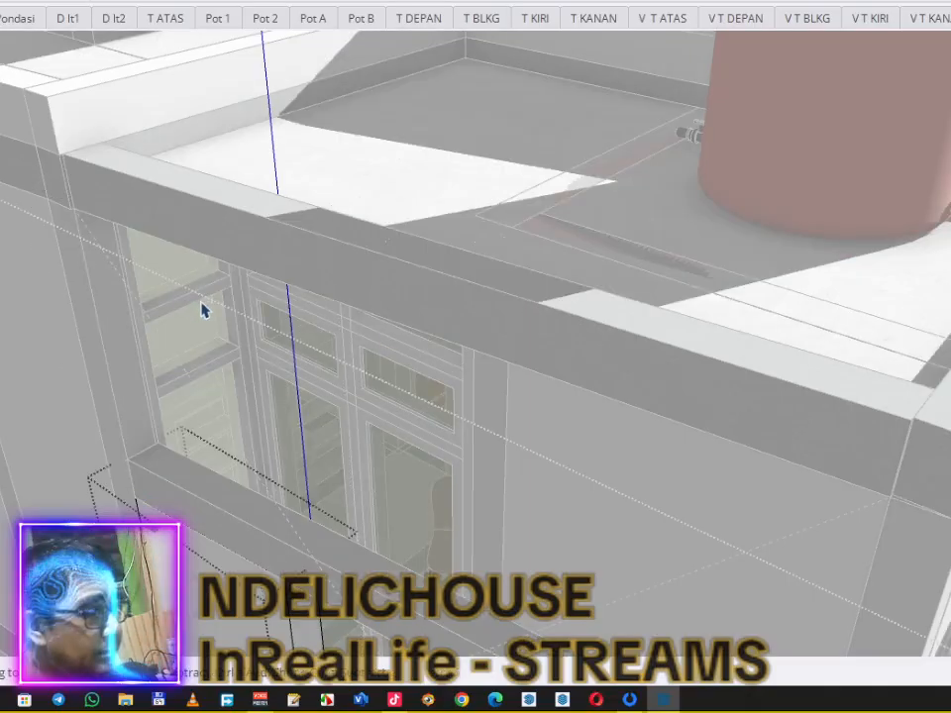
click(351, 141)
scroll(350, 144, down, 1)
scroll(351, 143, down, 5)
scroll(420, 343, up, 3)
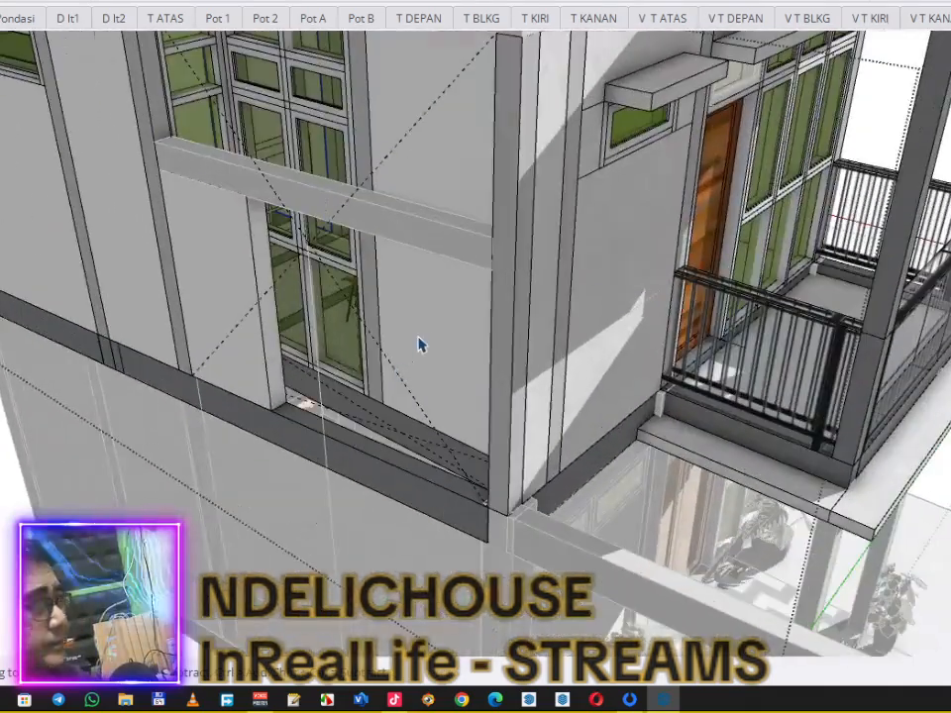
Step: Try to extend the panel's inner side face across the bay to the corner column with Push/Pull, and undo it
click(278, 295)
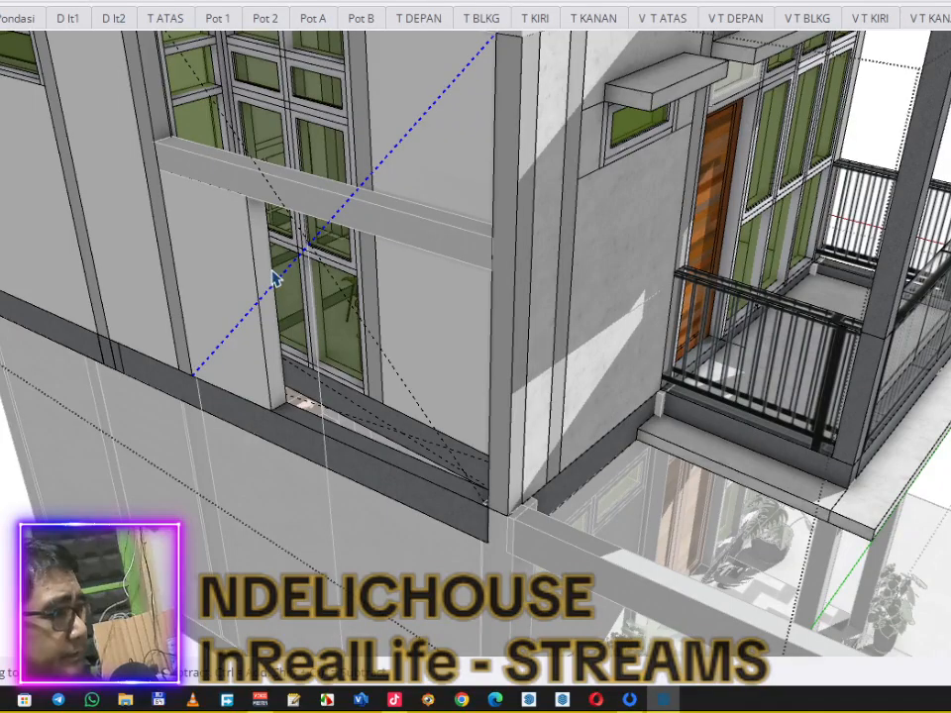
click(273, 279)
double_click(271, 279)
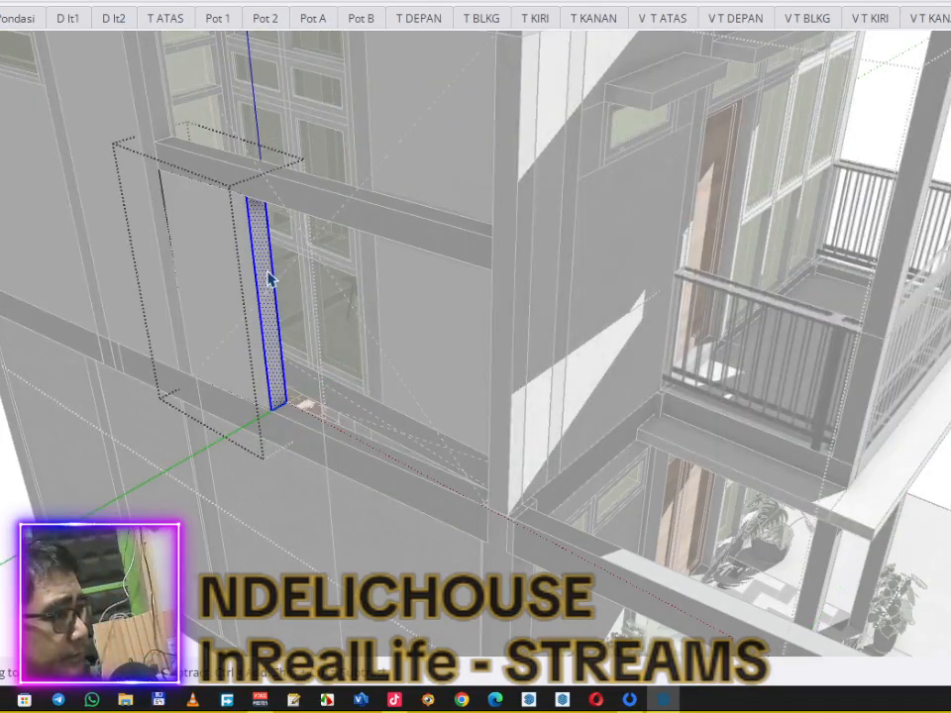
key(p)
click(268, 274)
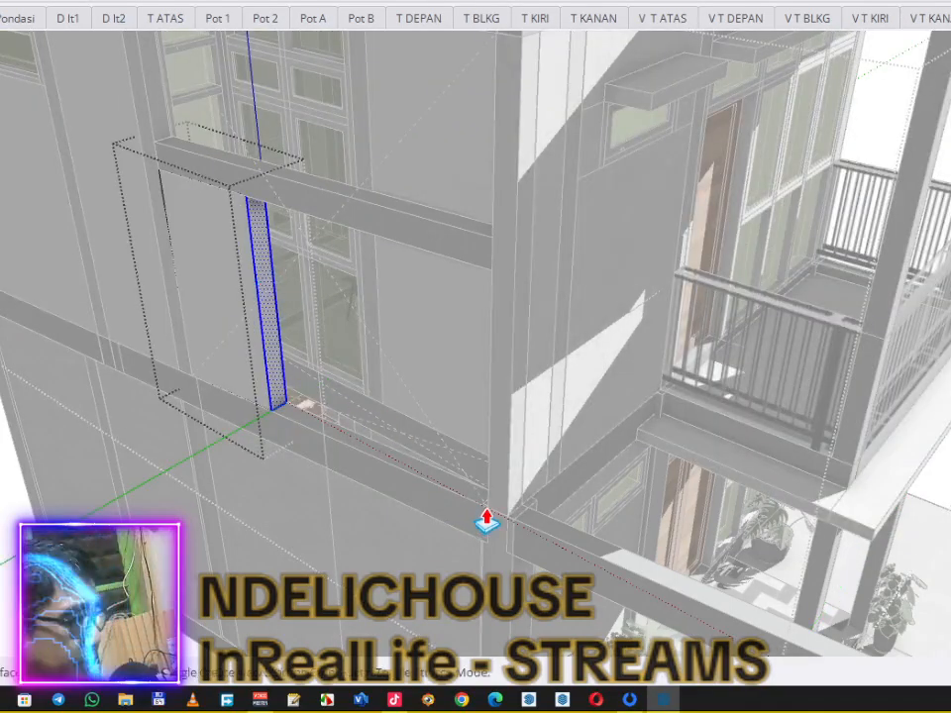
click(486, 517)
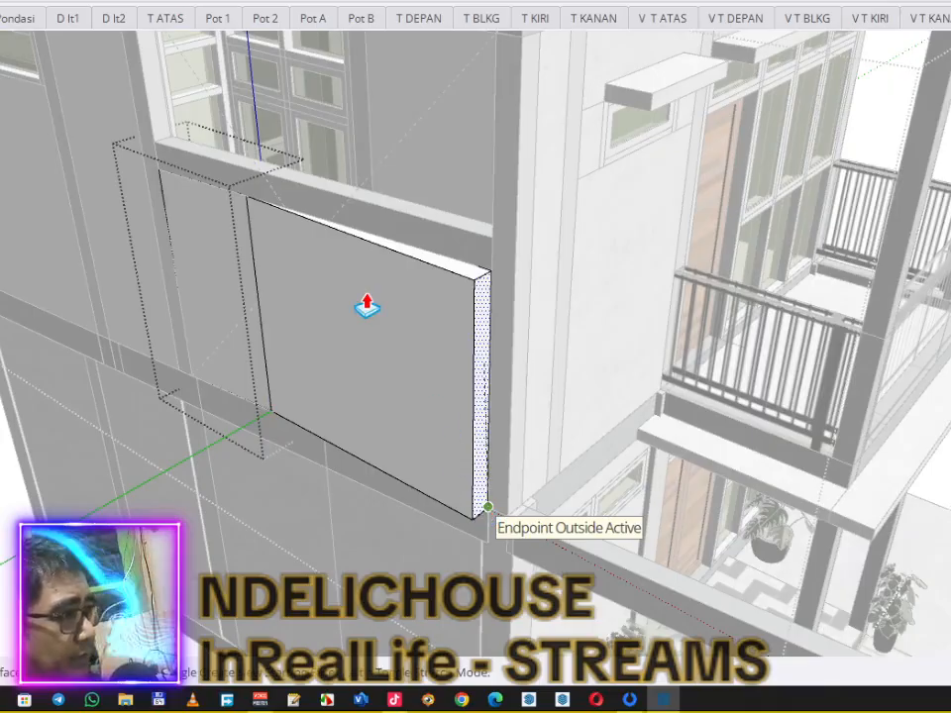
key(ctrl+z)
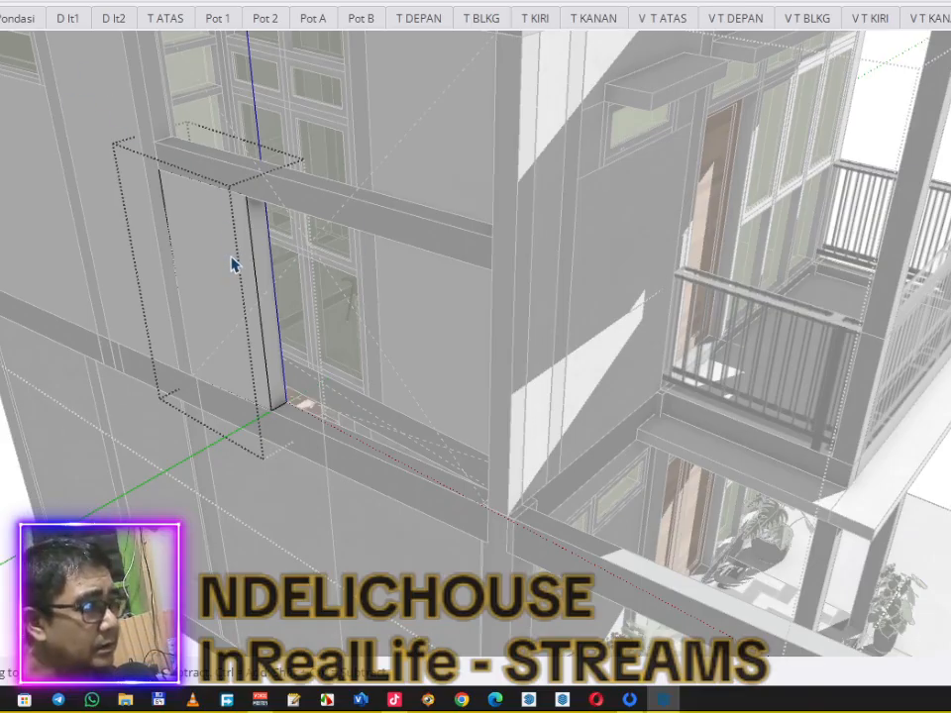
Step: Leave the panel's editing mode and delete the narrow wall panel under the intermediate beam
scroll(231, 262, up, 4)
scroll(230, 262, down, 3)
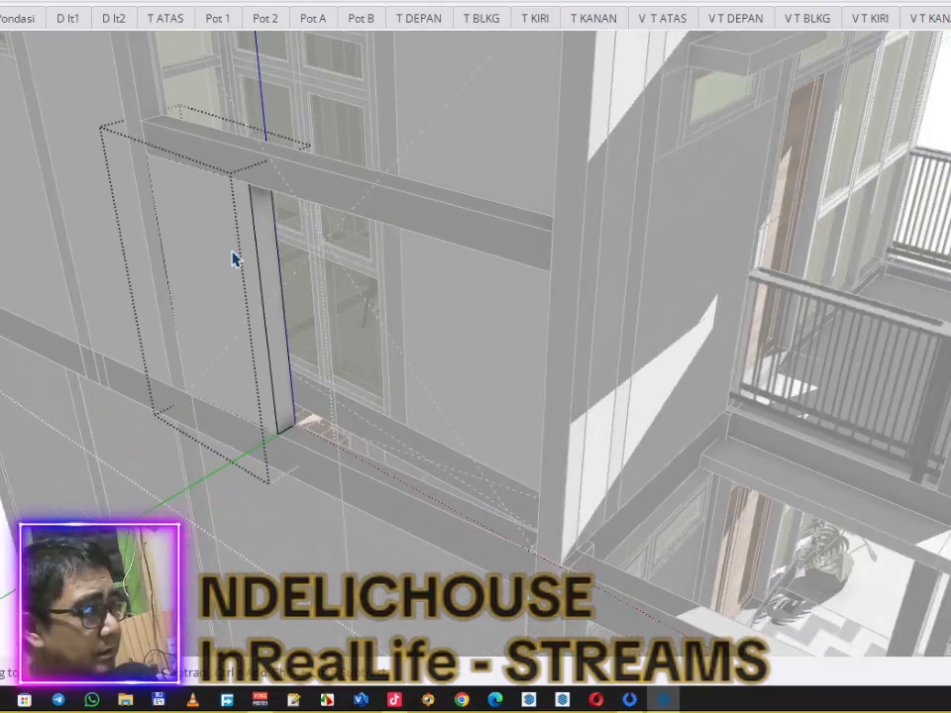
scroll(232, 258, up, 3)
scroll(232, 258, down, 2)
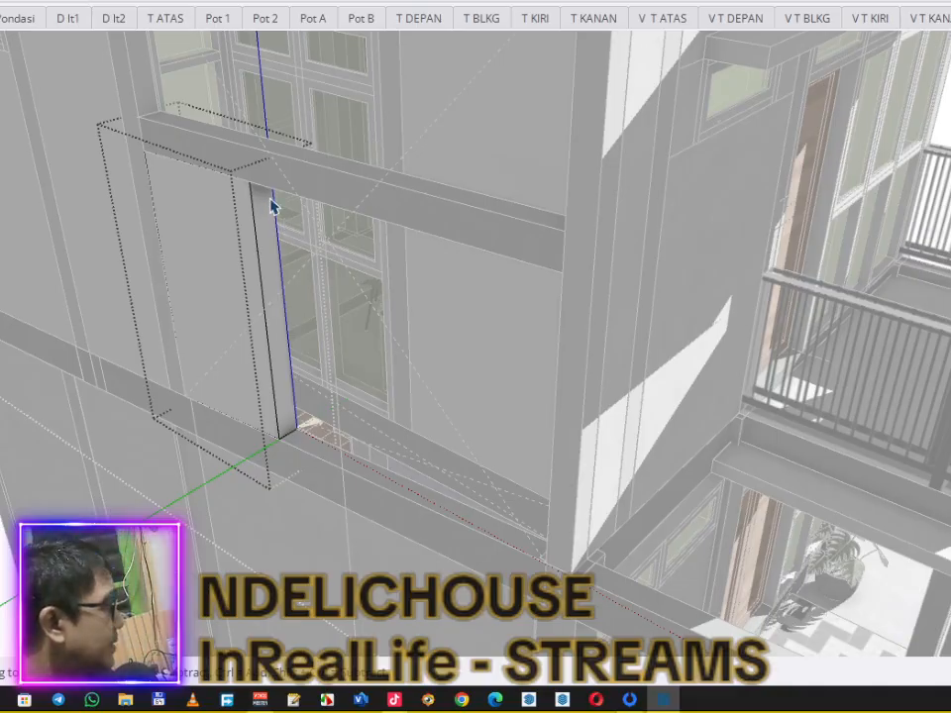
click(327, 168)
click(374, 144)
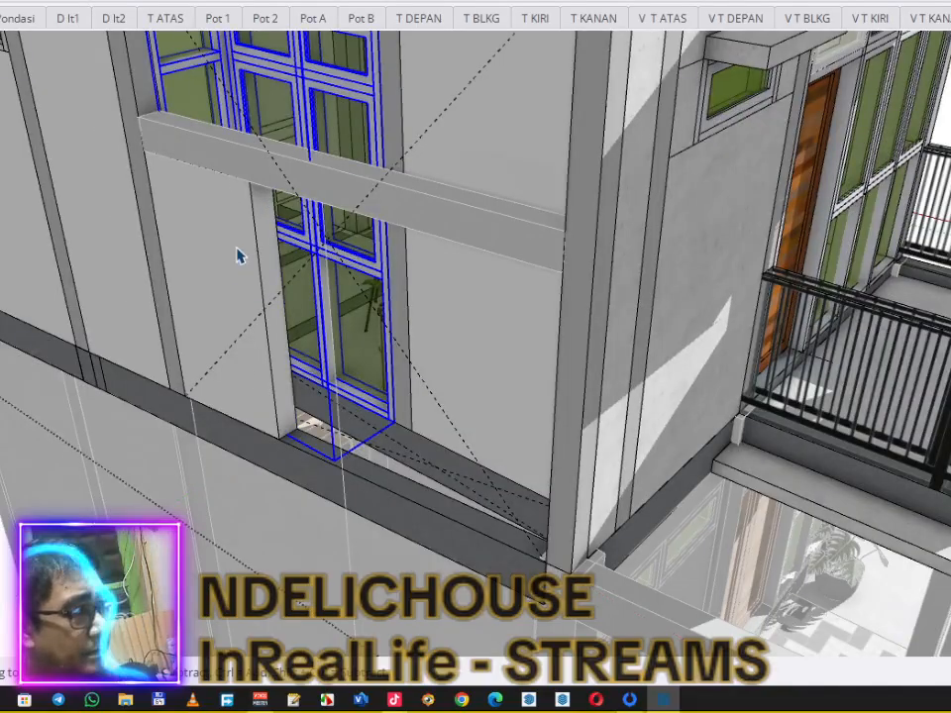
click(239, 252)
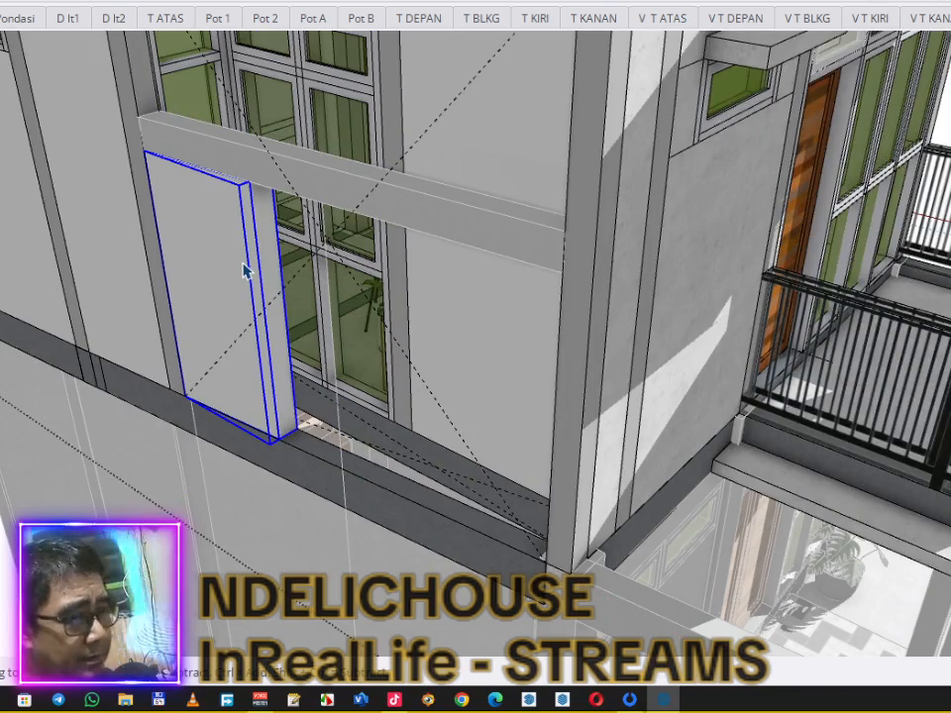
key(Delete)
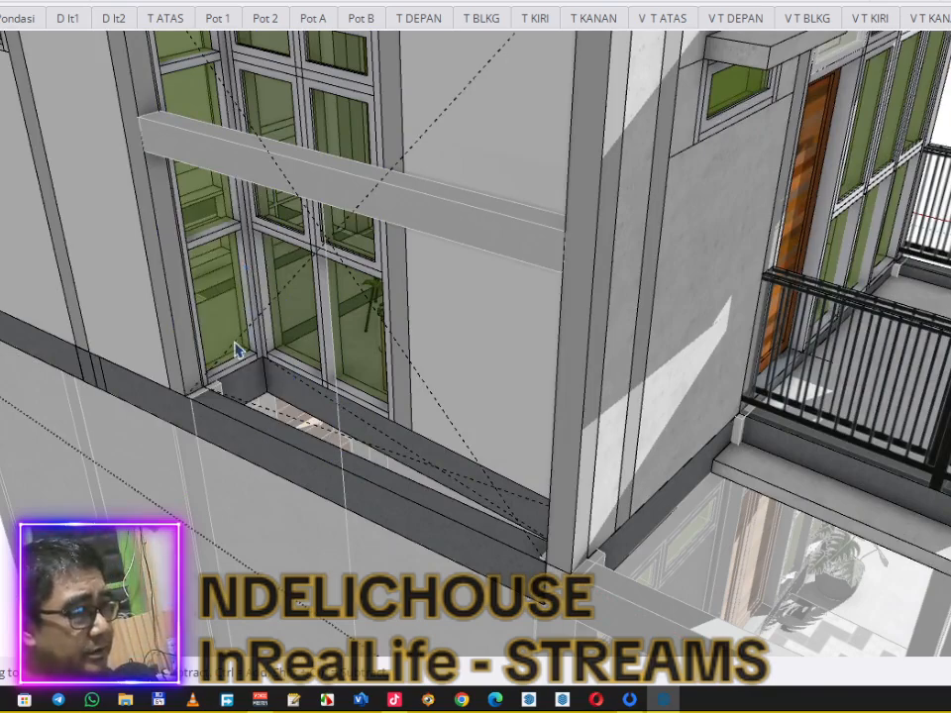
Step: Leave the upper-floor group and lock the ground-floor component of the house
scroll(68, 266, down, 3)
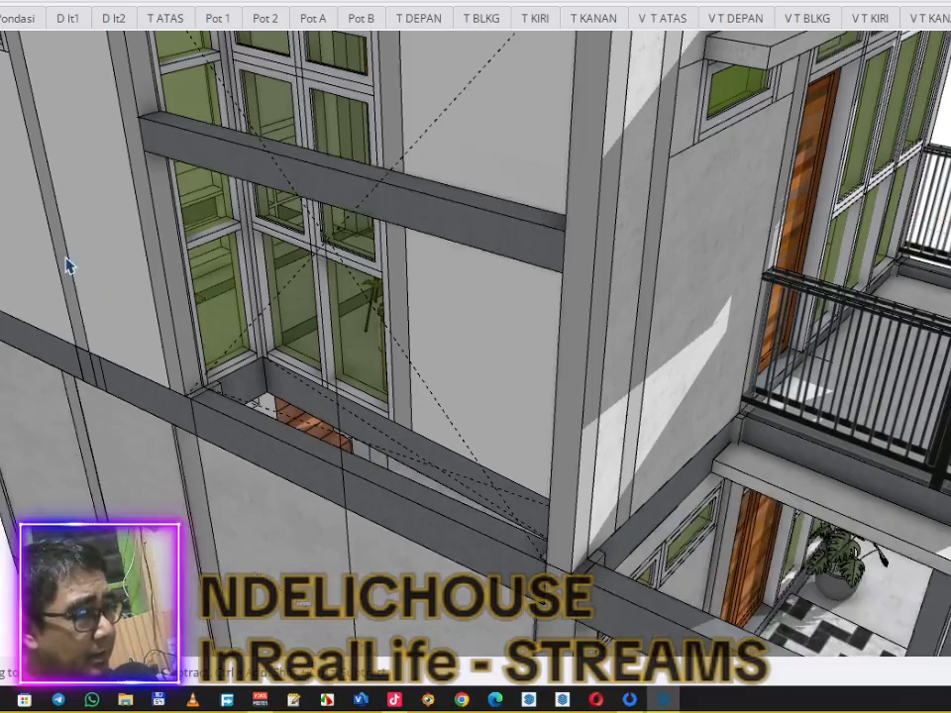
click(89, 280)
key(ctrl+t)
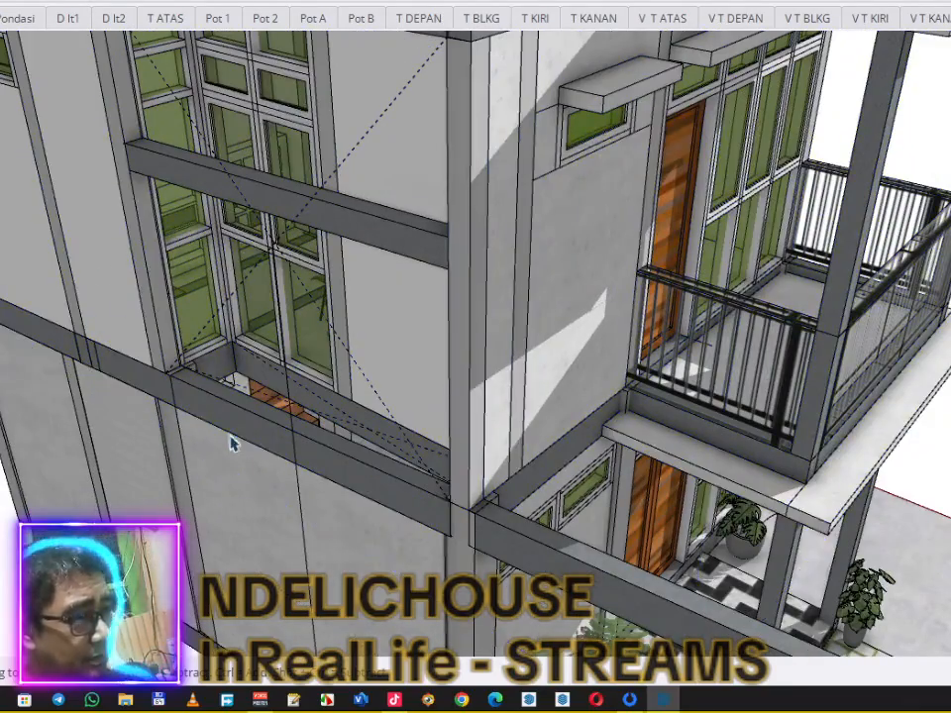
click(223, 474)
right_click(223, 475)
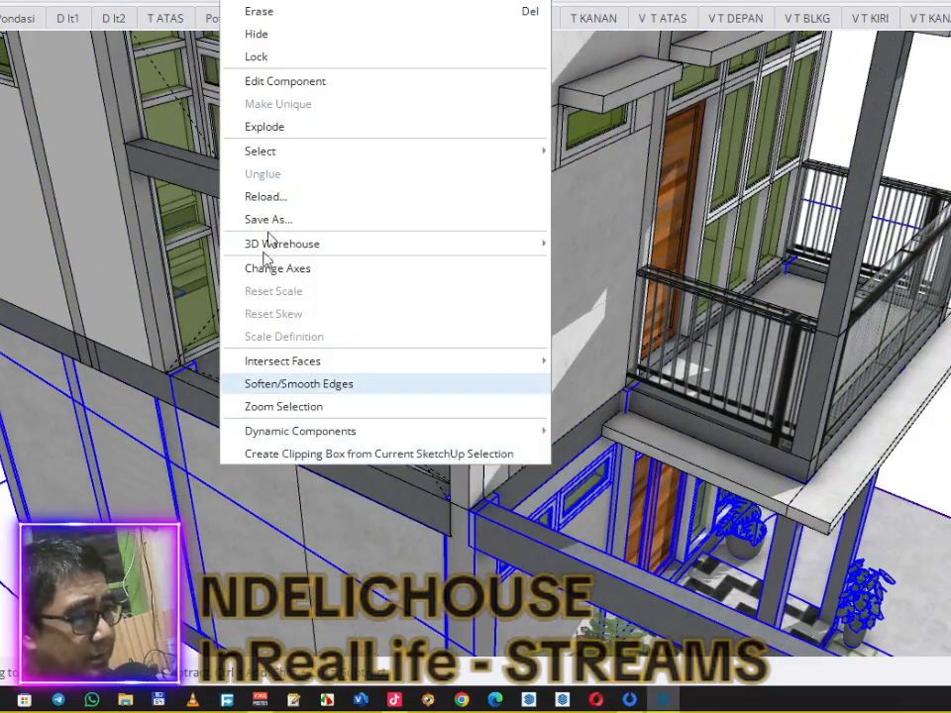
click(261, 81)
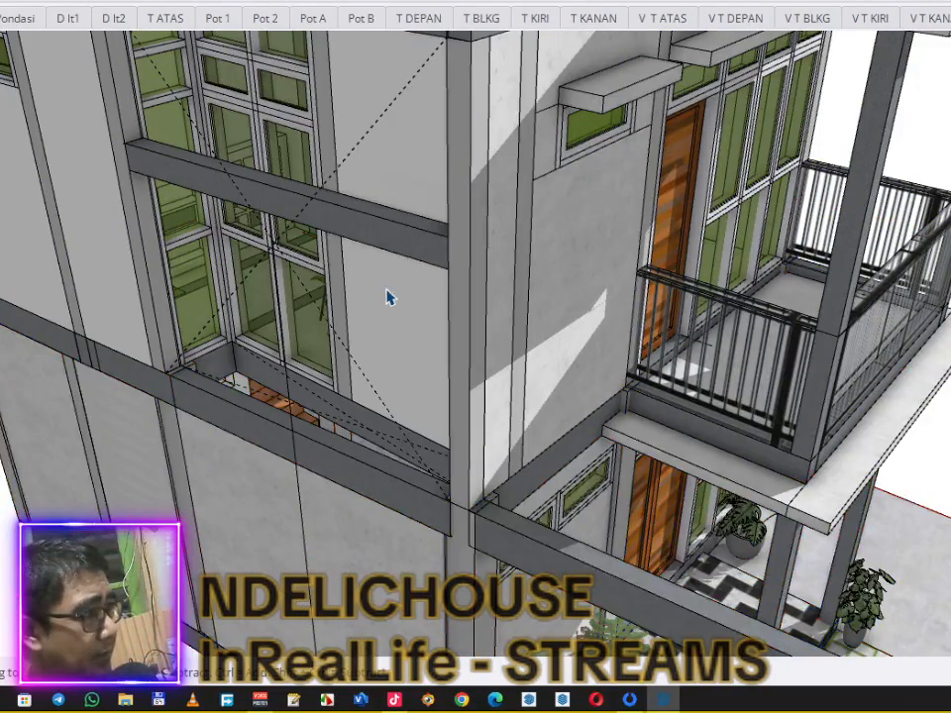
scroll(365, 318, up, 2)
scroll(307, 289, down, 2)
middle_drag(313, 262, 370, 322)
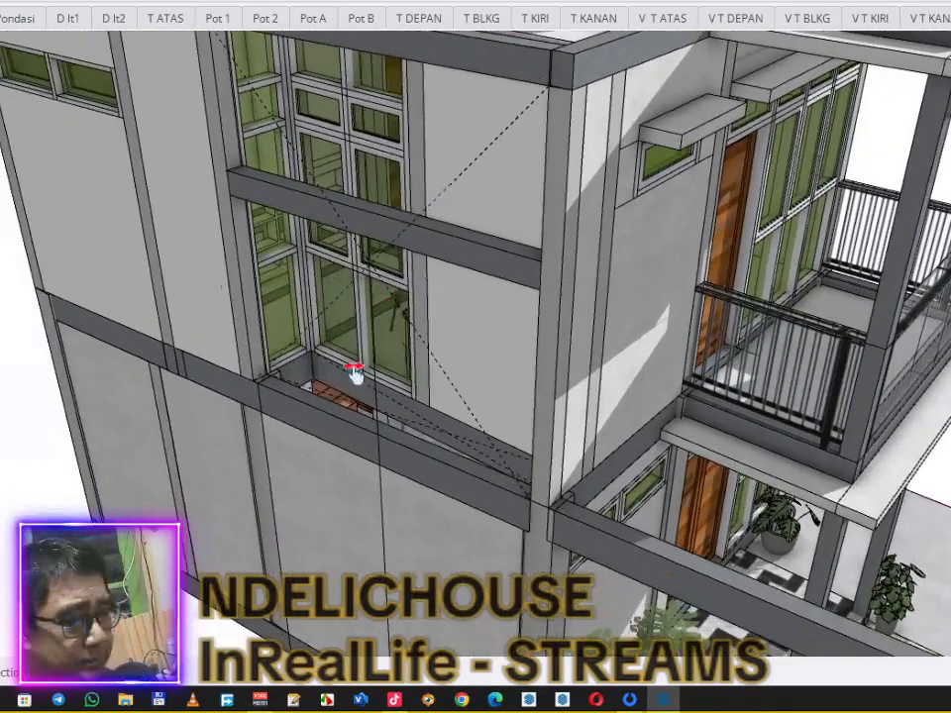
Step: Unlock the ground-floor component and hide it so only the upper floor is shown
right_click(236, 488)
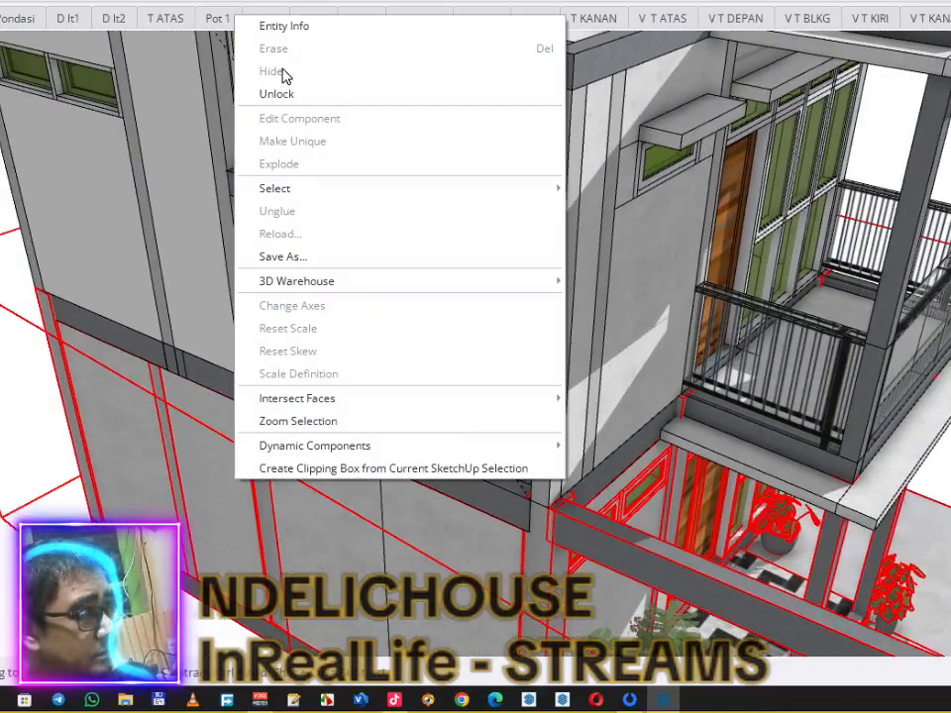
click(87, 246)
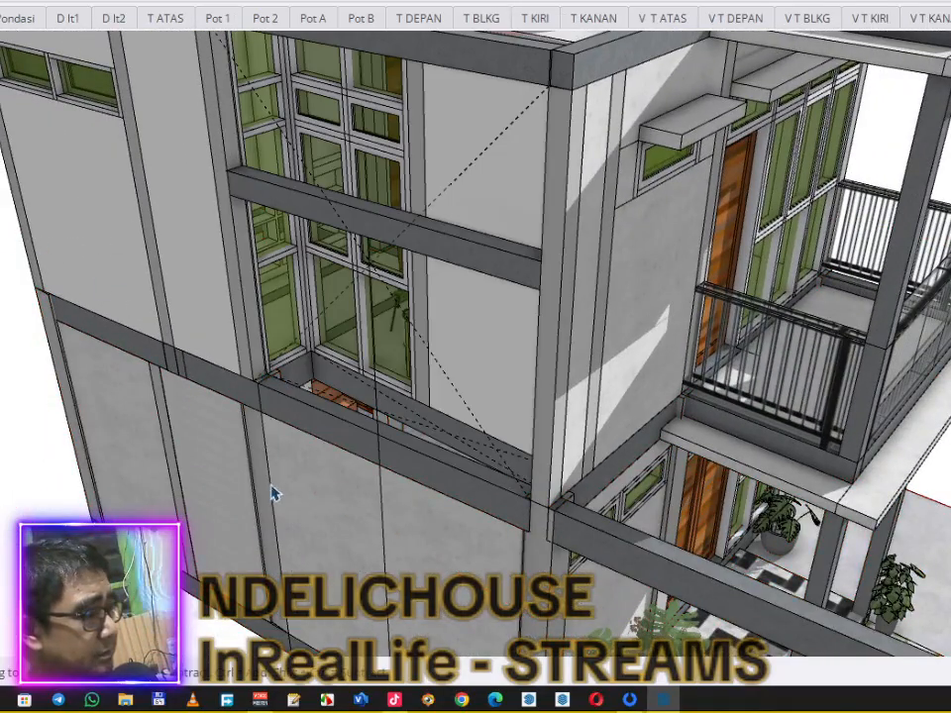
right_click(317, 507)
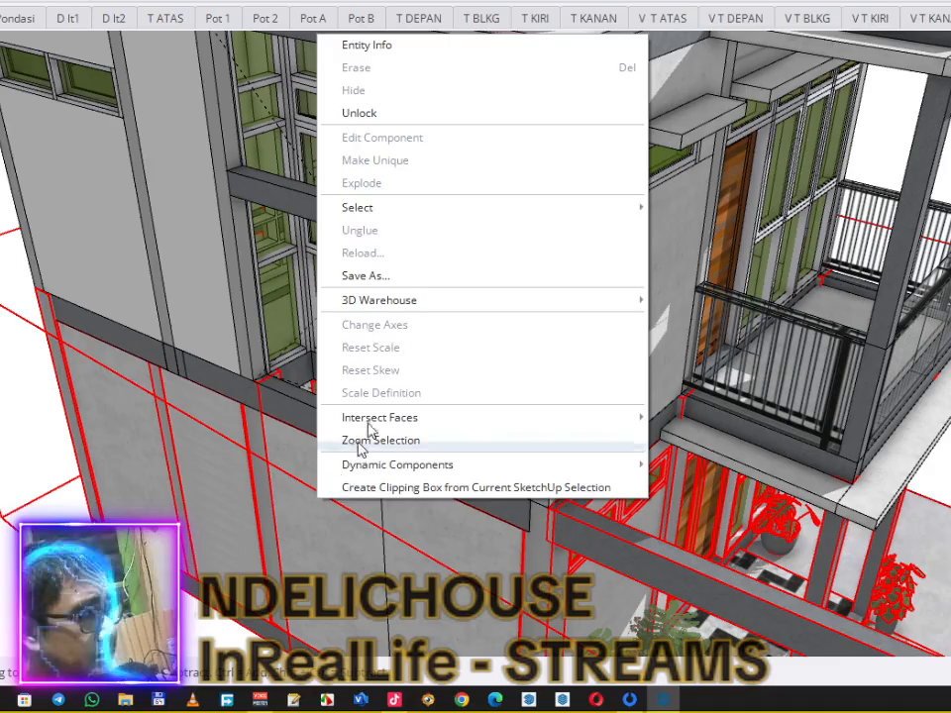
click(383, 123)
right_click(97, 224)
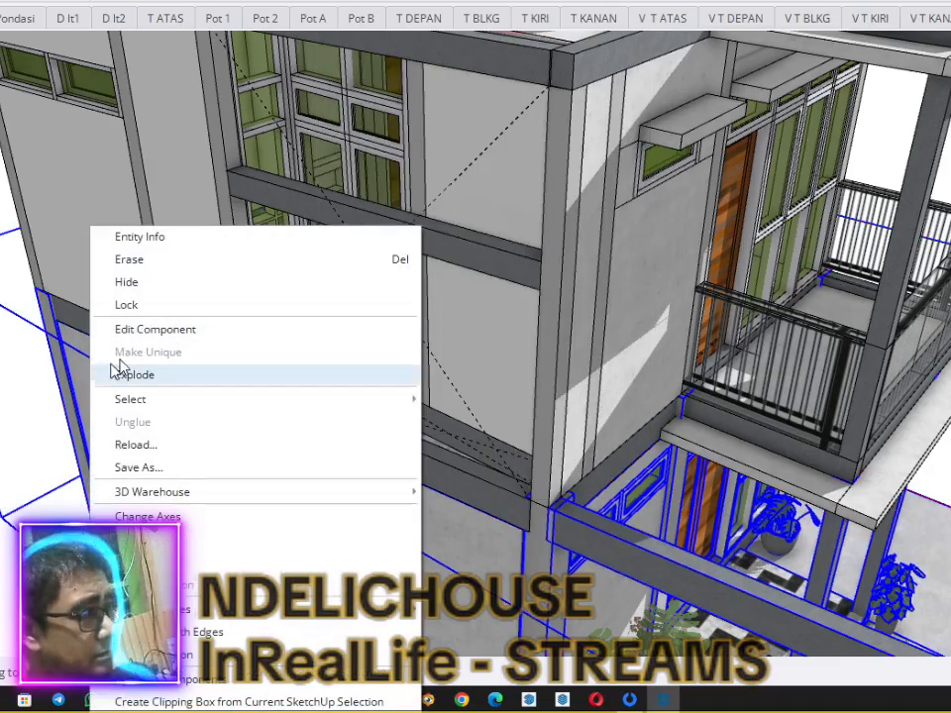
click(149, 303)
key(Delete)
Step: Draw an edge on top of the upper floor's lower bay beam, along the corner column's base from its inner to outer corner
mouse_move(438, 313)
middle_down()
mouse_move(422, 363)
mouse_move(366, 322)
mouse_move(291, 214)
mouse_move(290, 242)
mouse_move(272, 269)
mouse_move(329, 310)
mouse_move(324, 327)
middle_up()
scroll(367, 388, up, 5)
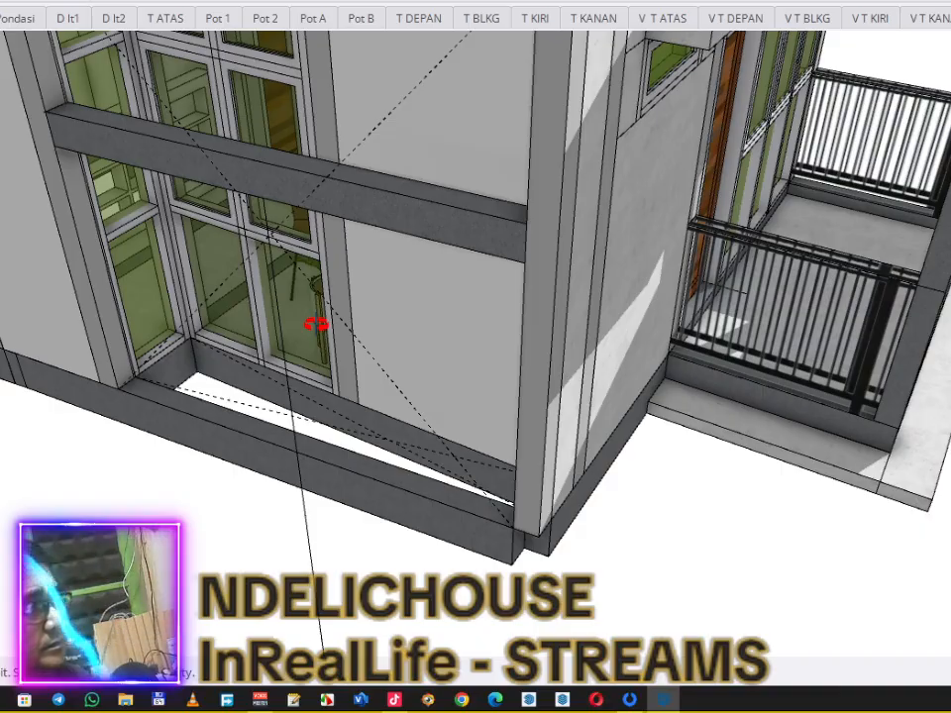
scroll(418, 485, up, 2)
scroll(569, 509, up, 2)
scroll(749, 425, up, 2)
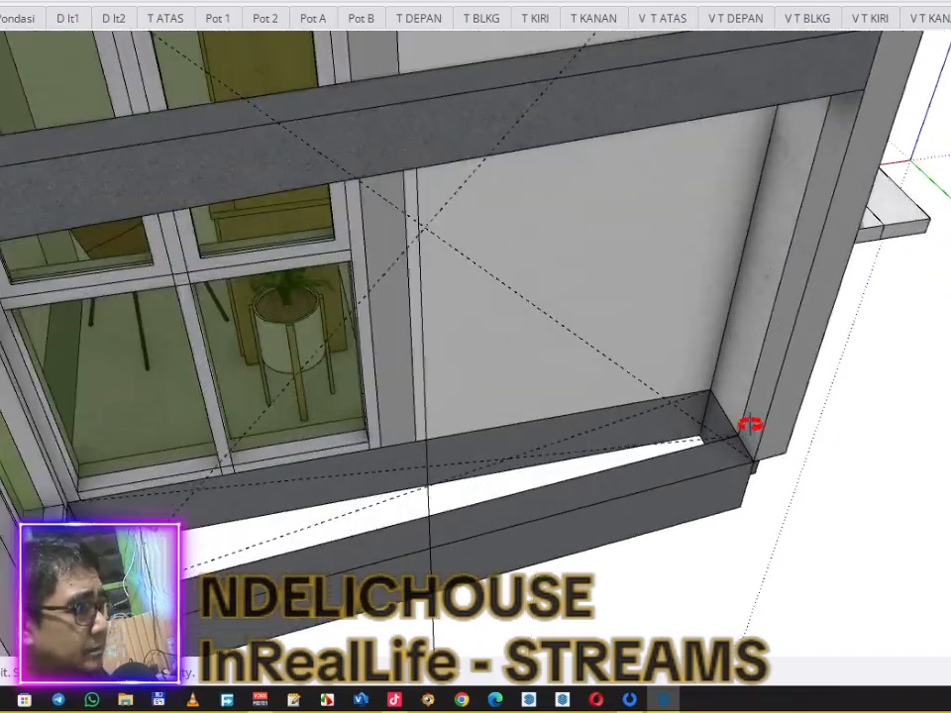
scroll(750, 424, up, 2)
scroll(750, 424, up, 2)
key(l)
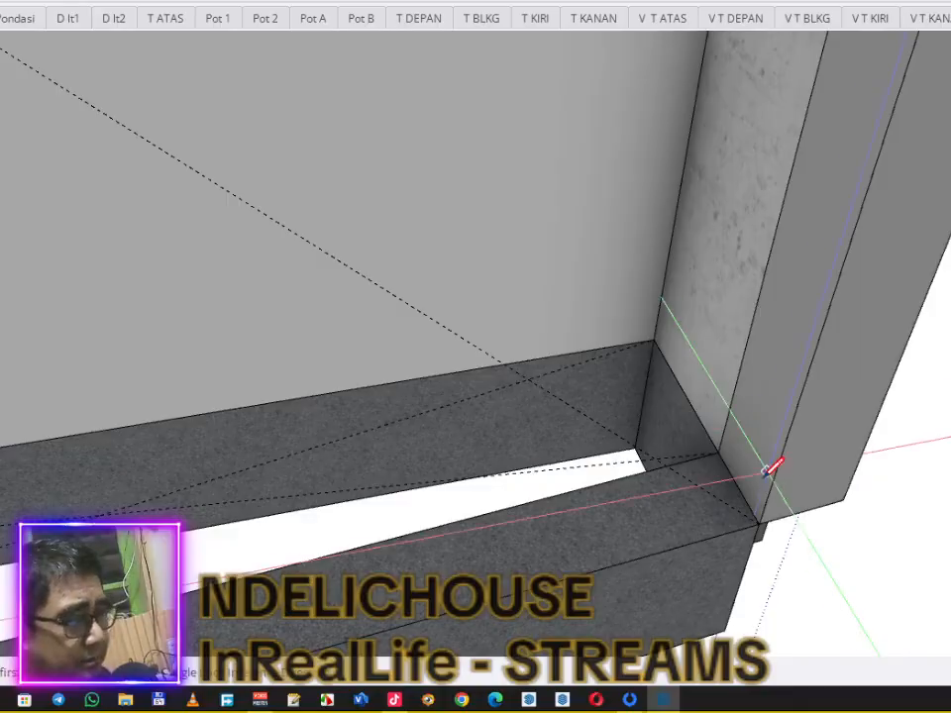
click(718, 451)
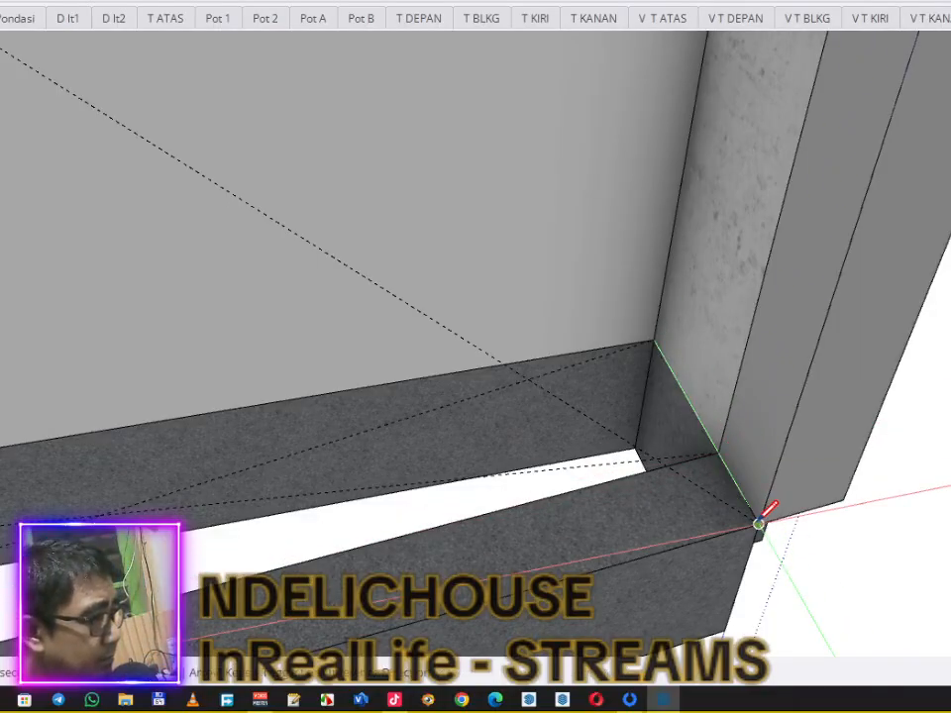
Step: Continue the outline along the beam's outer edge to the opposite column, across its base, and back to close the wall footprint
scroll(777, 491, down, 4)
scroll(768, 501, down, 3)
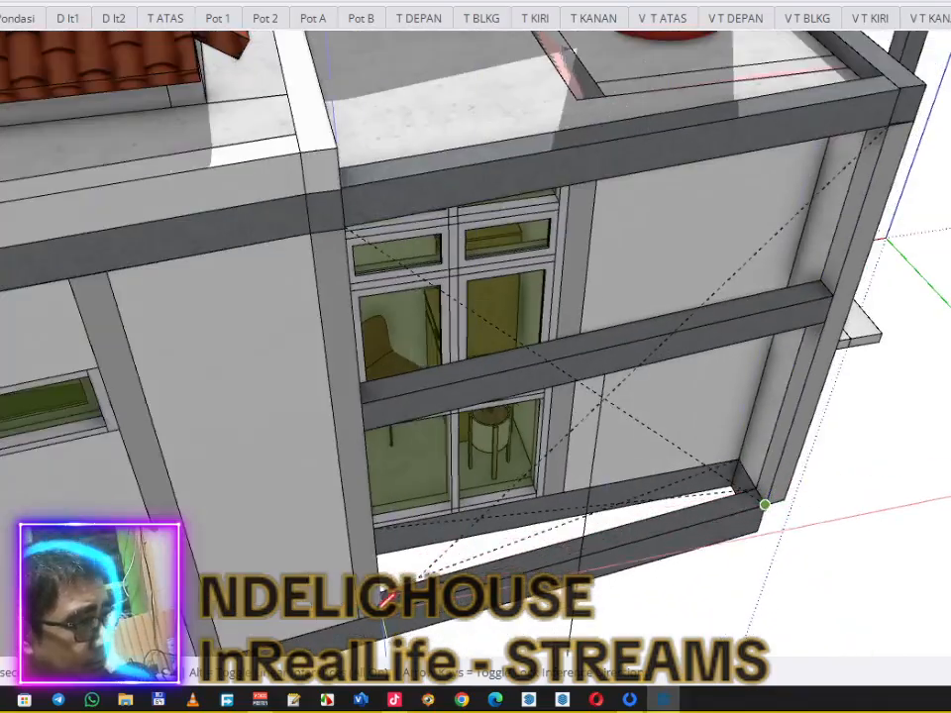
scroll(396, 599, up, 5)
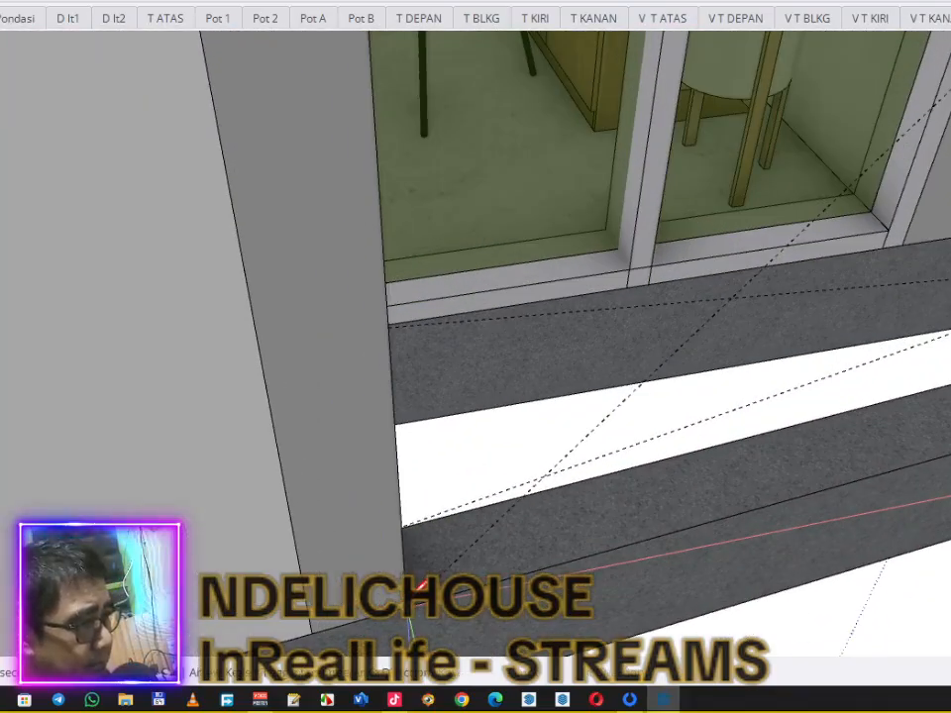
middle_drag(419, 586, 281, 363)
right_click(280, 363)
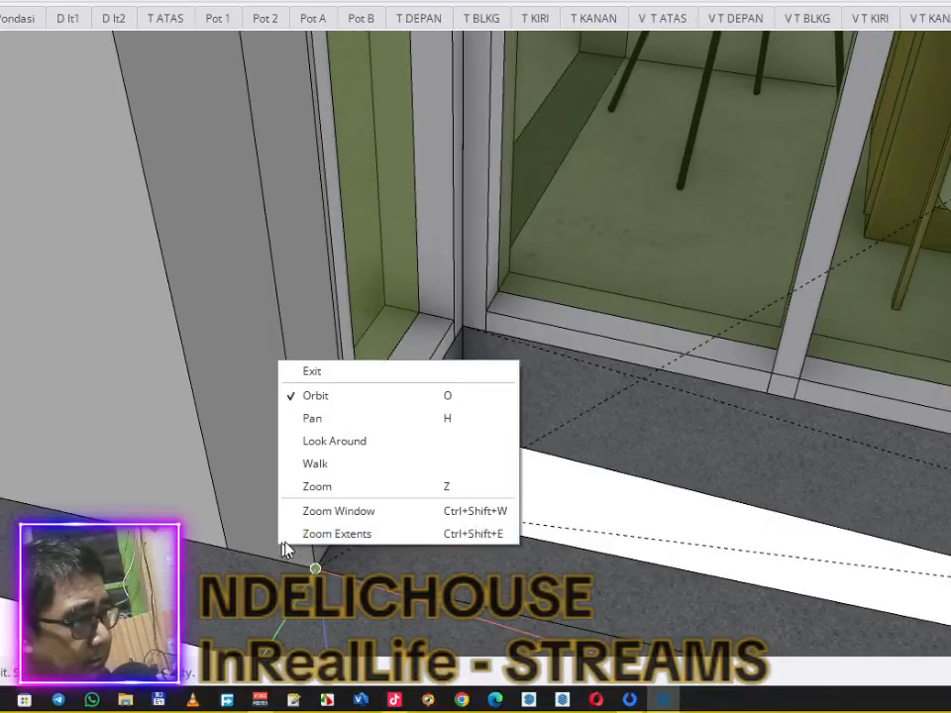
click(329, 371)
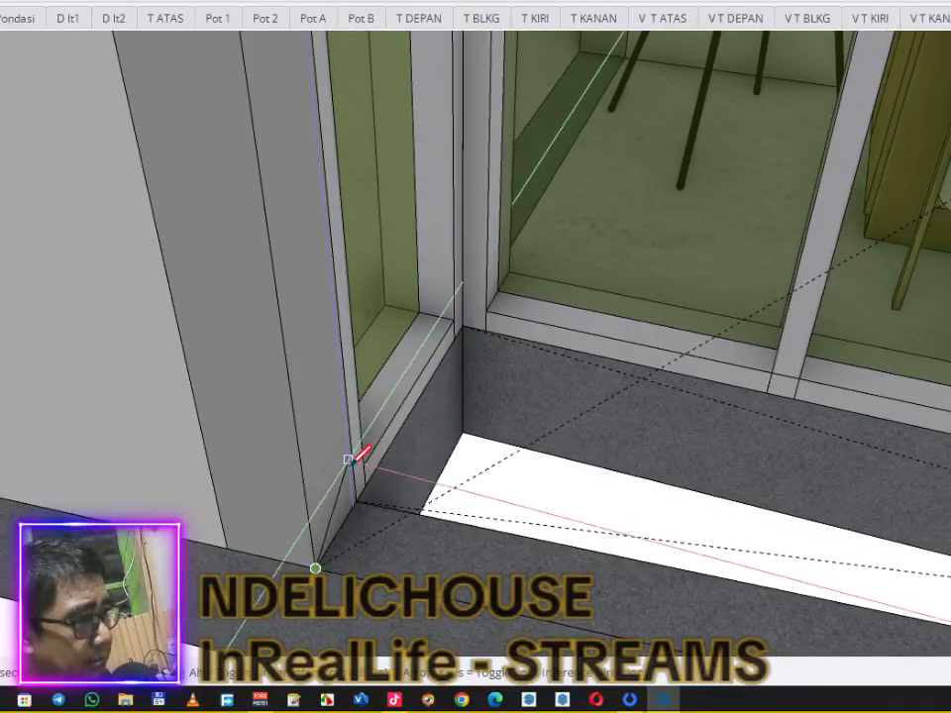
scroll(356, 501, up, 3)
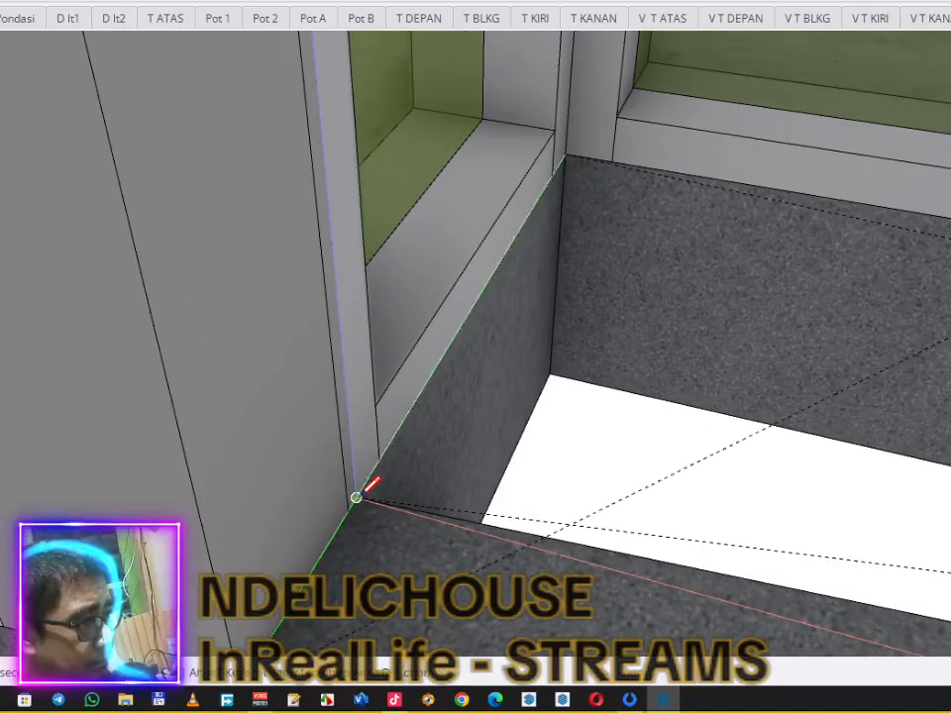
scroll(355, 497, down, 8)
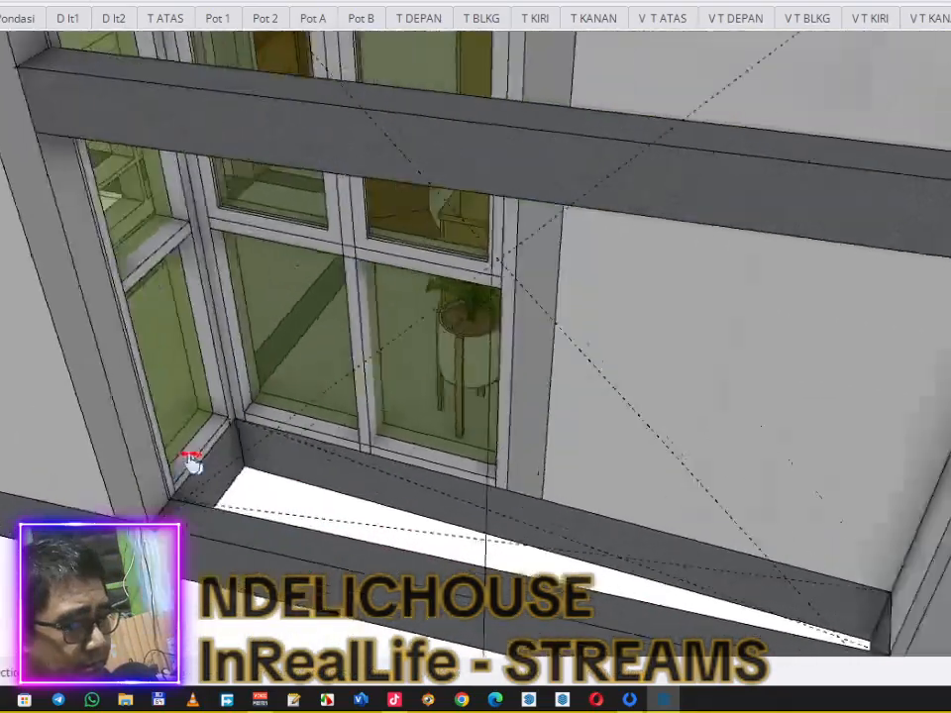
mouse_move(191, 463)
middle_down()
mouse_move(361, 463)
mouse_move(435, 520)
mouse_move(723, 541)
mouse_move(697, 428)
middle_up()
right_click(693, 430)
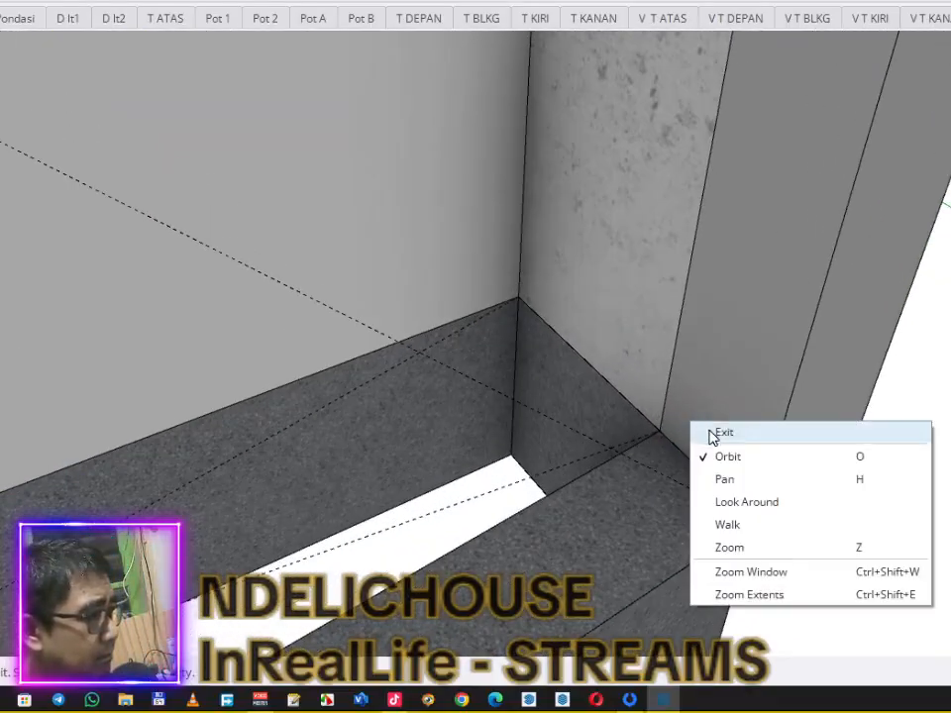
click(711, 433)
click(659, 430)
Step: Make the closed footprint face on the lower beam a group
key(space)
click(660, 491)
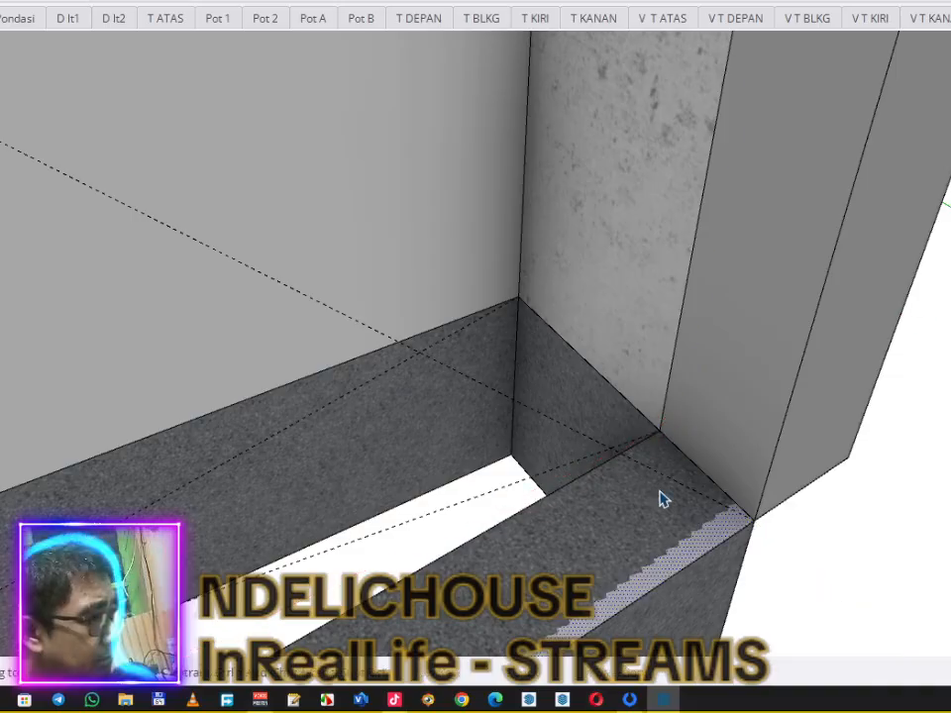
right_click(659, 515)
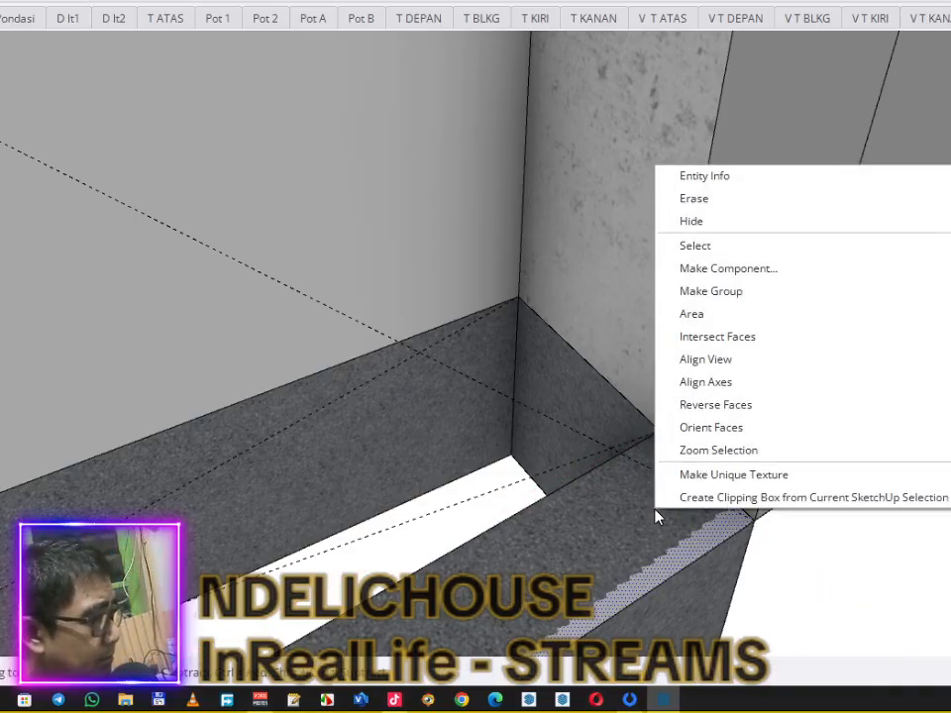
click(729, 292)
Step: Push/Pull the grouped footprint face up to the underside of the intermediate beam and leave the group
scroll(721, 302, down, 3)
double_click(659, 423)
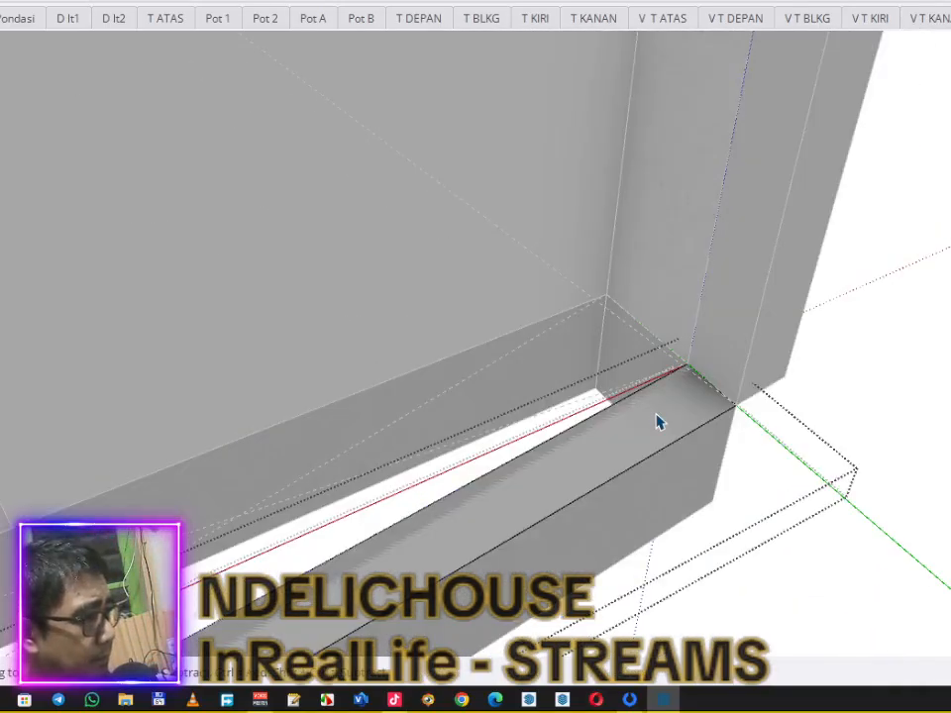
key(p)
scroll(690, 271, down, 5)
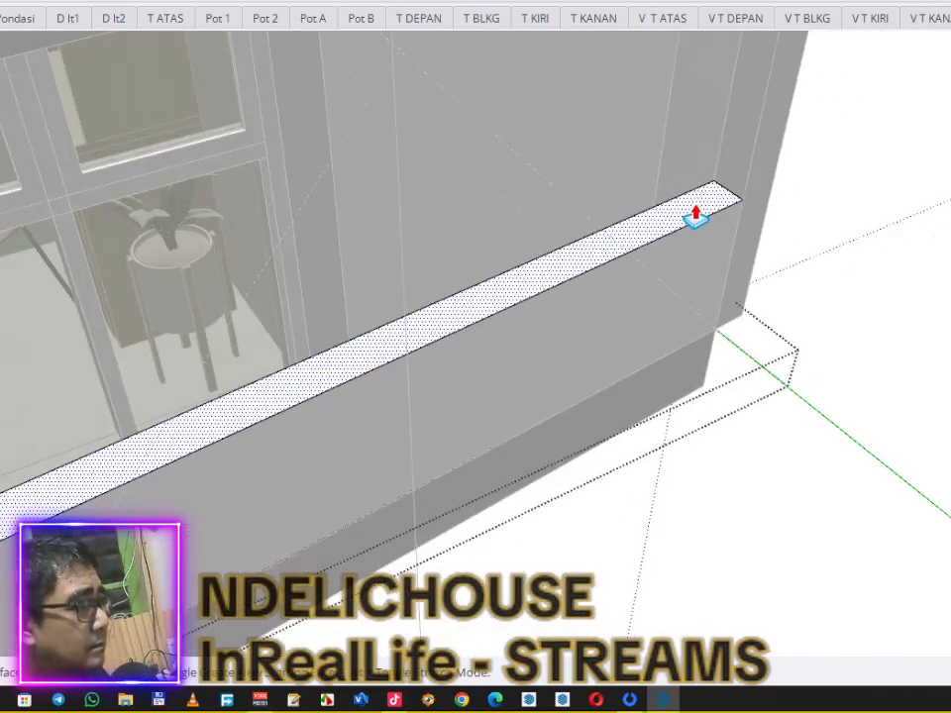
key(h)
drag(696, 217, 635, 495)
right_click(677, 408)
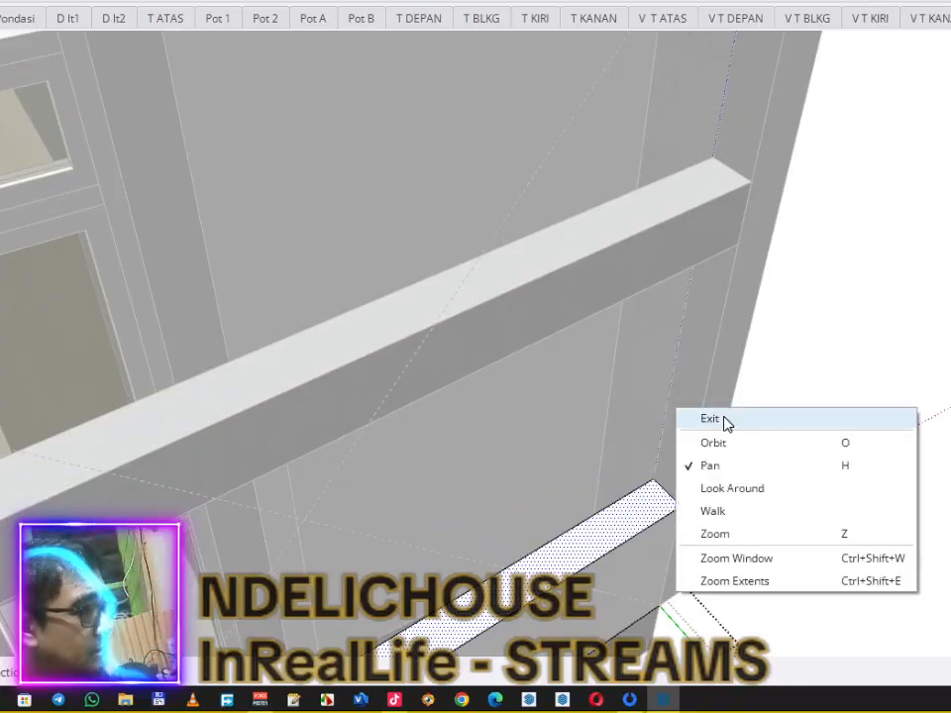
click(725, 419)
click(736, 246)
key(space)
click(775, 255)
click(825, 234)
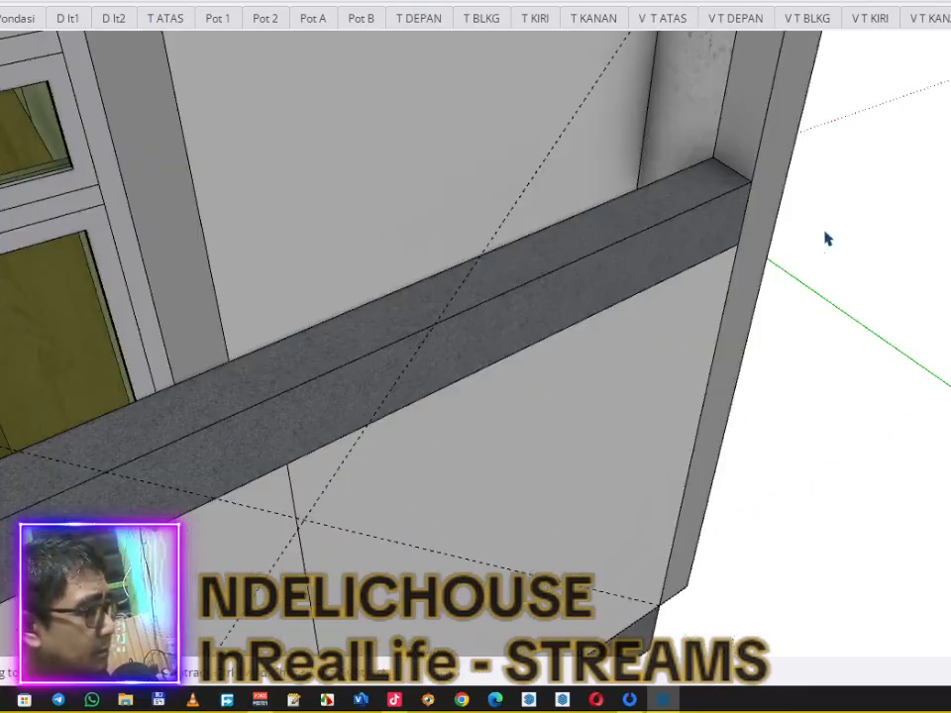
Step: Cut the new wall panel and paste it in place inside the upper-floor group
scroll(836, 256, down, 5)
middle_drag(837, 307, 442, 400)
click(530, 472)
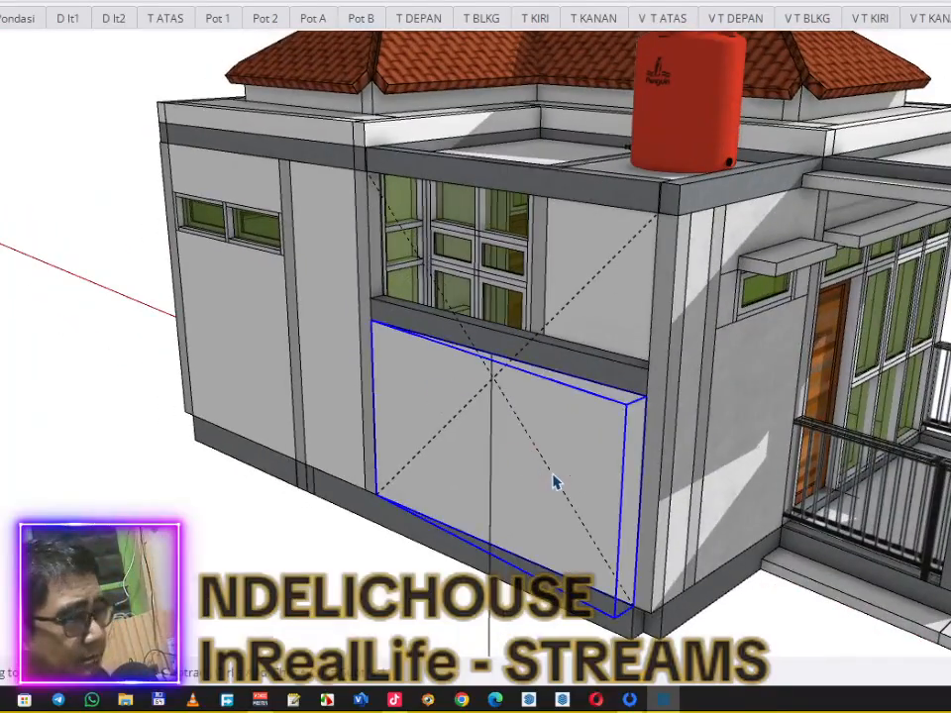
key(Delete)
click(361, 397)
double_click(337, 396)
click(332, 396)
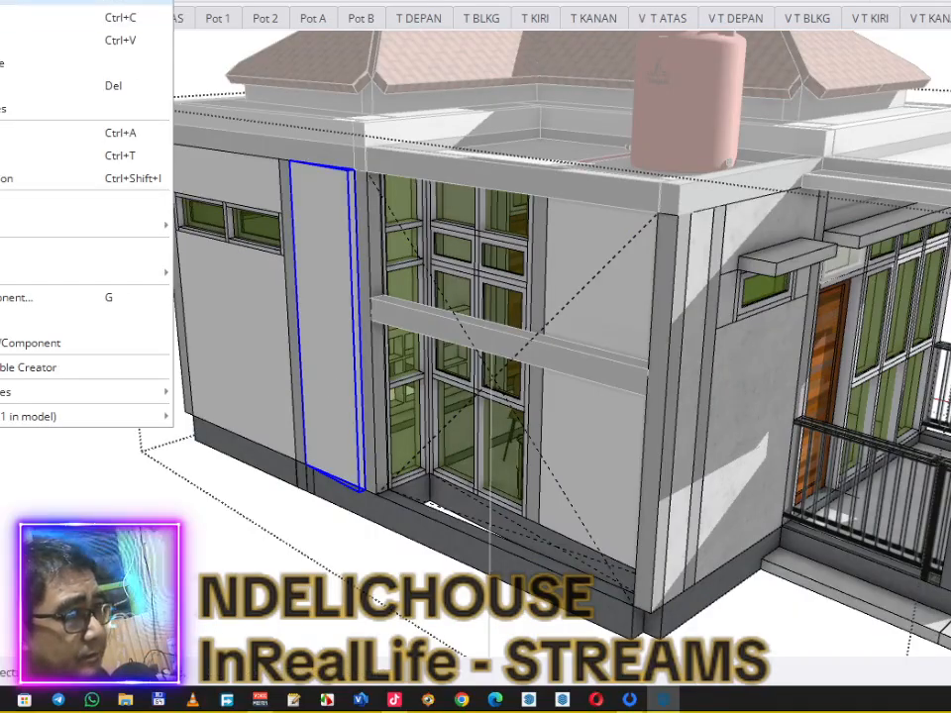
click(40, 61)
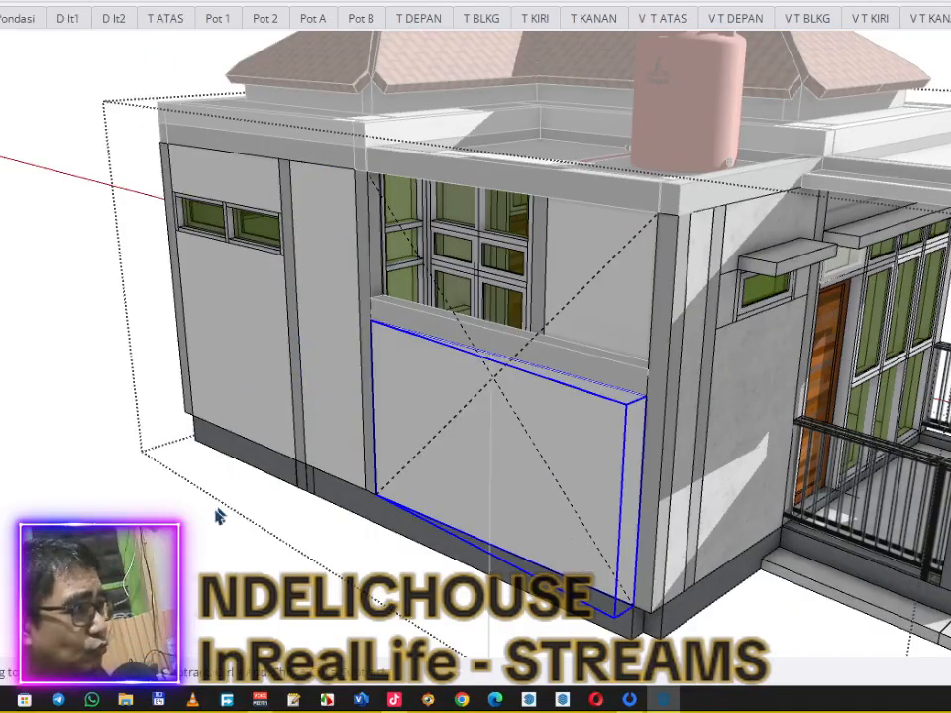
click(208, 538)
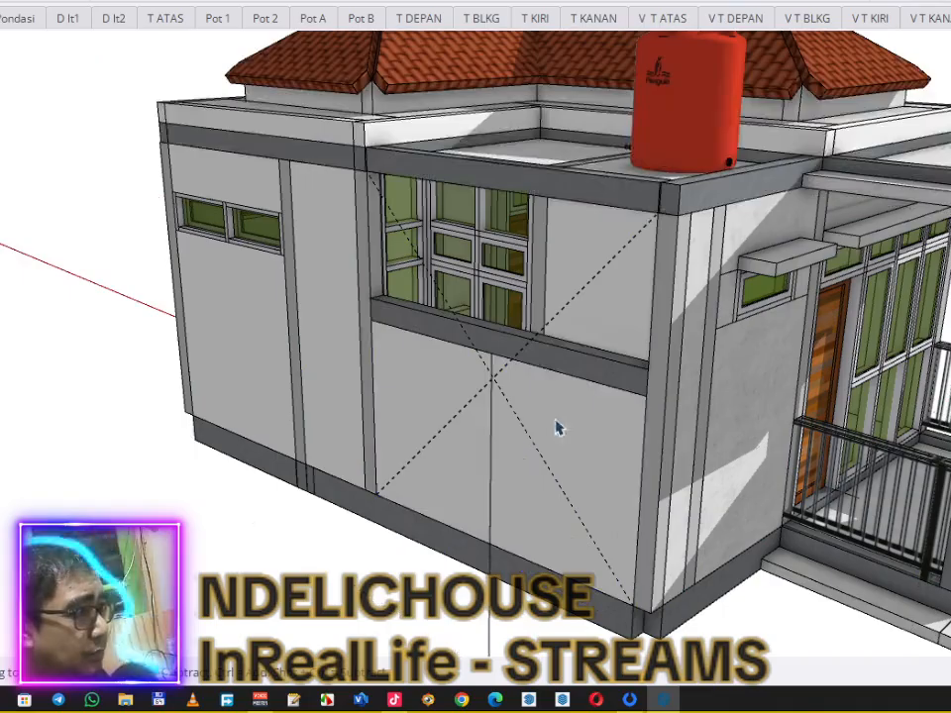
Step: Open the upper-floor group and delete the dashed diagonal lines crossing the bay
click(553, 329)
double_click(555, 328)
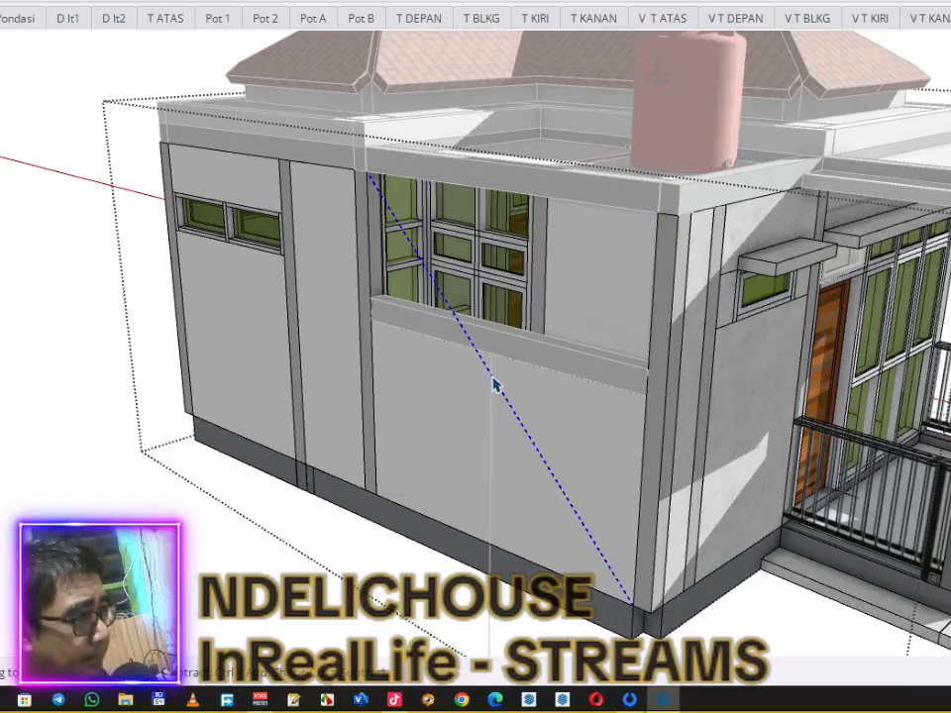
Step: Examine the bay's window opening, intermediate beam and new wall panel from several angles
middle_drag(561, 351, 568, 278)
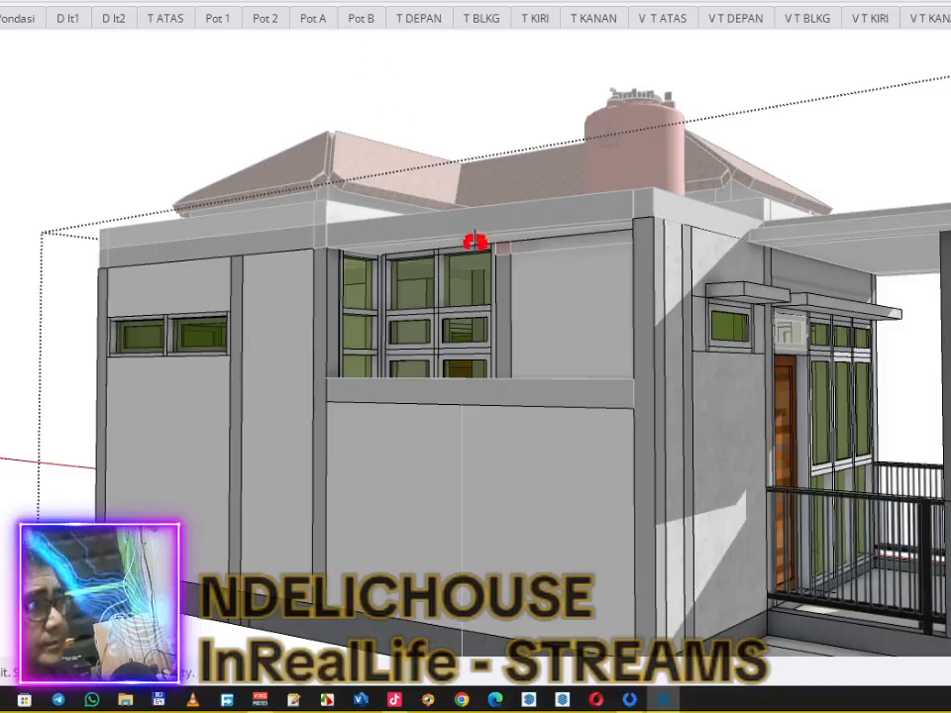
middle_drag(477, 241, 490, 307)
scroll(547, 414, up, 5)
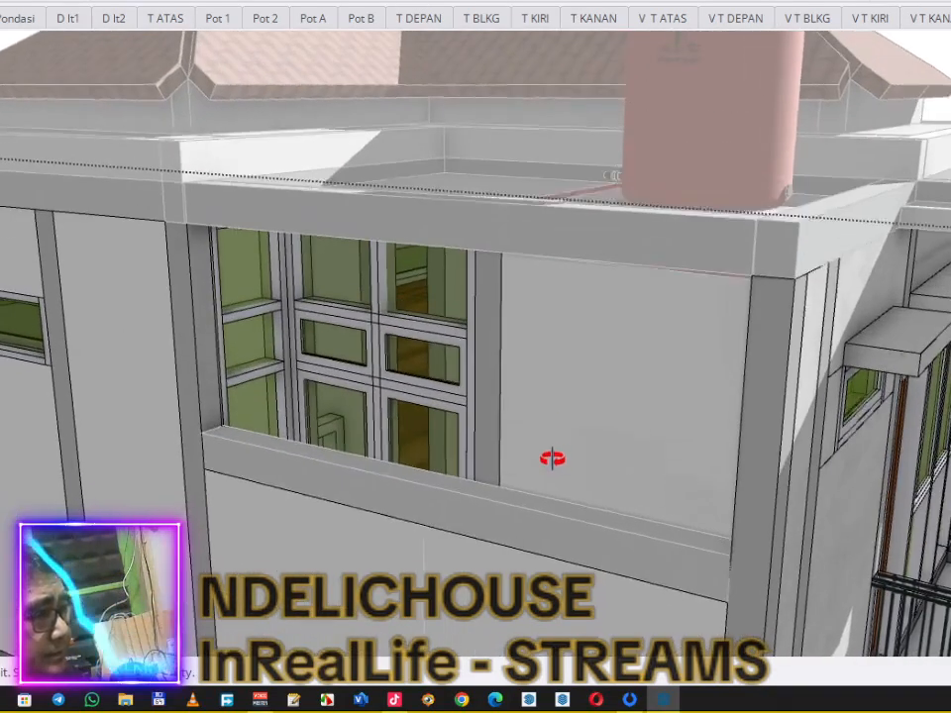
middle_drag(552, 458, 552, 462)
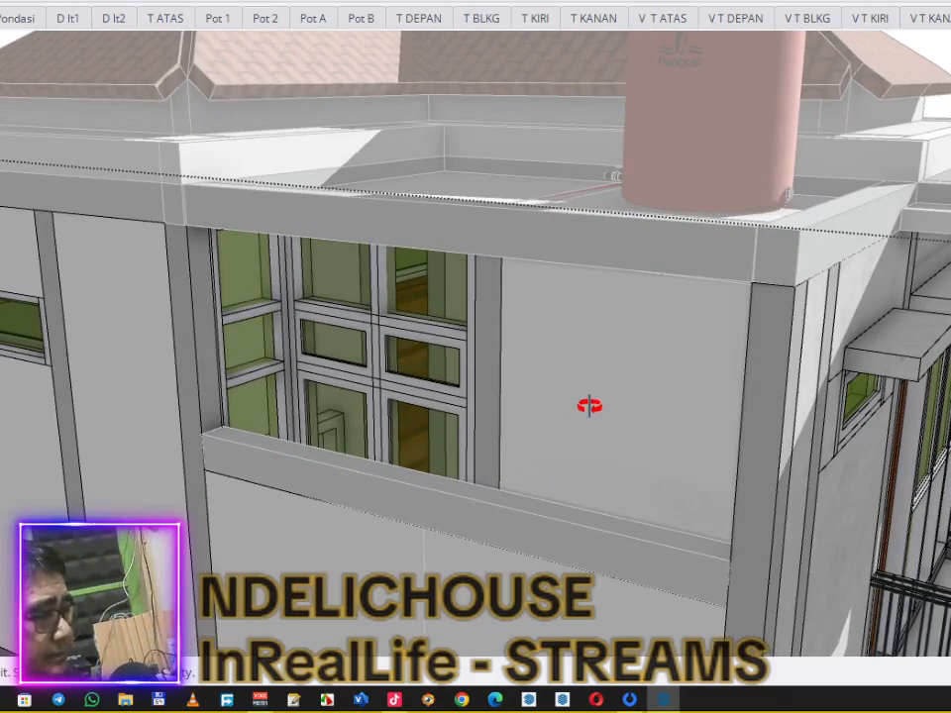
mouse_move(602, 425)
middle_down()
mouse_move(594, 344)
mouse_move(697, 318)
mouse_move(770, 318)
mouse_move(724, 354)
mouse_move(689, 333)
mouse_move(626, 355)
mouse_move(601, 415)
middle_up()
scroll(769, 317, down, 1)
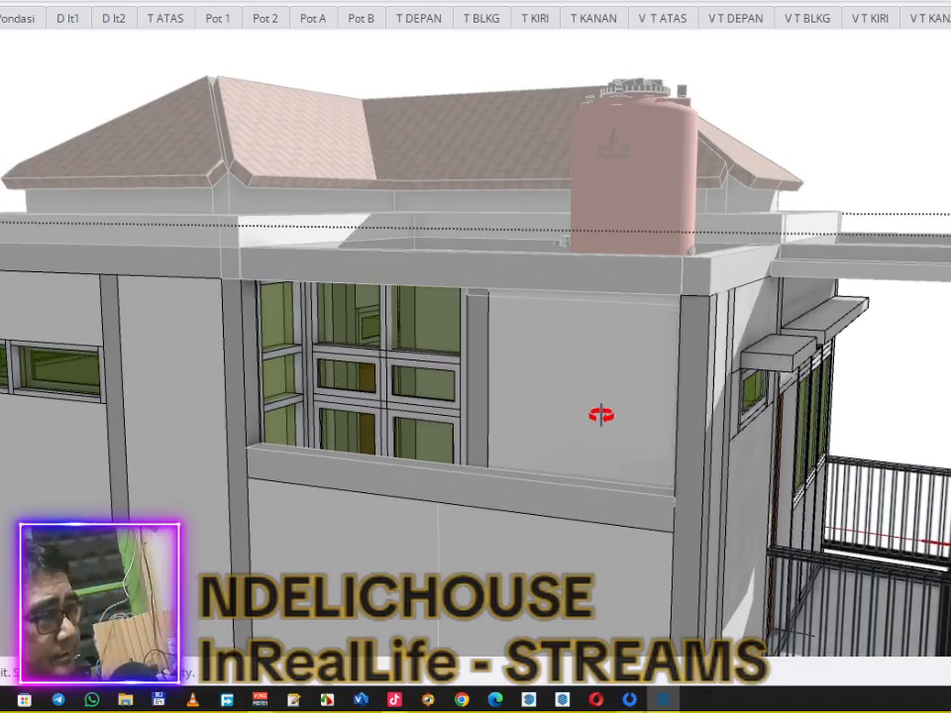
scroll(322, 459, up, 2)
mouse_move(310, 452)
middle_down()
mouse_move(389, 330)
mouse_move(413, 314)
mouse_move(488, 308)
mouse_move(533, 359)
mouse_move(546, 314)
mouse_move(531, 362)
mouse_move(492, 410)
middle_up()
scroll(488, 308, down, 2)
scroll(665, 335, up, 2)
mouse_move(666, 335)
middle_down()
mouse_move(571, 355)
mouse_move(463, 410)
middle_up()
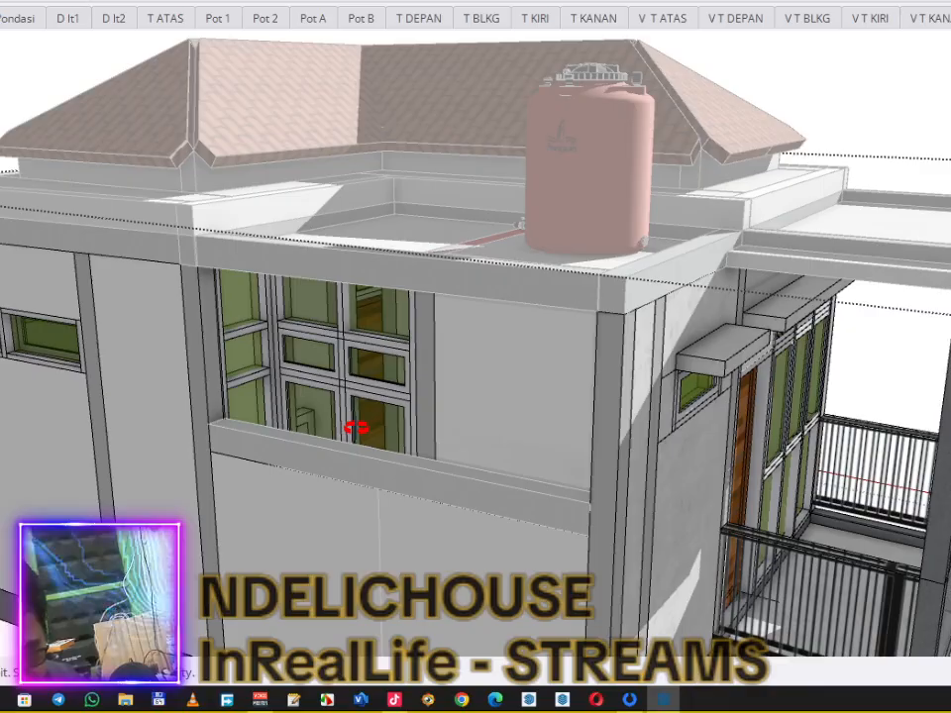
mouse_move(473, 397)
middle_down()
mouse_move(600, 488)
mouse_move(563, 444)
middle_up()
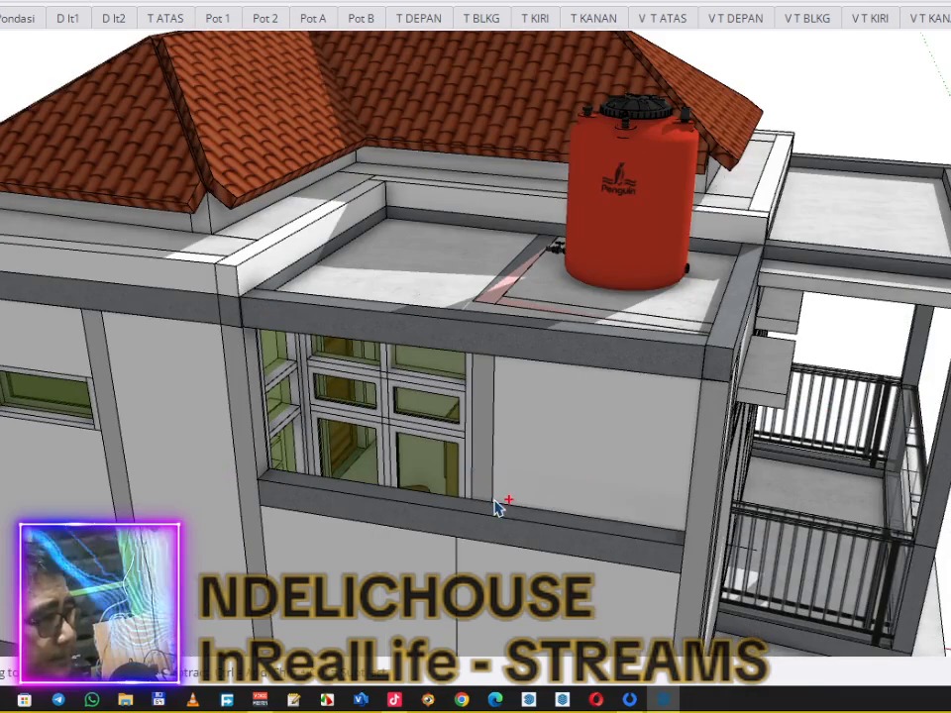
Step: Copy the intermediate beam straight up by its own height so the copy sits directly on top of it
mouse_move(526, 497)
middle_down()
mouse_move(561, 435)
mouse_move(611, 471)
mouse_move(739, 520)
mouse_move(822, 478)
middle_up()
scroll(822, 477, up, 6)
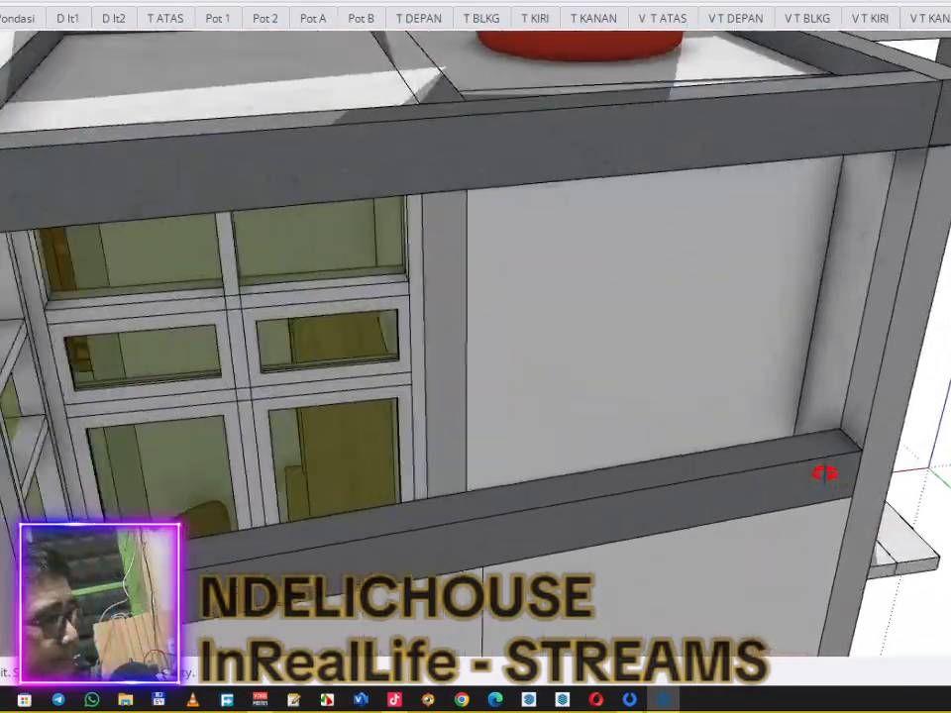
key(space)
click(800, 485)
double_click(793, 490)
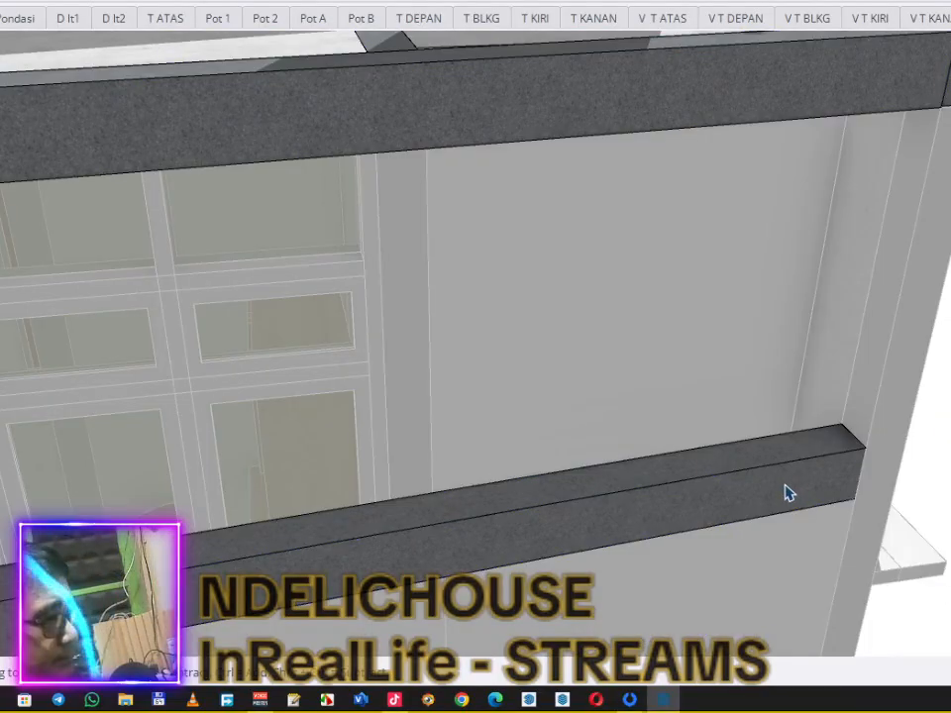
key(m)
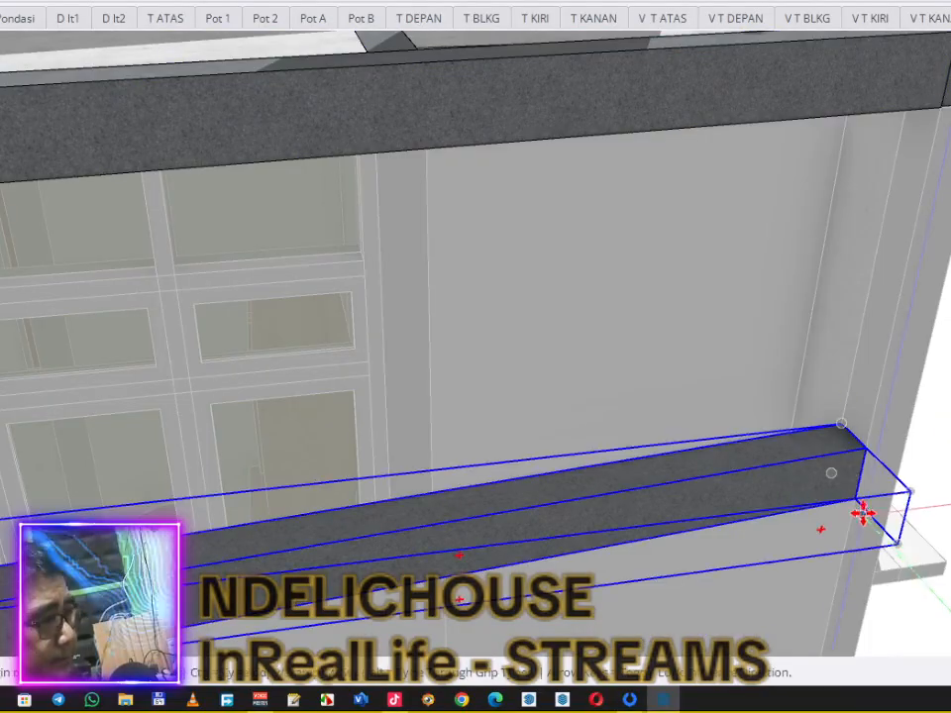
click(858, 500)
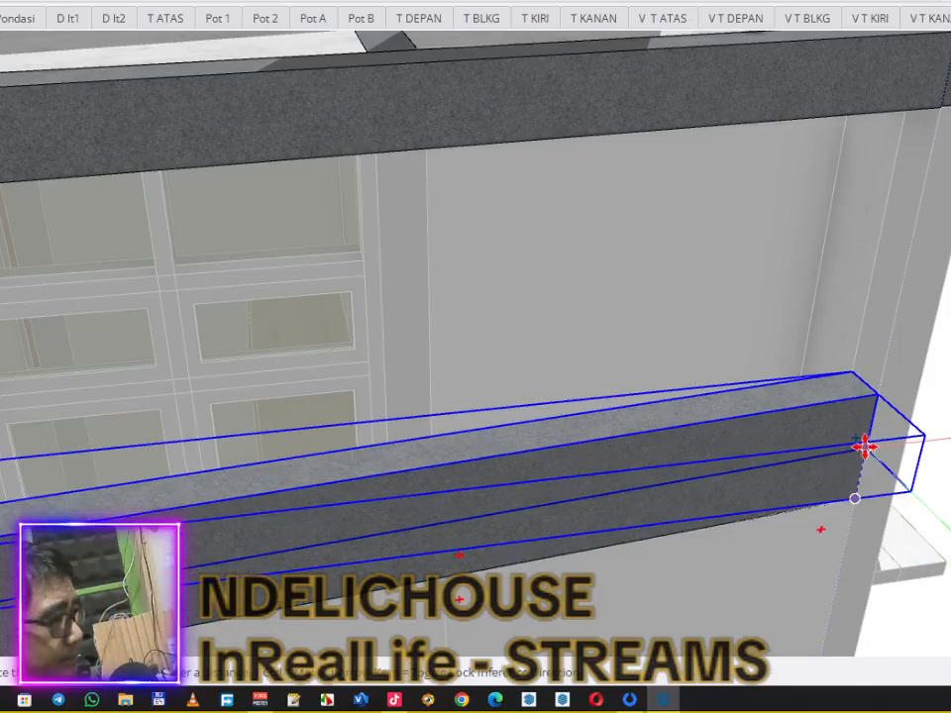
click(866, 449)
Step: Open the copied beam and push its top face down with Push/Pull, keeping the starting face, to mark off a thin upper strip
key(space)
click(823, 341)
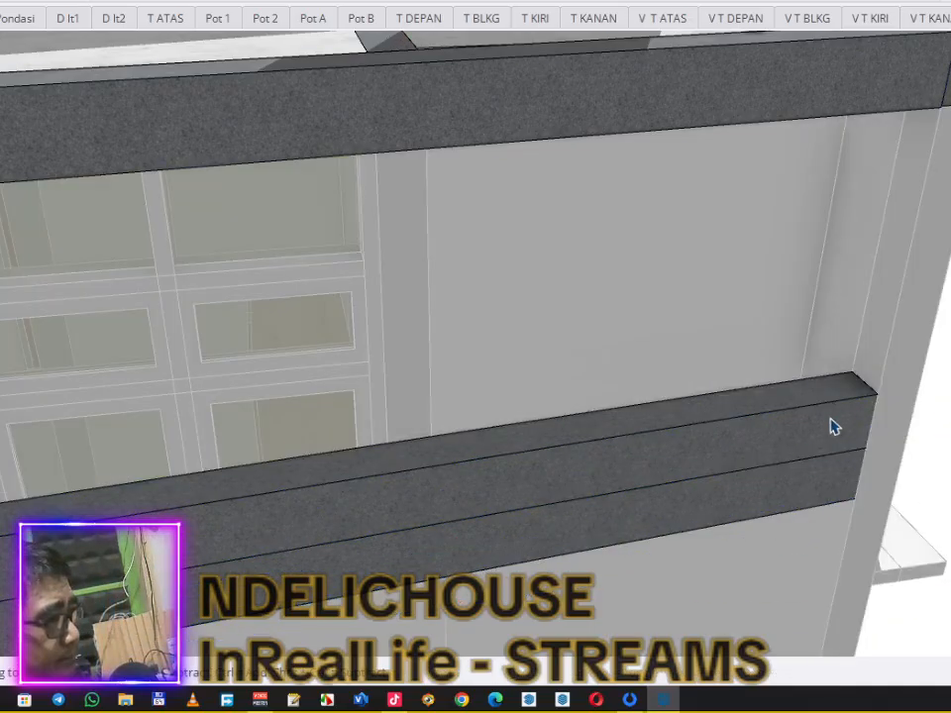
double_click(837, 404)
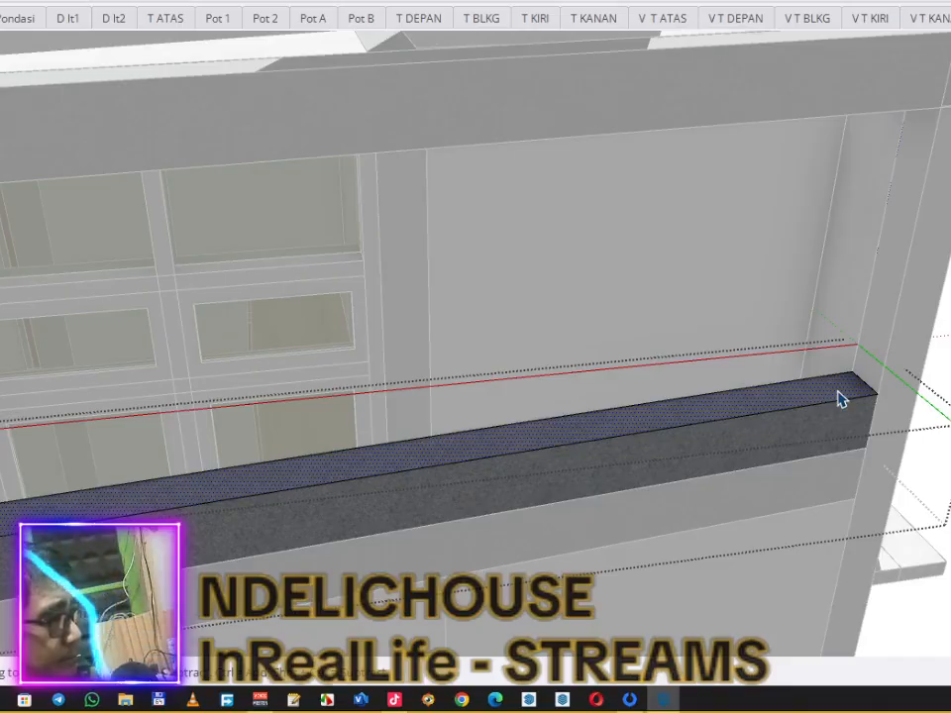
key(p)
click(838, 399)
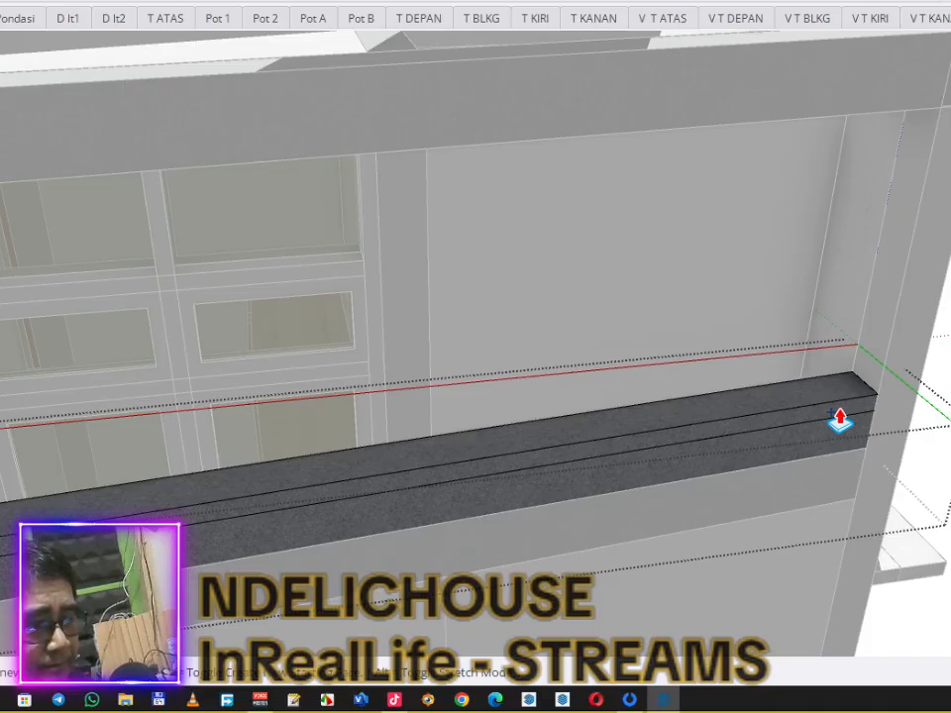
Step: Delete the front, back and near end faces of the copied beam below the thin strip
key(space)
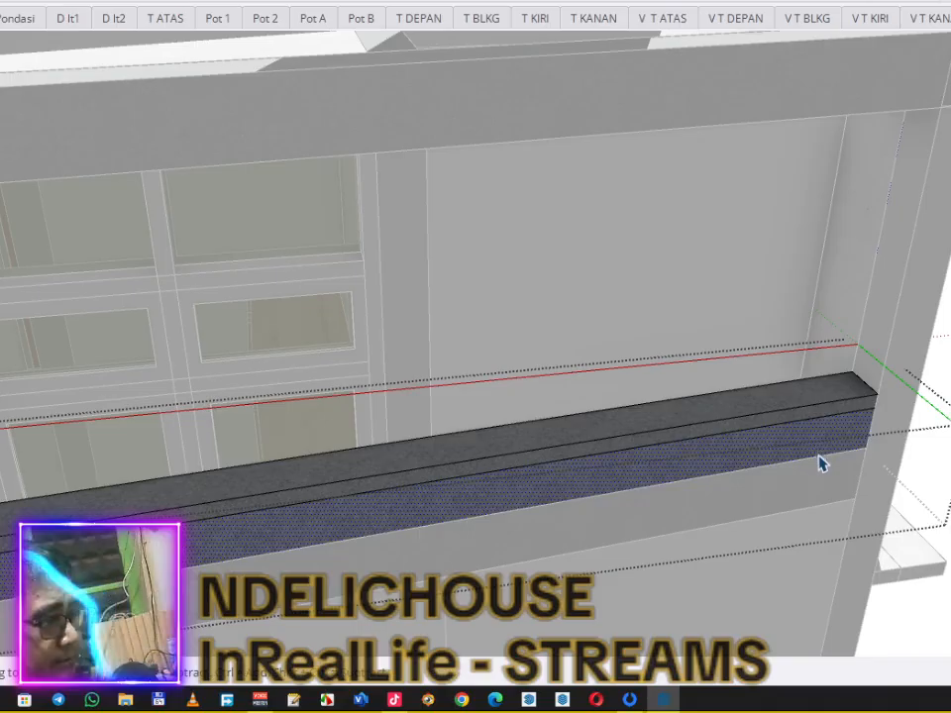
click(823, 459)
key(Delete)
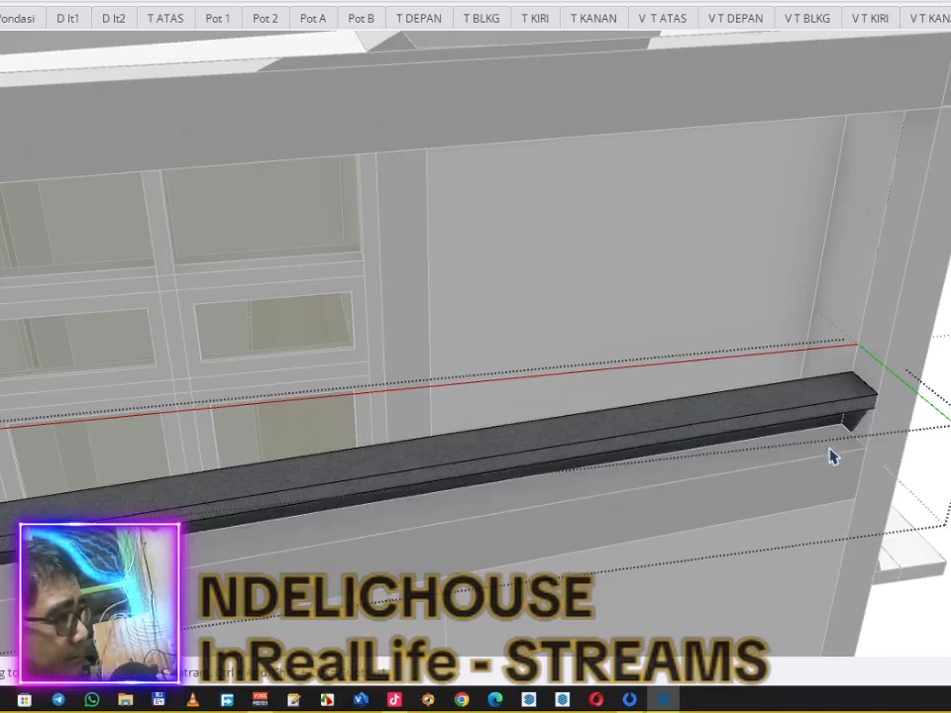
click(825, 429)
key(Delete)
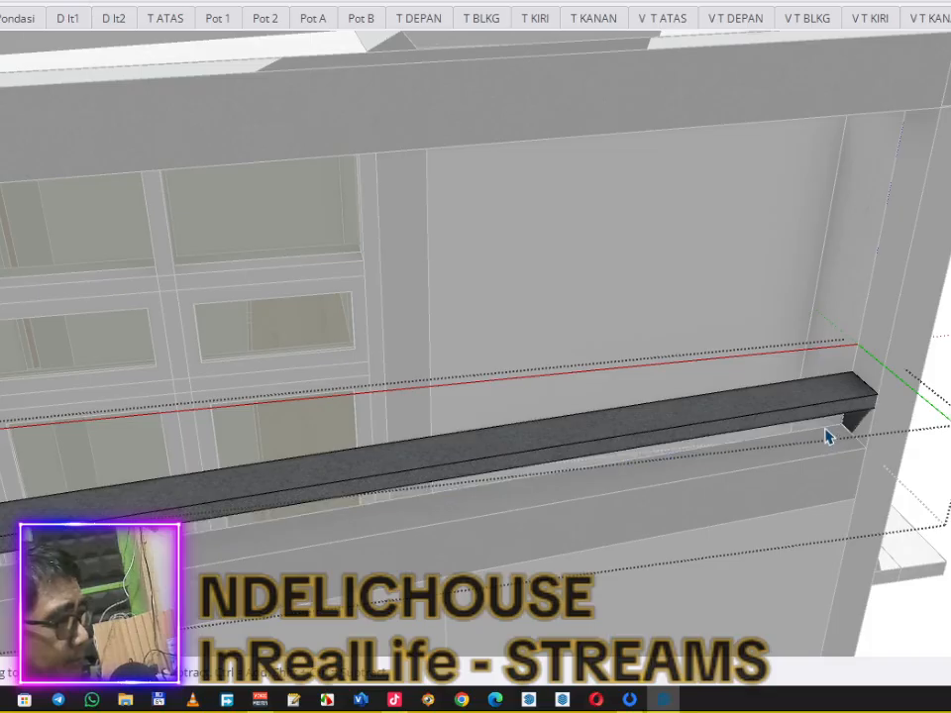
key(Delete)
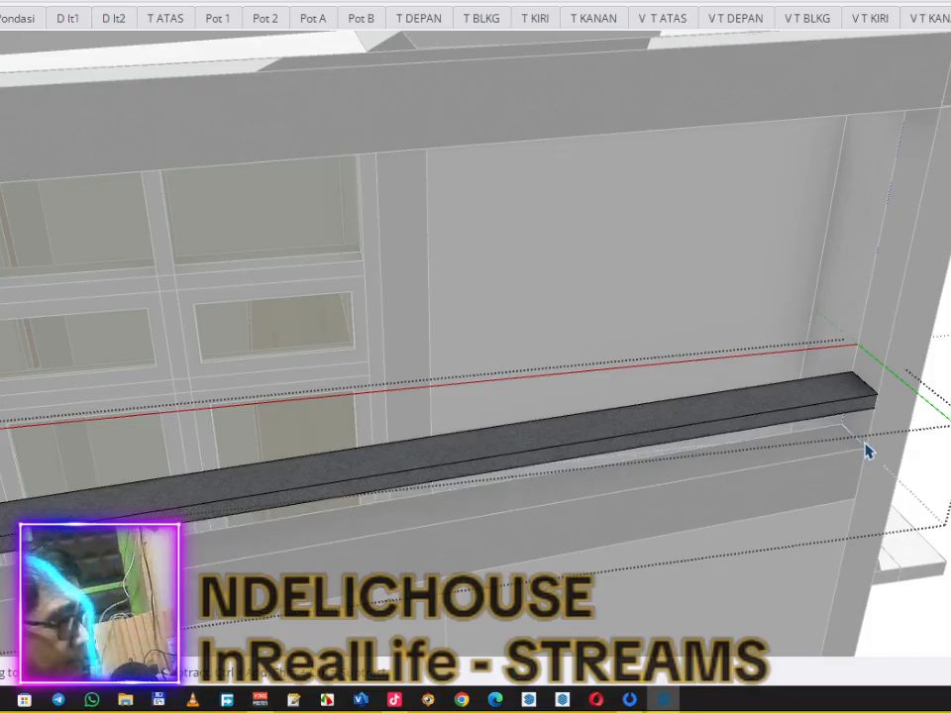
Step: Erase the leftover end face and edges below the thin strip and leave the beam groups
mouse_move(865, 451)
middle_down()
mouse_move(696, 429)
mouse_move(455, 480)
mouse_move(622, 425)
mouse_move(459, 485)
mouse_move(128, 433)
mouse_move(447, 514)
mouse_move(289, 386)
mouse_move(257, 413)
middle_up()
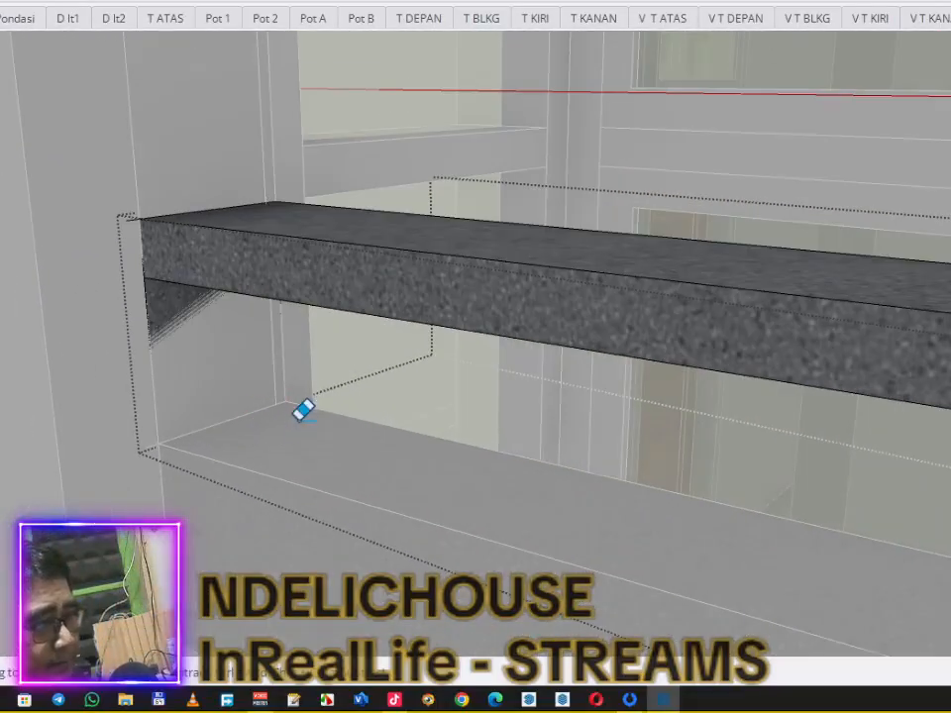
key(e)
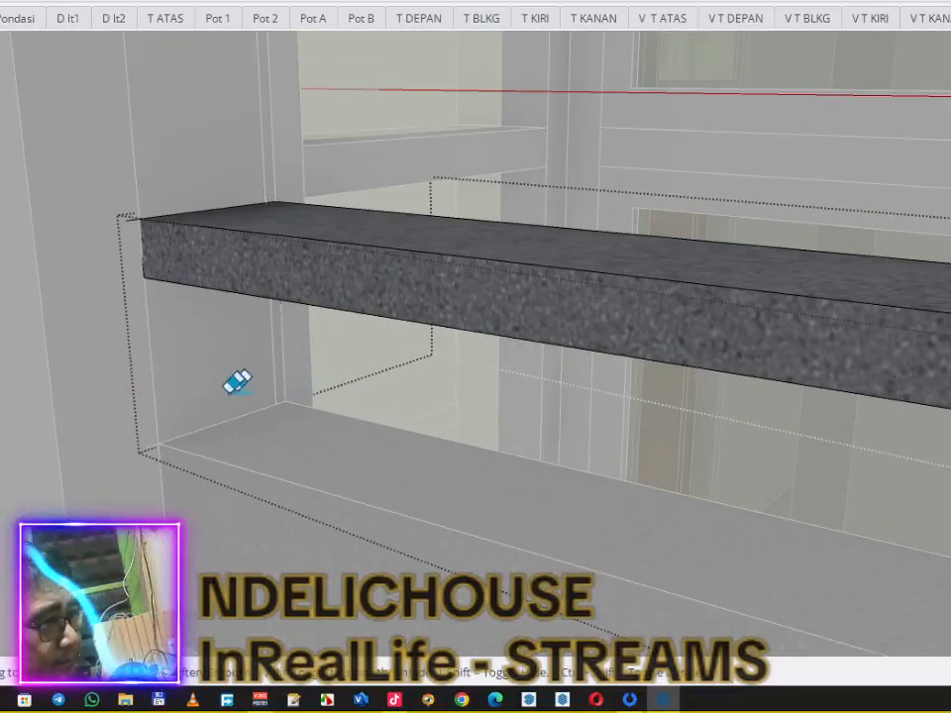
scroll(354, 425, down, 4)
mouse_move(358, 421)
shift+middle_down()
mouse_move(269, 366)
mouse_move(81, 307)
shift+middle_up()
mouse_move(476, 383)
shift+middle_down()
mouse_move(170, 388)
mouse_move(395, 435)
mouse_move(737, 431)
mouse_move(868, 443)
mouse_move(869, 330)
mouse_move(876, 358)
mouse_move(684, 334)
shift+middle_up()
scroll(684, 337, down, 2)
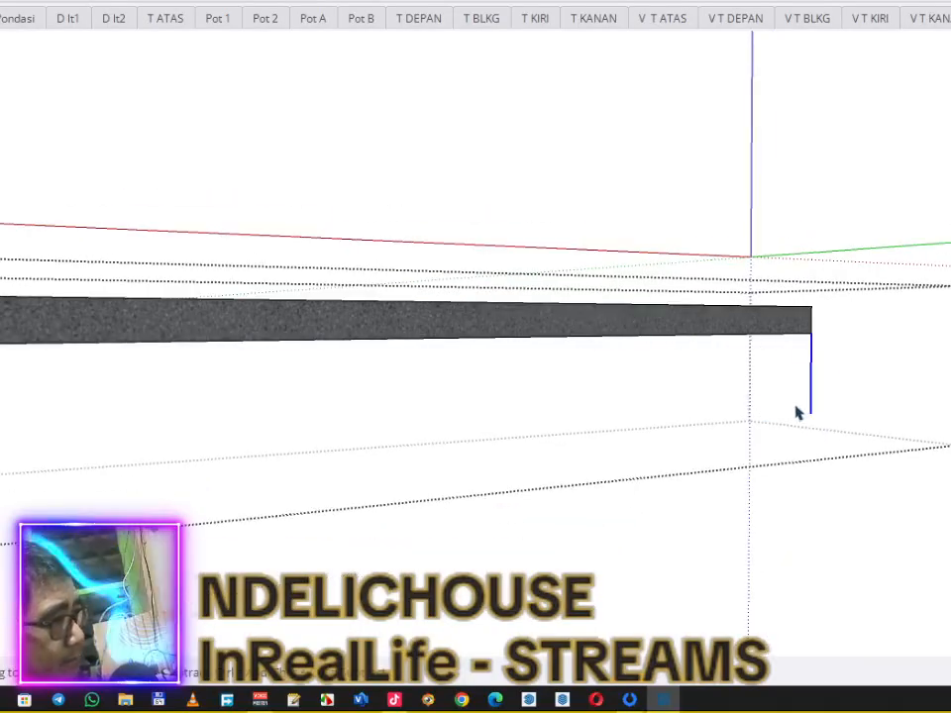
key(Return)
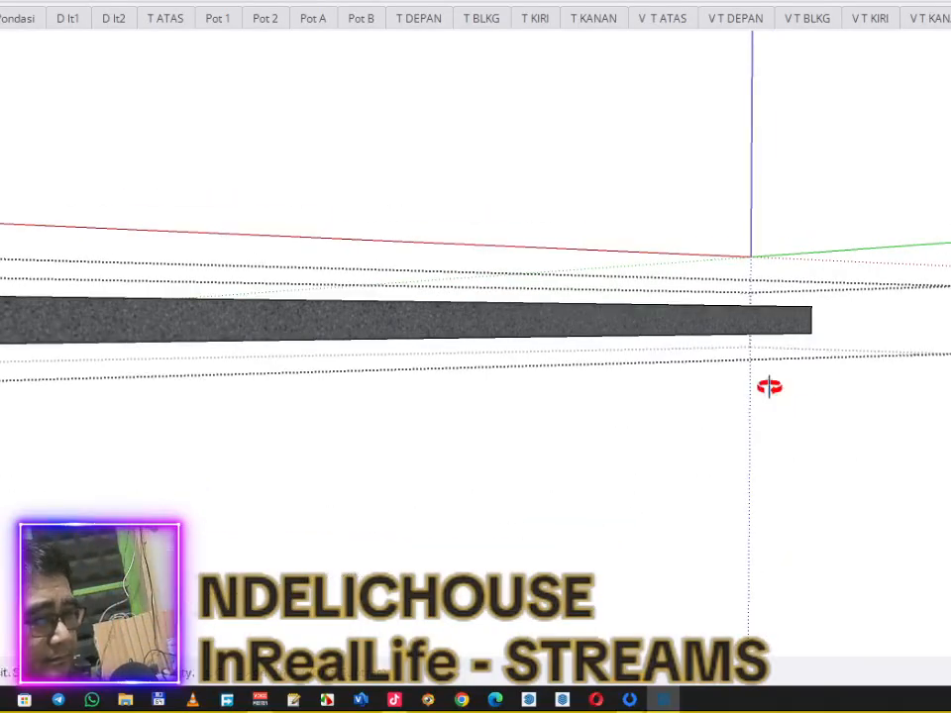
middle_drag(768, 389, 772, 488)
scroll(685, 335, up, 5)
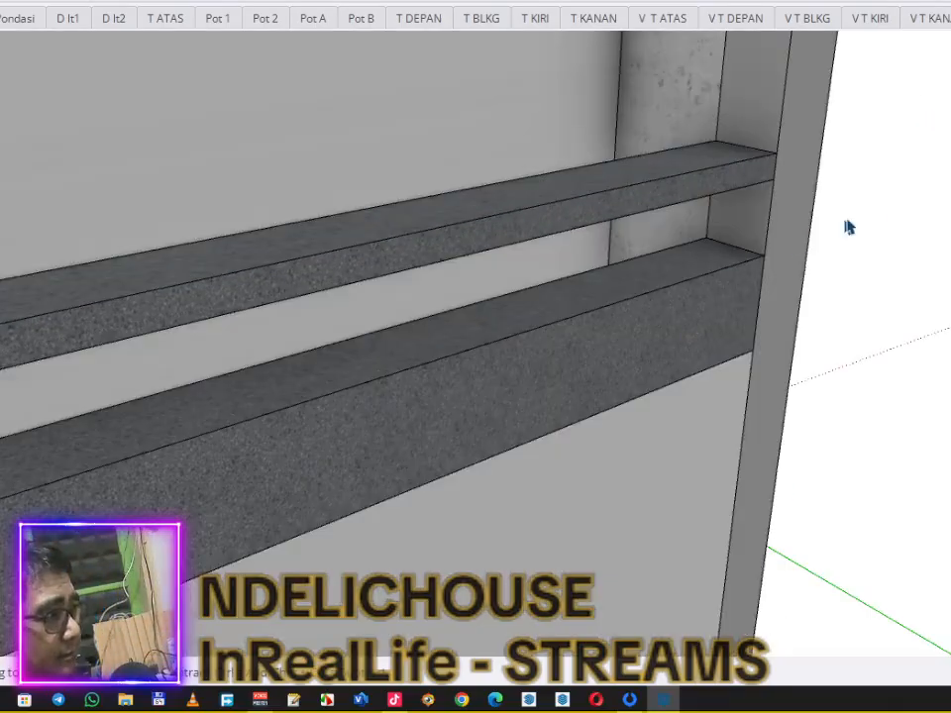
Step: Sample the material of the window frame behind the bay with the Paint Bucket
scroll(701, 243, down, 3)
mouse_move(700, 245)
middle_down()
mouse_move(418, 333)
mouse_move(177, 381)
middle_up()
mouse_move(420, 399)
shift+middle_down()
mouse_move(463, 414)
mouse_move(670, 424)
shift+middle_up()
shift+middle_drag(452, 335, 465, 367)
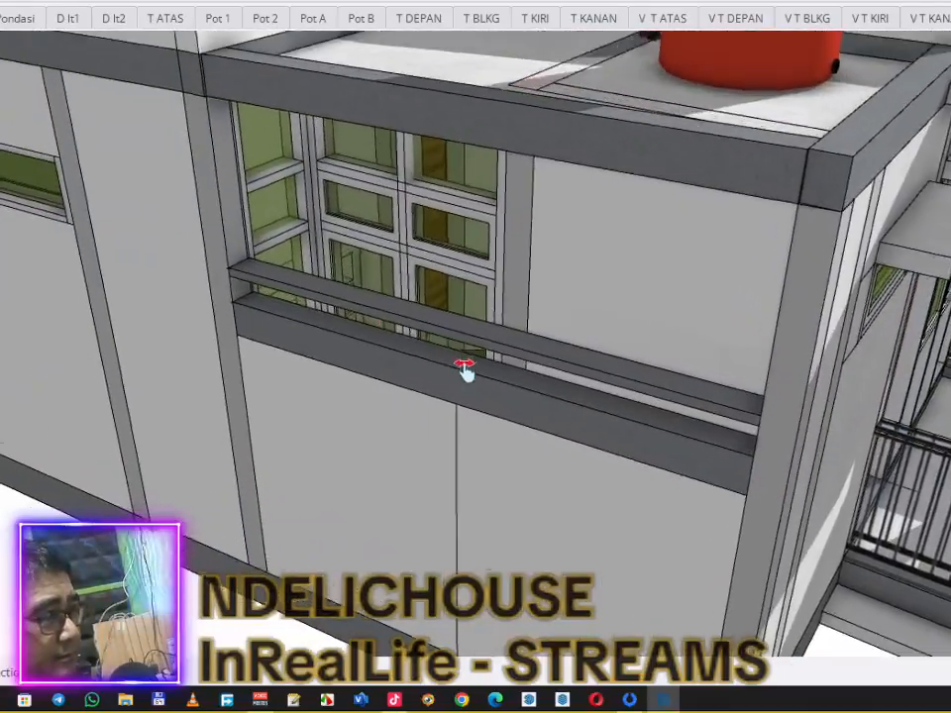
scroll(315, 272, up, 3)
scroll(314, 273, up, 2)
scroll(347, 285, down, 2)
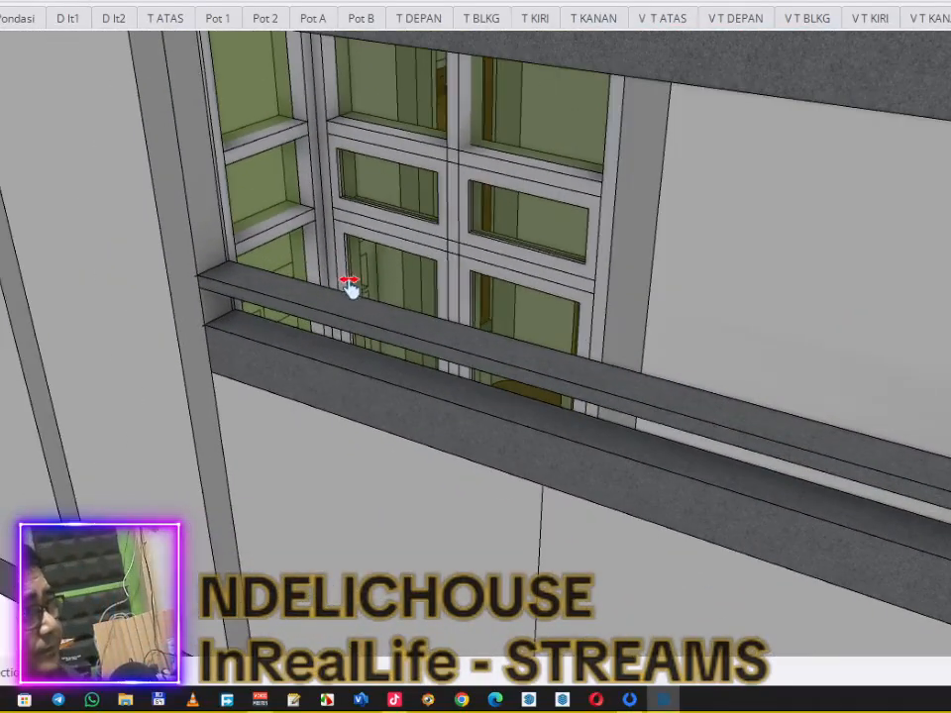
click(390, 237)
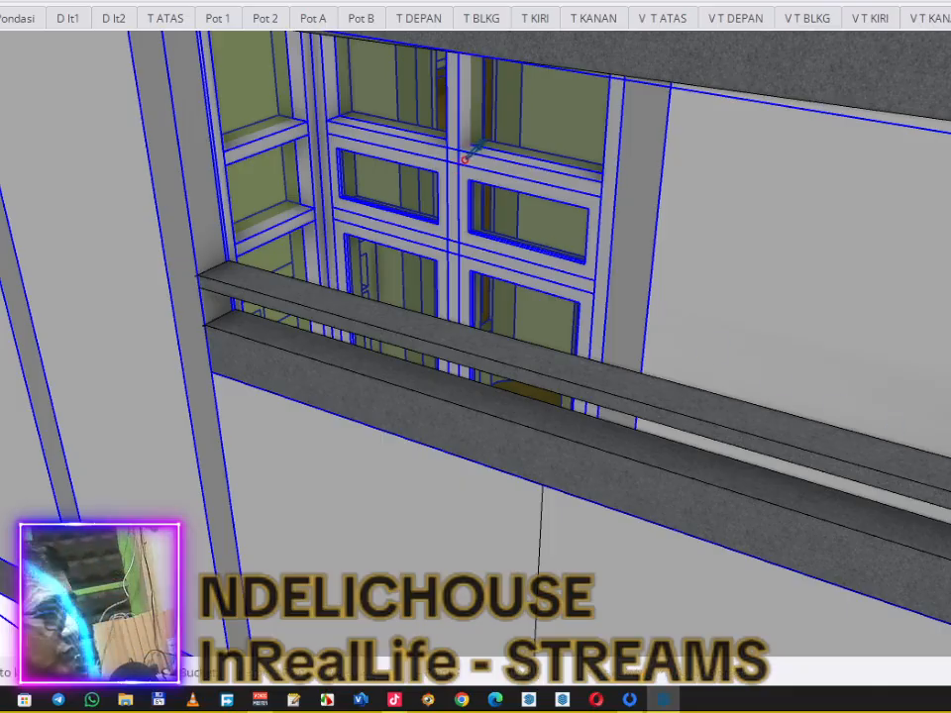
scroll(485, 230, up, 2)
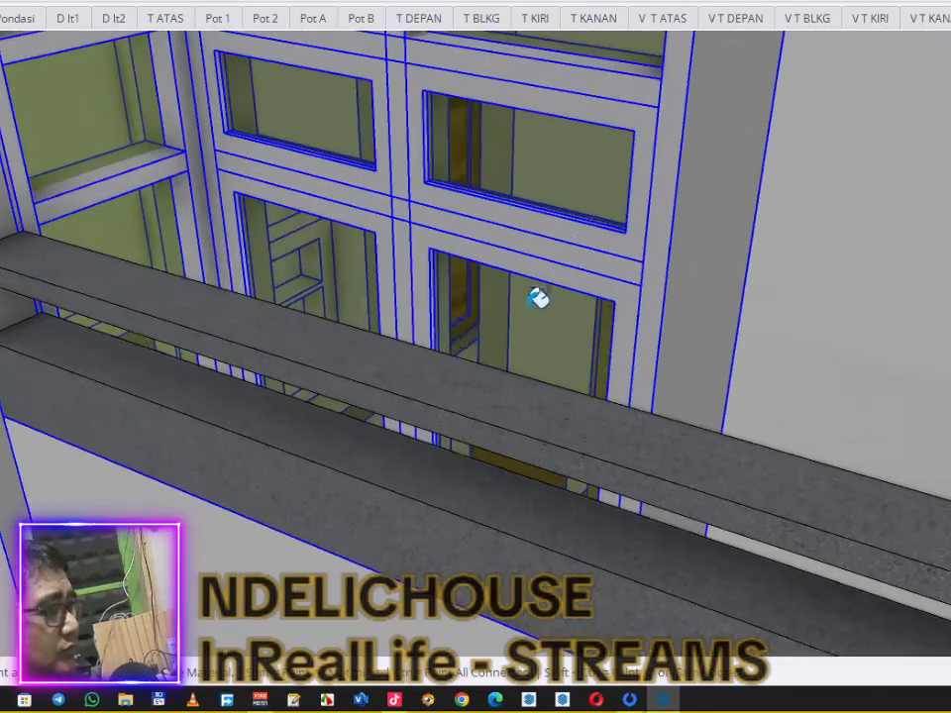
Step: Open the thin strip above the intermediate beam, paint all its faces with the sampled window-frame material and leave the group
key(space)
middle_drag(375, 336, 374, 357)
click(375, 359)
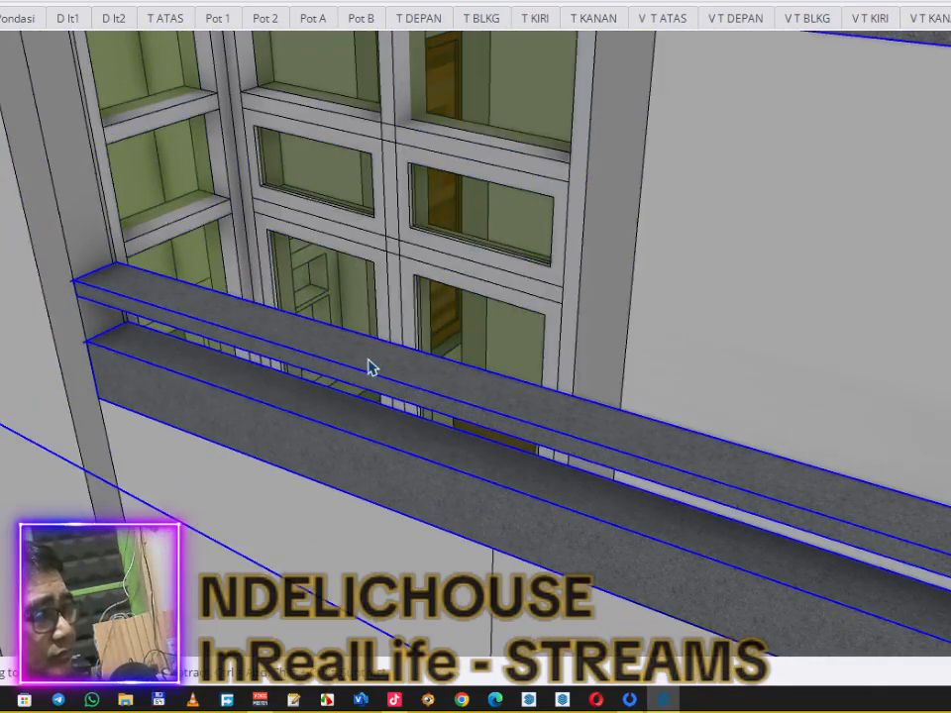
double_click(369, 366)
click(370, 368)
key(b)
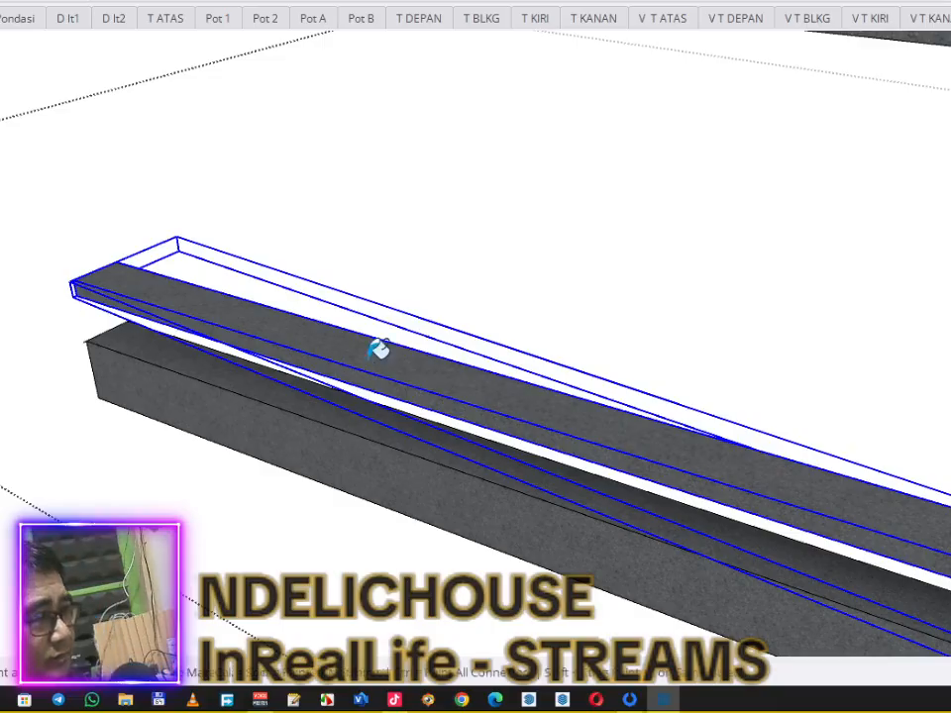
click(373, 362)
key(space)
triple_click(374, 368)
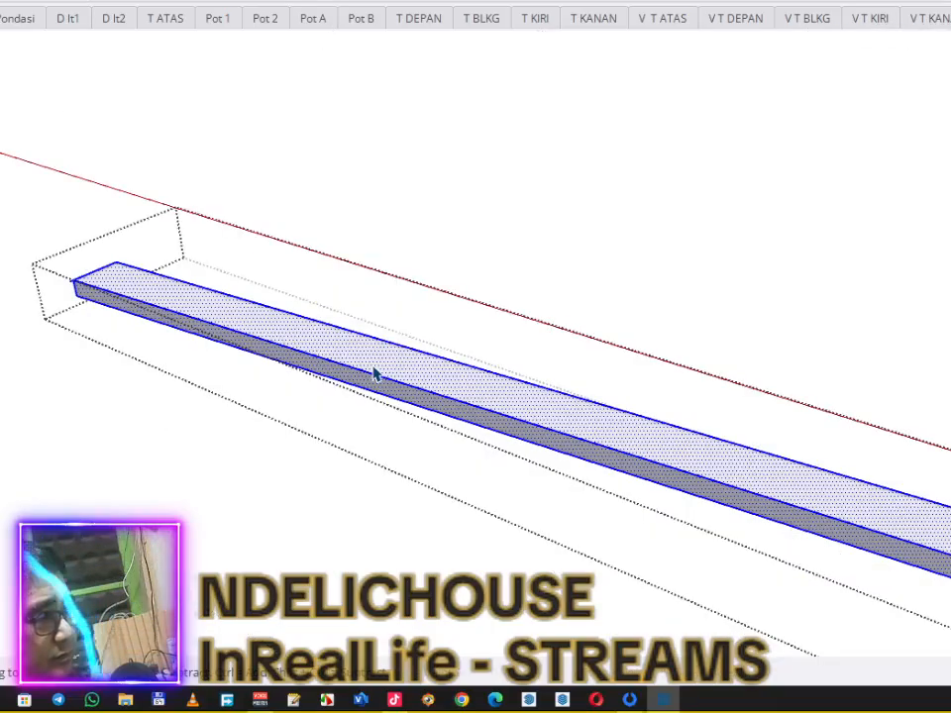
key(b)
click(374, 366)
key(space)
click(423, 240)
click(423, 240)
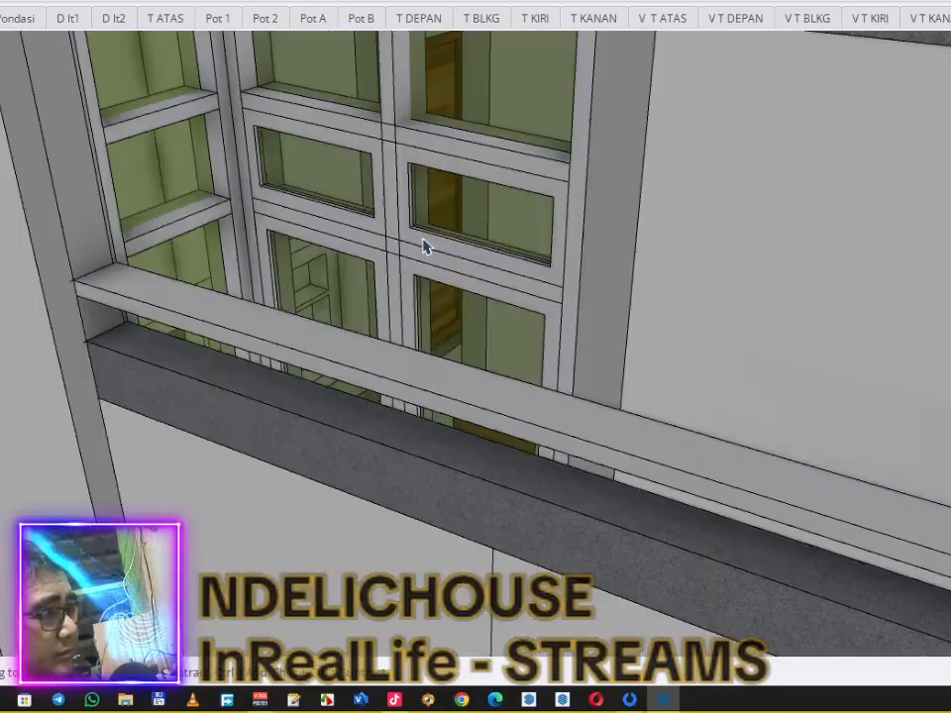
Step: Open the beam group and move the light strip straight down so it rests on top of the intermediate beam
scroll(406, 314, down, 5)
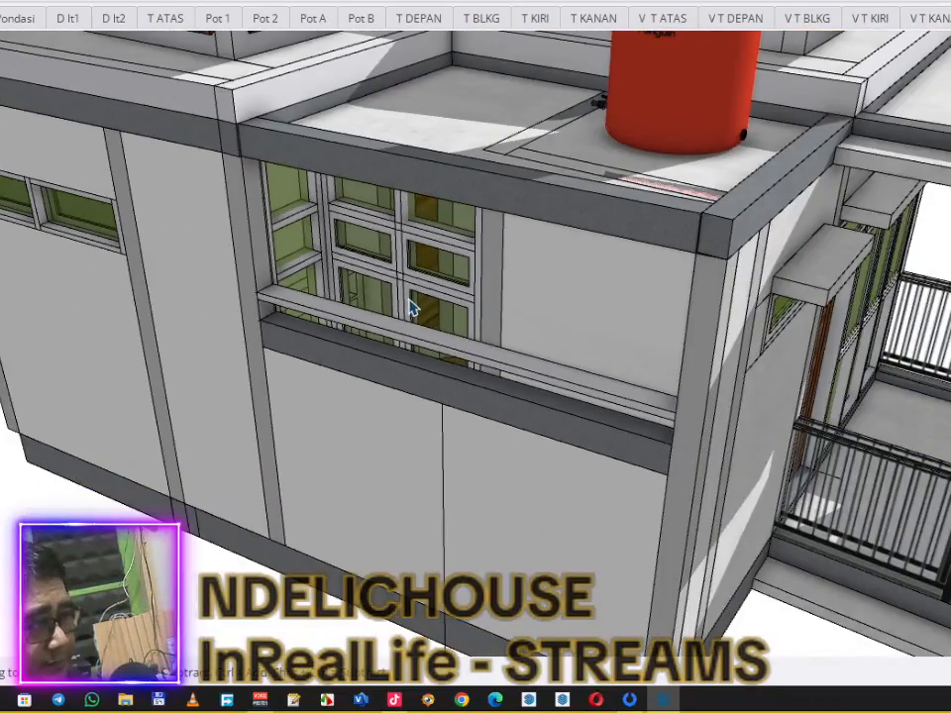
mouse_move(494, 340)
middle_down()
mouse_move(490, 224)
mouse_move(374, 187)
middle_up()
scroll(482, 214, up, 3)
scroll(366, 203, up, 3)
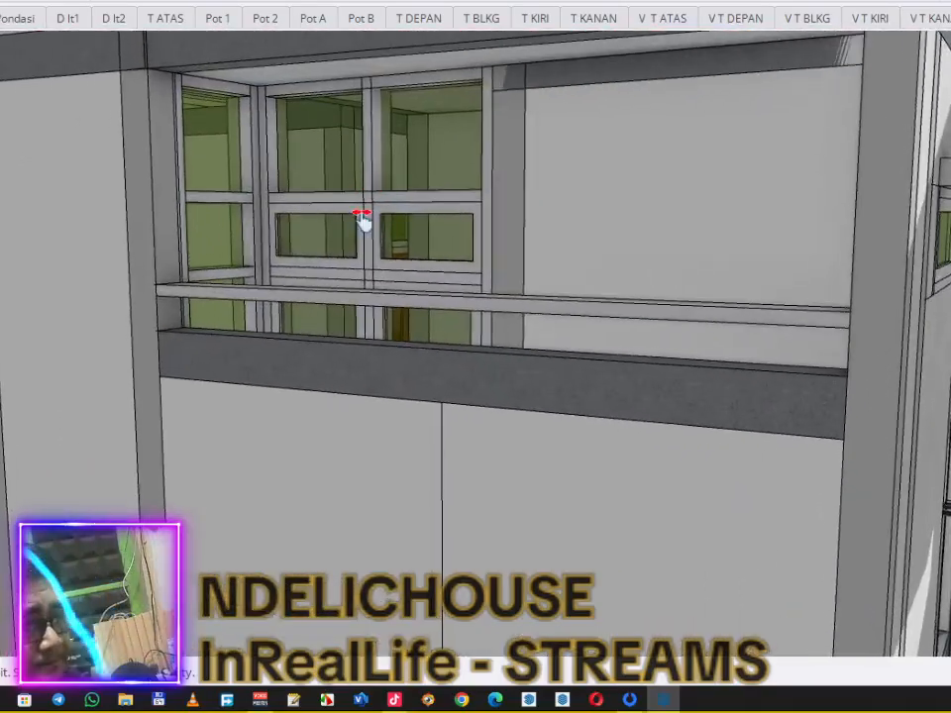
scroll(442, 359, down, 5)
scroll(317, 411, up, 5)
click(282, 485)
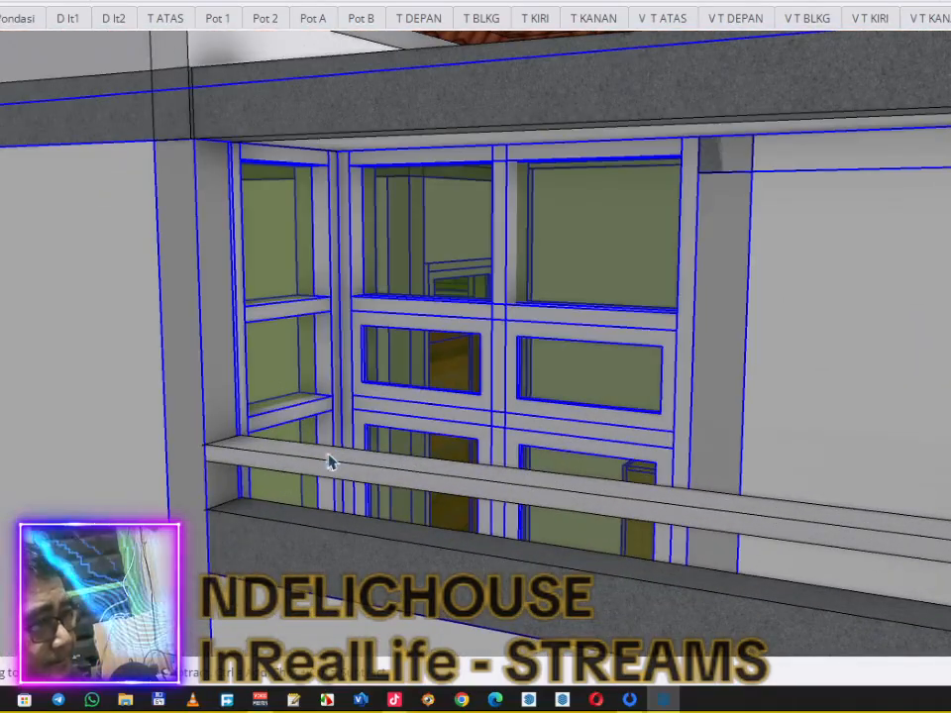
double_click(298, 465)
click(280, 475)
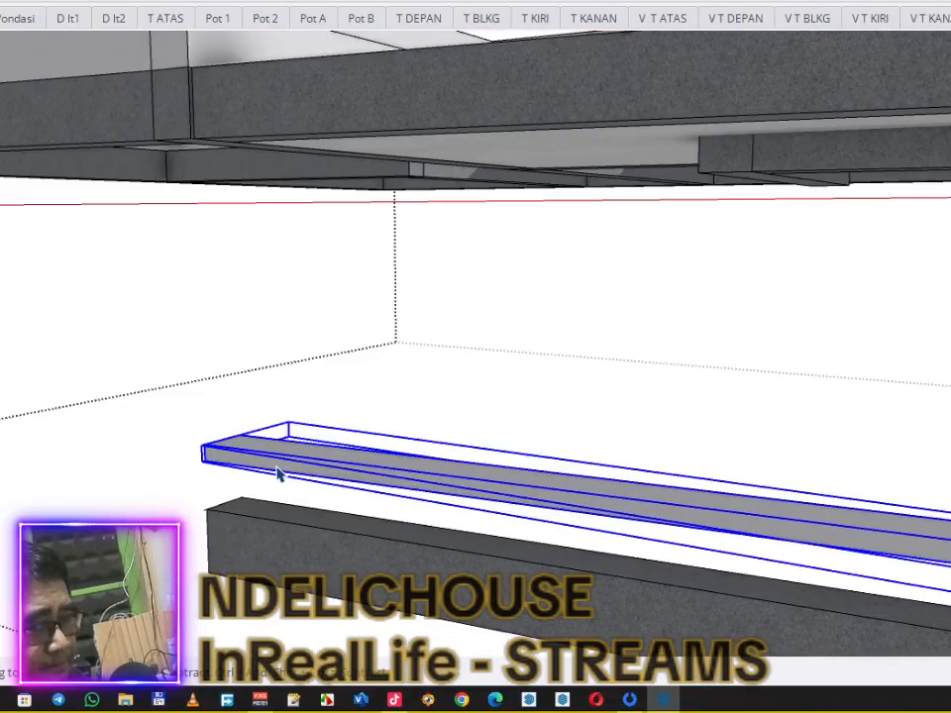
scroll(277, 474, down, 3)
scroll(232, 495, up, 3)
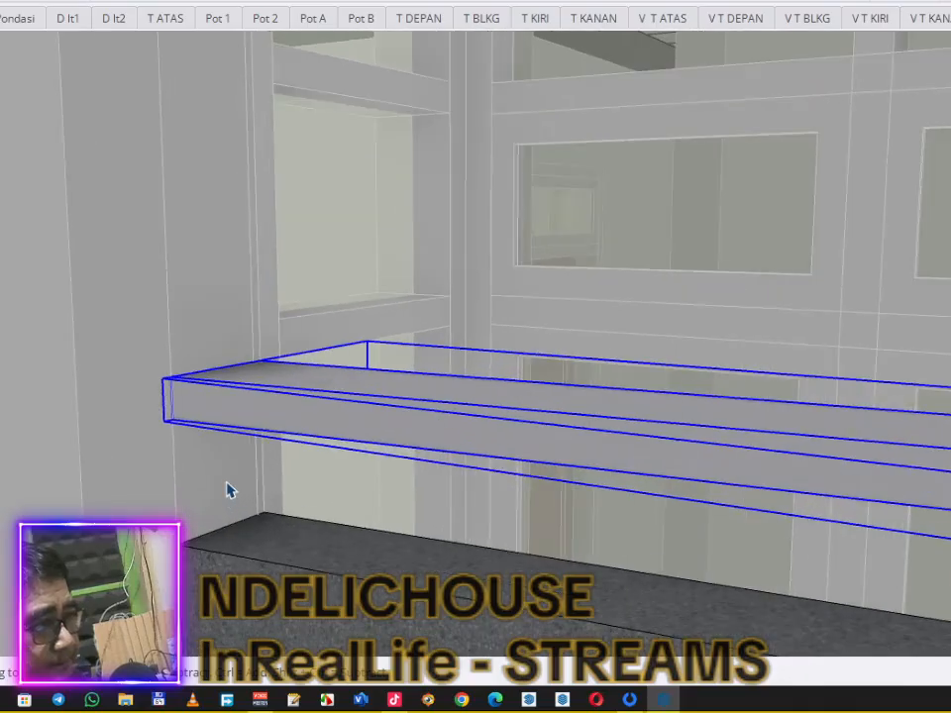
click(175, 422)
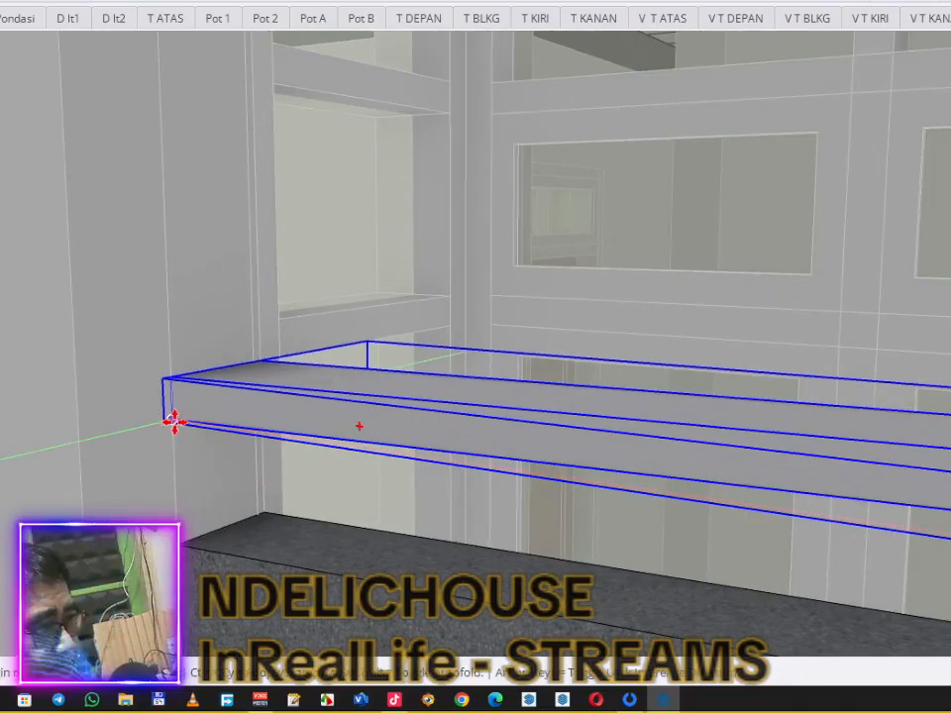
click(173, 507)
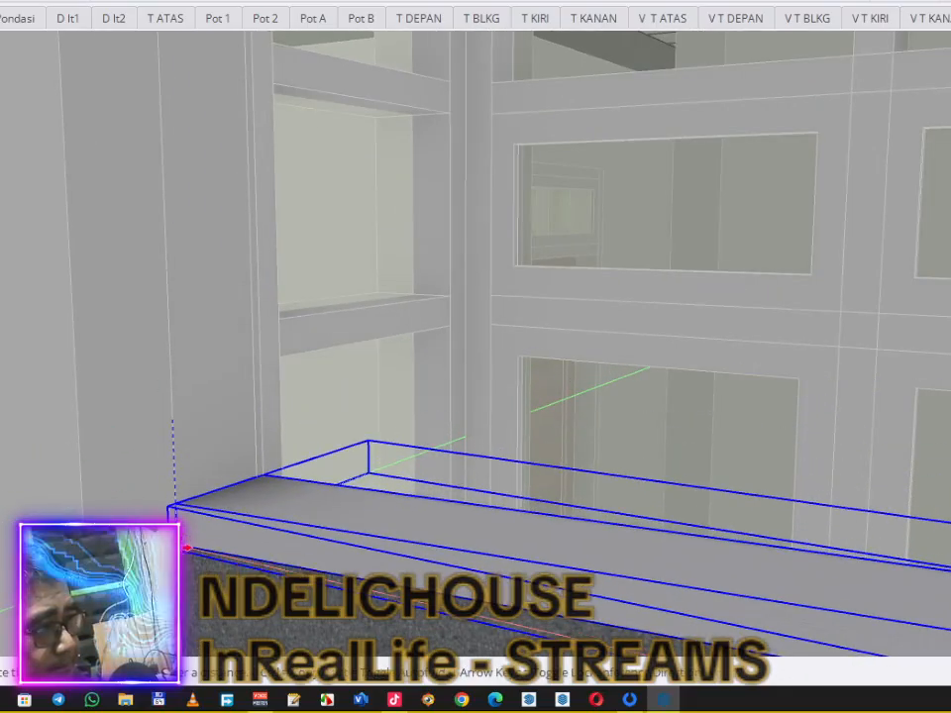
Step: Copy the light strip straight up from the intermediate beam to the underside of the roof-level beam and leave the group
scroll(206, 455, down, 3)
shift+middle_drag(207, 454, 272, 501)
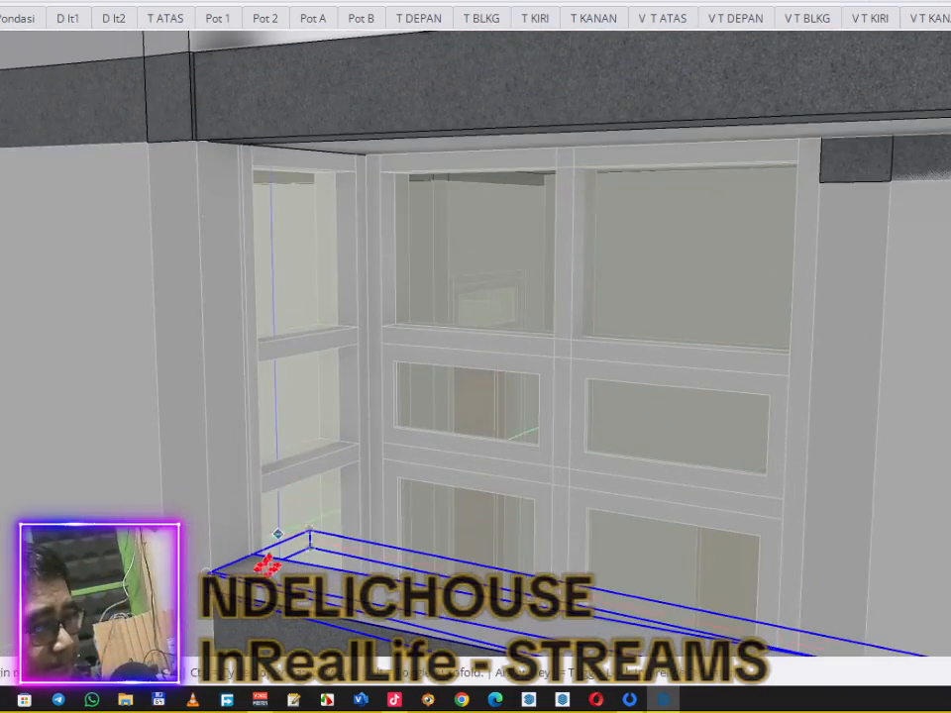
click(210, 574)
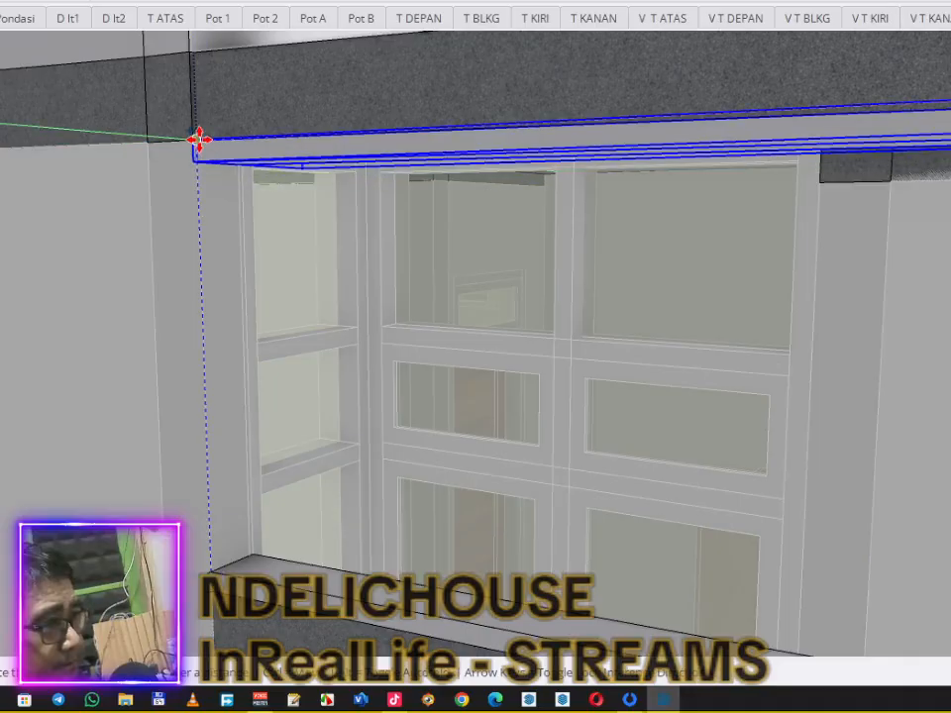
click(199, 140)
key(space)
click(259, 301)
Step: Examine the bay opening with its upper and lower strips and the corner where the lower strip meets the column
scroll(249, 317, down, 4)
shift+middle_drag(404, 311, 730, 414)
scroll(238, 308, down, 3)
scroll(894, 430, up, 2)
scroll(893, 429, down, 2)
mouse_move(847, 477)
middle_down()
mouse_move(783, 382)
mouse_move(778, 416)
mouse_move(834, 463)
mouse_move(803, 450)
middle_up()
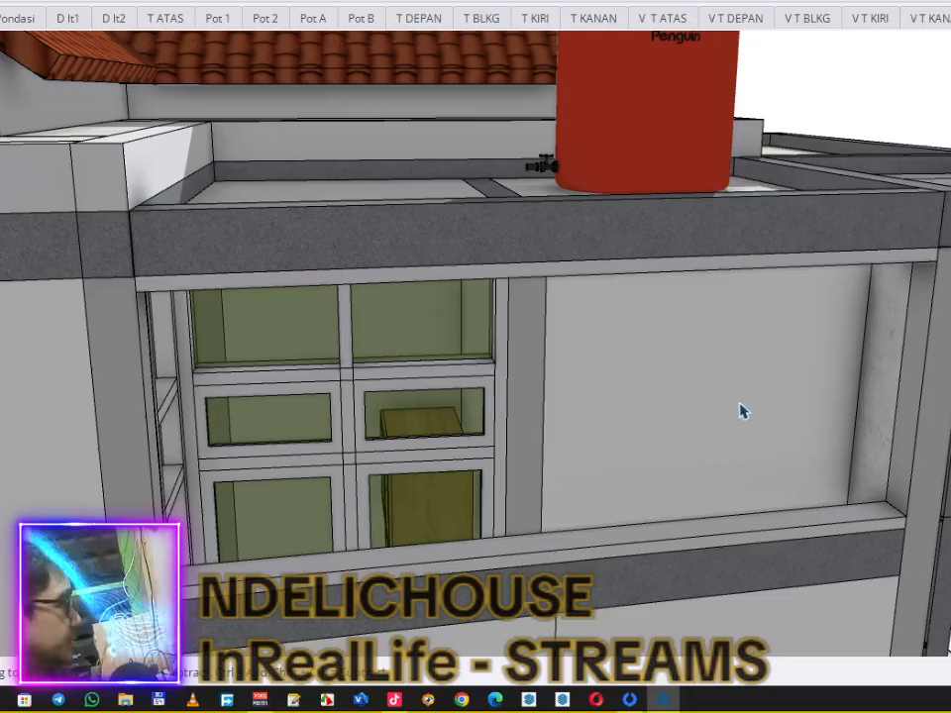
scroll(691, 458, up, 2)
scroll(688, 457, down, 2)
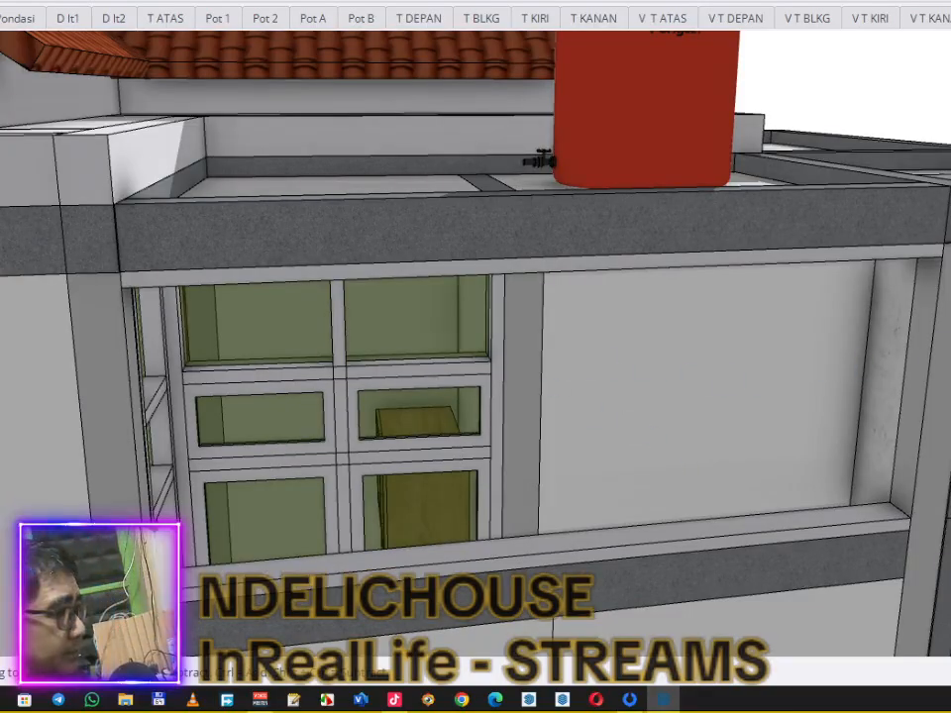
scroll(900, 503, up, 4)
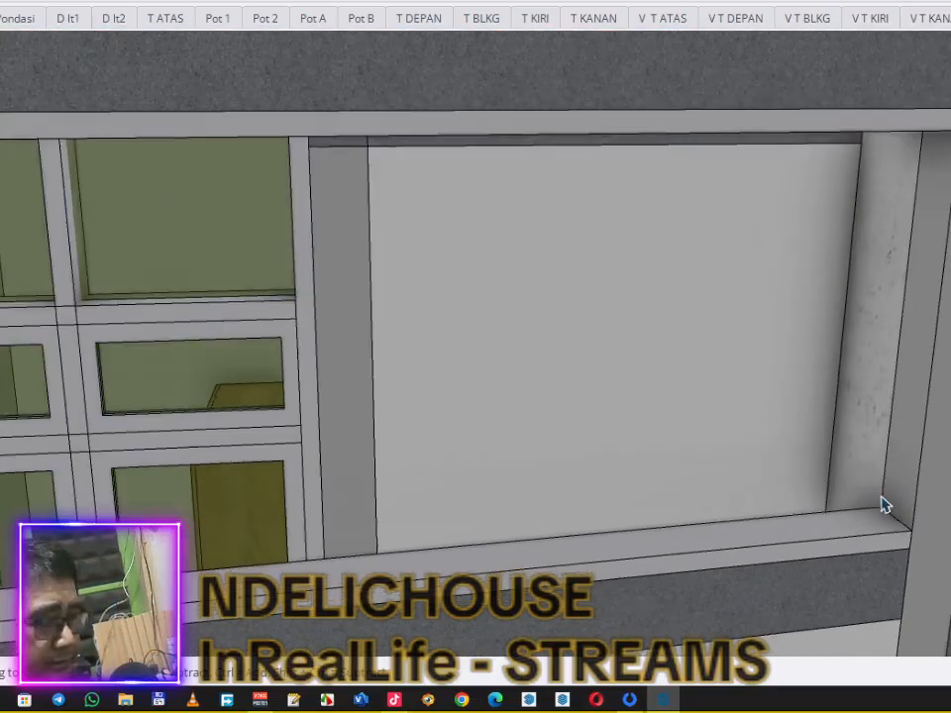
mouse_move(885, 505)
shift+middle_down()
mouse_move(728, 486)
mouse_move(622, 489)
mouse_move(648, 474)
mouse_move(716, 552)
shift+middle_up()
scroll(622, 482, up, 3)
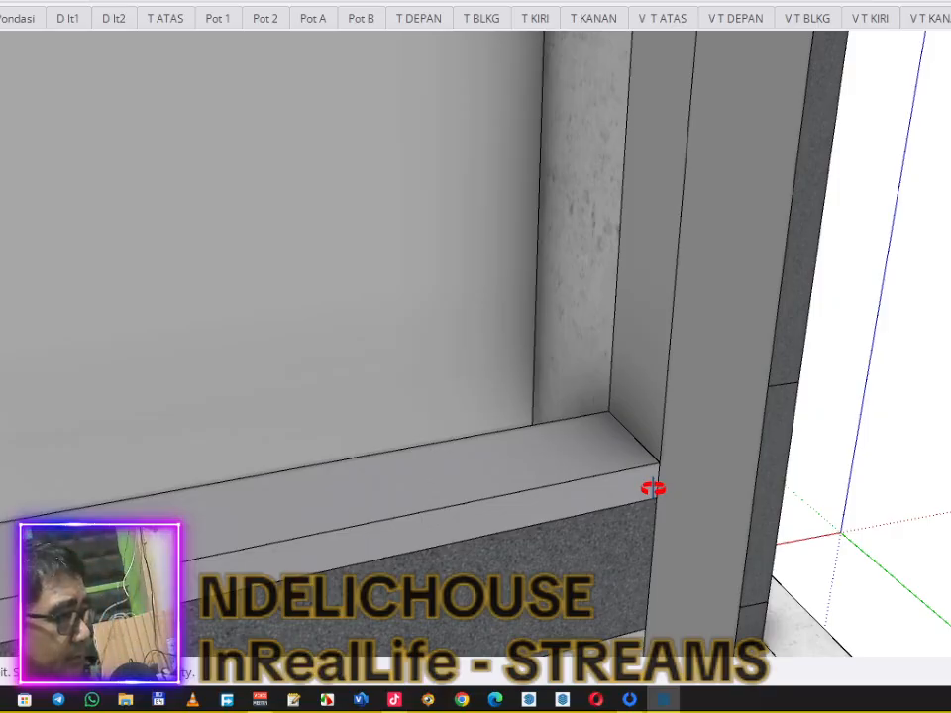
mouse_move(652, 498)
middle_down()
mouse_move(440, 505)
mouse_move(296, 461)
mouse_move(716, 523)
mouse_move(671, 442)
mouse_move(611, 457)
middle_up()
click(564, 459)
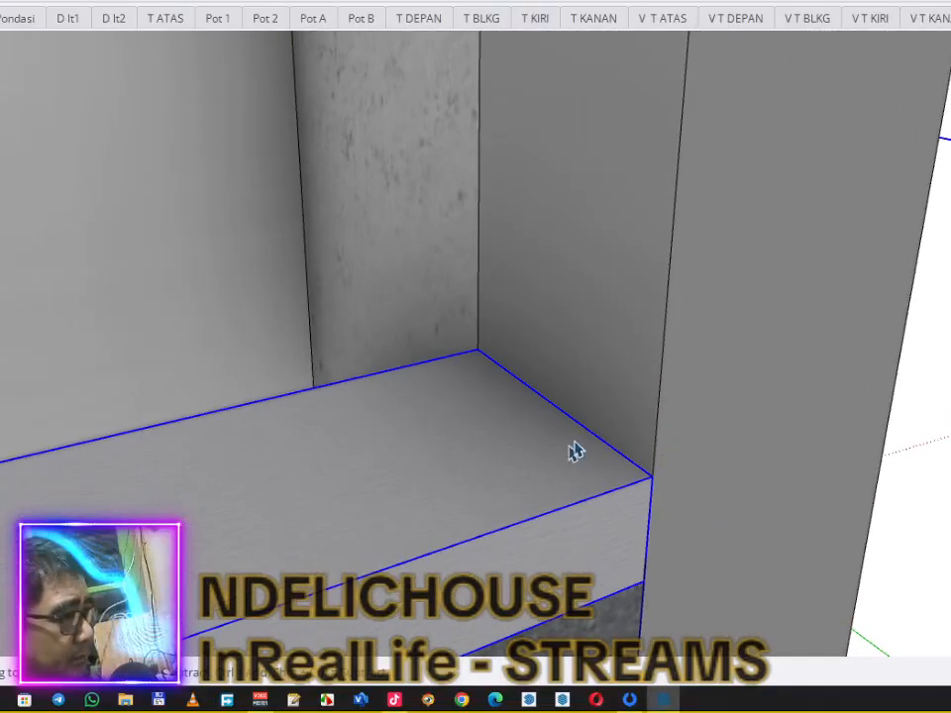
click(619, 421)
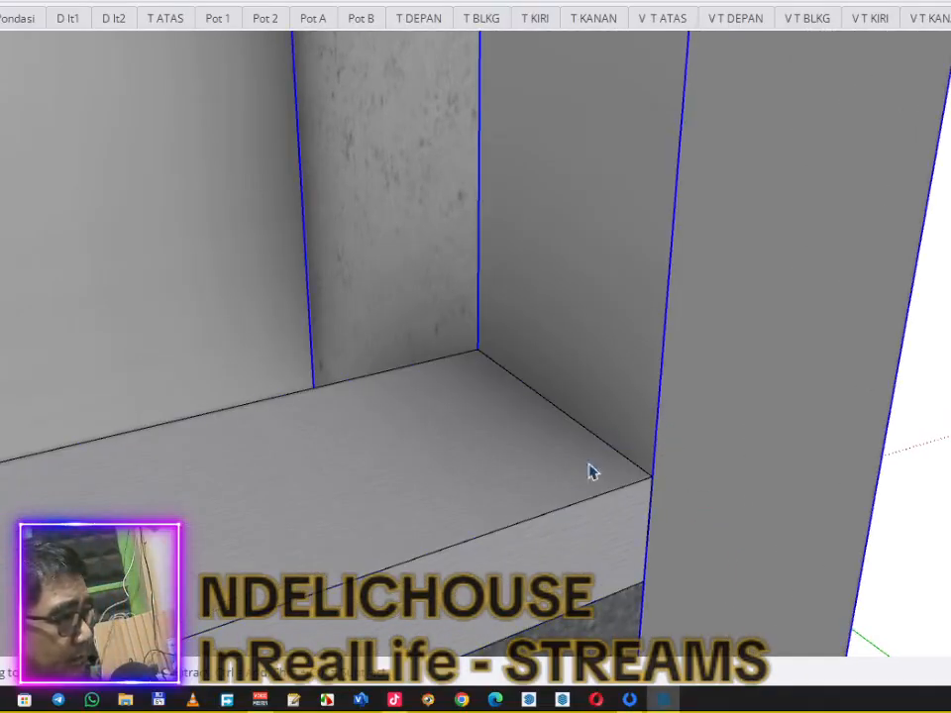
Step: Examine the corner column group and the lower strip's end against it, from outside the bay and up close
click(587, 473)
key(x)
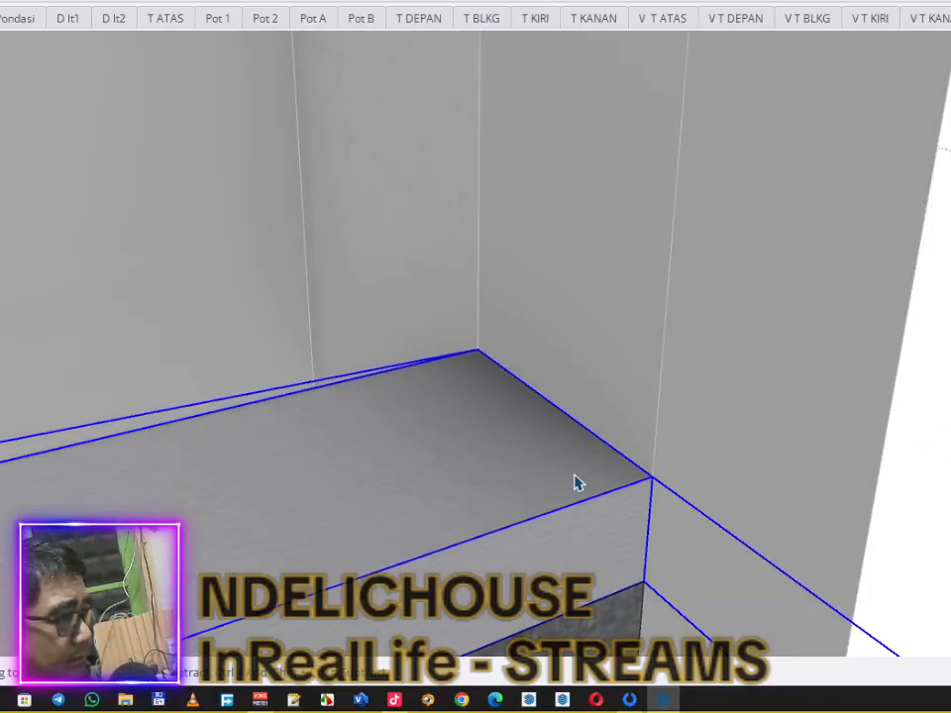
scroll(577, 482, down, 8)
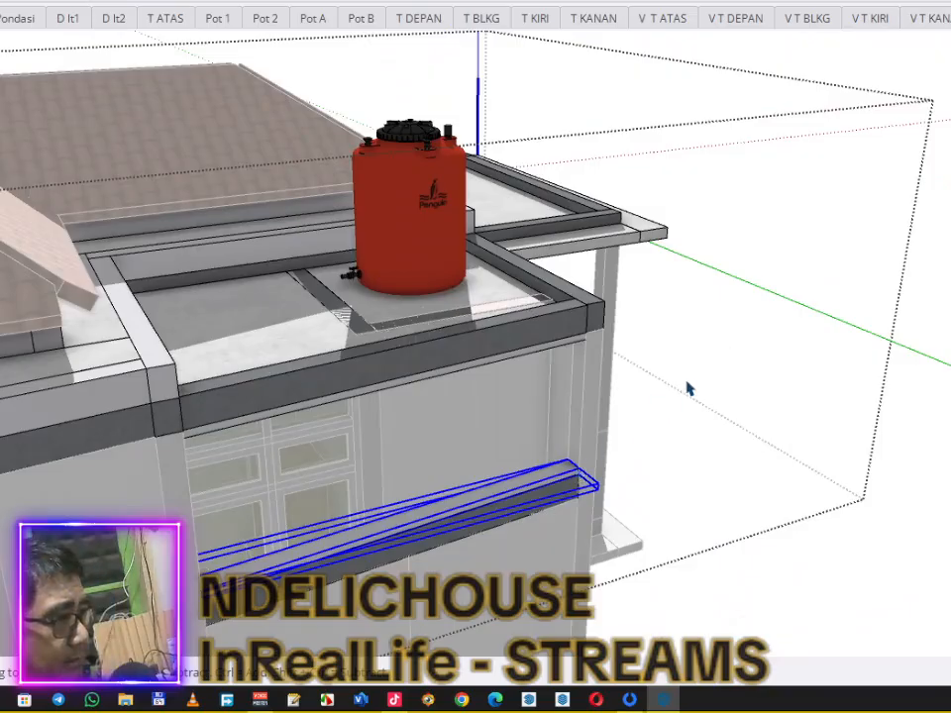
click(691, 389)
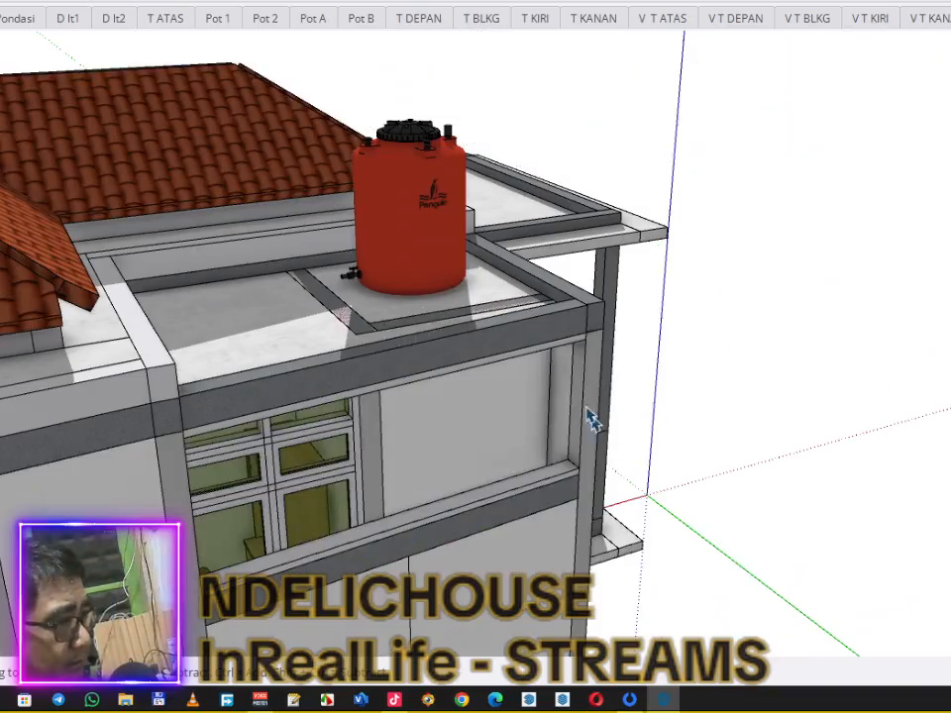
click(573, 359)
double_click(581, 366)
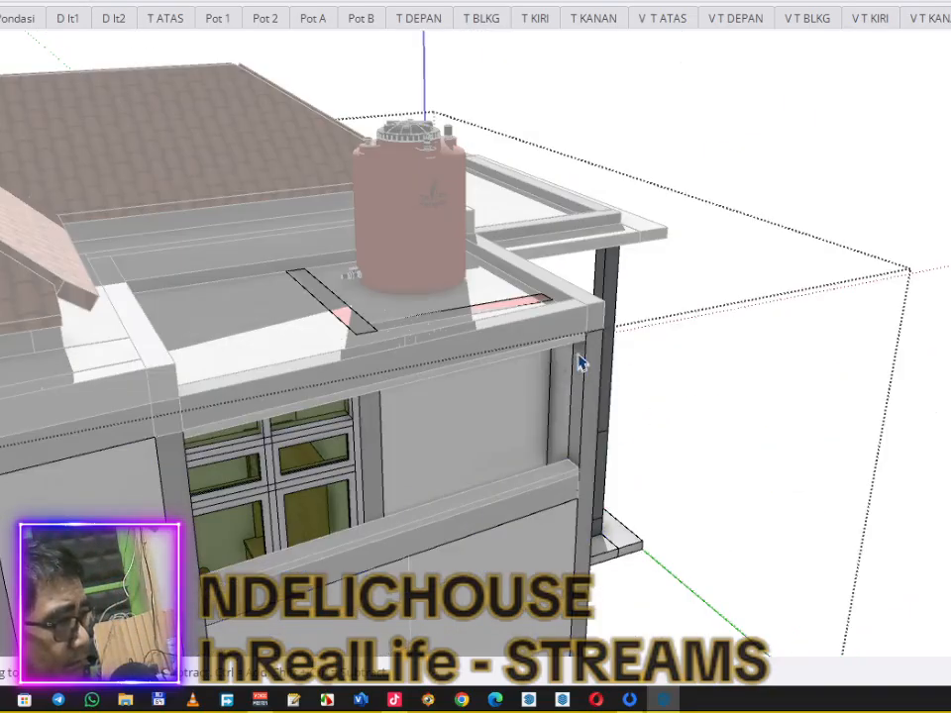
click(589, 355)
click(732, 425)
click(733, 425)
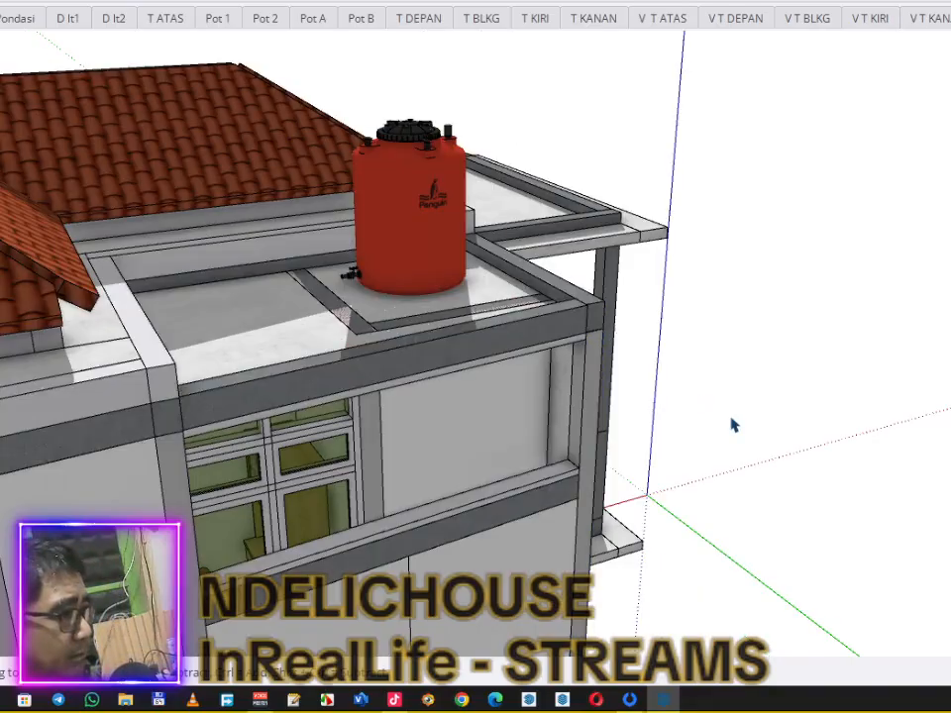
middle_drag(552, 495, 540, 424)
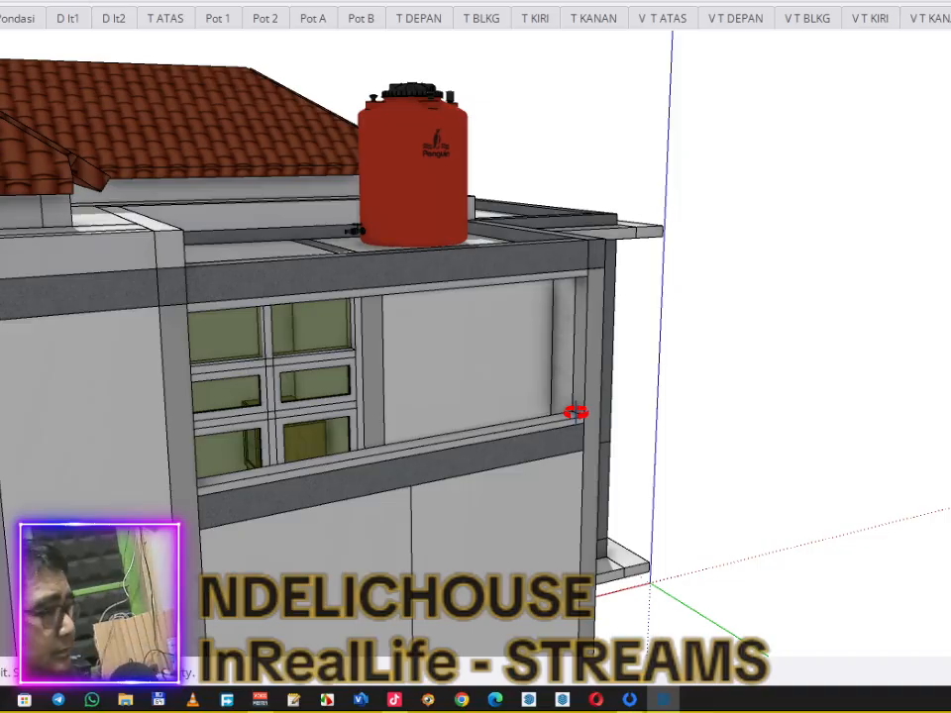
mouse_move(569, 456)
middle_down()
mouse_move(579, 486)
mouse_move(596, 492)
middle_up()
scroll(599, 416, up, 5)
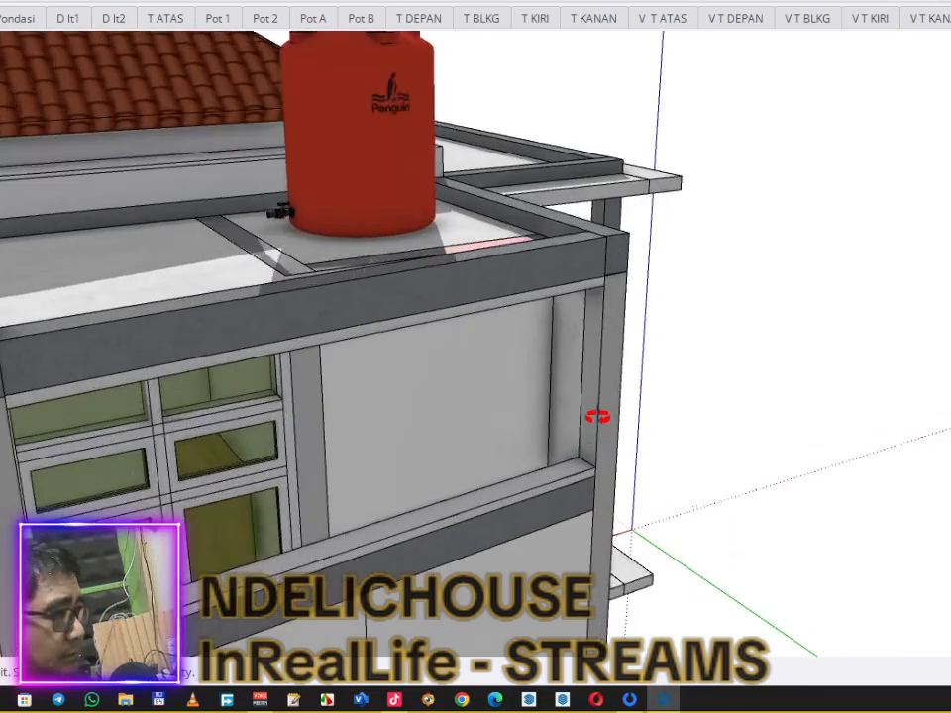
scroll(599, 506, up, 8)
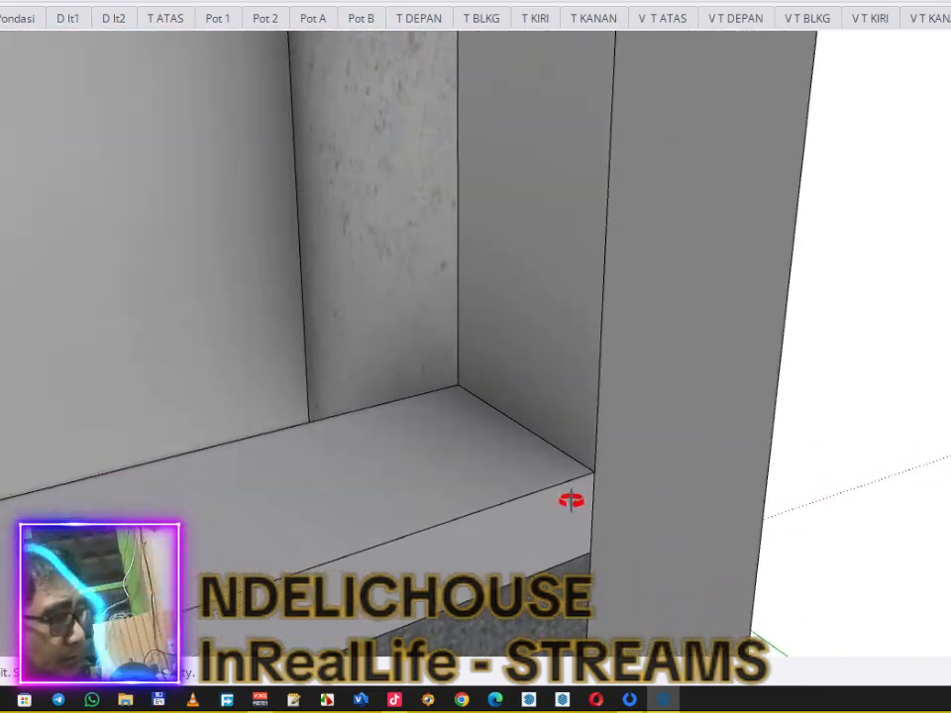
middle_drag(563, 552, 571, 547)
Step: Draw a line along the lower strip's end edge at the column, from its inner corner to its outer corner
double_click(565, 475)
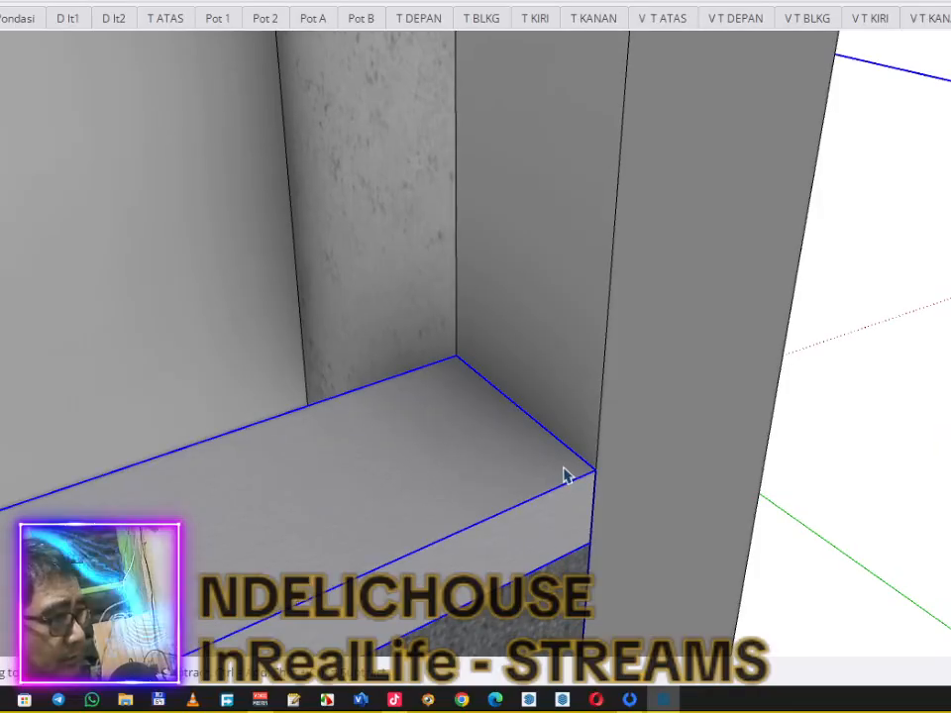
click(455, 354)
click(595, 469)
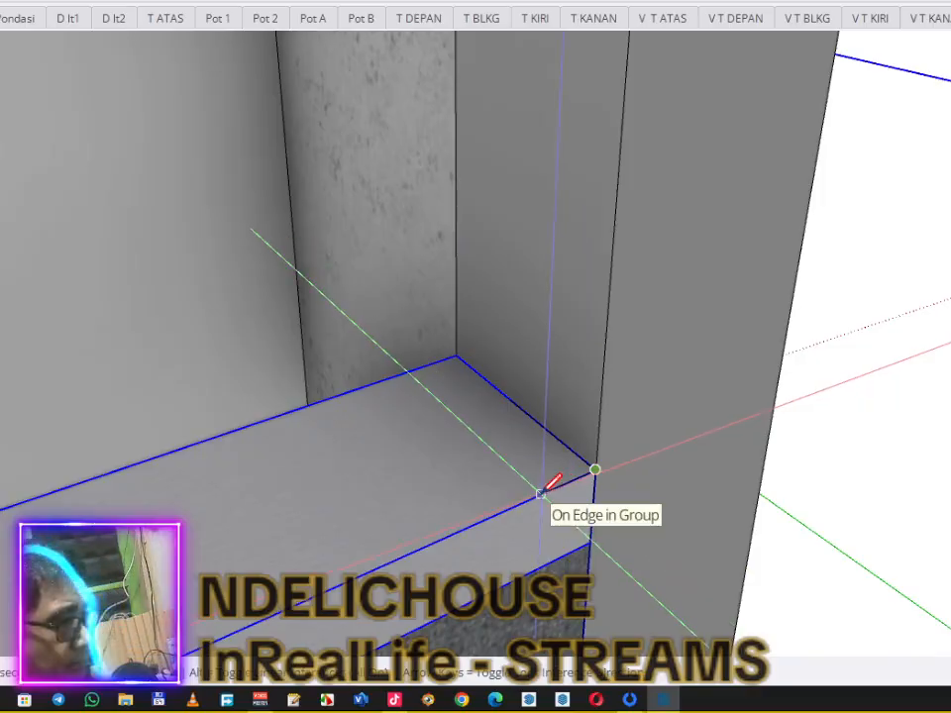
key(space)
click(872, 439)
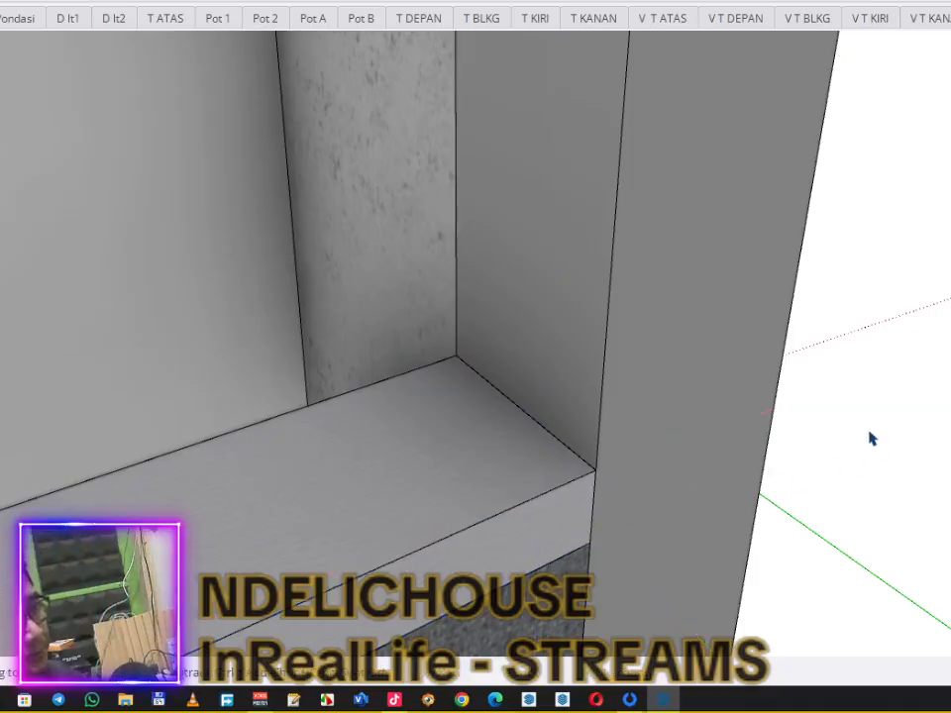
Step: Outline a rectangle with lines across the lower strip's top face, slightly away from the column
key(l)
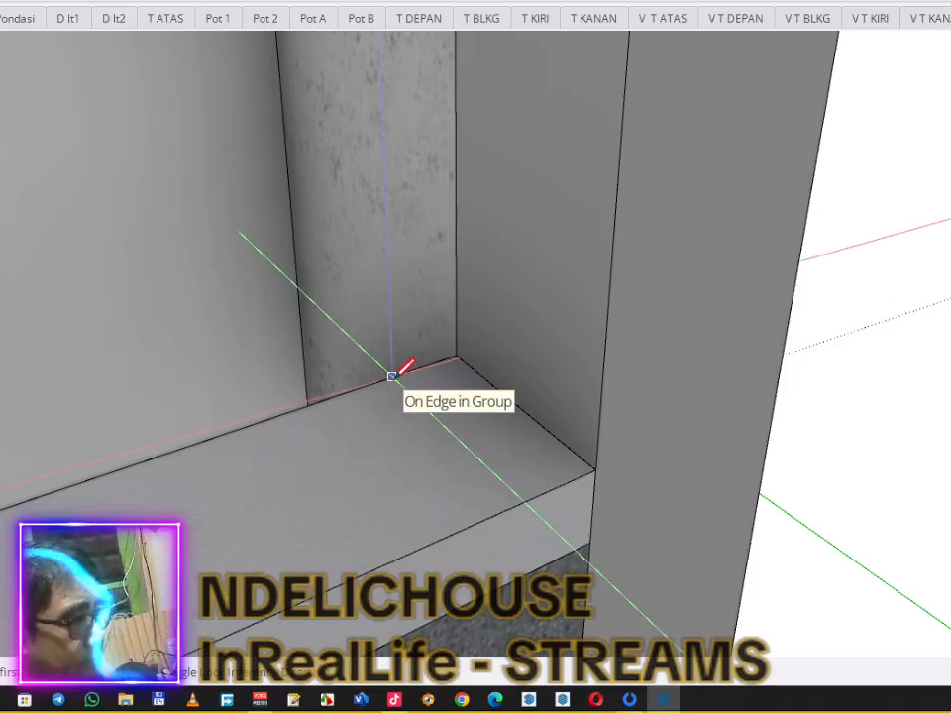
click(393, 377)
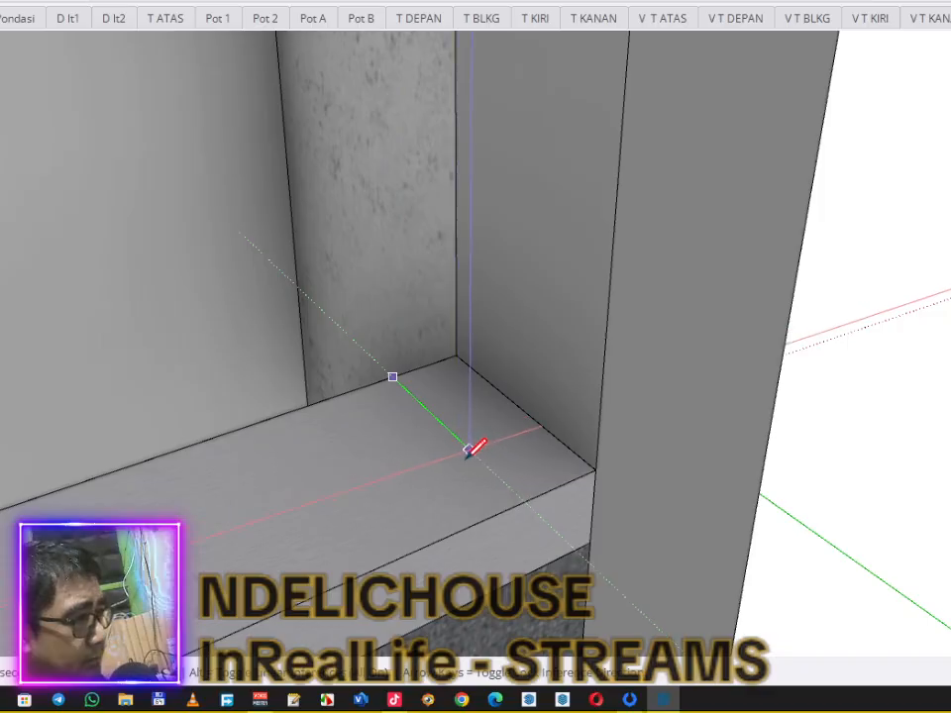
click(522, 502)
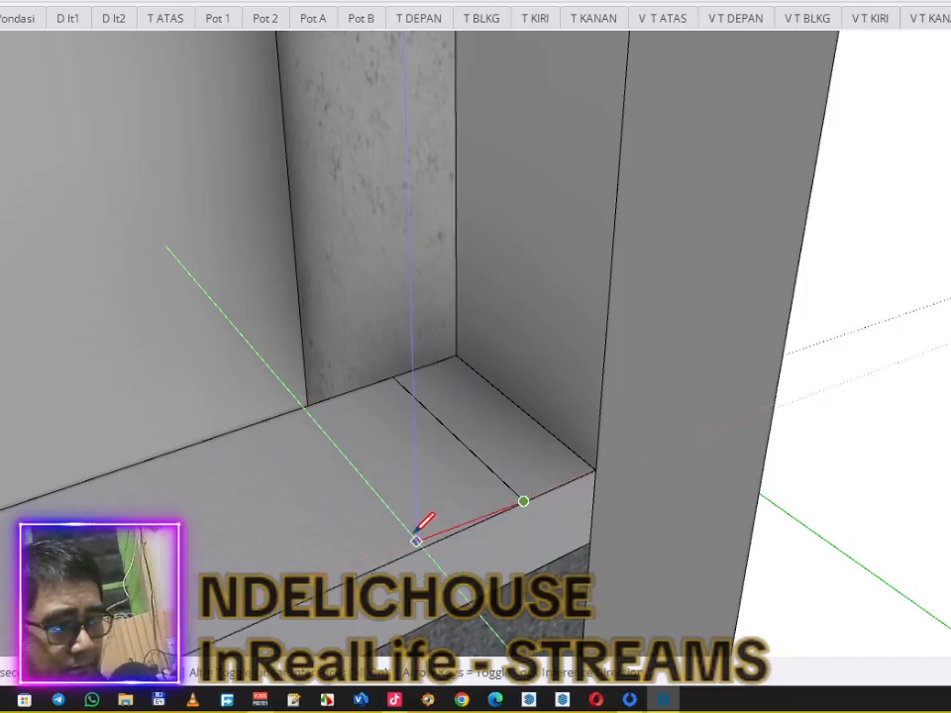
click(439, 532)
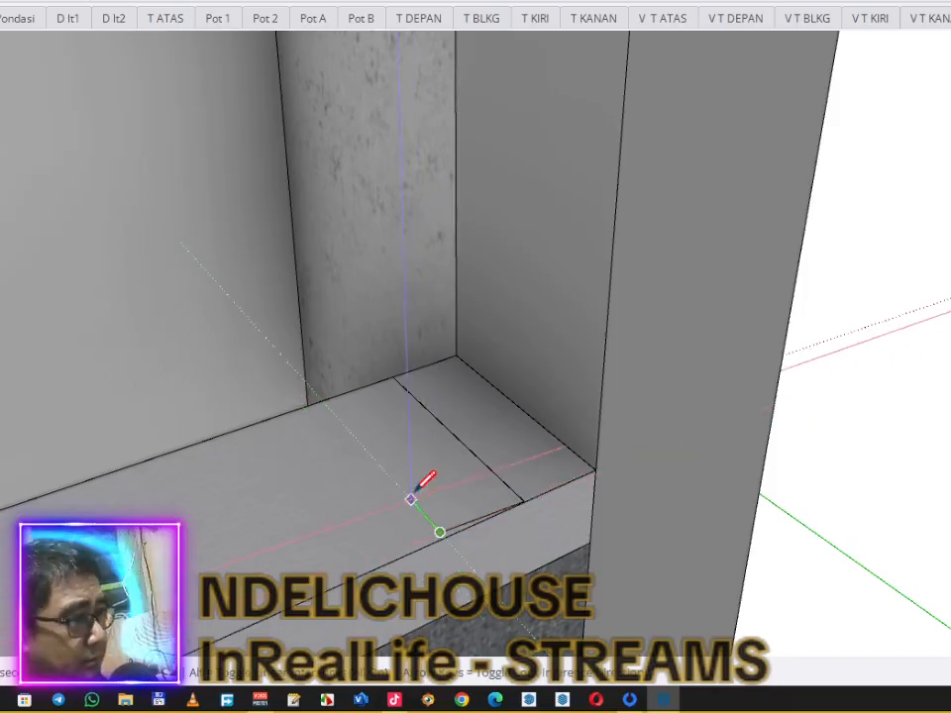
click(322, 400)
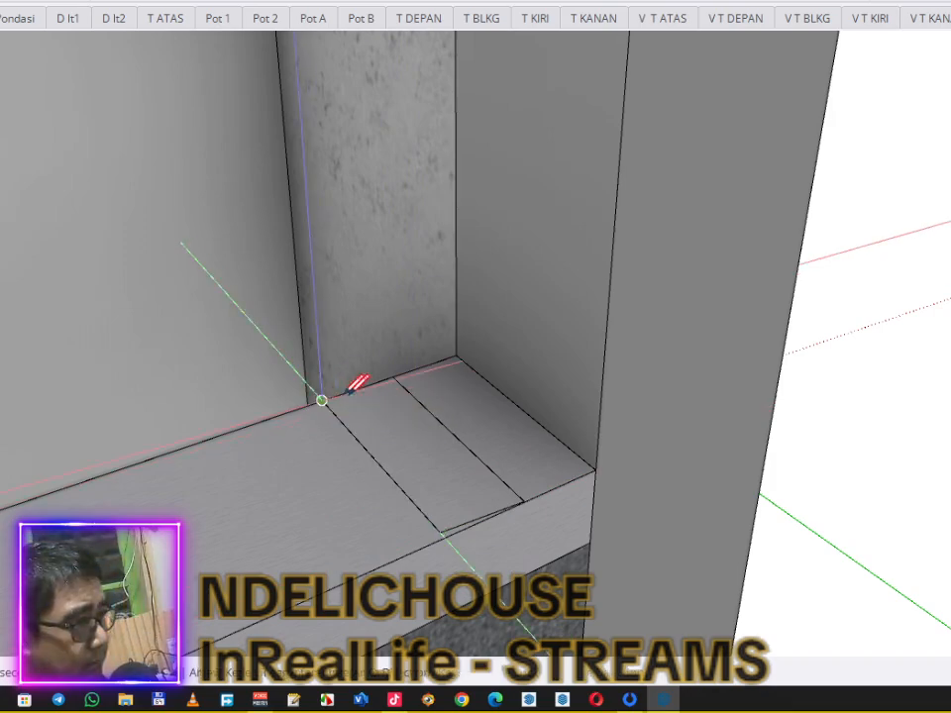
click(392, 377)
key(space)
Step: Group the rectangle on the strip's top face and move it by its inner corner into the column corner
right_click(440, 472)
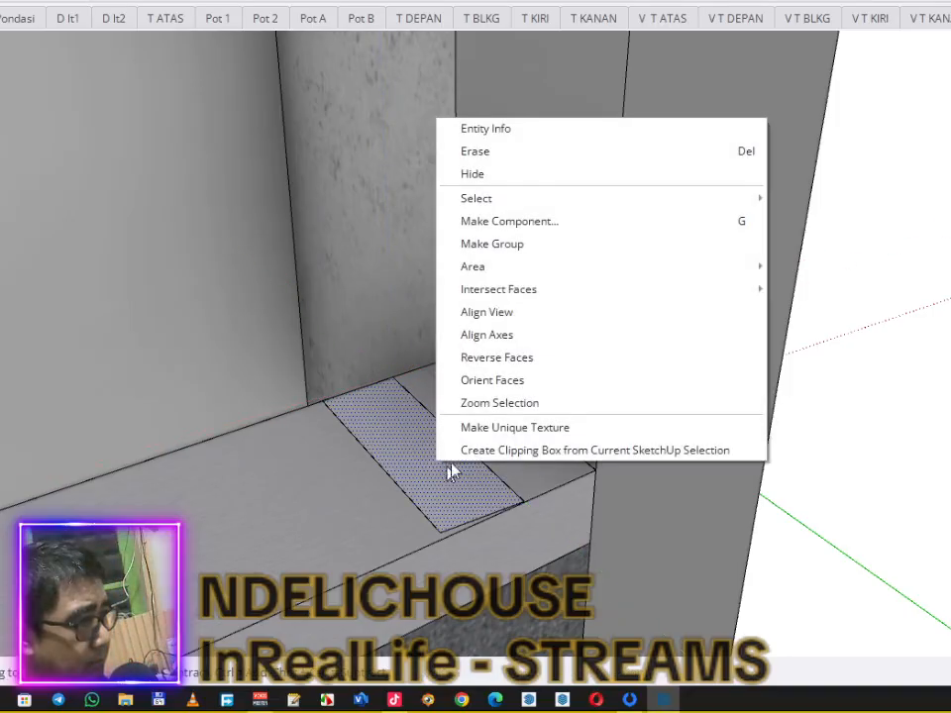
click(510, 251)
scroll(436, 511, up, 3)
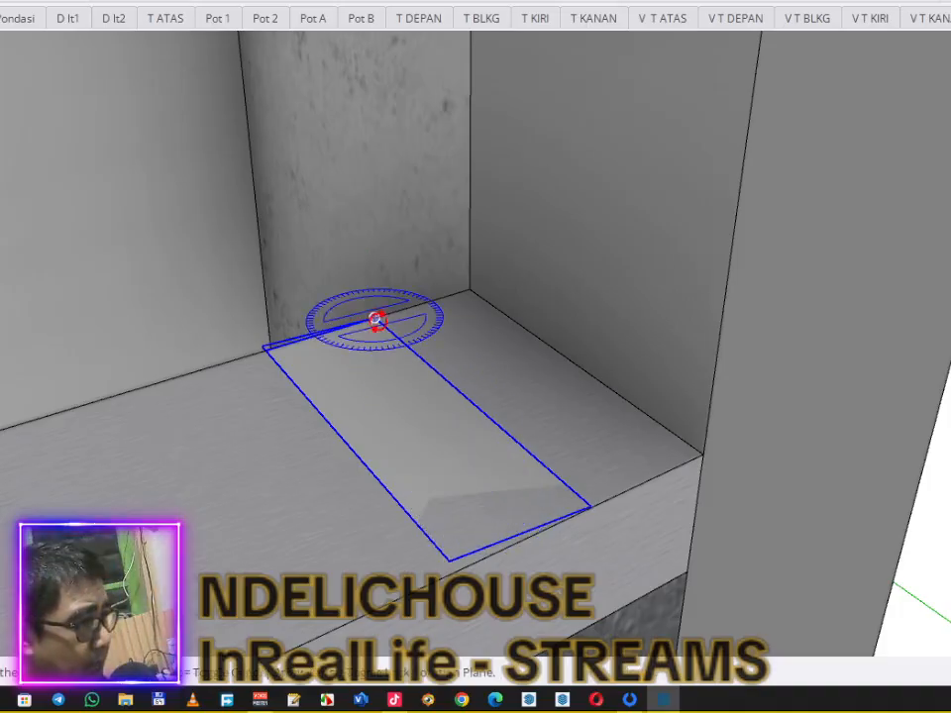
key(space)
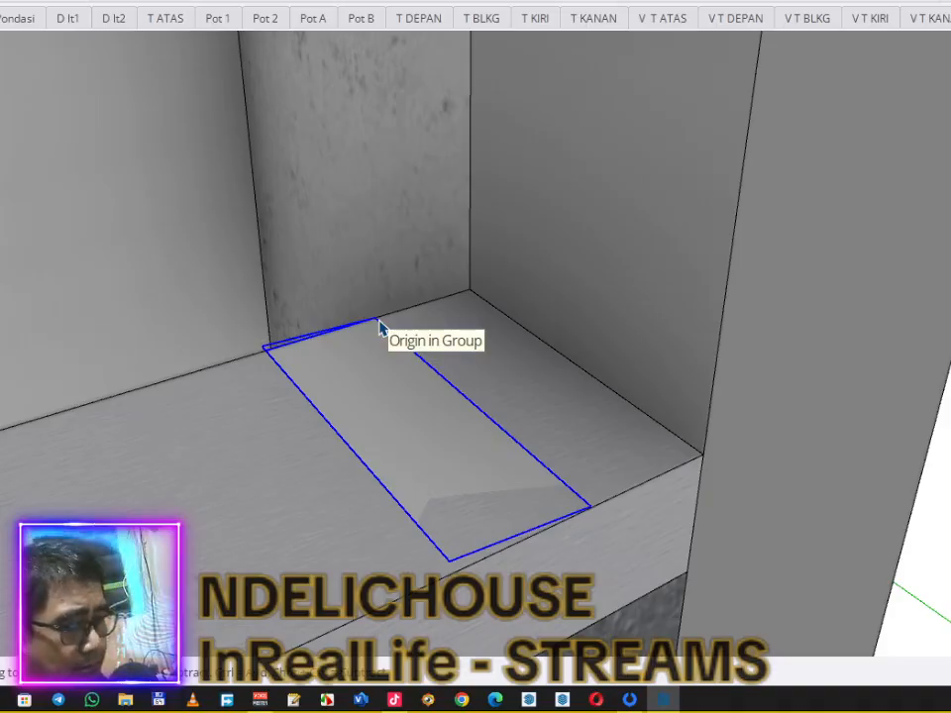
key(m)
click(375, 319)
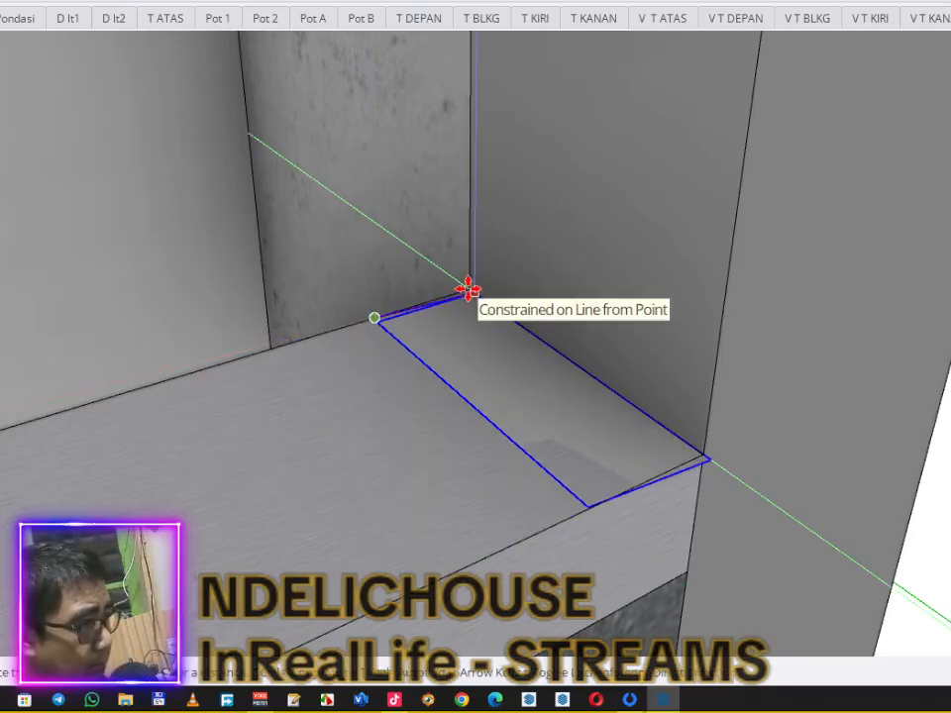
click(462, 291)
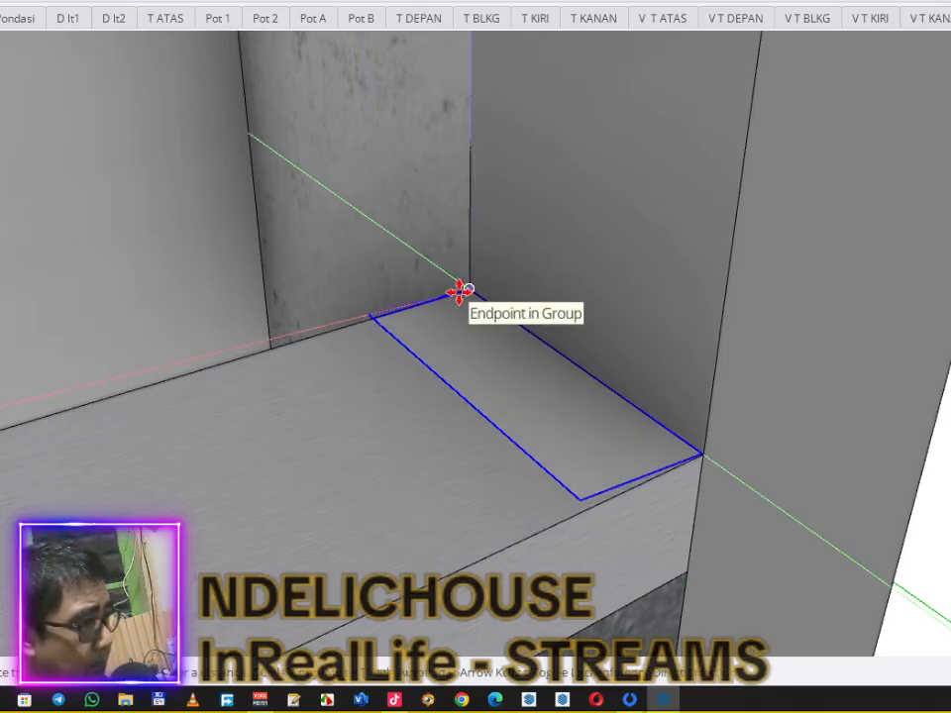
scroll(570, 314, up, 1)
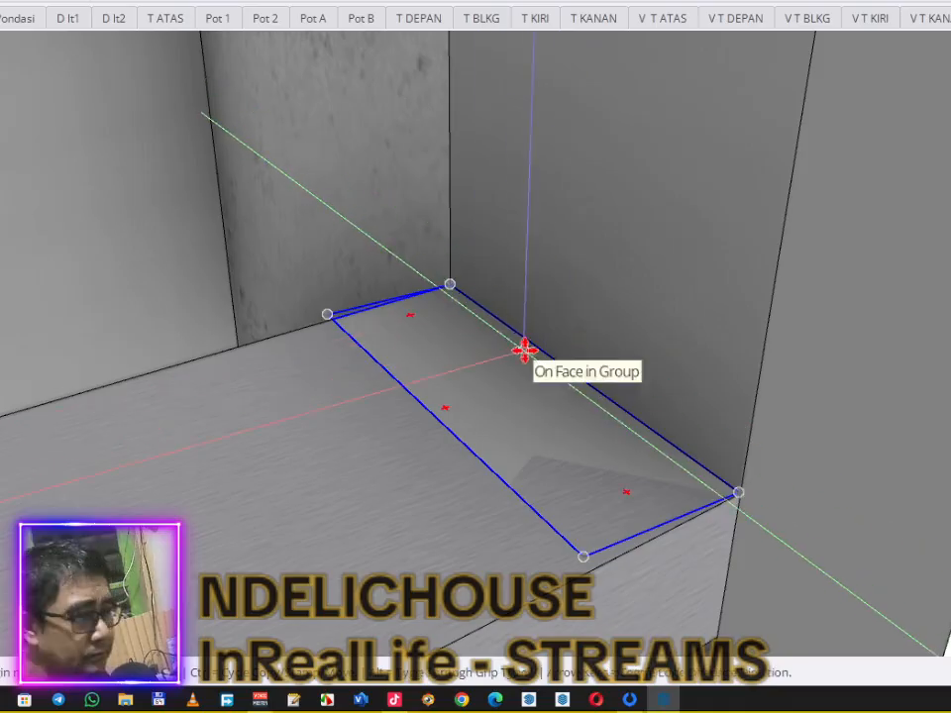
Step: Delete the grouped rectangle from the end of the lower strip
key(Delete)
key(space)
mouse_move(530, 340)
middle_down()
mouse_move(505, 392)
mouse_move(585, 456)
mouse_move(492, 461)
mouse_move(534, 471)
mouse_move(553, 463)
mouse_move(583, 488)
mouse_move(548, 482)
mouse_move(557, 485)
middle_up()
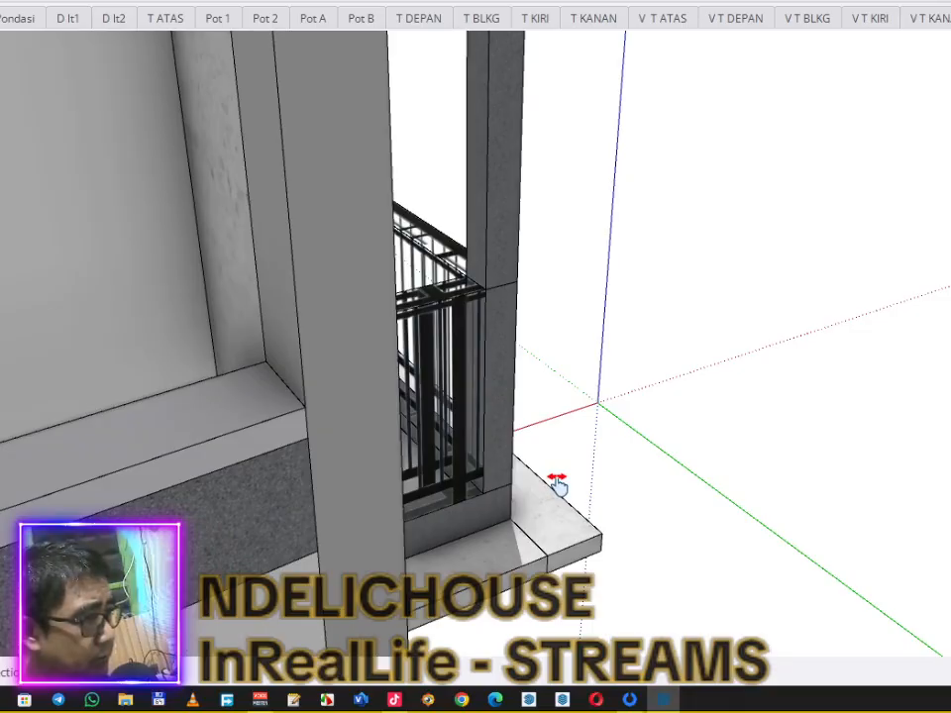
mouse_move(558, 484)
shift+middle_down()
mouse_move(568, 496)
mouse_move(375, 531)
mouse_move(325, 480)
mouse_move(427, 497)
mouse_move(410, 475)
mouse_move(518, 520)
mouse_move(520, 500)
shift+middle_up()
scroll(518, 497, up, 2)
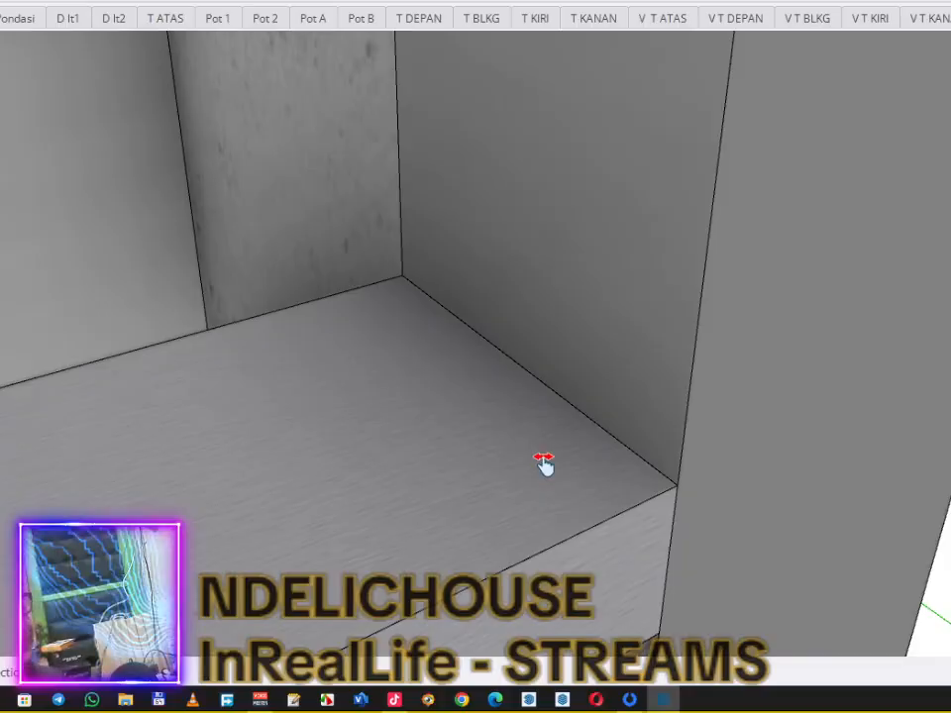
Step: Draw a line between the two corners where the lower strip's top face meets the column
scroll(609, 479, down, 1)
click(561, 391)
scroll(561, 390, down, 1)
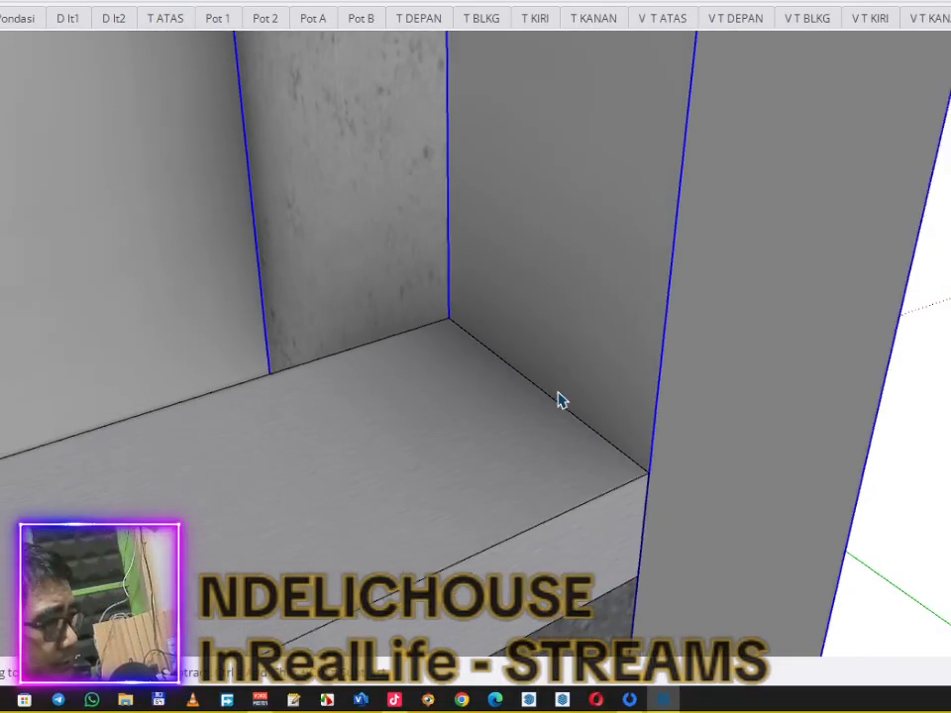
scroll(560, 391, up, 2)
key(r)
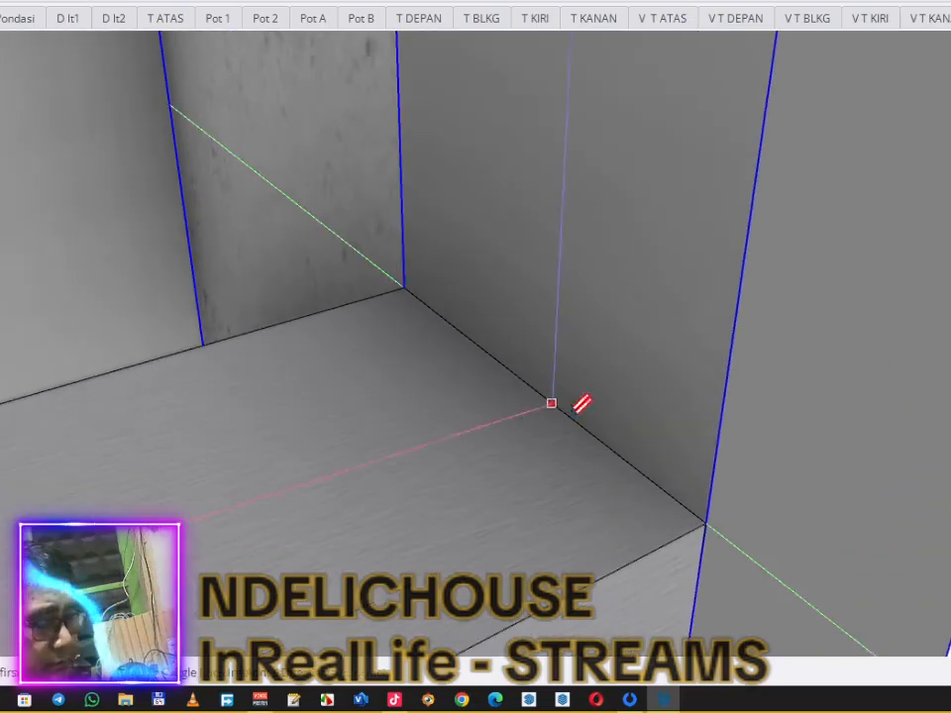
click(404, 288)
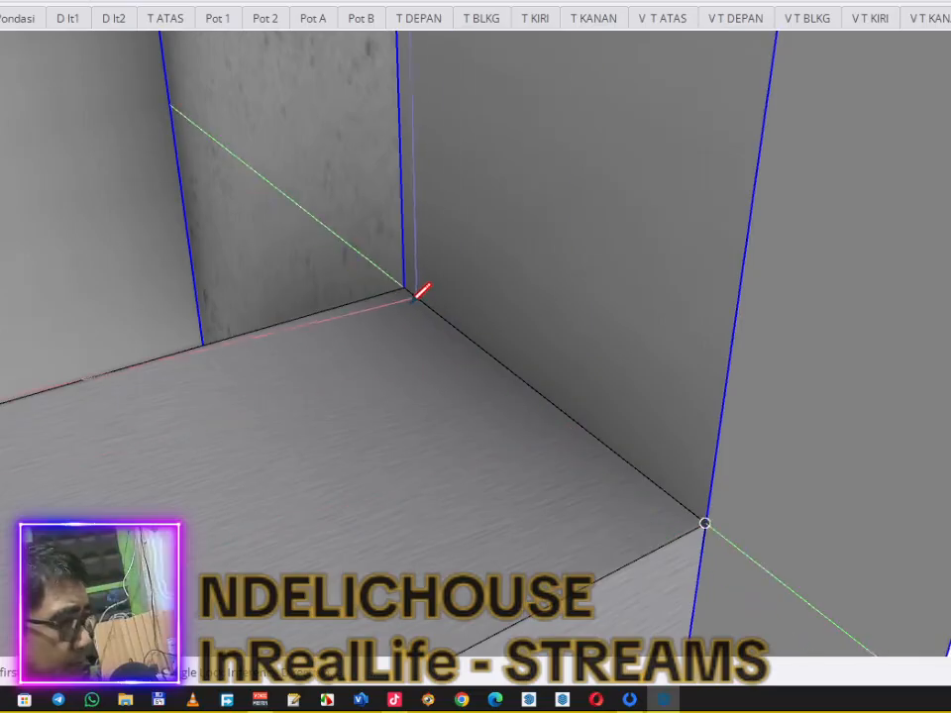
key(space)
Step: Move the line at the column a short distance along the lower strip, keeping its inner end on the strip's inner edge
click(417, 302)
click(448, 318)
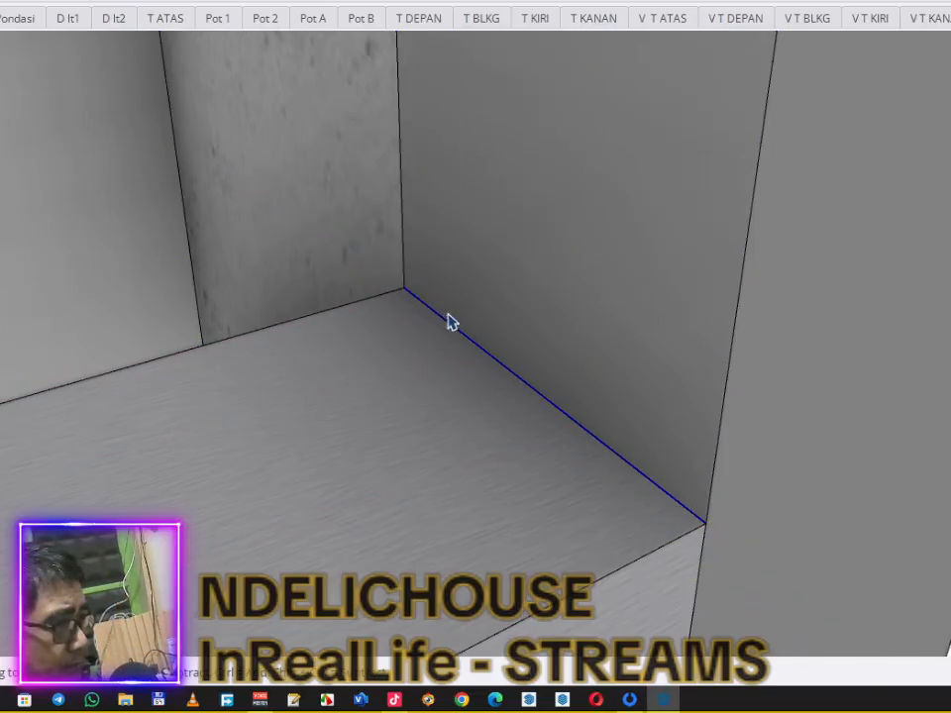
key(m)
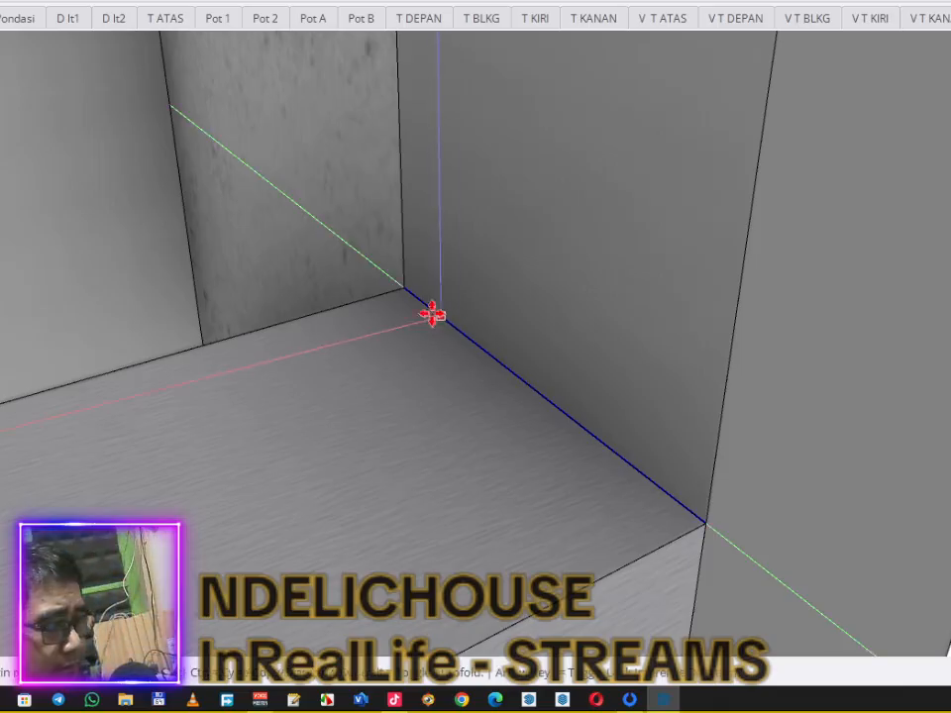
click(403, 288)
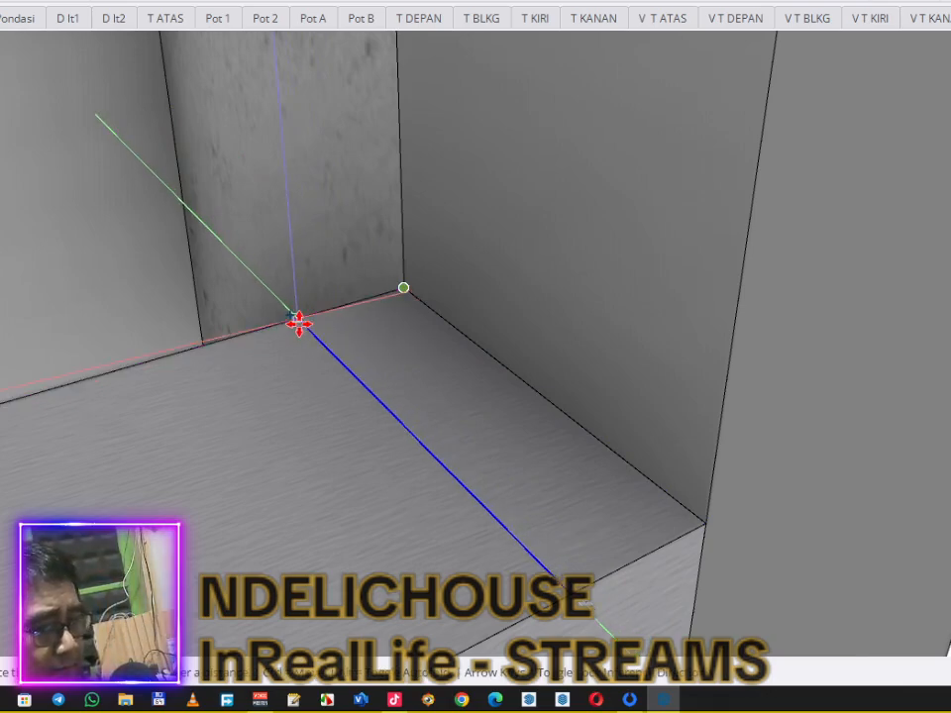
click(280, 327)
Step: Connect the moved line to the column corners with lines to close a rectangular face on the strip's top
key(l)
click(271, 325)
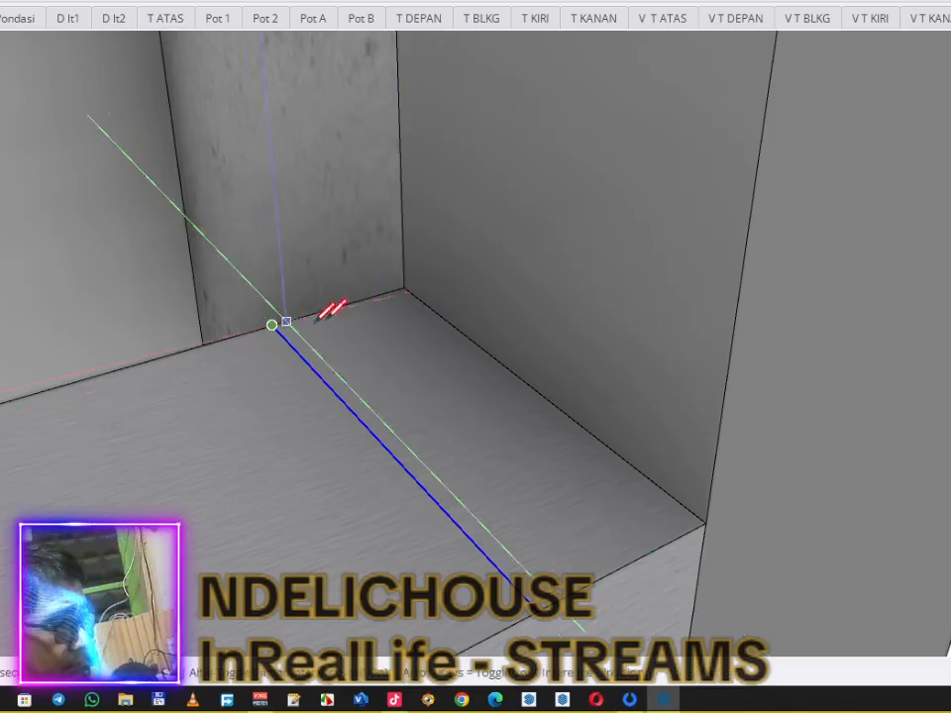
click(403, 288)
key(space)
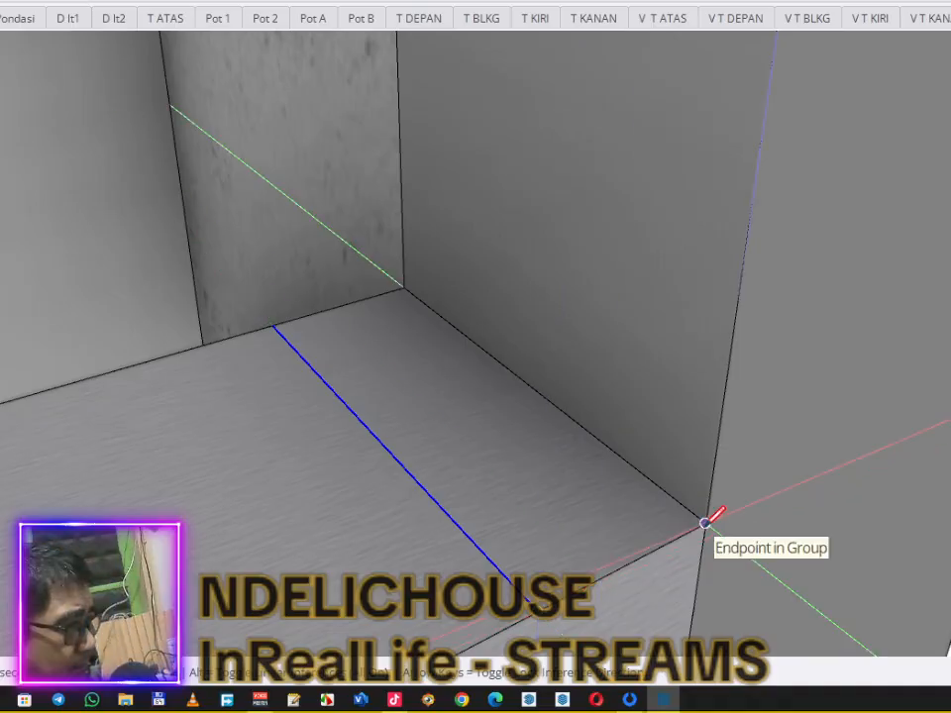
key(space)
Step: Group the rectangular face beside the column, open the group and push/pull the face upward into a block
click(588, 518)
right_click(589, 513)
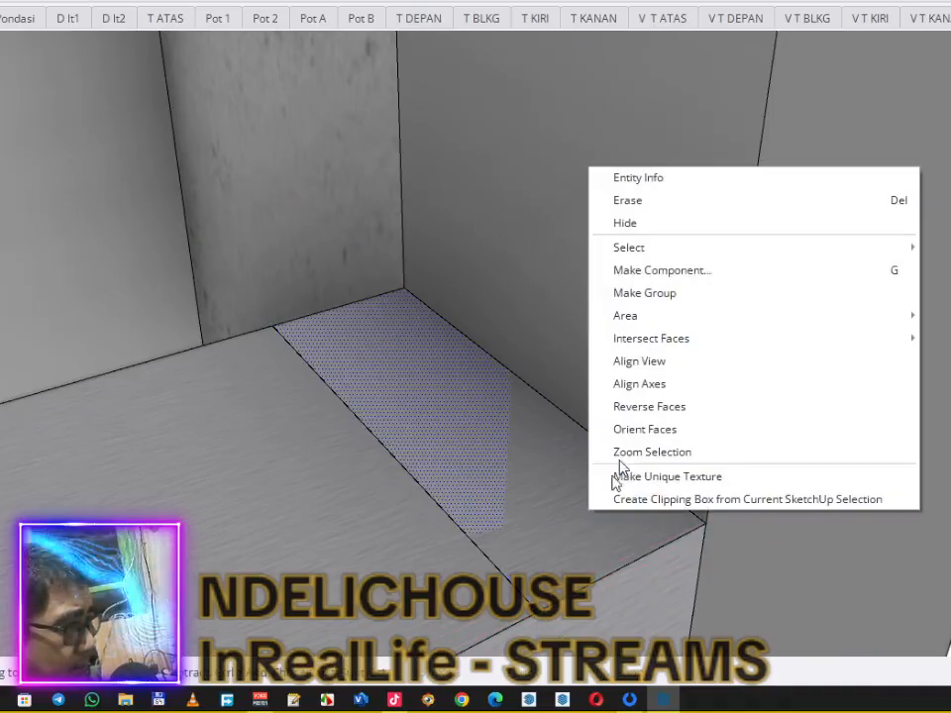
click(645, 293)
double_click(519, 442)
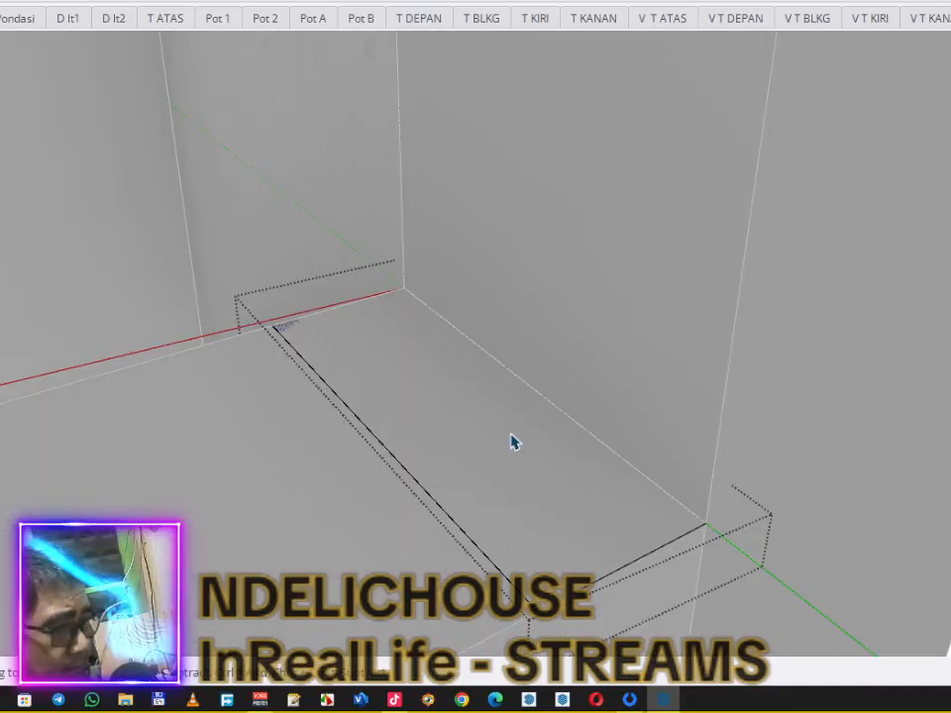
key(p)
drag(513, 442, 533, 299)
scroll(535, 288, down, 4)
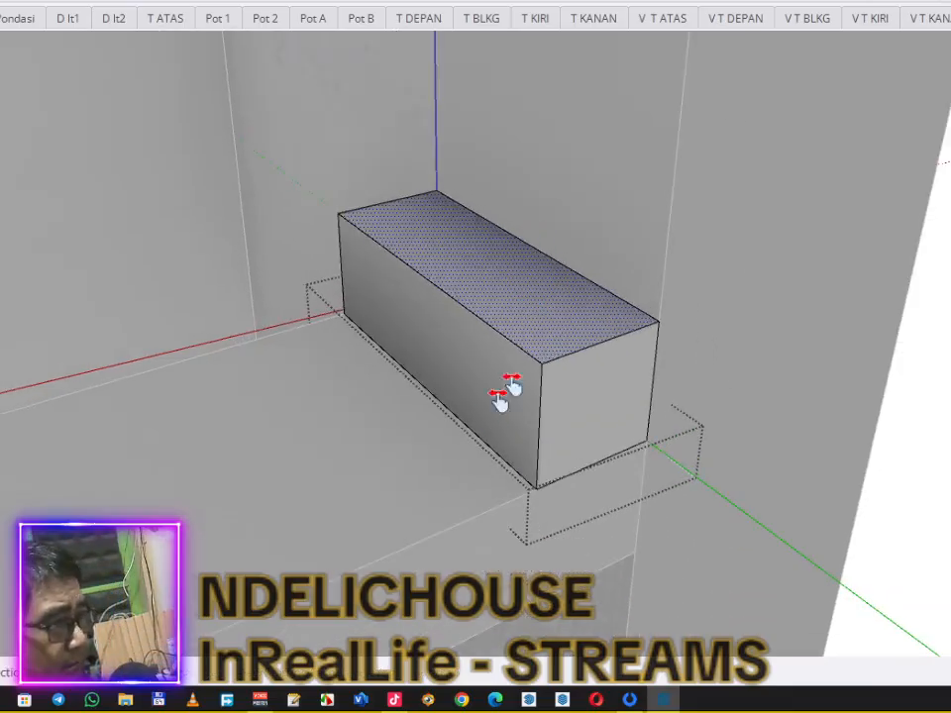
Step: Extend the block beside the corner column upward to the underside of the upper strip, and close the group
scroll(566, 333, down, 4)
scroll(569, 297, up, 5)
scroll(570, 278, down, 5)
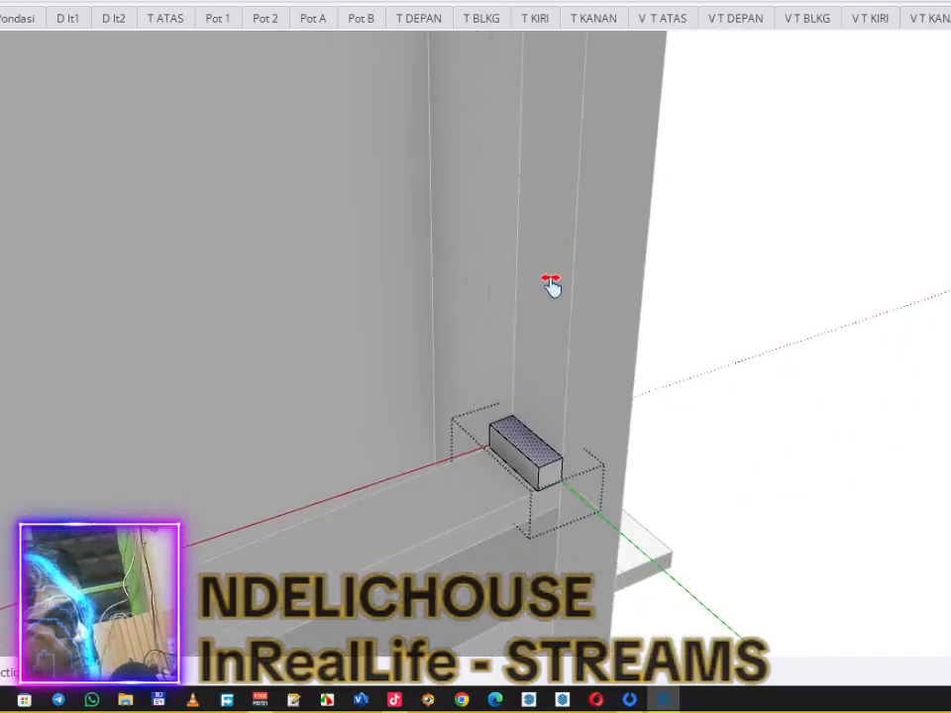
scroll(552, 281, down, 2)
drag(552, 223, 503, 403)
right_click(503, 338)
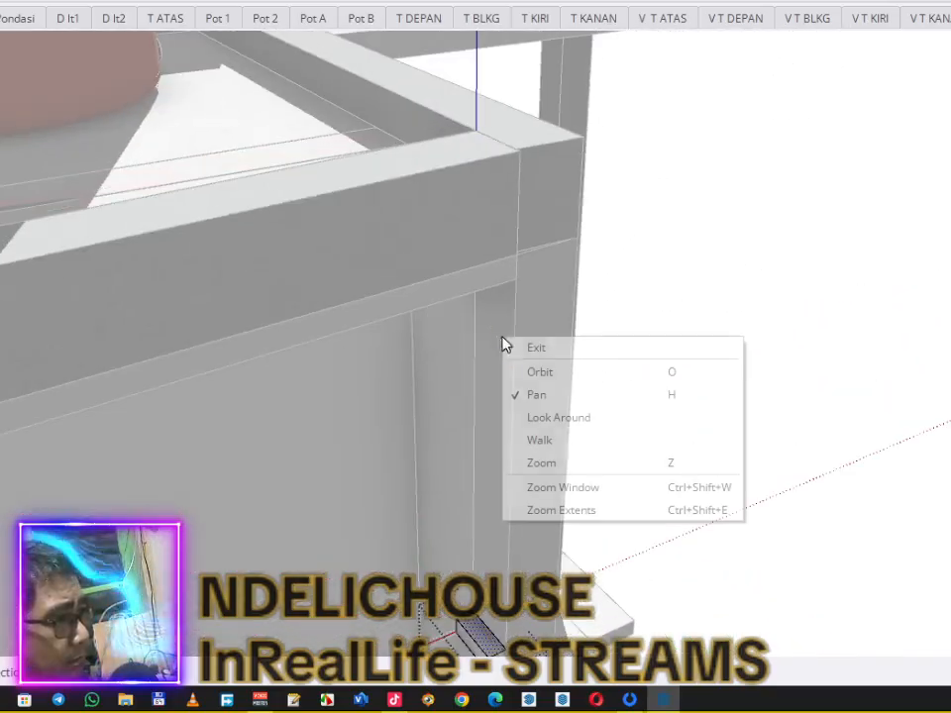
click(535, 348)
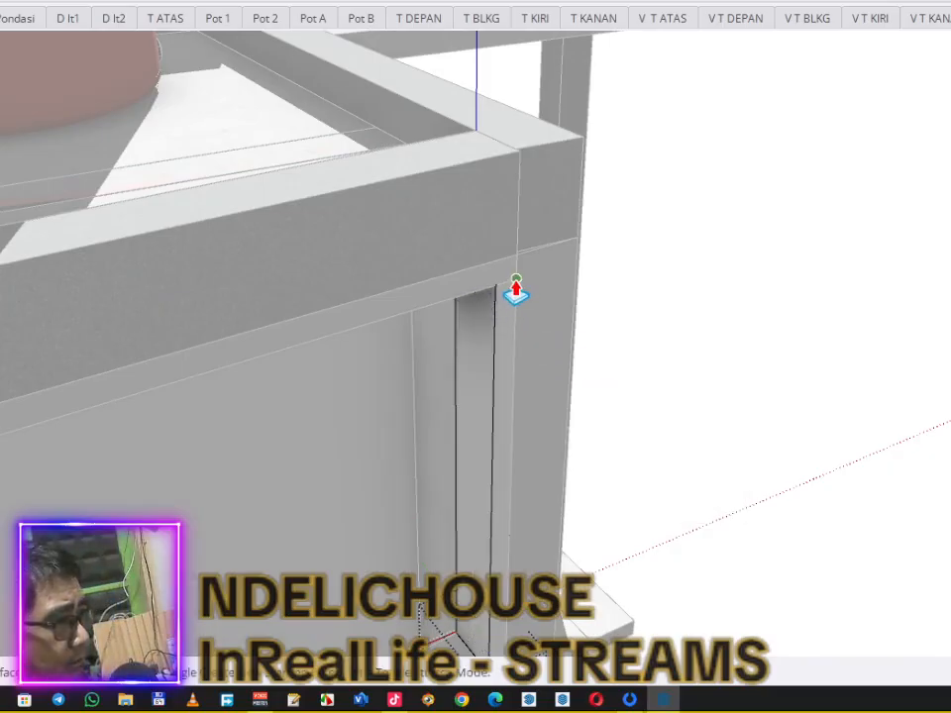
key(space)
click(692, 312)
click(0, 0)
click(4, 158)
Step: Copy the vertical strip from the corner column to the opposite end of the opening, onto the lower strip
mouse_move(448, 470)
middle_down()
mouse_move(471, 361)
mouse_move(588, 263)
mouse_move(628, 308)
mouse_move(685, 257)
middle_up()
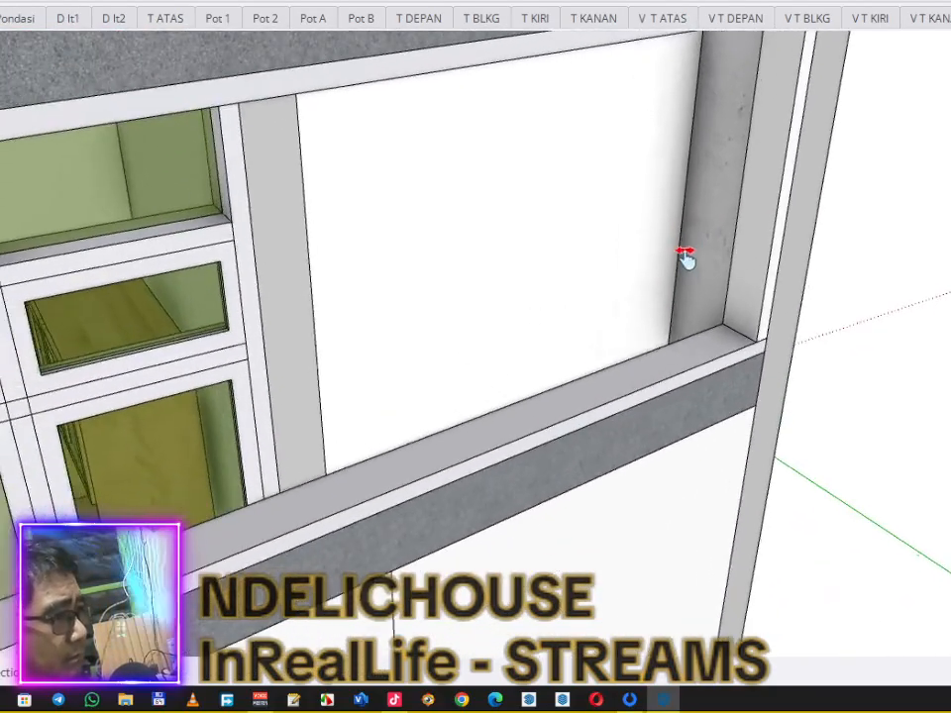
scroll(671, 300, down, 3)
shift+middle_drag(526, 329, 590, 304)
click(813, 273)
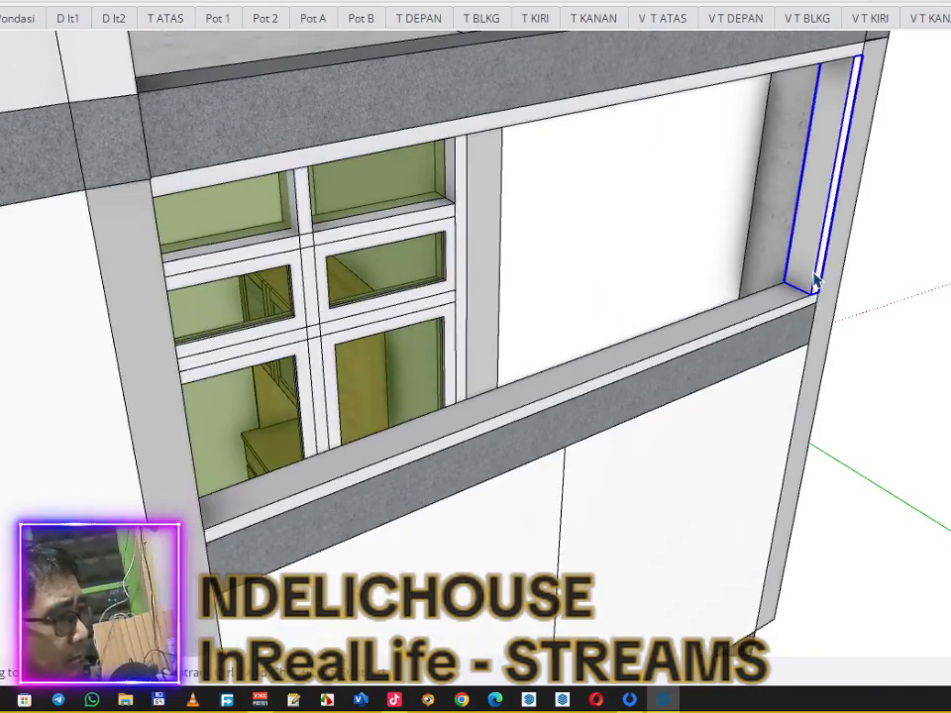
key(m)
click(810, 297)
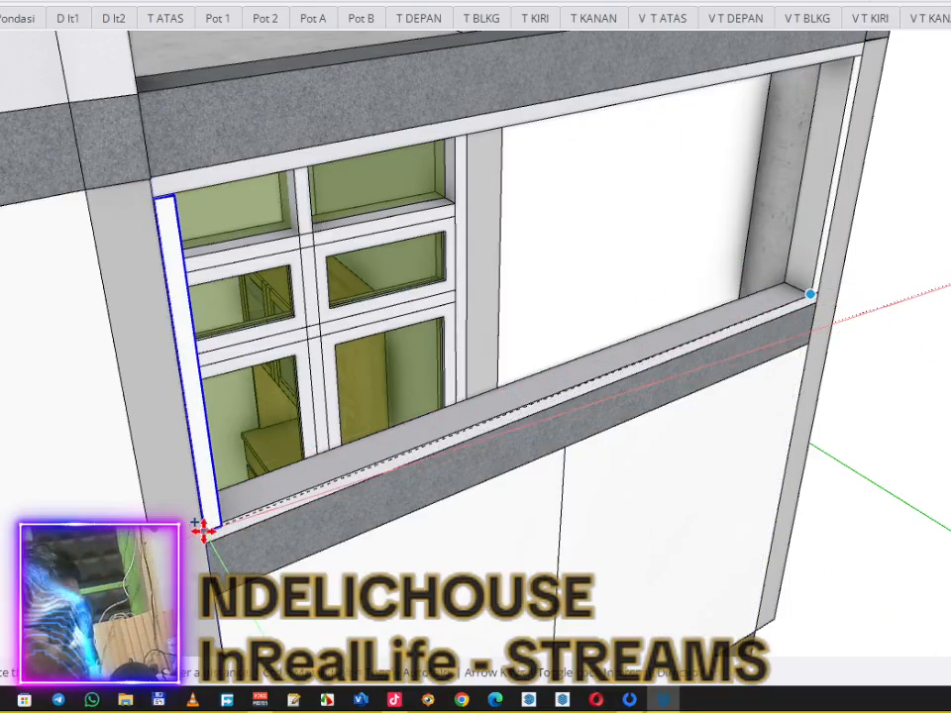
click(201, 530)
key(space)
Step: Move the copied strip by its top outer corner to meet the upper strip's lower corner at the column
scroll(168, 203, up, 5)
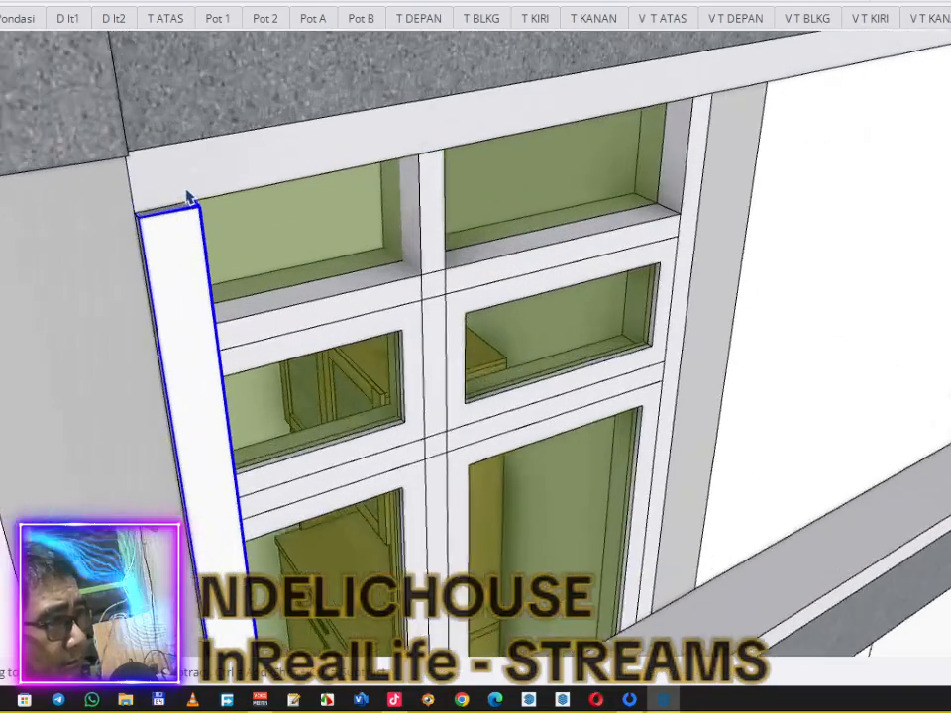
scroll(190, 192, up, 3)
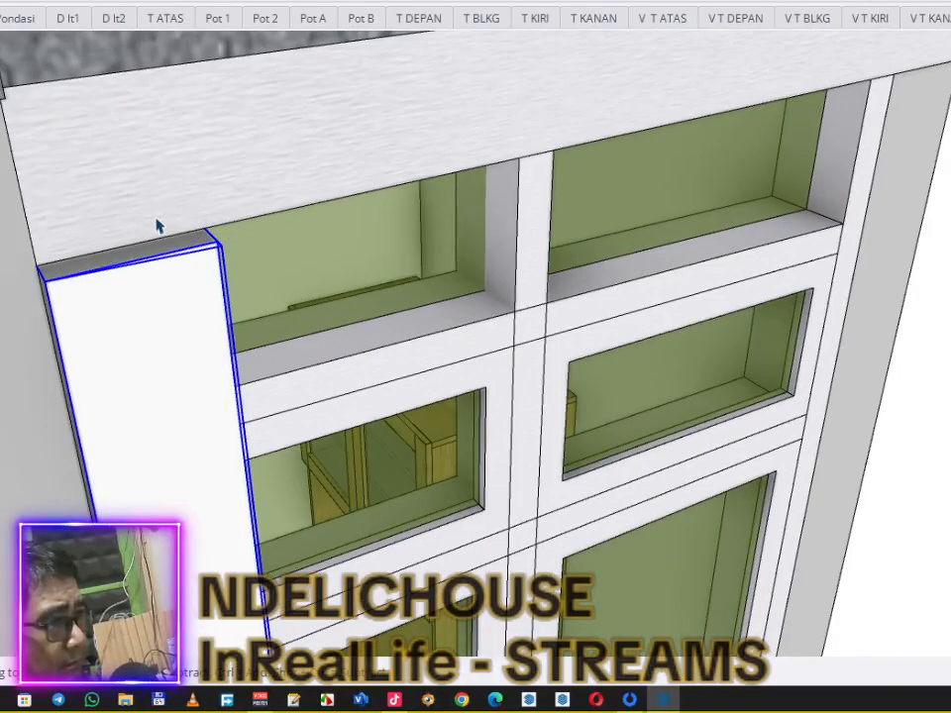
key(m)
click(44, 278)
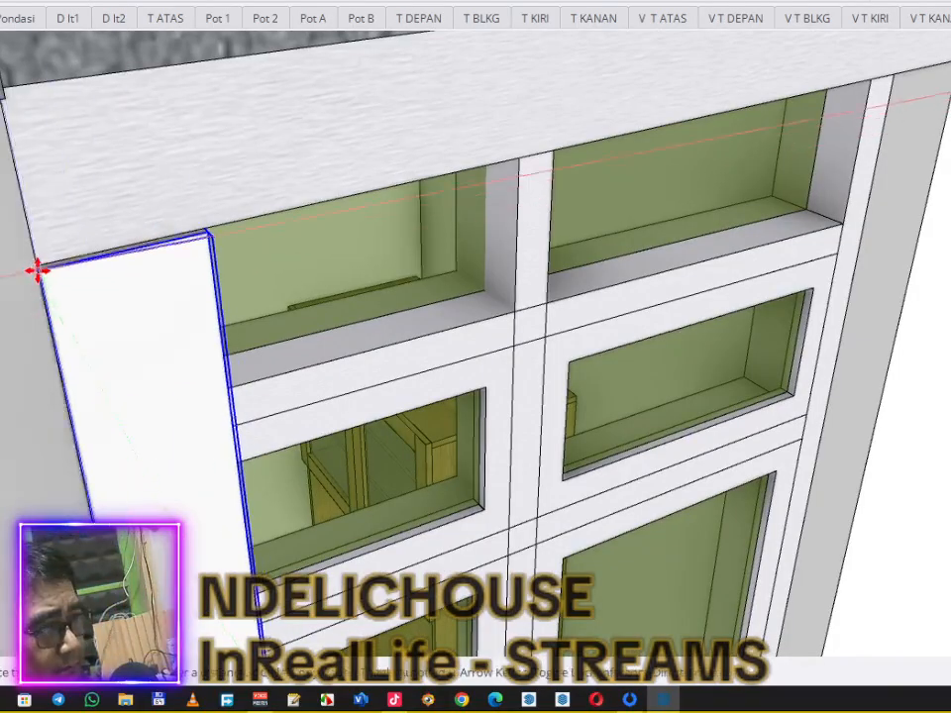
mouse_move(195, 276)
middle_down()
mouse_move(212, 265)
mouse_move(297, 329)
mouse_move(198, 218)
mouse_move(159, 309)
mouse_move(445, 318)
mouse_move(456, 266)
mouse_move(358, 327)
middle_up()
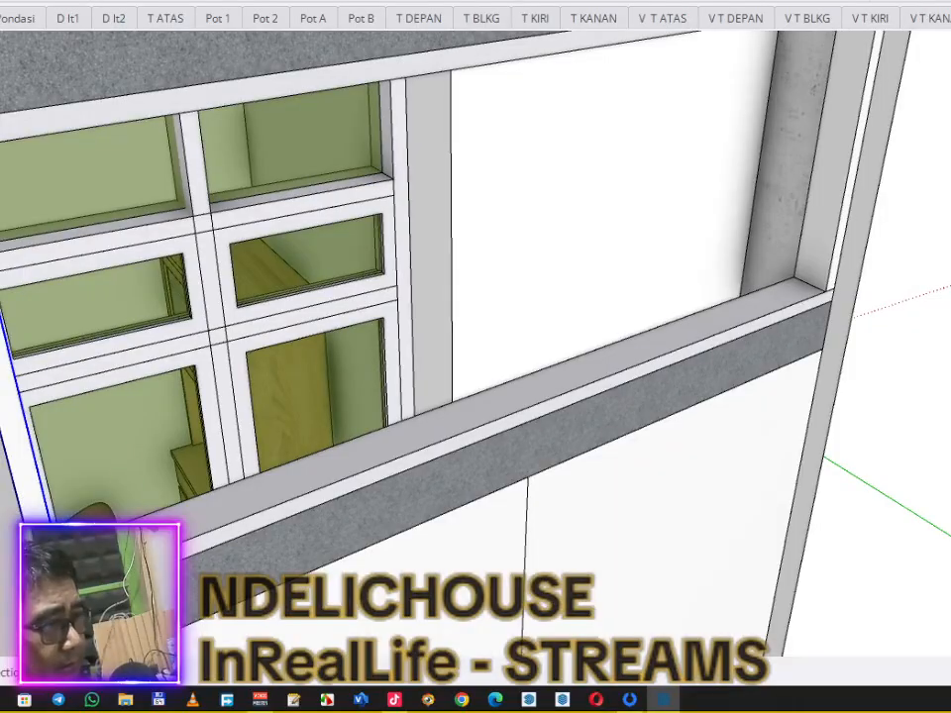
Step: Copy the end vertical strip to the middle of the opening, snapping its top to the upper strip's midpoint
click(15, 394)
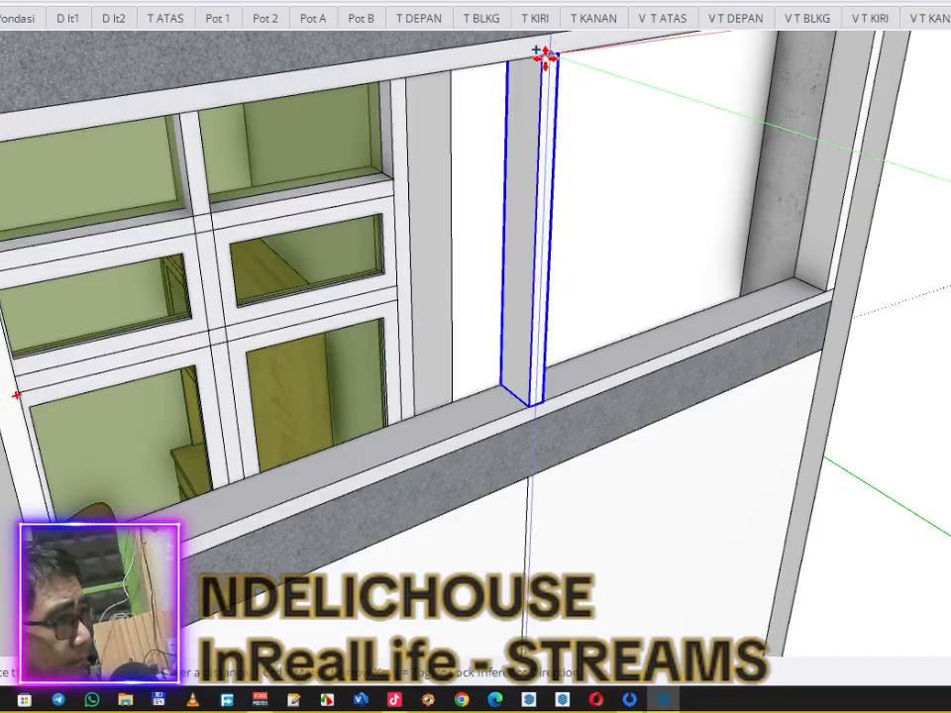
click(545, 57)
key(space)
scroll(549, 218, down, 4)
middle_drag(549, 220, 266, 116)
scroll(416, 267, up, 5)
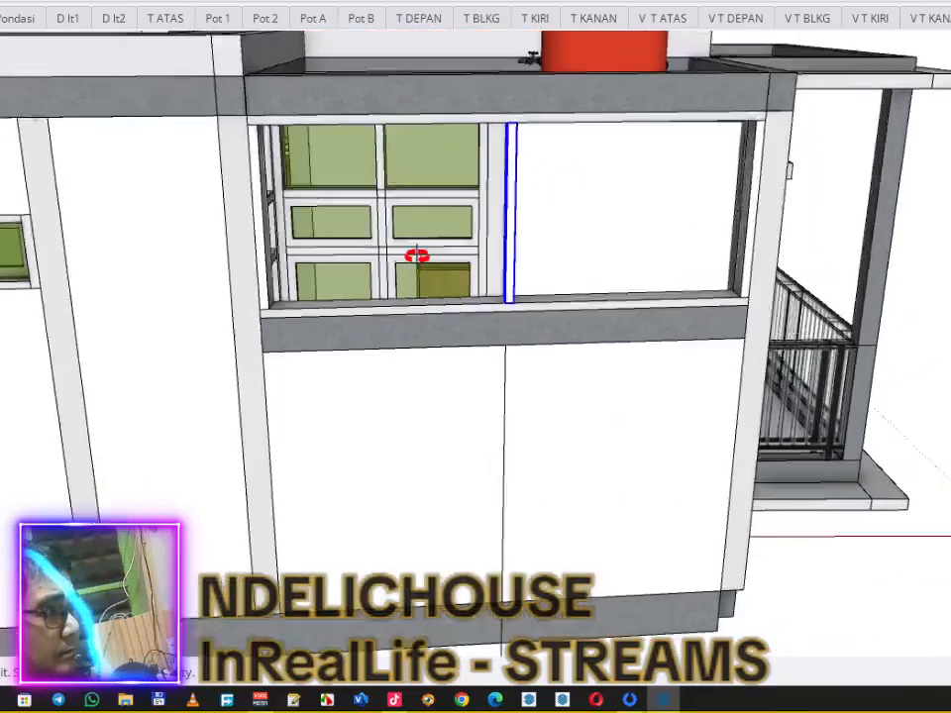
mouse_move(420, 206)
middle_down()
mouse_move(584, 275)
mouse_move(538, 236)
mouse_move(553, 279)
middle_up()
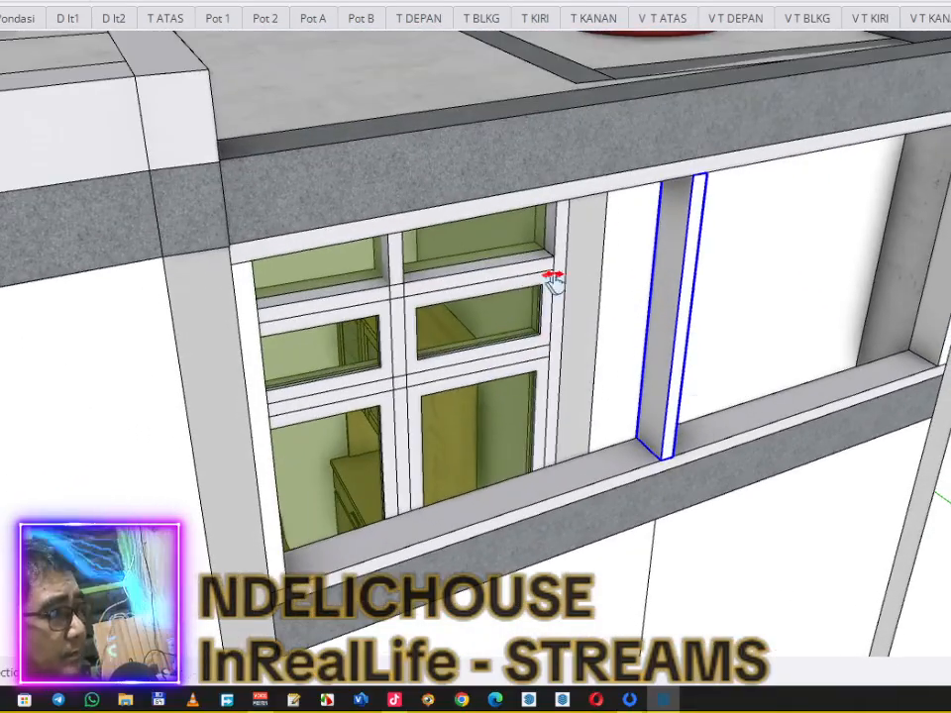
scroll(595, 230, up, 1)
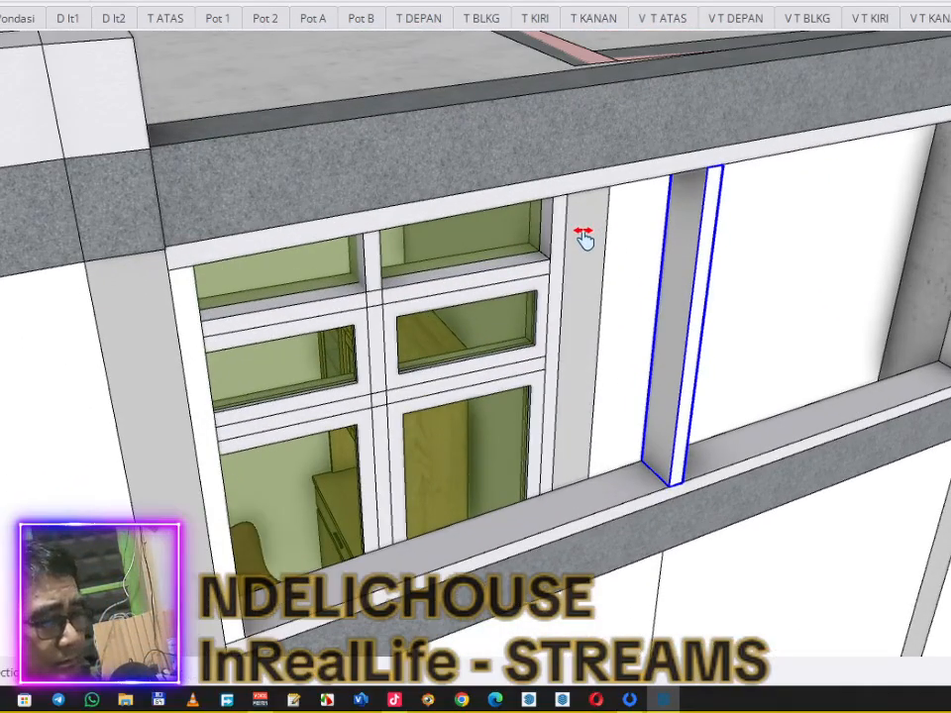
key(l)
click(193, 265)
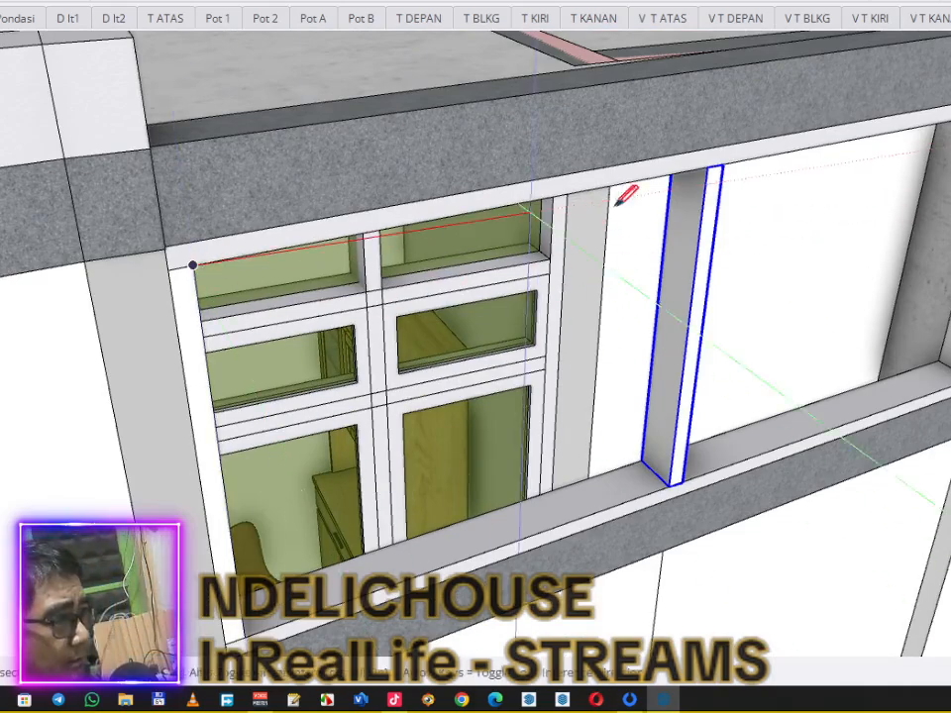
key(space)
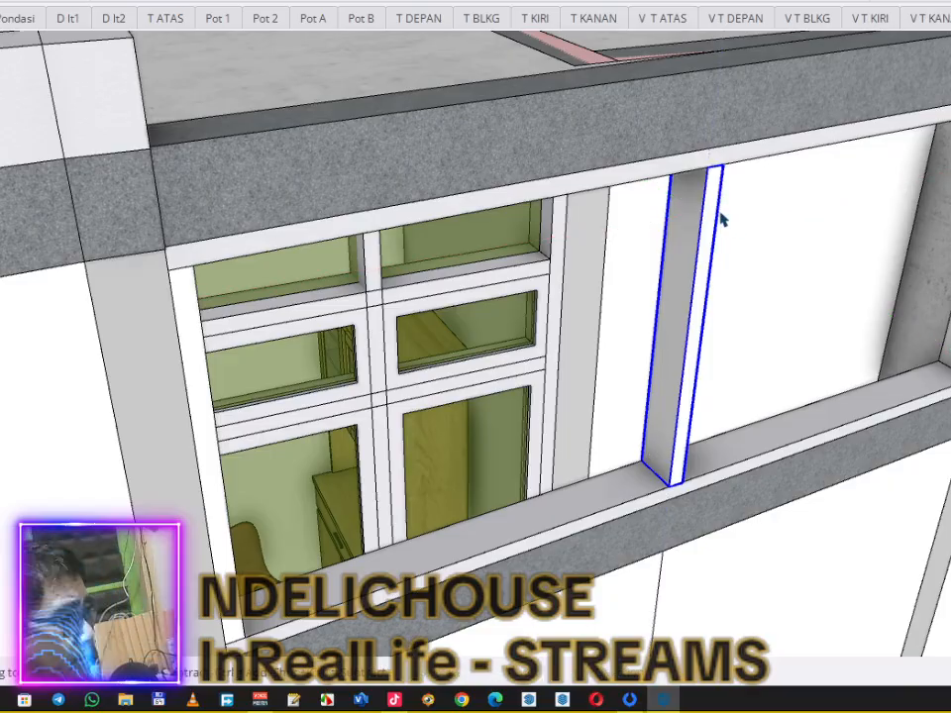
Step: Copy the middle vertical strip to halfway across the window-side half of the opening, and select the new copy
key(m)
scroll(717, 196, up, 2)
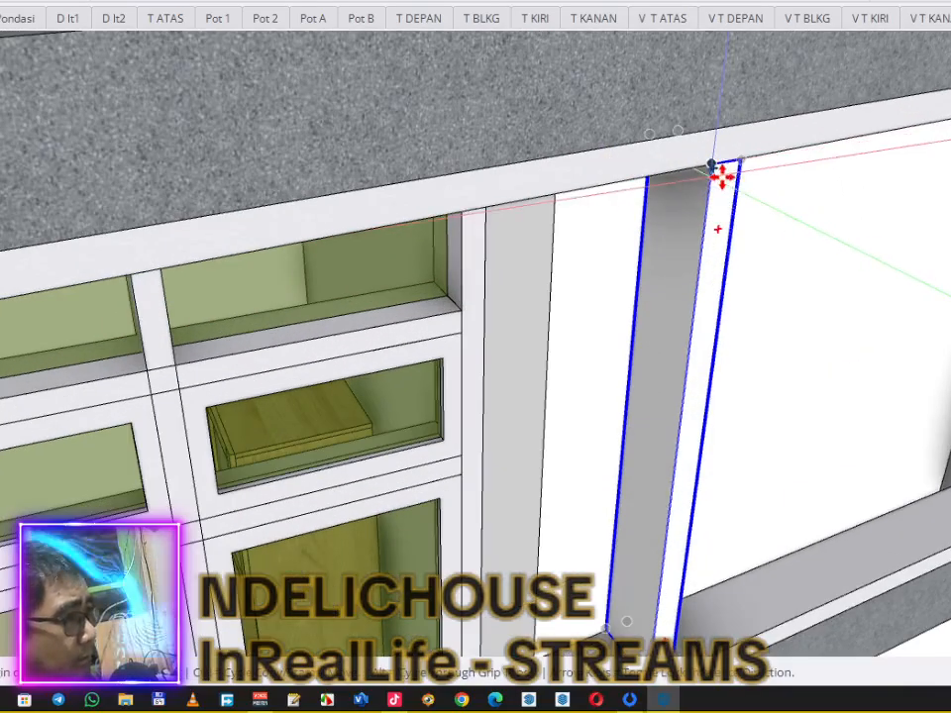
drag(727, 165, 334, 246)
scroll(465, 209, down, 2)
scroll(600, 292, down, 1)
middle_drag(594, 291, 327, 253)
click(321, 220)
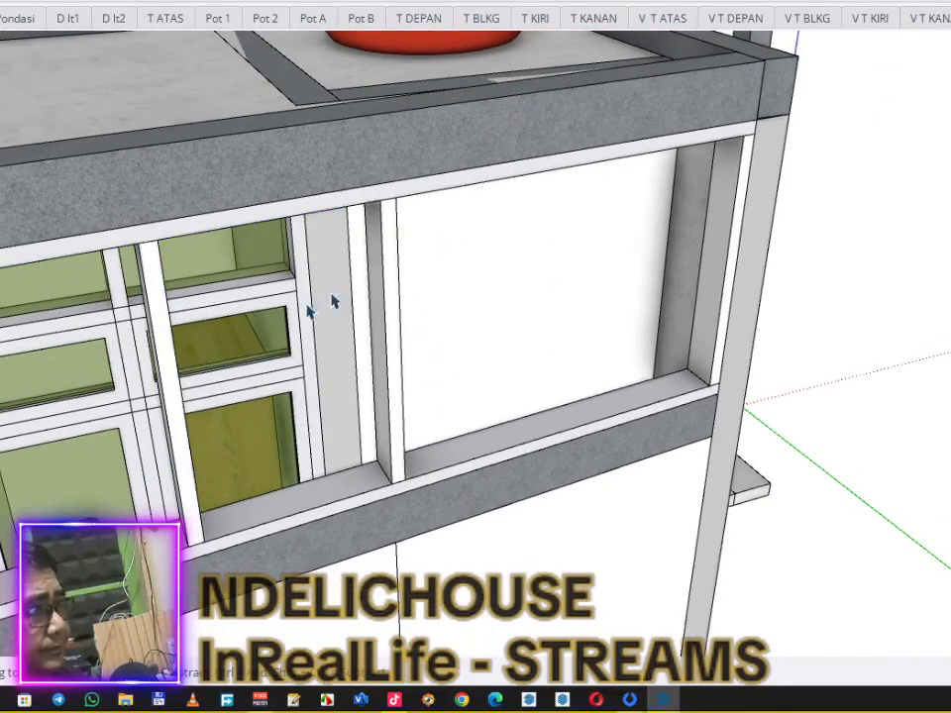
click(176, 386)
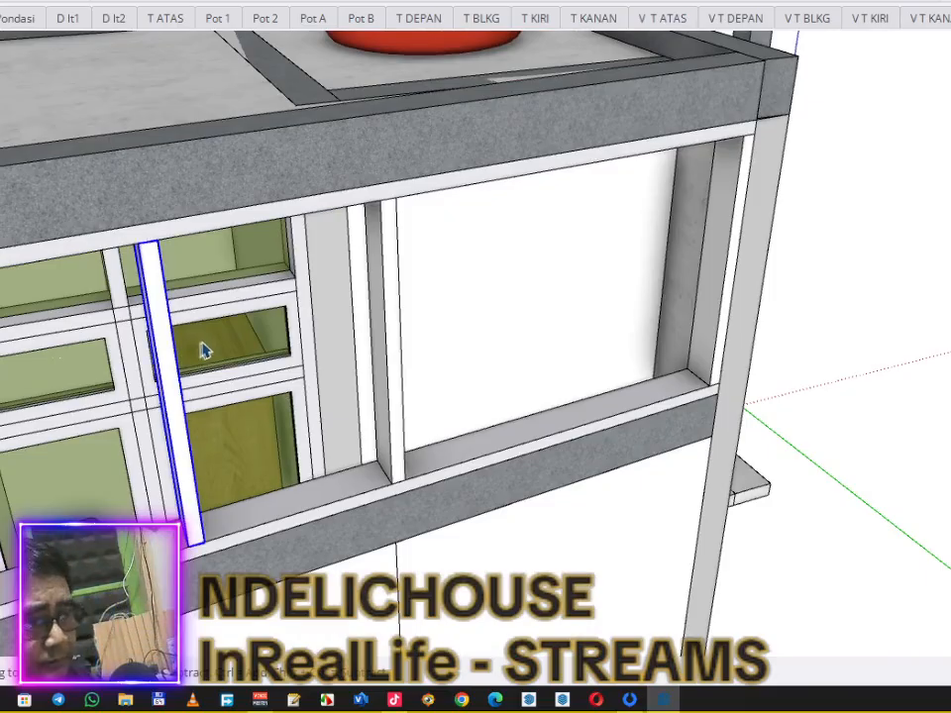
key(l)
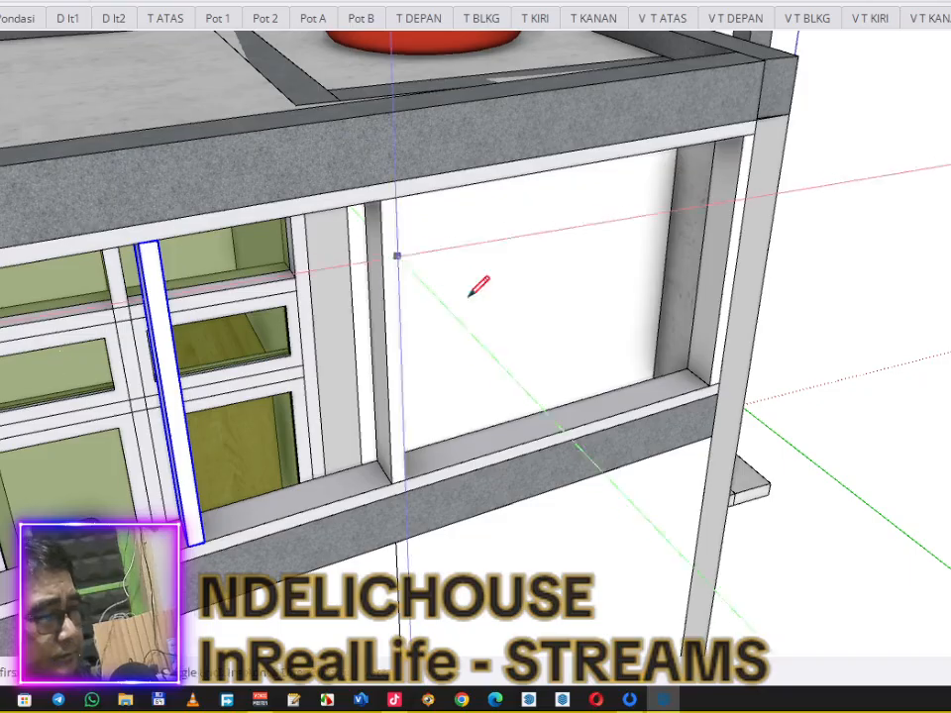
click(396, 197)
key(space)
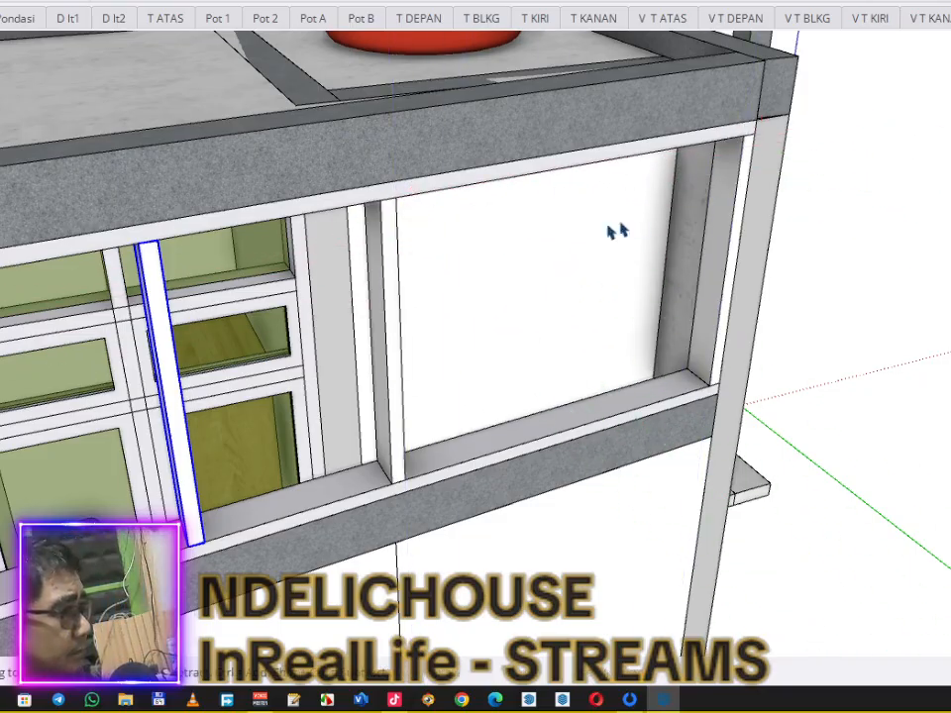
Step: Copy the selected vertical strip to halfway between the middle strip and the strip at the corner column
key(m)
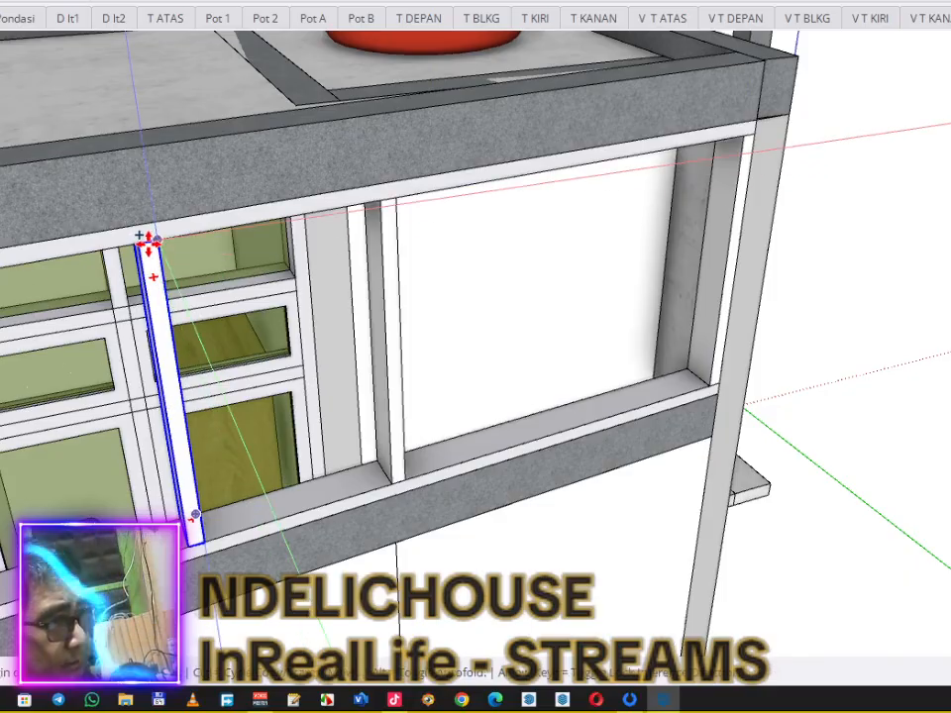
scroll(148, 238, up, 2)
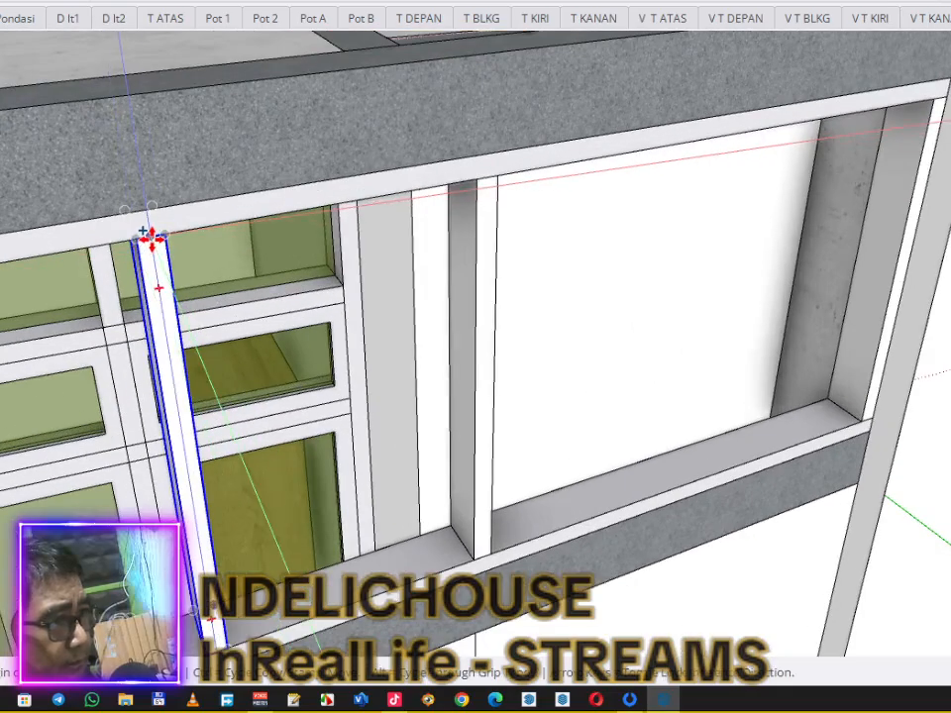
click(149, 238)
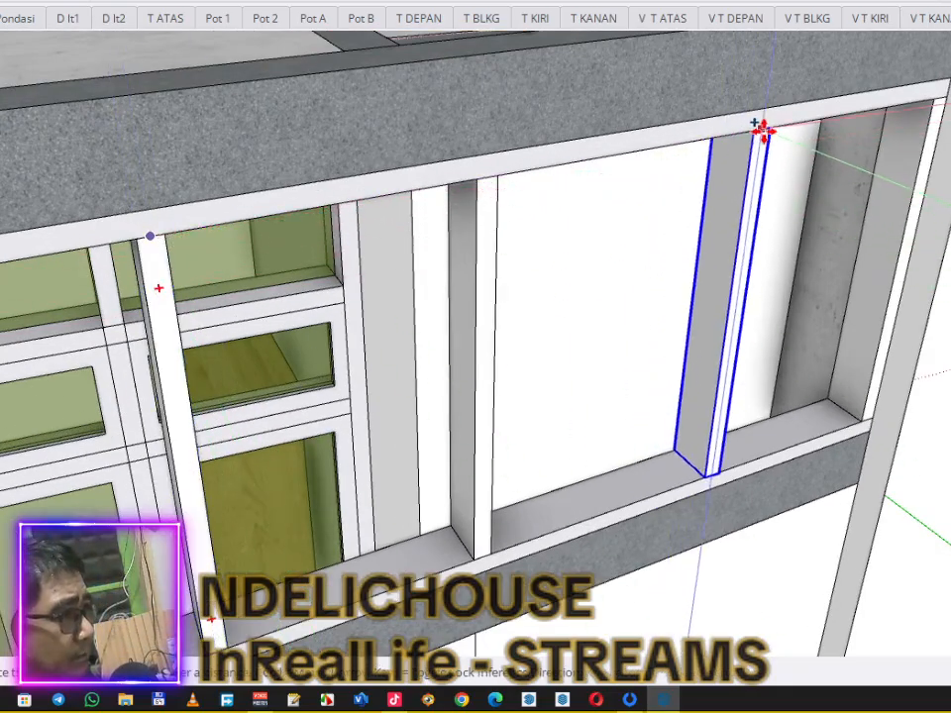
click(743, 132)
mouse_move(684, 197)
middle_down()
mouse_move(672, 261)
mouse_move(620, 187)
mouse_move(487, 80)
mouse_move(503, 72)
middle_up()
scroll(672, 258, down, 3)
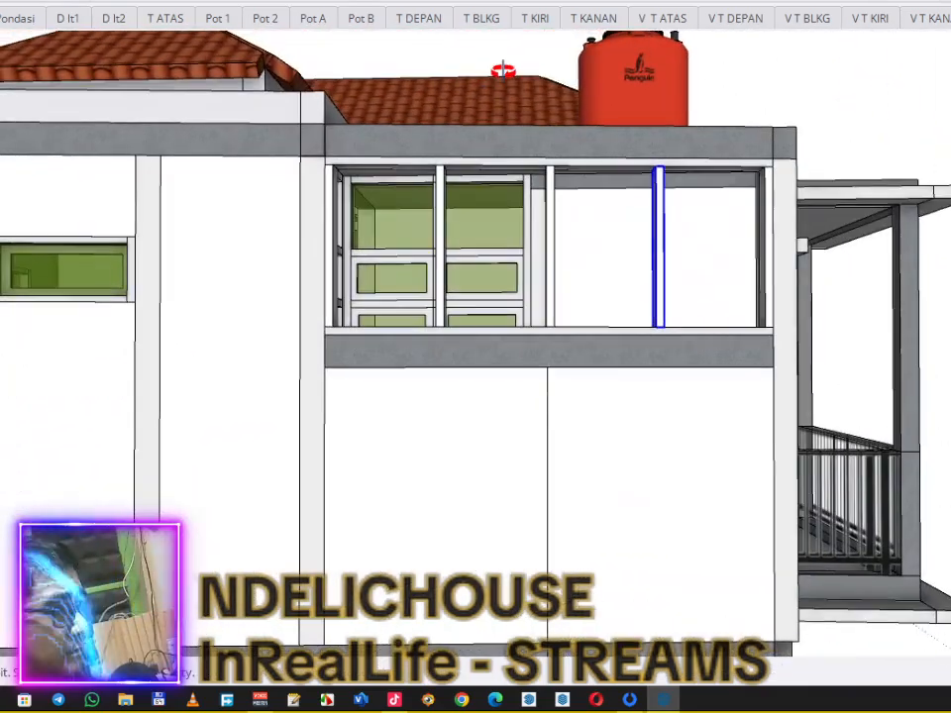
Step: Examine the spacing of the vertical strips from outside, and check the upper and lower strips inside the beam group
middle_drag(610, 266, 497, 233)
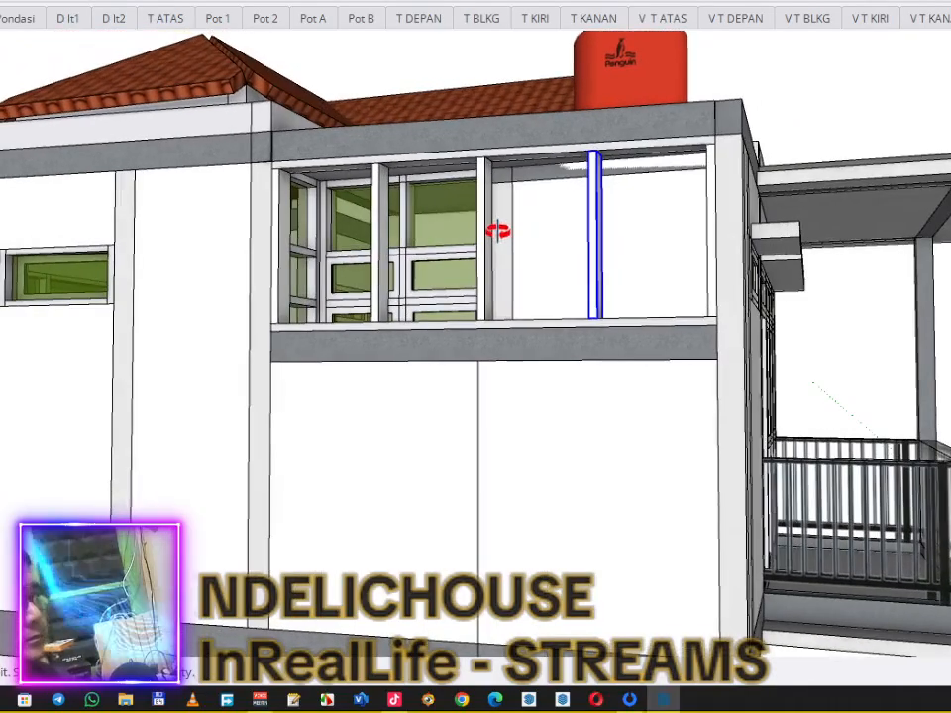
scroll(556, 303, down, 2)
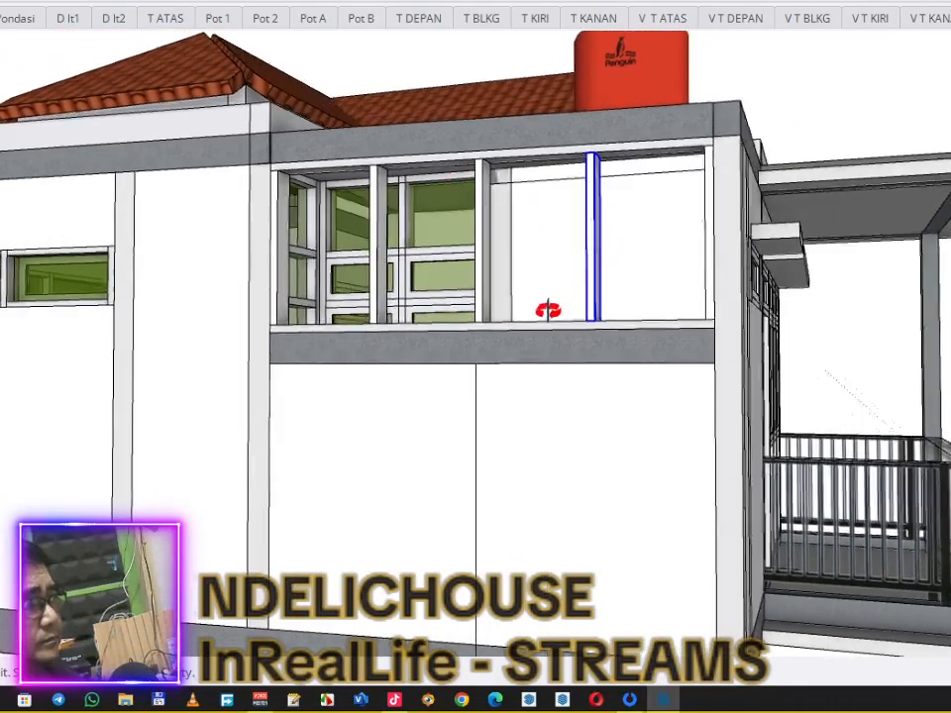
middle_drag(556, 303, 531, 321)
scroll(435, 219, up, 4)
mouse_move(434, 219)
middle_down()
mouse_move(312, 208)
mouse_move(394, 229)
mouse_move(399, 259)
mouse_move(422, 240)
mouse_move(333, 261)
mouse_move(374, 244)
middle_up()
shift+middle_drag(208, 201, 263, 199)
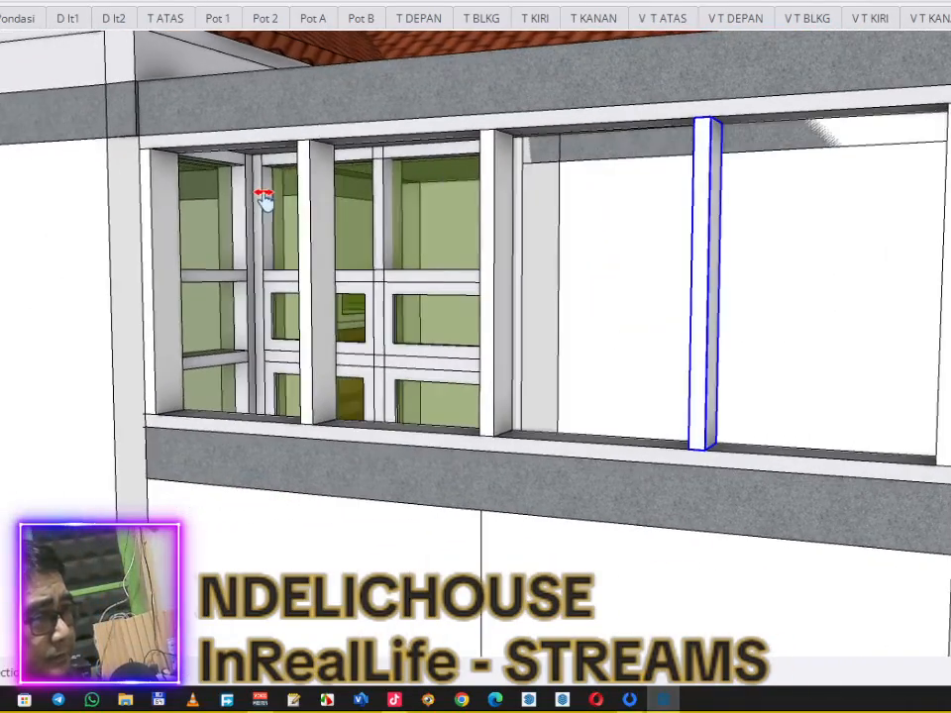
scroll(248, 174, up, 2)
click(153, 139)
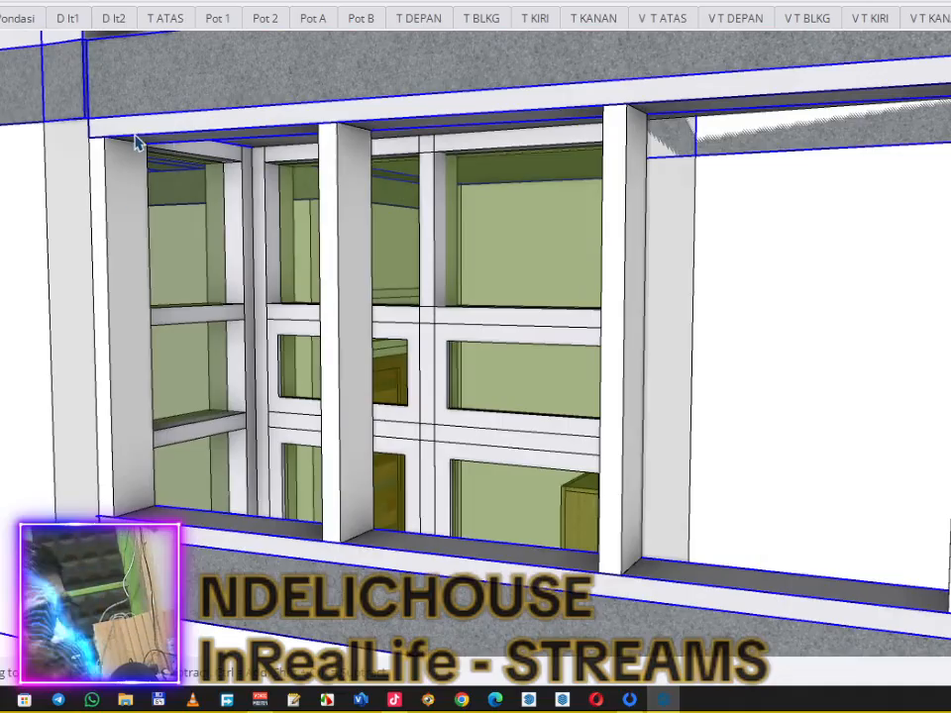
double_click(135, 141)
click(135, 142)
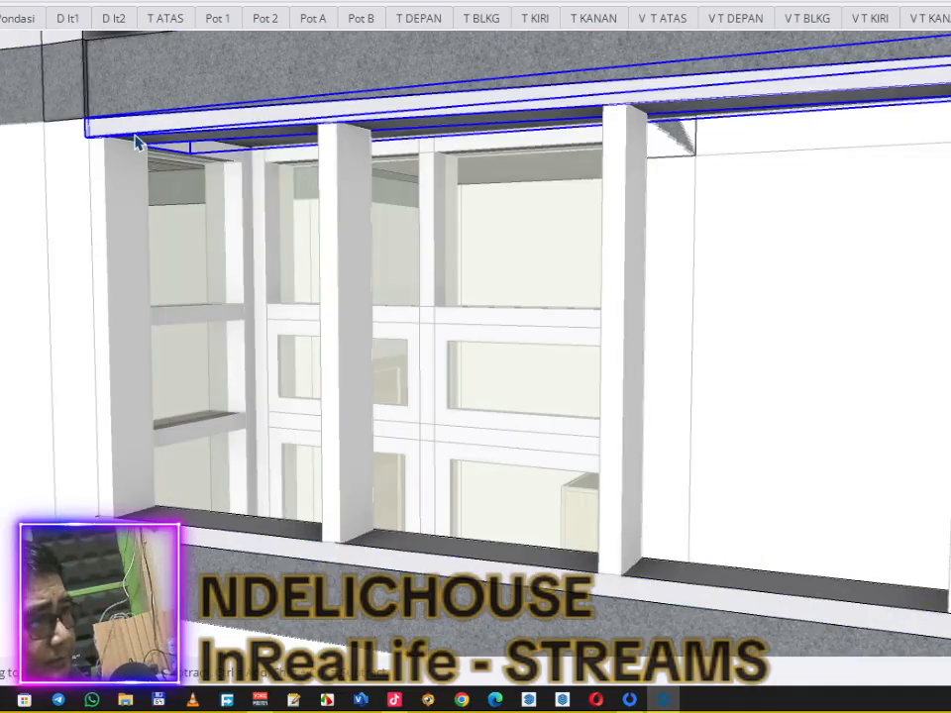
click(149, 497)
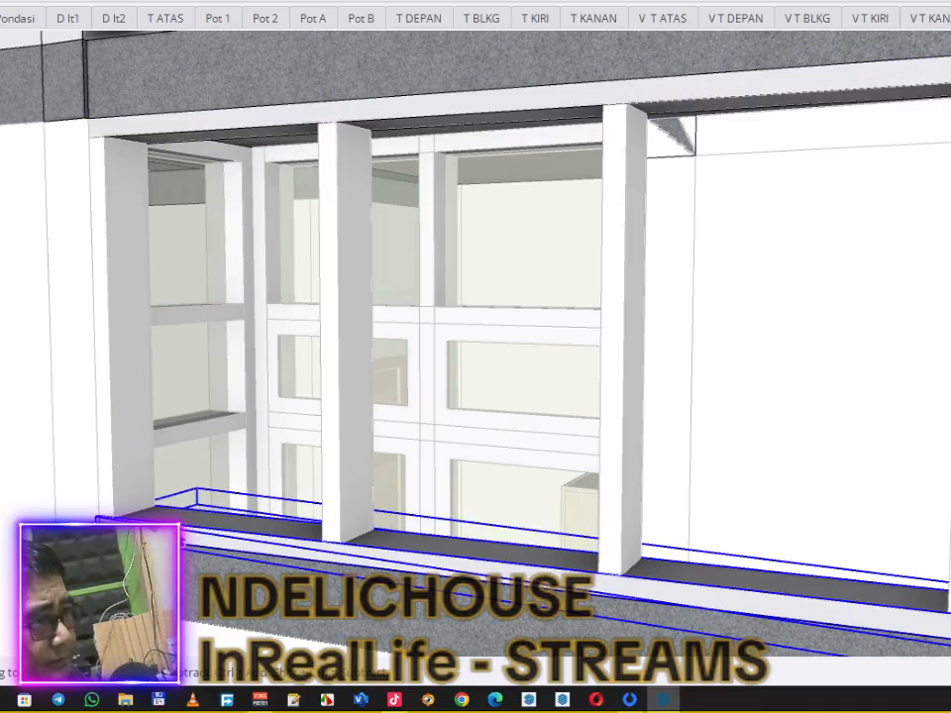
click(129, 325)
Step: Cut the five vertical strips and paste them in place inside the group that holds the upper and lower strips
click(134, 308)
scroll(371, 268, down, 1)
middle_drag(377, 275, 234, 236)
ctrl+click(183, 234)
ctrl+click(335, 235)
ctrl+click(511, 246)
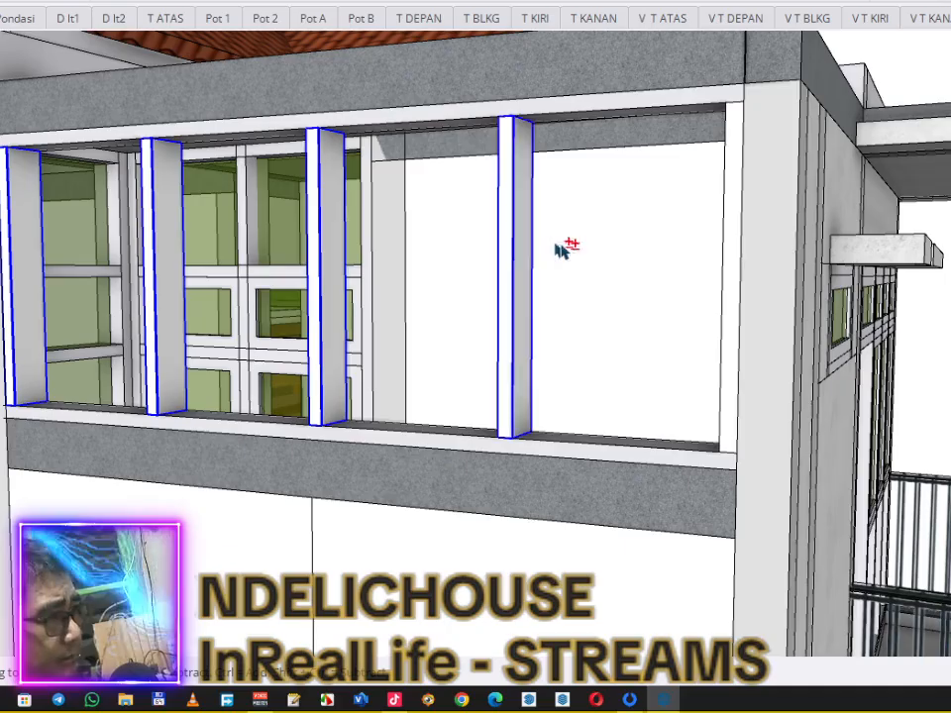
ctrl+click(735, 266)
key(Delete)
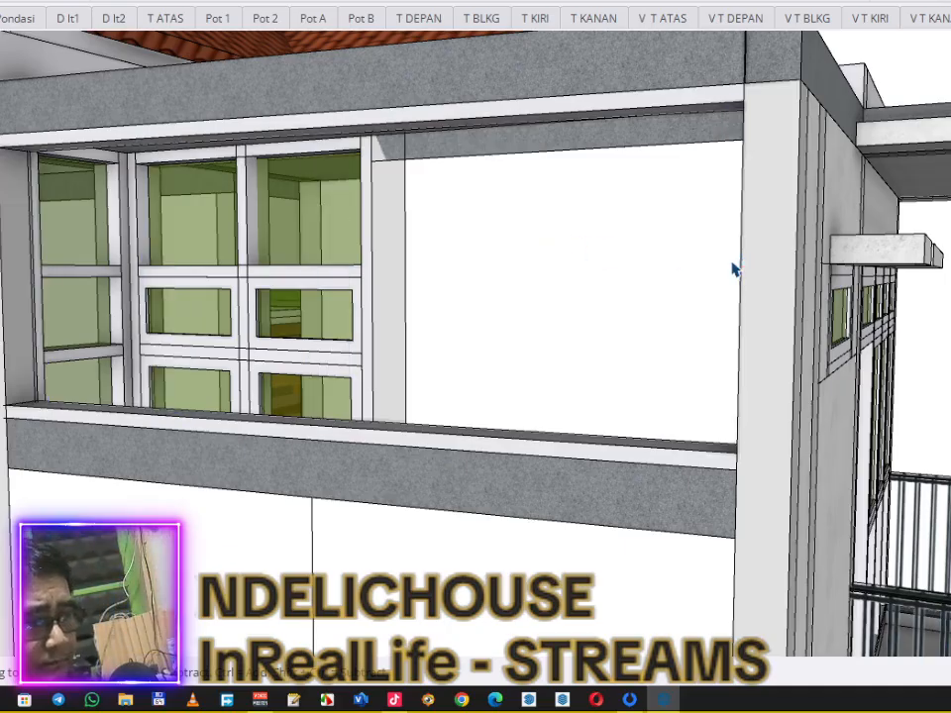
double_click(313, 134)
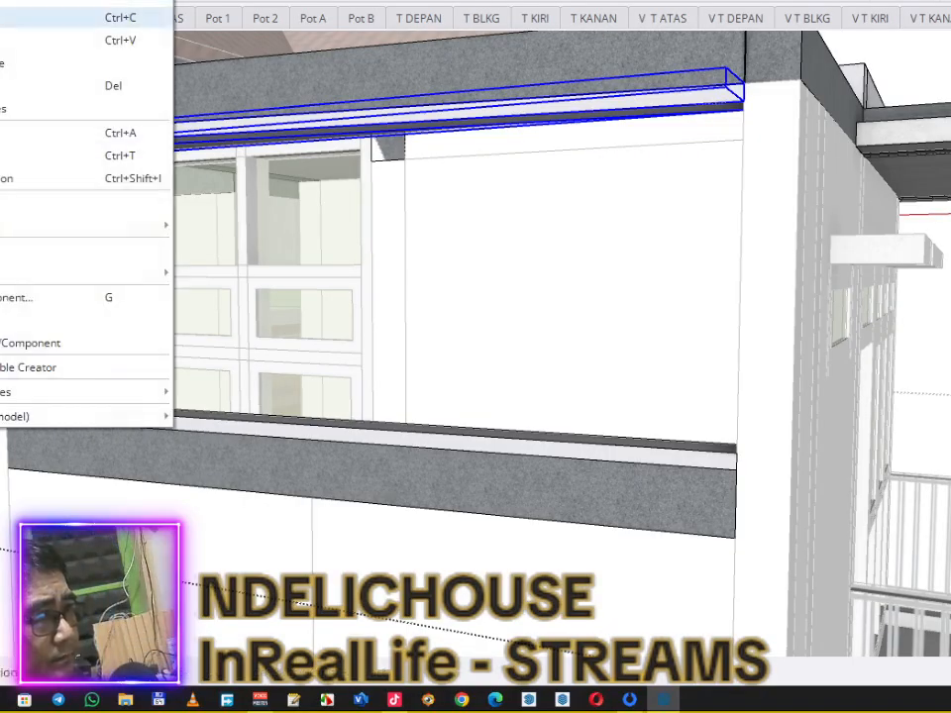
click(50, 61)
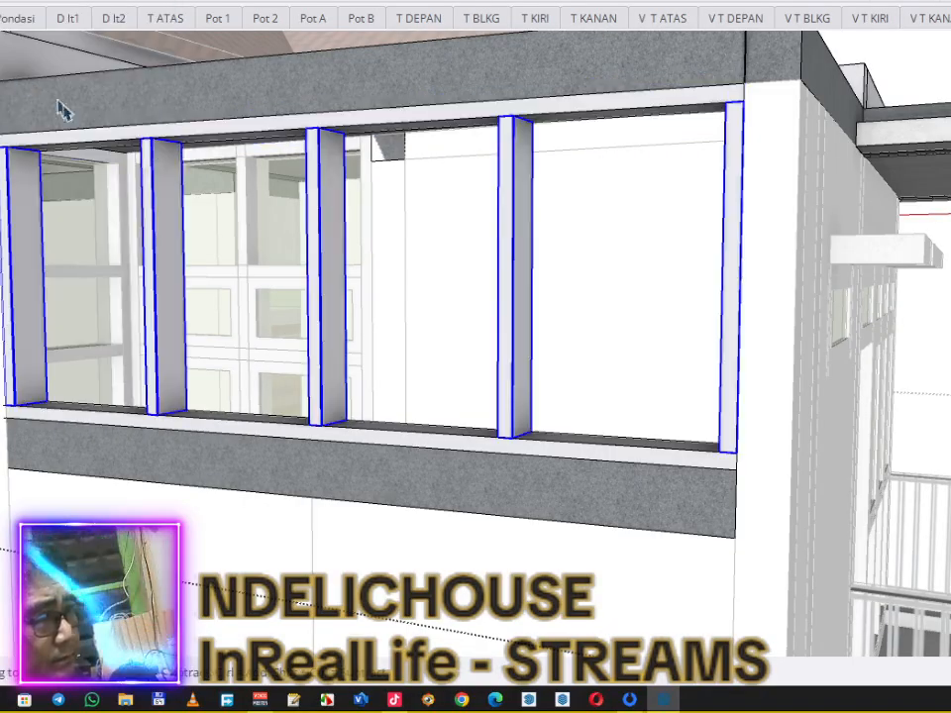
Step: Group the five vertical strips together with the upper and lower strips as one window frame
shift+click(206, 139)
shift+click(208, 434)
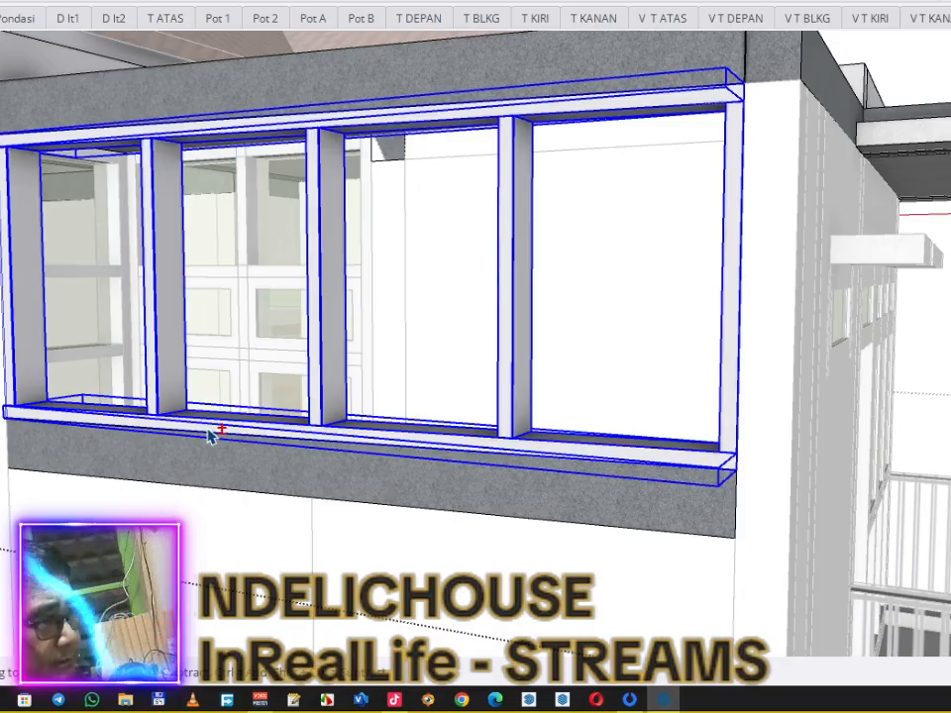
right_click(208, 434)
click(275, 301)
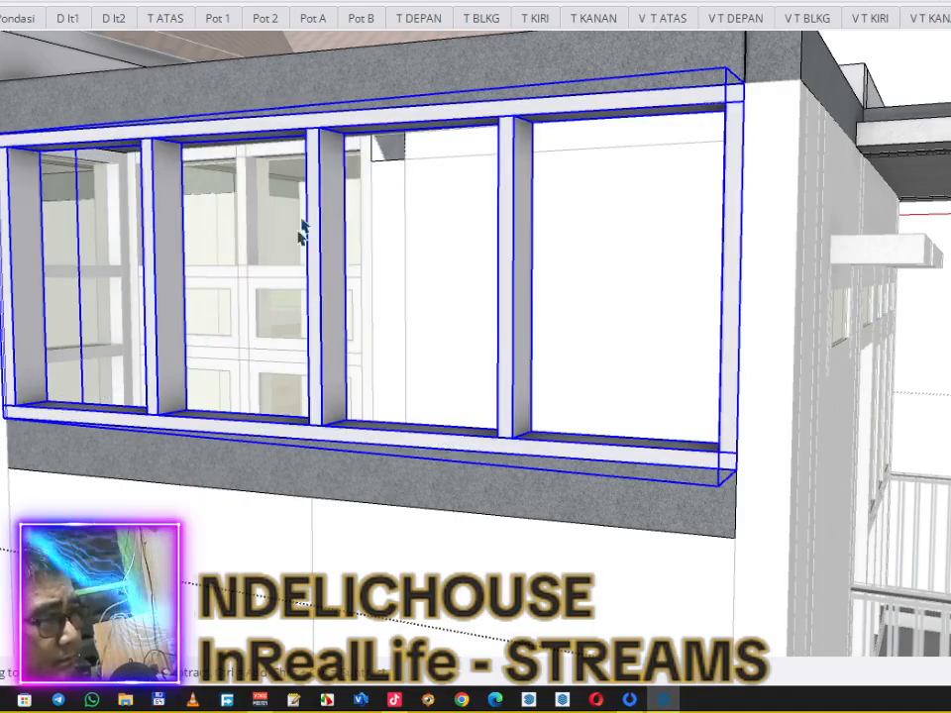
key(Escape)
Step: Examine the grouped window frame and the bay opening from several outside angles
scroll(311, 170, down, 2)
scroll(311, 174, down, 3)
middle_drag(312, 180, 488, 206)
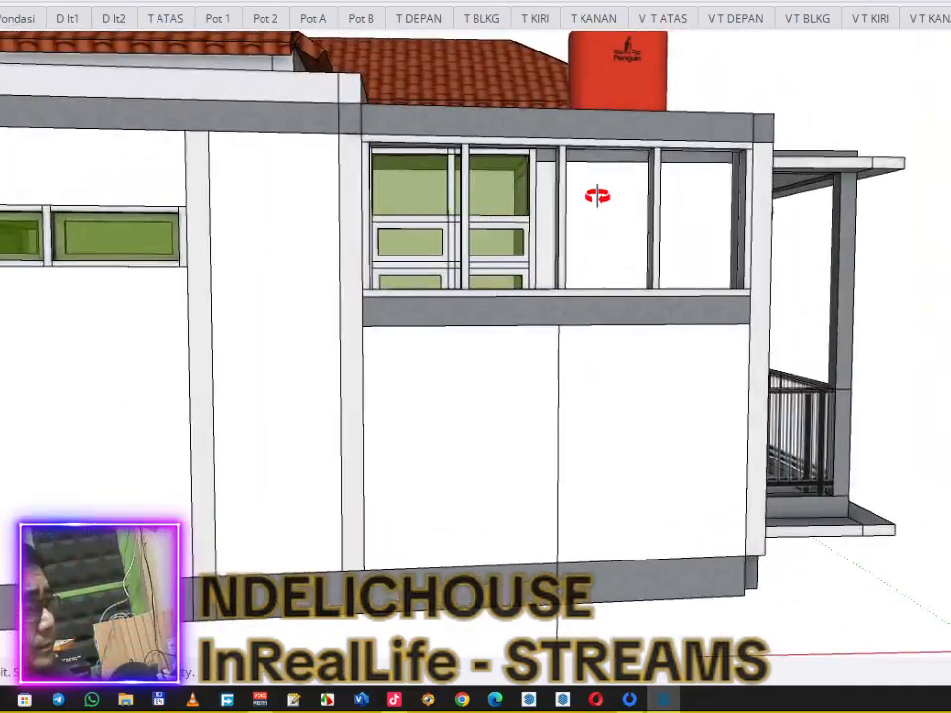
scroll(597, 194, up, 4)
middle_drag(553, 265, 374, 222)
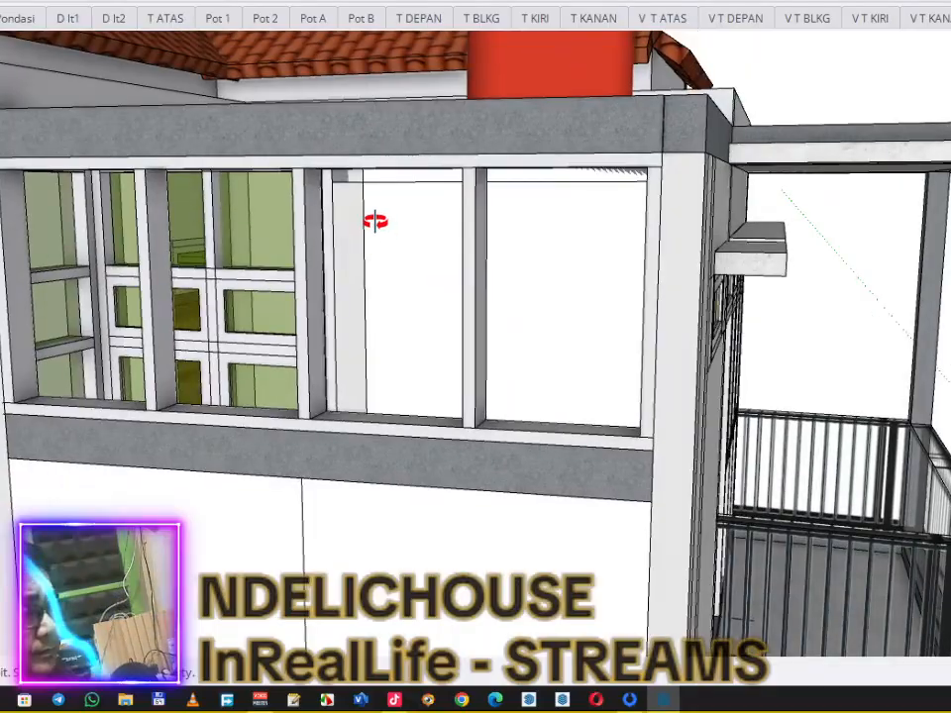
middle_drag(360, 280, 130, 251)
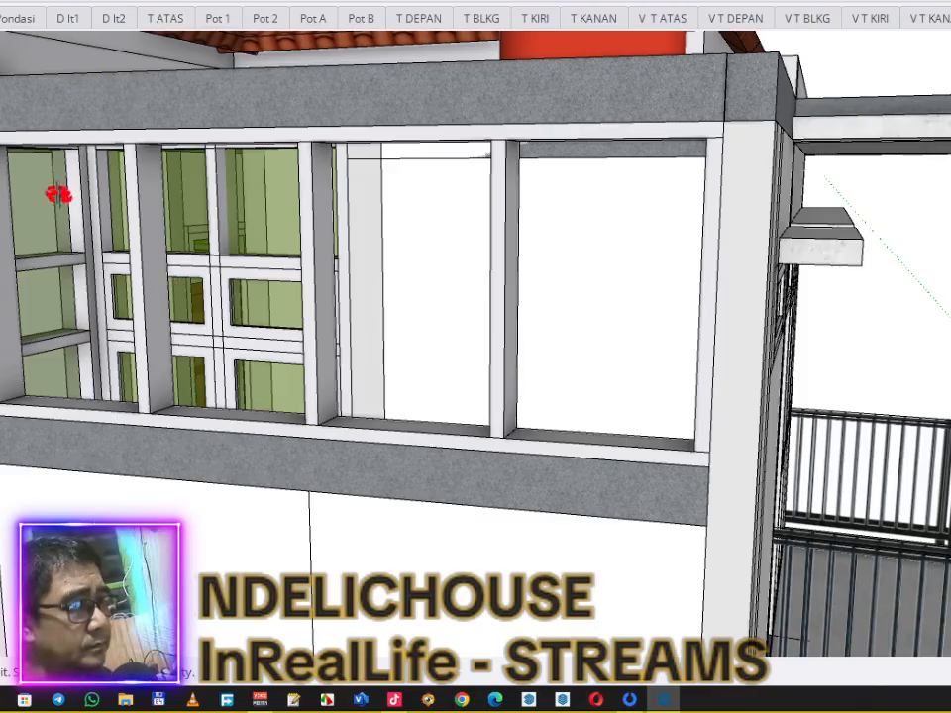
scroll(71, 220, up, 2)
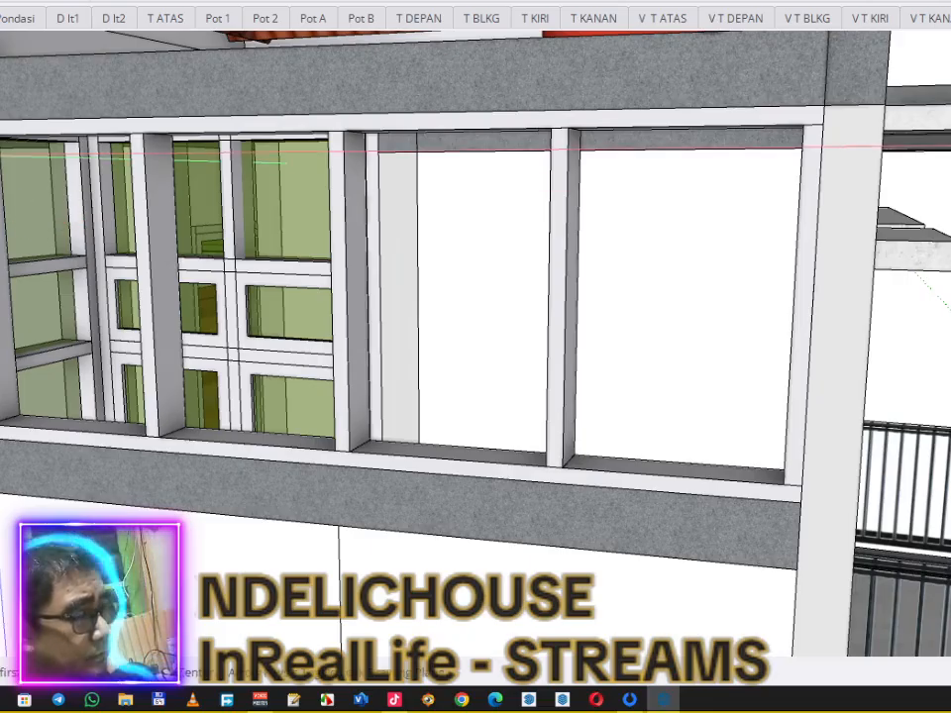
Step: Inside the window frame group, draw a face spanning the whole opening between the two end strips
key(ctrl+a)
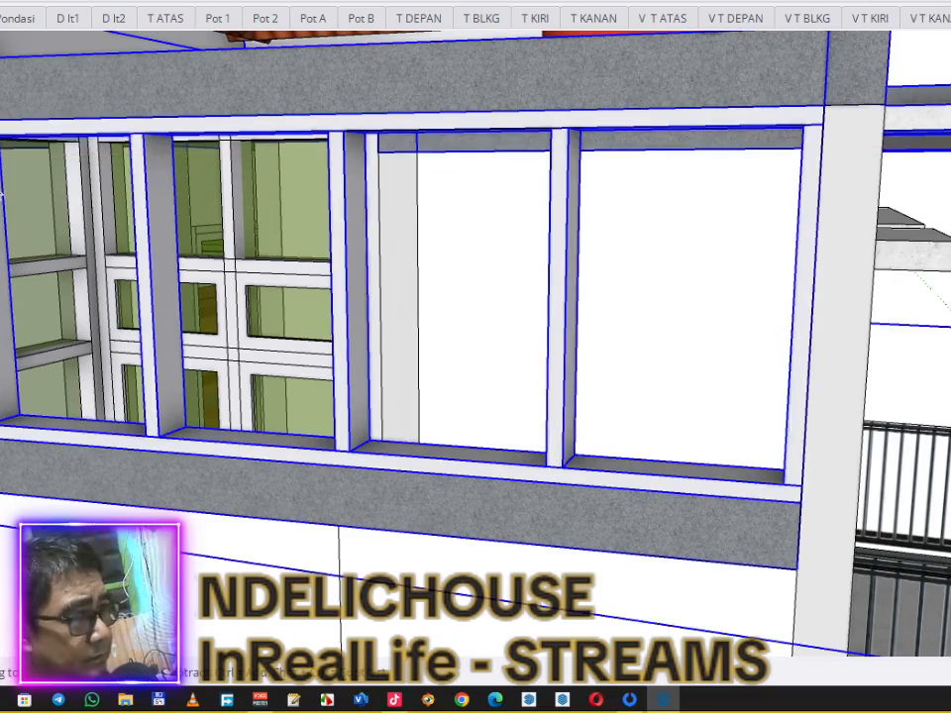
double_click(2, 196)
click(2, 196)
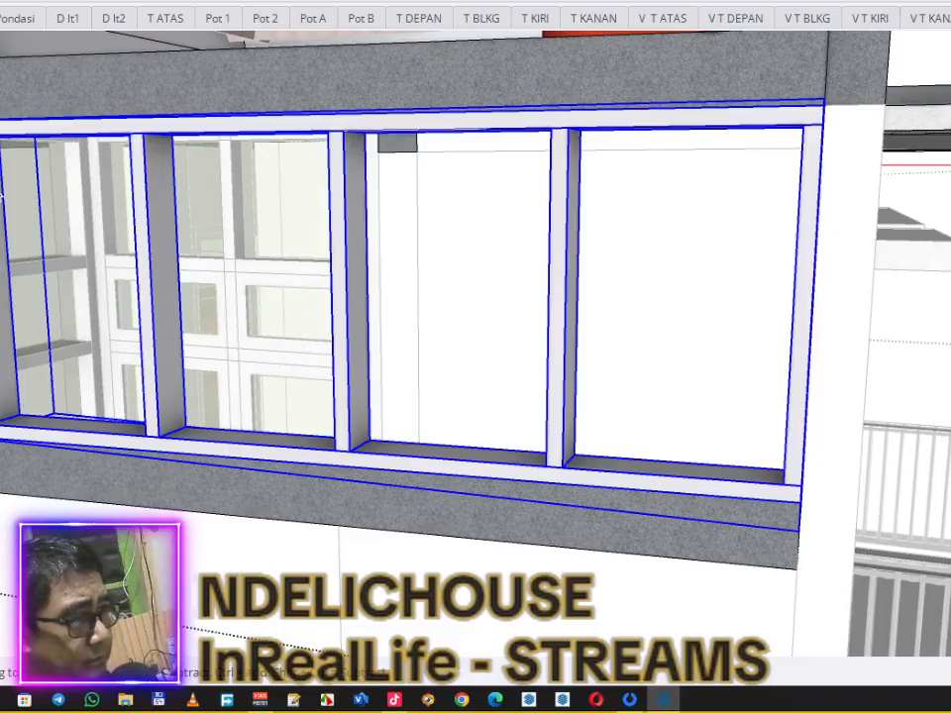
double_click(2, 196)
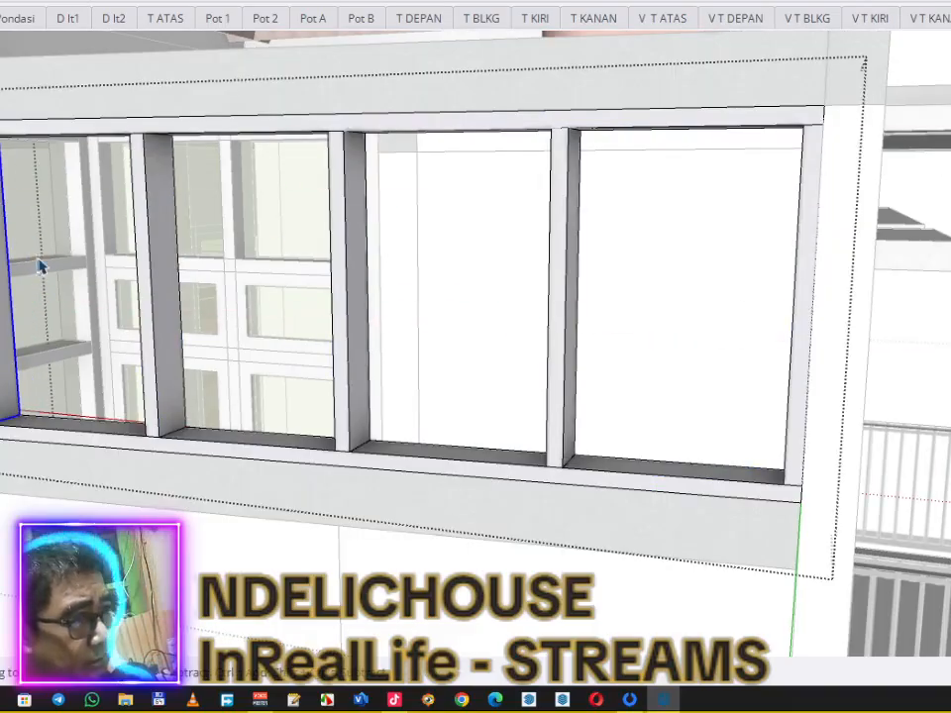
key(l)
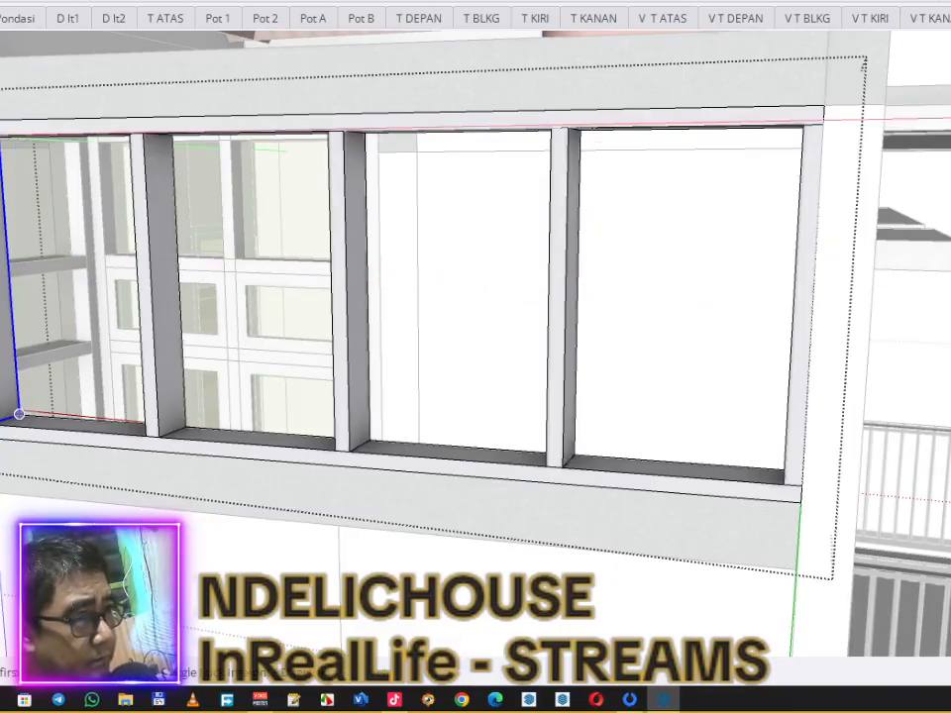
click(1, 135)
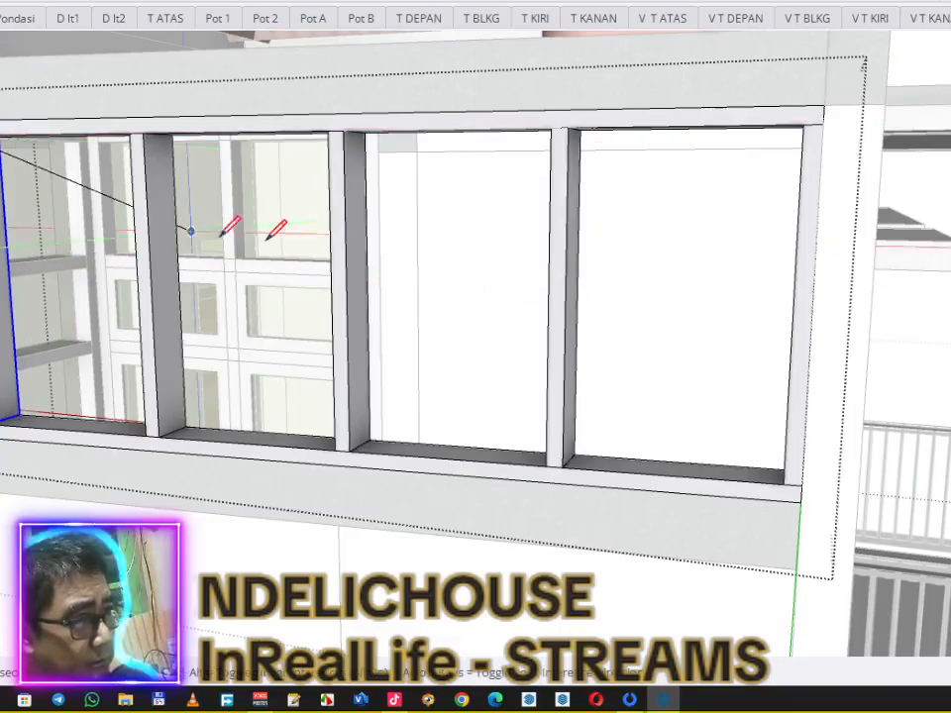
click(803, 124)
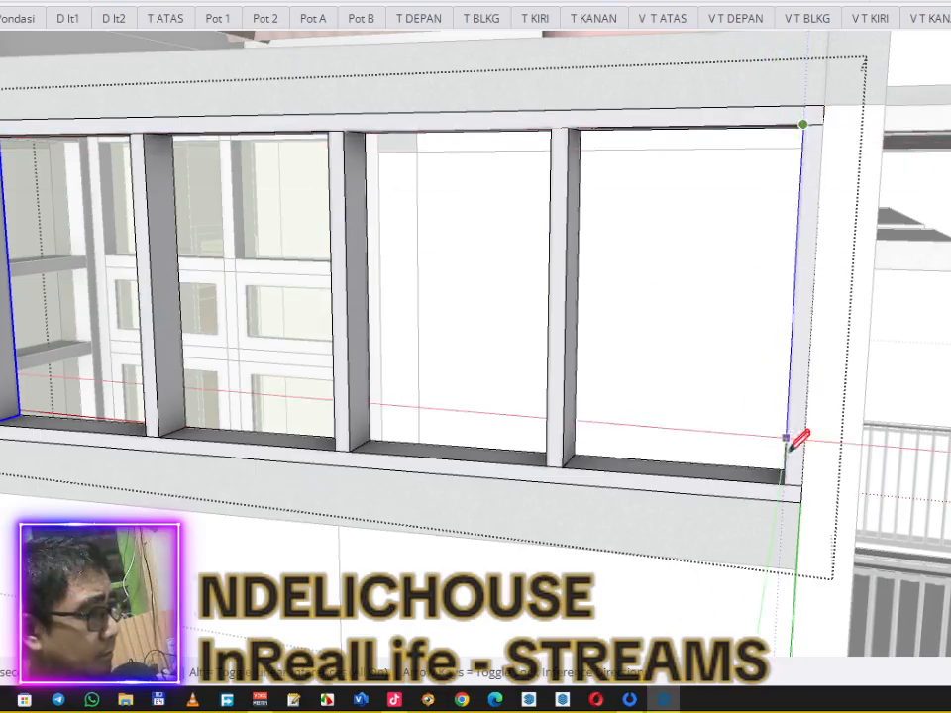
click(783, 481)
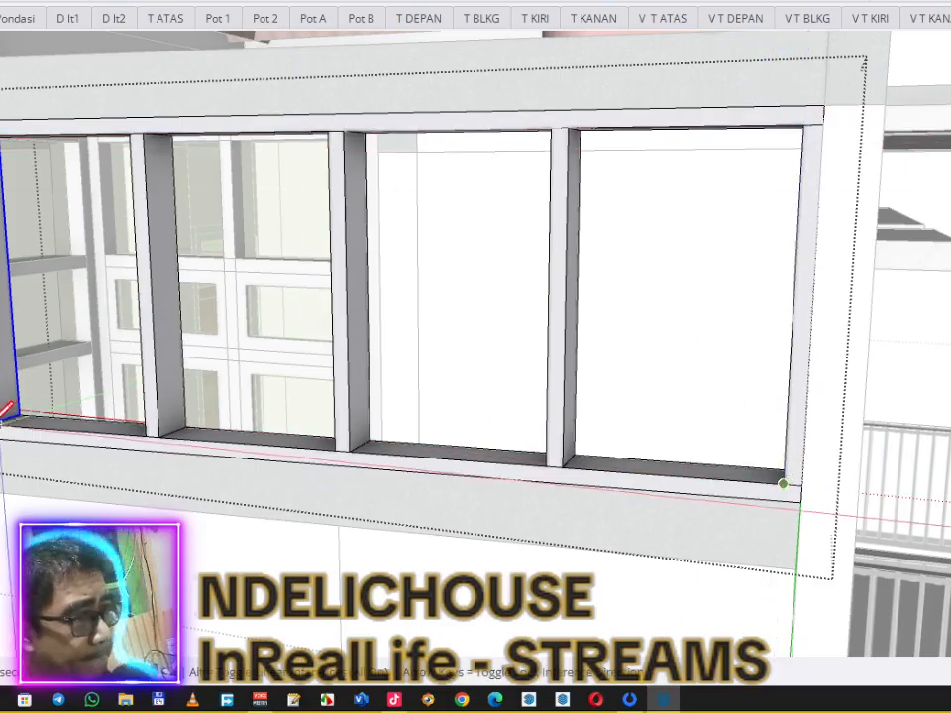
click(19, 413)
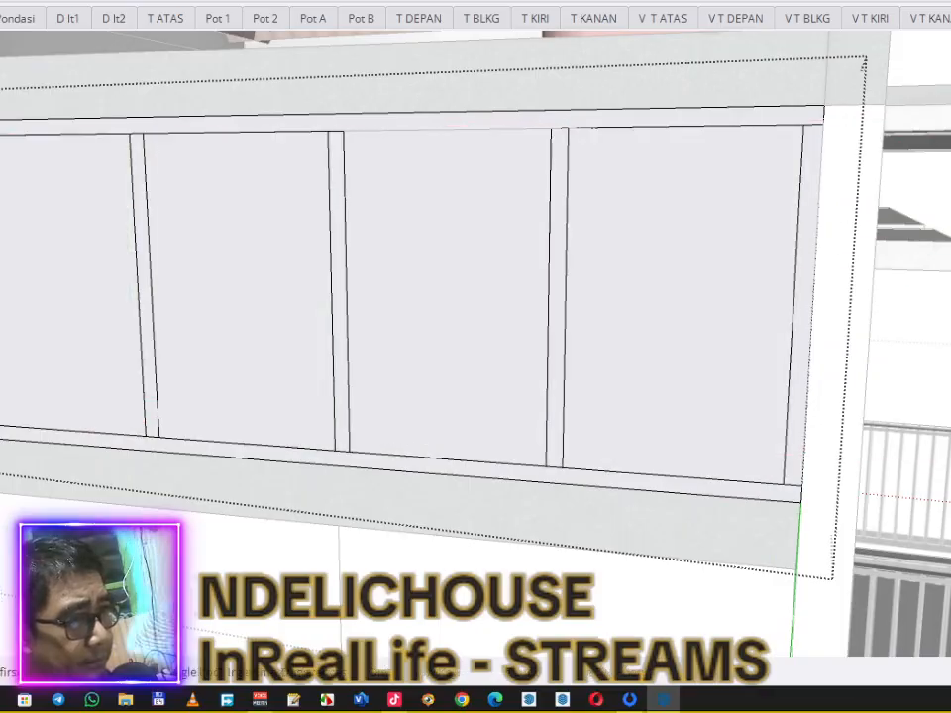
Step: Make the new face its own group and paint it with a translucent green glass material
key(space)
right_click(206, 246)
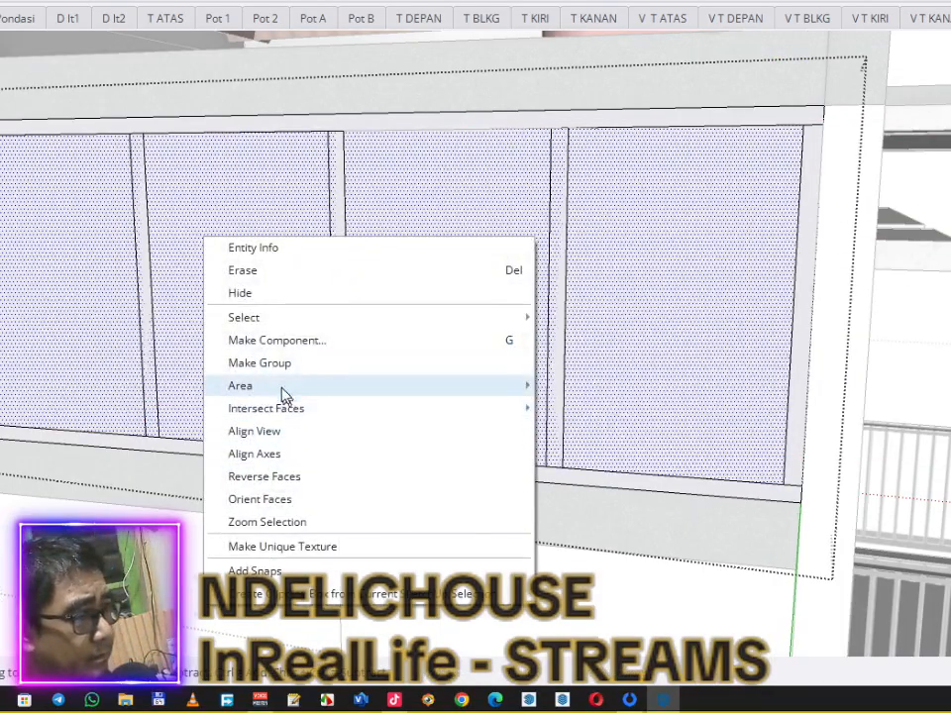
key(Escape)
scroll(34, 393, up, 5)
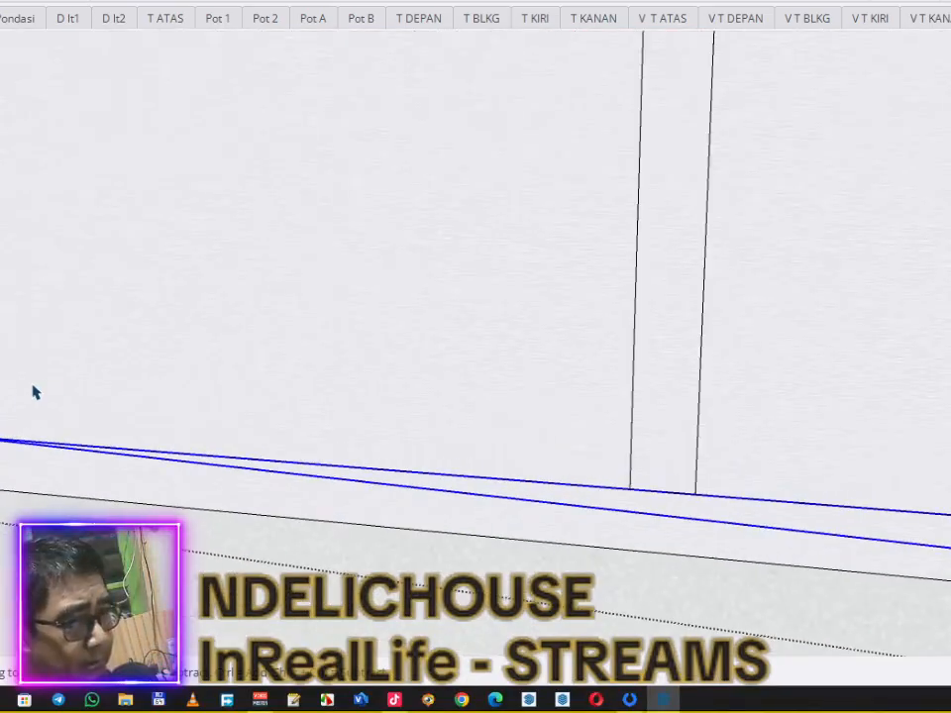
key(b)
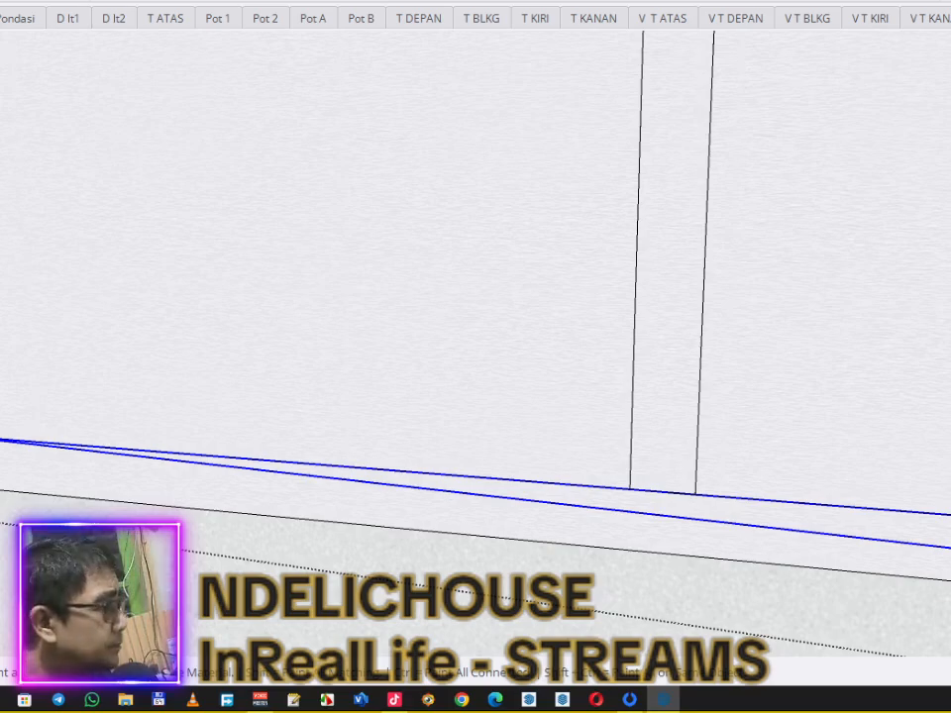
click(408, 254)
scroll(572, 339, down, 1)
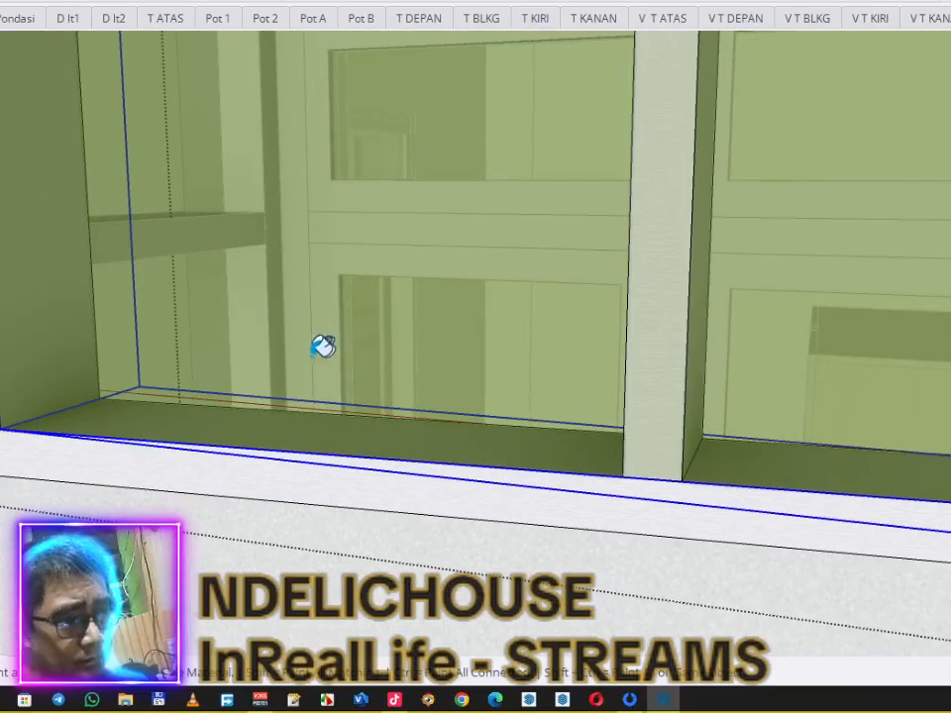
Step: Move the glass pane inward from the frame's outer face to the midpoint of the frame depth
key(m)
click(7, 424)
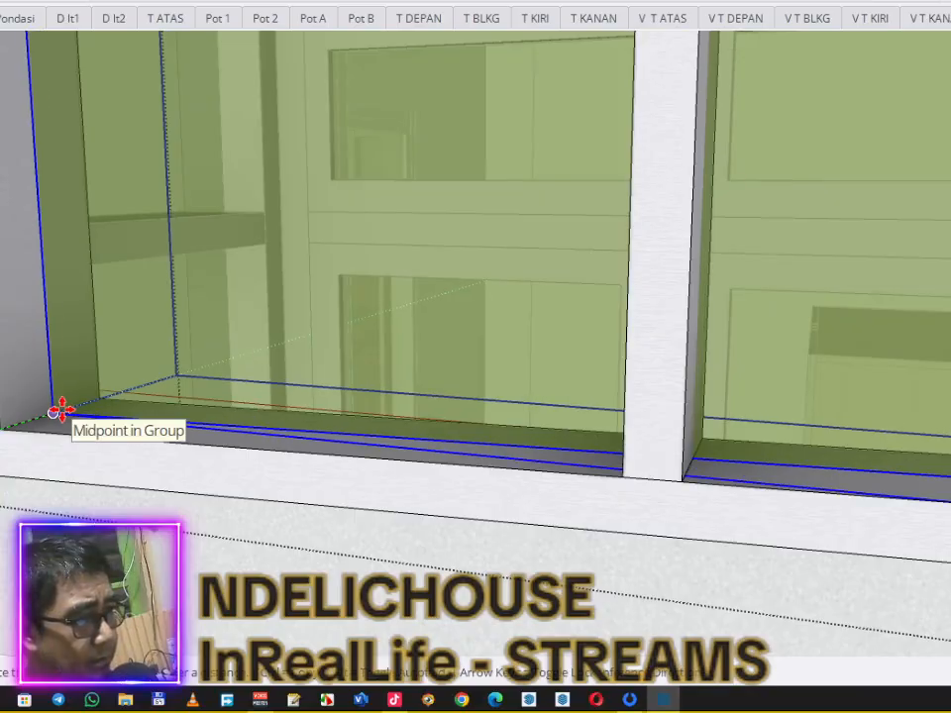
click(62, 409)
key(space)
scroll(282, 342, down, 5)
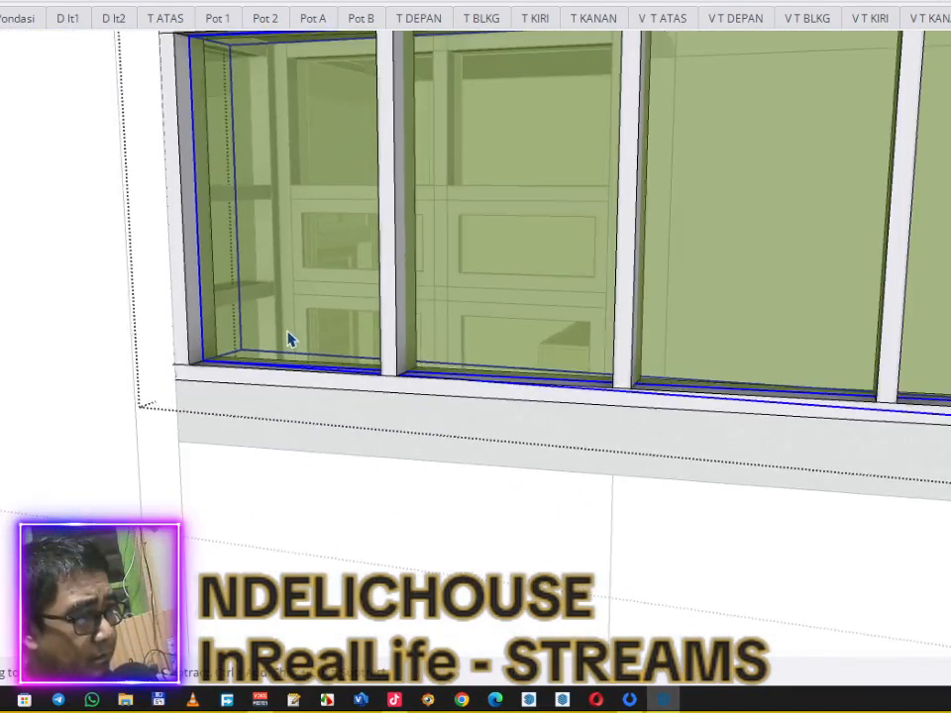
key(Escape)
key(Escape)
Step: Try deleting the glazed window frame group inside the beam component, and undo the deletion
scroll(291, 339, down, 5)
click(329, 323)
scroll(329, 323, up, 4)
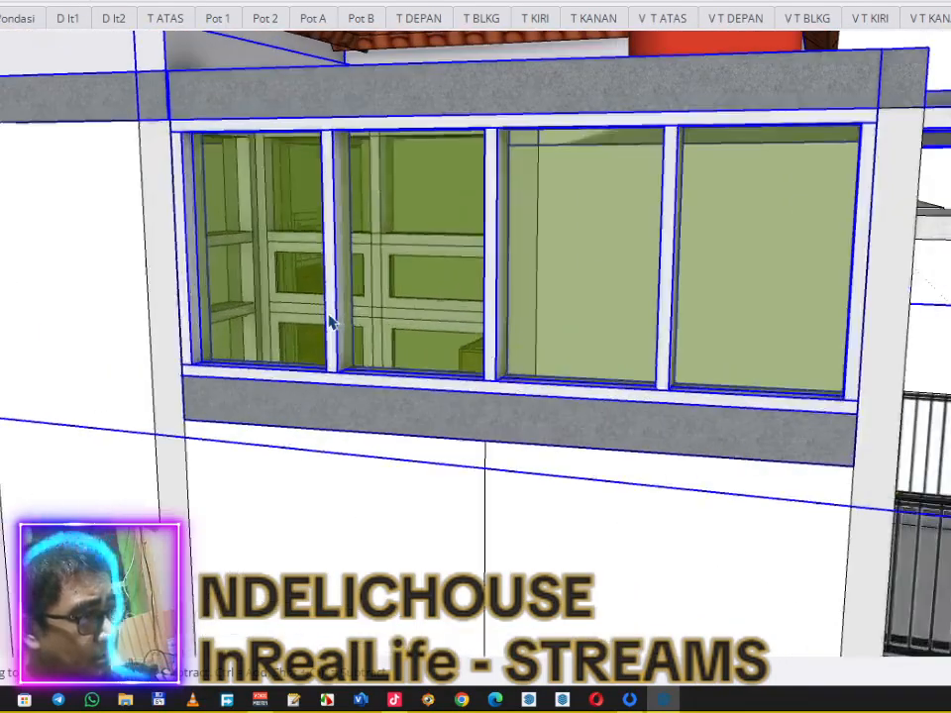
double_click(329, 323)
click(329, 323)
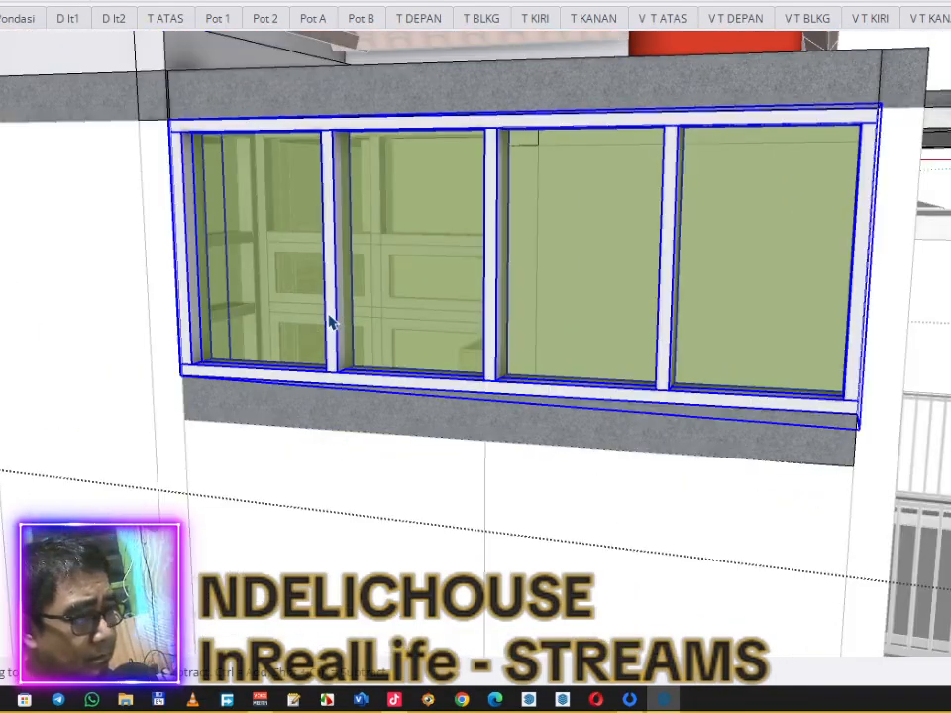
key(Delete)
key(ctrl+z)
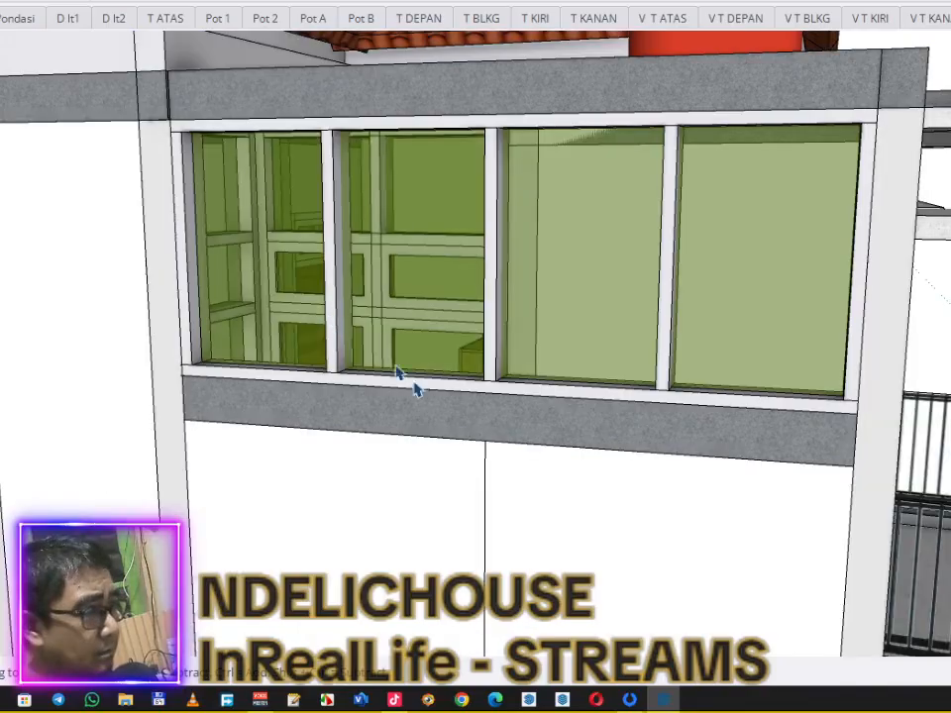
scroll(492, 357, down, 5)
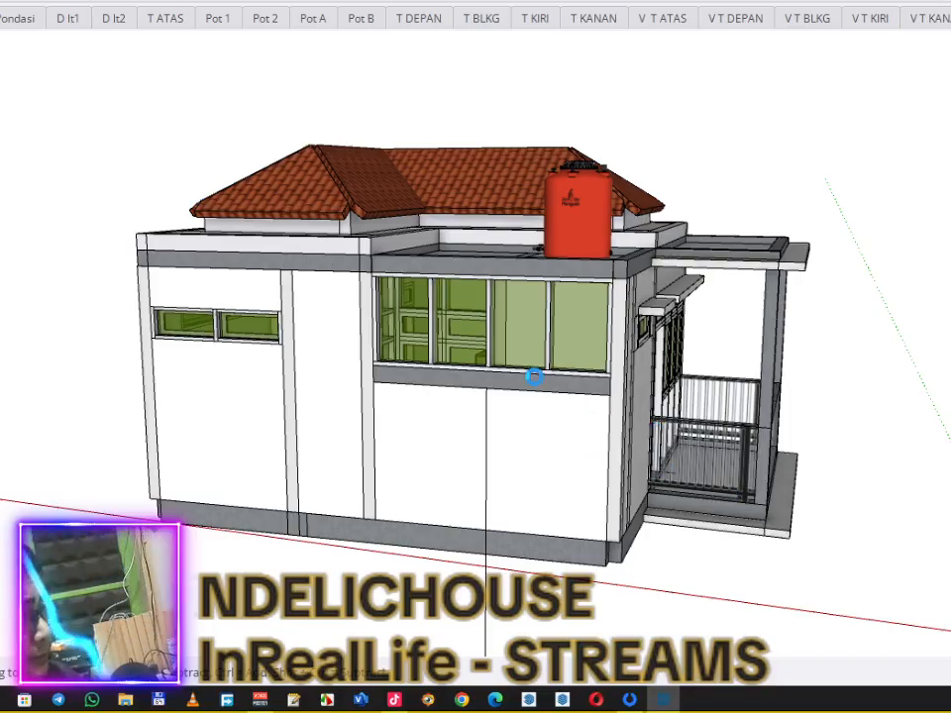
click(654, 364)
middle_drag(604, 441, 488, 412)
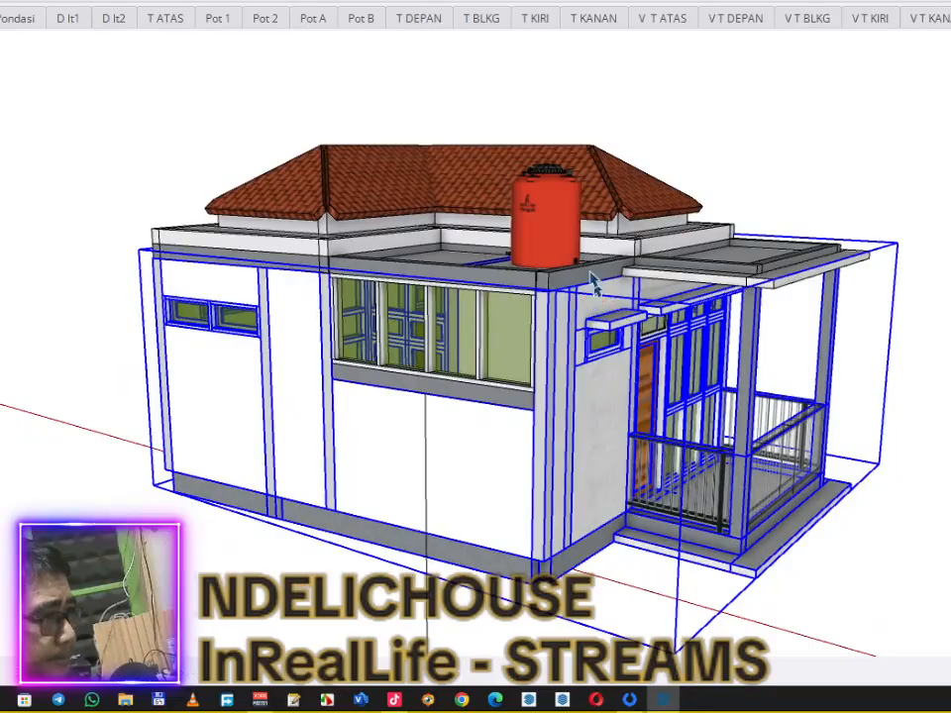
right_click(698, 145)
click(697, 195)
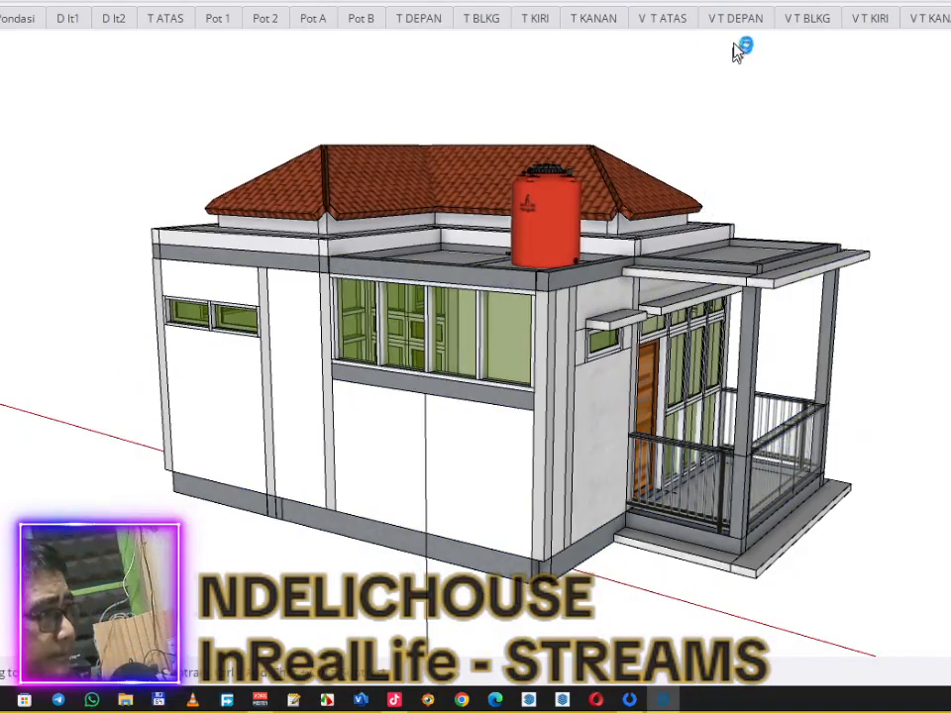
Step: Try hiding the beam component that holds the window frame and water tank, undoing it both times
right_click(559, 411)
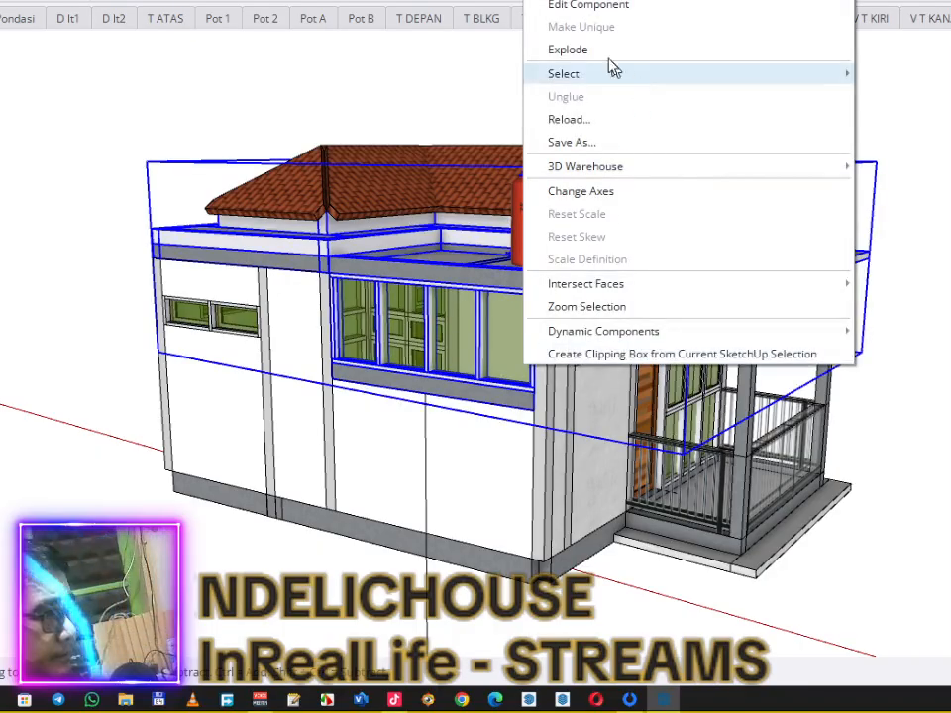
click(595, 1)
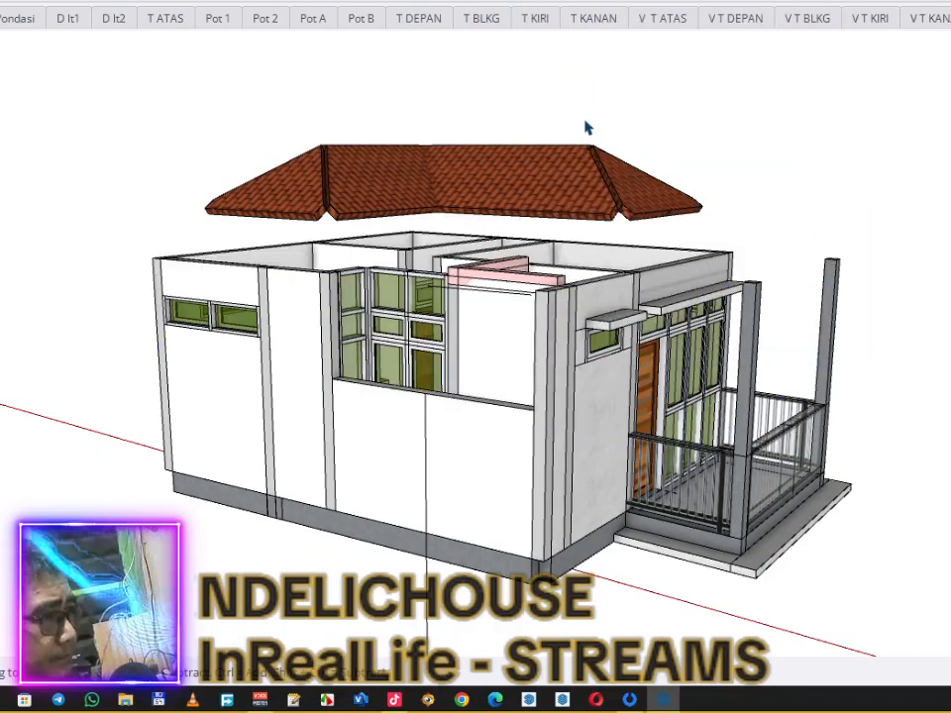
key(ctrl+z)
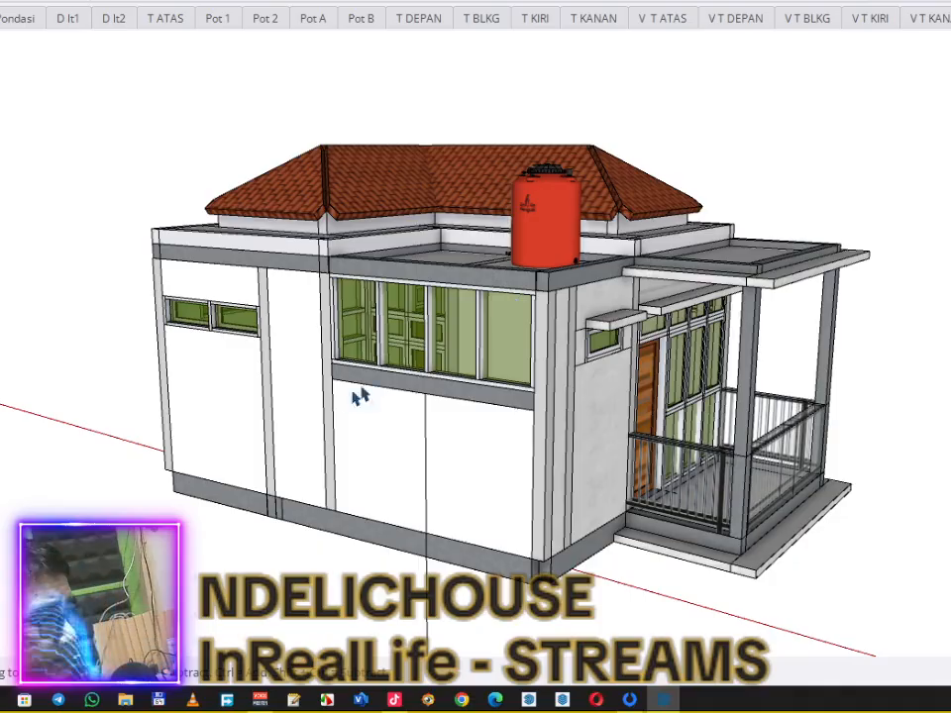
right_click(454, 314)
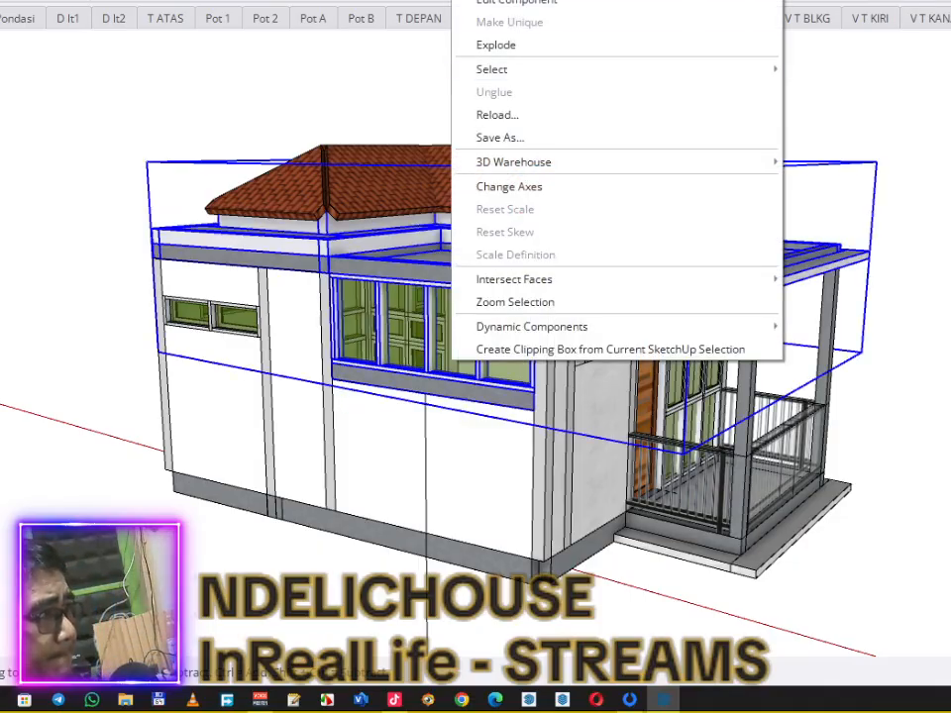
click(521, 5)
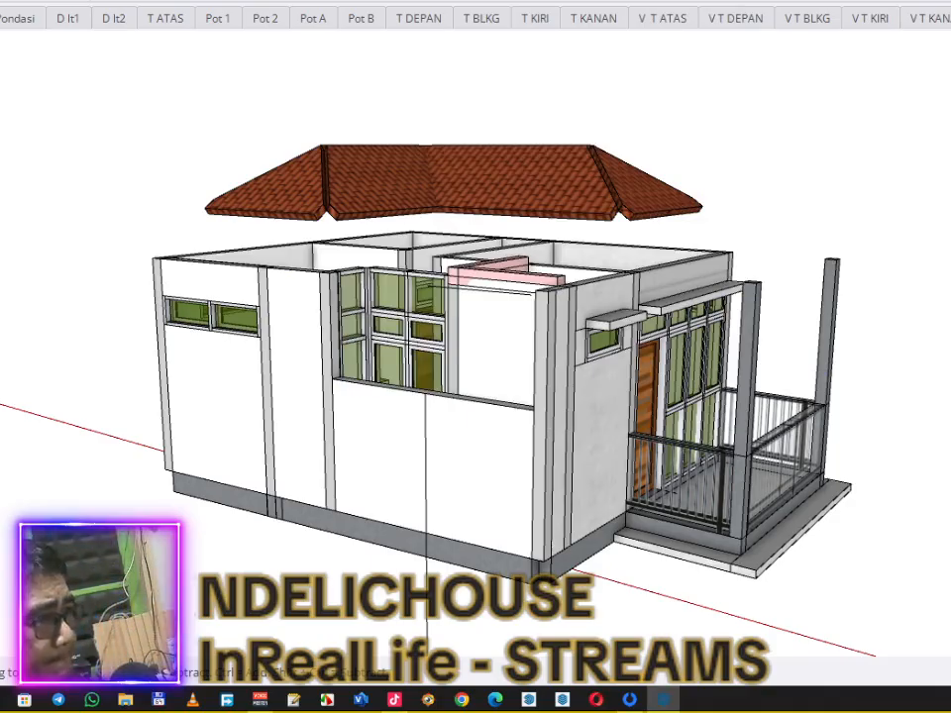
key(ctrl+z)
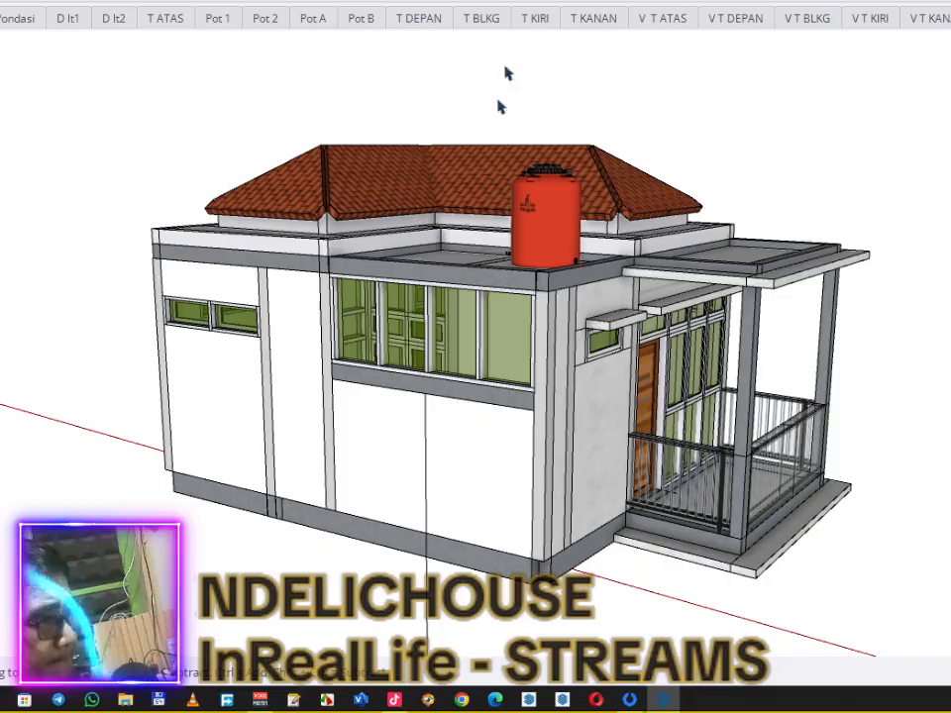
Step: Cut the grey sill beam below the side bay window from the beam component and paste it in place inside the upper-floor wall component
scroll(374, 373, up, 4)
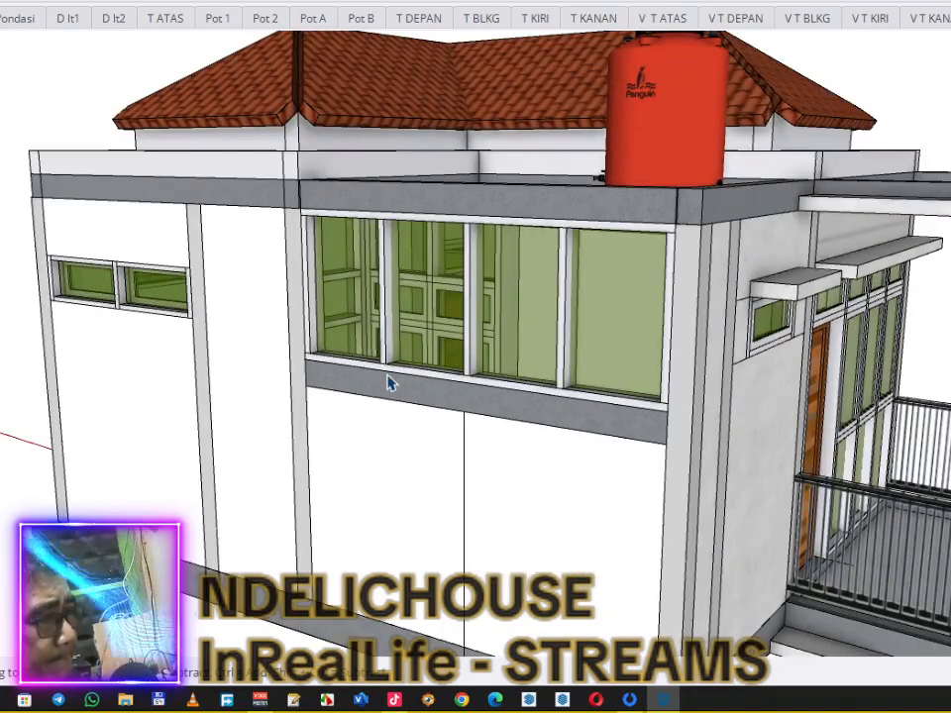
click(388, 395)
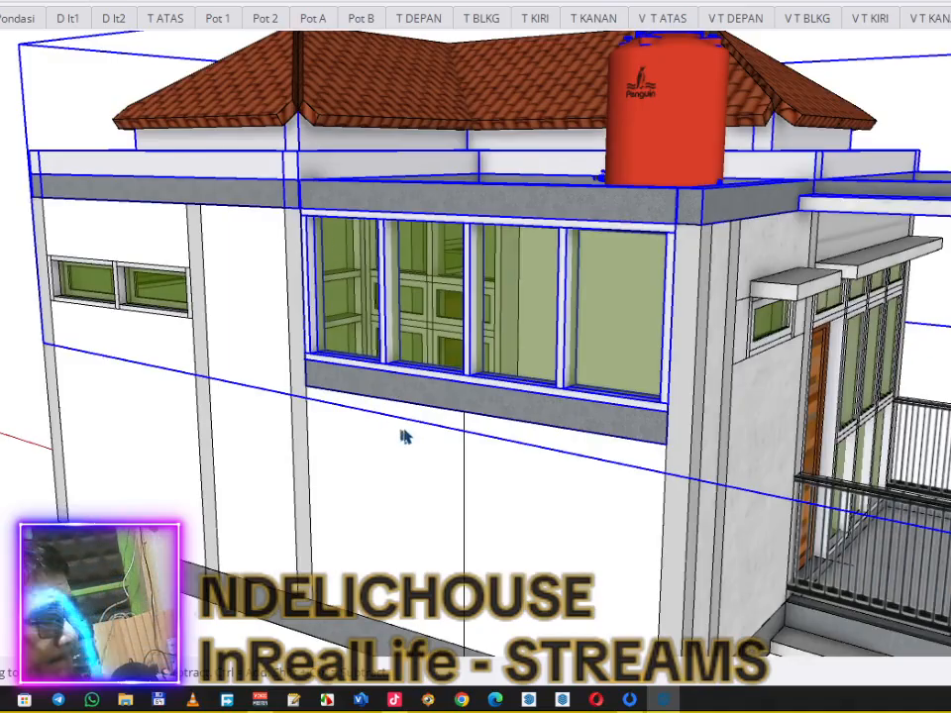
double_click(417, 403)
click(427, 400)
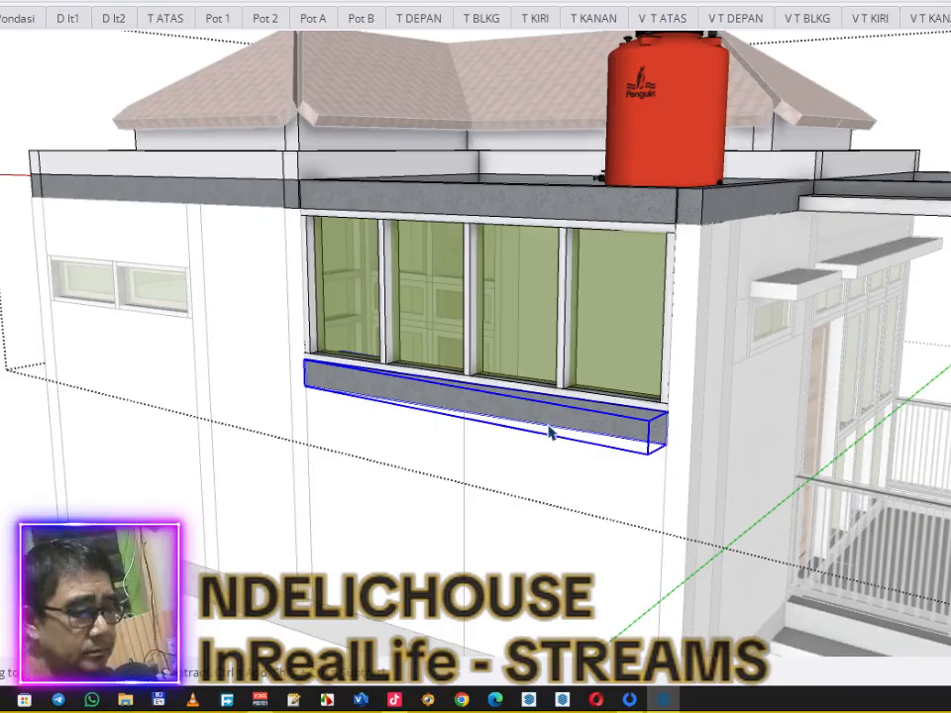
key(Delete)
double_click(470, 523)
click(475, 517)
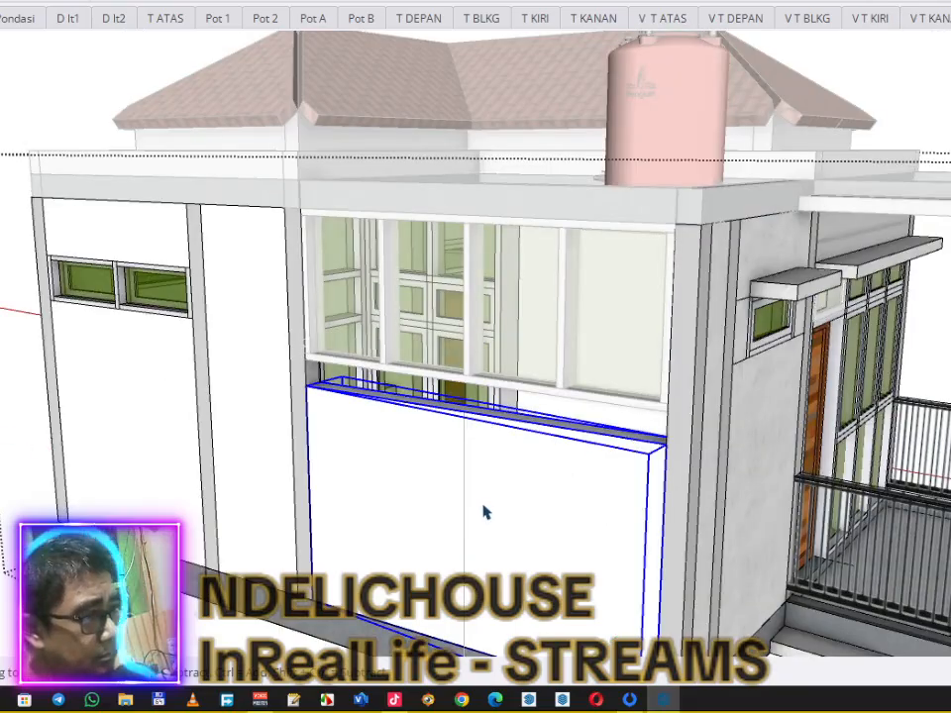
click(0, 0)
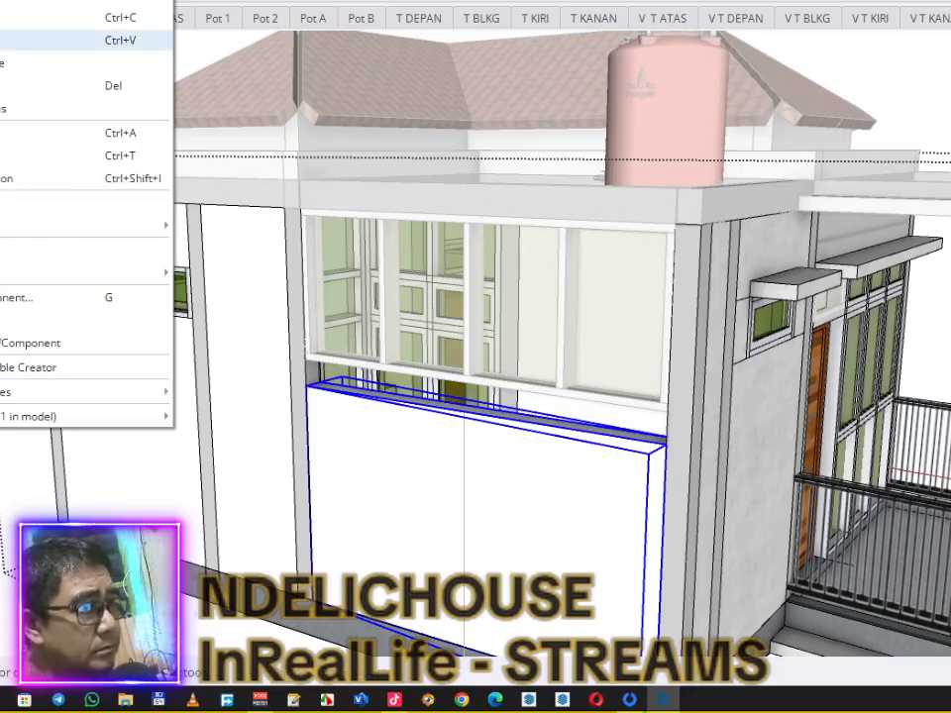
click(8, 64)
click(127, 101)
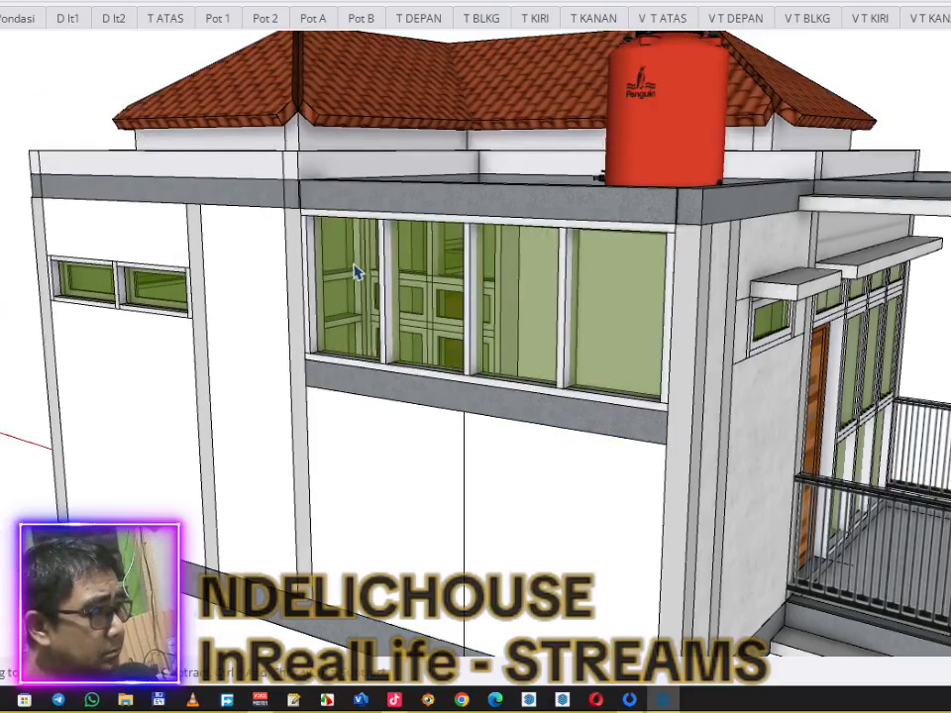
Step: Move the glazed window frame group from the beam component into the upper-floor wall component, keeping its exact position
click(387, 276)
double_click(392, 279)
click(386, 279)
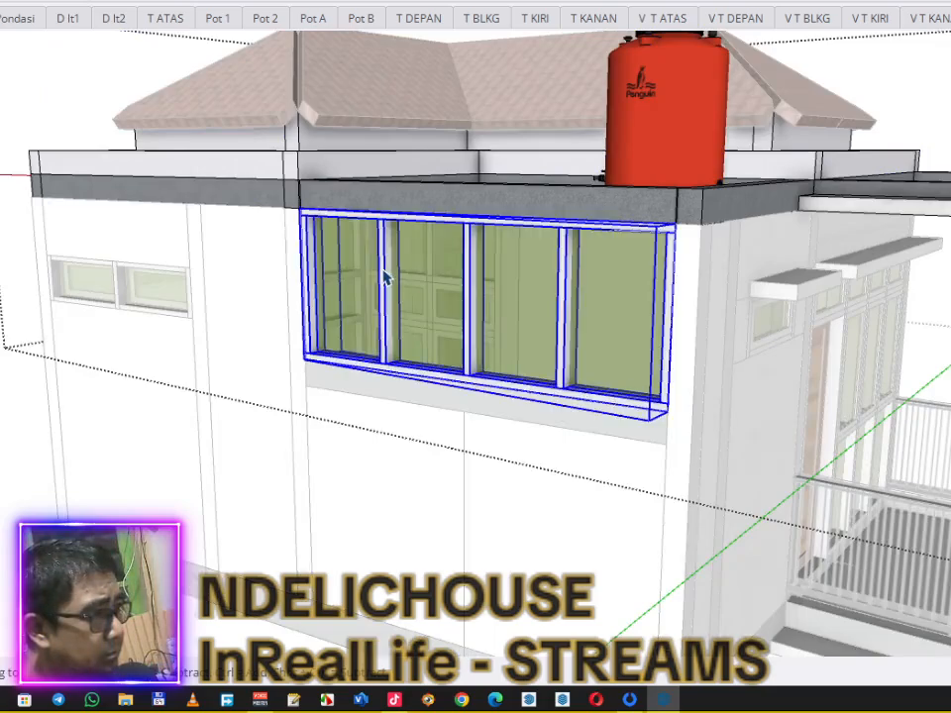
key(Delete)
key(Escape)
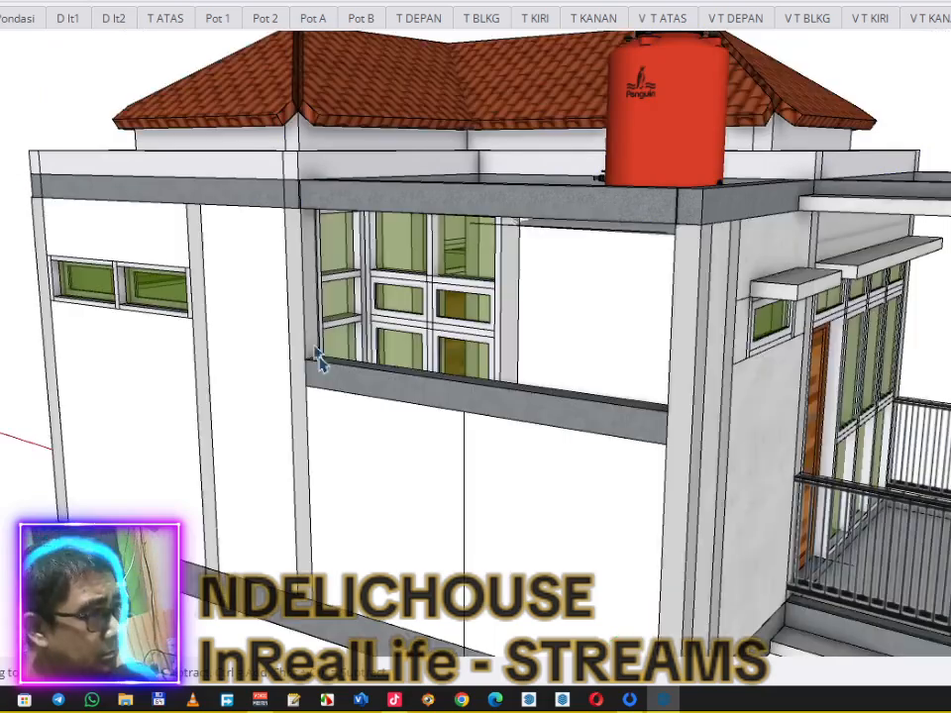
click(373, 448)
double_click(372, 448)
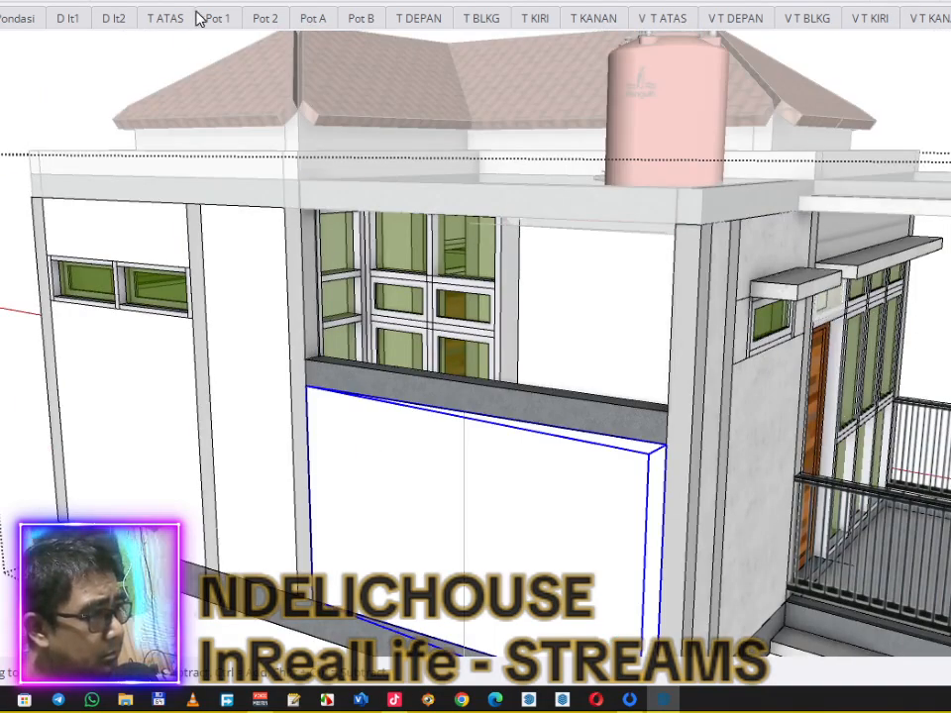
click(20, 2)
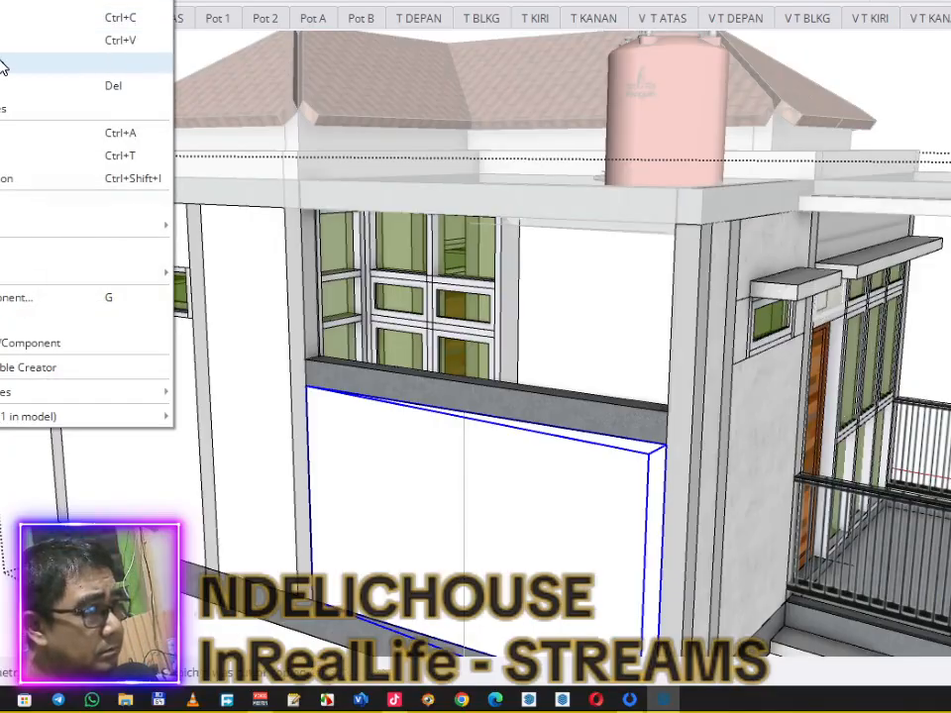
click(62, 62)
key(Escape)
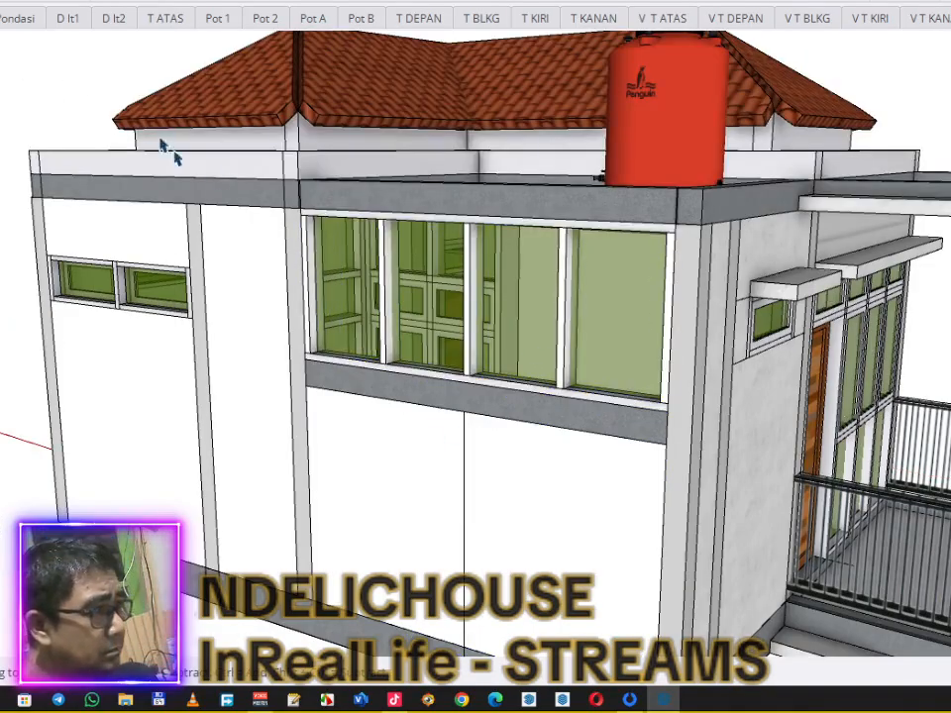
Step: Cut the small door transom window out of the beam component while the upper-floor wall component is temporarily hidden
click(547, 246)
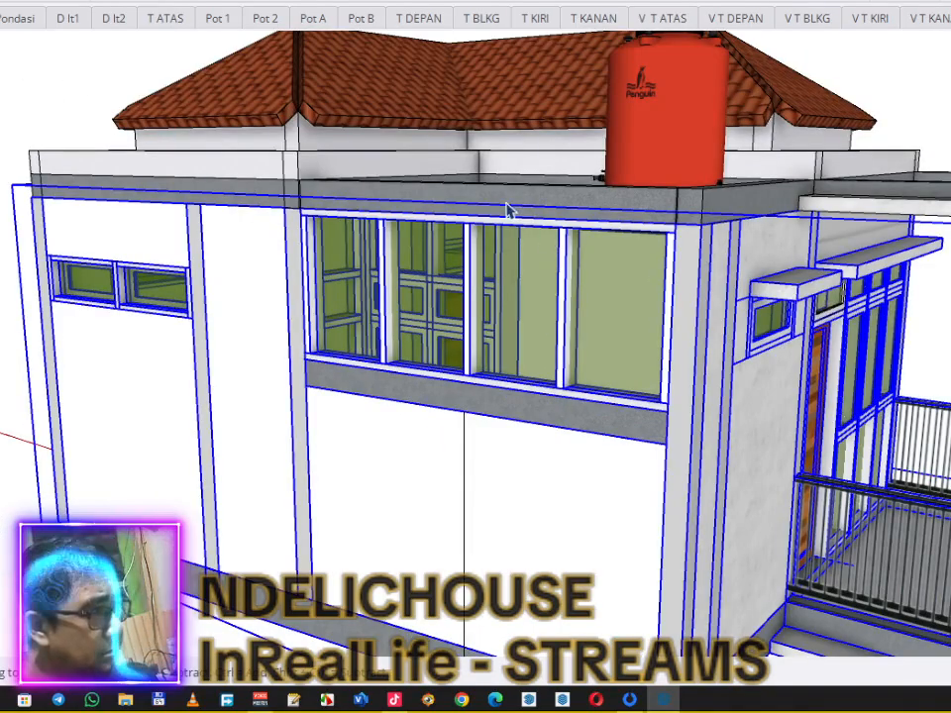
right_click(553, 272)
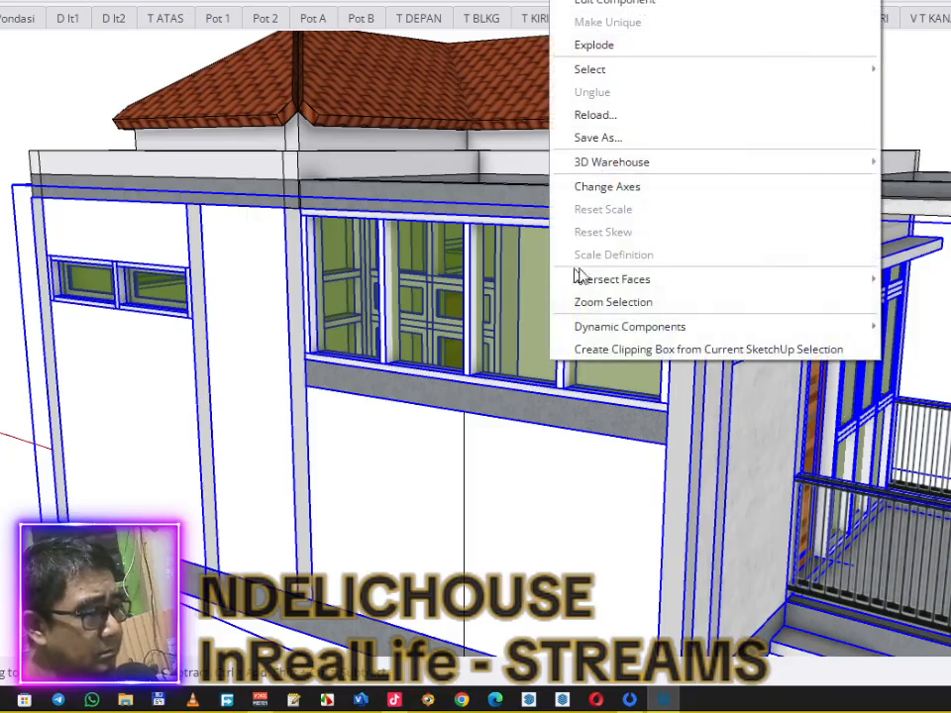
click(616, 0)
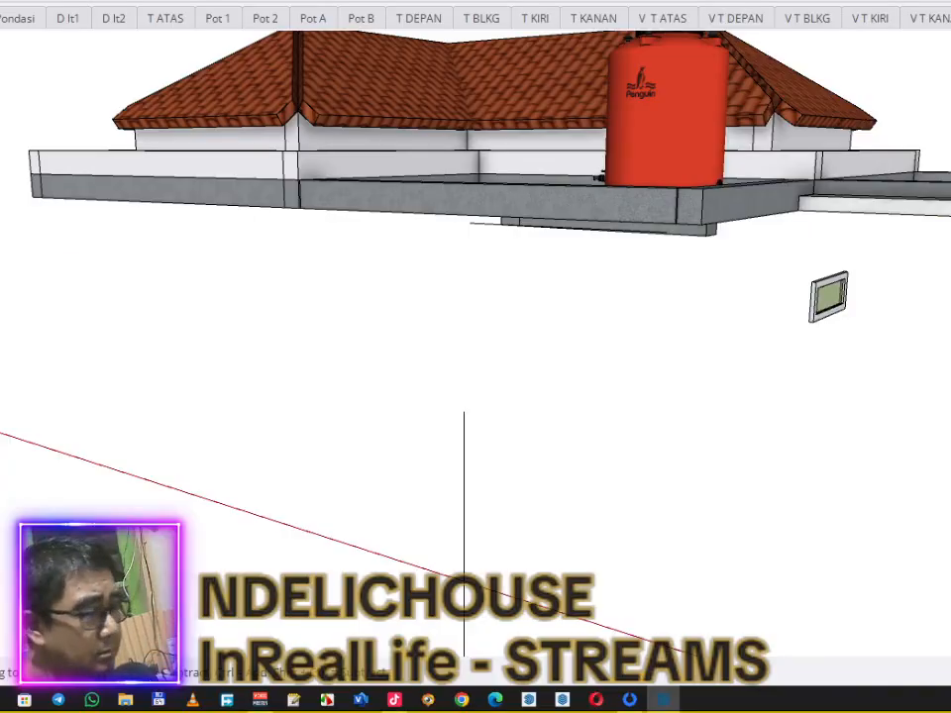
key(ctrl+z)
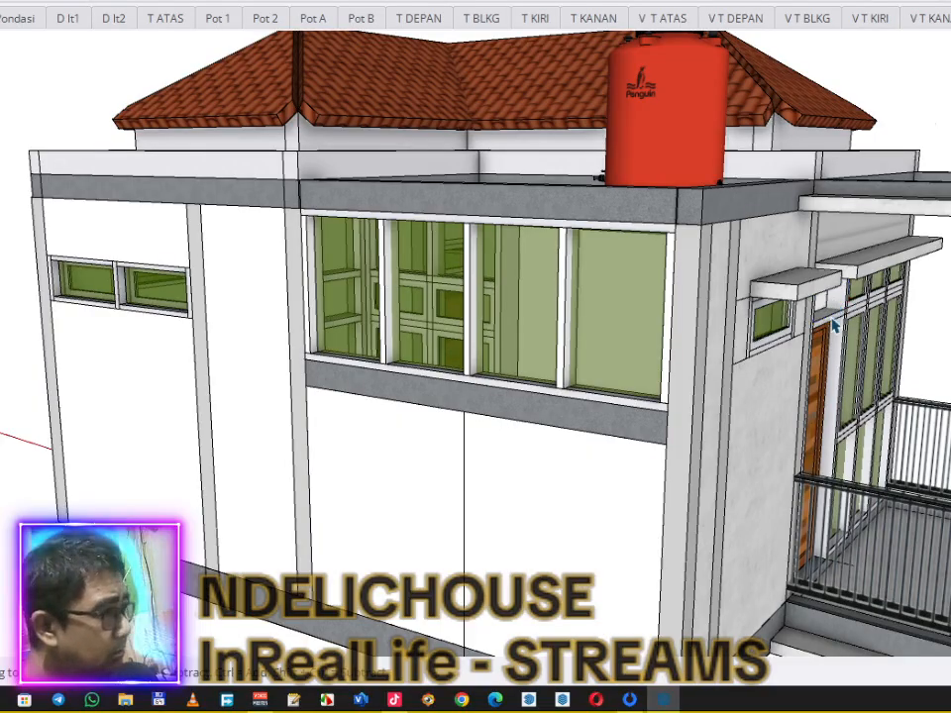
Step: Paste the transom window in place above the balcony door, inside the door and window frame group of the upper-floor wall component
scroll(836, 308, up, 4)
double_click(735, 341)
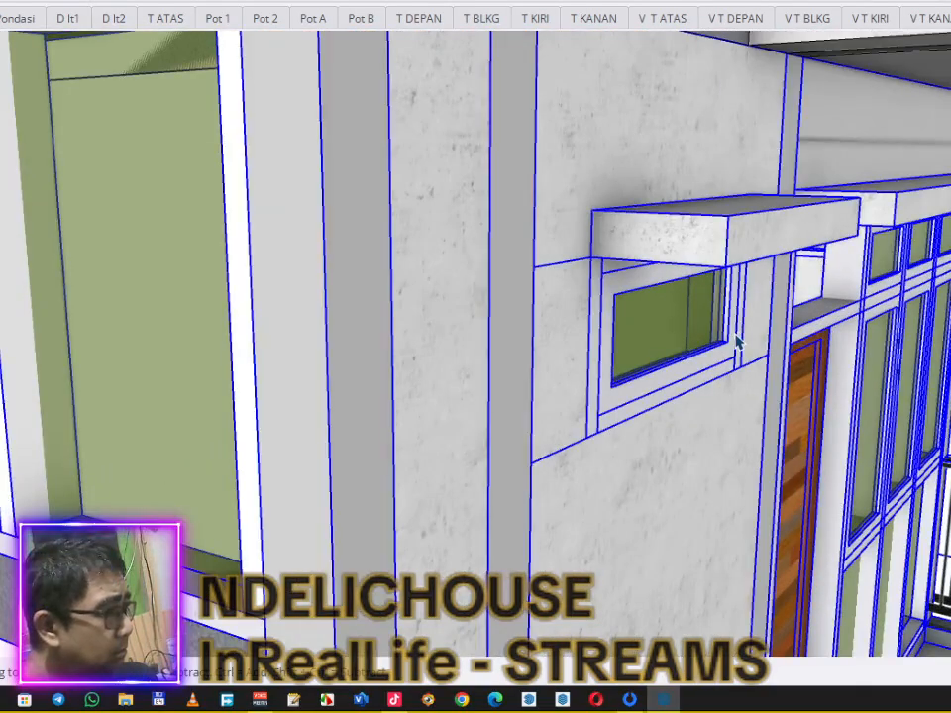
click(735, 348)
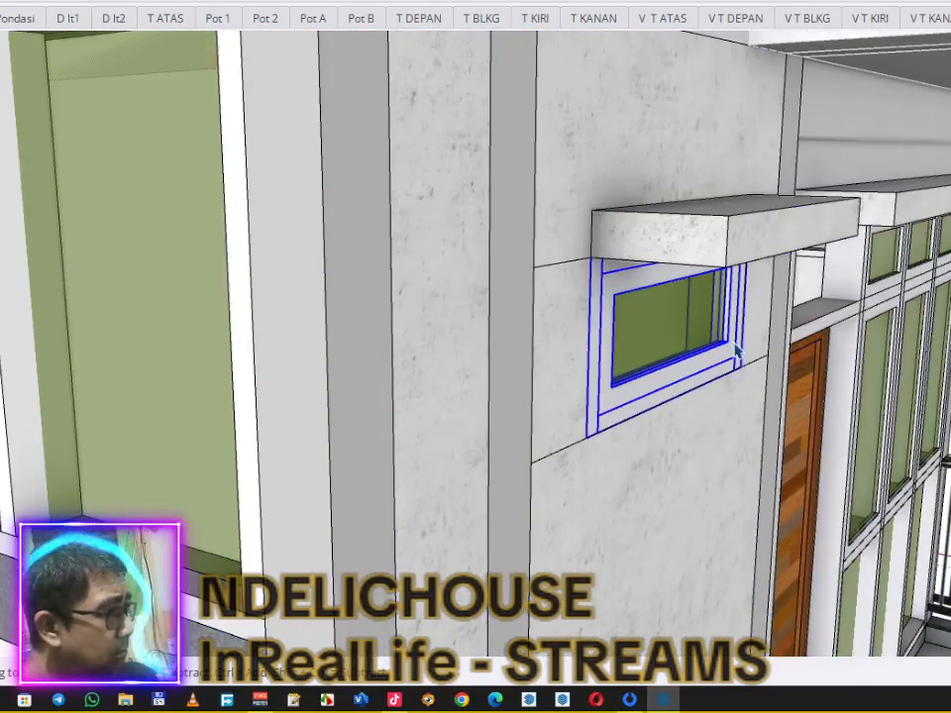
click(854, 304)
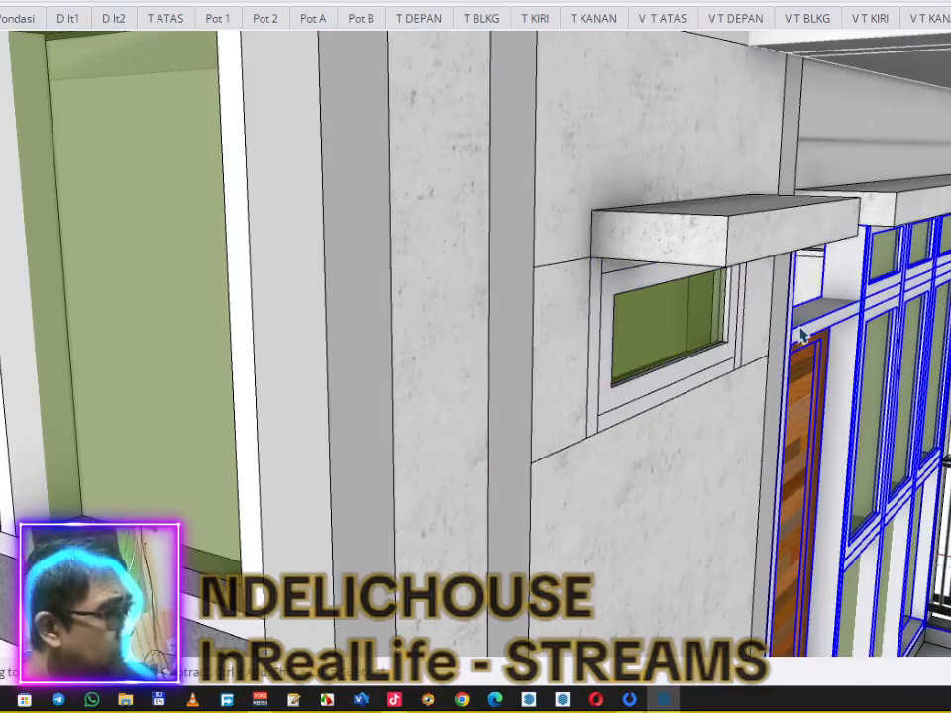
click(722, 360)
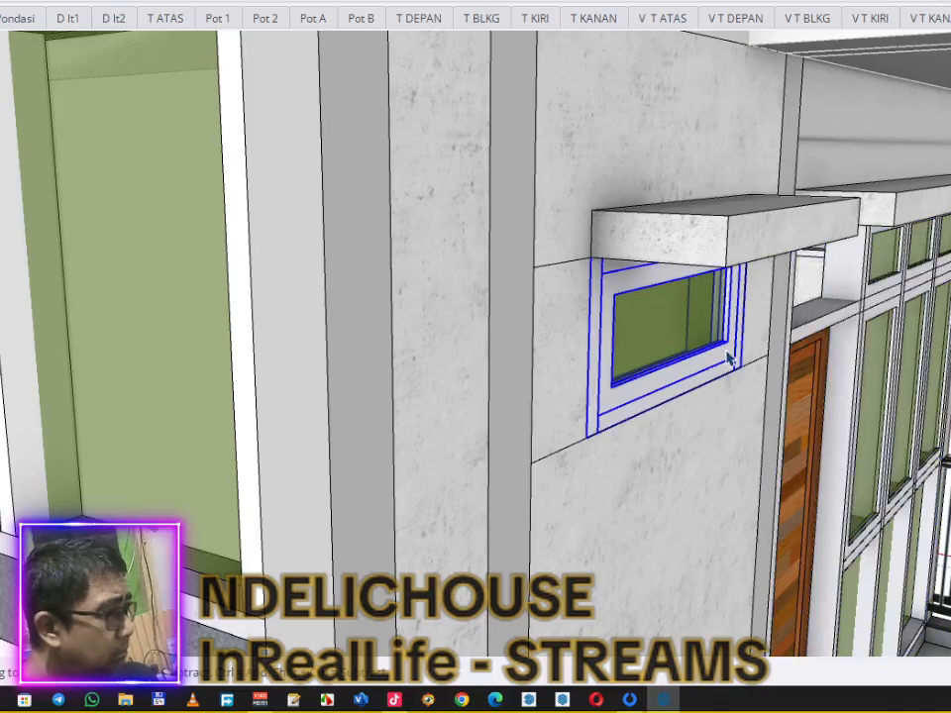
double_click(838, 312)
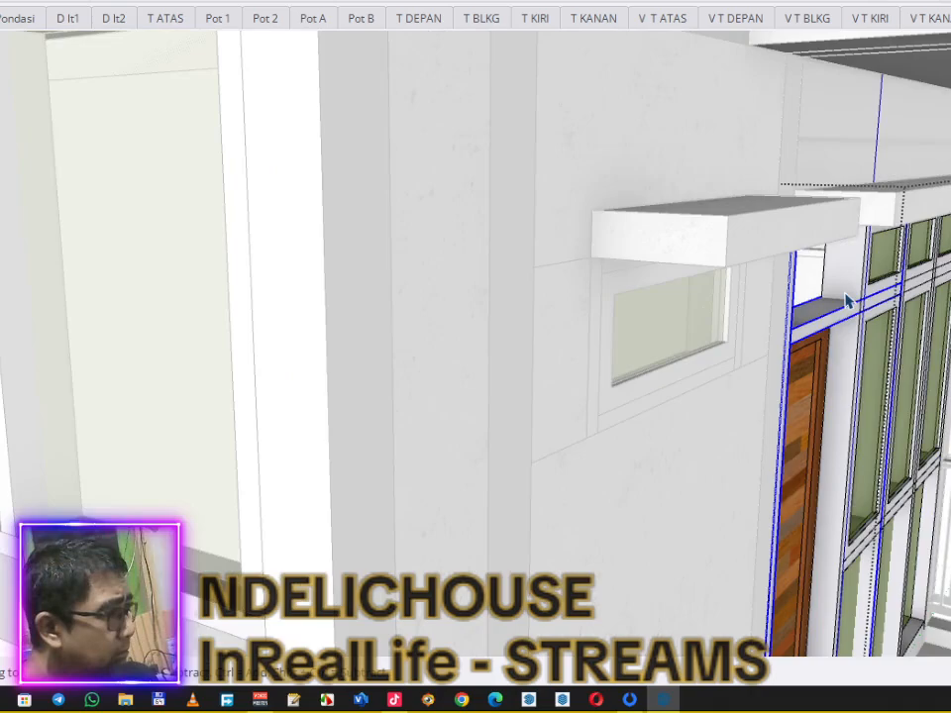
double_click(847, 302)
click(830, 314)
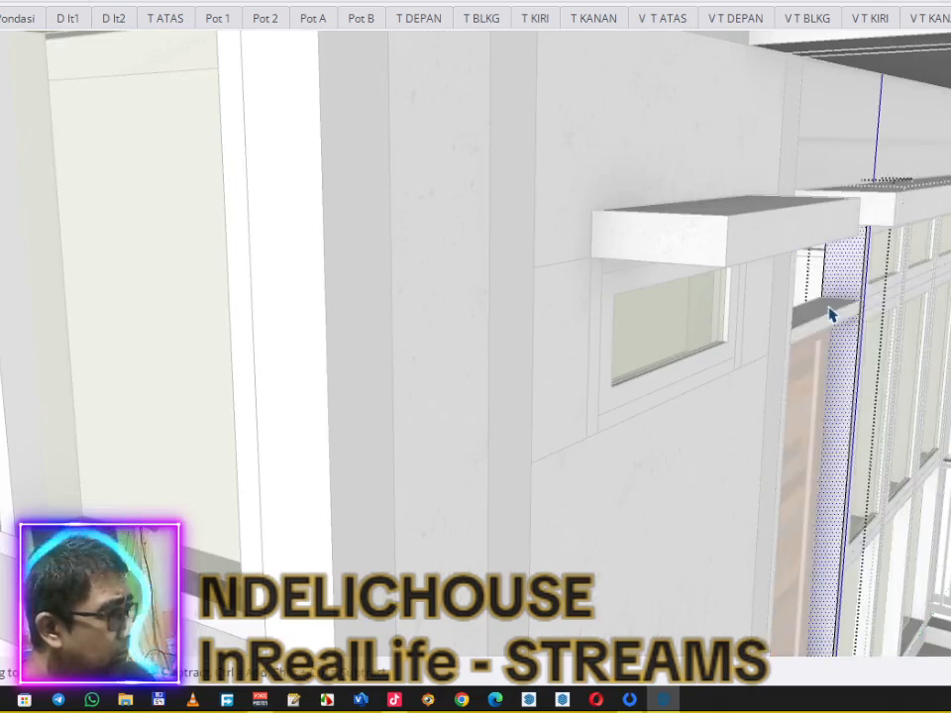
key(Escape)
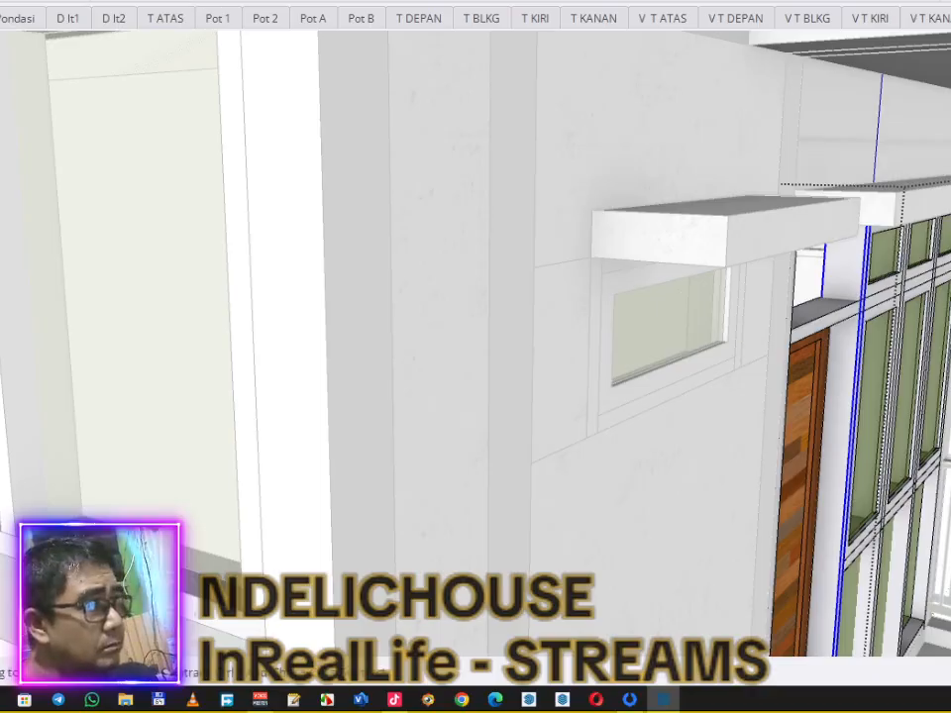
click(2, 2)
click(4, 64)
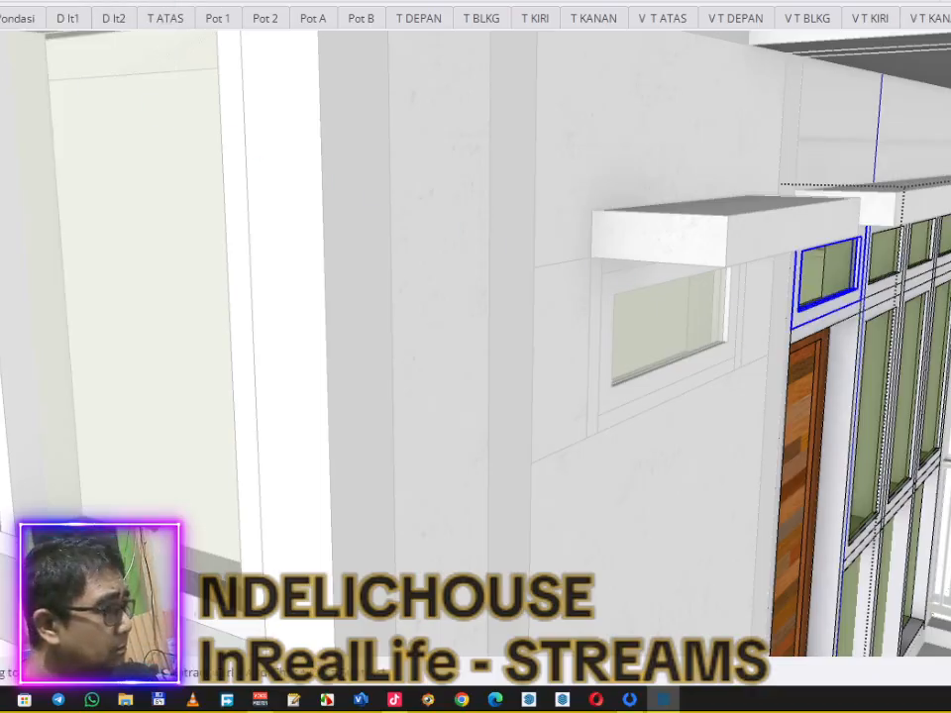
scroll(768, 242, down, 5)
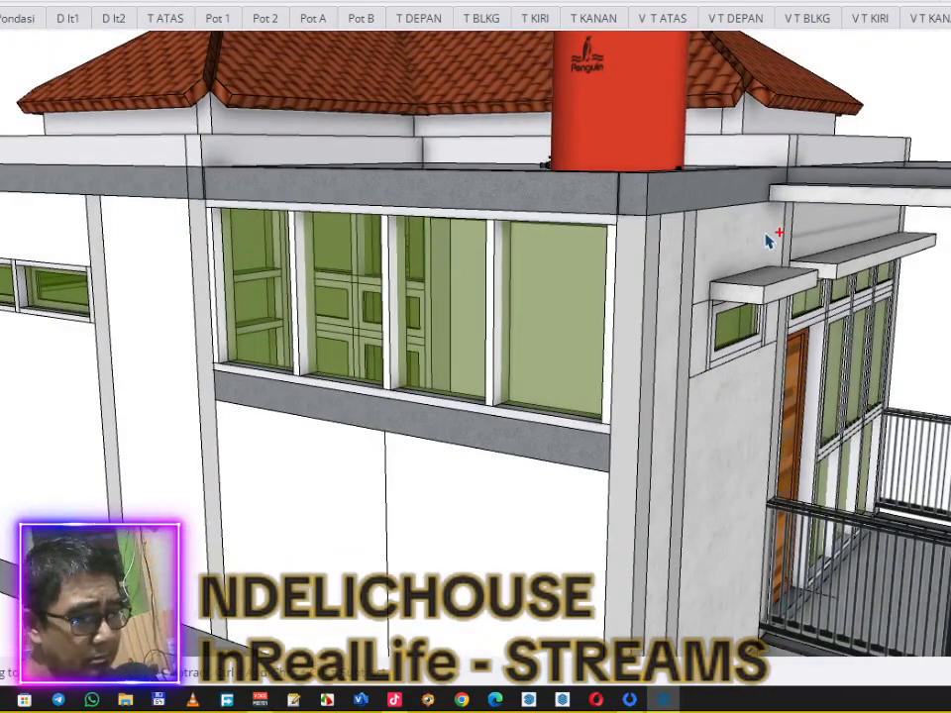
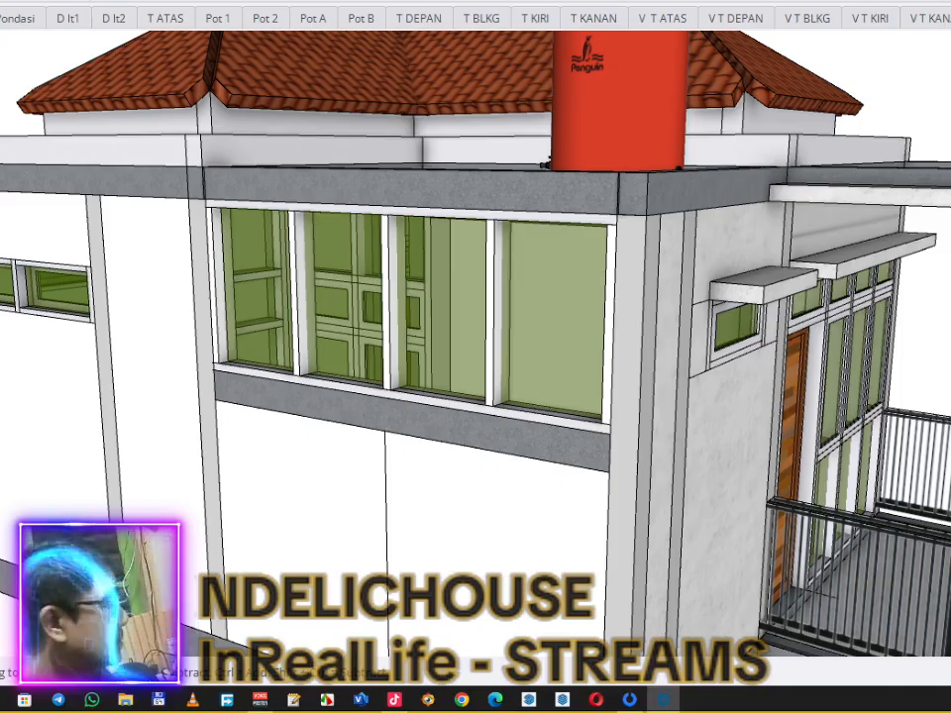
Step: Turn on the display of hidden objects and unhide the ground floor below the upper storey
click(829, 13)
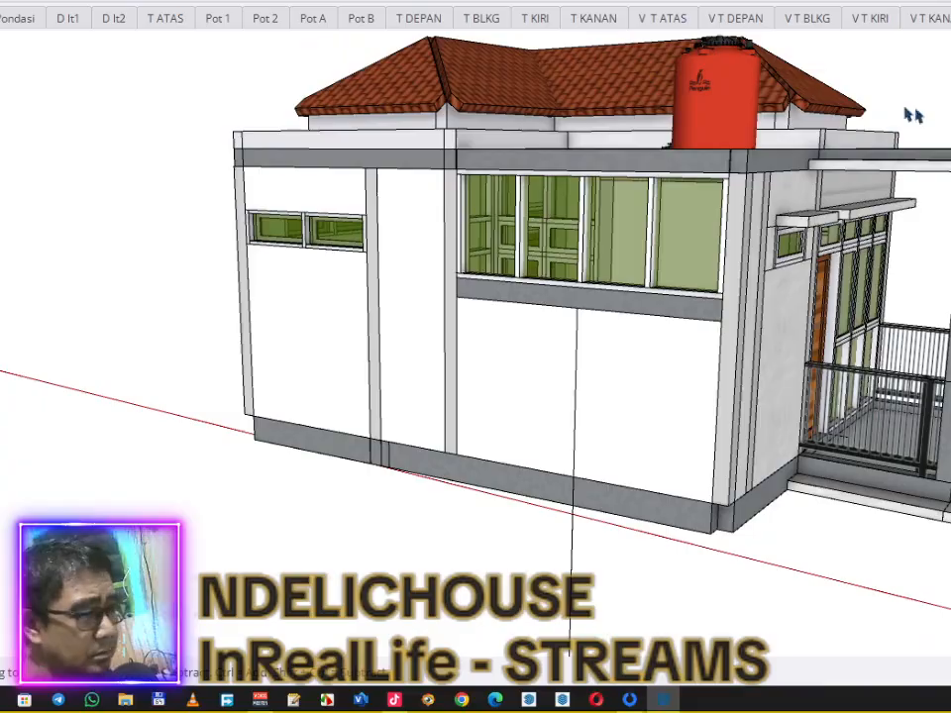
mouse_move(834, 219)
middle_down()
mouse_move(716, 330)
mouse_move(556, 316)
mouse_move(611, 333)
mouse_move(648, 431)
middle_up()
scroll(648, 431, down, 5)
scroll(618, 525, up, 3)
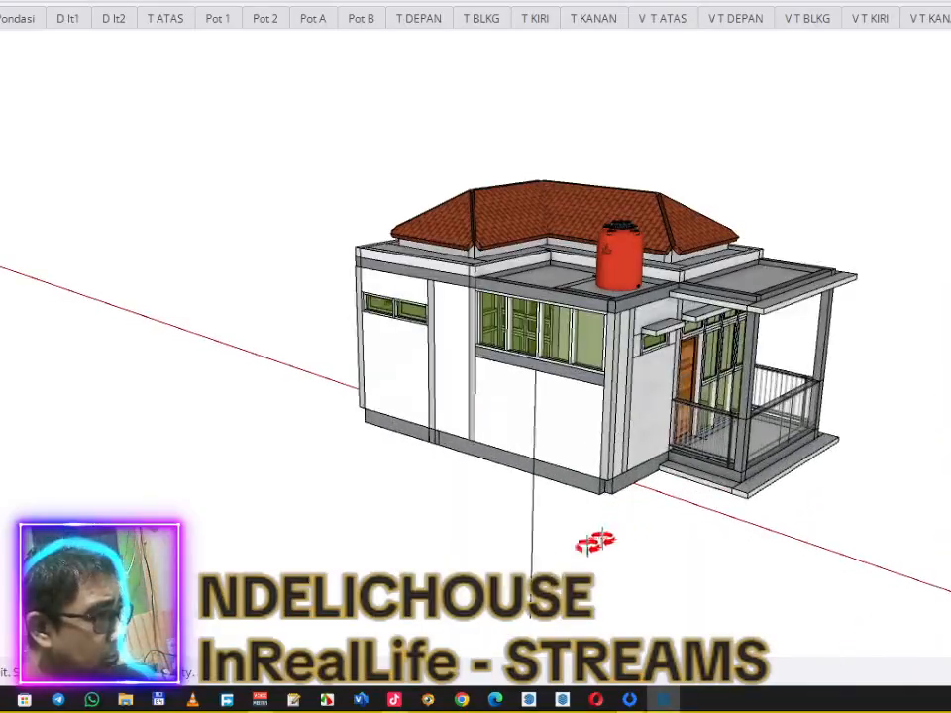
key(space)
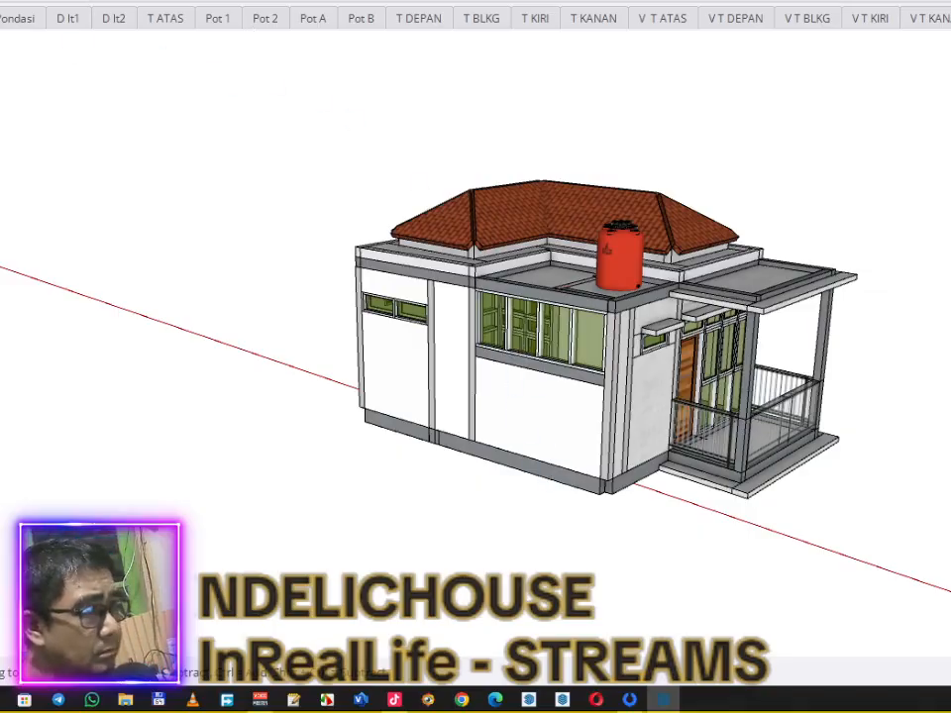
click(2, 2)
click(204, 140)
key(u)
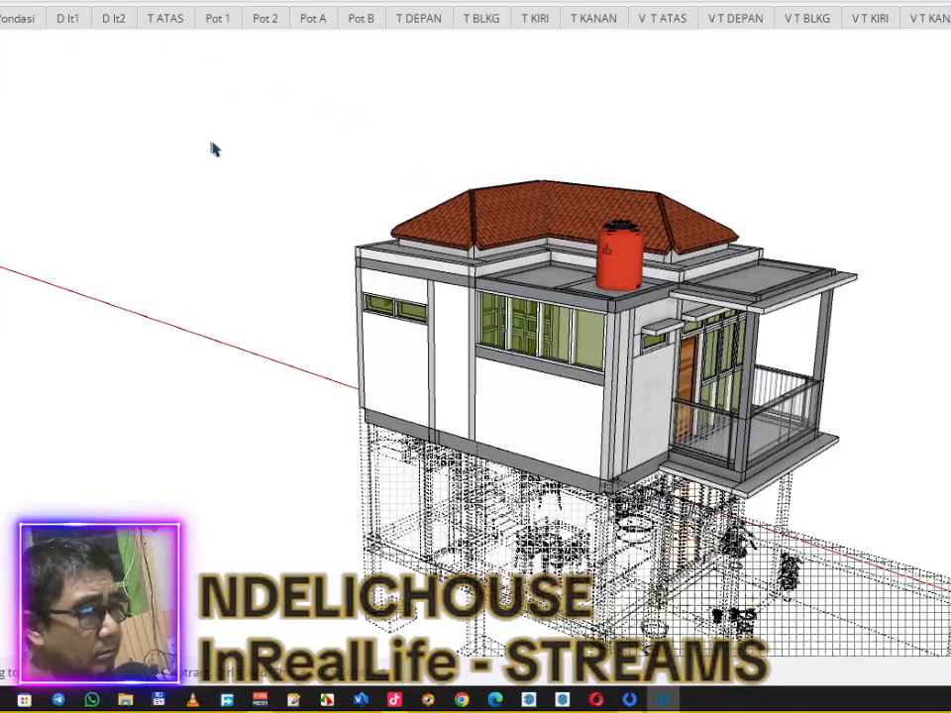
right_click(342, 389)
click(505, 76)
click(271, 164)
Step: Unhide the foundation footings and their column stubs beneath the ground floor
scroll(385, 447, down, 2)
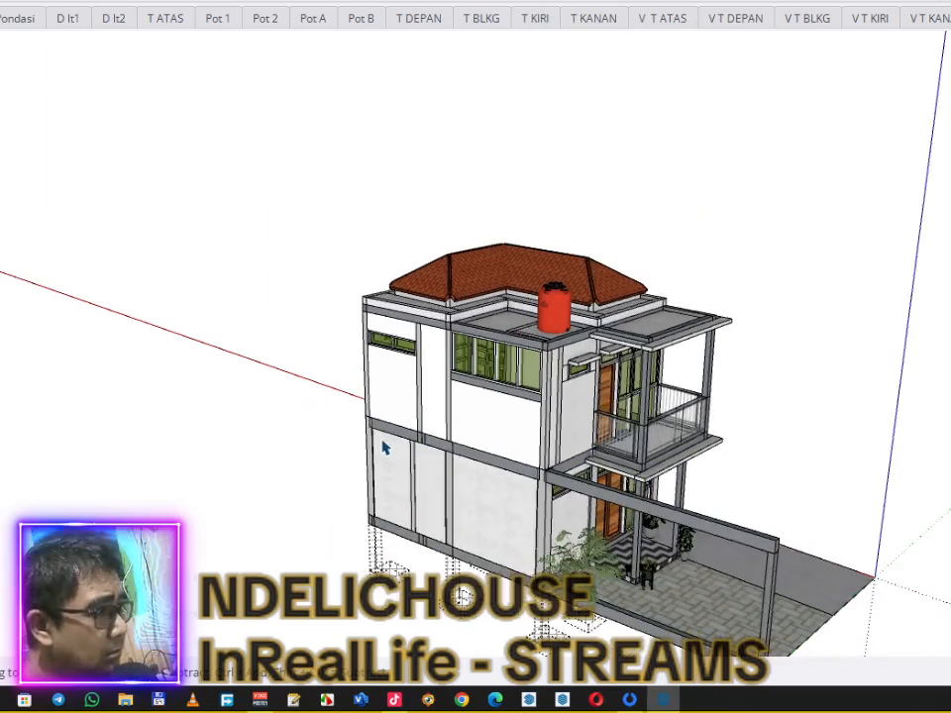
scroll(385, 447, down, 1)
scroll(416, 301, up, 6)
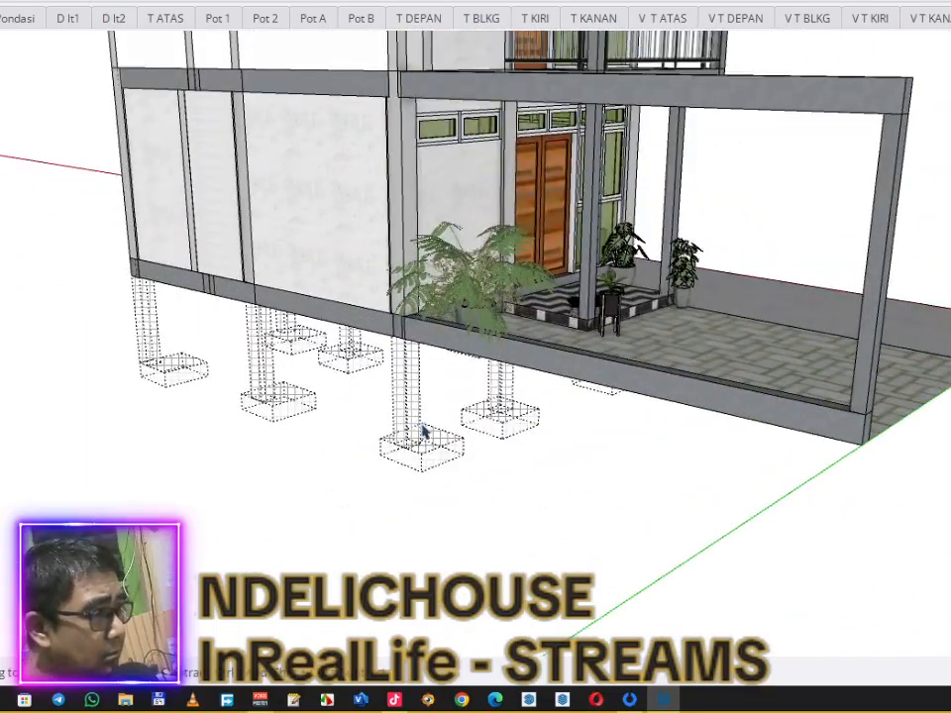
right_click(423, 429)
click(495, 6)
click(25, 316)
Step: Inspect the separate tie beam and plant groups inside the ground-floor component, and leave the component
click(414, 354)
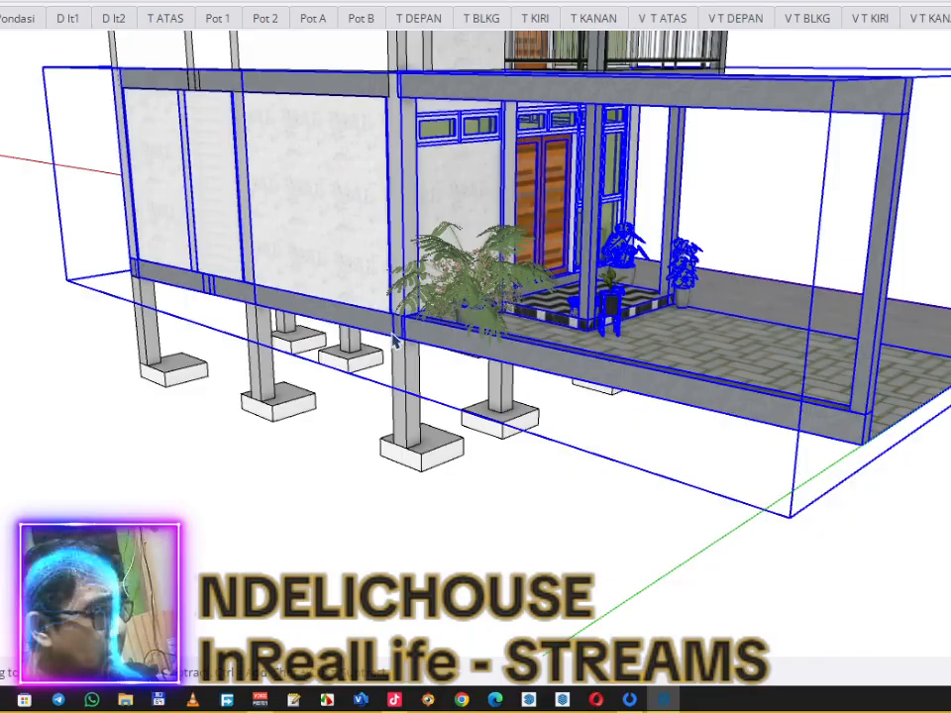
double_click(395, 340)
click(387, 336)
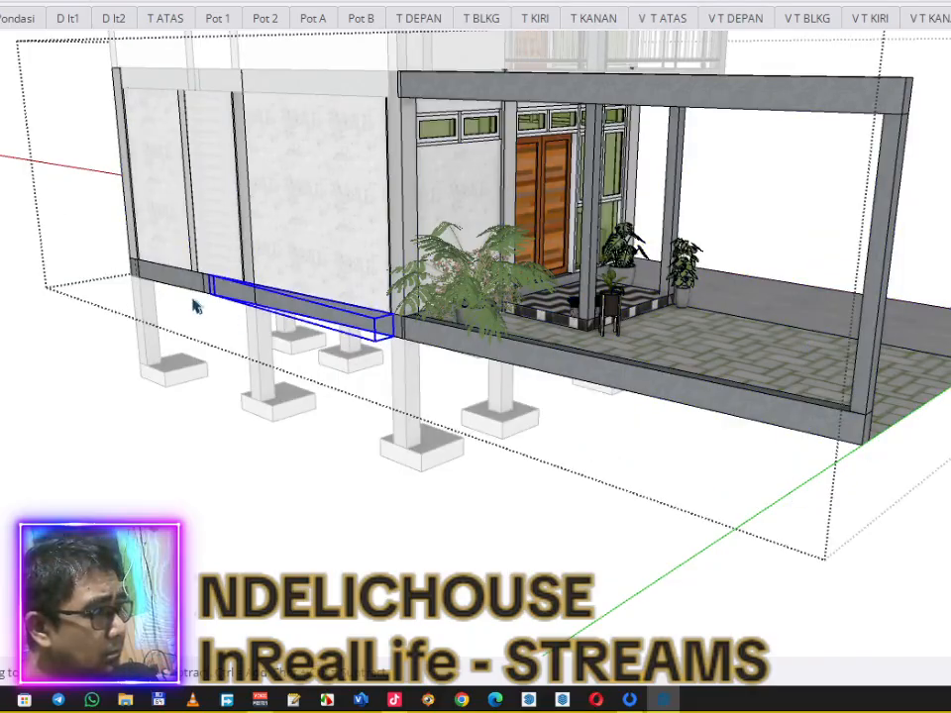
click(185, 290)
click(472, 340)
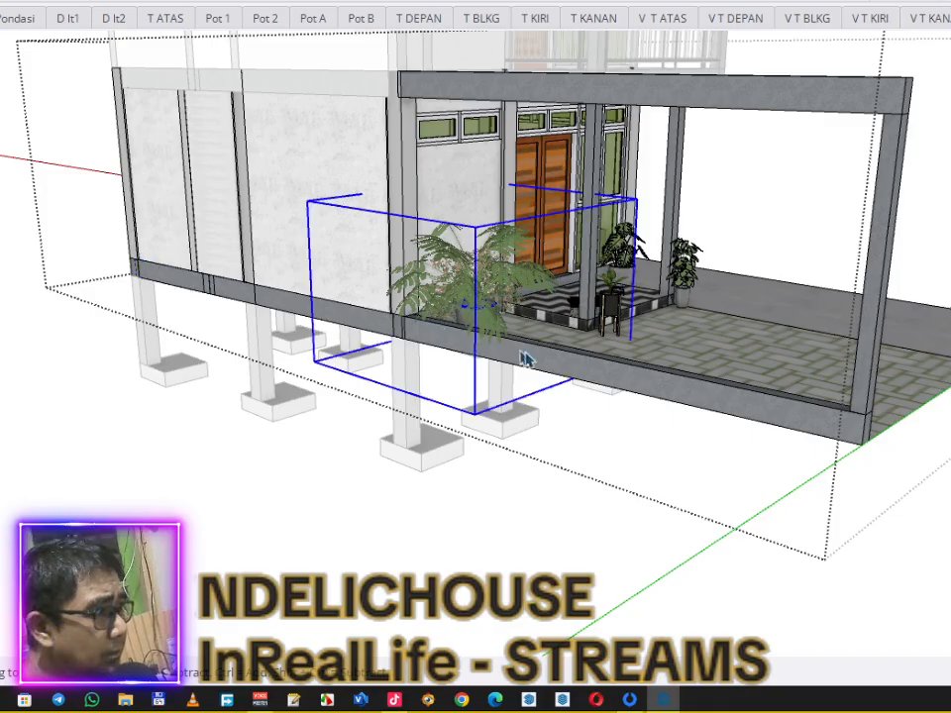
click(624, 472)
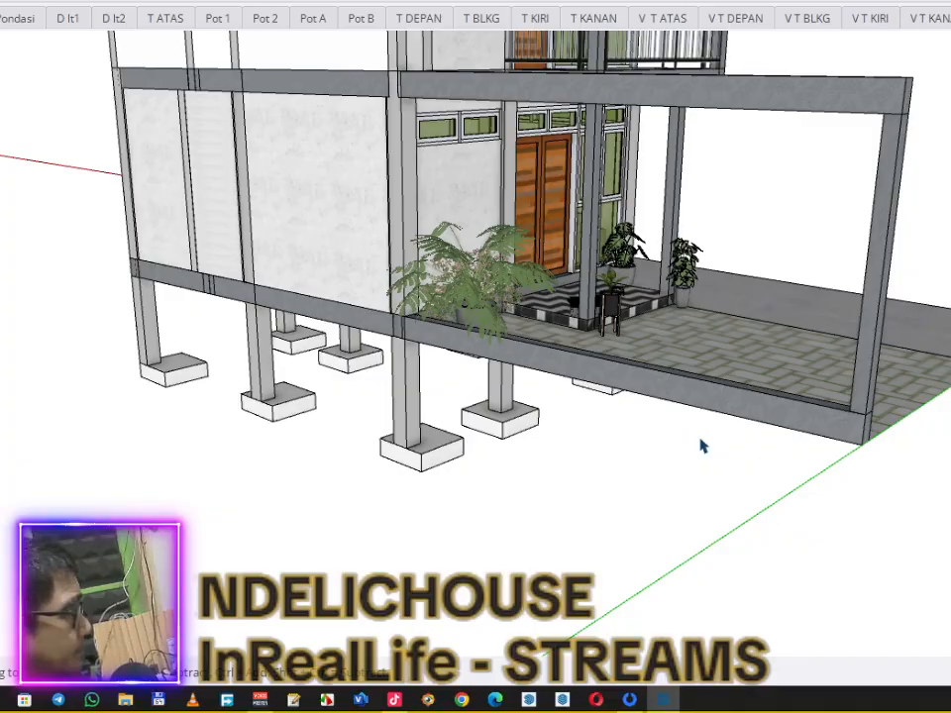
Step: Try displaying the hidden geometry around the ground floor and foundation, and turn it off again
mouse_move(701, 508)
middle_down()
mouse_move(654, 544)
mouse_move(600, 476)
mouse_move(344, 408)
mouse_move(626, 355)
mouse_move(613, 282)
mouse_move(652, 311)
mouse_move(654, 336)
middle_up()
scroll(652, 311, up, 1)
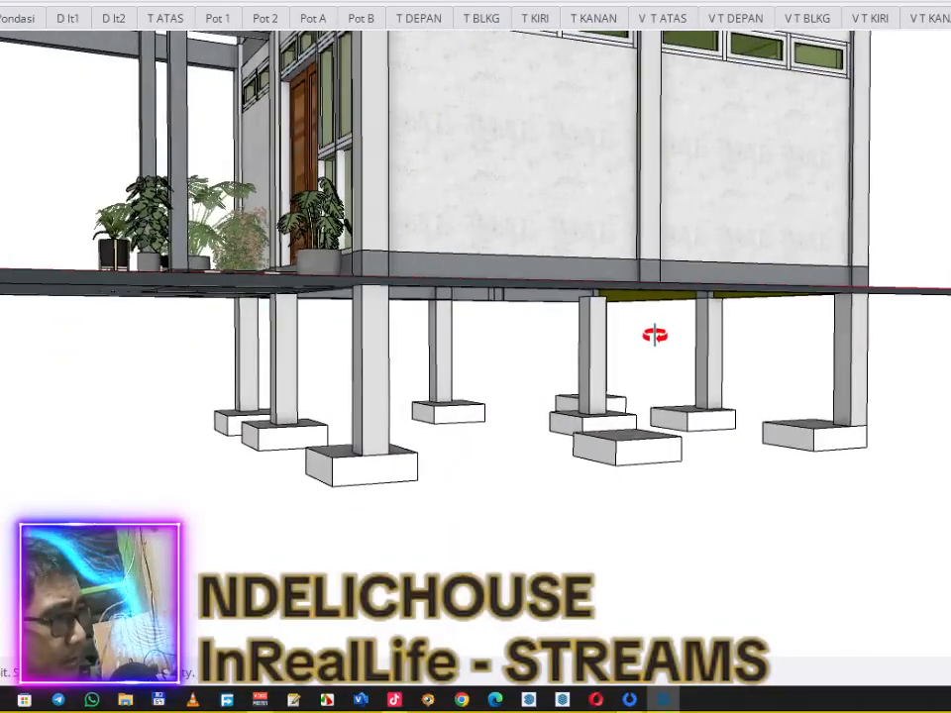
scroll(669, 336, up, 2)
click(2, 2)
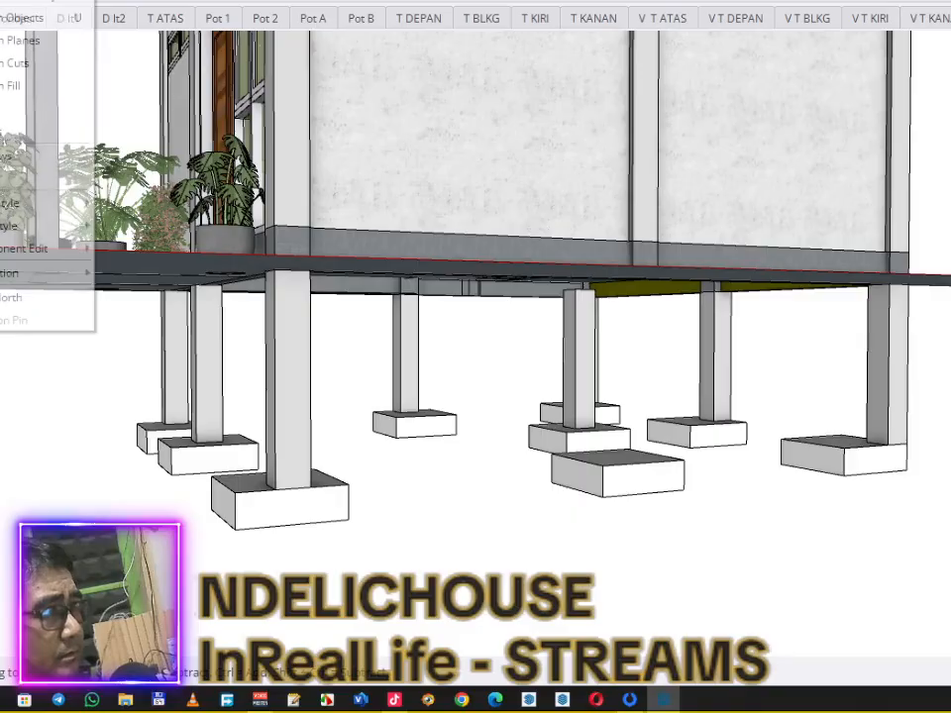
click(12, 22)
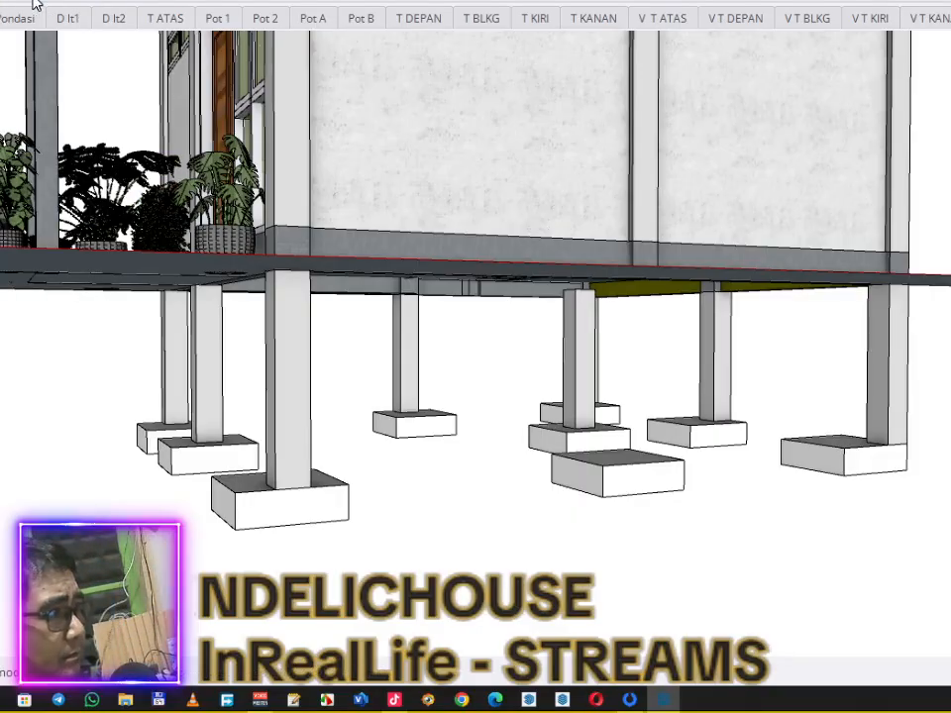
click(29, 3)
click(20, 17)
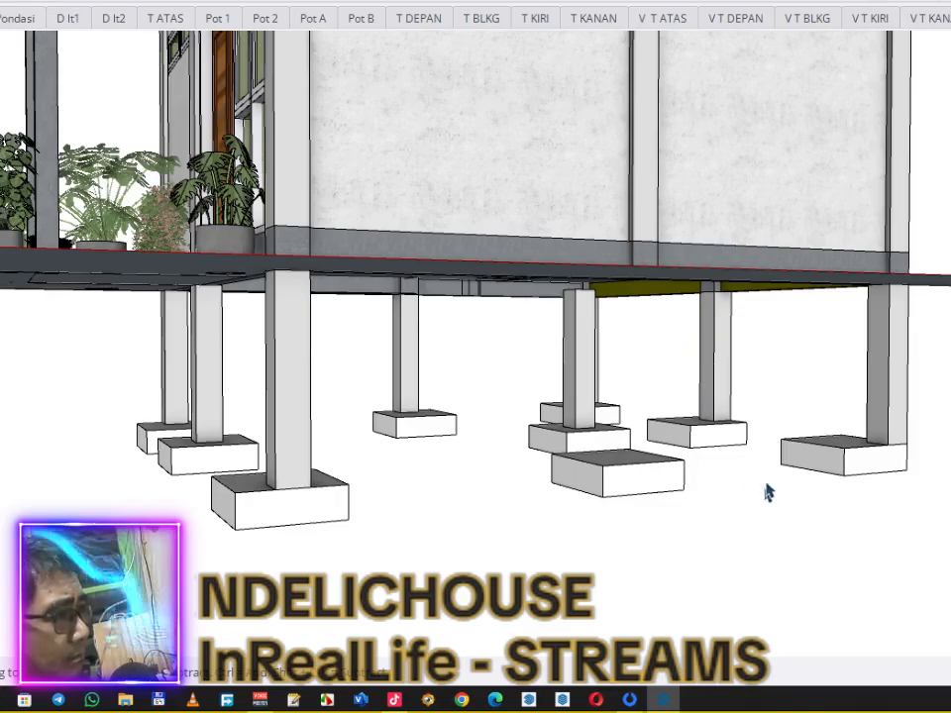
Step: Inside the foundation component, copy the corner column stub onto the bare footing beneath the middle column of the side wall
mouse_move(722, 425)
middle_down()
mouse_move(771, 501)
mouse_move(751, 470)
mouse_move(737, 393)
mouse_move(703, 363)
middle_up()
shift+middle_drag(711, 337, 700, 402)
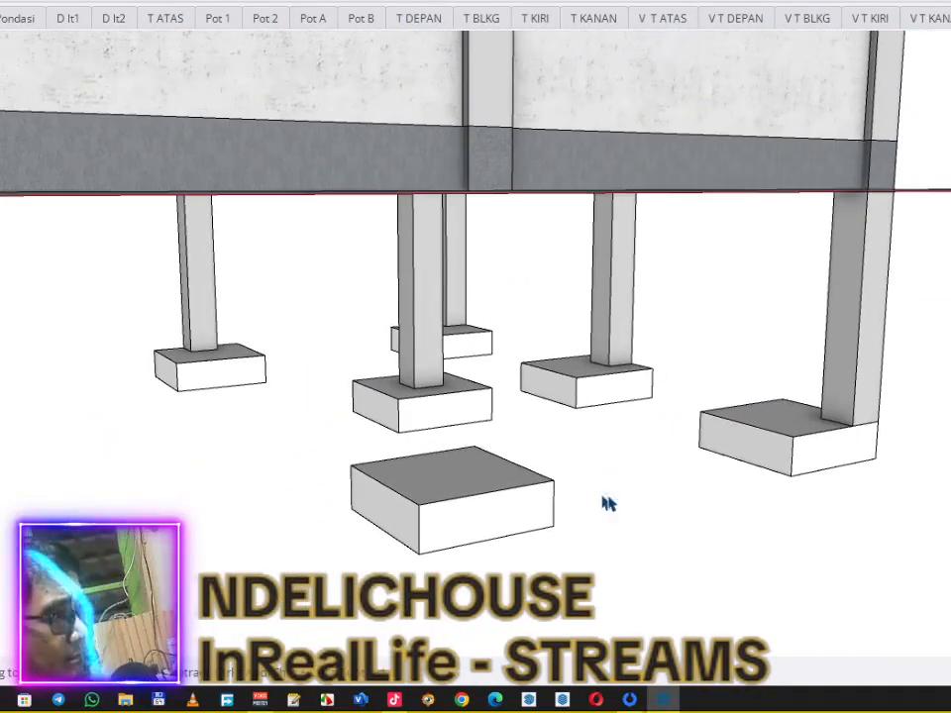
middle_drag(700, 527, 703, 528)
shift+middle_drag(756, 512, 686, 452)
click(792, 357)
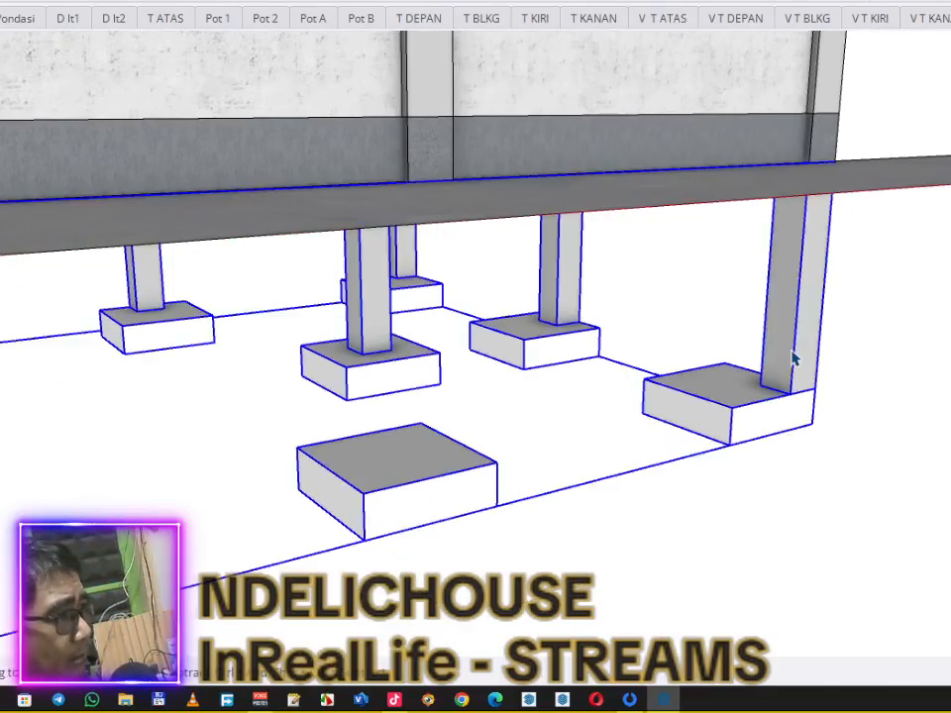
double_click(798, 356)
click(800, 350)
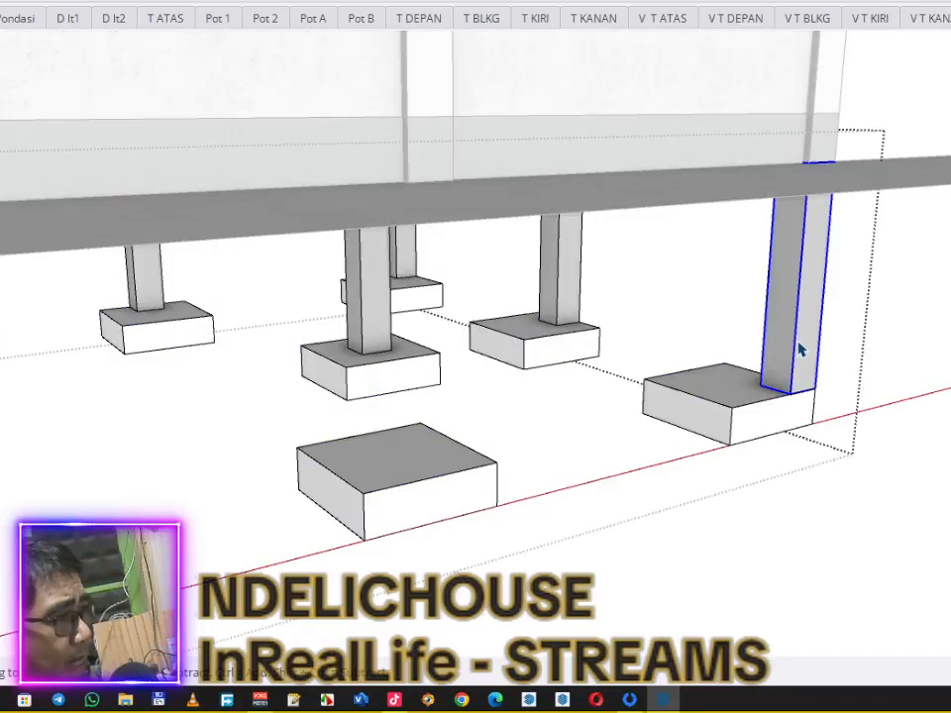
key(m)
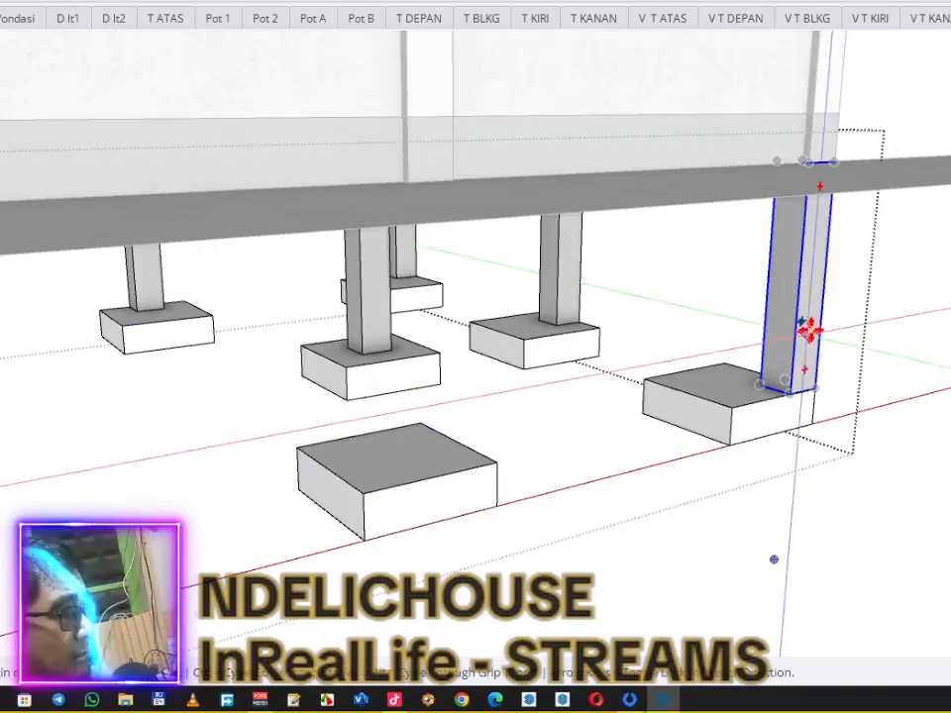
click(824, 162)
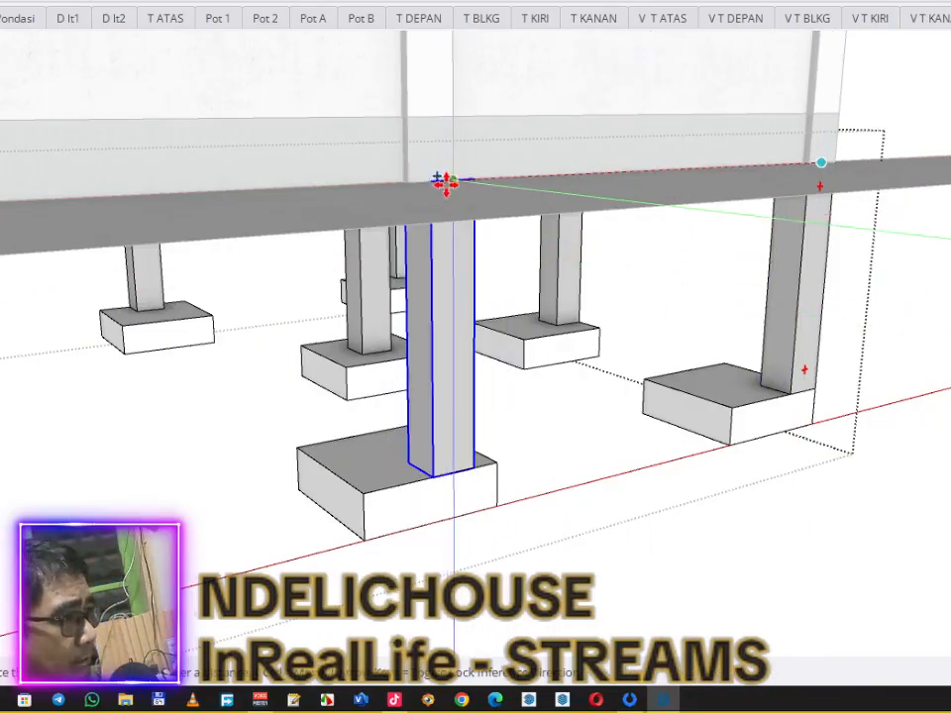
click(435, 182)
key(space)
click(591, 424)
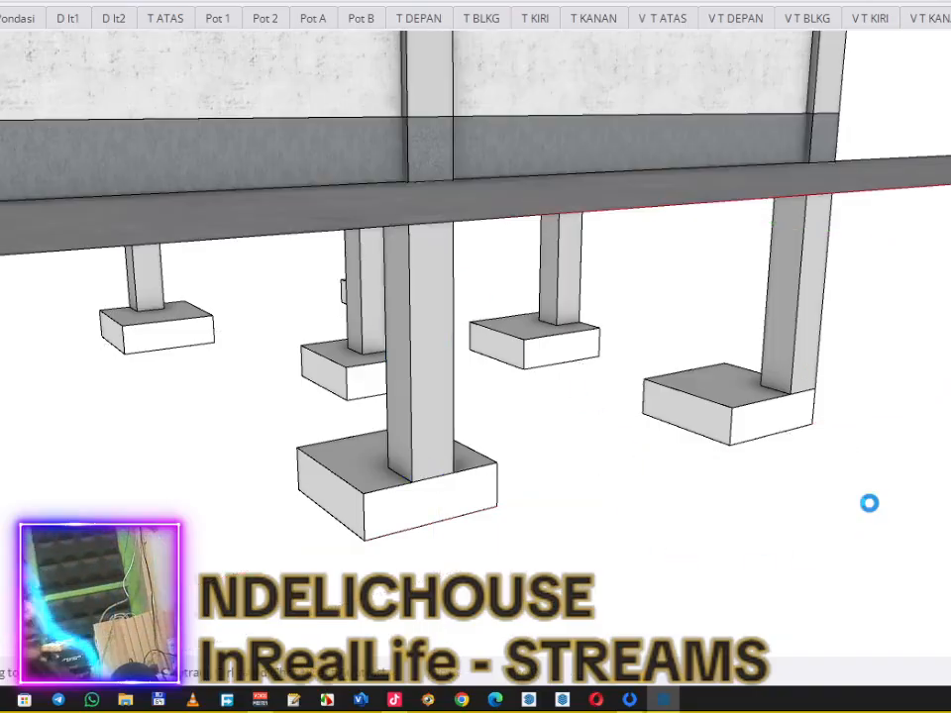
Step: Examine which parts belong to the foundation component and which to the ground-floor component along the side wall
middle_drag(482, 454, 427, 435)
click(427, 435)
middle_drag(556, 446, 589, 389)
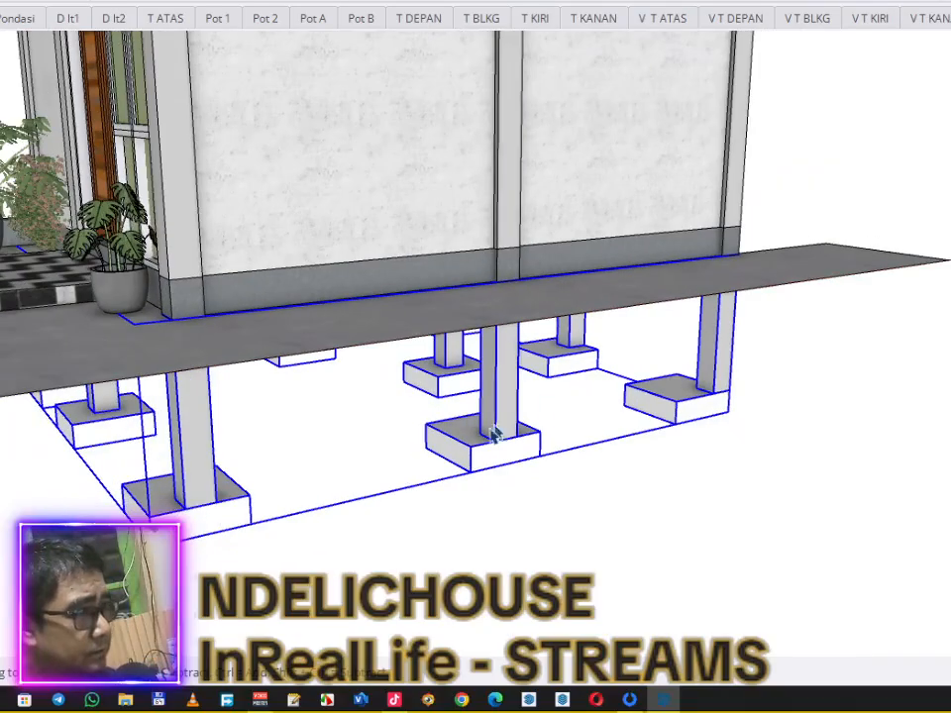
click(319, 301)
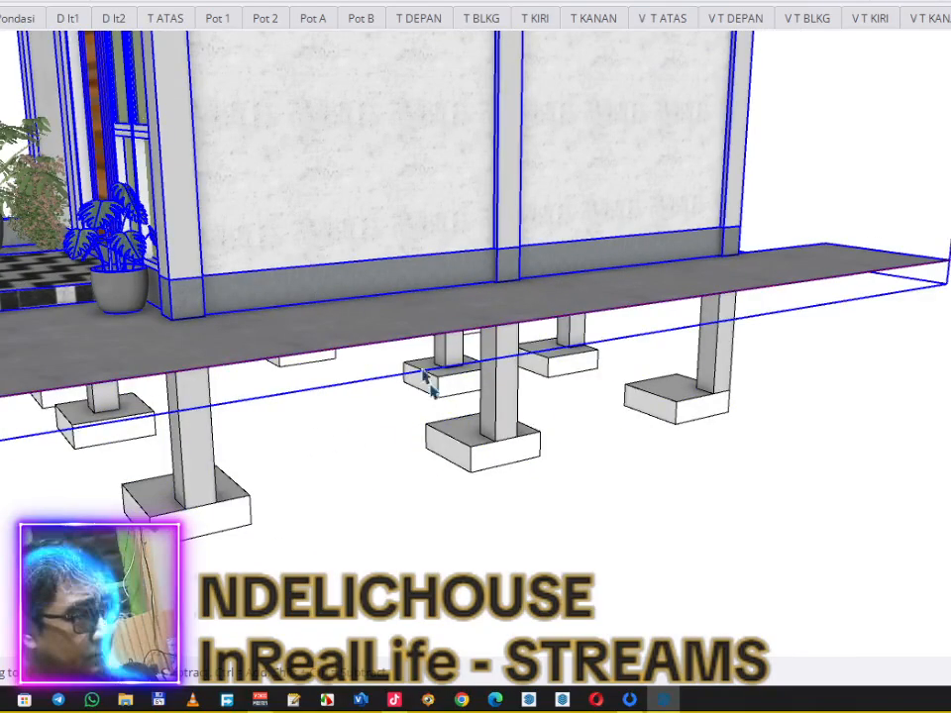
click(520, 534)
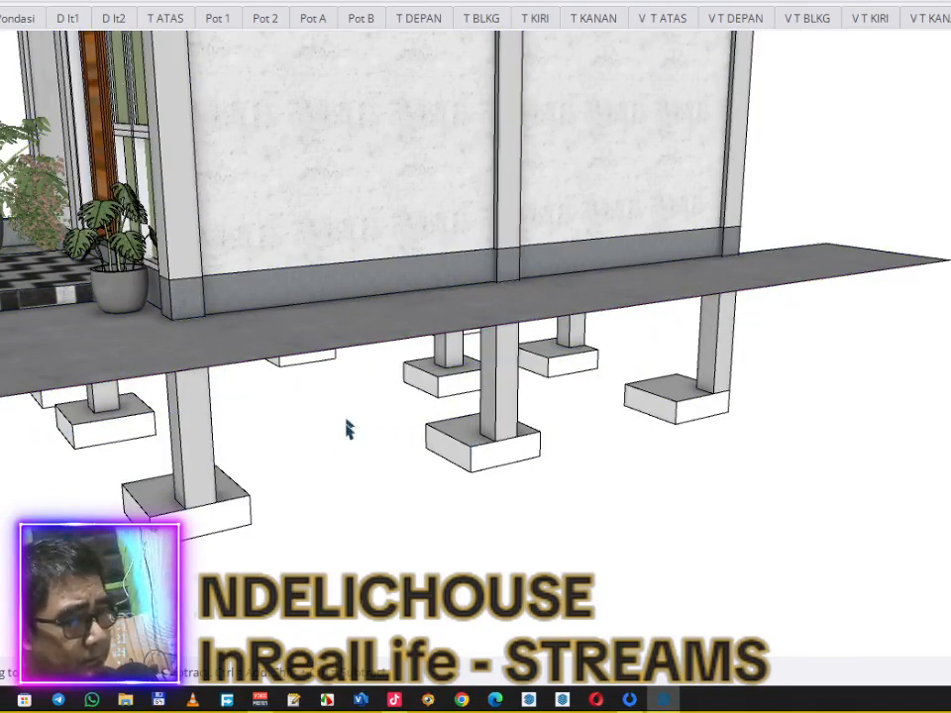
mouse_move(353, 435)
middle_down()
mouse_move(465, 452)
mouse_move(290, 377)
mouse_move(202, 398)
mouse_move(206, 420)
mouse_move(221, 435)
mouse_move(315, 389)
middle_up()
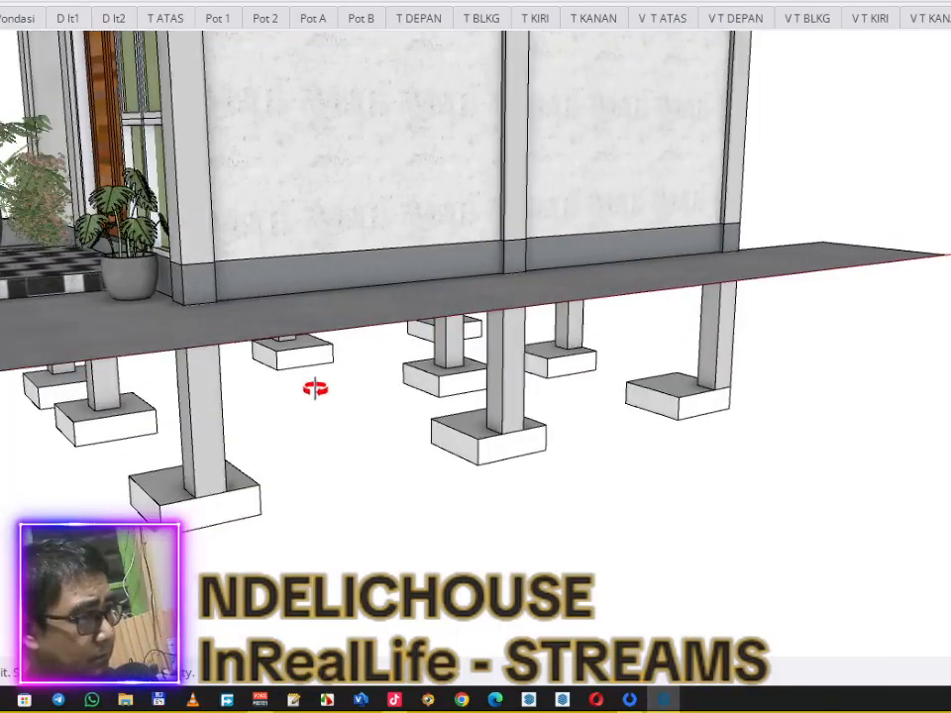
Step: Cut the two tie beam segments beneath the side wall out of the ground-floor component
click(340, 287)
double_click(342, 284)
click(335, 283)
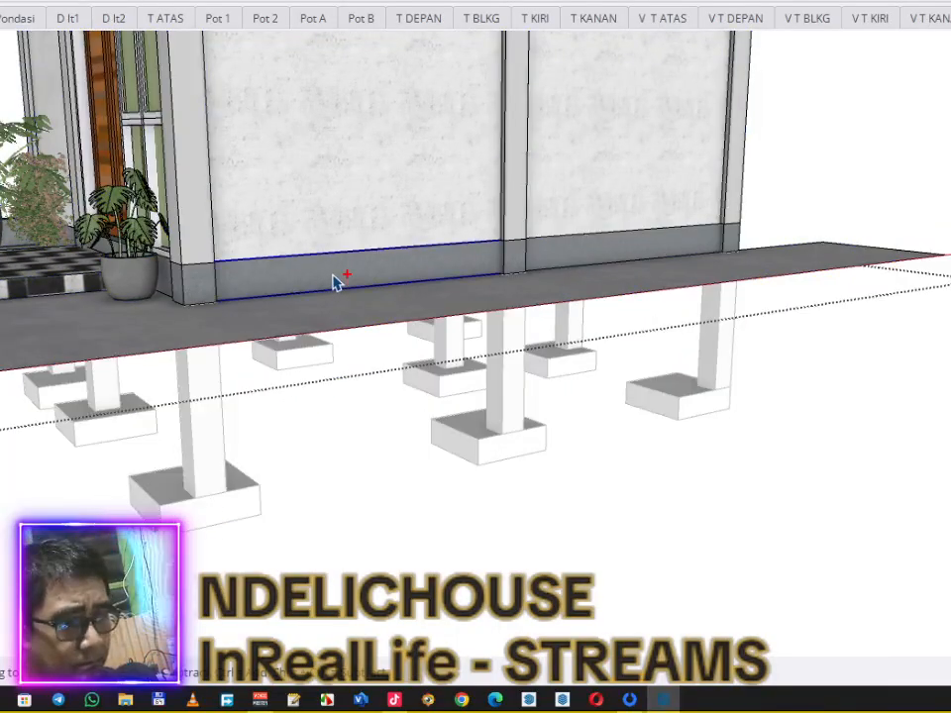
key(Delete)
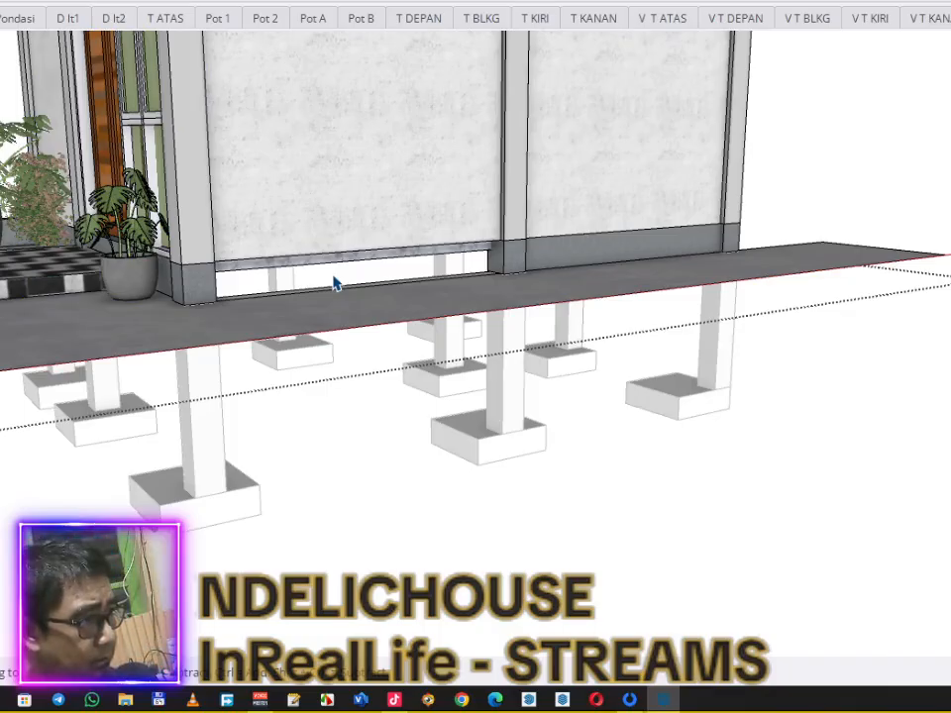
key(ctrl+z)
click(511, 275)
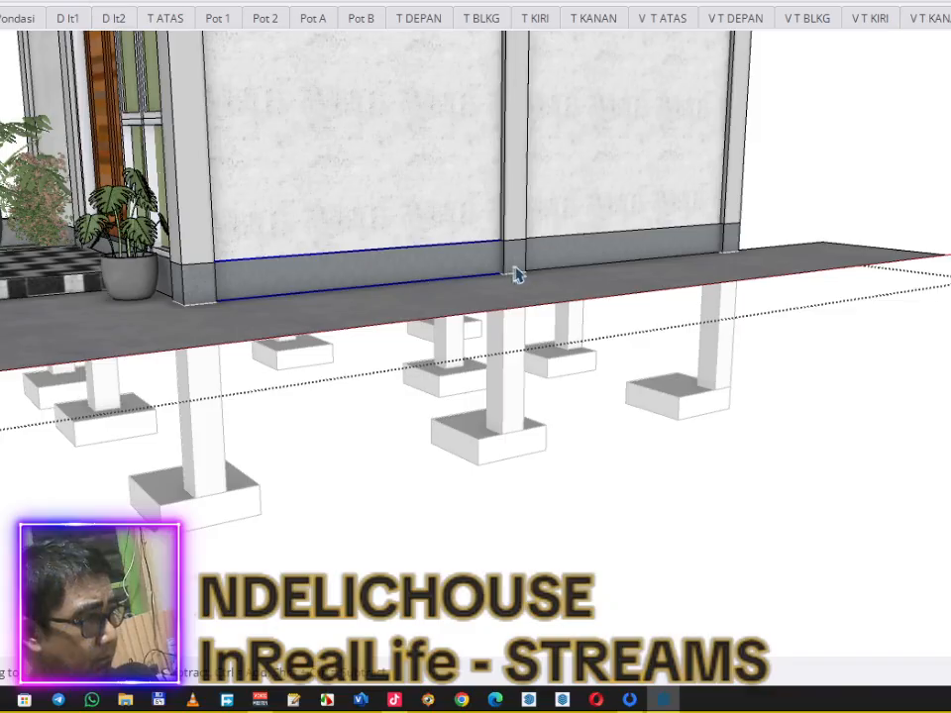
shift+click(564, 260)
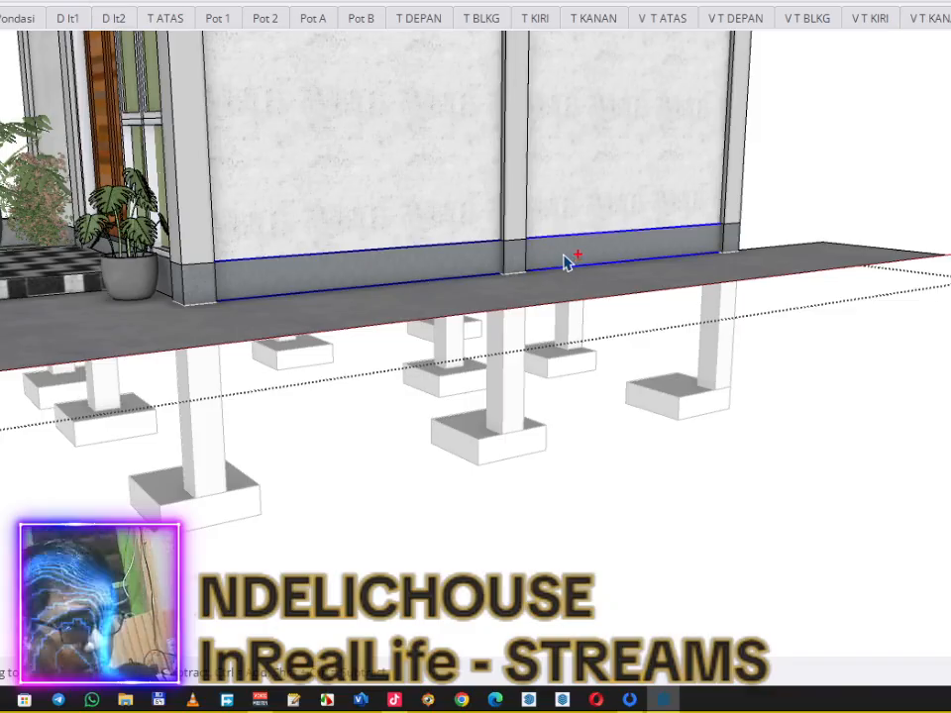
key(Delete)
Step: Paste the two side-wall tie beam segments in place inside the foundation component, and leave the component
click(511, 383)
double_click(511, 383)
click(511, 383)
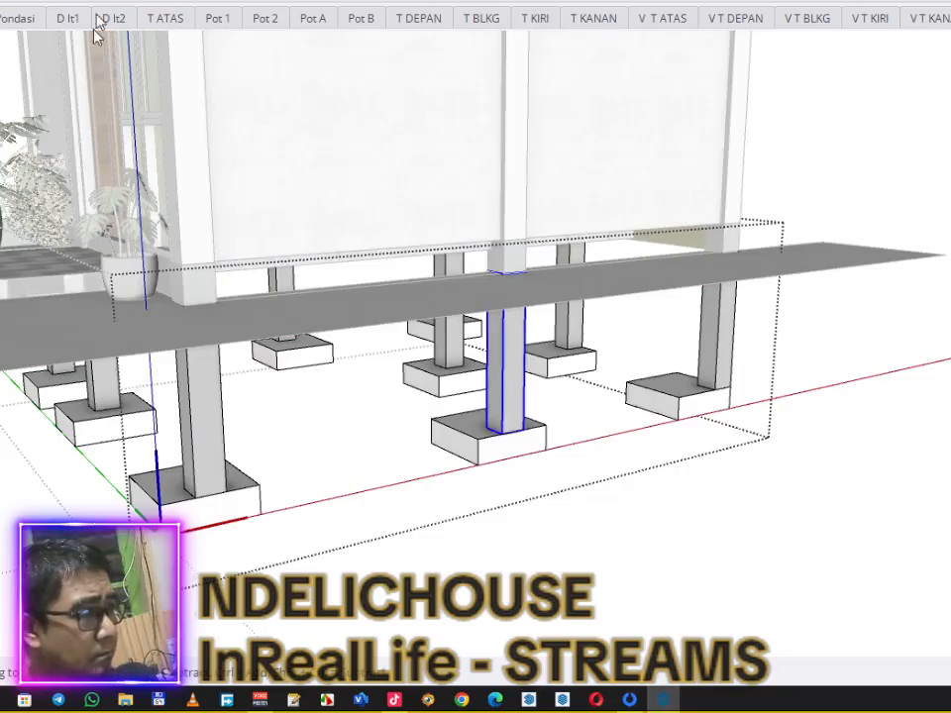
click(2, 2)
click(8, 64)
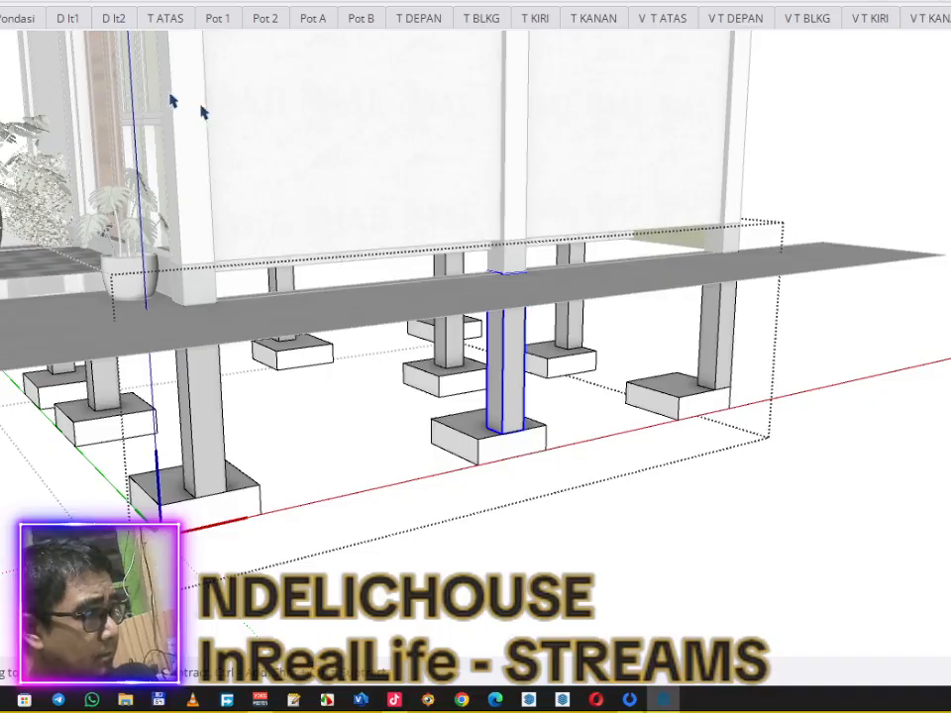
click(819, 132)
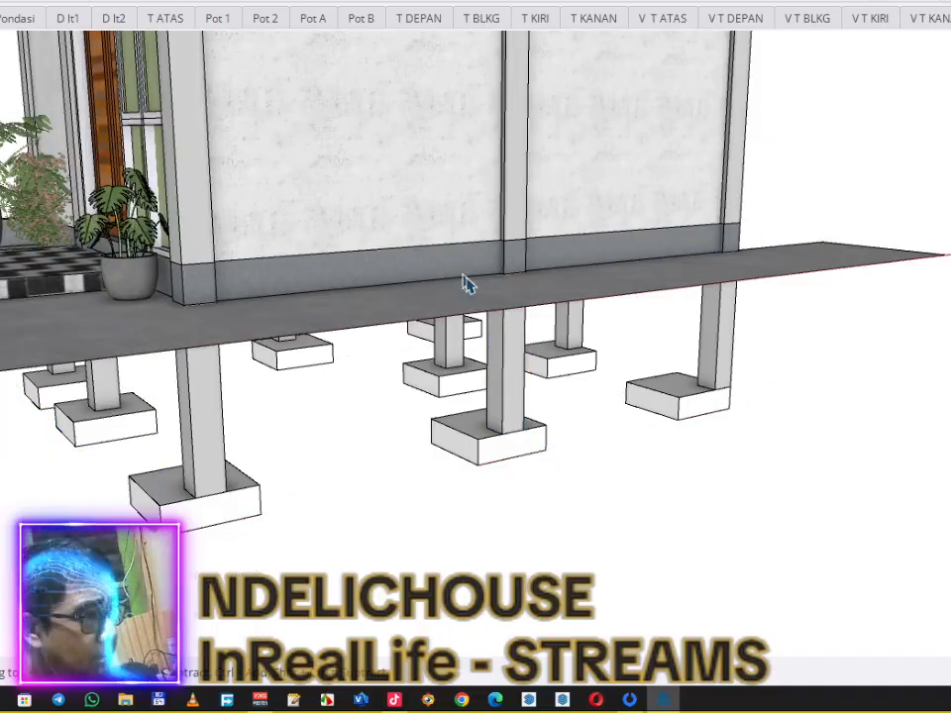
Step: Move the tie beam beneath the front door and windows from the ground-floor component into the foundation component, pasting it in place
scroll(550, 325, down, 3)
middle_drag(548, 308, 347, 315)
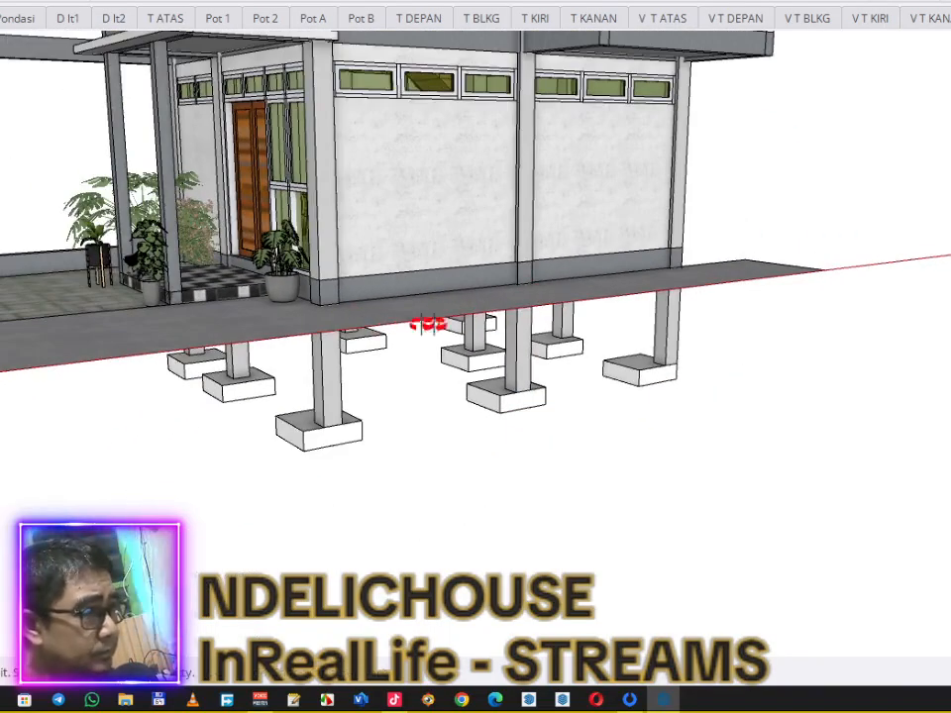
middle_drag(441, 327, 425, 336)
scroll(329, 299, up, 6)
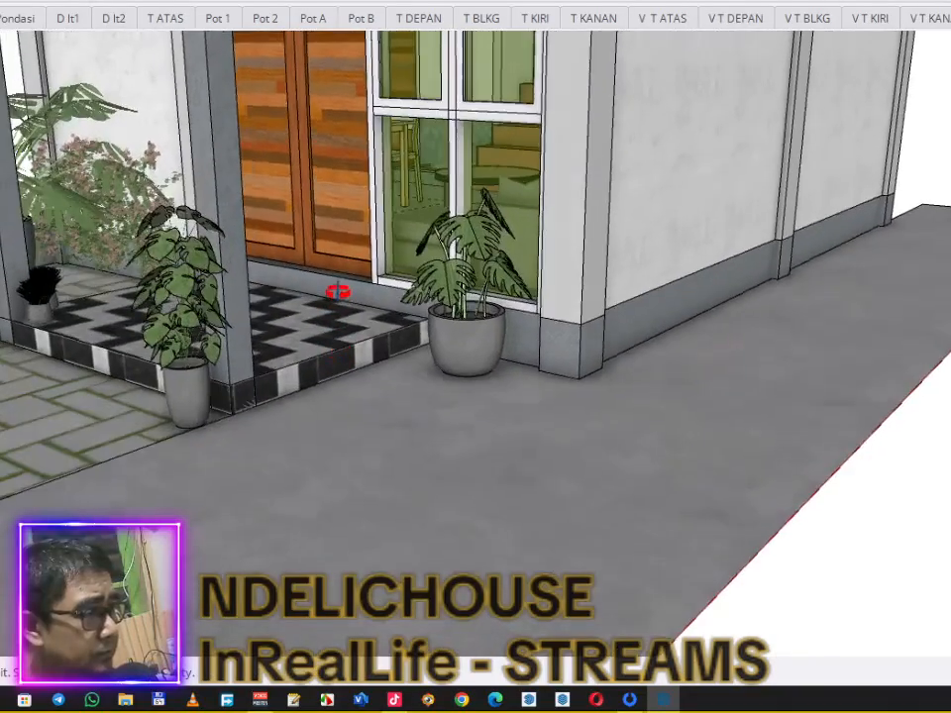
scroll(338, 291, up, 3)
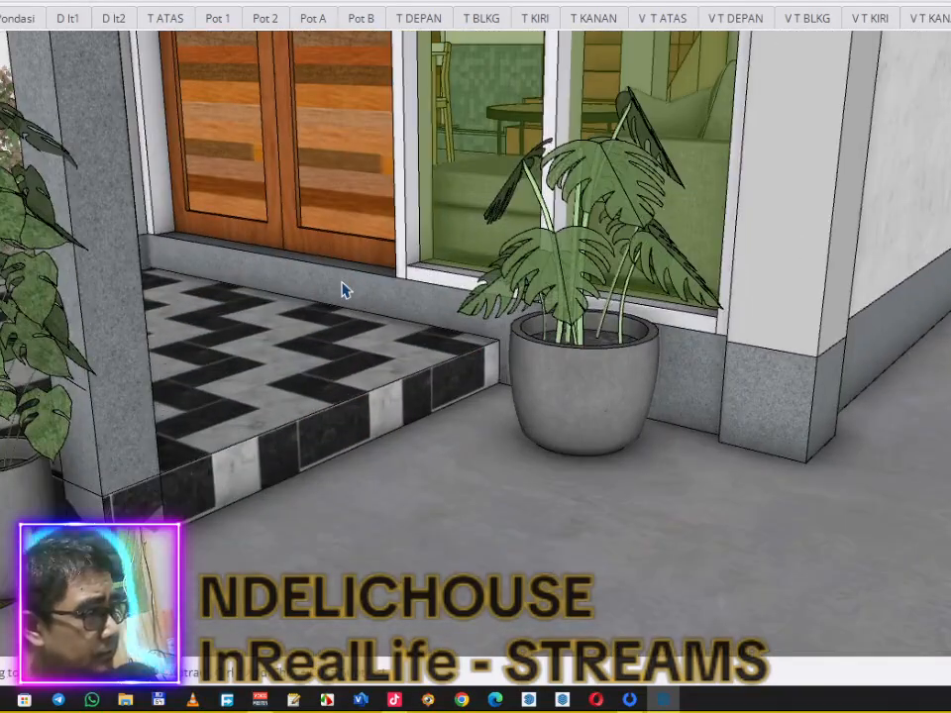
click(342, 294)
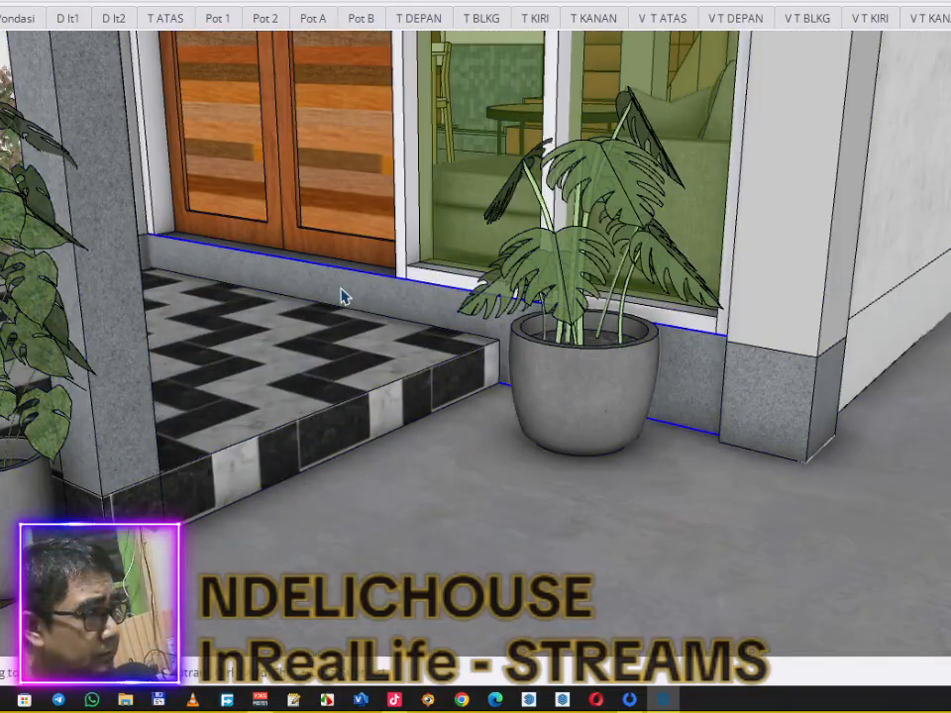
scroll(342, 294, down, 10)
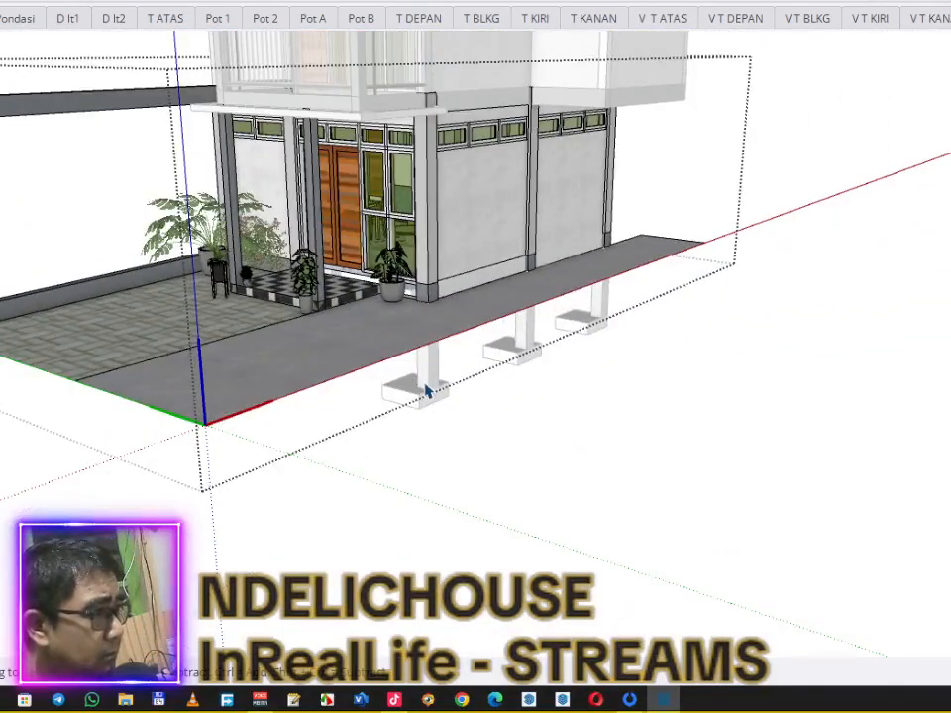
double_click(426, 392)
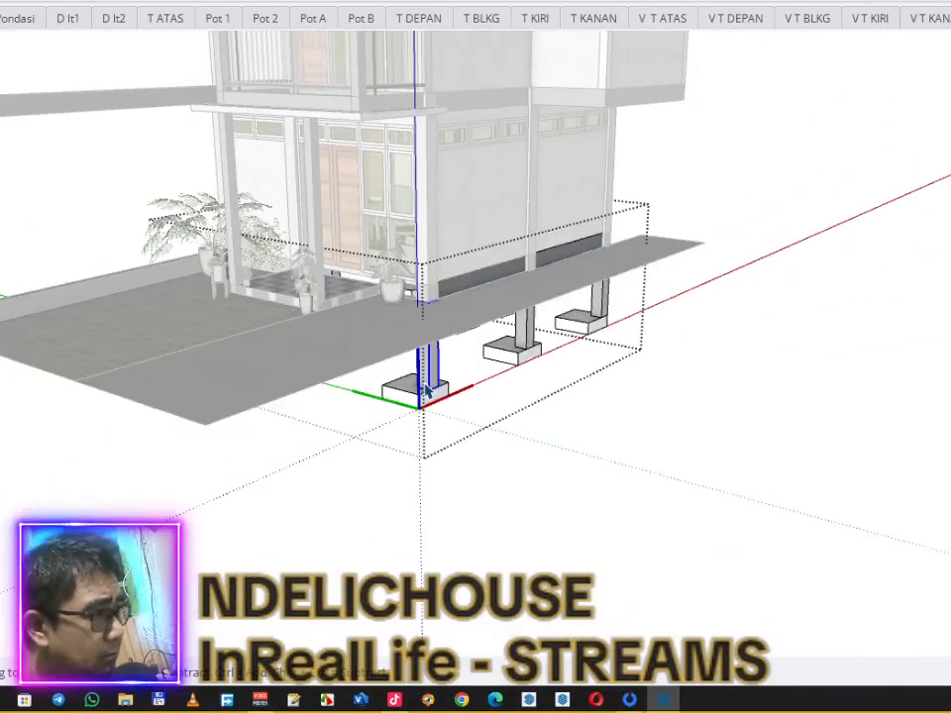
click(4, 62)
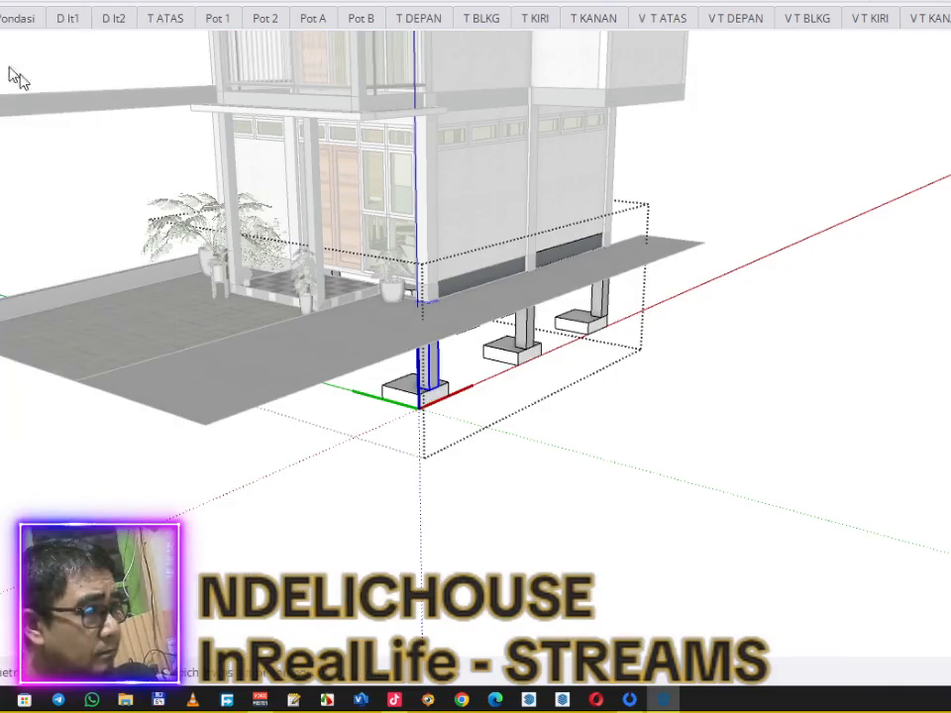
click(489, 382)
middle_drag(223, 392, 358, 277)
scroll(358, 277, up, 6)
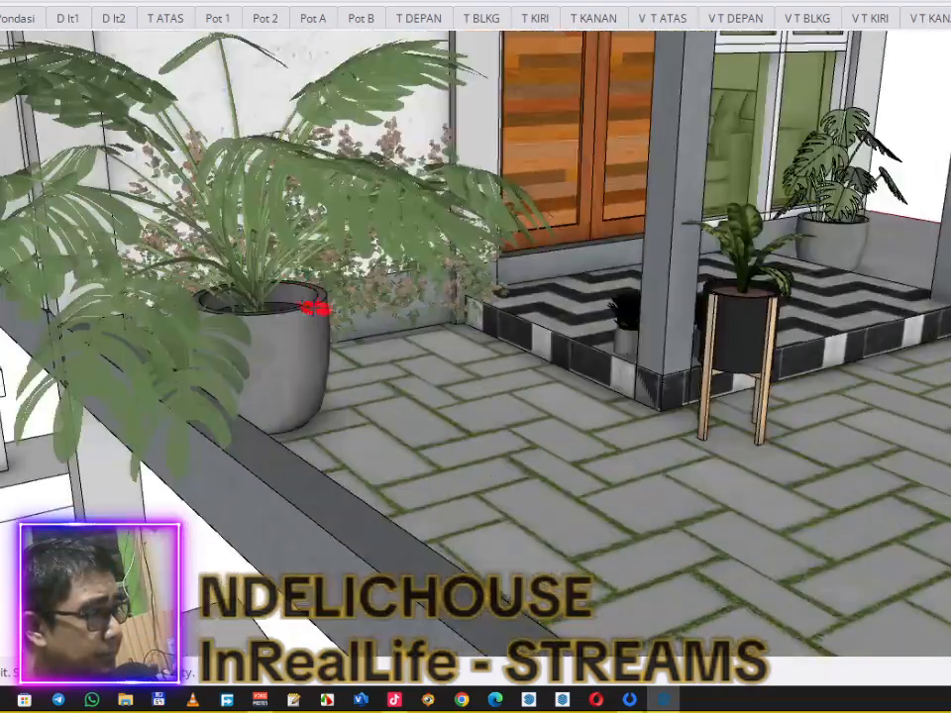
right_click(303, 241)
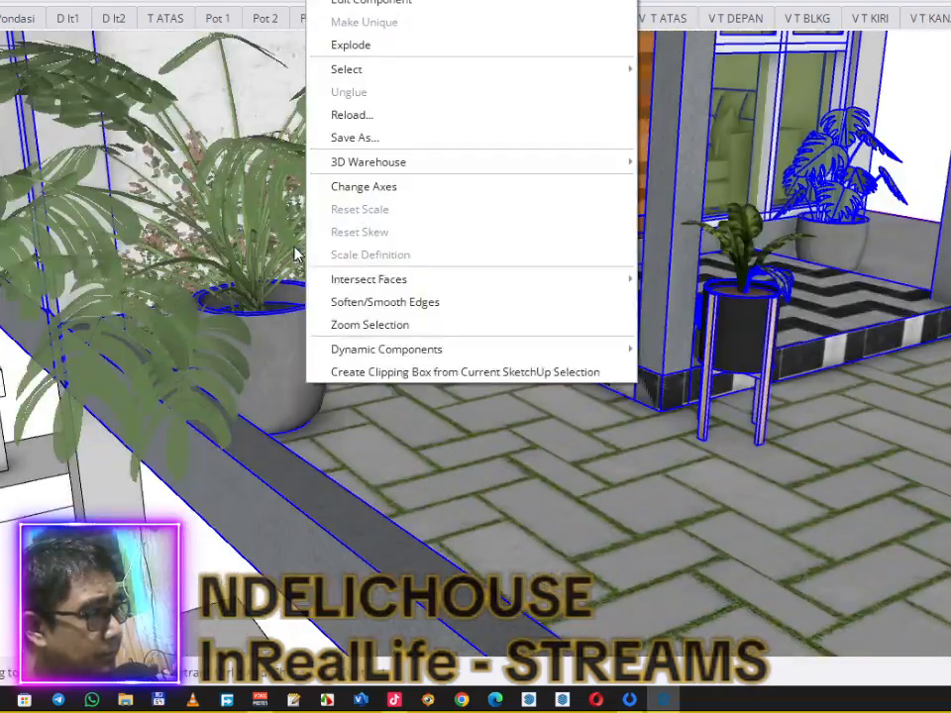
click(274, 245)
right_click(273, 245)
click(255, 260)
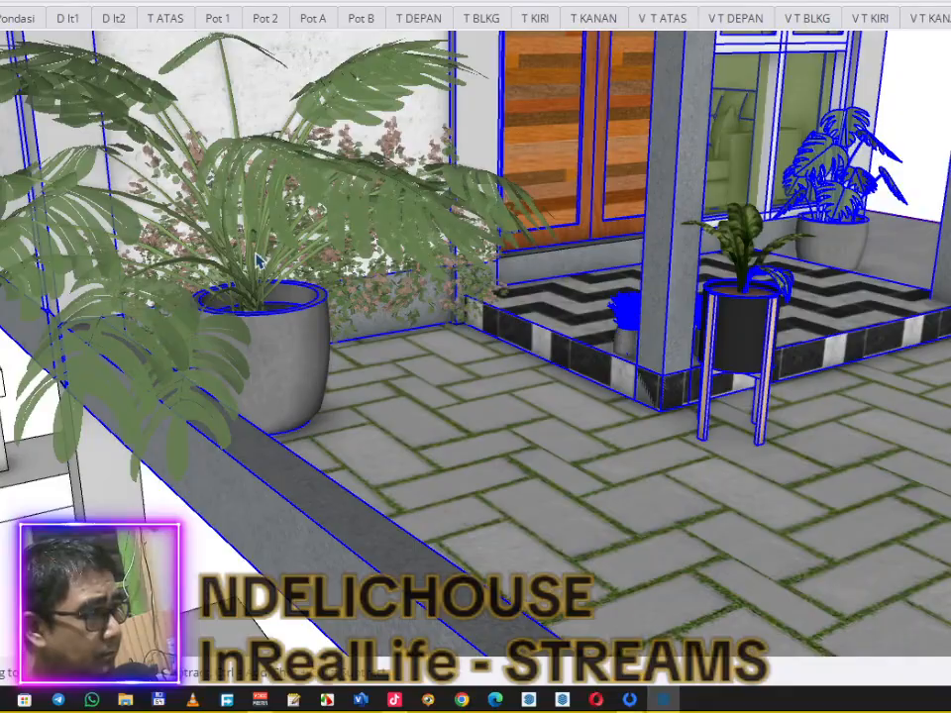
key(ctrl+t)
right_click(292, 191)
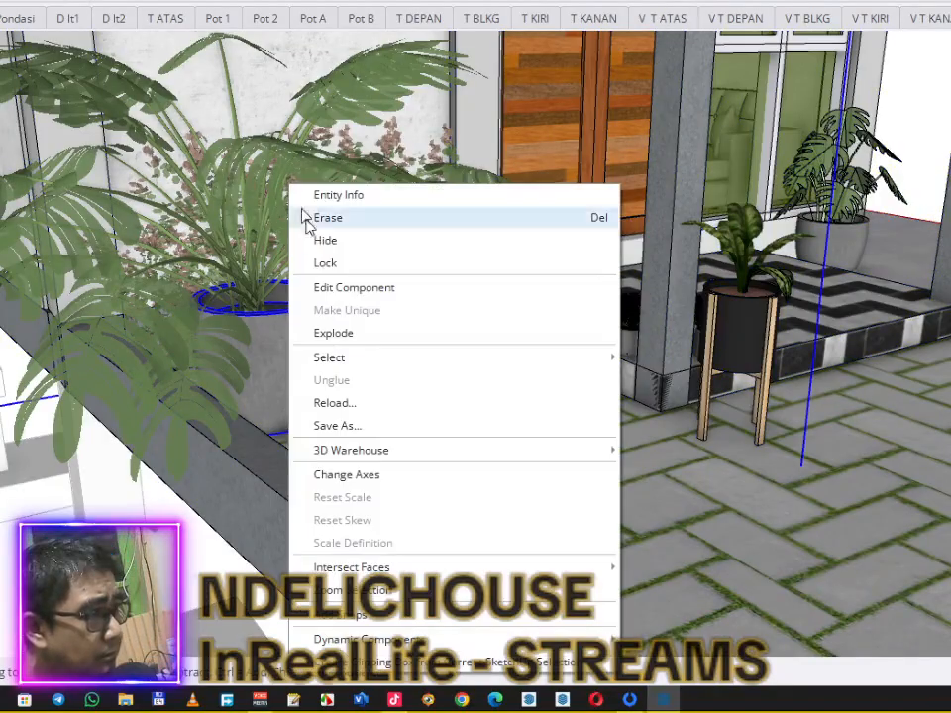
click(175, 185)
key(ctrl+t)
scroll(122, 307, down, 3)
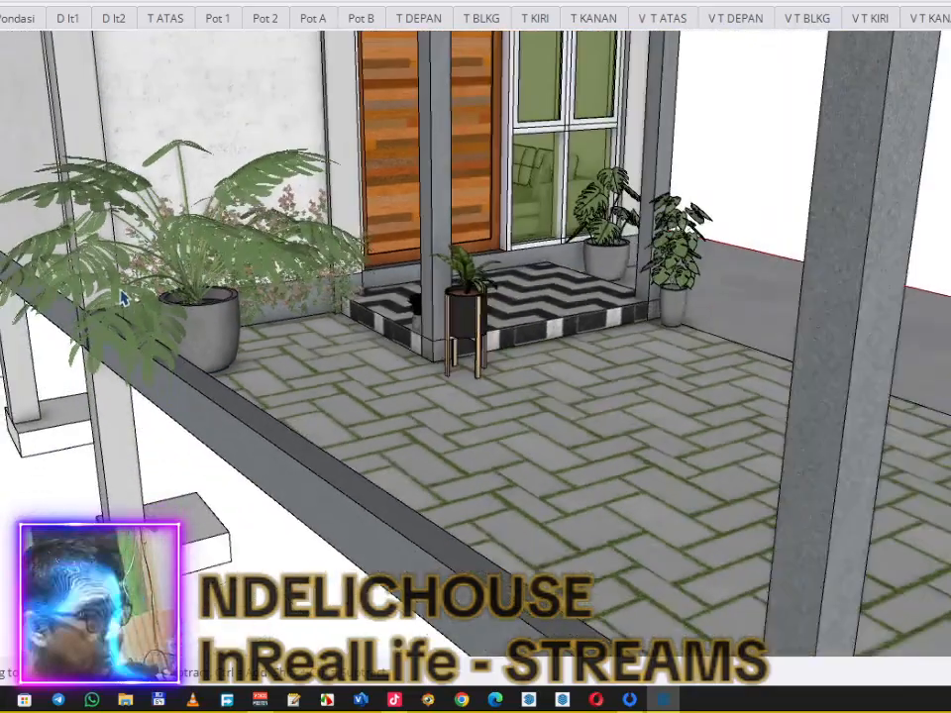
mouse_move(169, 257)
middle_down()
mouse_move(193, 354)
mouse_move(139, 314)
mouse_move(135, 373)
mouse_move(72, 315)
mouse_move(57, 286)
mouse_move(70, 355)
mouse_move(62, 323)
middle_up()
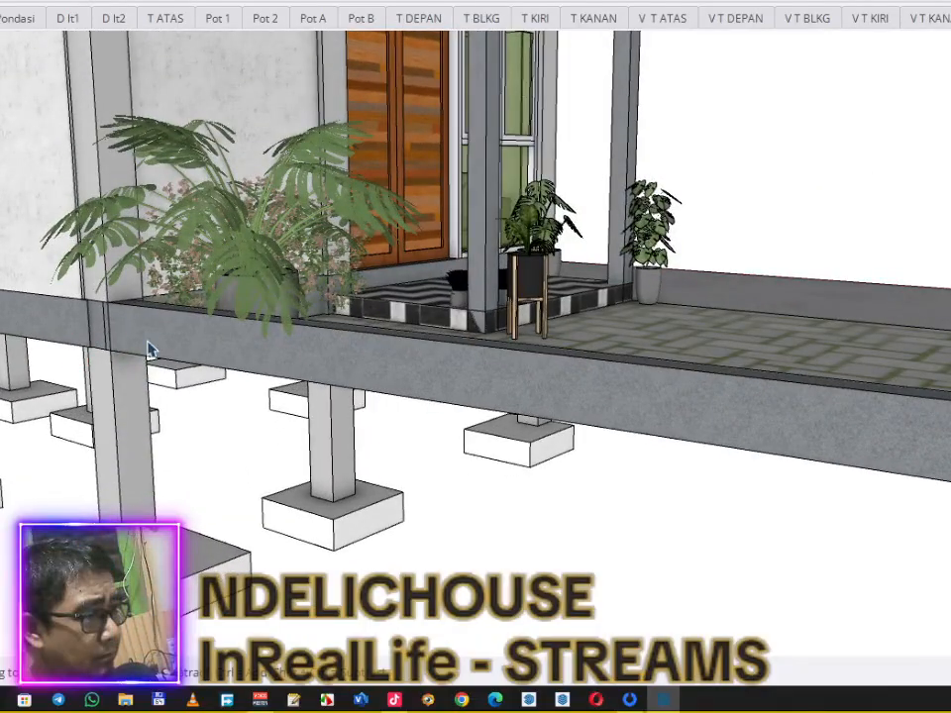
Step: Cut the carport's side ground beam out of the house component and paste it in place inside the foundation group
click(194, 337)
double_click(229, 365)
click(234, 365)
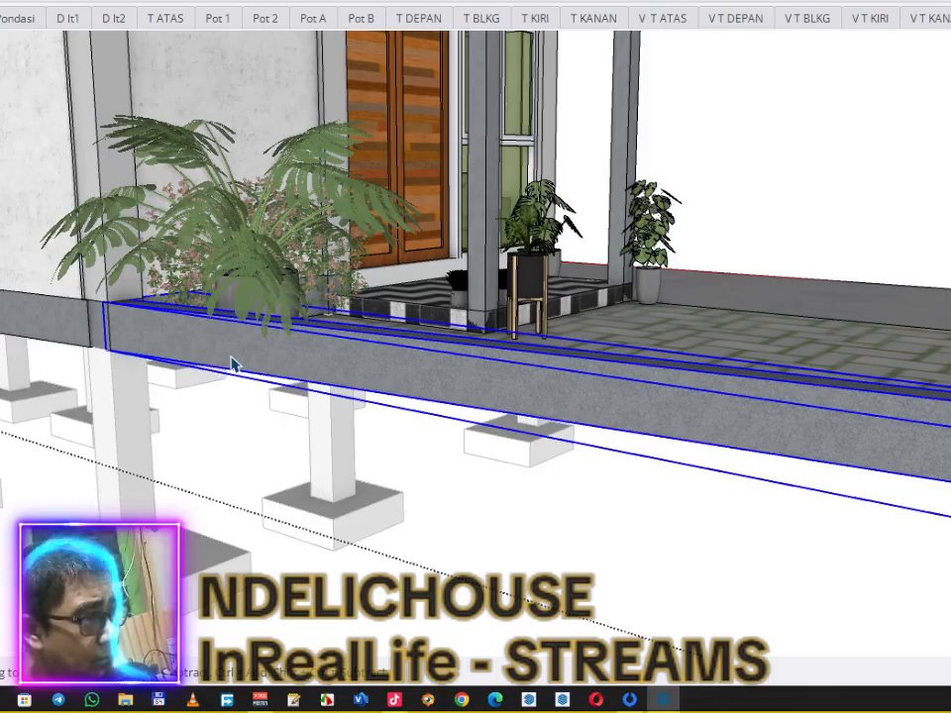
key(Delete)
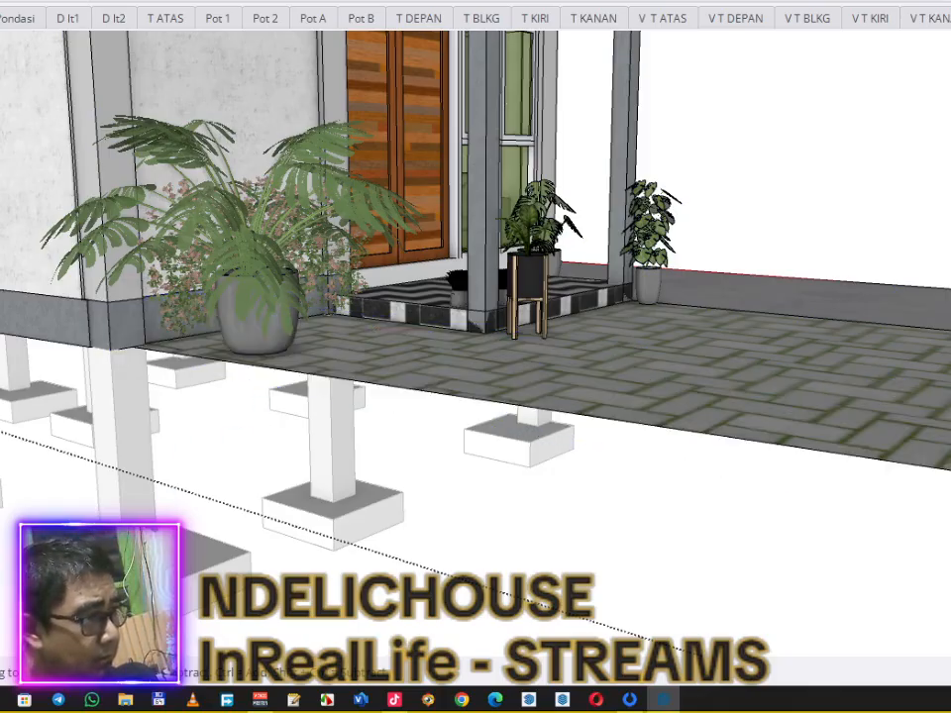
key(Escape)
double_click(139, 420)
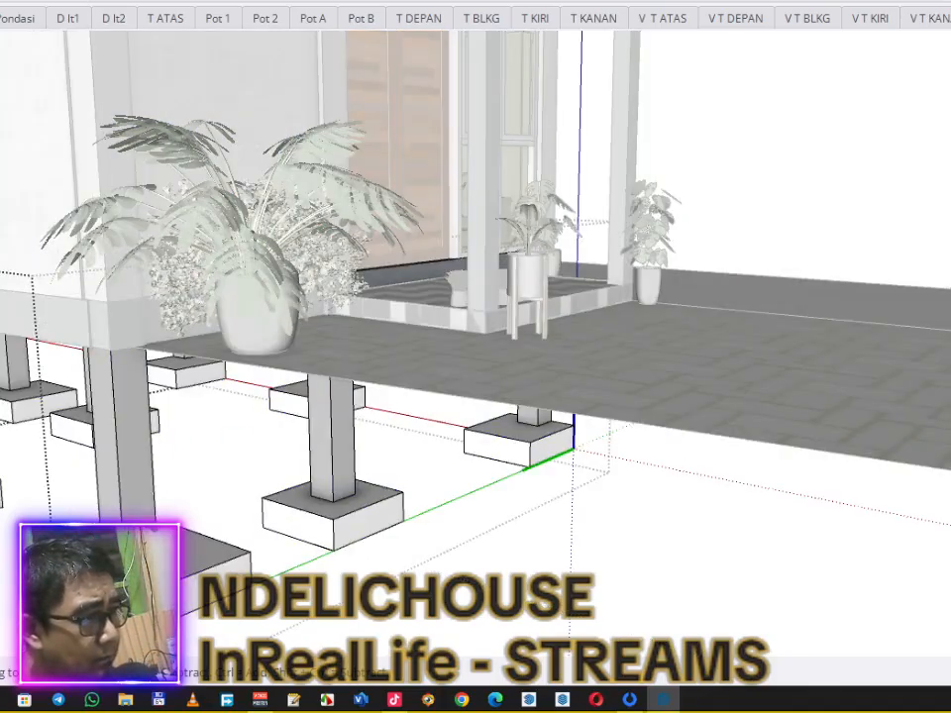
click(2, 2)
click(4, 61)
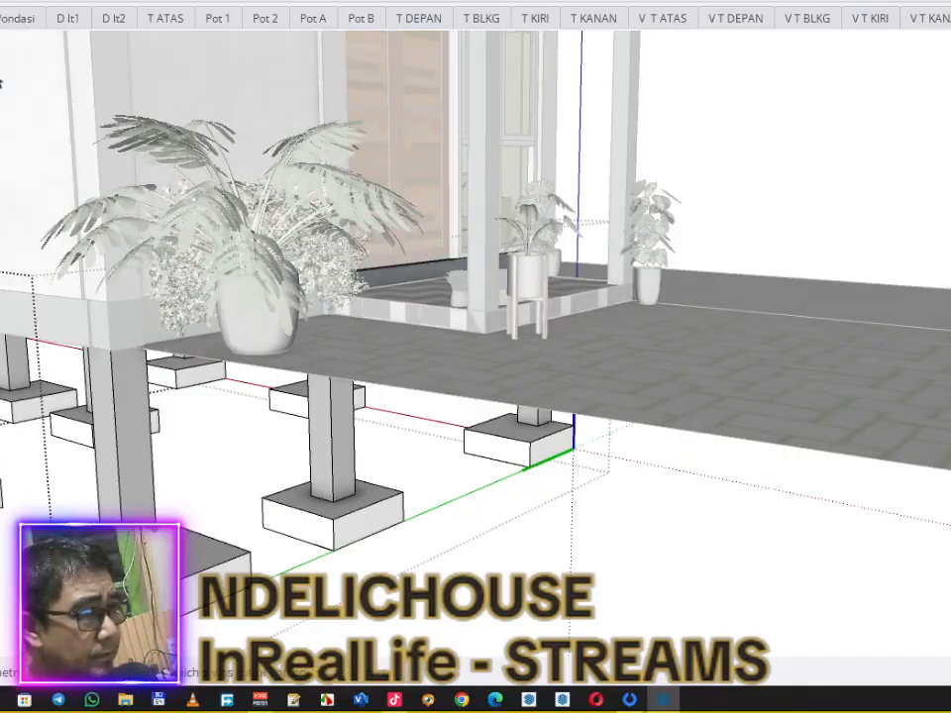
Step: Transfer the two ground beams under the long side wall from the house component into the foundation group, pasting them in place
scroll(497, 495, down, 6)
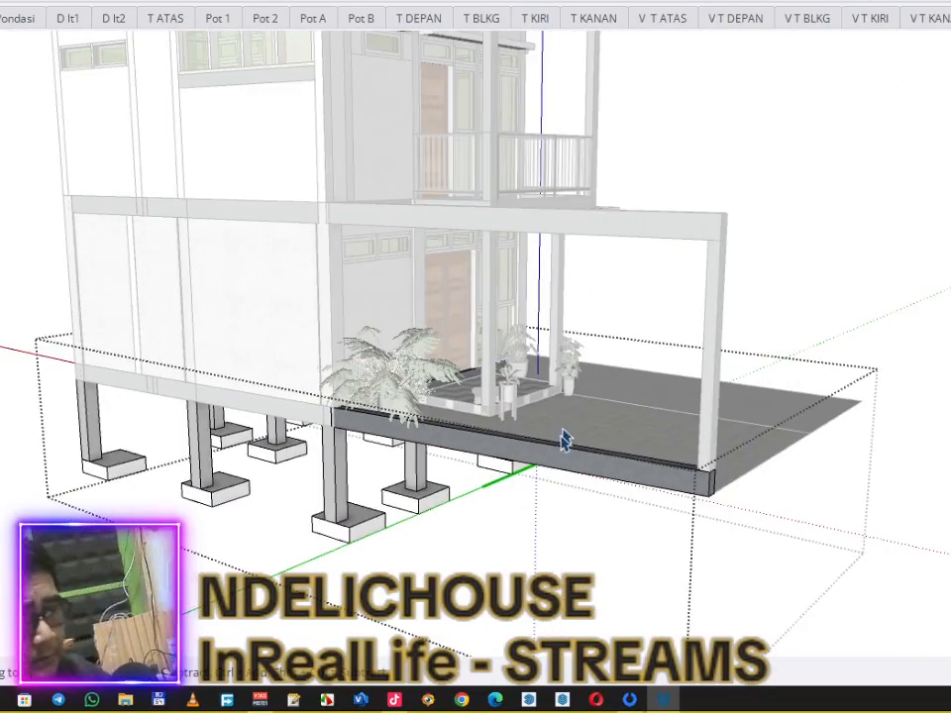
middle_drag(563, 439, 491, 464)
scroll(503, 441, up, 3)
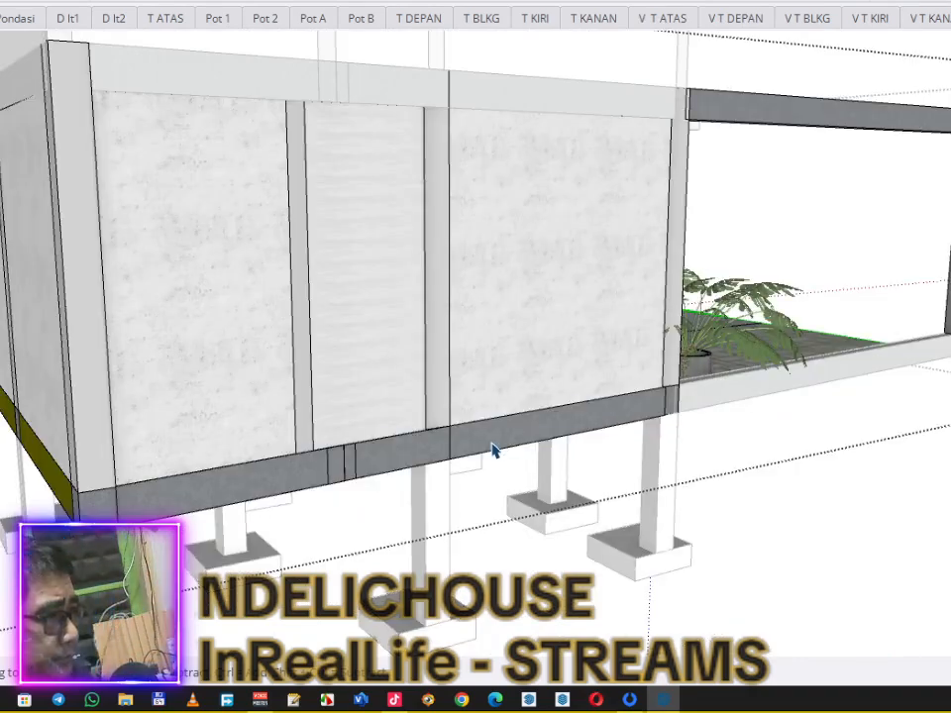
click(494, 450)
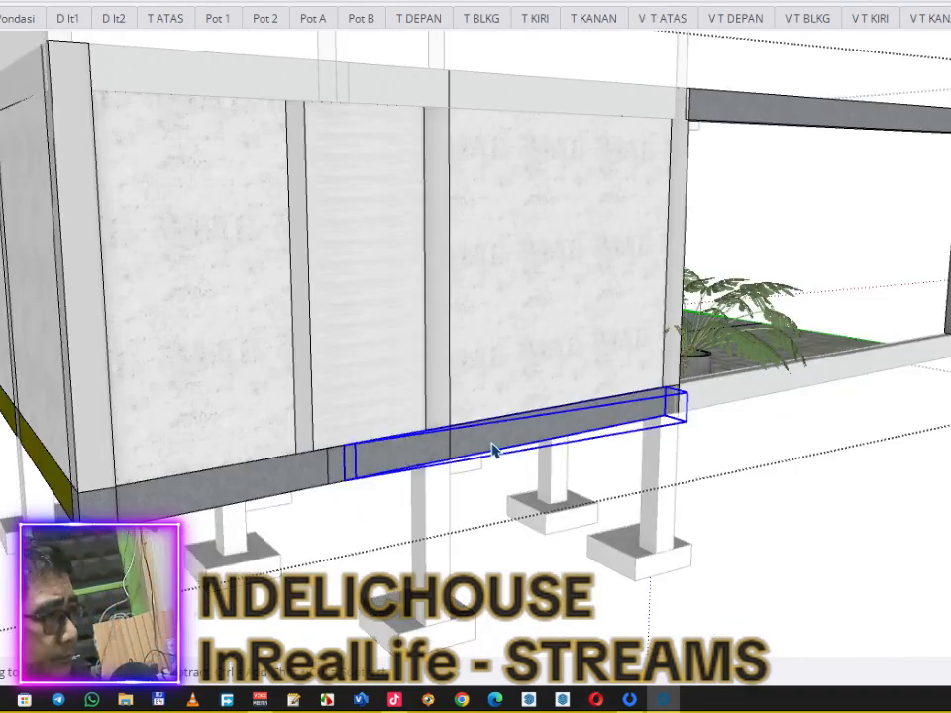
ctrl+click(287, 475)
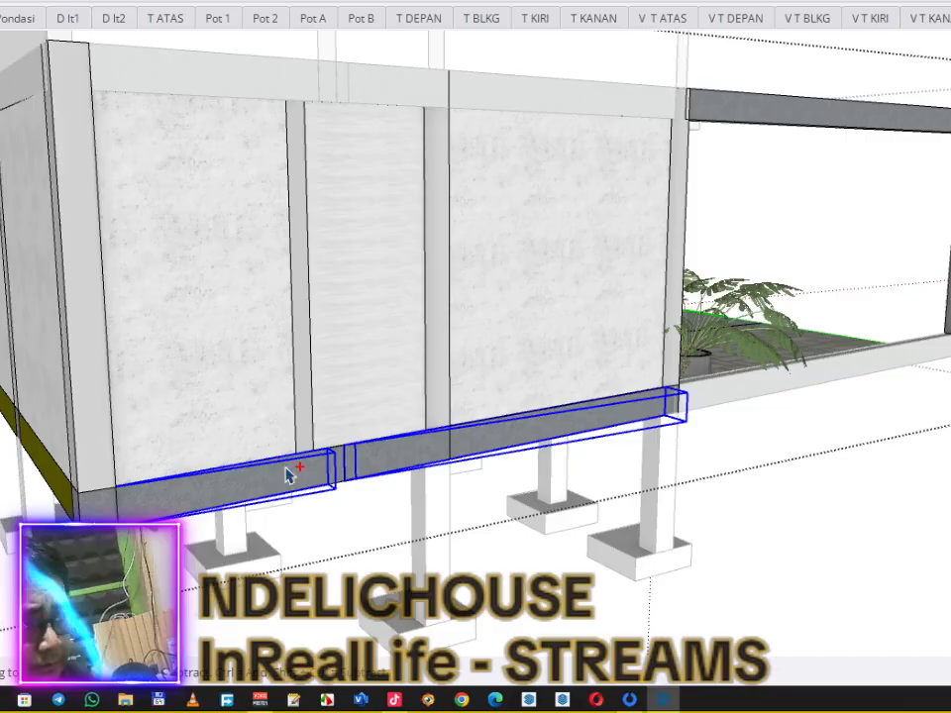
key(Delete)
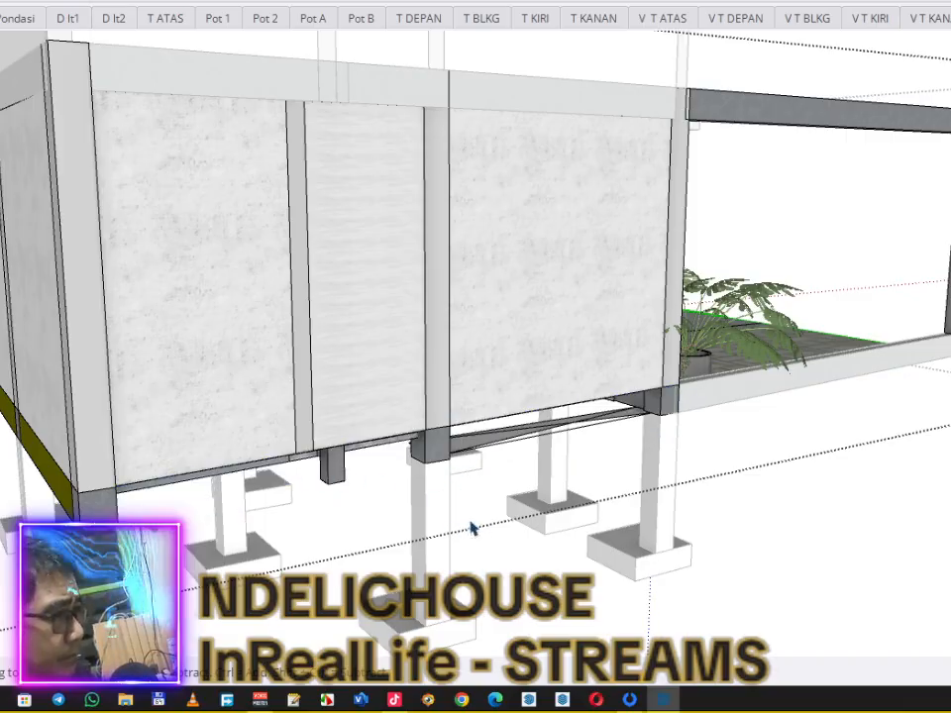
double_click(646, 555)
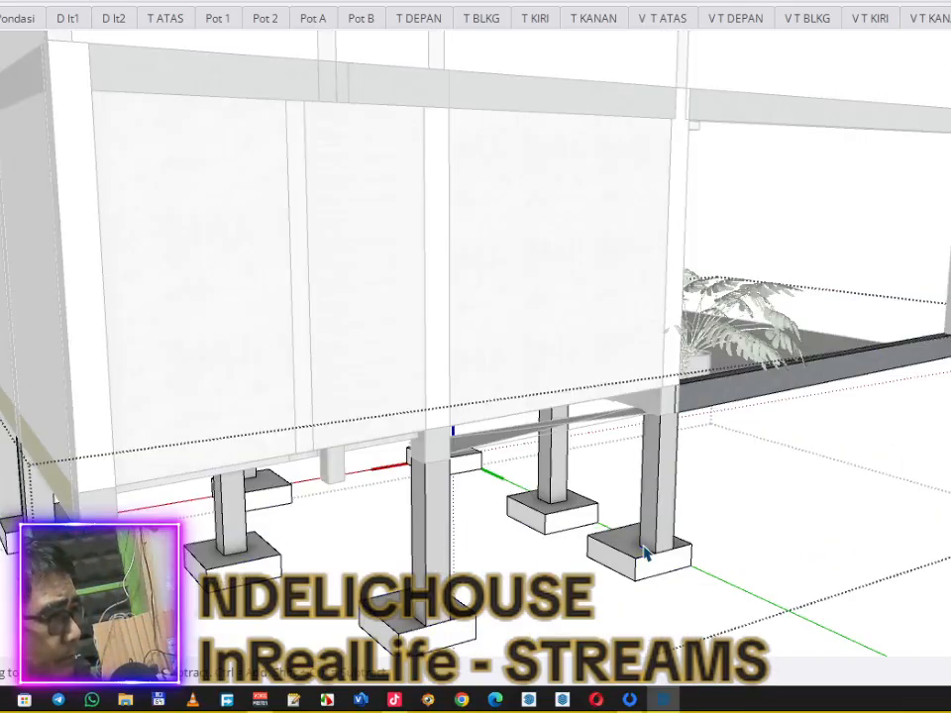
click(2, 3)
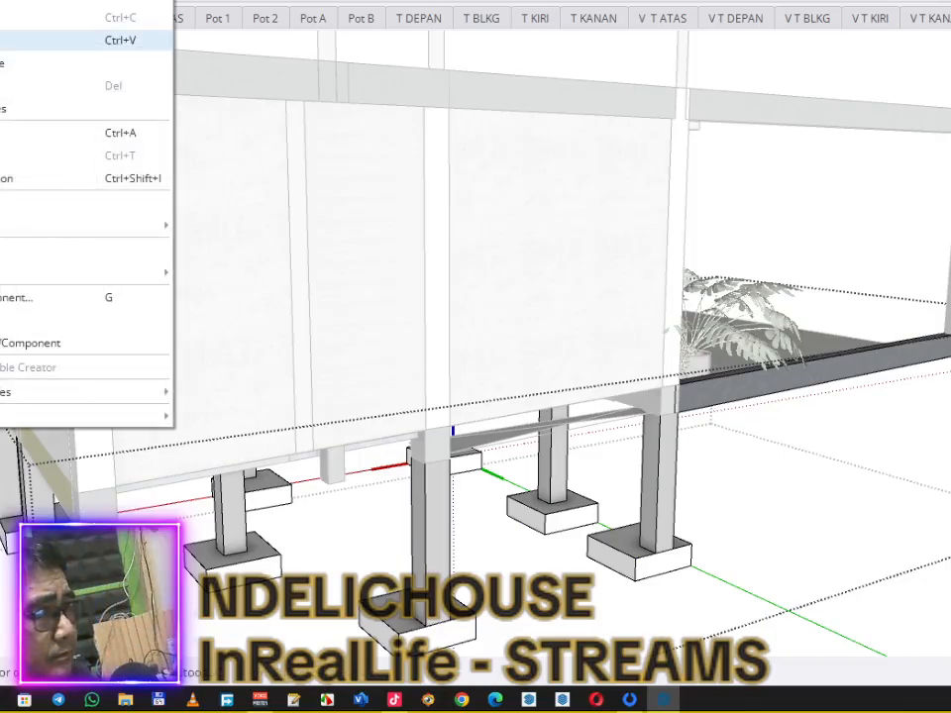
click(59, 62)
click(208, 303)
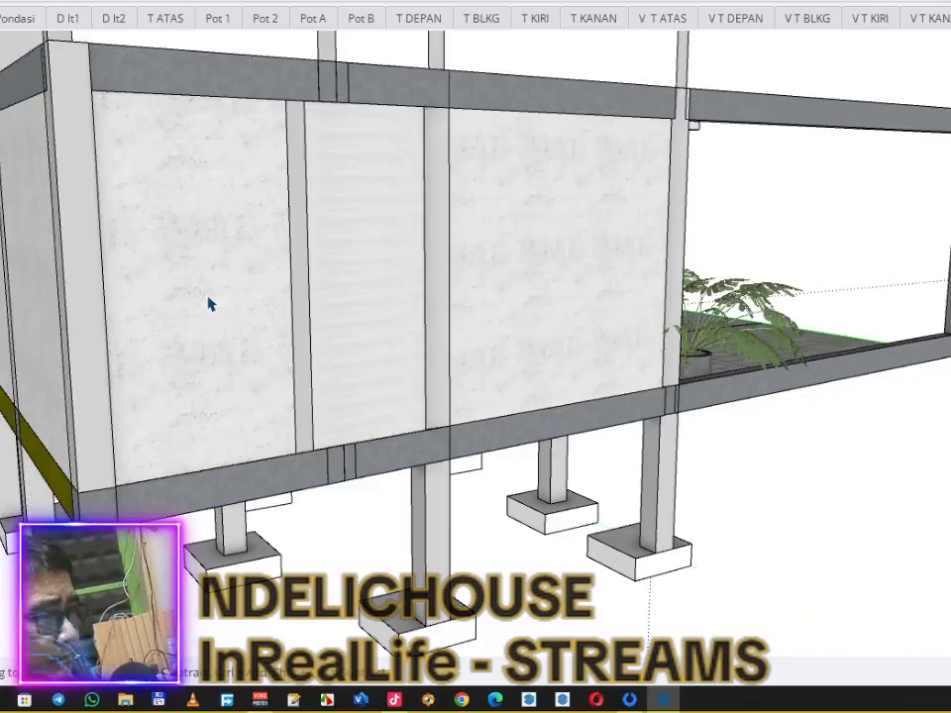
Step: Cut the two olive-coloured ground beams under the adjoining end wall out of the house component
scroll(208, 304, down, 2)
middle_drag(128, 354, 208, 297)
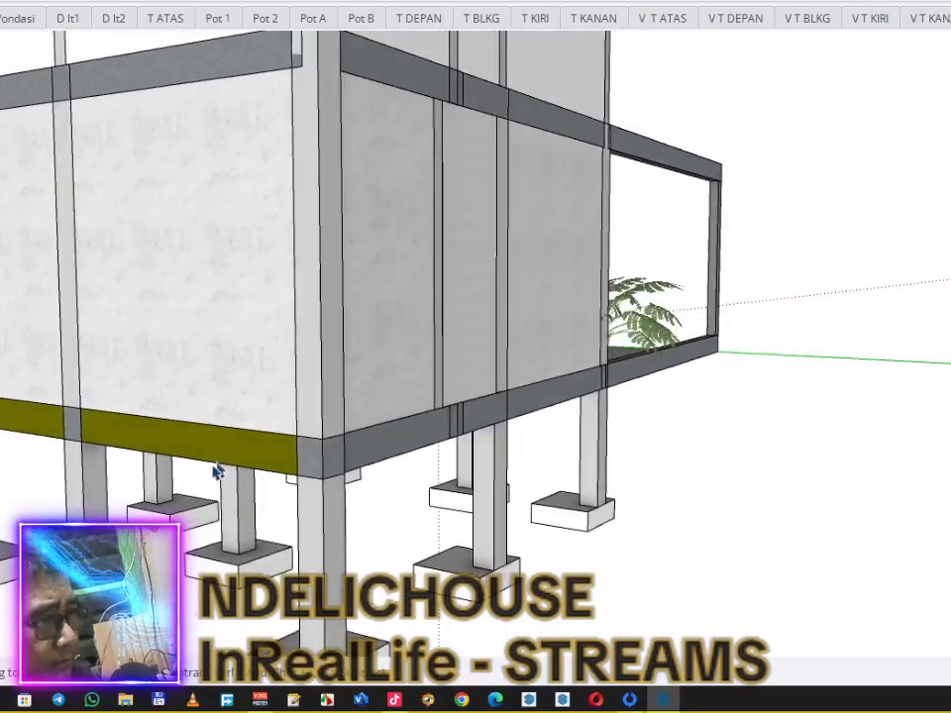
middle_drag(198, 439, 327, 449)
click(327, 449)
double_click(319, 451)
click(319, 451)
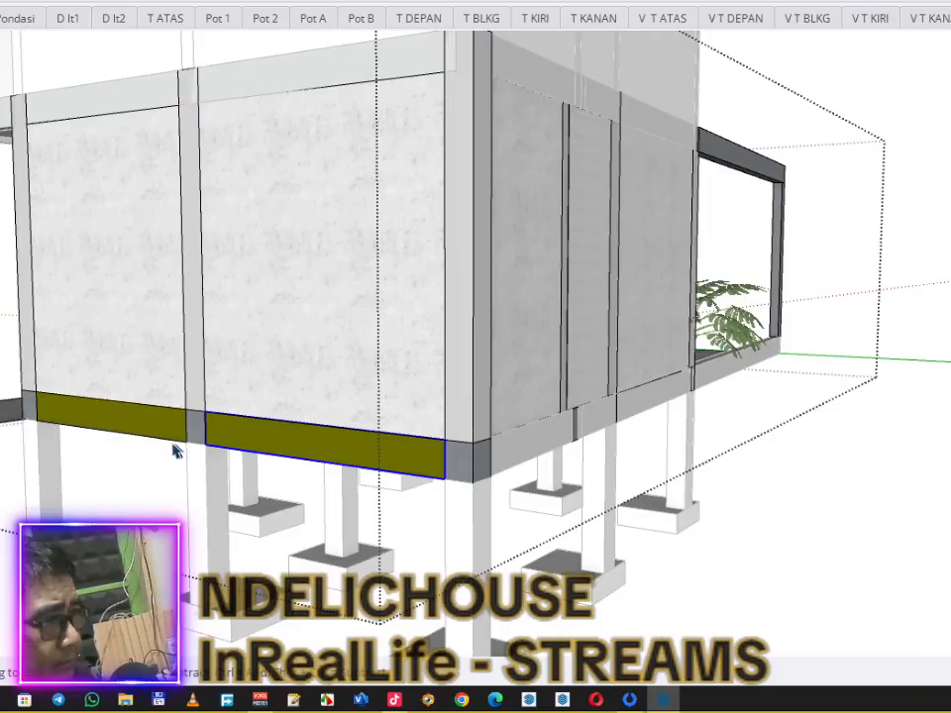
ctrl+click(141, 437)
key(Delete)
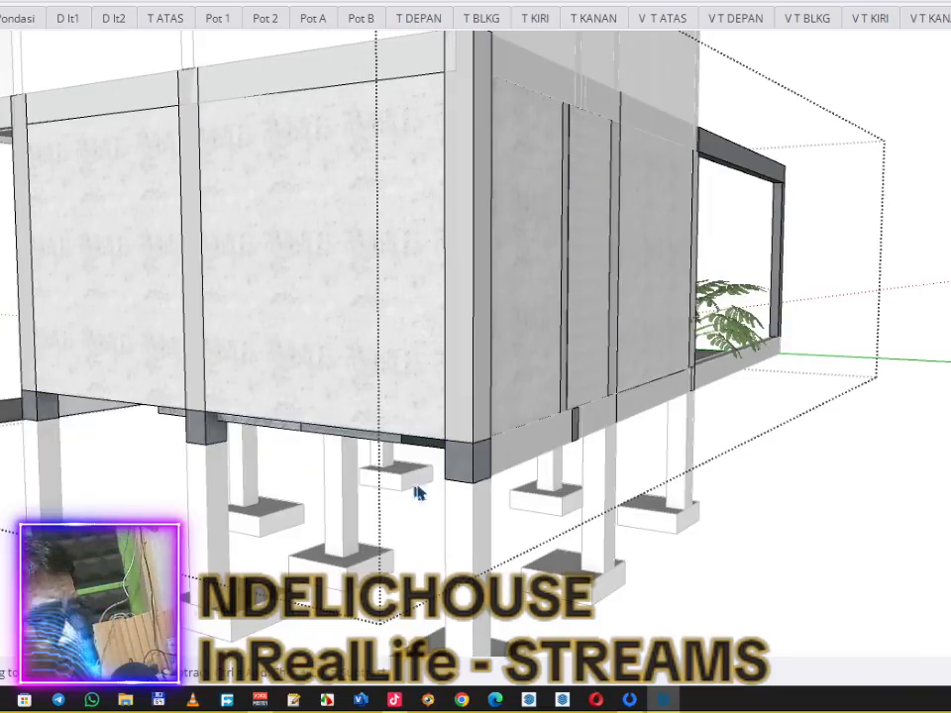
Step: Paste the two cut olive-coloured beams in place inside the foundation group
click(434, 476)
double_click(501, 462)
click(515, 463)
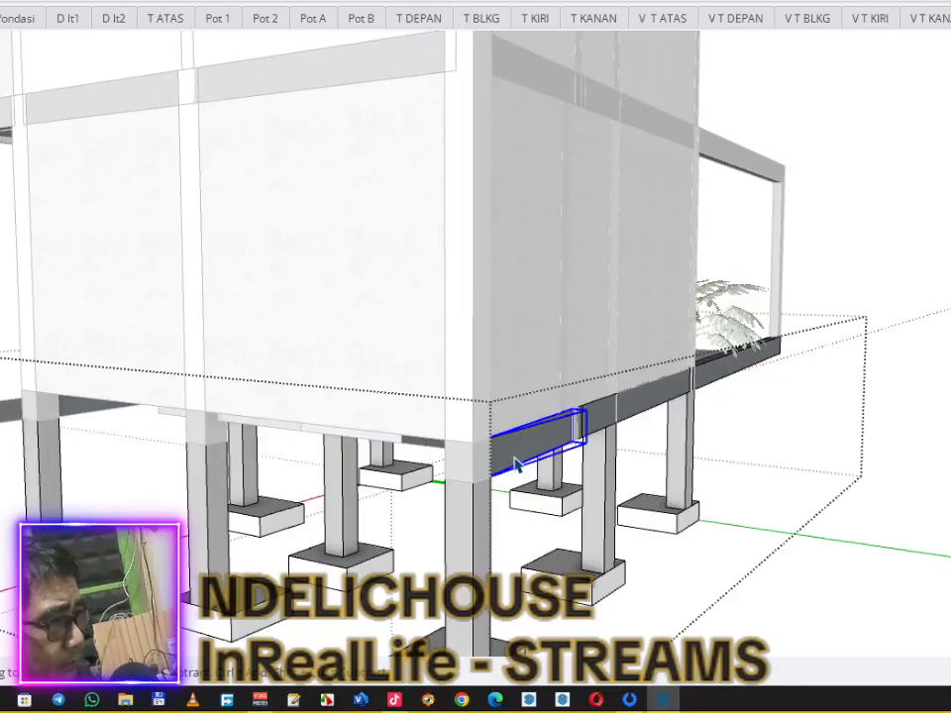
click(2, 2)
click(4, 63)
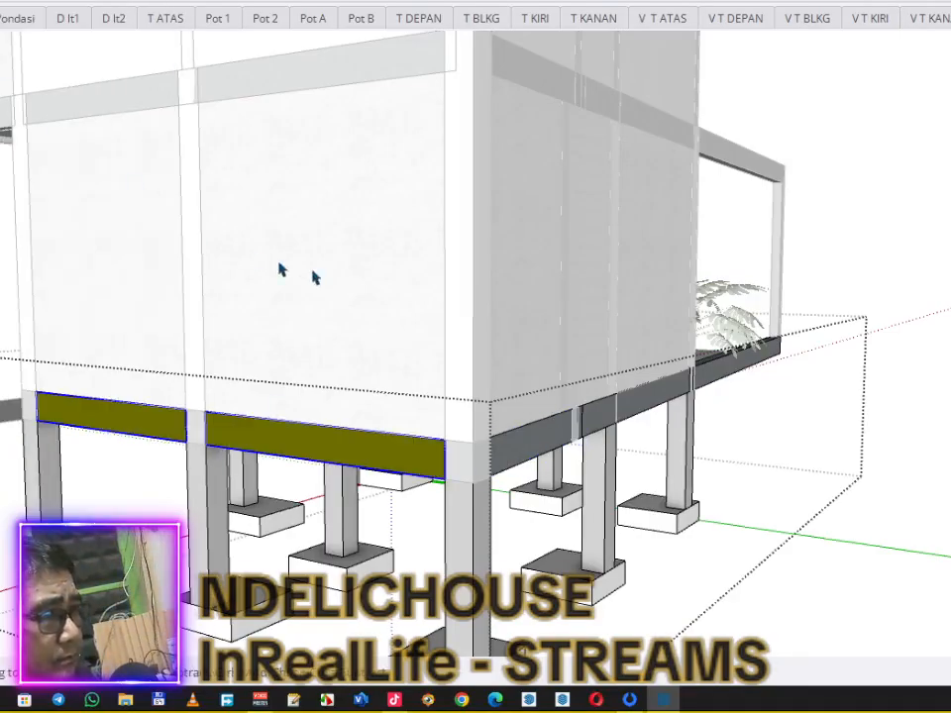
click(753, 462)
Step: Sample the grey material from the side ground beam and paint both olive-coloured end-wall beams with it
click(550, 441)
double_click(550, 443)
click(548, 446)
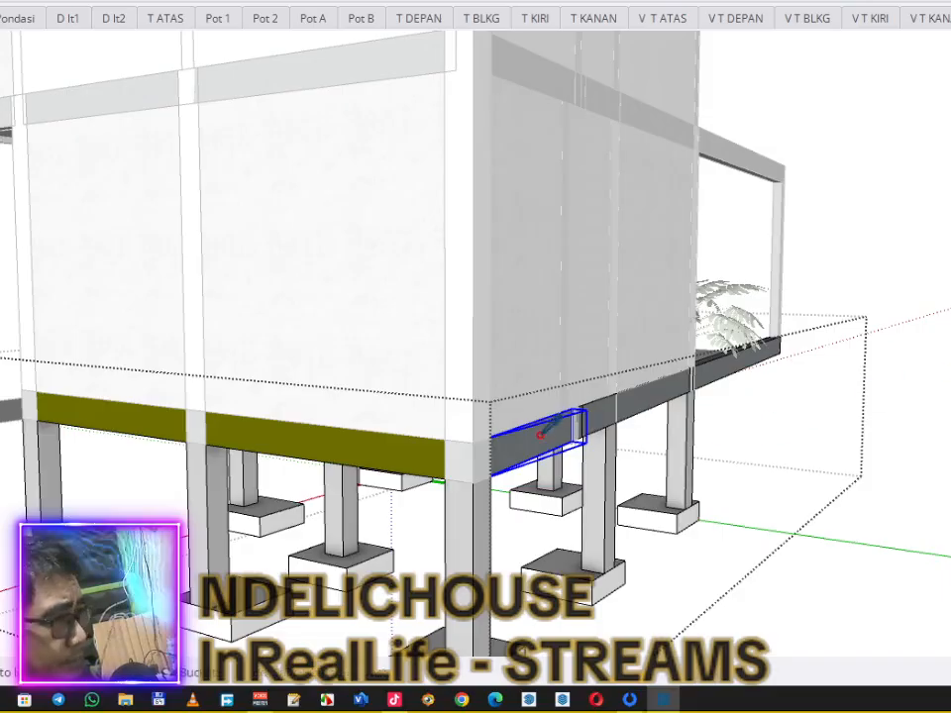
click(383, 464)
double_click(374, 464)
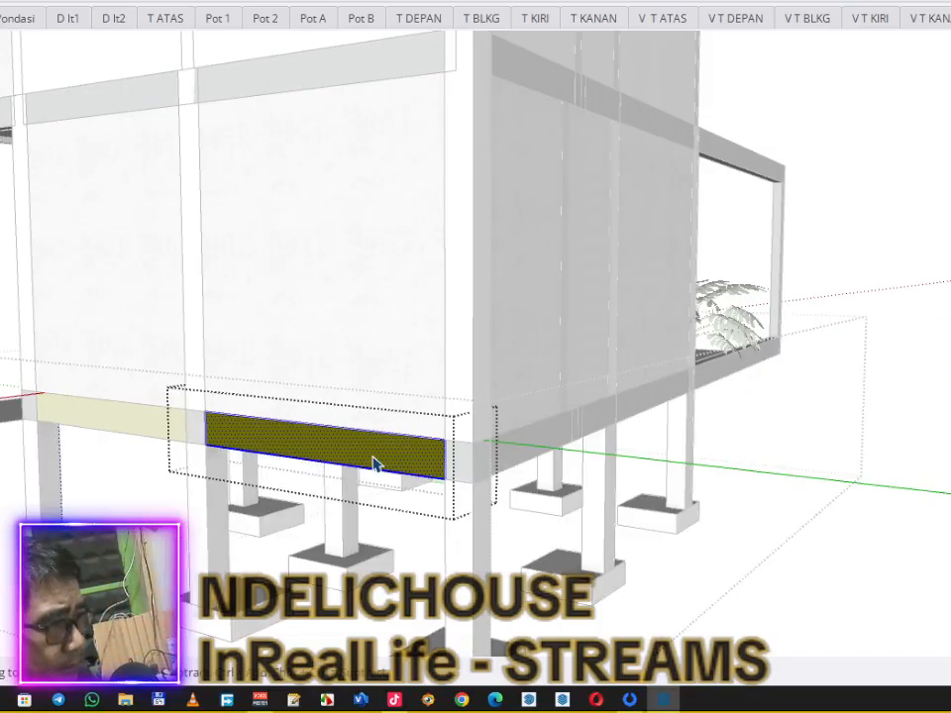
click(377, 458)
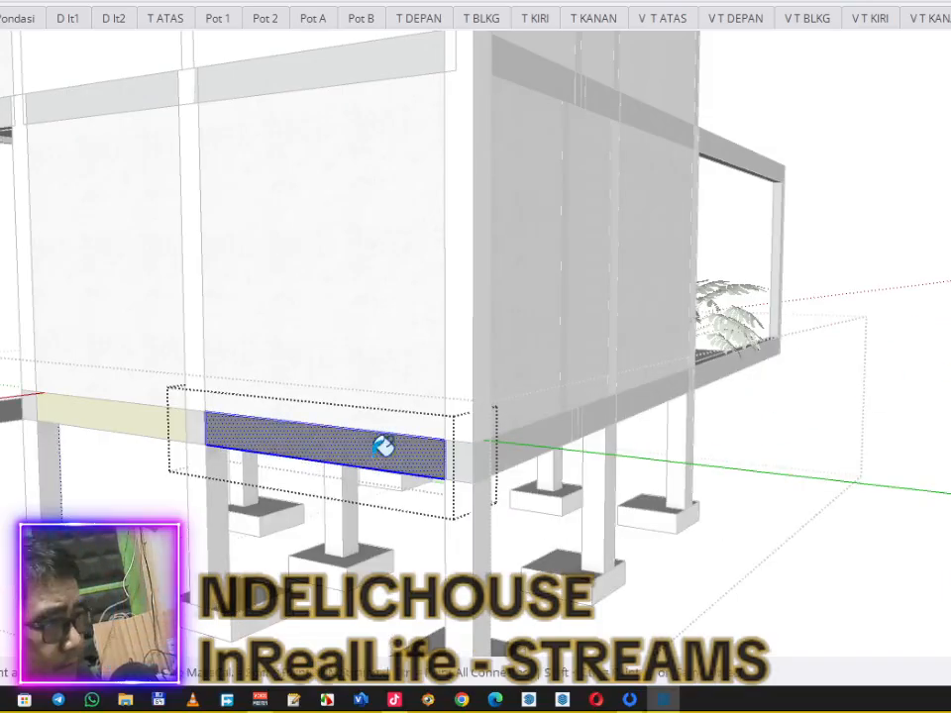
double_click(125, 425)
key(b)
click(152, 421)
key(space)
click(765, 468)
click(765, 458)
Step: Isolate the foundation group to inspect its columns, footings and transferred ground beams, and show the rest of the house again
middle_drag(765, 445, 465, 354)
scroll(465, 355, down, 5)
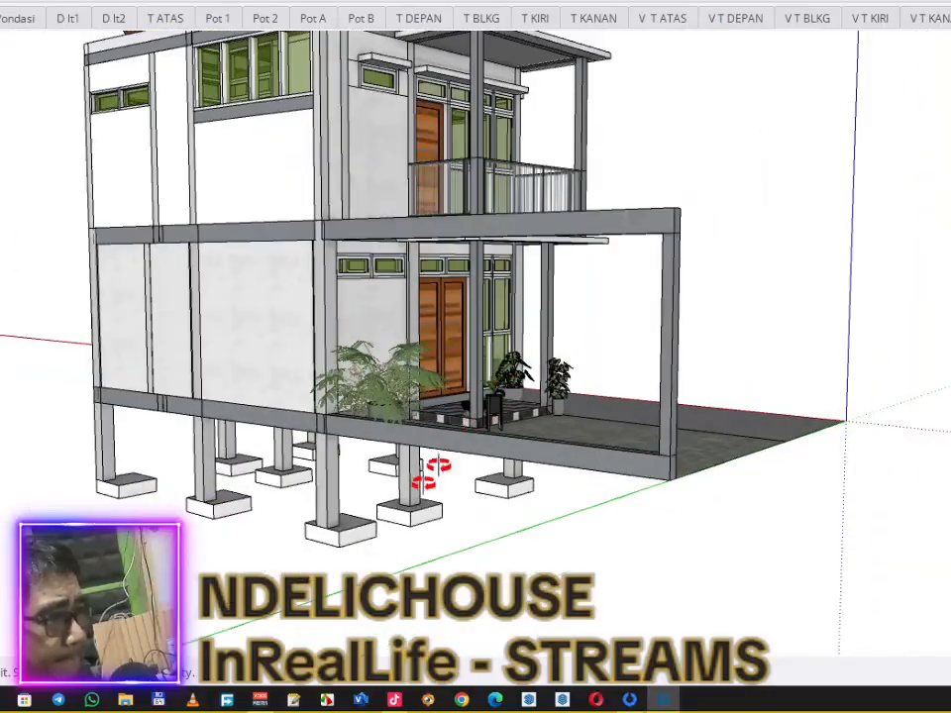
double_click(342, 514)
key(i)
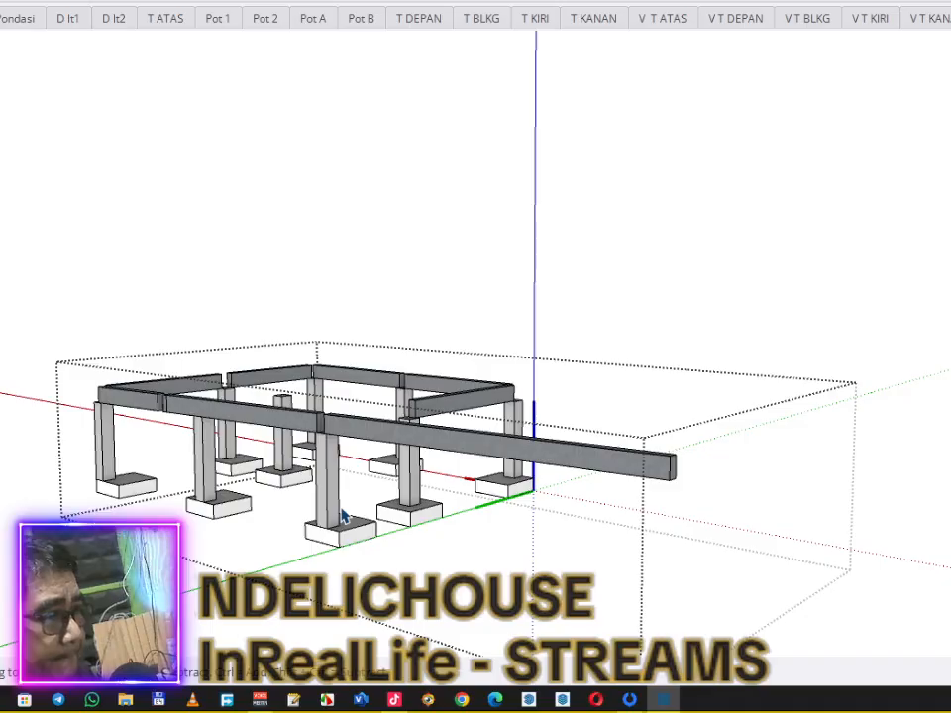
middle_drag(351, 511, 416, 419)
scroll(416, 418, up, 5)
key(i)
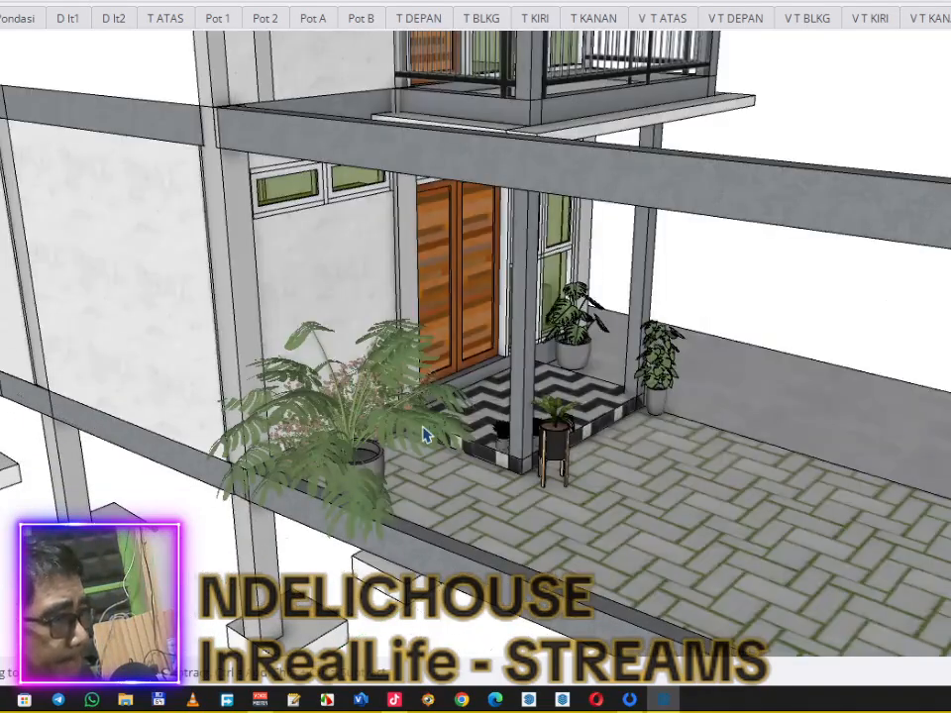
Step: Cut the ground beam under the front wall beside the entrance door out of the house component
scroll(387, 439, up, 4)
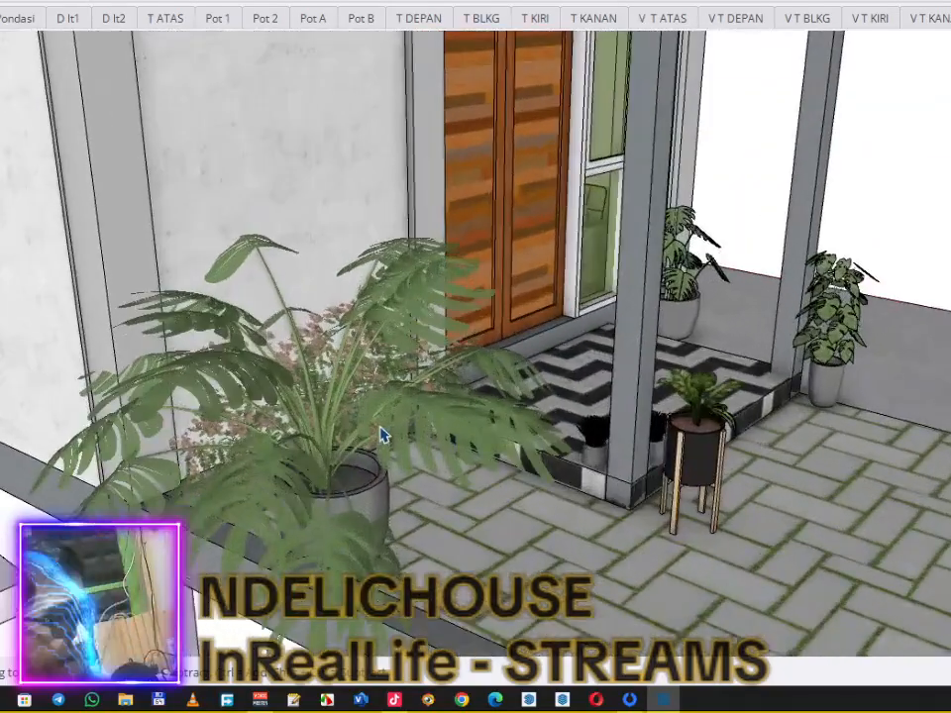
mouse_move(412, 507)
middle_down()
mouse_move(206, 485)
mouse_move(342, 403)
mouse_move(606, 494)
mouse_move(725, 457)
middle_up()
scroll(811, 358, up, 8)
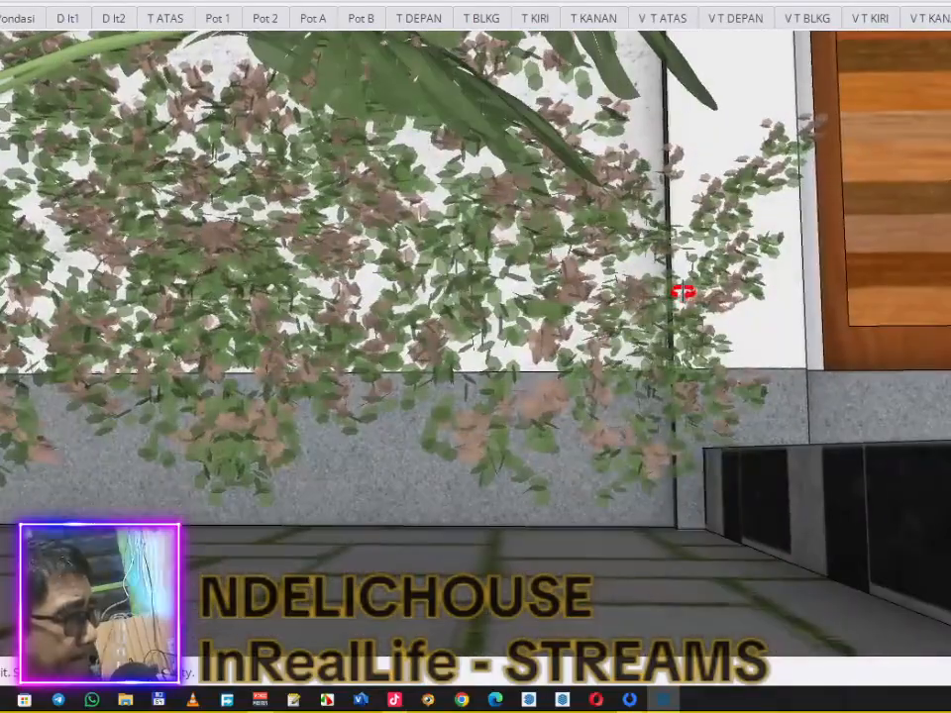
mouse_move(683, 293)
middle_down()
mouse_move(440, 504)
mouse_move(422, 503)
middle_up()
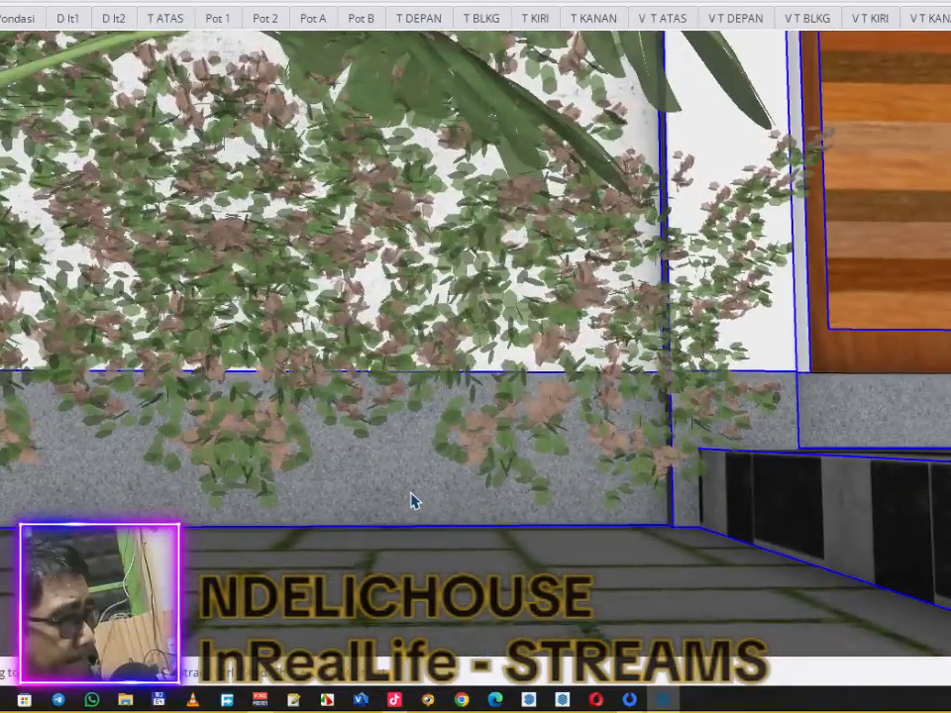
click(416, 505)
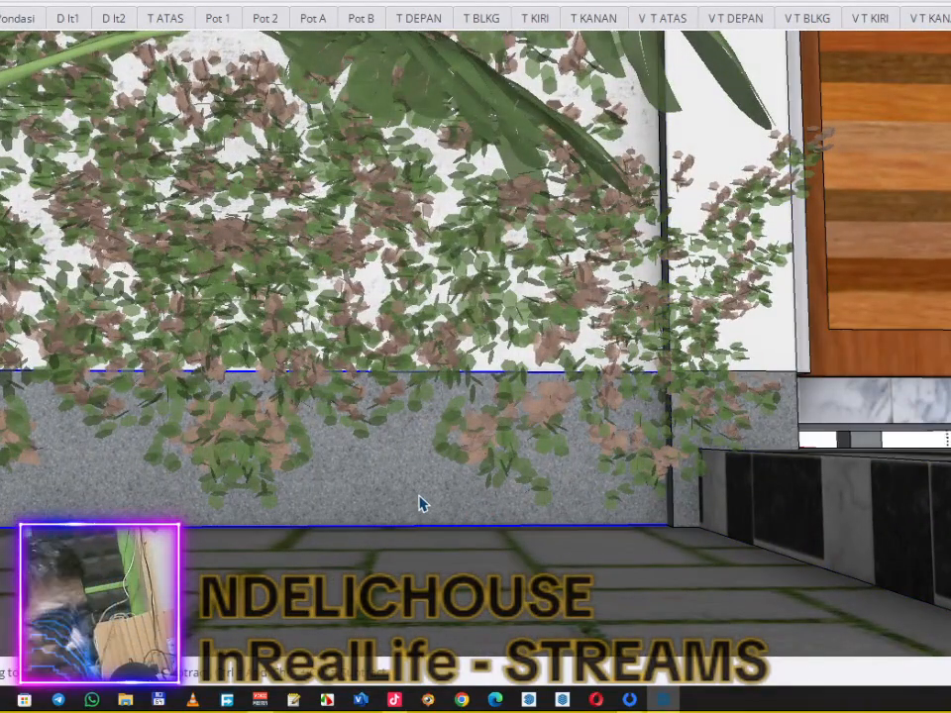
scroll(420, 504, down, 10)
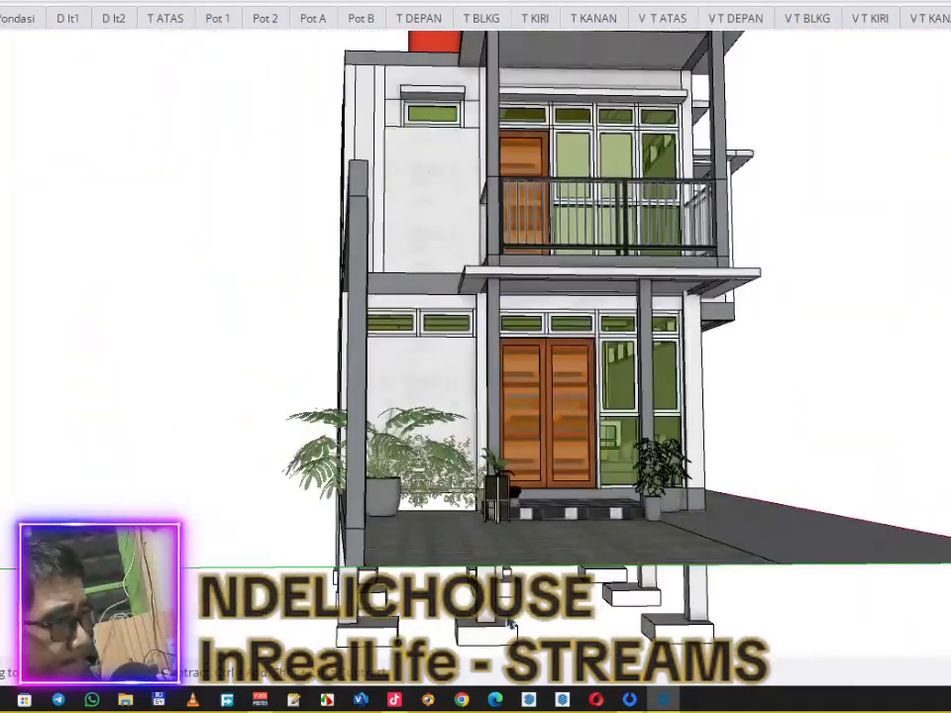
Step: Paste the cut front beam in place inside the foundation and close the foundation for editing
double_click(509, 625)
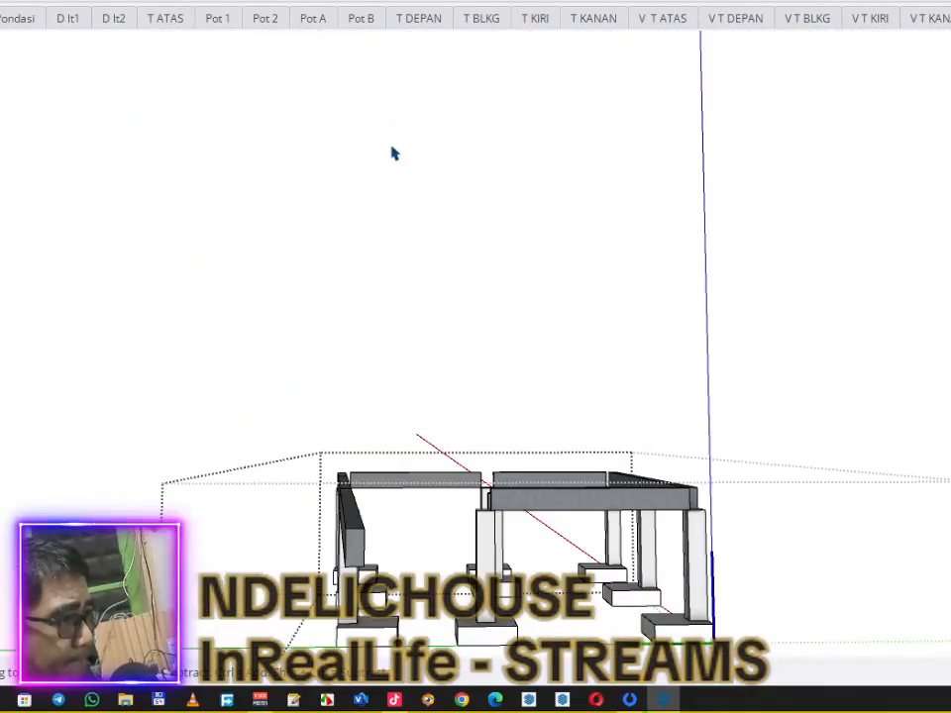
click(2, 2)
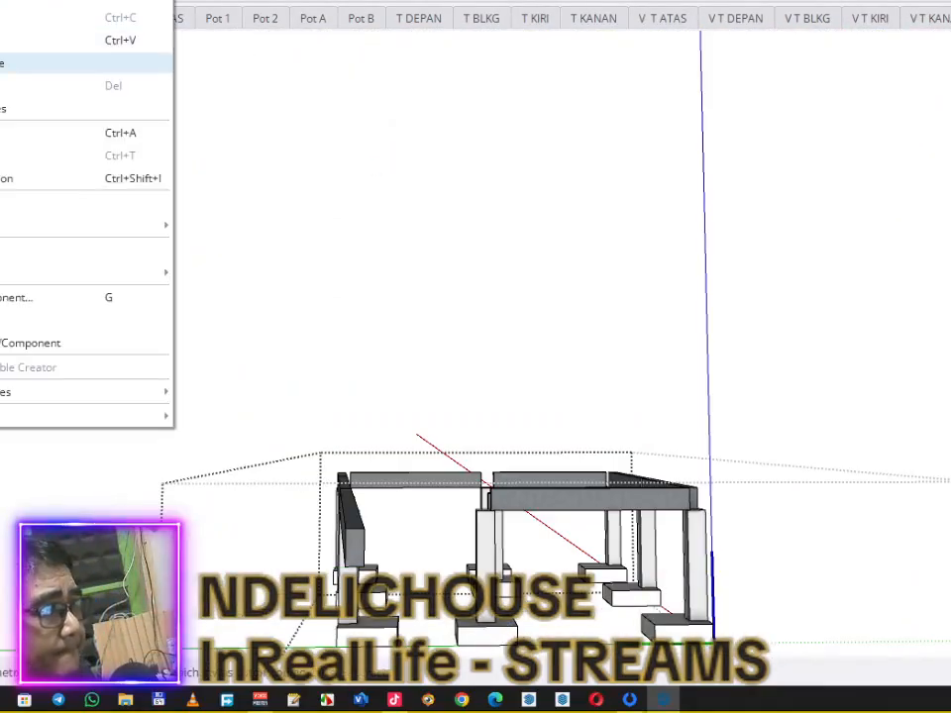
click(4, 64)
click(767, 205)
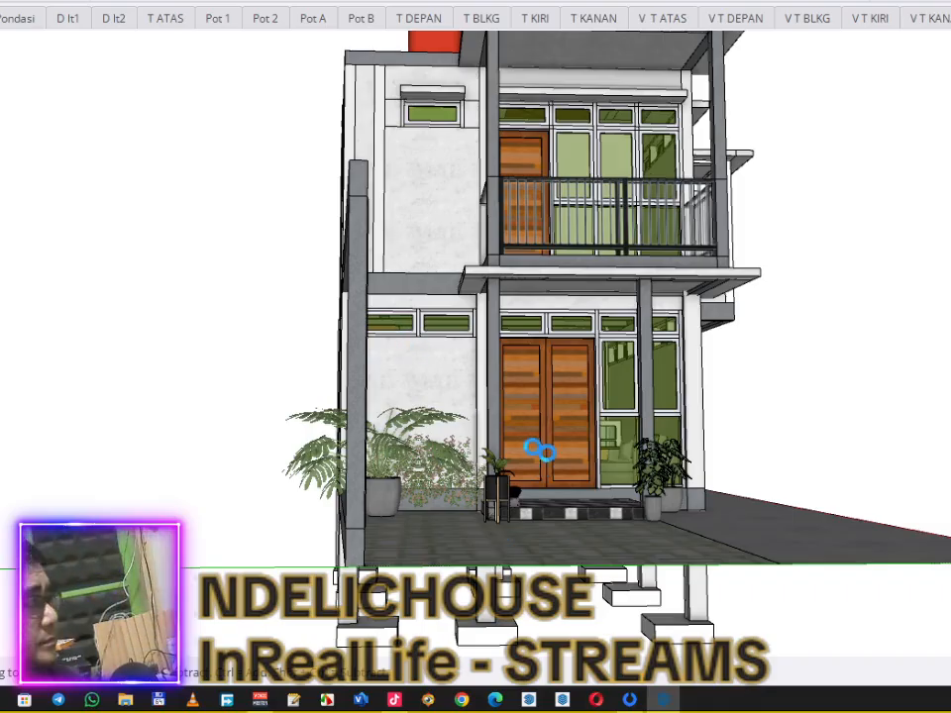
Step: Hide the whole foundation, including its columns, footings and transferred ground beams
click(376, 446)
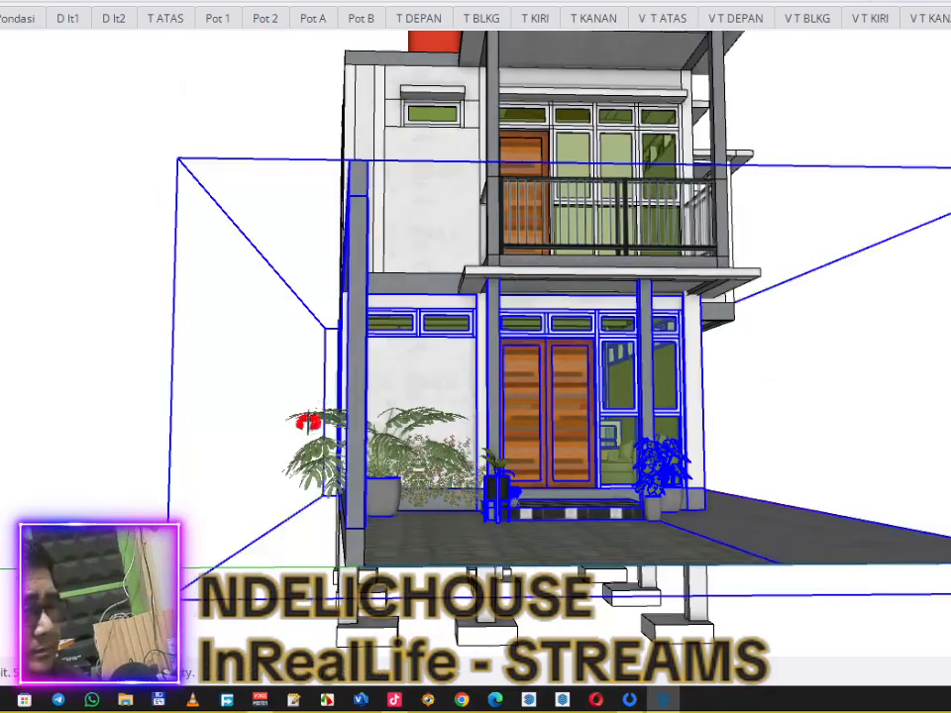
middle_drag(350, 452, 139, 441)
click(220, 484)
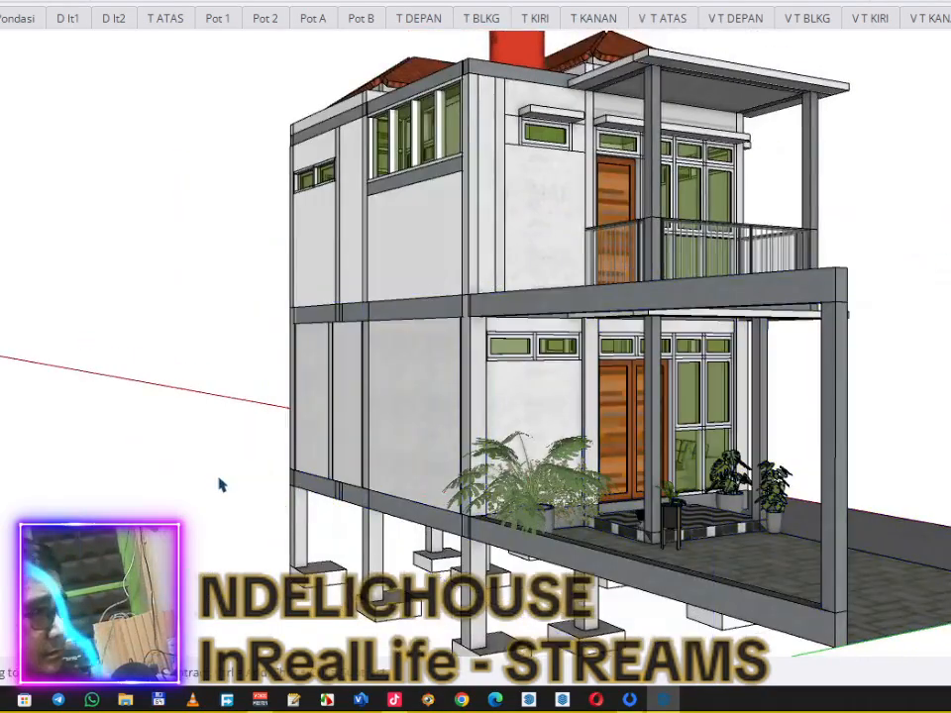
scroll(225, 480, down, 2)
middle_drag(233, 478, 520, 446)
scroll(655, 489, up, 3)
mouse_move(655, 488)
middle_down()
mouse_move(604, 471)
mouse_move(616, 422)
mouse_move(619, 436)
mouse_move(629, 436)
middle_up()
scroll(629, 436, down, 3)
click(563, 572)
scroll(563, 572, down, 4)
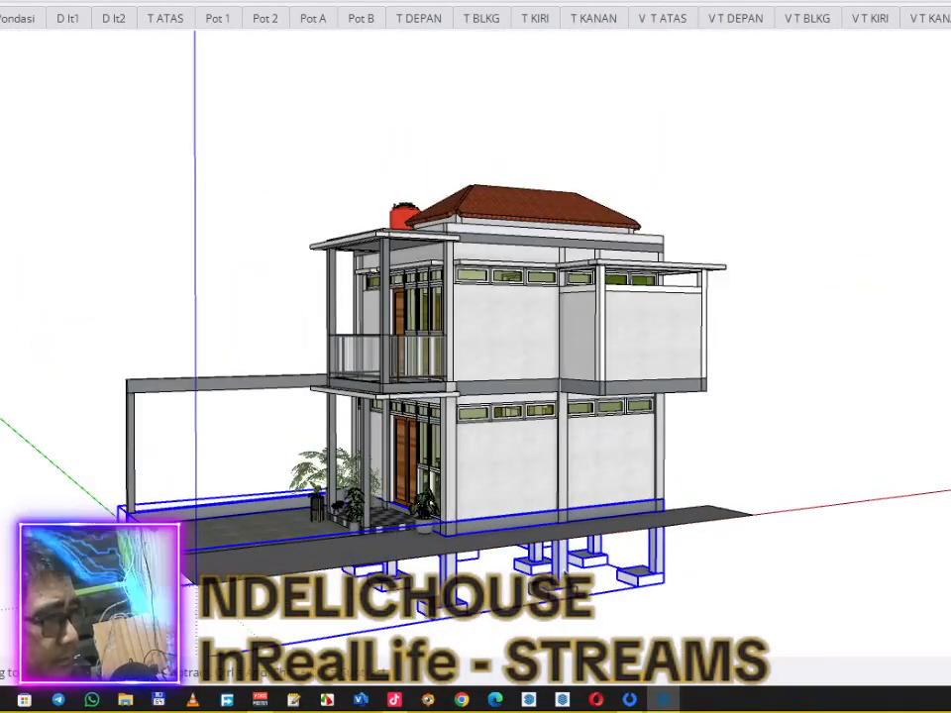
right_click(563, 572)
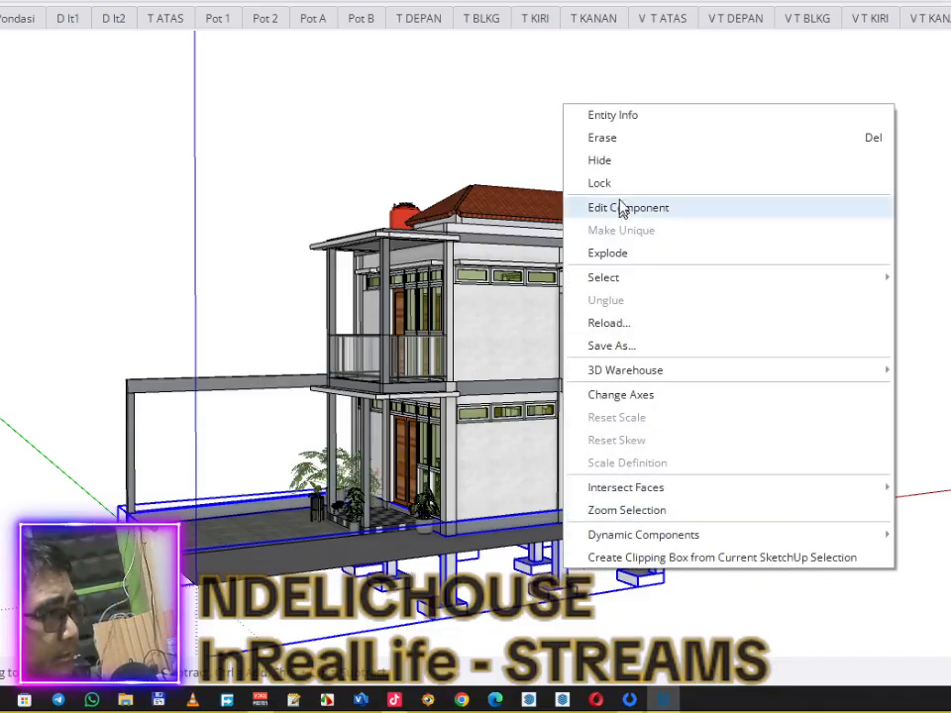
click(622, 165)
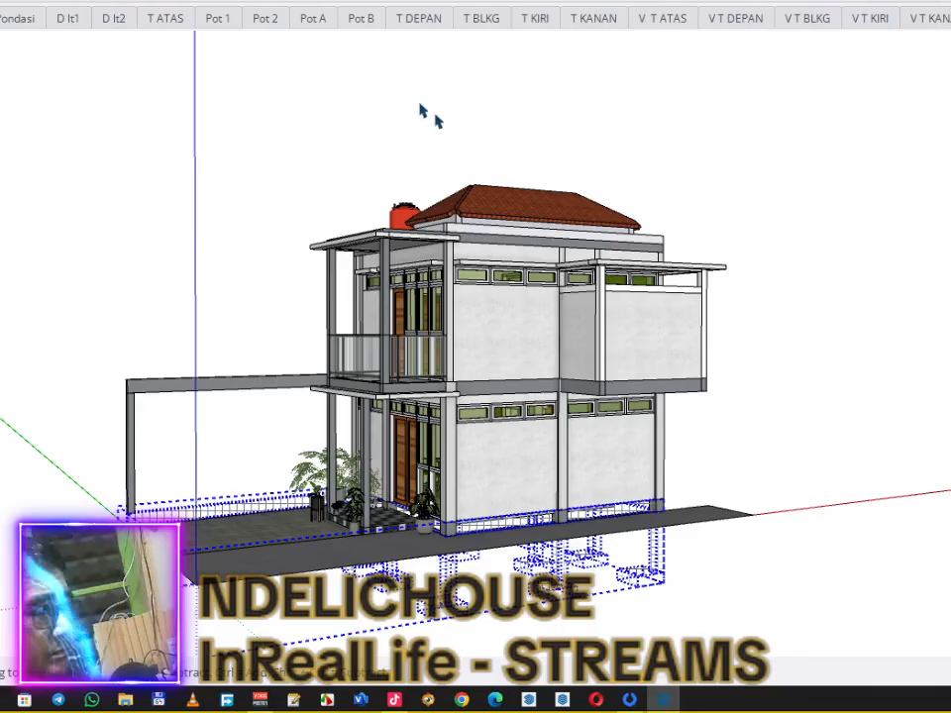
click(685, 330)
click(821, 303)
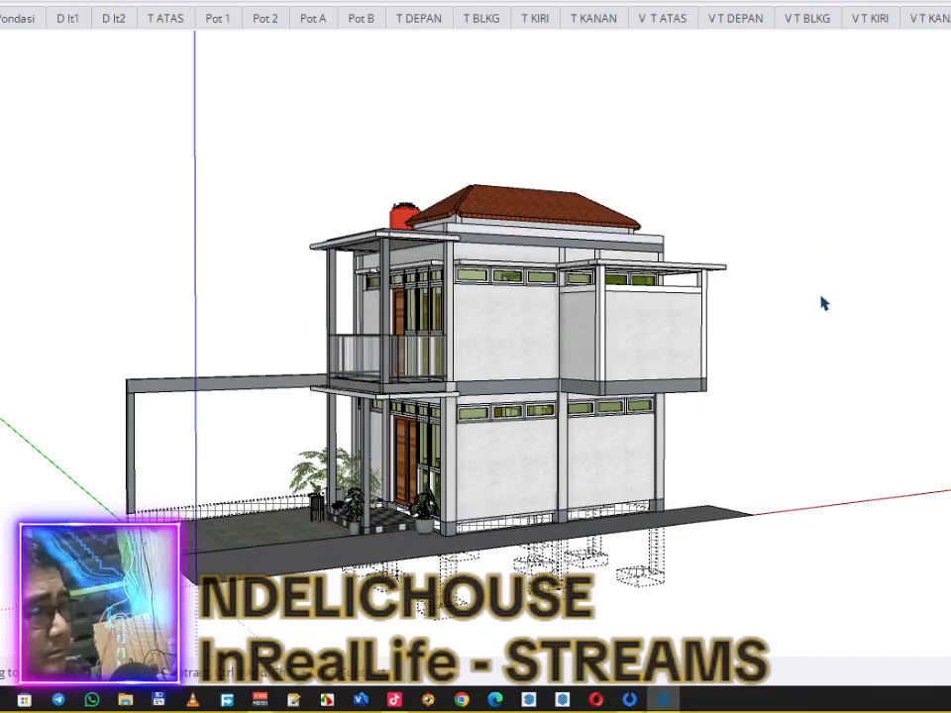
Step: Inspect the base of the long side walls, check a wall inside the ground-floor component and close the component
scroll(664, 492, up, 5)
scroll(567, 411, down, 6)
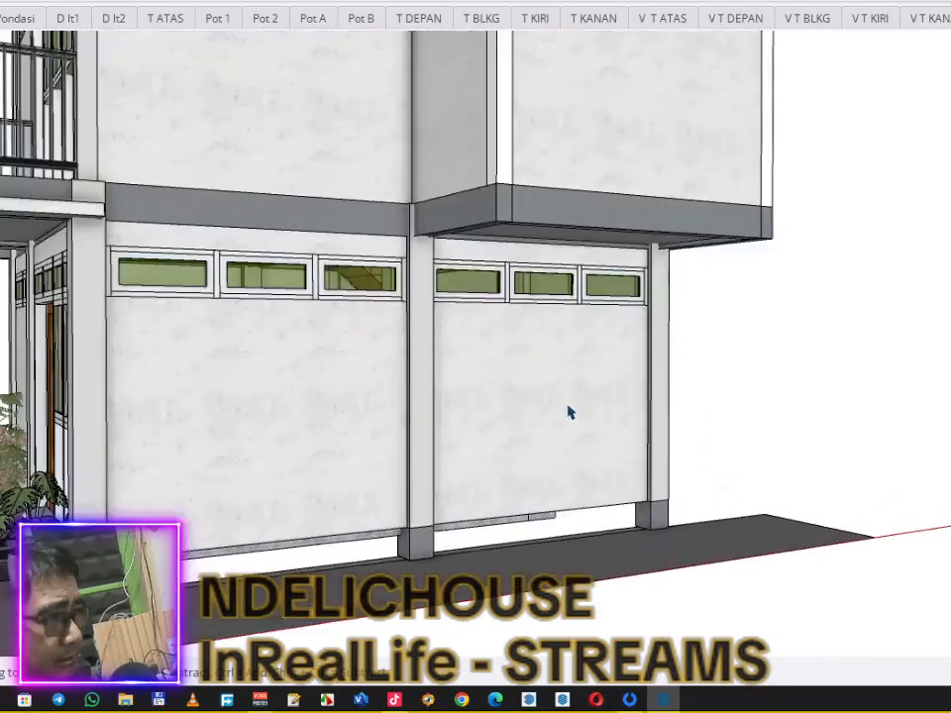
middle_drag(573, 410, 521, 418)
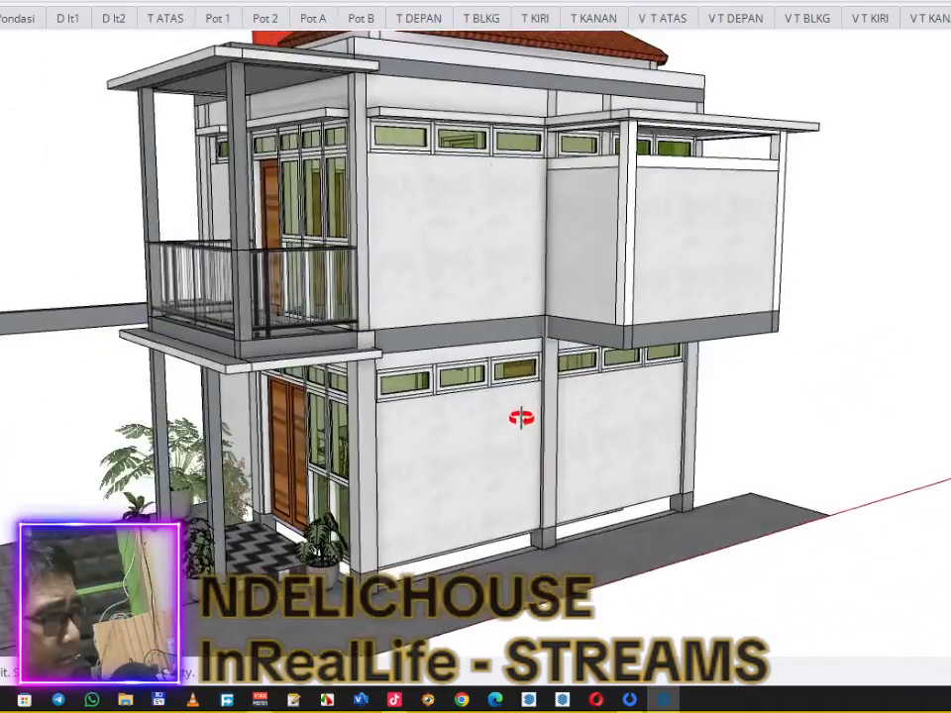
scroll(456, 450, up, 3)
double_click(465, 464)
click(462, 468)
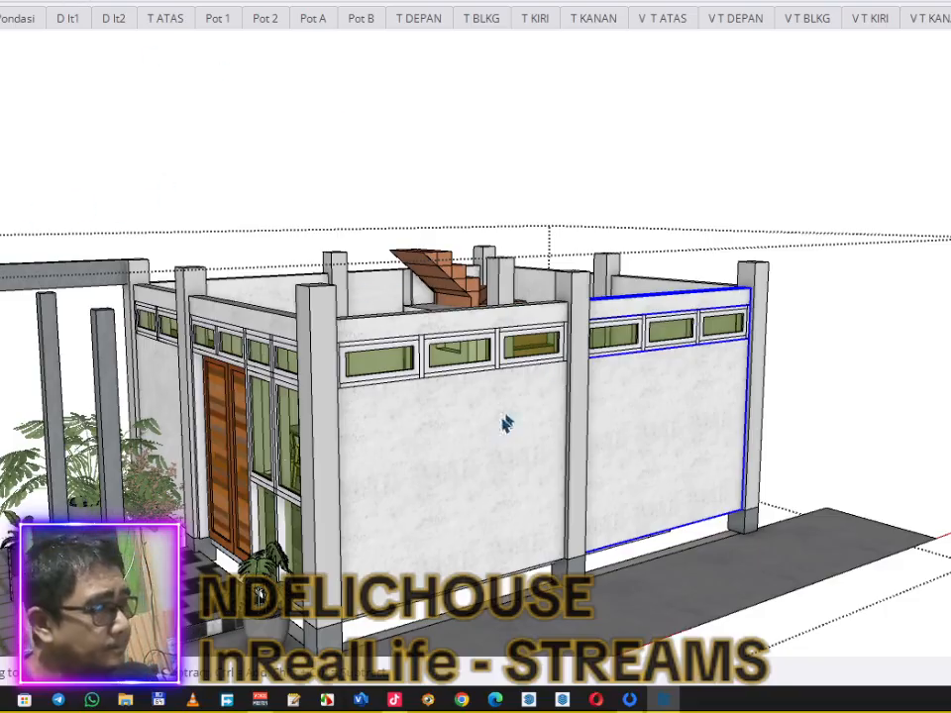
click(789, 149)
scroll(599, 416, down, 2)
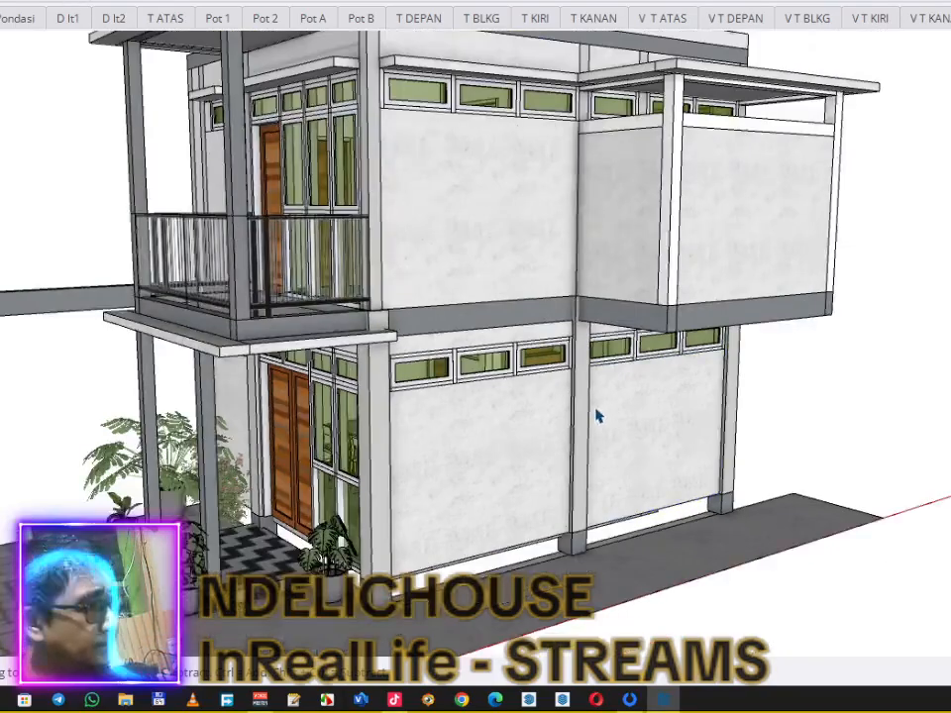
Step: Hide the upper-floor component between the ground floor and the roof
click(533, 219)
click(820, 384)
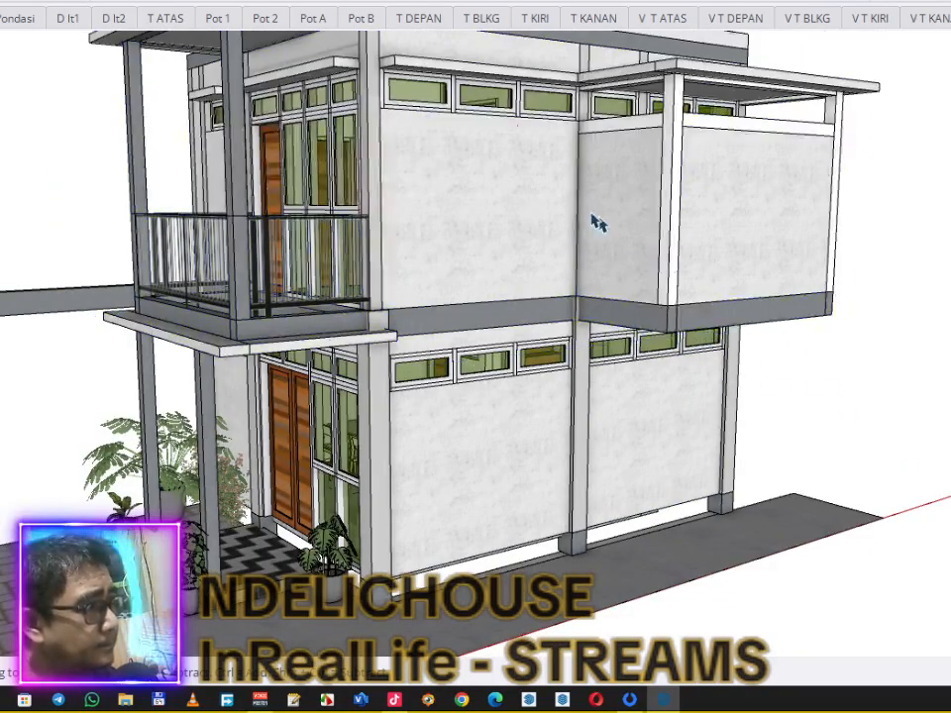
right_click(572, 289)
click(577, 240)
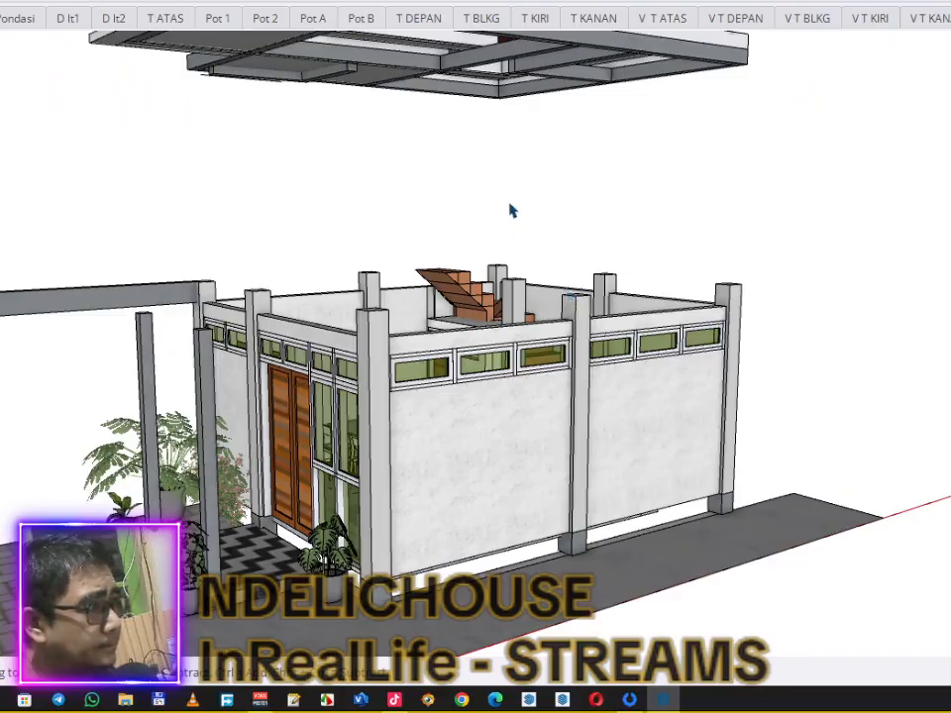
Step: Inside the ground-floor component, combine the side, rear and front-corner wall pieces into one group, leaving out the strip above the entrance
scroll(512, 210, down, 4)
middle_drag(490, 329, 496, 411)
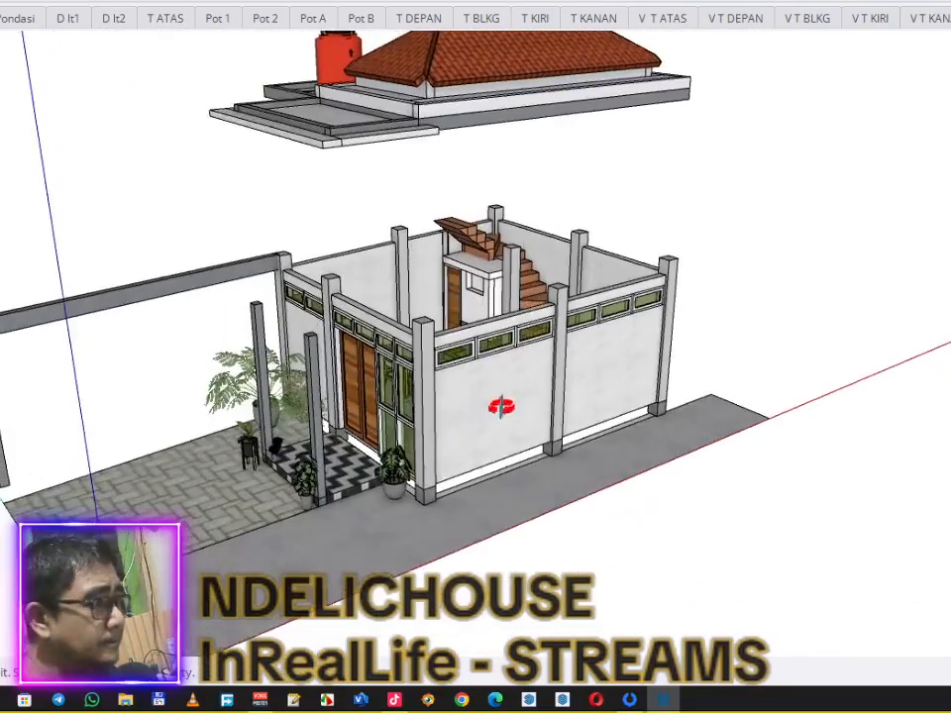
scroll(510, 391, up, 6)
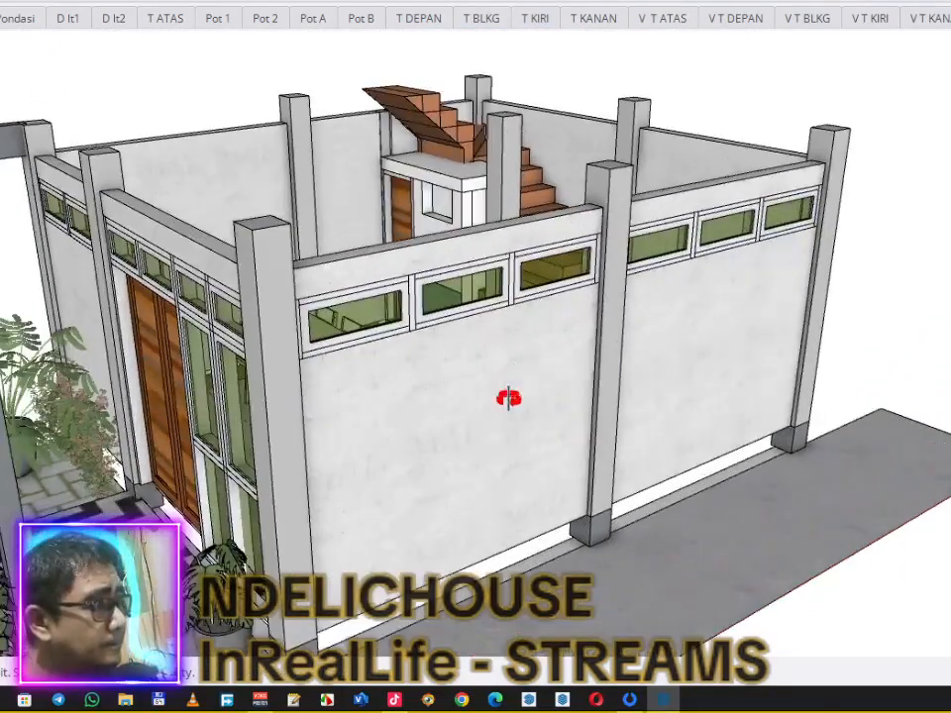
click(505, 385)
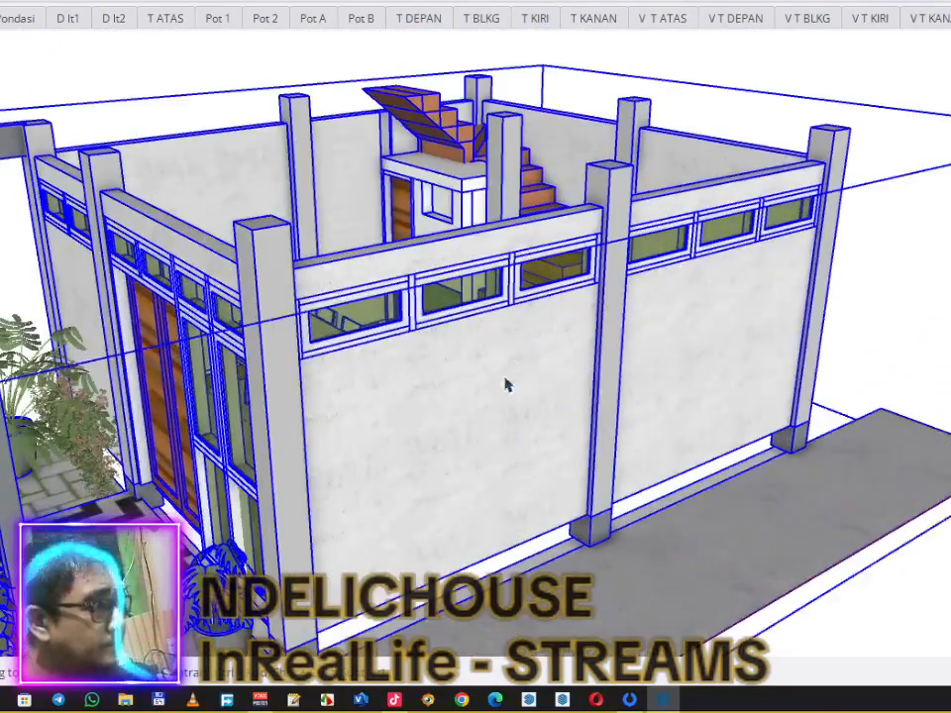
double_click(511, 402)
click(531, 399)
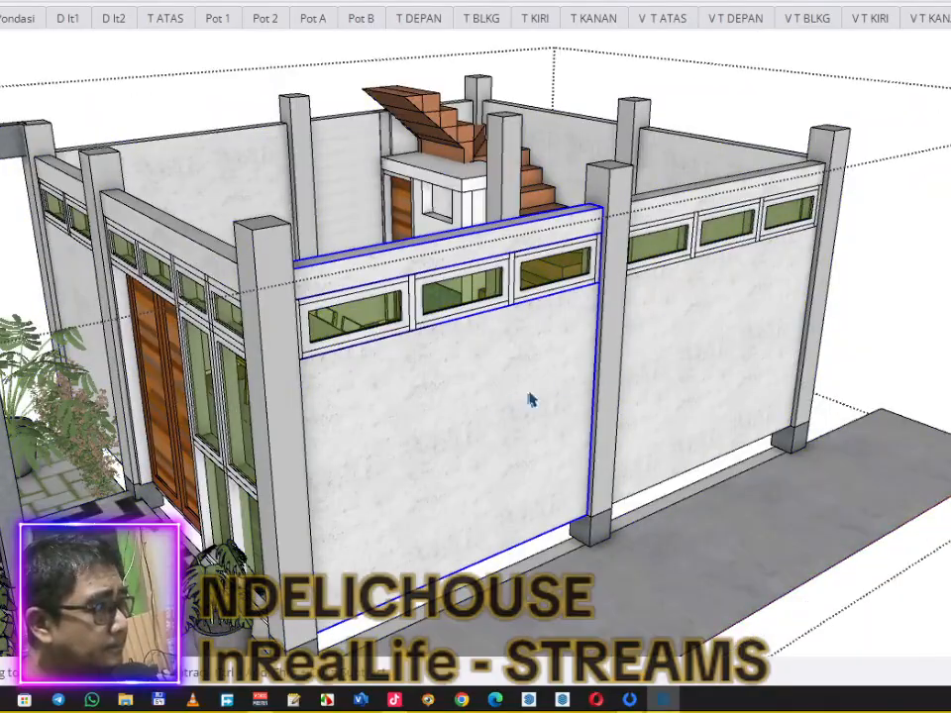
ctrl+click(659, 354)
ctrl+click(676, 172)
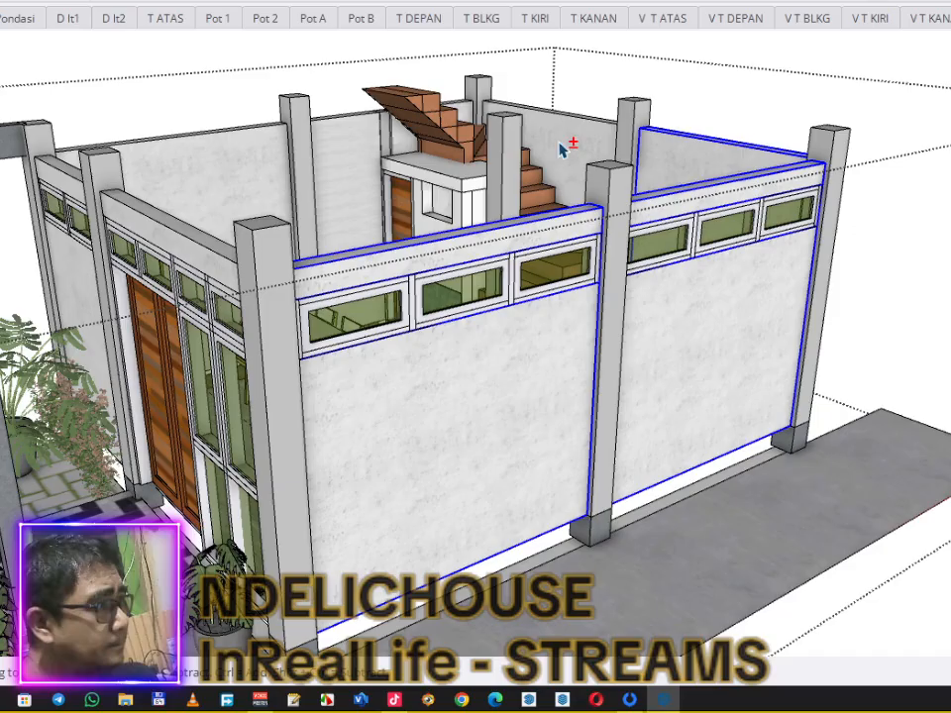
ctrl+click(377, 150)
ctrl+click(241, 172)
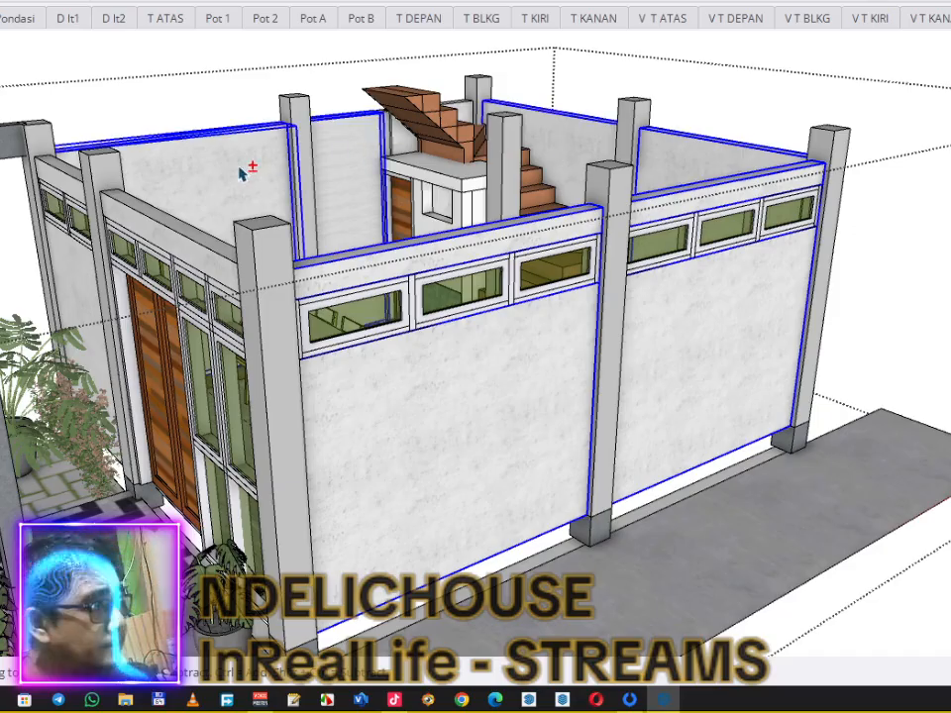
ctrl+click(82, 286)
right_click(81, 286)
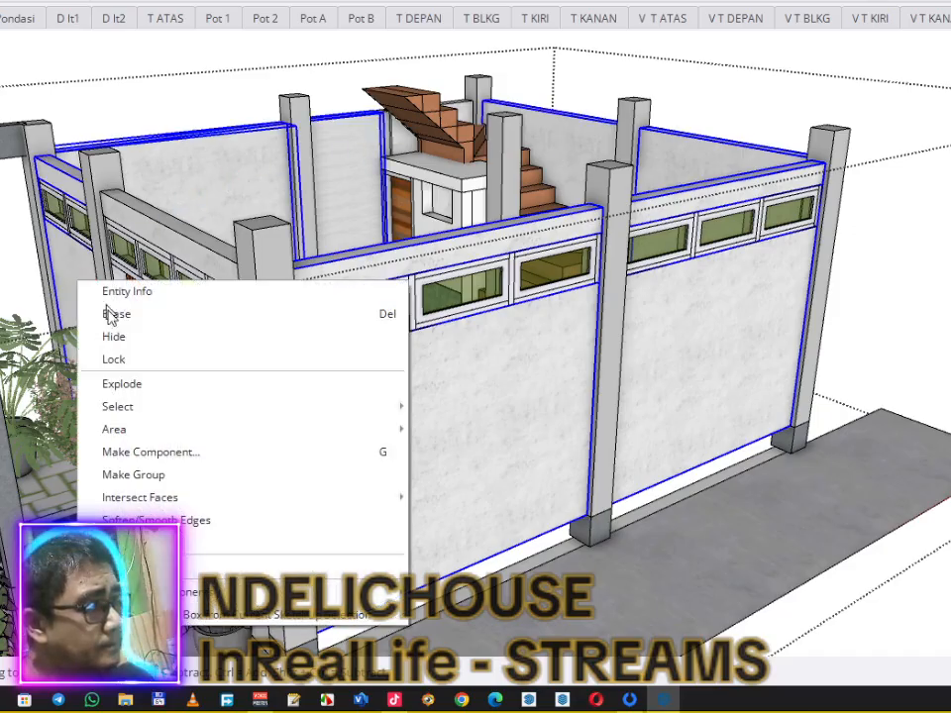
click(168, 476)
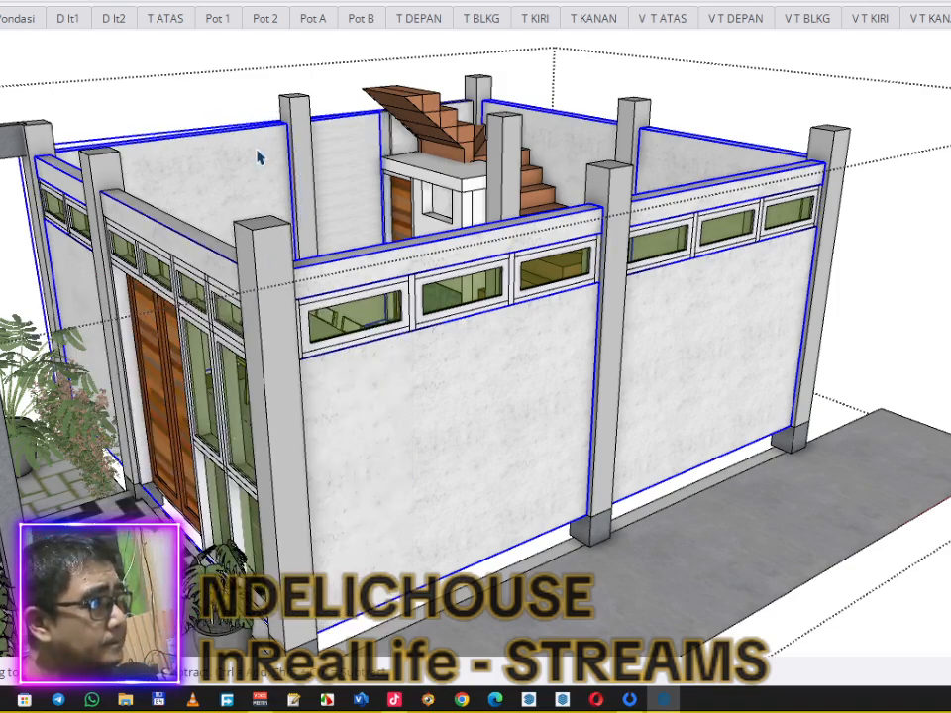
click(210, 91)
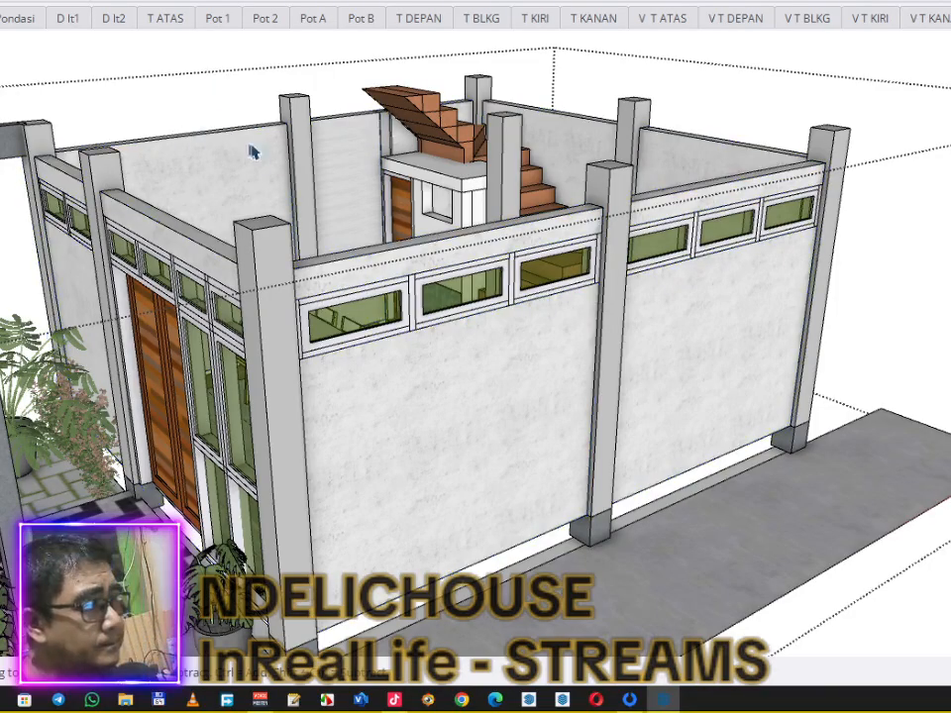
Step: Cut the wall strip above the front entrance windows and paste it in place inside the new wall group
double_click(343, 203)
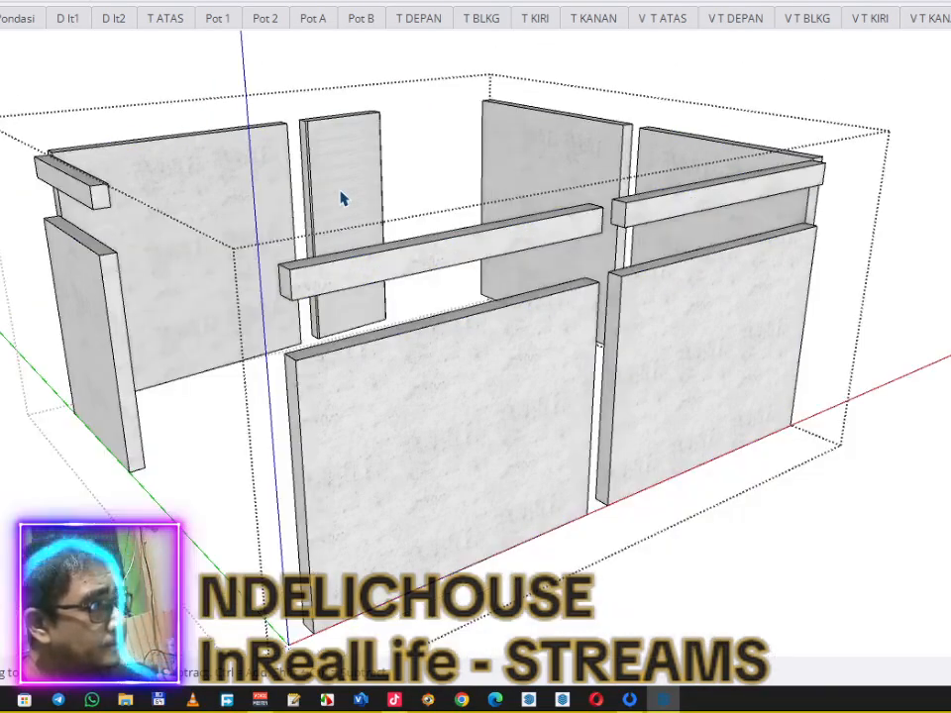
key(Escape)
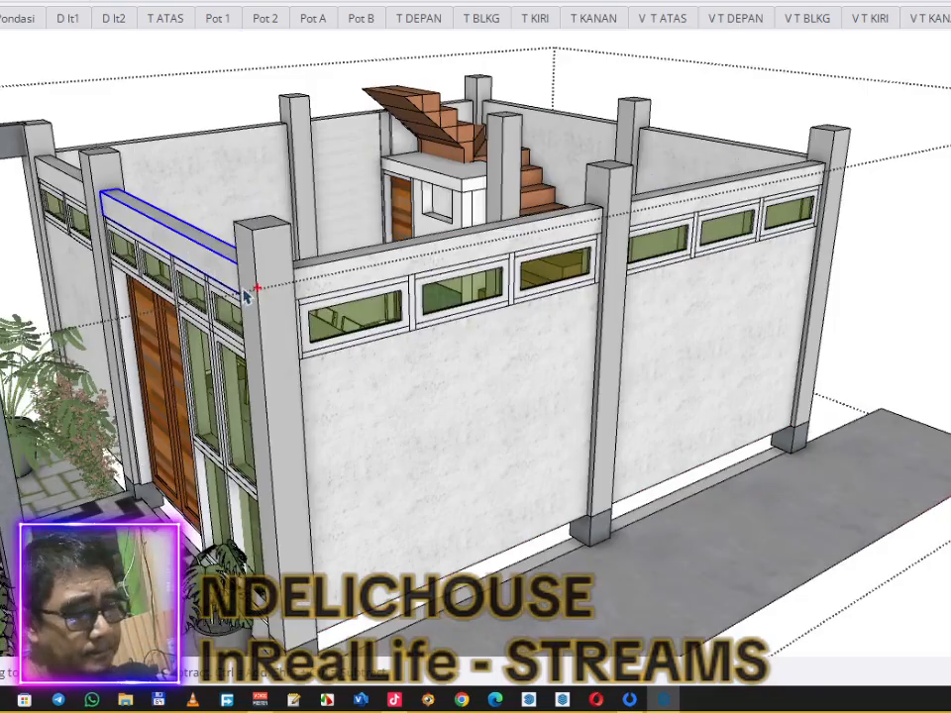
double_click(366, 283)
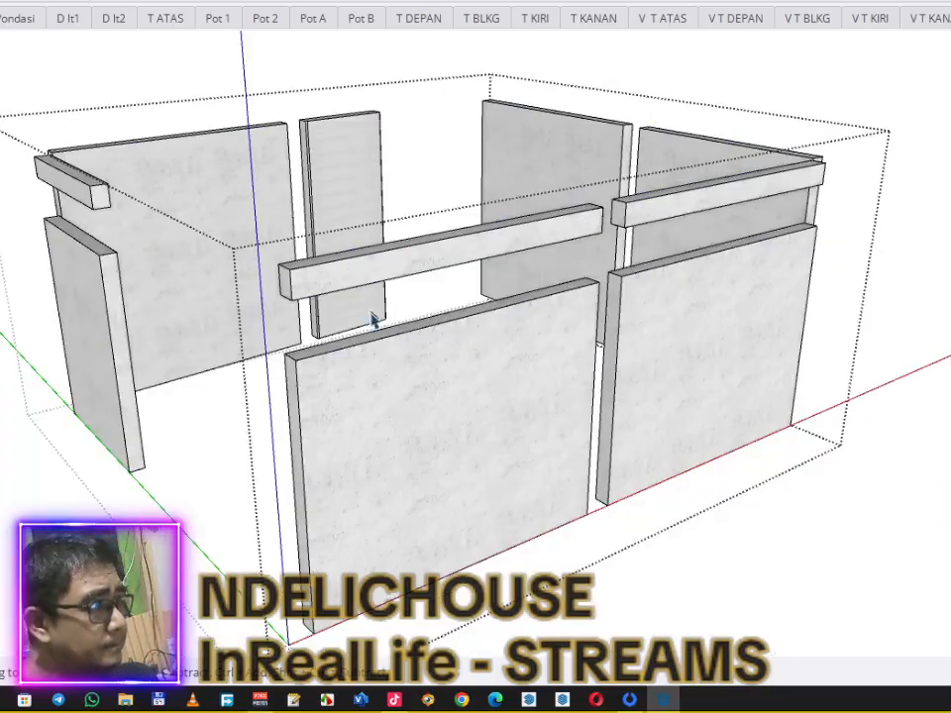
click(403, 388)
click(15, 1)
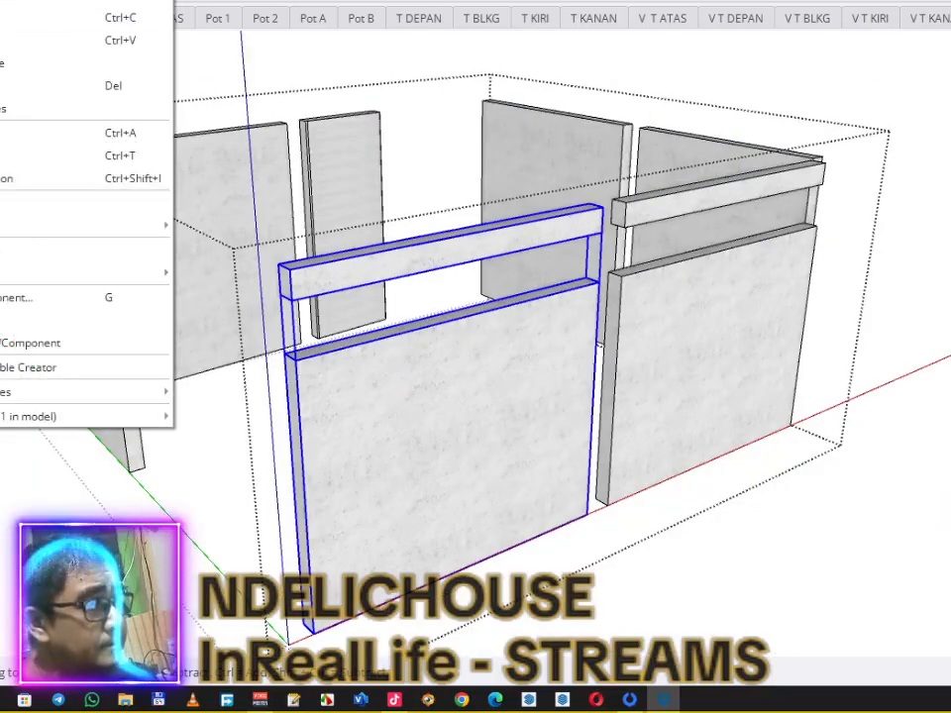
click(59, 47)
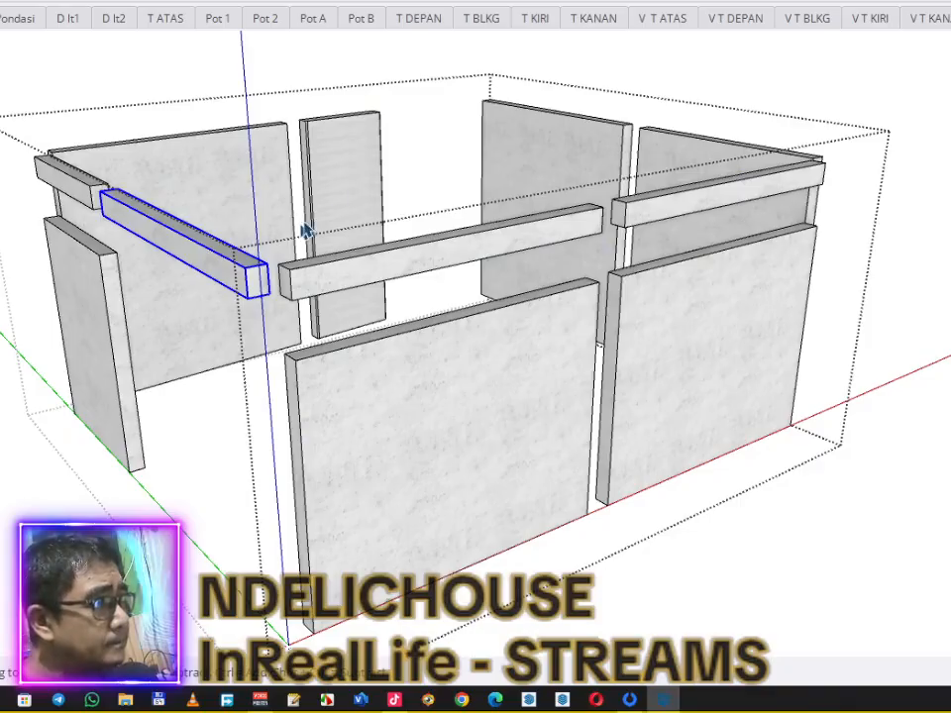
key(Escape)
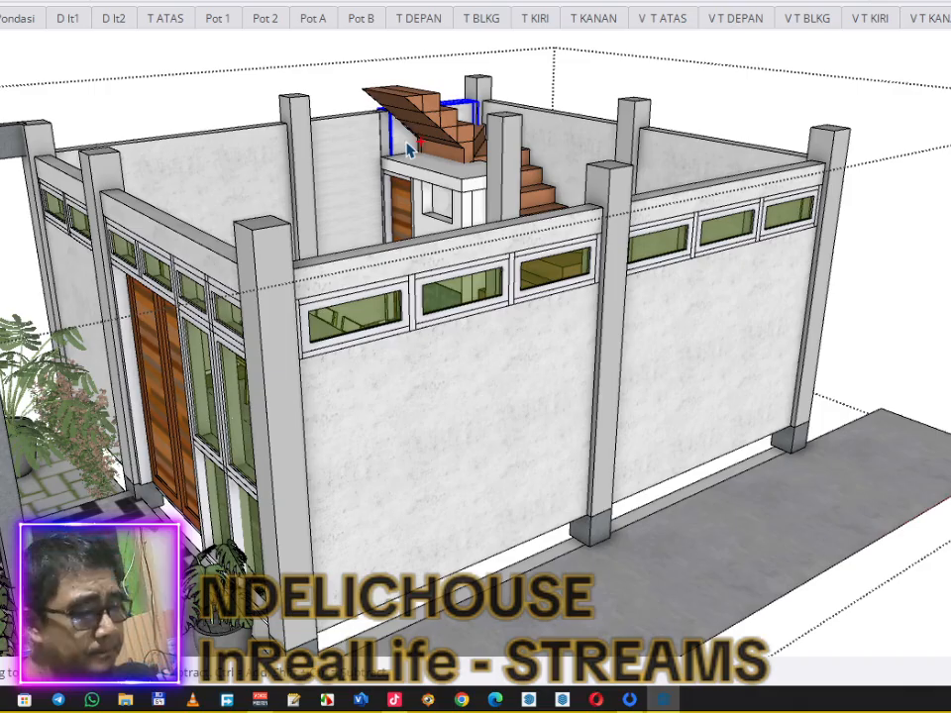
Step: Paste the wall piece beside the staircase in place inside the wall group, close the group and check which walls it includes
double_click(250, 165)
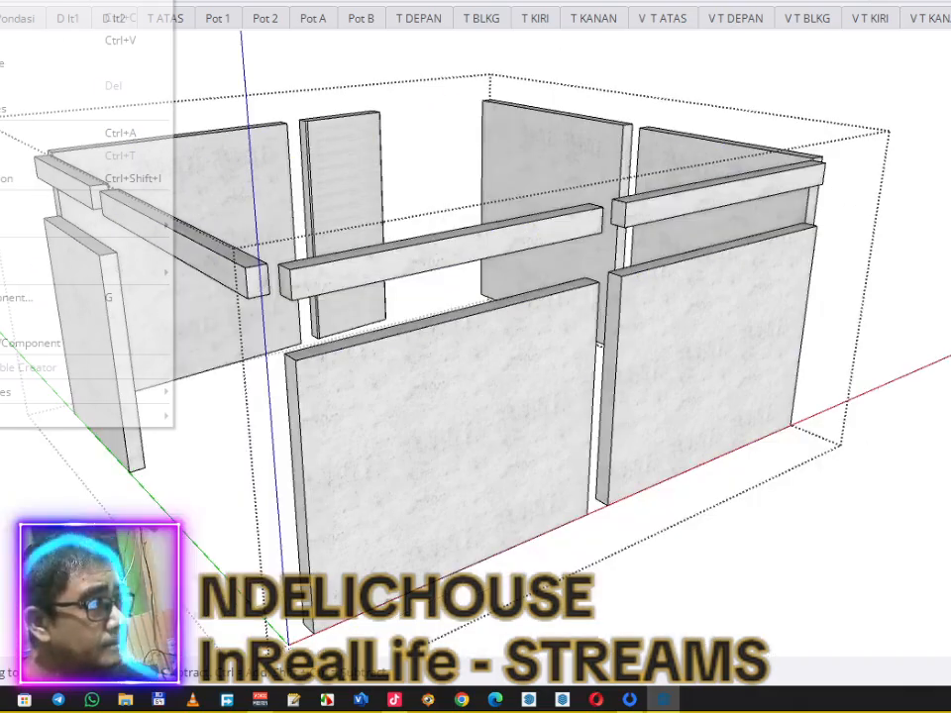
click(730, 105)
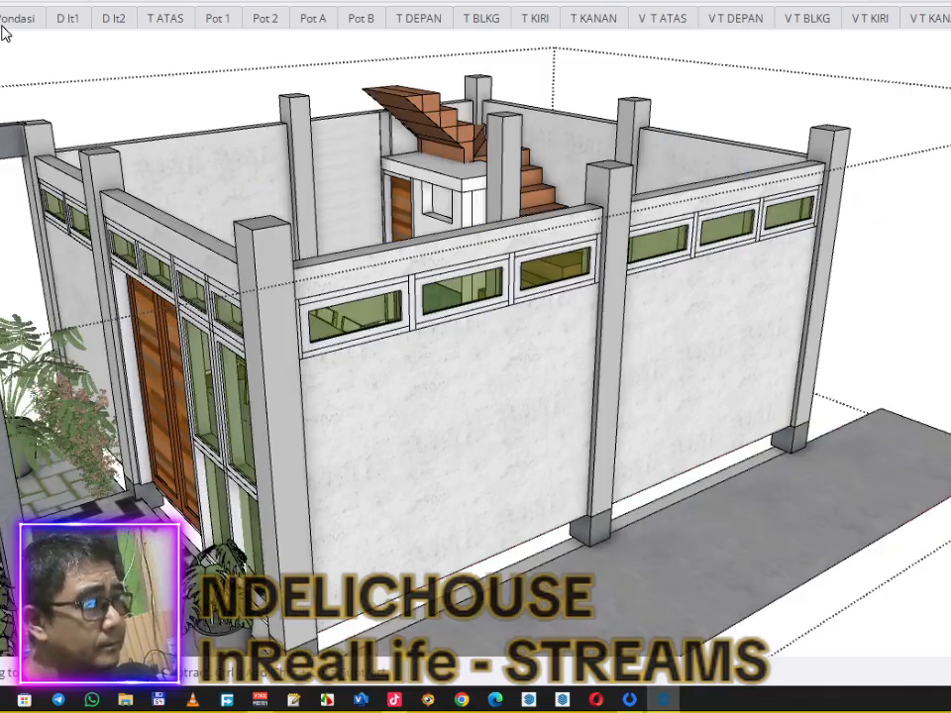
double_click(583, 338)
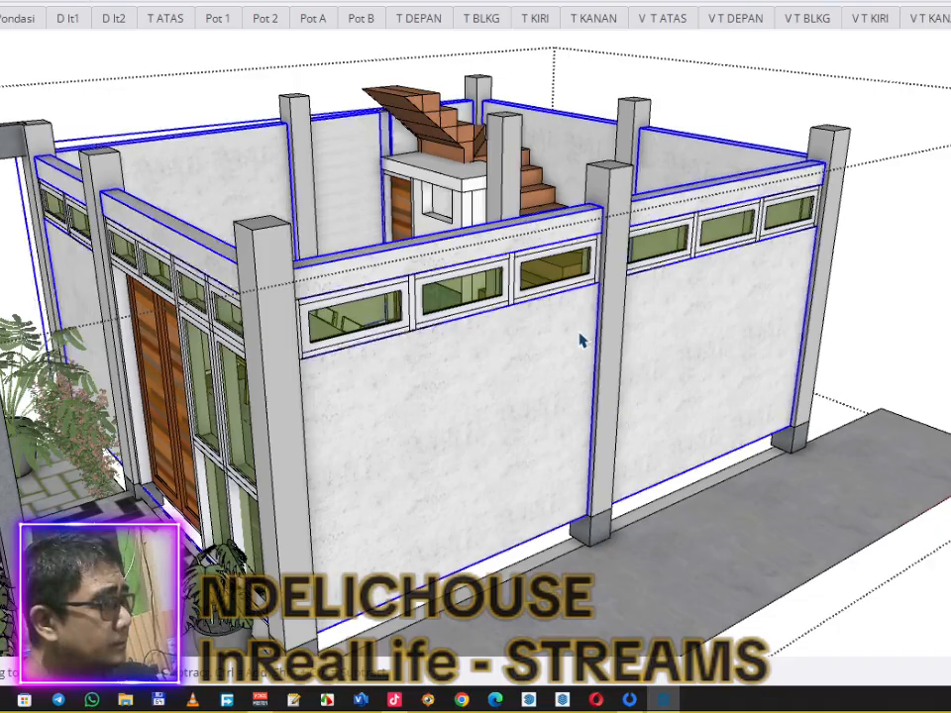
click(822, 73)
Step: Combine the eight perimeter columns of the ground floor into one group, leaving out the interior column beside the staircase
click(624, 194)
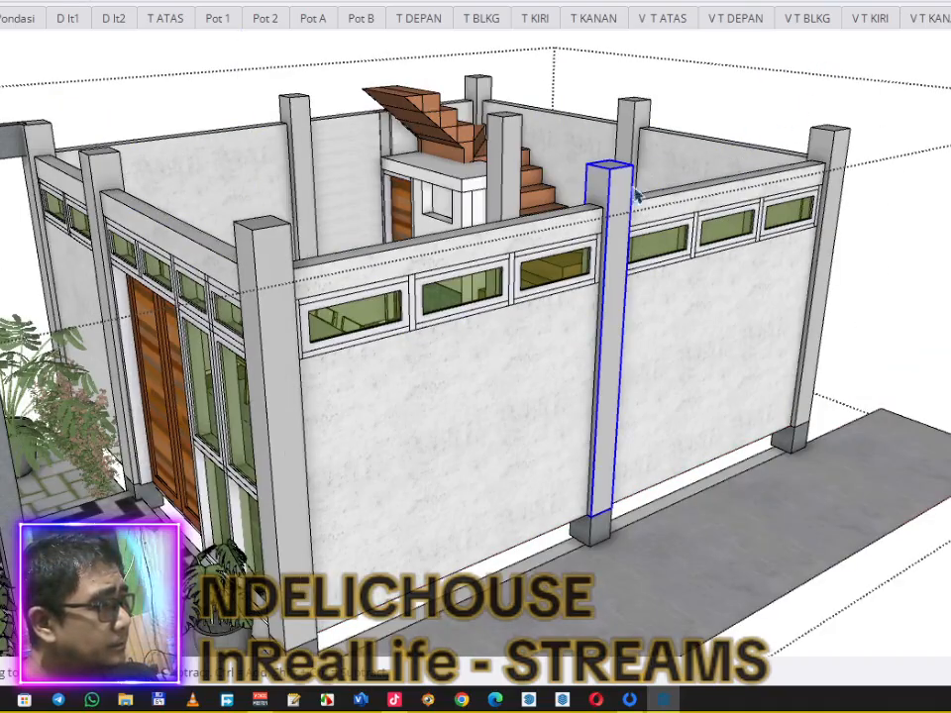
shift+click(833, 147)
shift+click(634, 109)
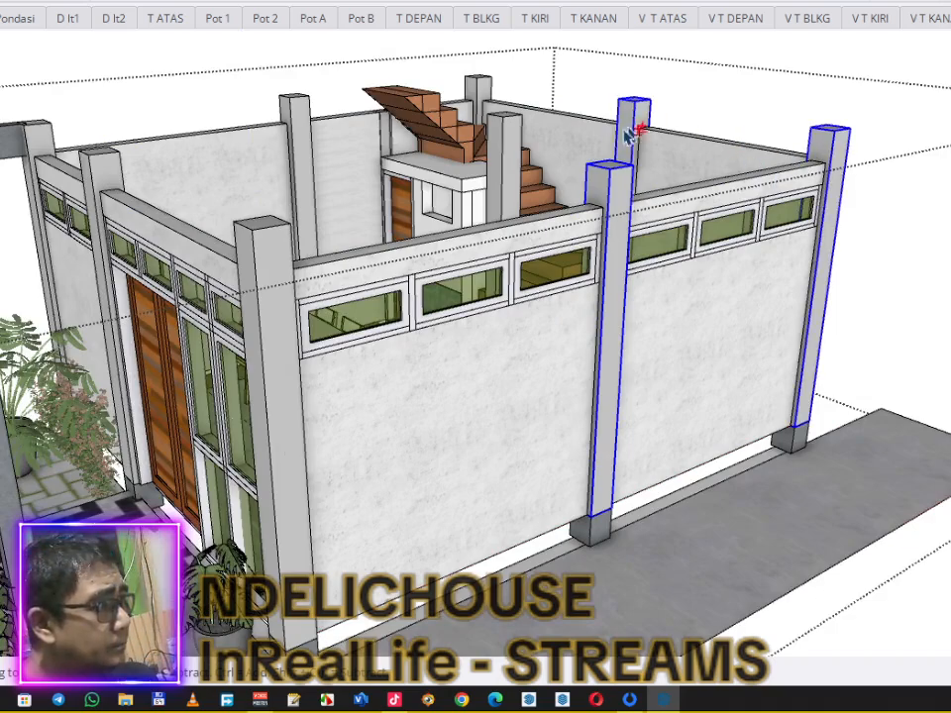
shift+click(484, 98)
shift+click(302, 109)
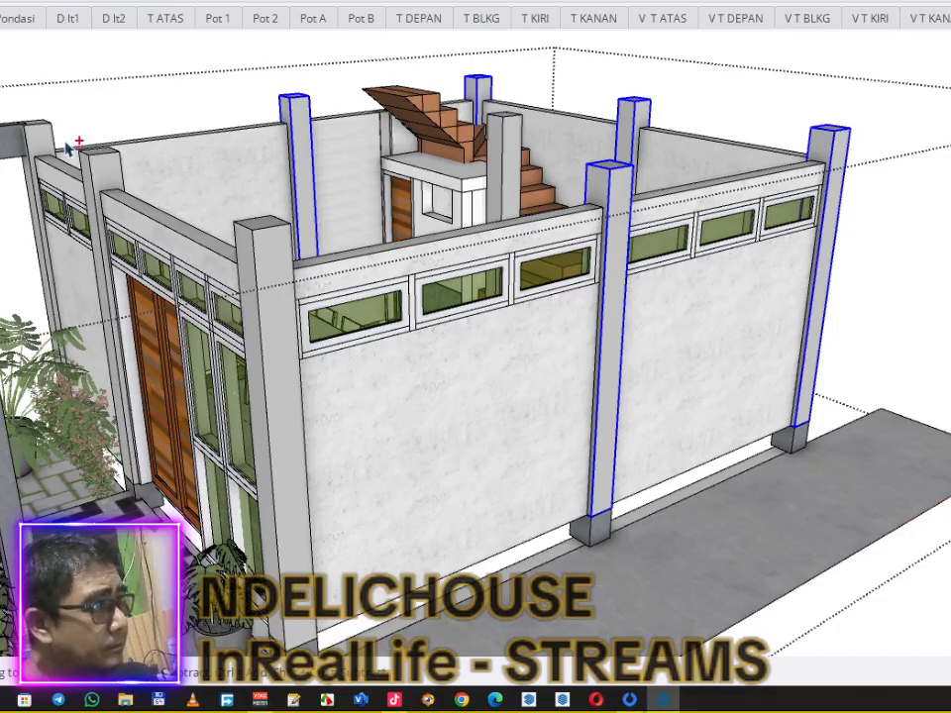
shift+click(53, 144)
shift+click(109, 180)
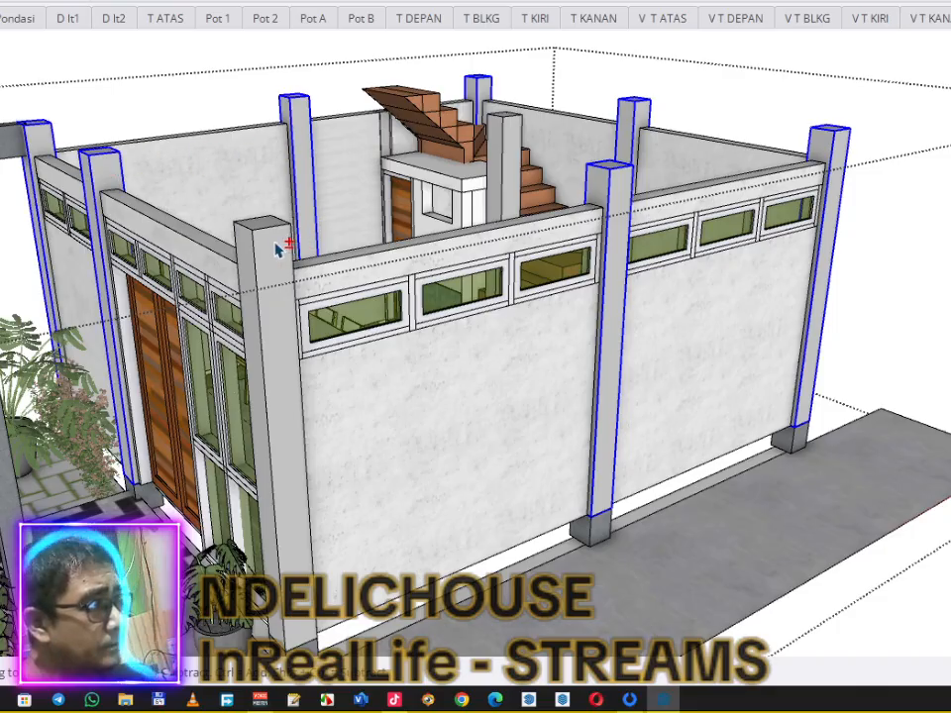
shift+click(278, 249)
right_click(277, 251)
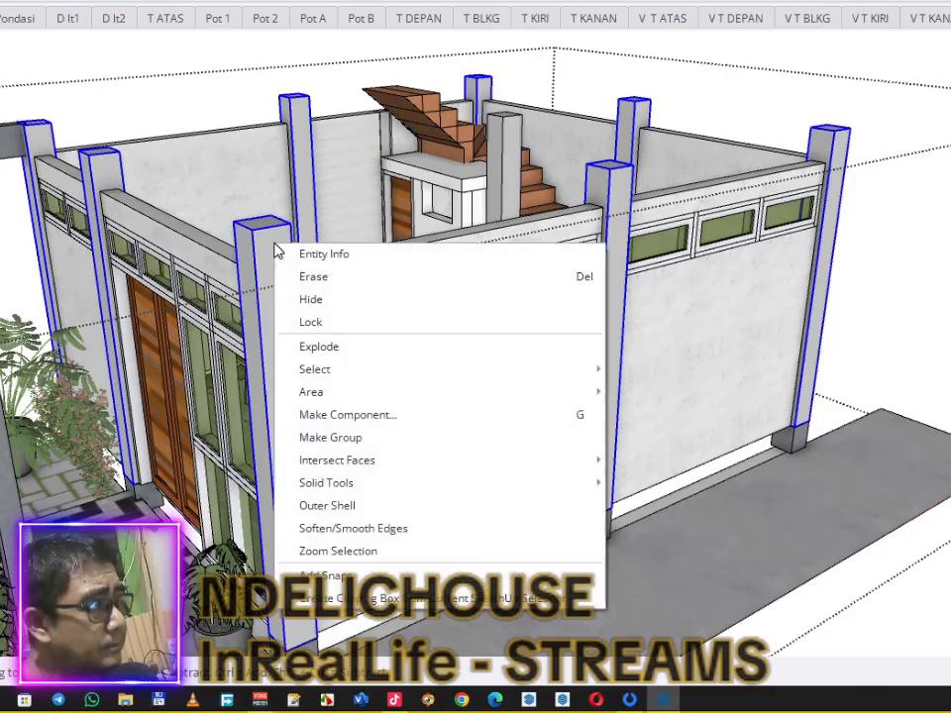
click(385, 439)
click(804, 71)
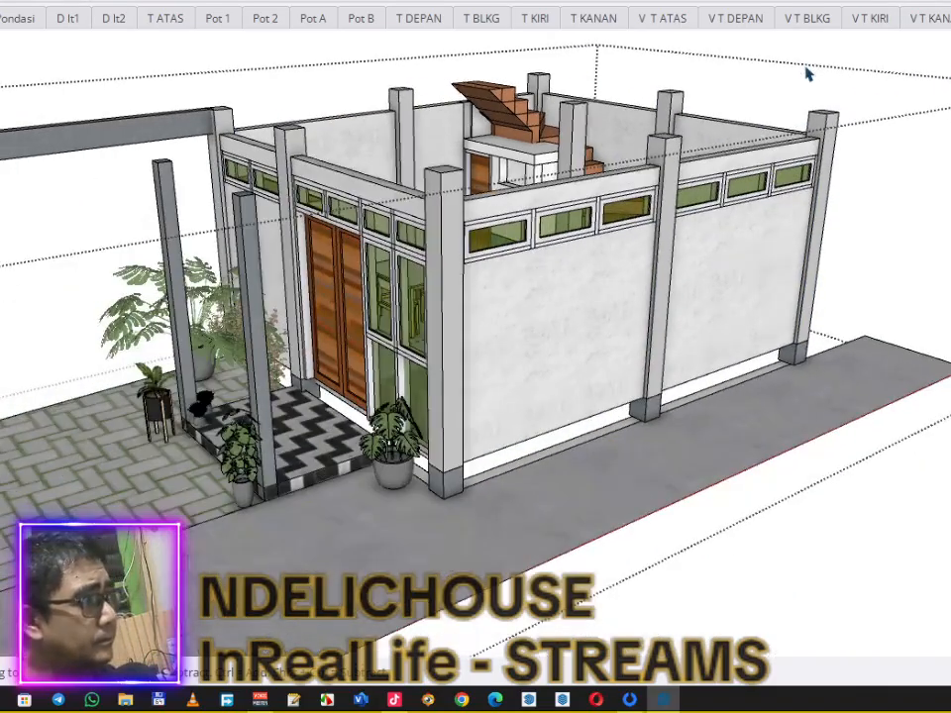
Step: Close the ground-floor component and unhide the upper-floor component above it
scroll(301, 134, down, 4)
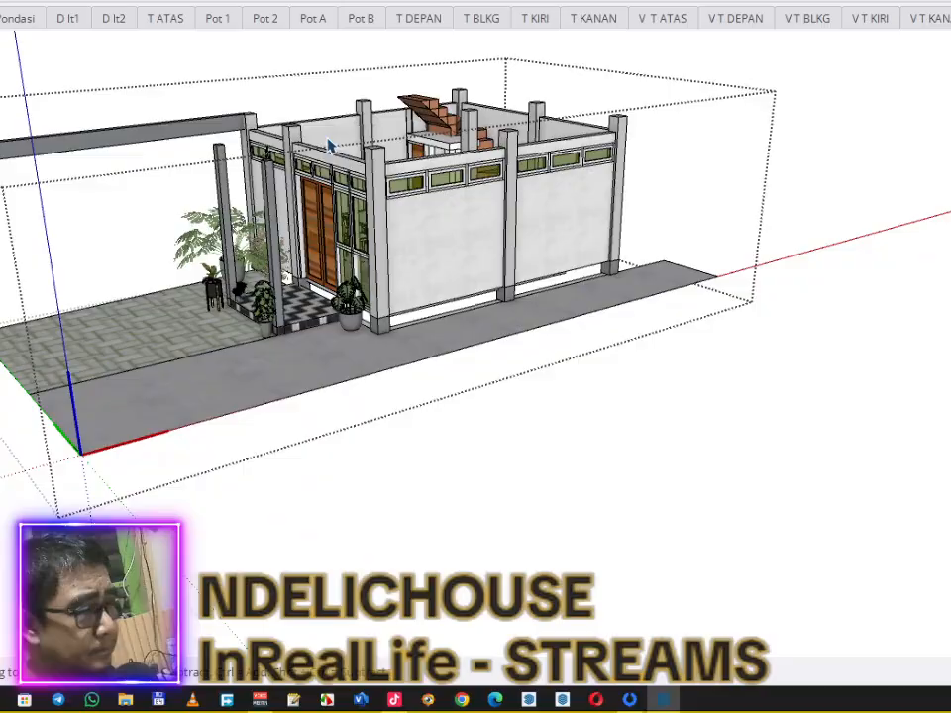
mouse_move(219, 121)
middle_down()
mouse_move(424, 202)
mouse_move(416, 127)
middle_up()
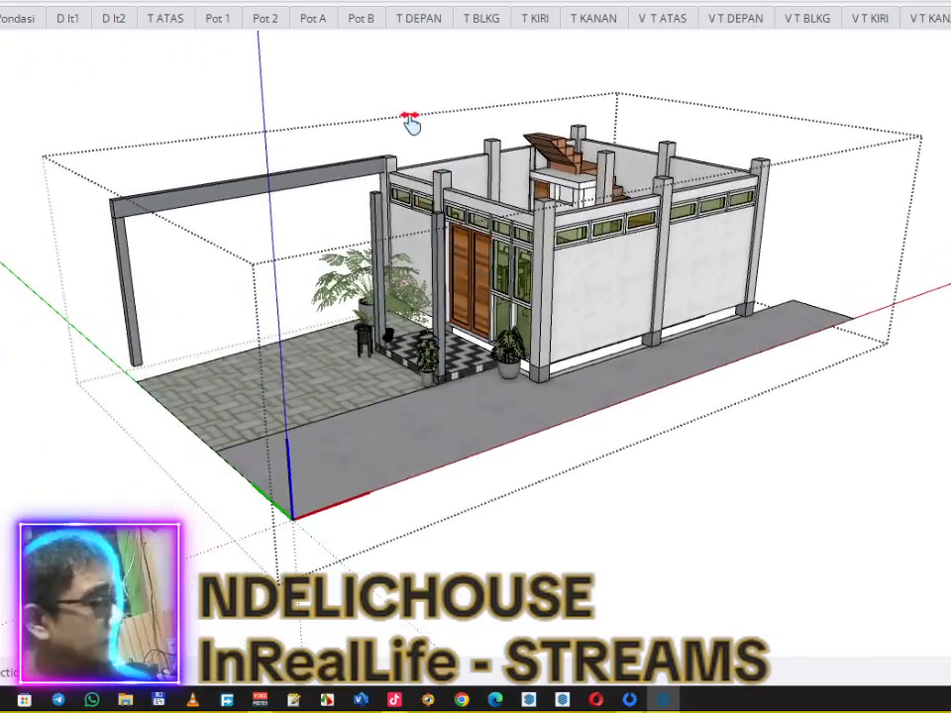
click(397, 87)
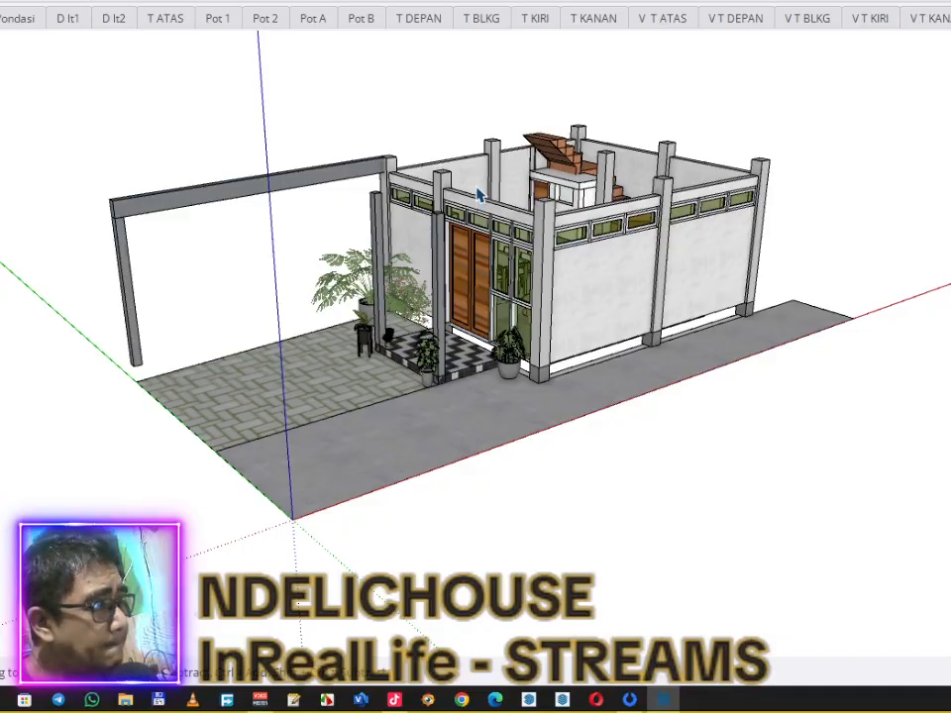
scroll(456, 221, up, 4)
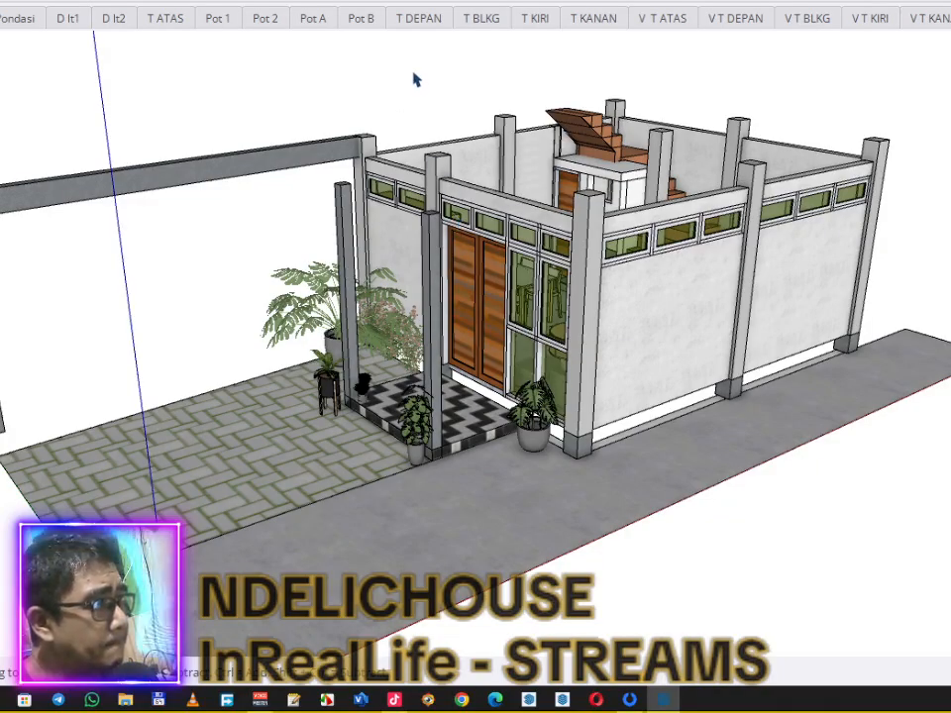
click(421, 91)
right_click(429, 99)
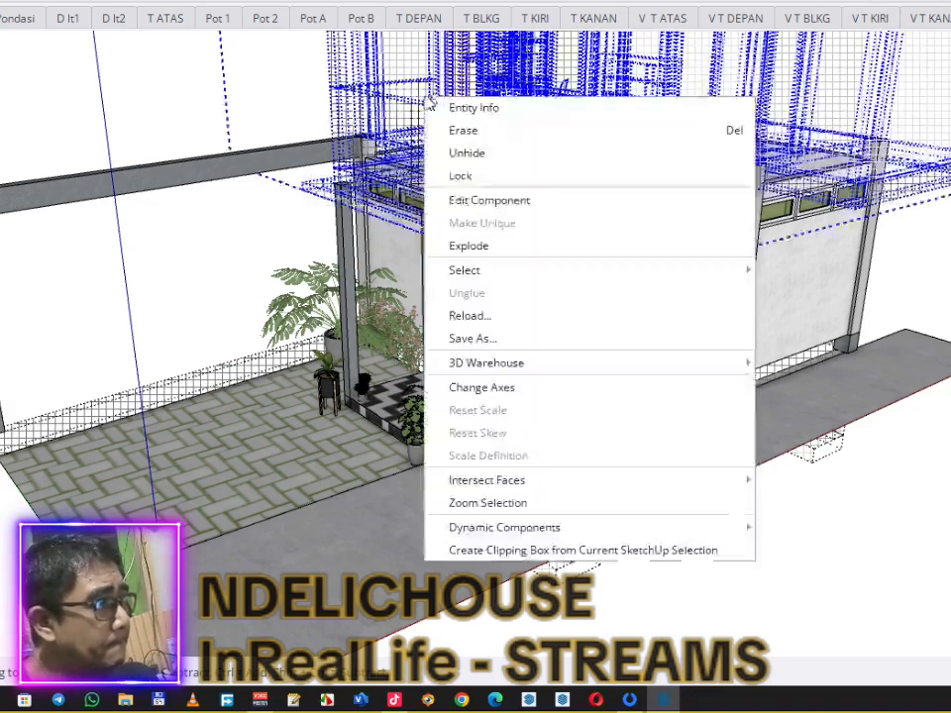
click(465, 153)
click(159, 105)
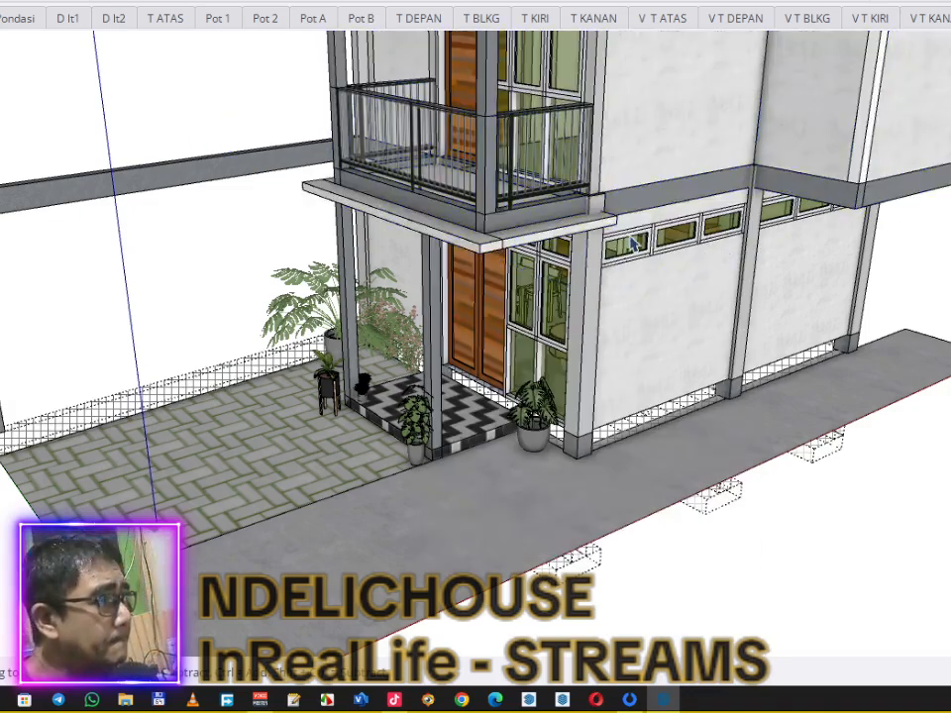
Step: Unhide the foundation component with its footings and ground beams below the house
scroll(671, 236, down, 2)
shift+middle_drag(639, 279, 380, 311)
scroll(416, 248, up, 2)
mouse_move(437, 223)
shift+middle_down()
mouse_move(472, 215)
mouse_move(468, 231)
shift+middle_up()
shift+middle_drag(455, 287, 480, 245)
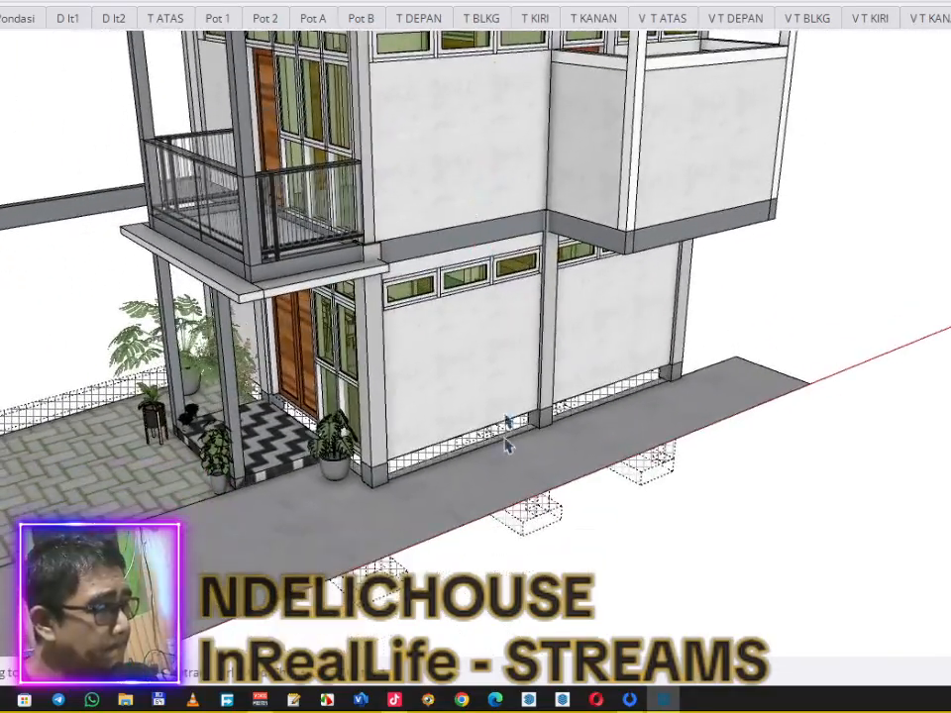
click(540, 536)
right_click(540, 536)
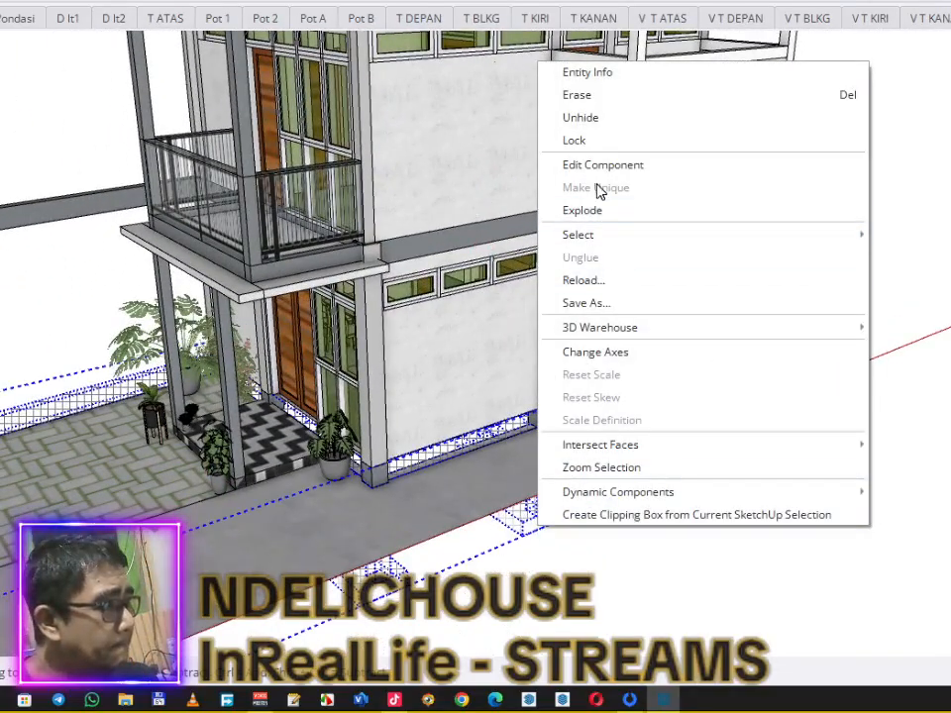
click(600, 124)
click(895, 241)
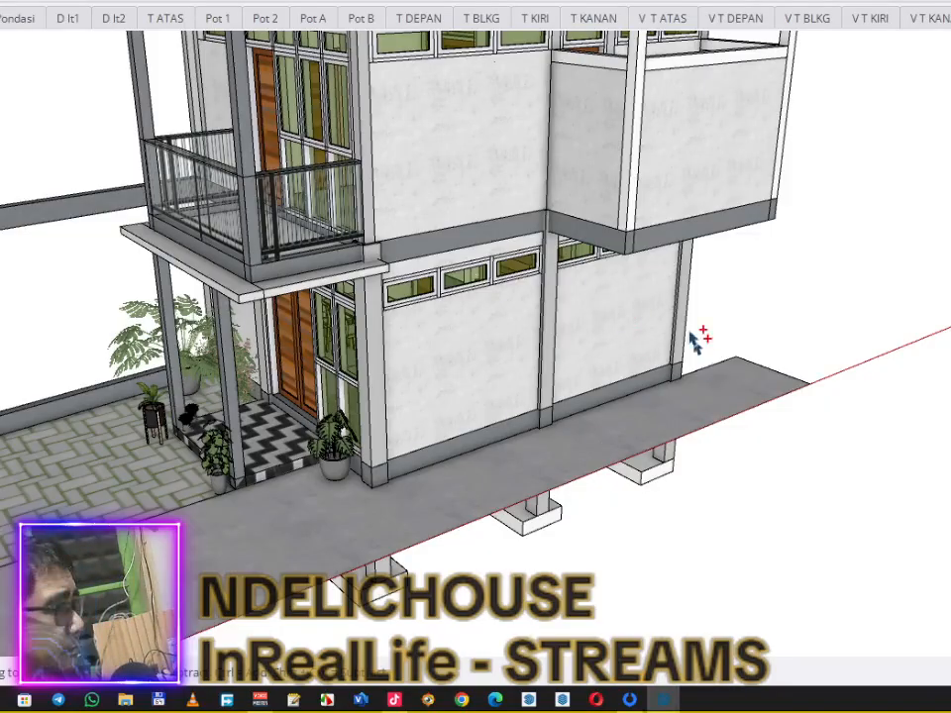
Step: Examine the ground-floor component against the upper floor and foundation from the side and the front entrance
click(537, 278)
middle_drag(537, 278, 632, 332)
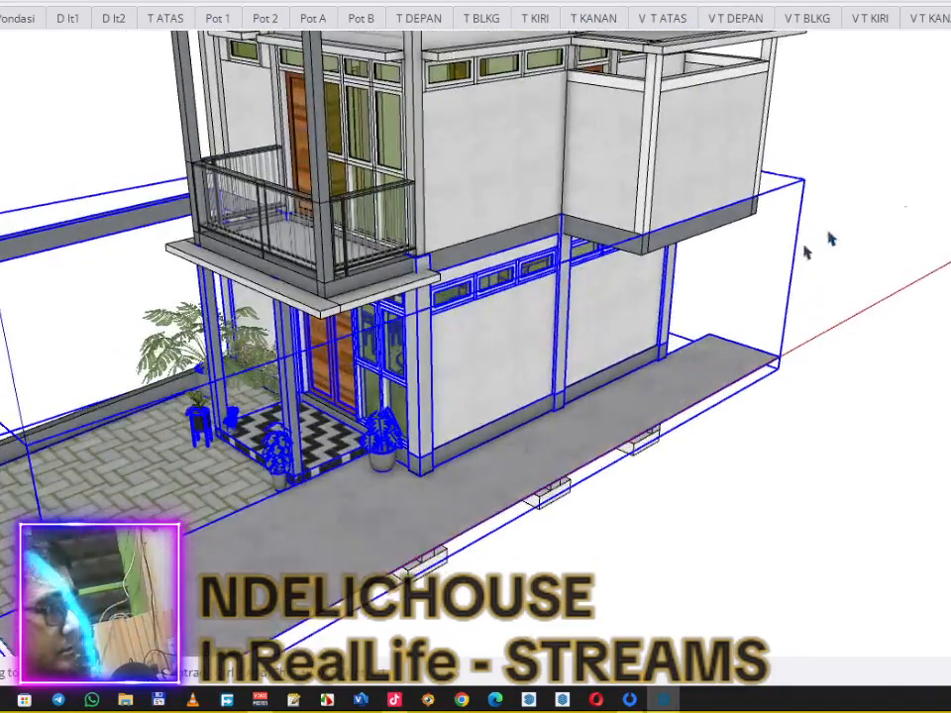
click(887, 206)
middle_drag(503, 407, 356, 329)
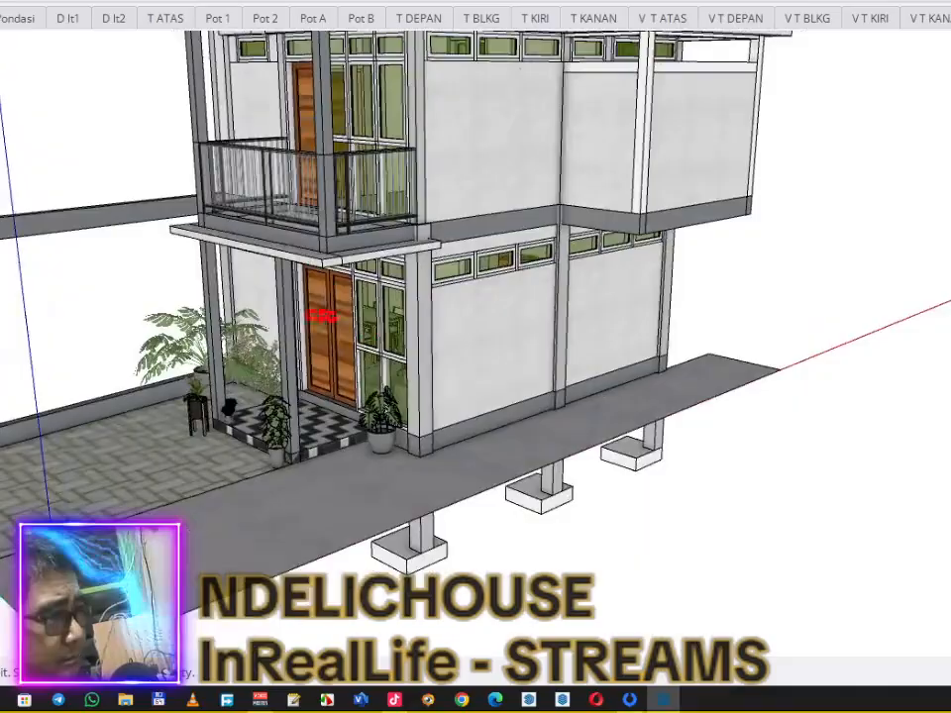
scroll(251, 301, up, 3)
middle_drag(251, 302, 407, 338)
scroll(401, 325, down, 2)
click(279, 362)
scroll(278, 361, down, 1)
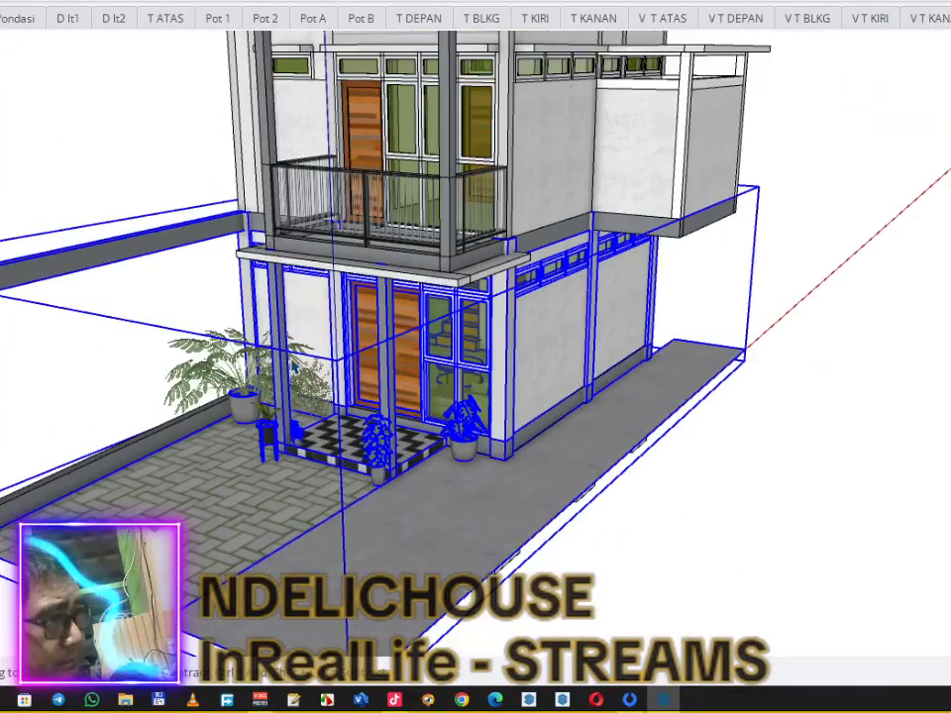
click(768, 469)
scroll(327, 387, up, 2)
scroll(327, 387, up, 3)
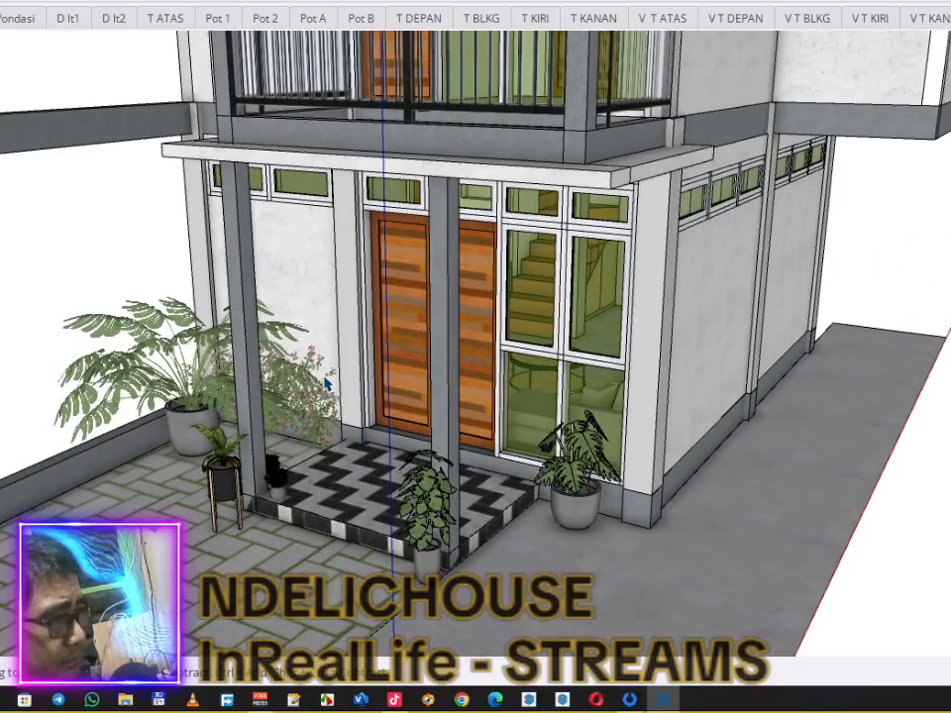
Step: Inside the ground-floor component, combine the five potted plants around the front porch into one group
click(371, 517)
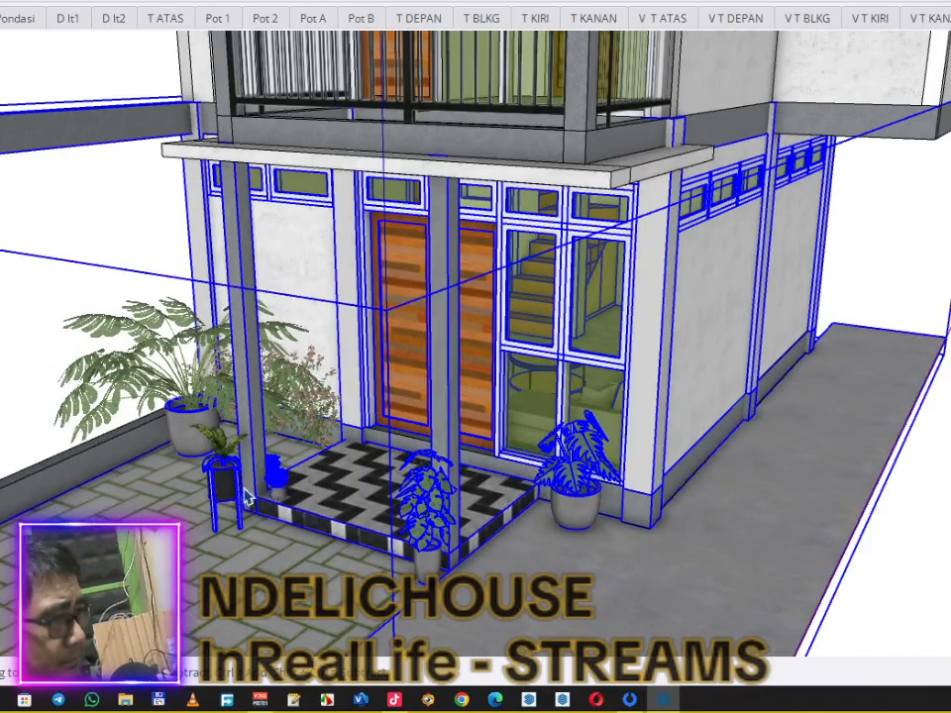
double_click(237, 484)
click(239, 485)
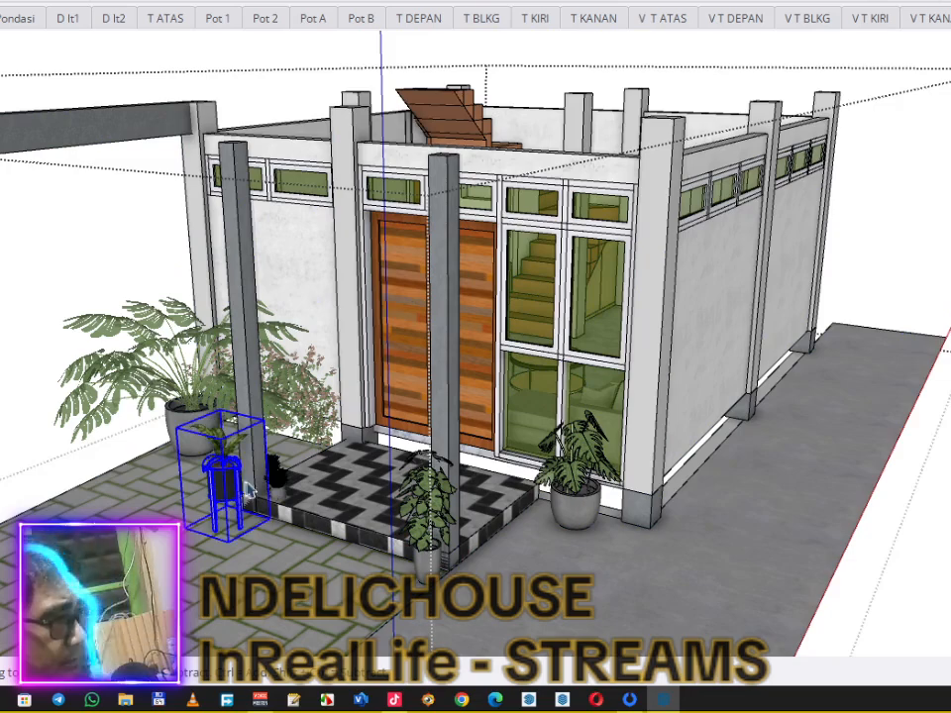
shift+click(196, 400)
shift+click(428, 503)
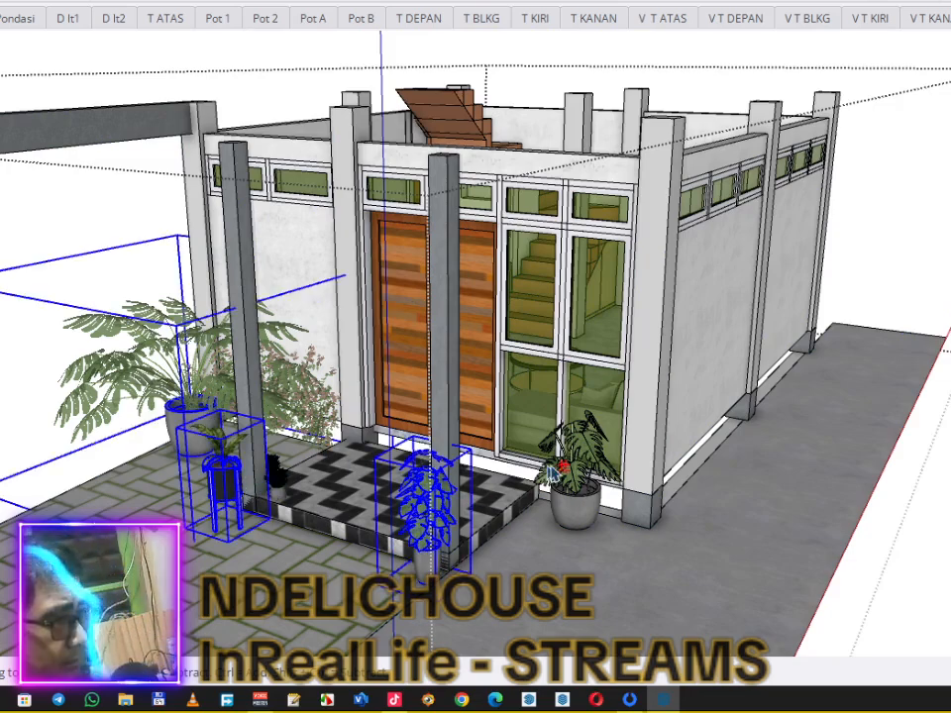
shift+click(574, 451)
shift+click(279, 469)
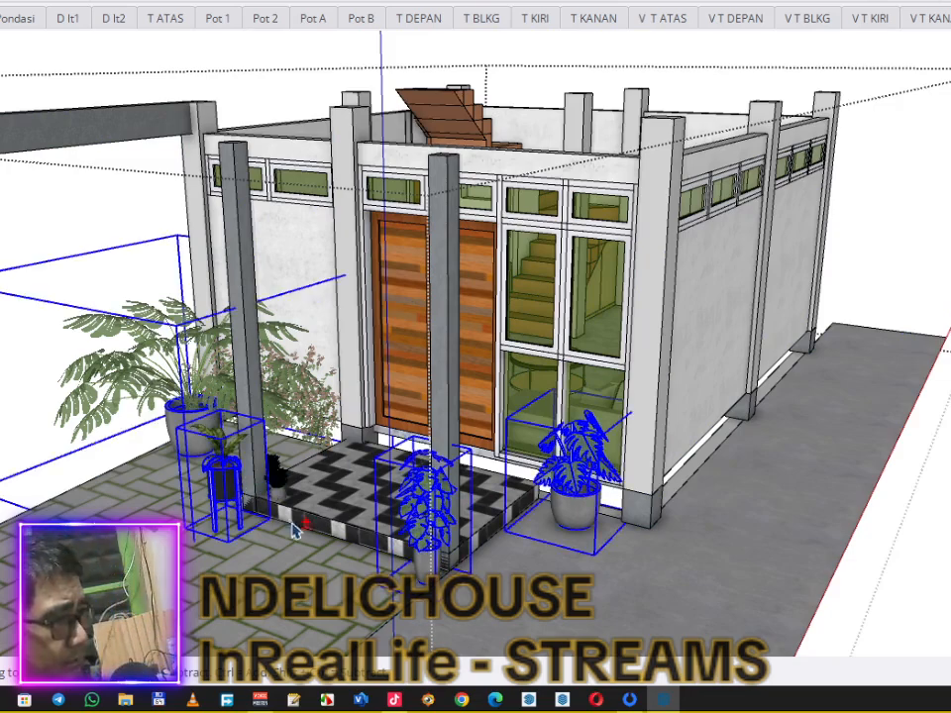
right_click(278, 468)
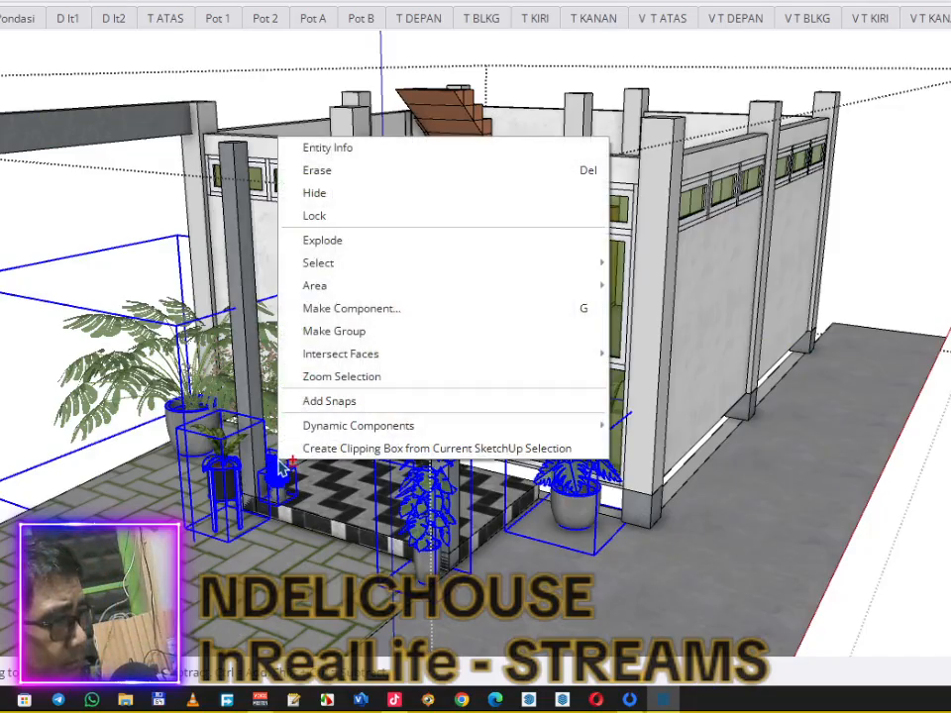
click(322, 332)
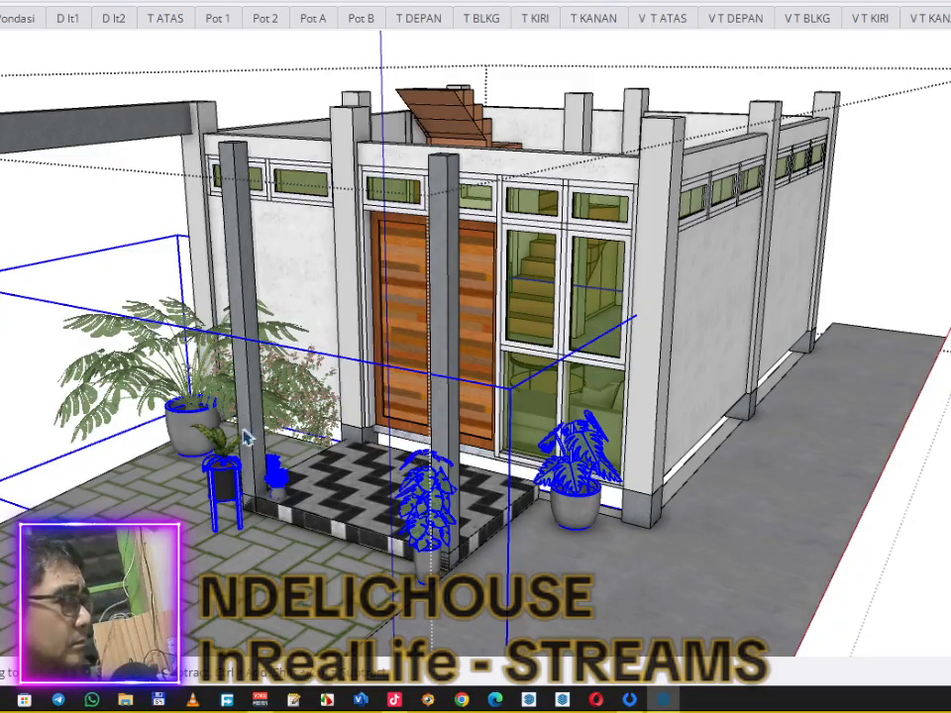
Step: Hide the potted-plant group, close the ground-floor component and turn off the display of hidden objects
right_click(217, 414)
click(288, 126)
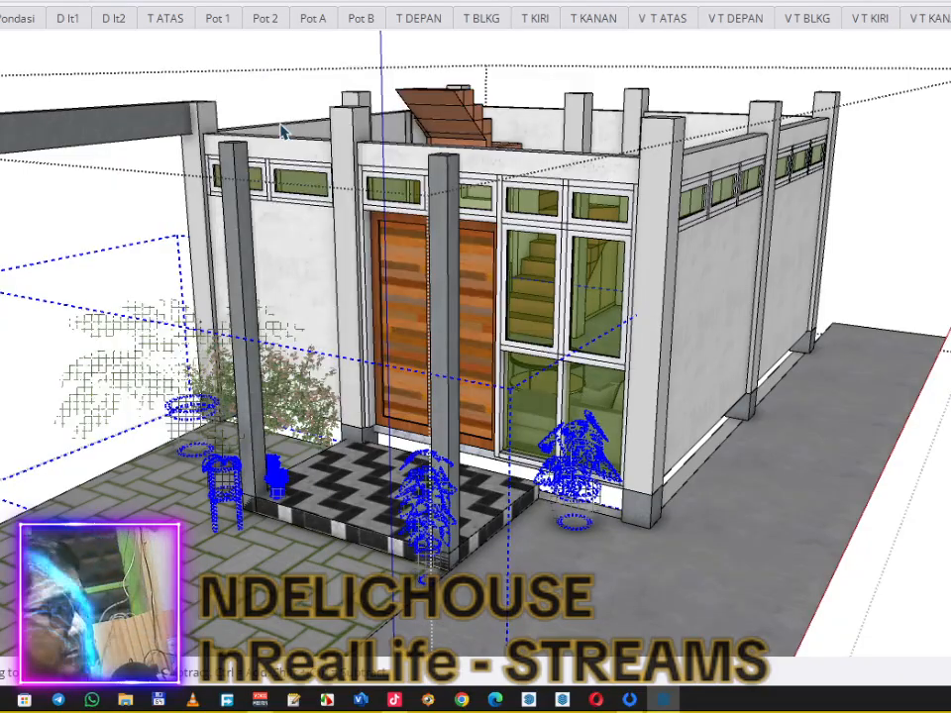
key(Escape)
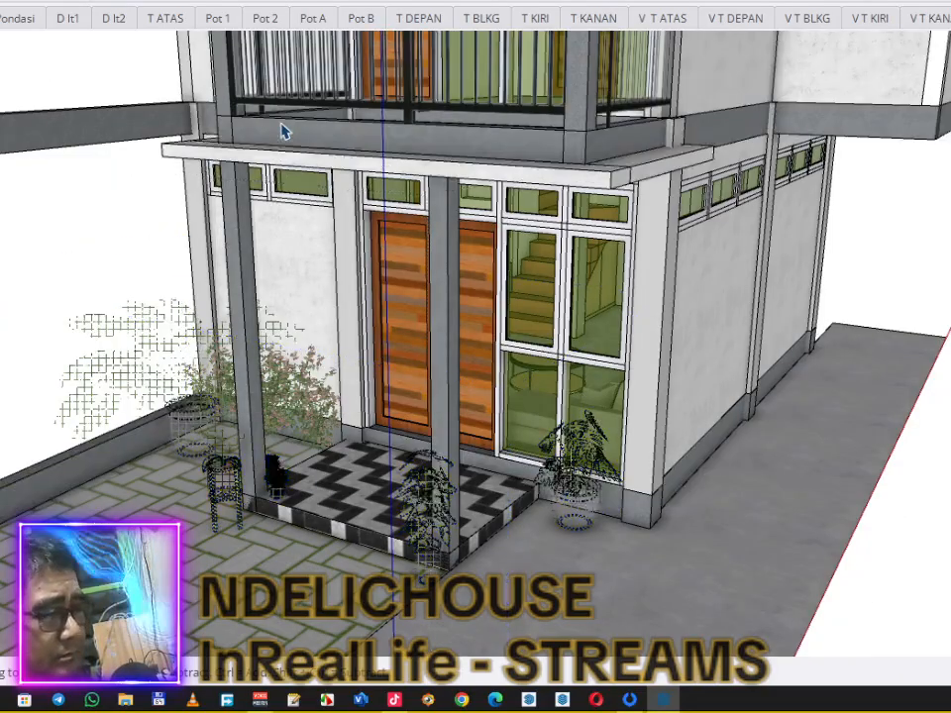
key(alt+h)
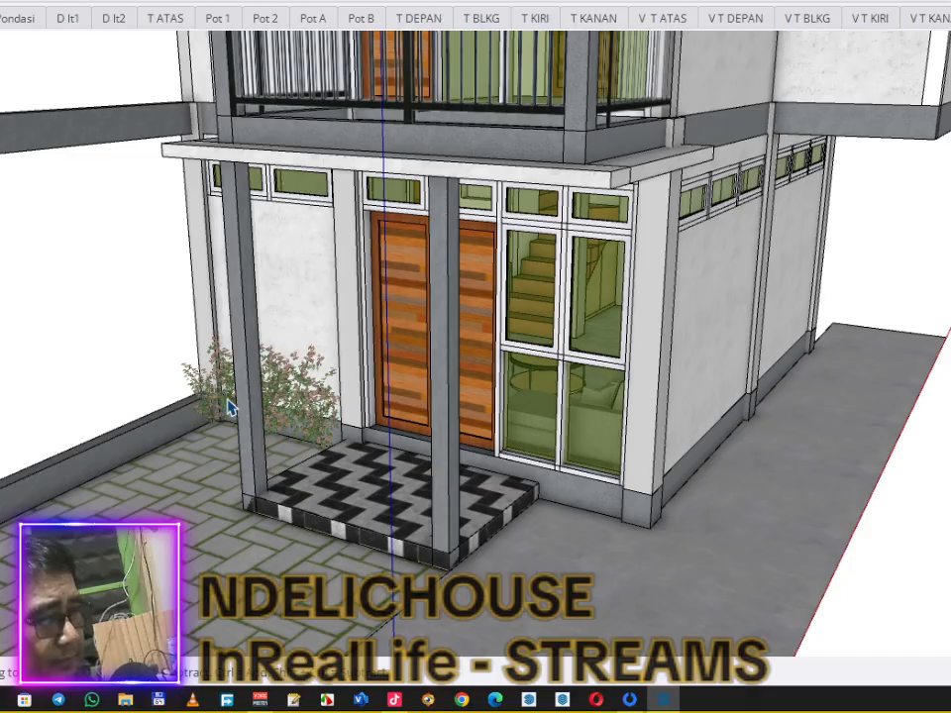
Step: Turn the display of hidden objects back on, unhide the potted-plant group inside the ground-floor component and close the component
key(alt+h)
double_click(184, 391)
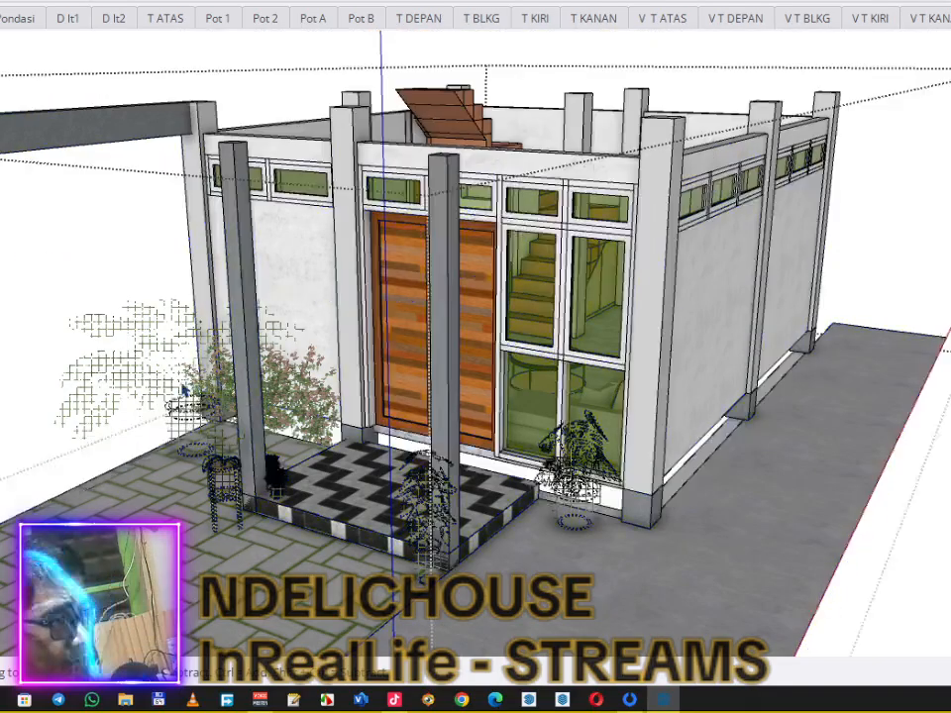
right_click(183, 385)
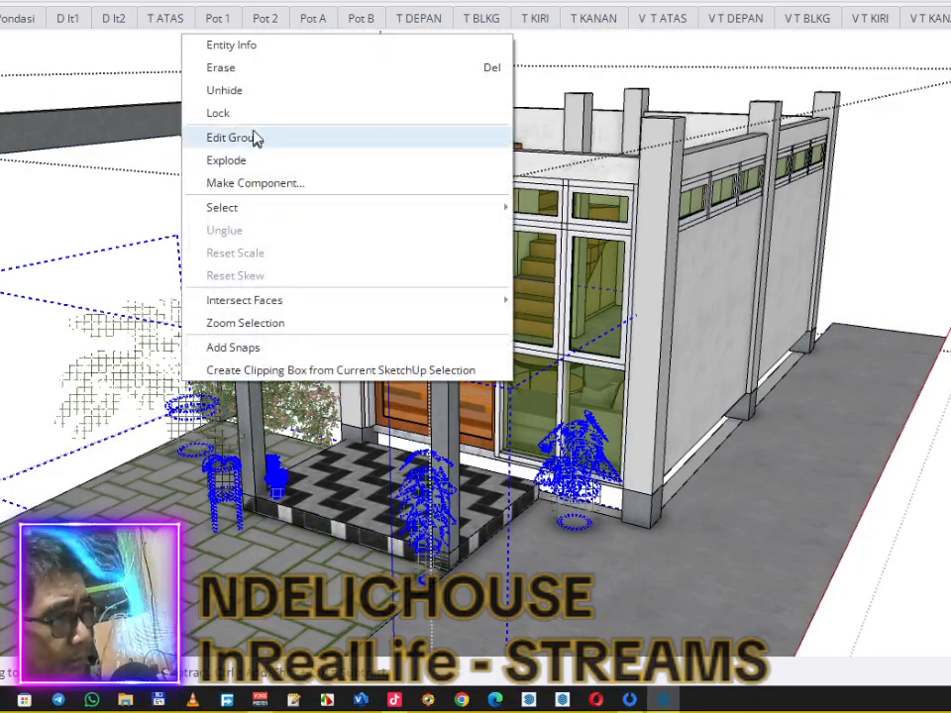
click(258, 92)
key(Escape)
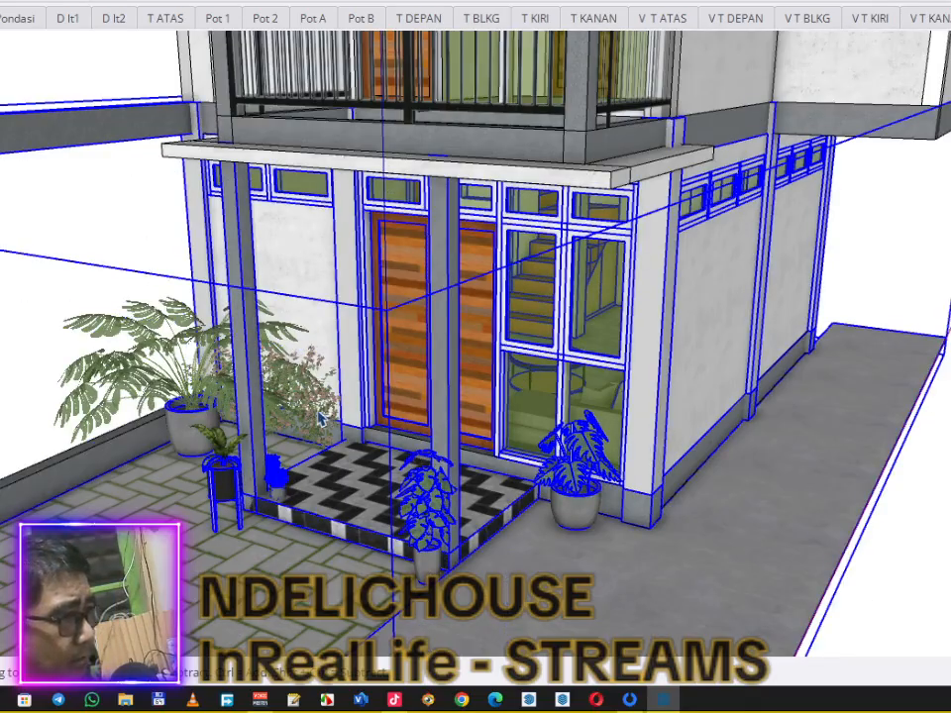
Step: Move the flowering shrub panel beside the porch into the potted-plant group, keeping its place, and close the groups
double_click(326, 416)
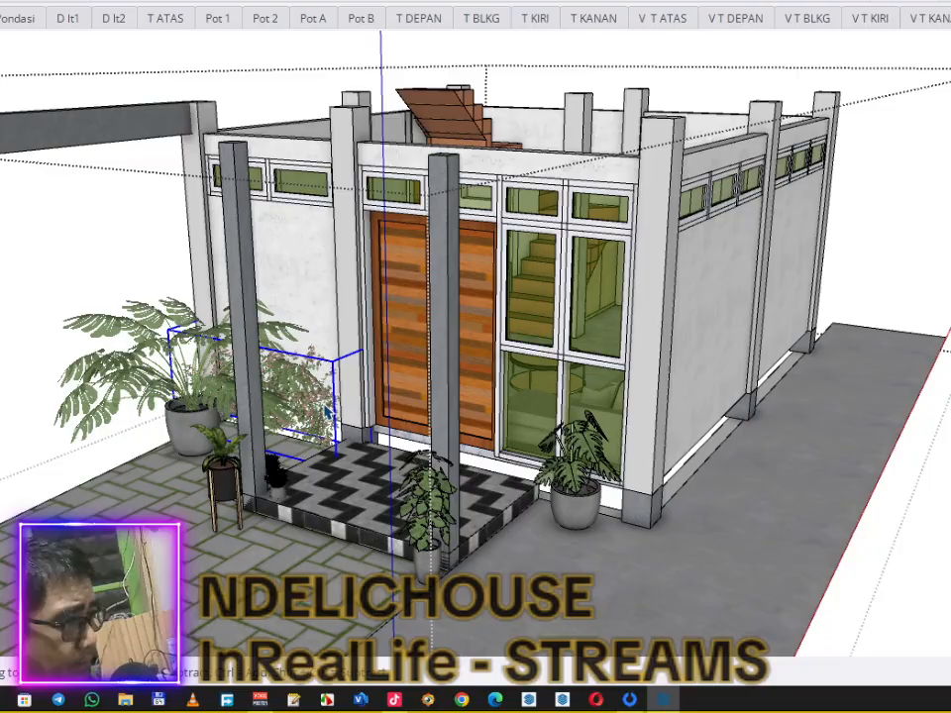
key(Delete)
double_click(206, 370)
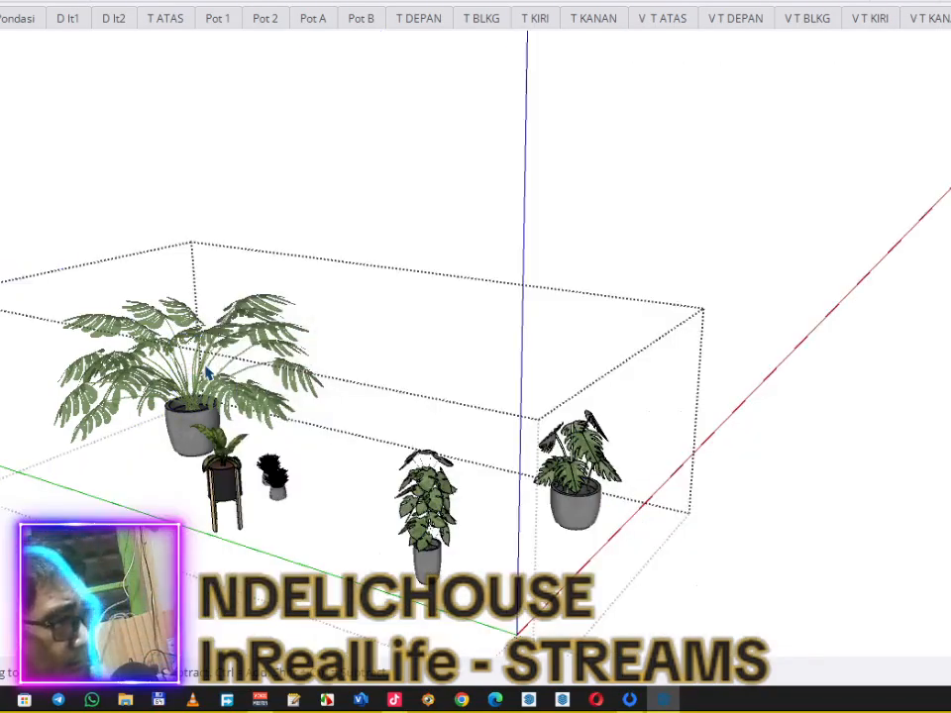
click(206, 371)
click(1, 1)
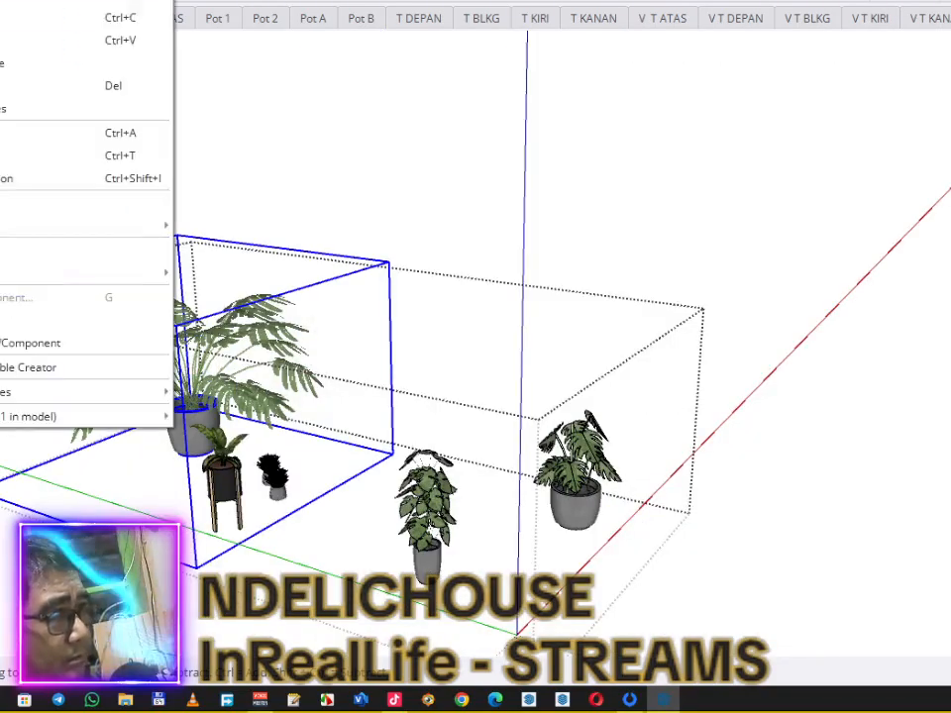
click(33, 67)
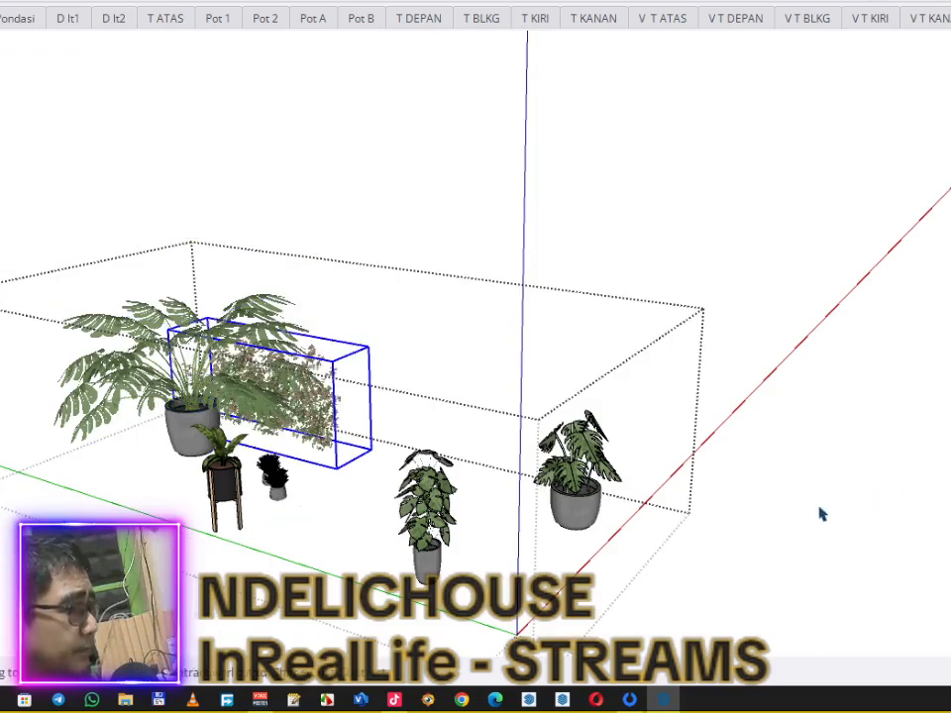
click(755, 364)
key(Escape)
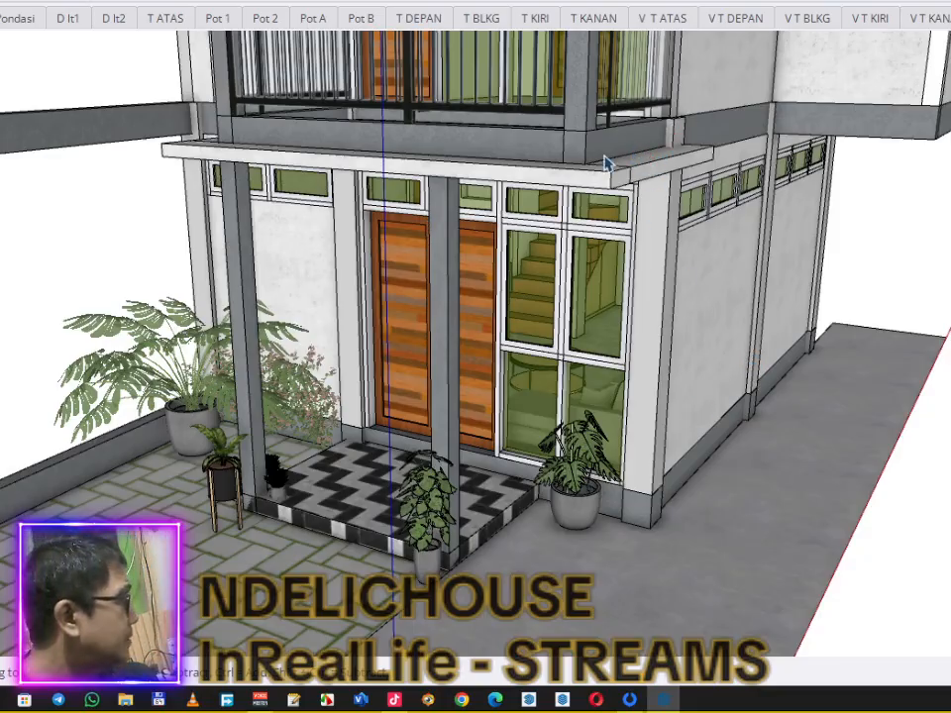
Step: Examine the porch, balcony and long side wall of the house from several angles
mouse_move(654, 371)
middle_down()
mouse_move(685, 392)
mouse_move(700, 348)
middle_up()
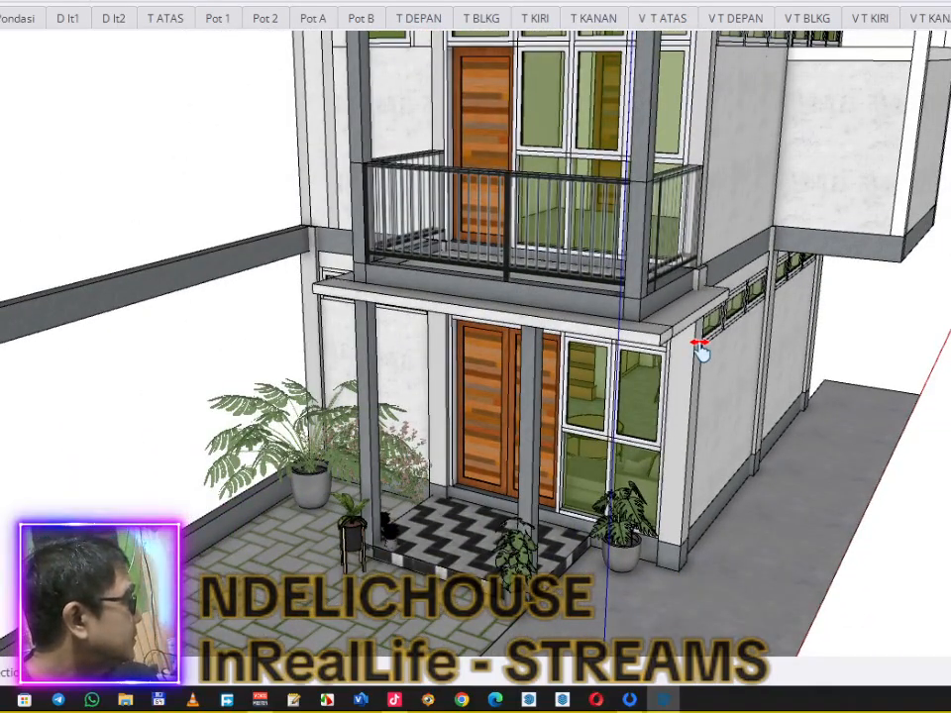
middle_drag(699, 349, 700, 349)
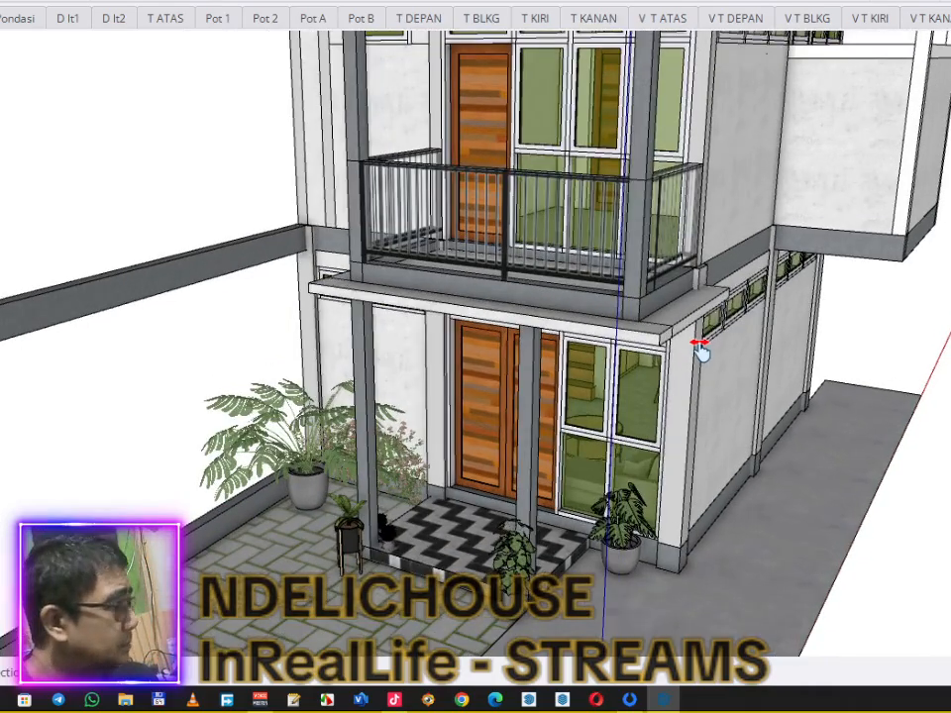
scroll(699, 349, down, 2)
mouse_move(701, 340)
middle_down()
mouse_move(491, 396)
mouse_move(583, 310)
mouse_move(546, 323)
mouse_move(741, 364)
mouse_move(569, 331)
mouse_move(482, 271)
middle_up()
scroll(490, 397, down, 3)
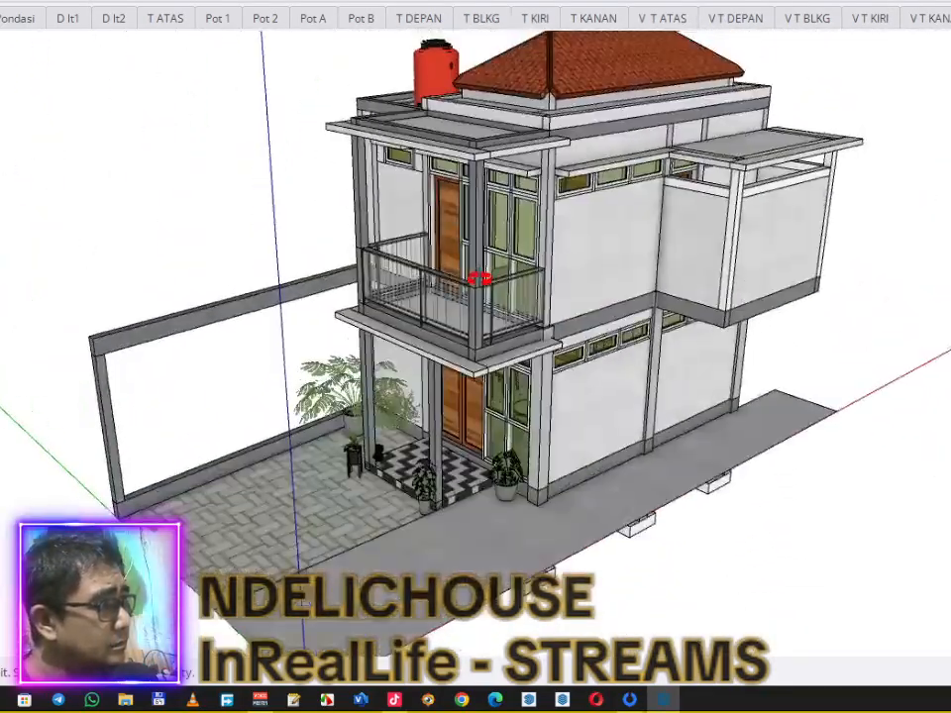
scroll(510, 366, up, 5)
mouse_move(514, 358)
middle_down()
mouse_move(433, 247)
mouse_move(490, 382)
mouse_move(486, 369)
mouse_move(501, 543)
mouse_move(537, 535)
middle_up()
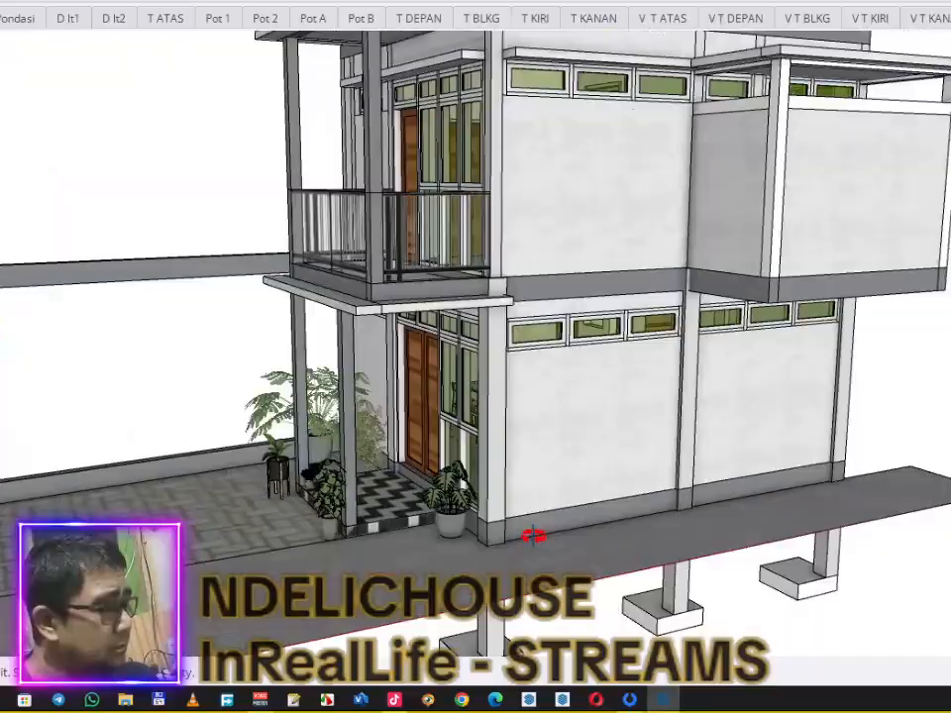
scroll(556, 495, up, 3)
scroll(626, 436, up, 3)
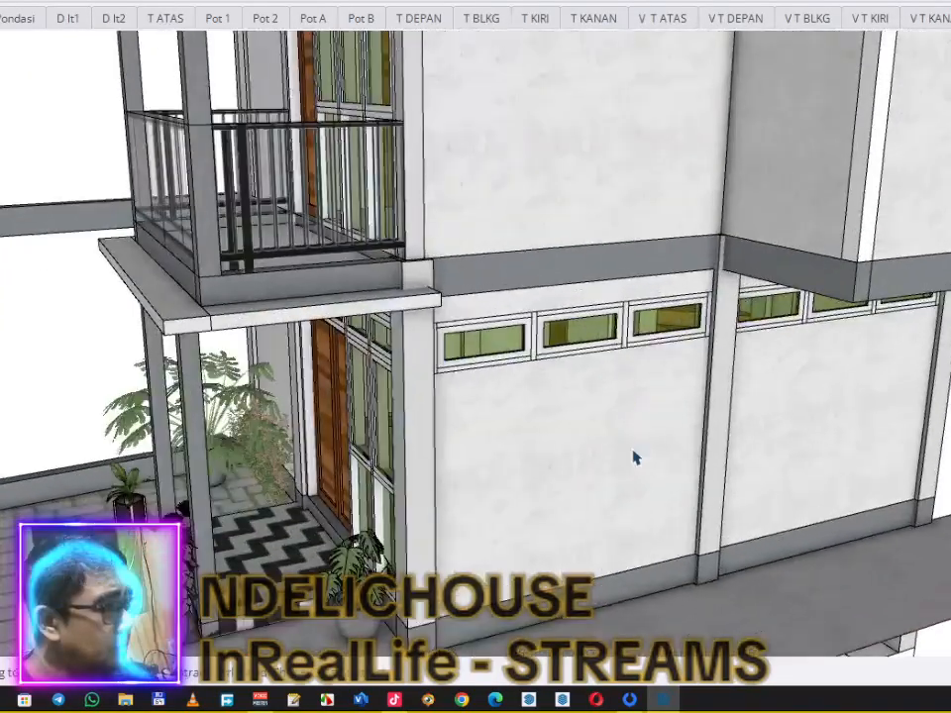
Step: Hide the wall group inside the ground-floor component, close the component and turn off the display of hidden objects
click(627, 464)
double_click(626, 464)
click(626, 463)
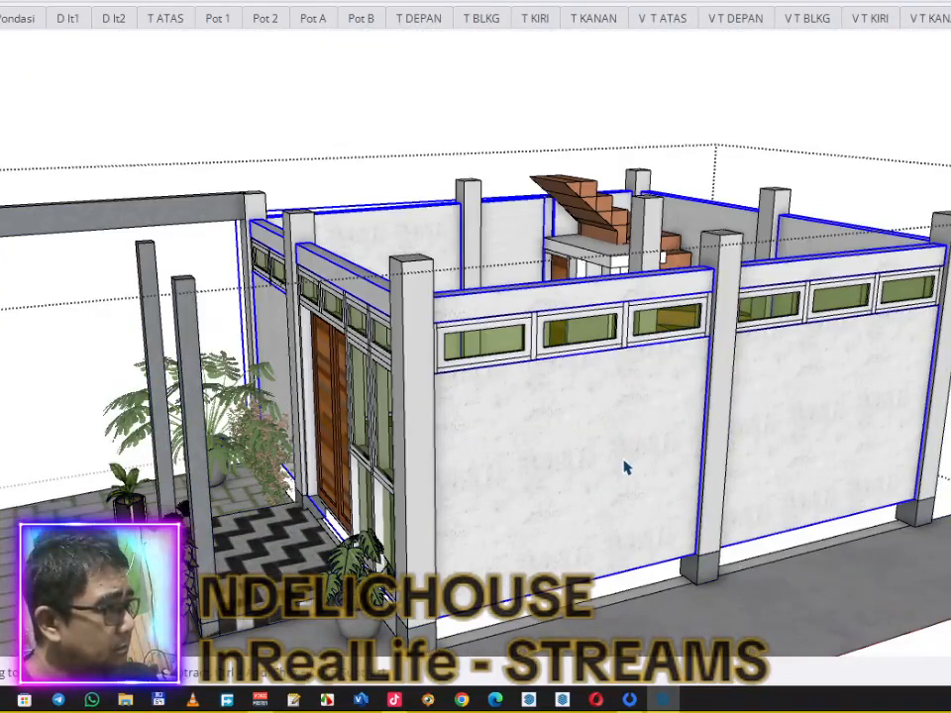
right_click(626, 463)
click(659, 169)
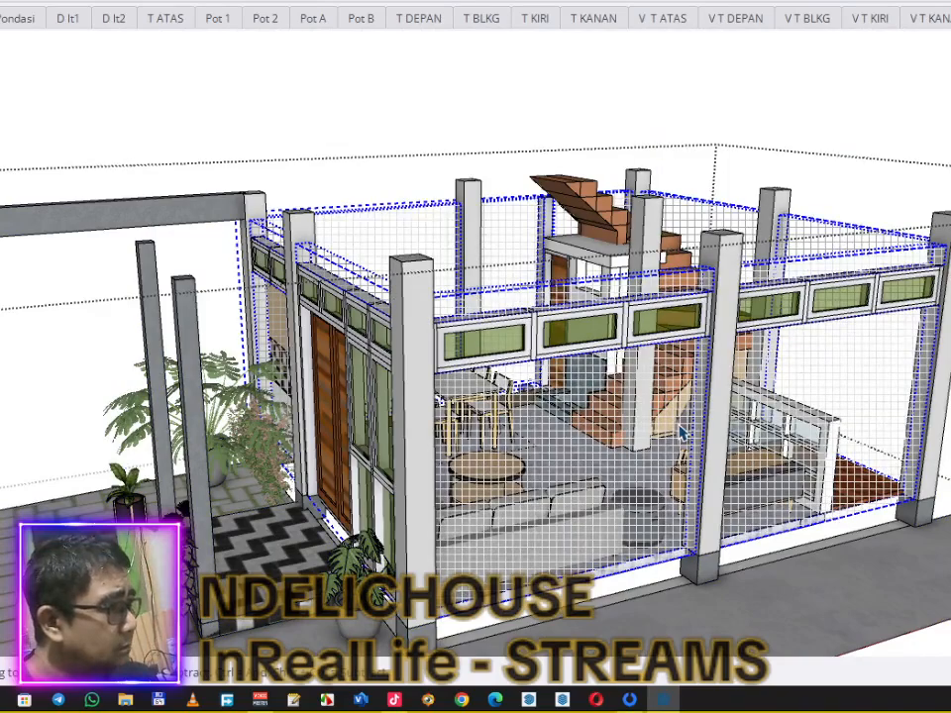
click(772, 135)
key(alt+h)
key(alt+h)
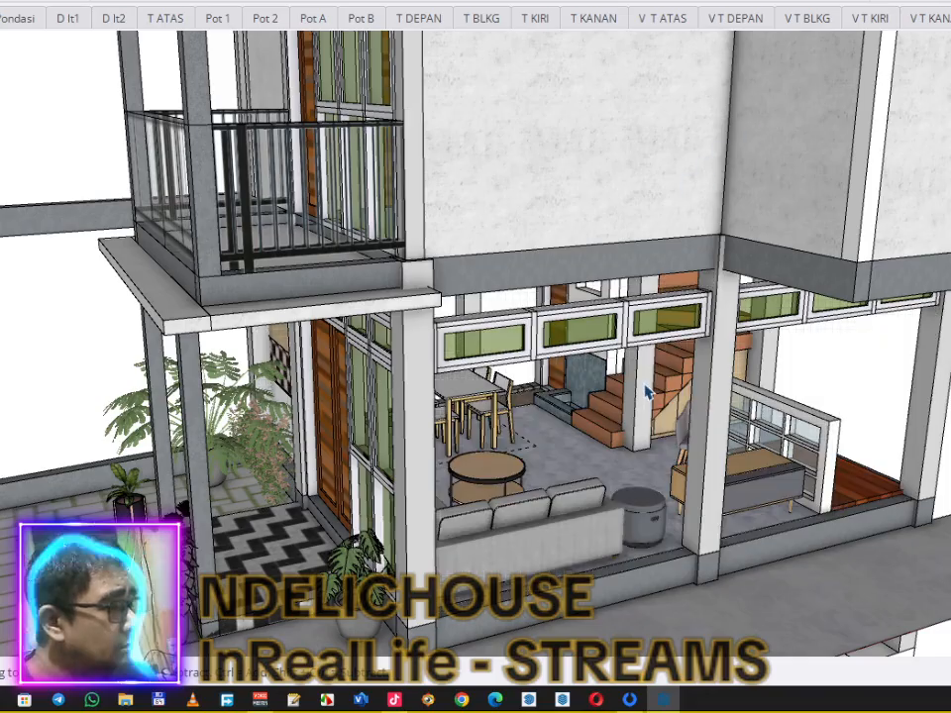
Step: Open the ground-floor component, inspect the columns, windows and furnishings without the walls, and close it
double_click(706, 346)
middle_drag(662, 281, 644, 421)
mouse_move(653, 432)
middle_down()
mouse_move(698, 515)
mouse_move(642, 448)
mouse_move(596, 329)
mouse_move(553, 275)
mouse_move(495, 262)
mouse_move(409, 322)
mouse_move(524, 306)
mouse_move(546, 337)
mouse_move(624, 331)
mouse_move(622, 310)
mouse_move(628, 399)
mouse_move(654, 446)
mouse_move(639, 346)
mouse_move(649, 313)
middle_up()
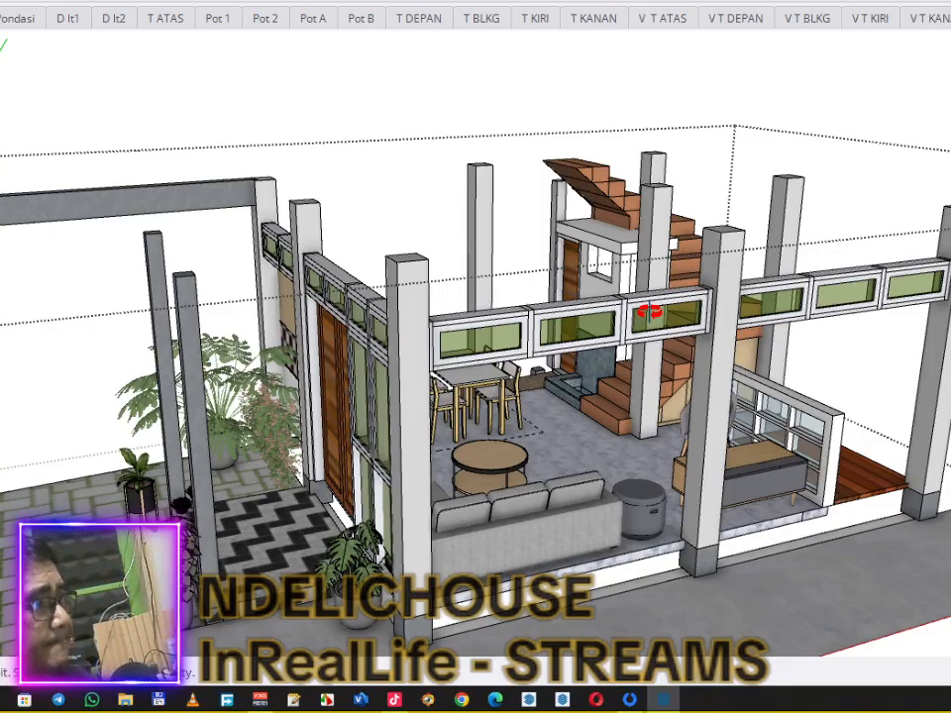
click(666, 100)
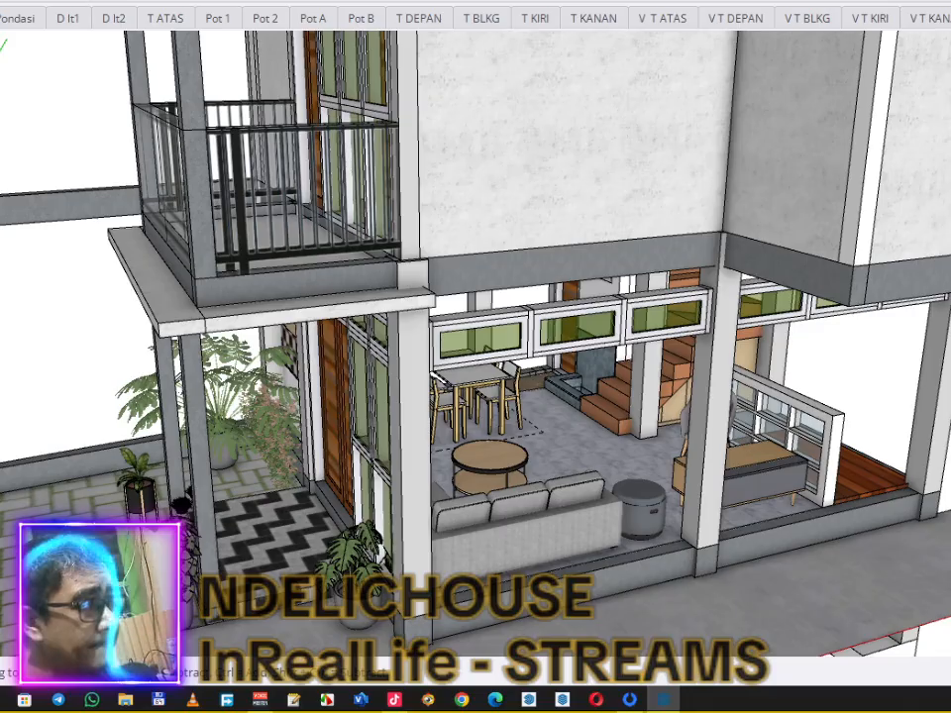
Step: Show the whole house and turn on the display of its section planes
key(shift+z)
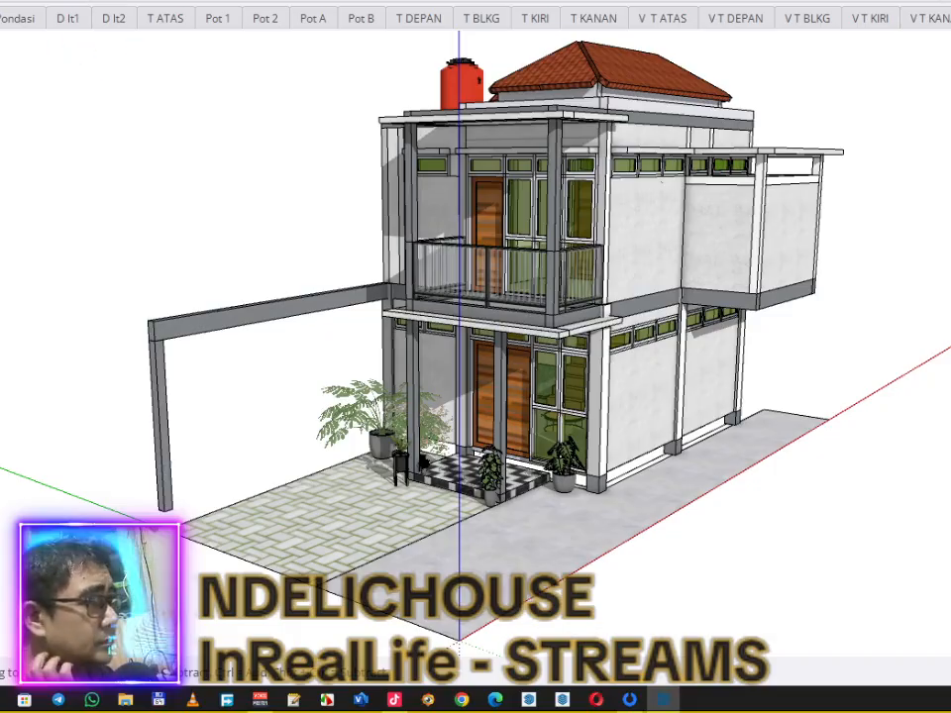
click(12, 39)
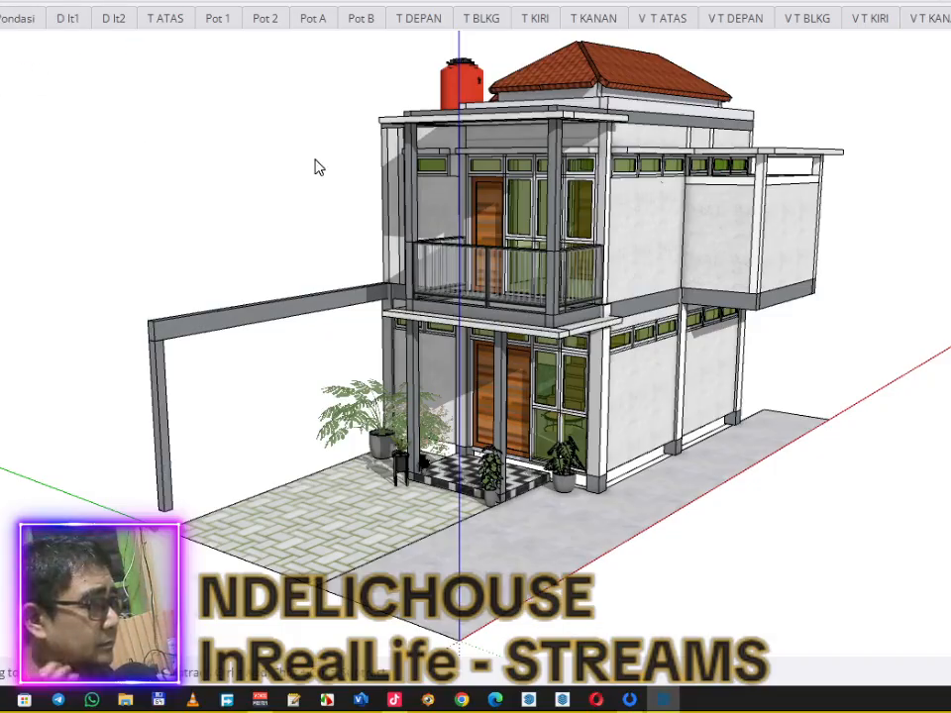
scroll(567, 251, down, 5)
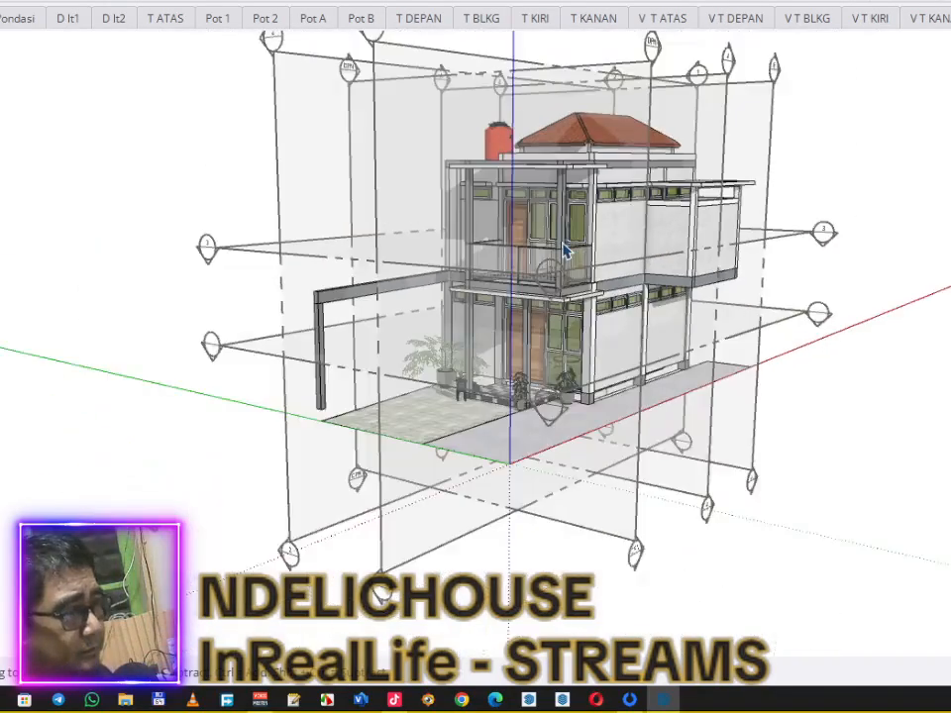
middle_drag(565, 251, 476, 117)
scroll(475, 117, up, 5)
click(19, 3)
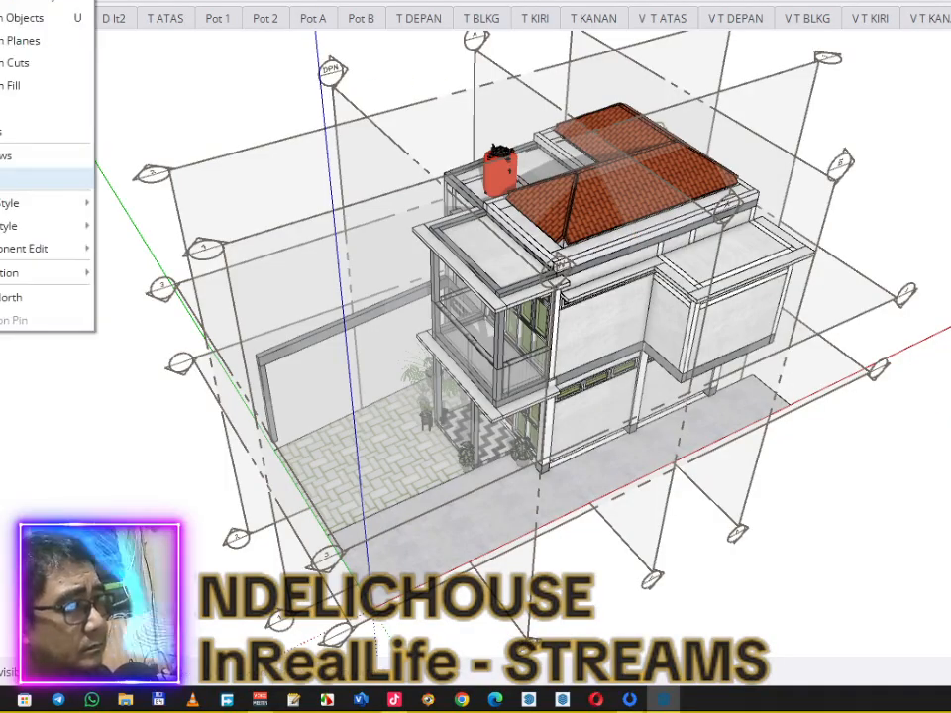
click(35, 117)
Step: Activate the lower horizontal section plane through the ground floor and set its symbol to LT1
scroll(633, 452, up, 5)
scroll(635, 454, down, 3)
mouse_move(635, 455)
middle_down()
mouse_move(620, 431)
mouse_move(628, 407)
mouse_move(463, 312)
mouse_move(393, 568)
mouse_move(418, 615)
mouse_move(412, 632)
mouse_move(573, 608)
mouse_move(611, 574)
mouse_move(675, 628)
mouse_move(669, 568)
mouse_move(675, 576)
mouse_move(650, 583)
mouse_move(636, 559)
mouse_move(647, 340)
mouse_move(618, 450)
mouse_move(613, 567)
mouse_move(622, 580)
mouse_move(654, 569)
middle_up()
scroll(300, 433, up, 5)
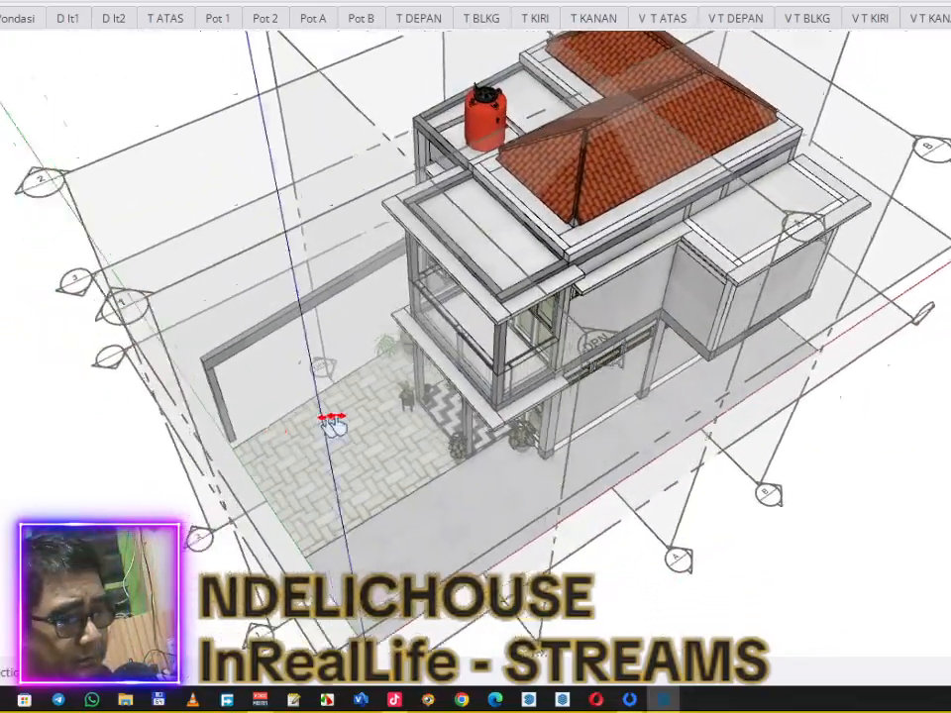
shift+middle_drag(518, 372, 468, 286)
scroll(425, 253, up, 3)
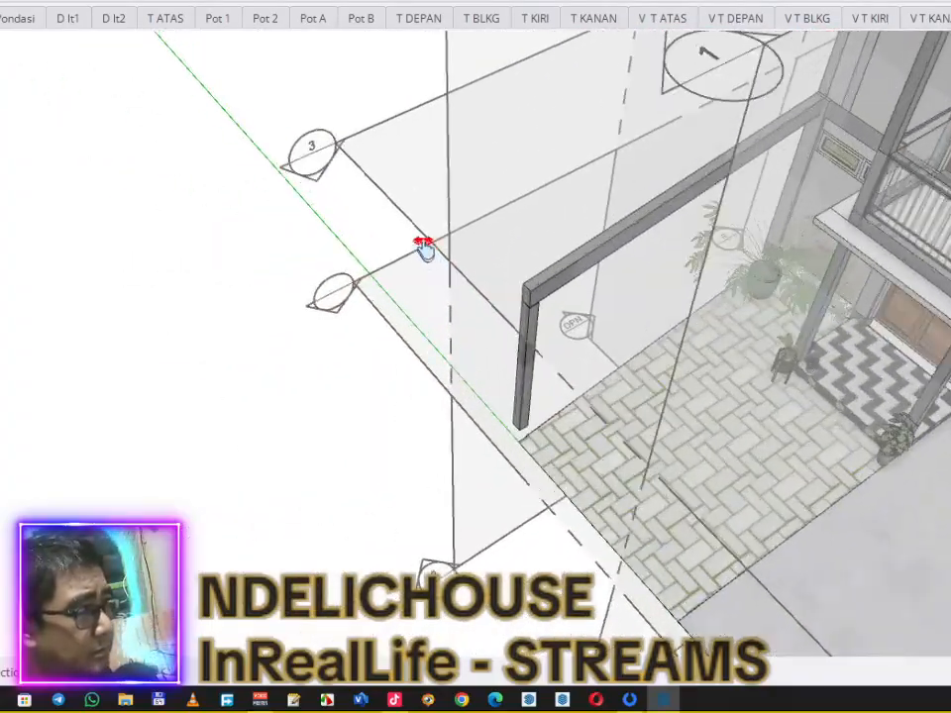
click(314, 166)
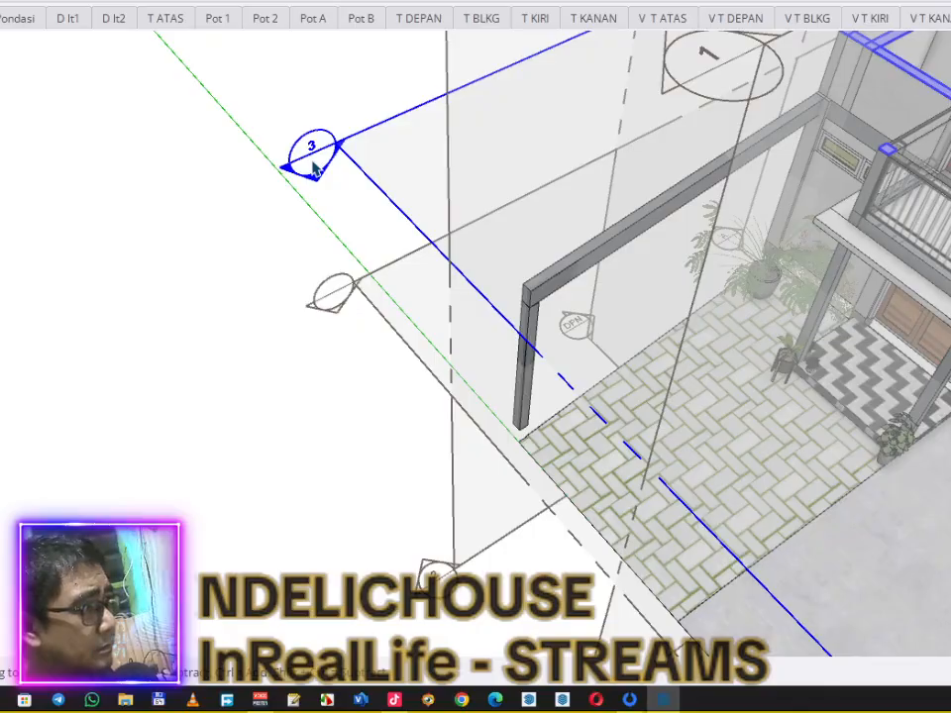
double_click(334, 295)
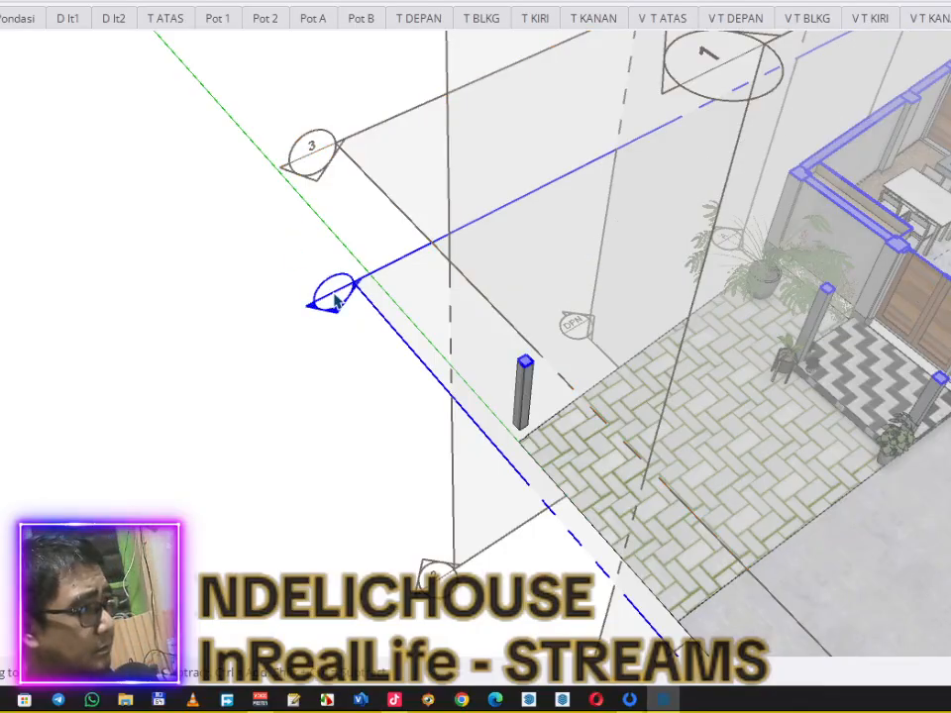
right_click(336, 300)
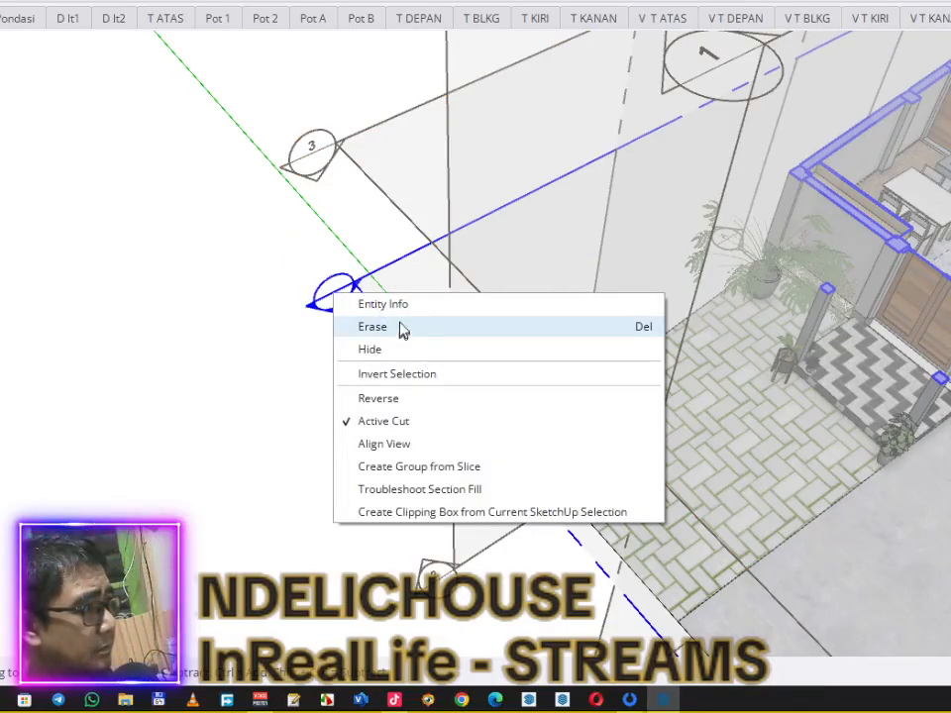
click(403, 305)
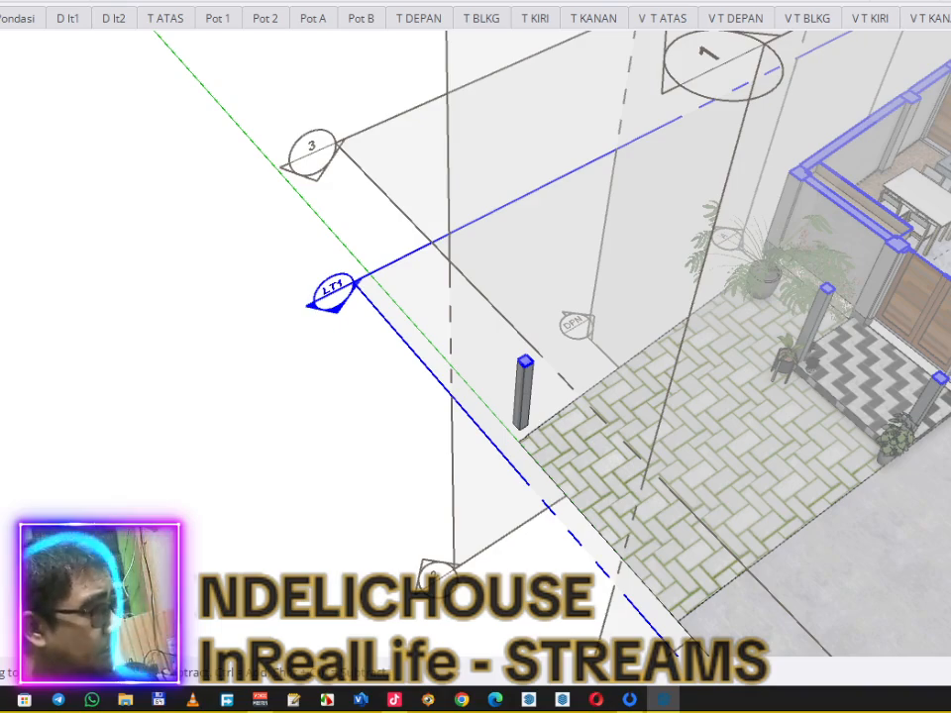
Step: Activate the upper horizontal section plane through the second floor and set its symbol to LT2
double_click(313, 152)
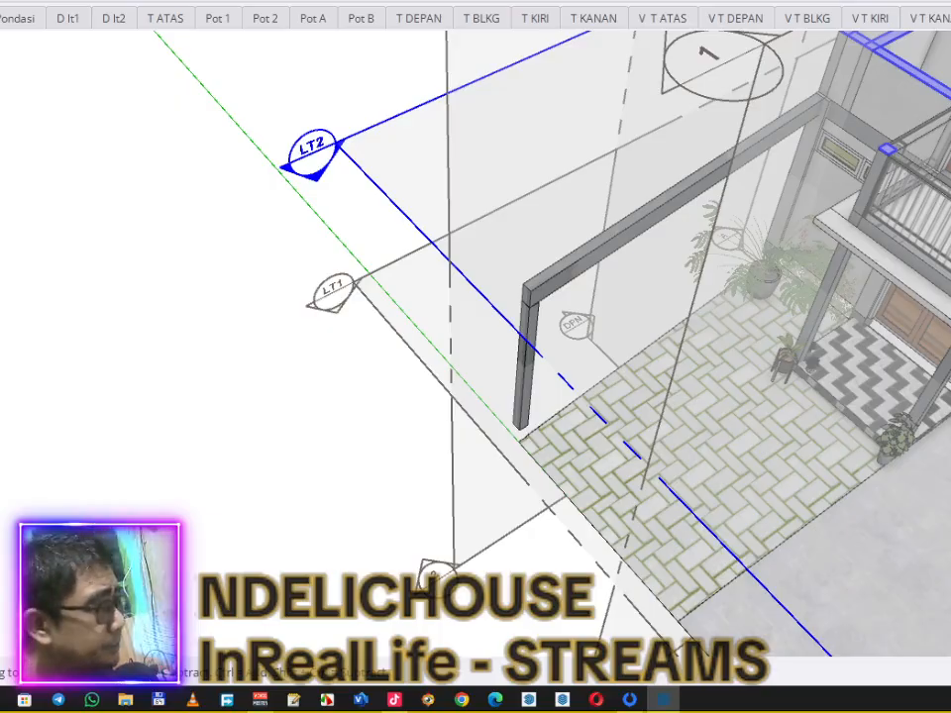
click(249, 348)
scroll(270, 320, down, 2)
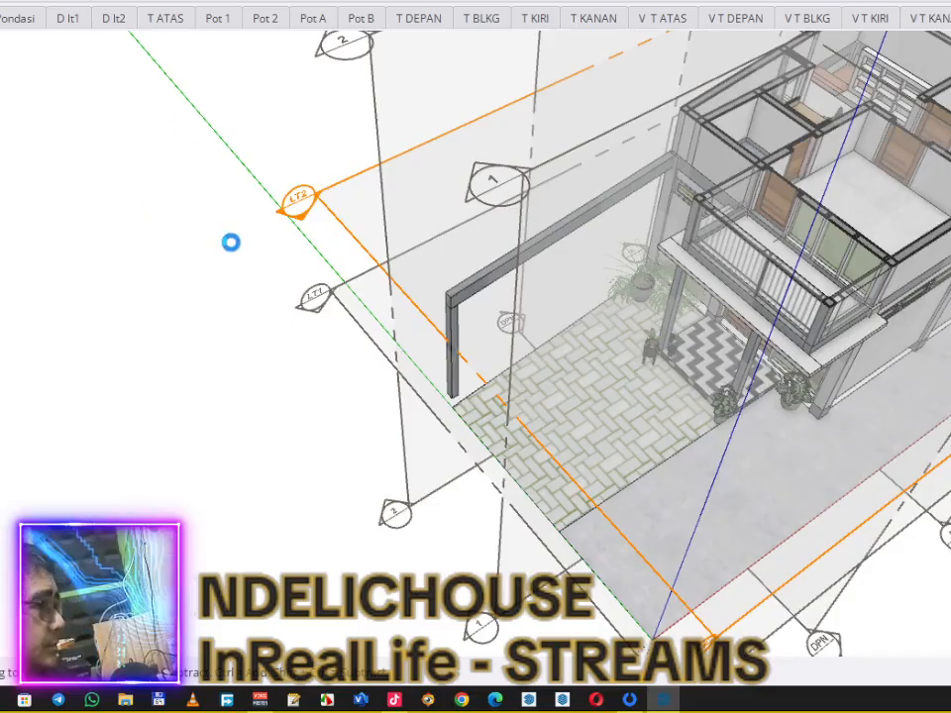
scroll(252, 276, down, 5)
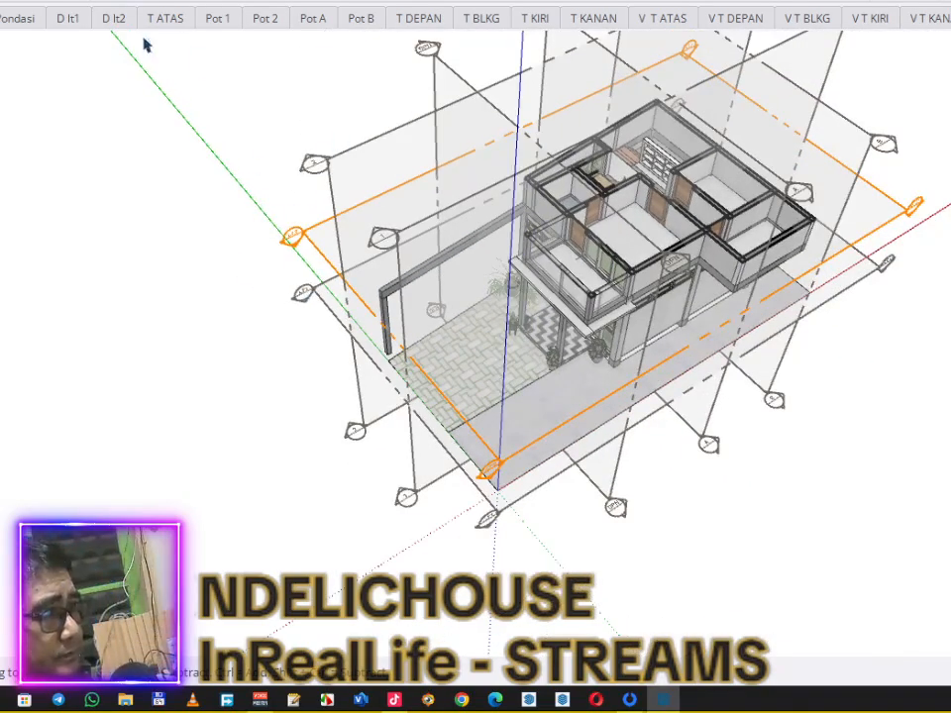
Step: Switch to the D lt1 floor-plan scene and display the section planes around the plan
click(66, 18)
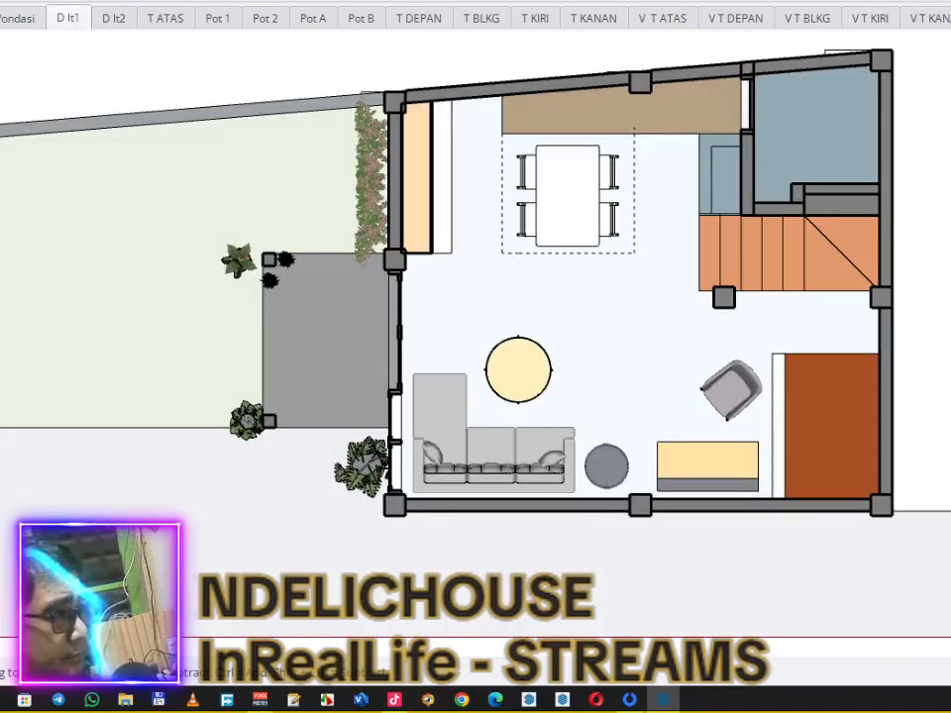
click(0, 0)
click(0, 41)
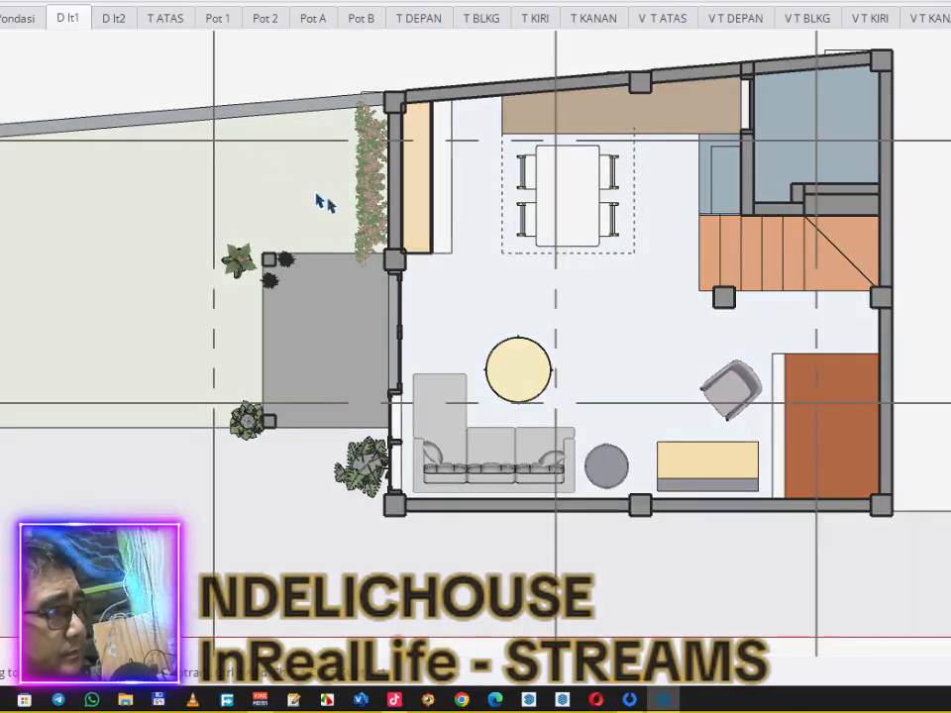
scroll(337, 198, down, 5)
shift+middle_drag(442, 195, 296, 232)
scroll(203, 122, up, 3)
shift+middle_drag(189, 166, 290, 141)
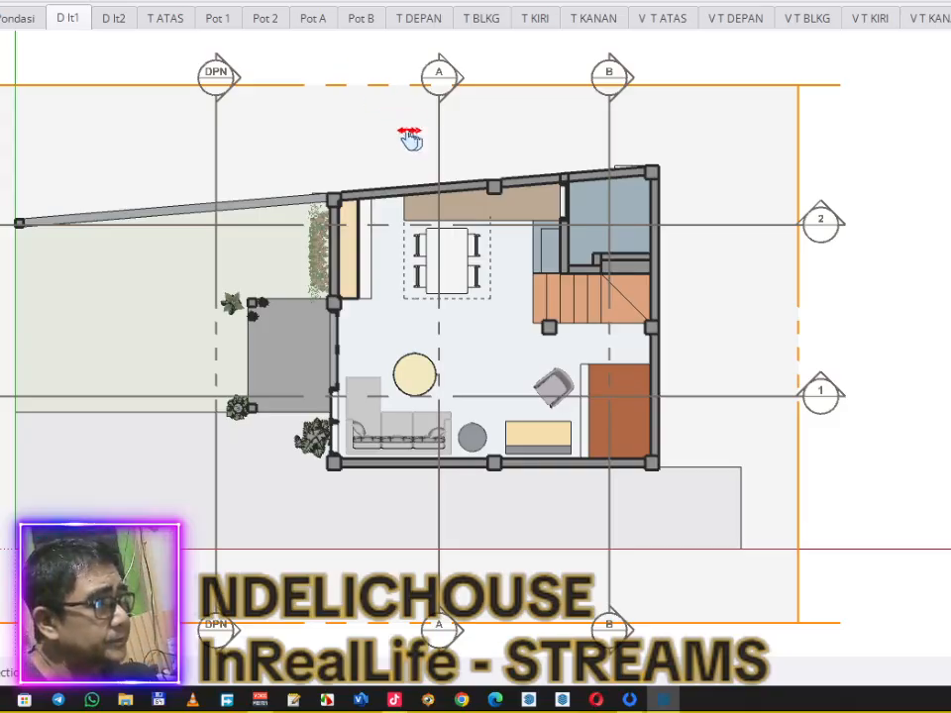
Step: Switch to the D lt2 floor-plan scene and display the section planes around the plan
click(120, 28)
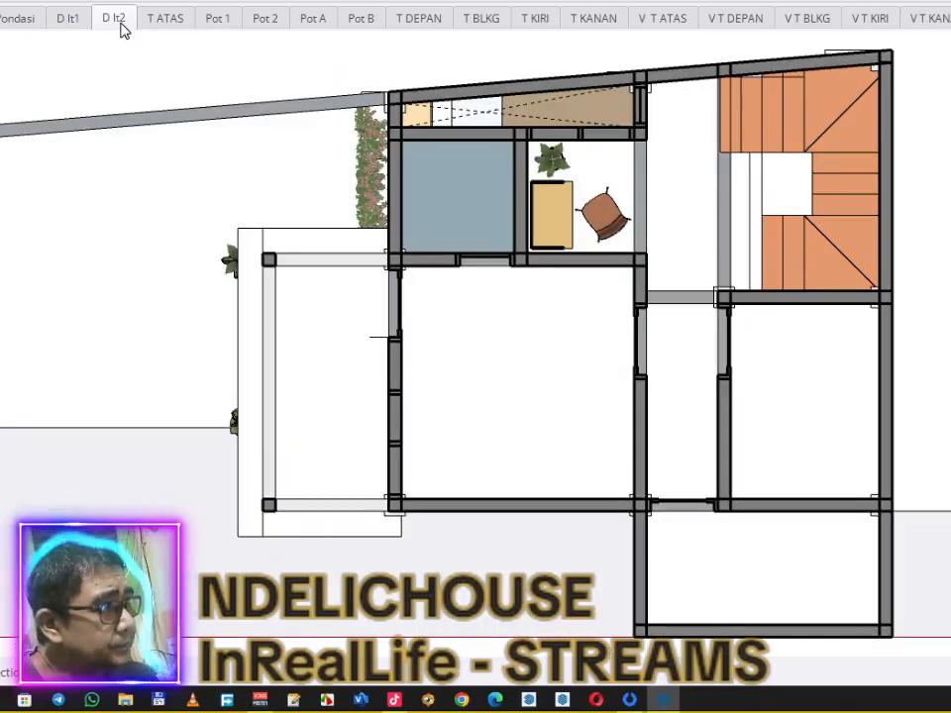
click(0, 0)
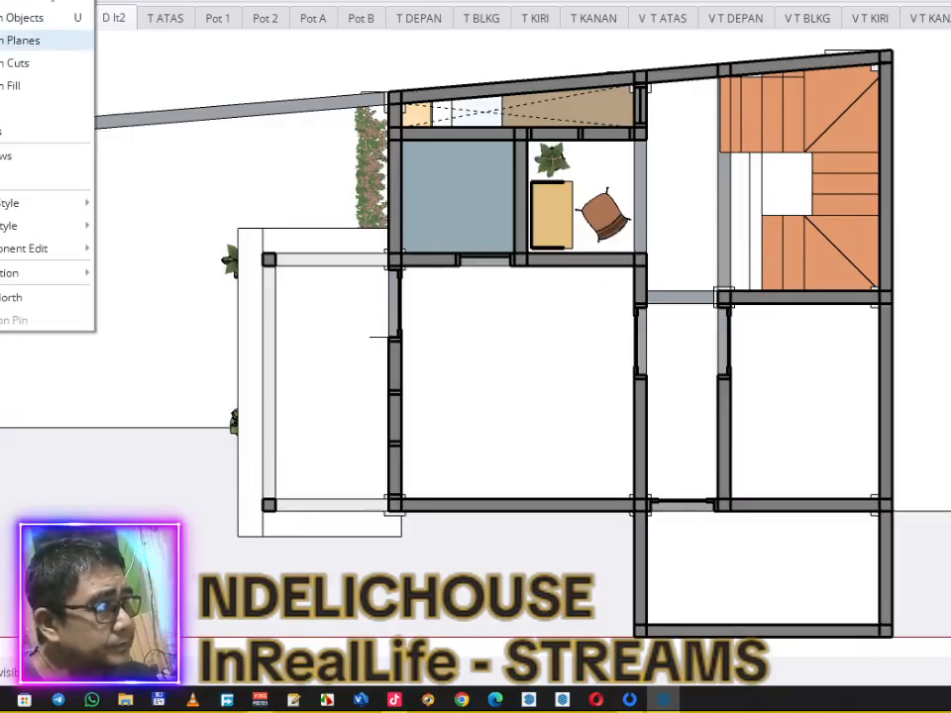
click(19, 40)
scroll(372, 205, down, 4)
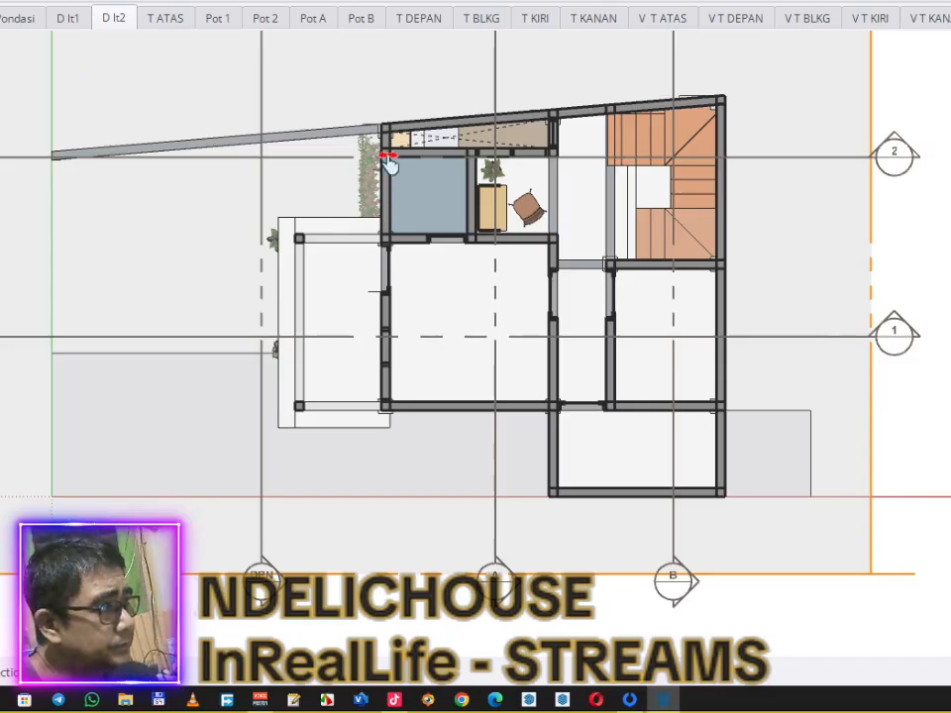
middle_drag(393, 149, 408, 220)
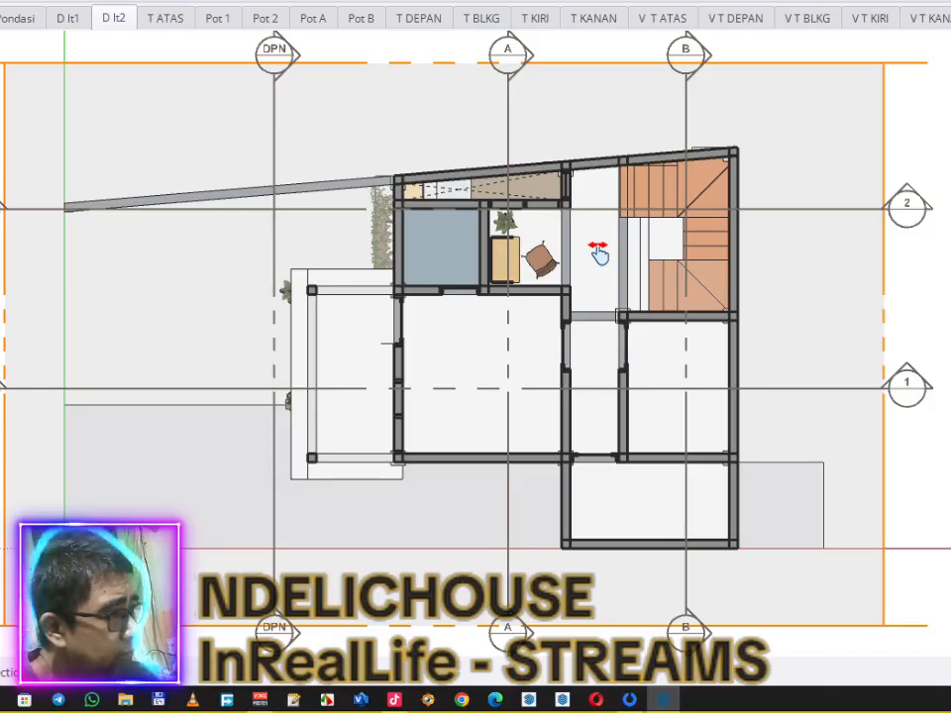
Step: Compare the D lt1 and D lt2 floor-plan scenes, including the stair and room layout, and return to the 3D view
scroll(600, 254, up, 3)
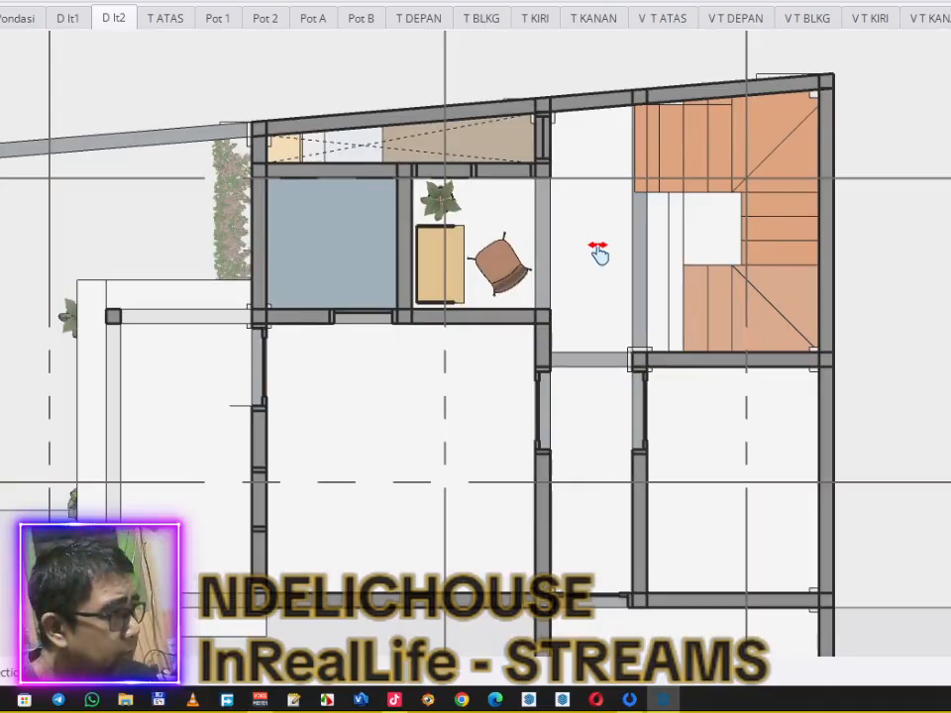
scroll(599, 254, down, 3)
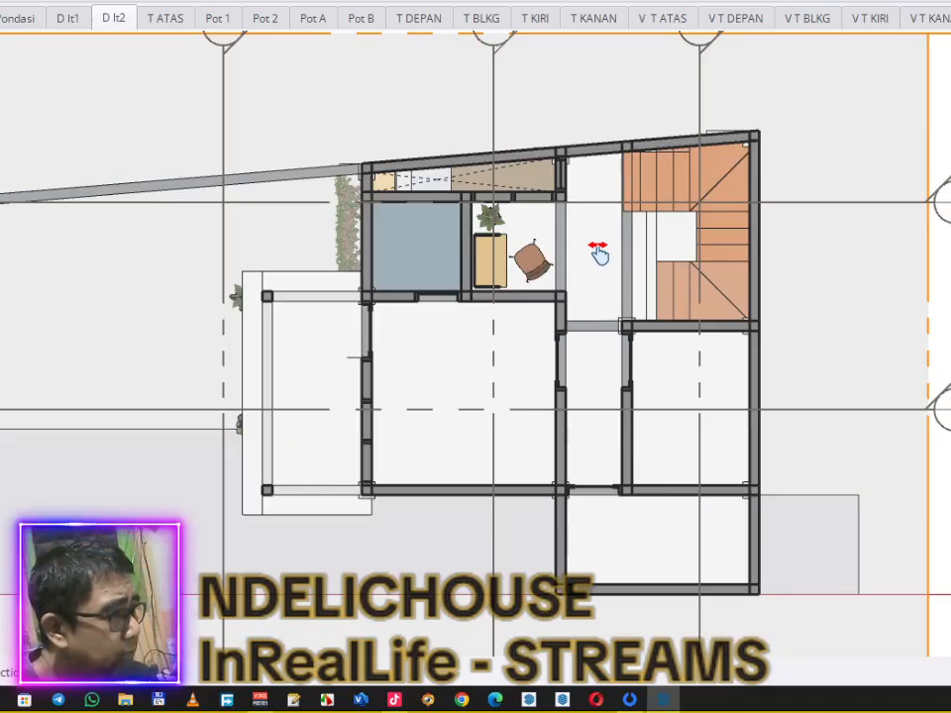
scroll(599, 253, down, 1)
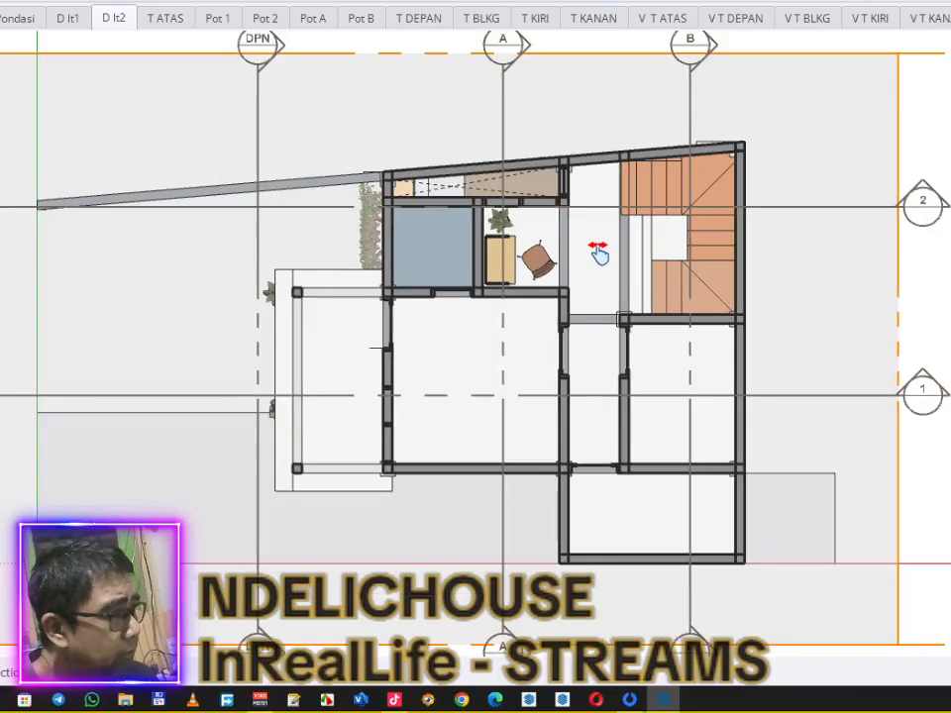
scroll(599, 254, down, 2)
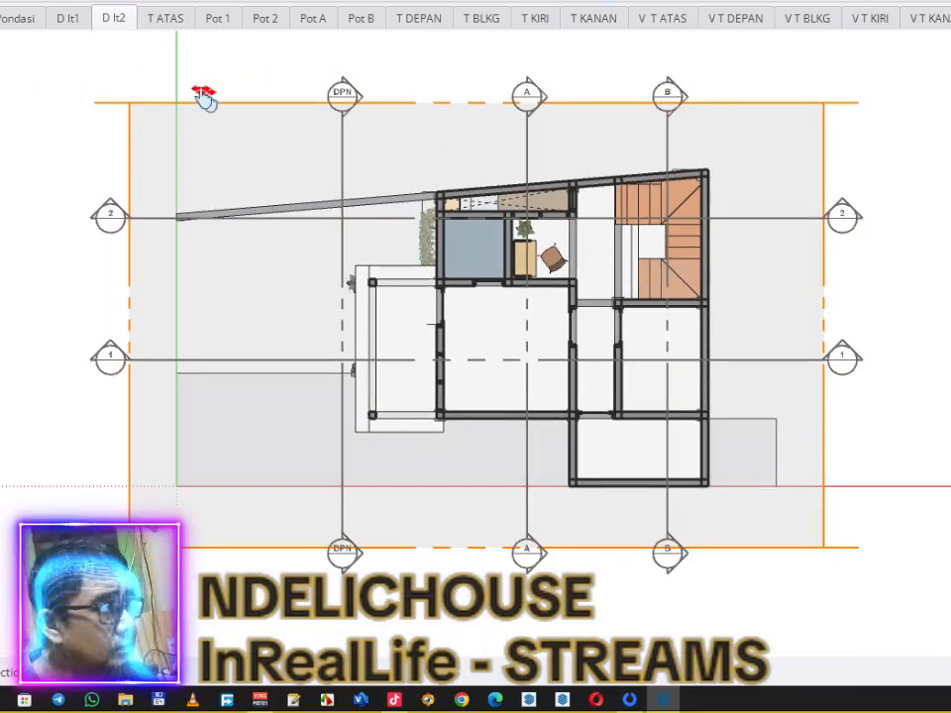
click(68, 22)
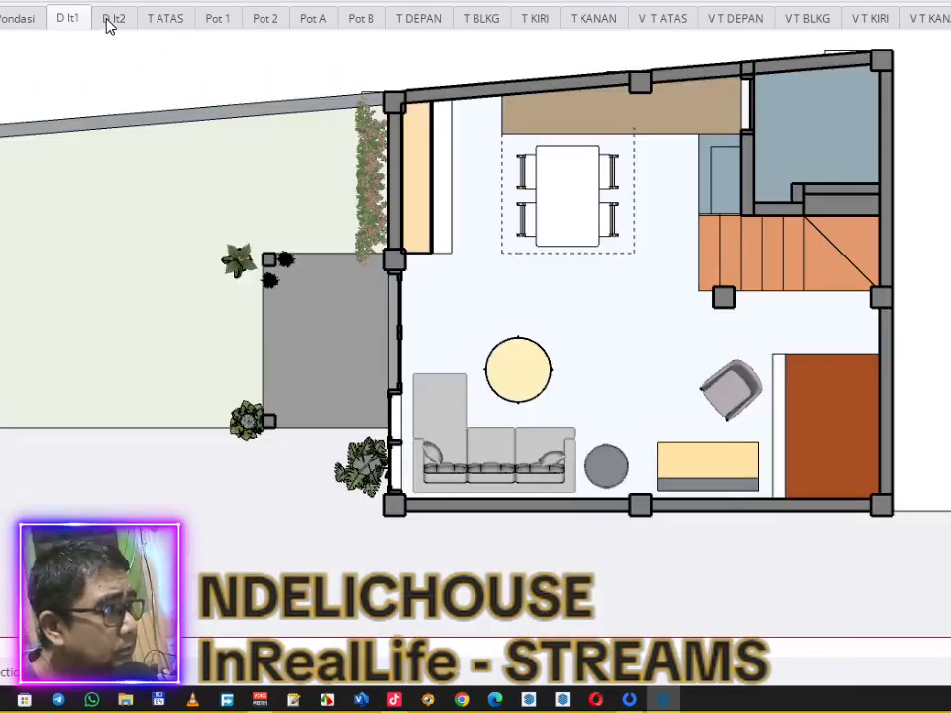
click(109, 24)
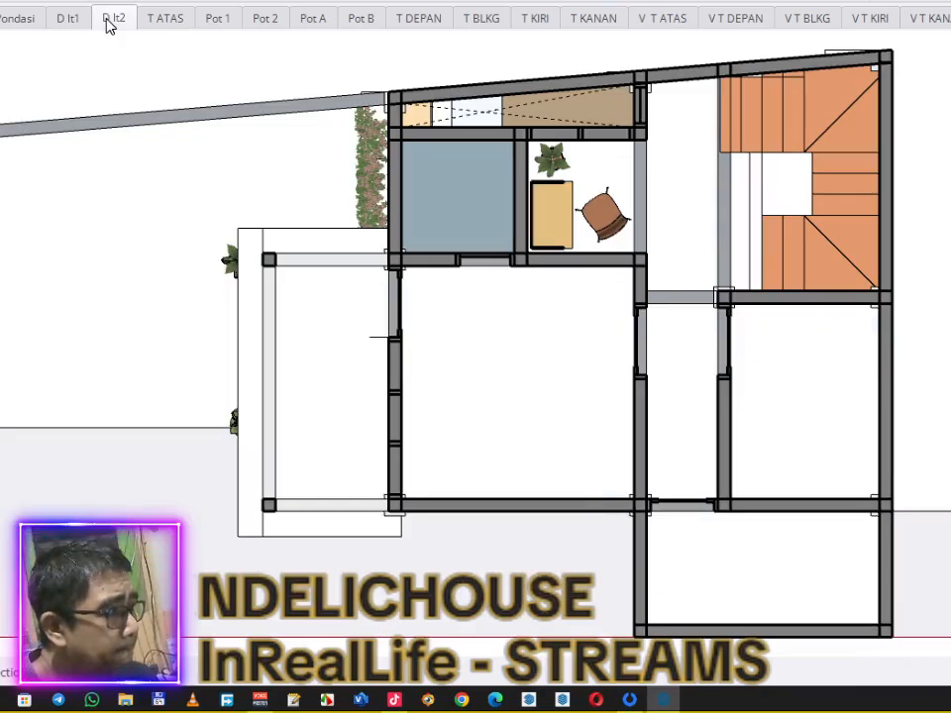
click(3, 17)
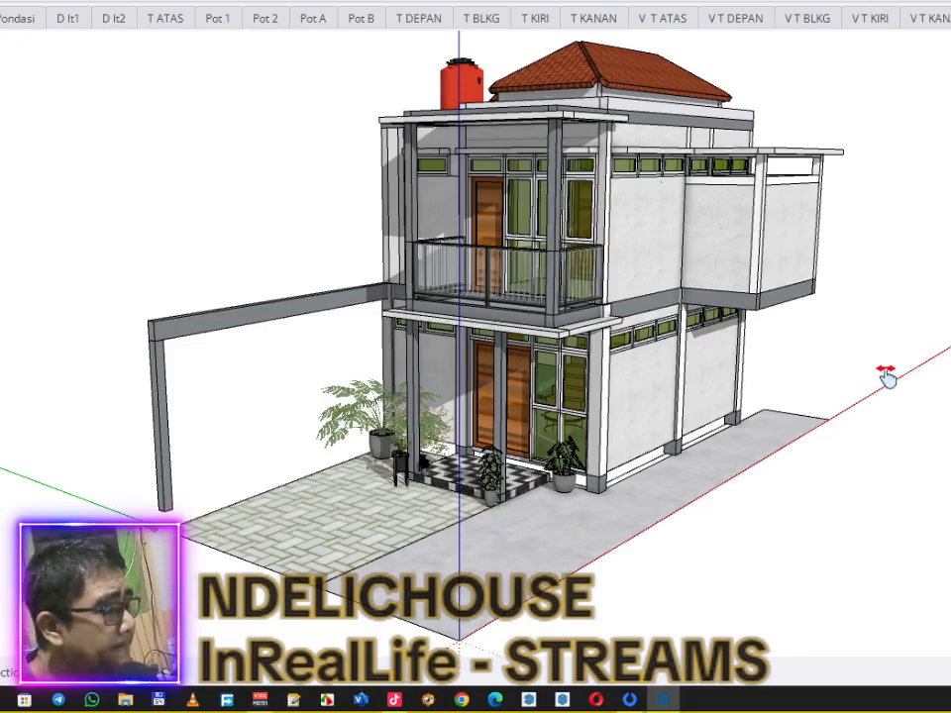
click(84, 24)
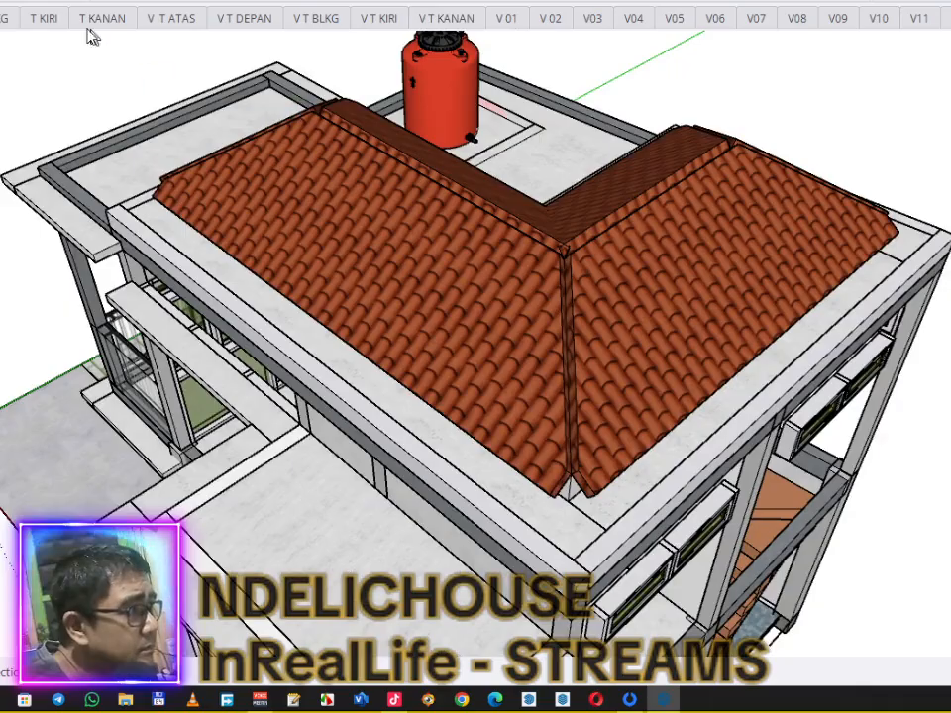
Step: Switch to the V 01 scene and rename it V01
mouse_move(14, 91)
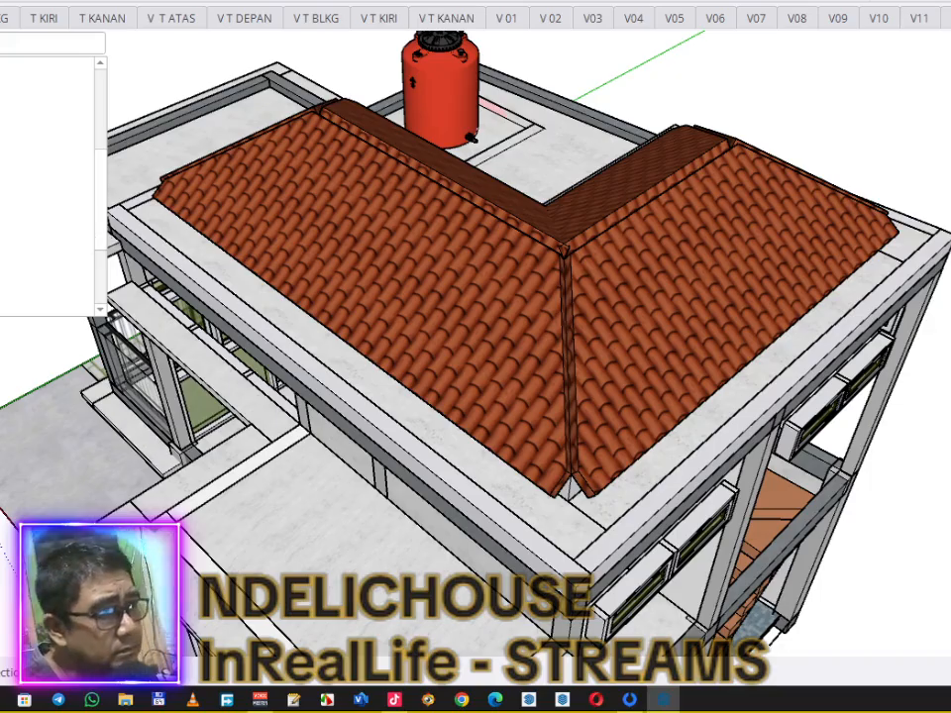
click(507, 18)
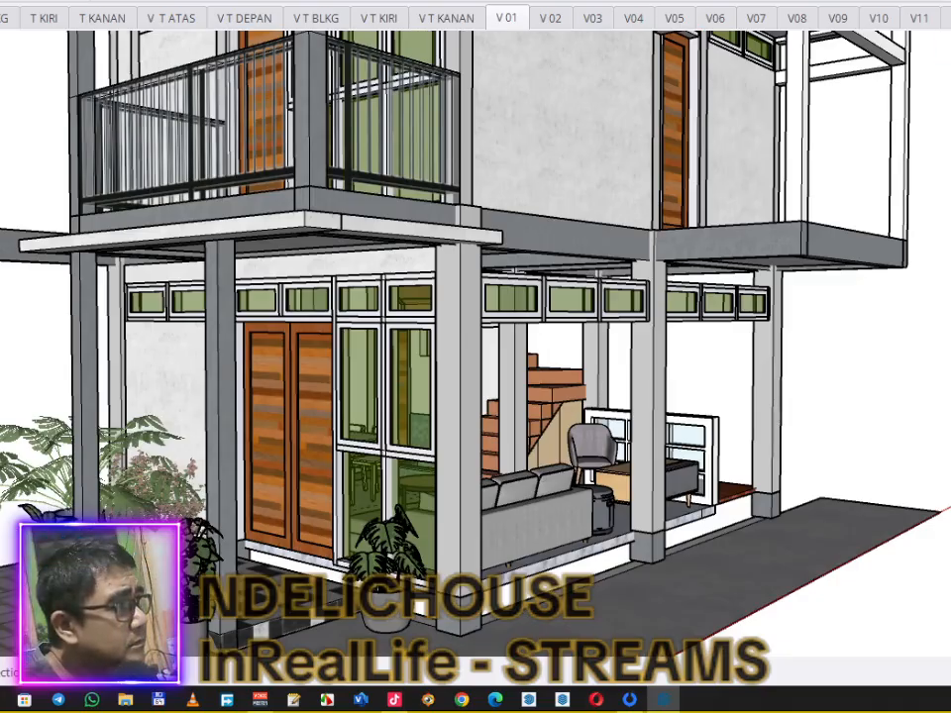
right_click(505, 29)
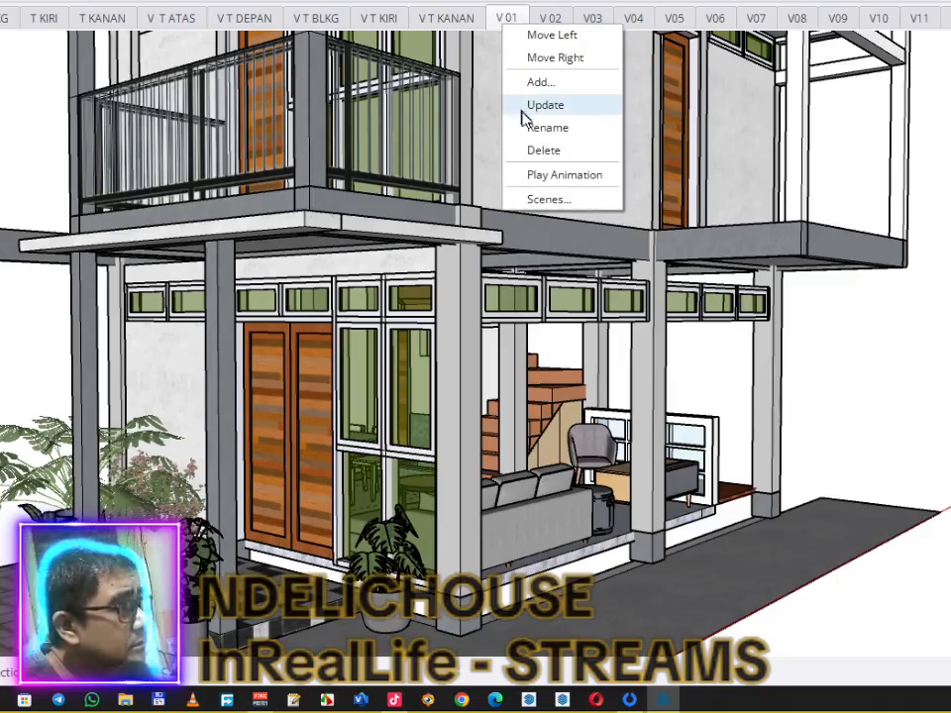
click(539, 132)
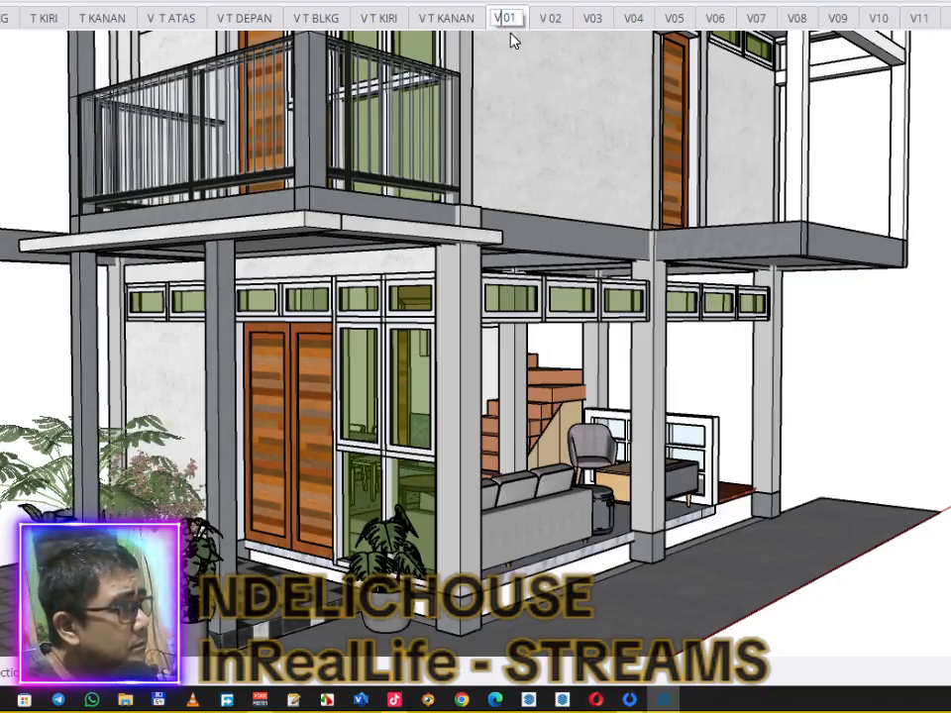
key(Return)
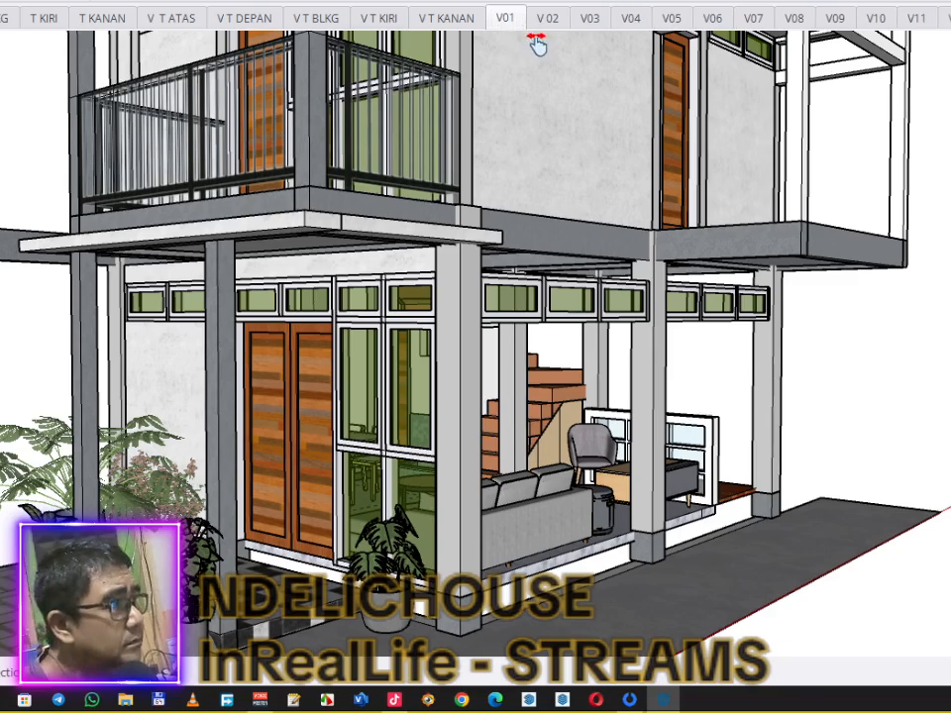
Step: Switch to the V 02 scene and rename it V02
right_click(551, 30)
click(549, 22)
right_click(547, 23)
click(595, 123)
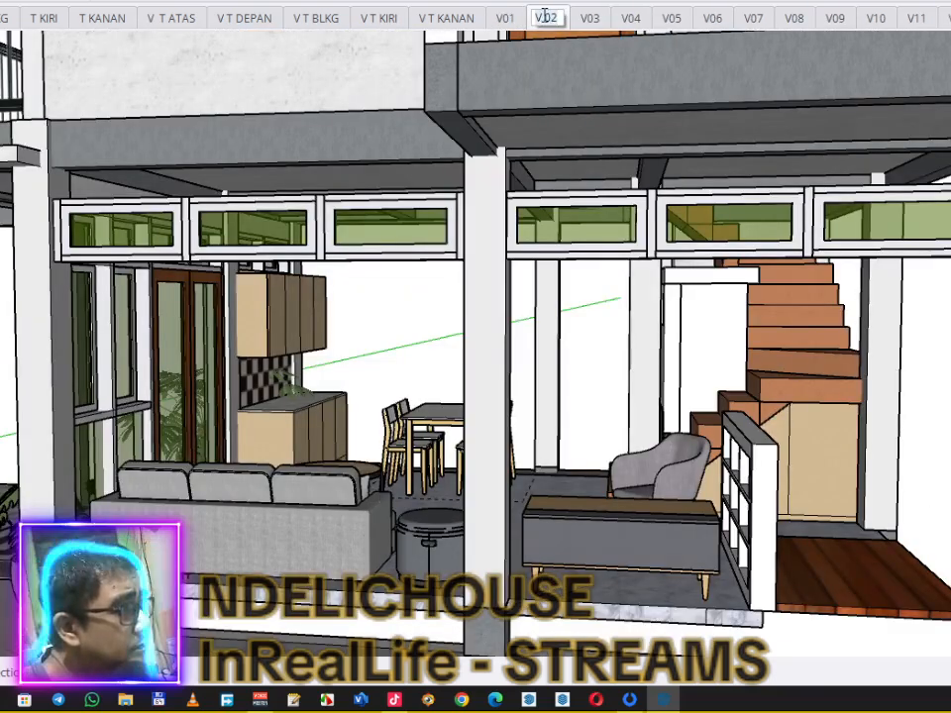
key(BackSpace)
key(Return)
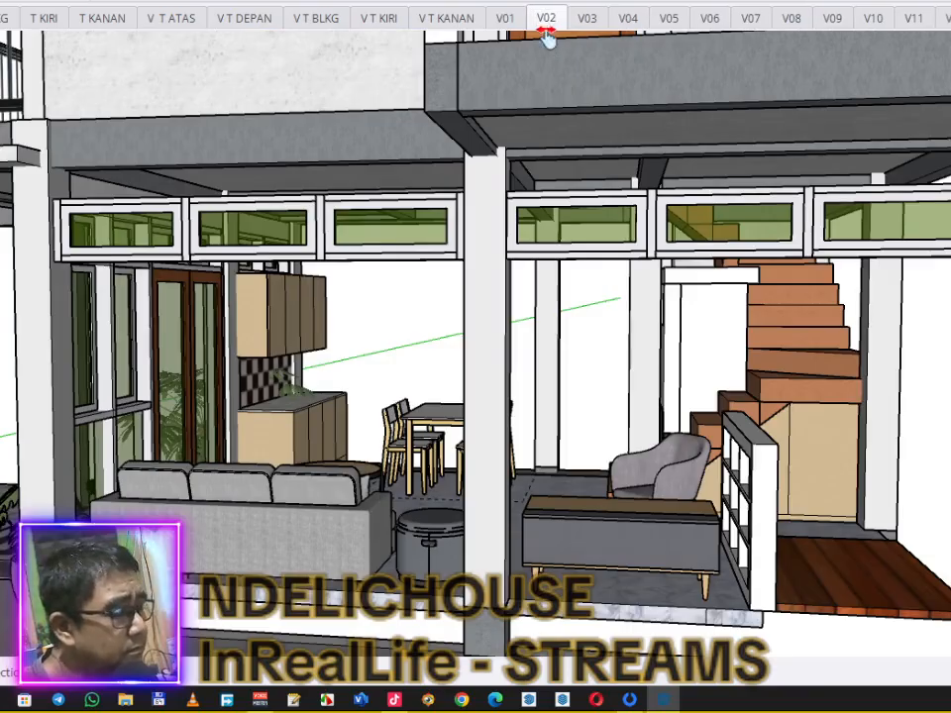
Step: Switch to the V03 scene and display the hidden objects in the model
click(587, 19)
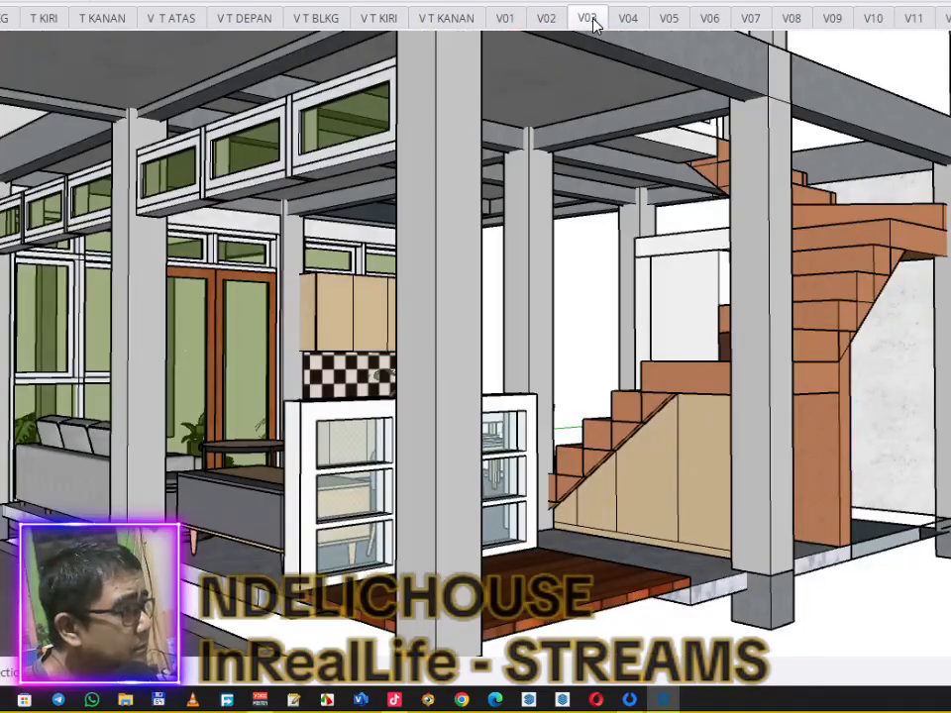
scroll(639, 149, down, 2)
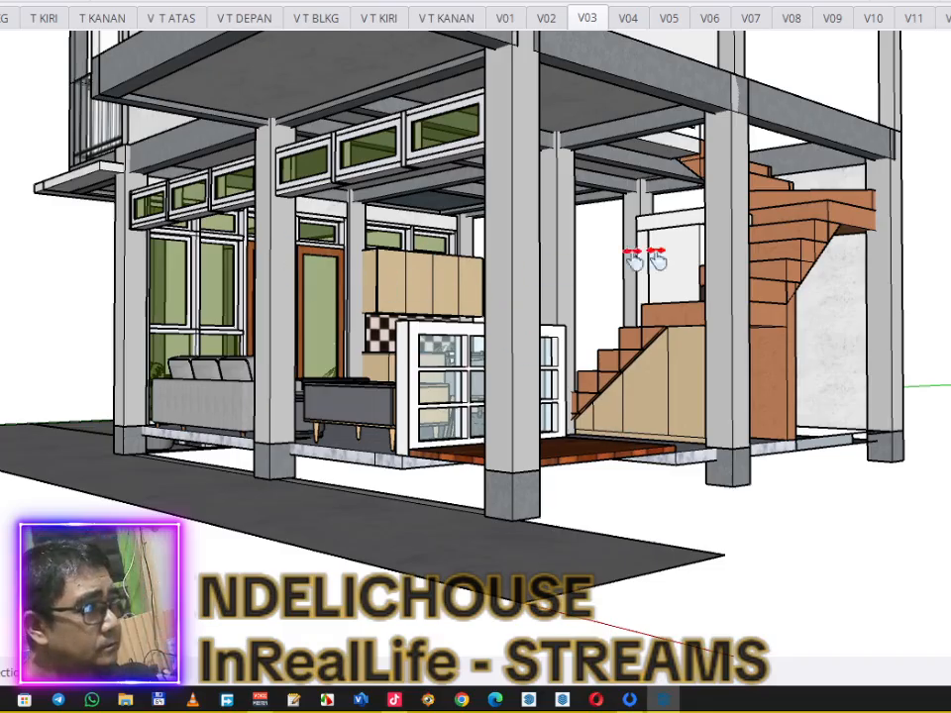
click(592, 22)
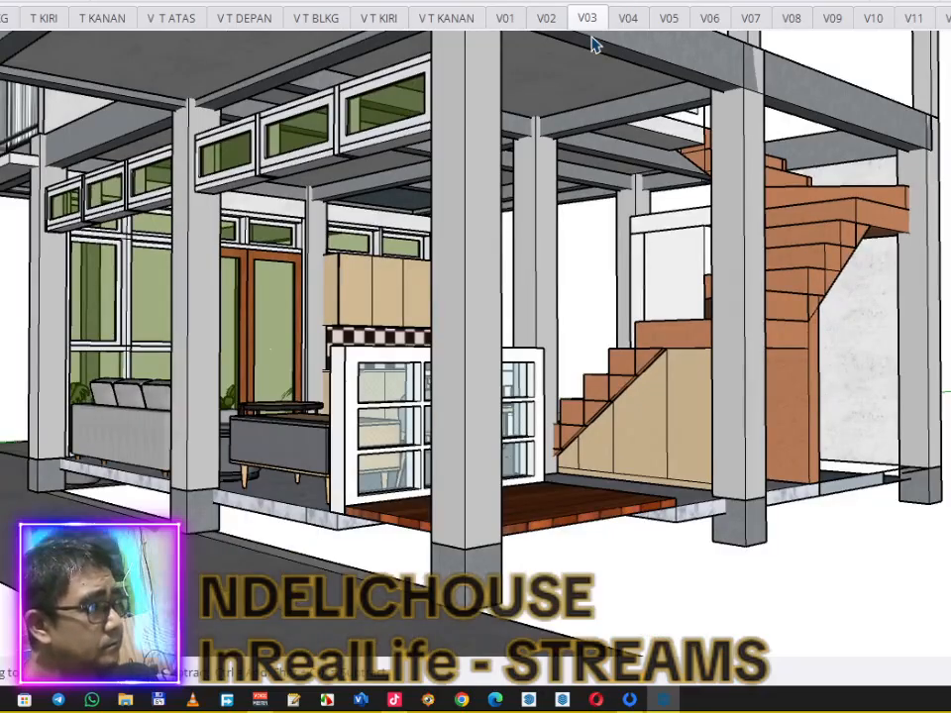
click(10, 0)
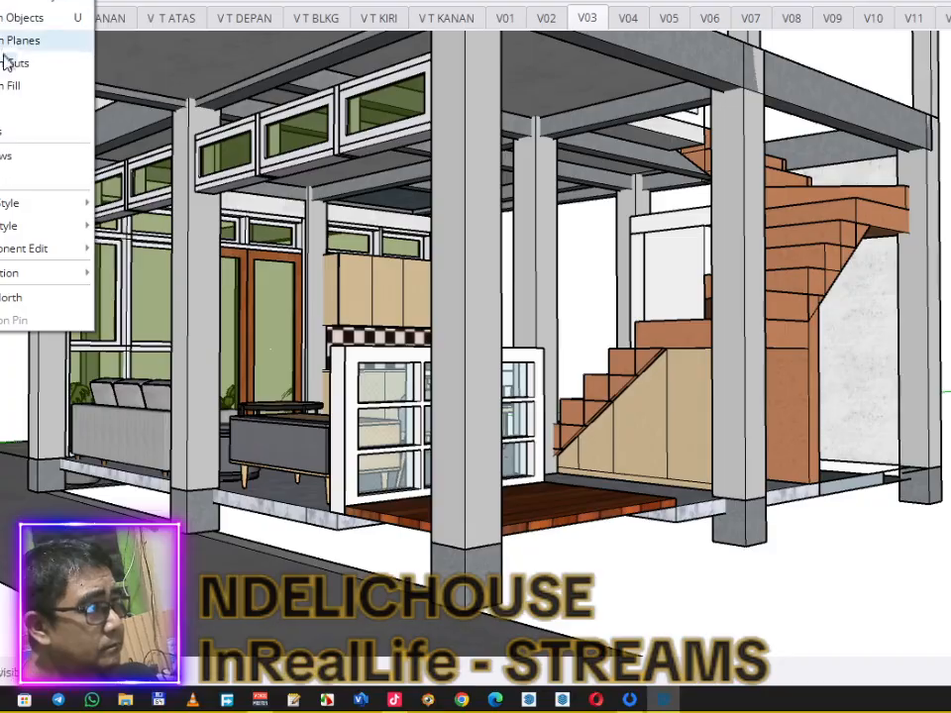
click(14, 18)
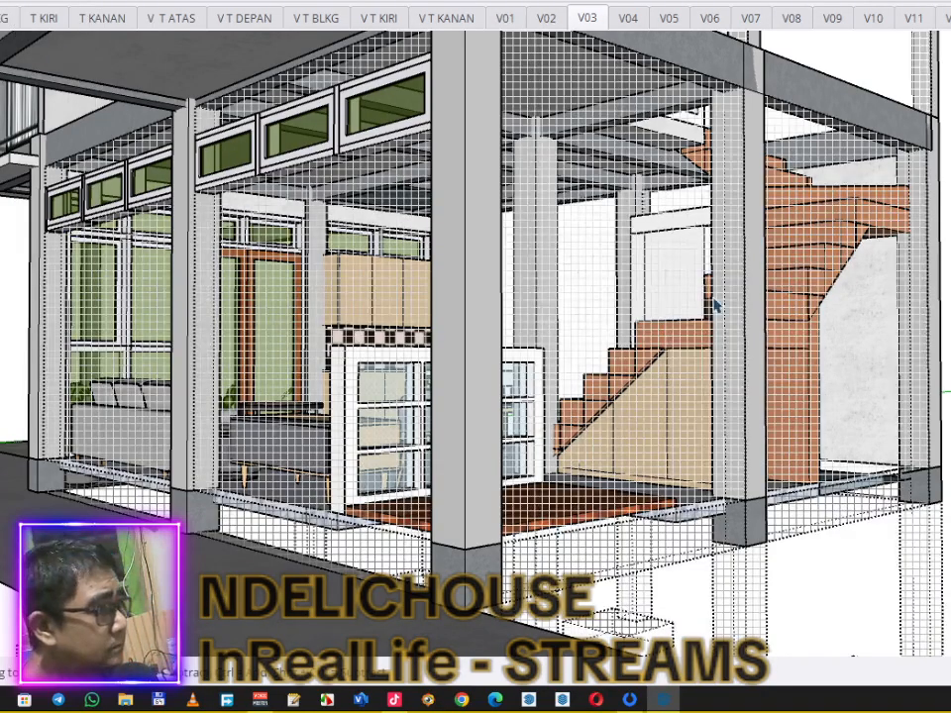
Step: Unhide the foundation group with its ground beams and footings, and stop displaying hidden objects
click(839, 528)
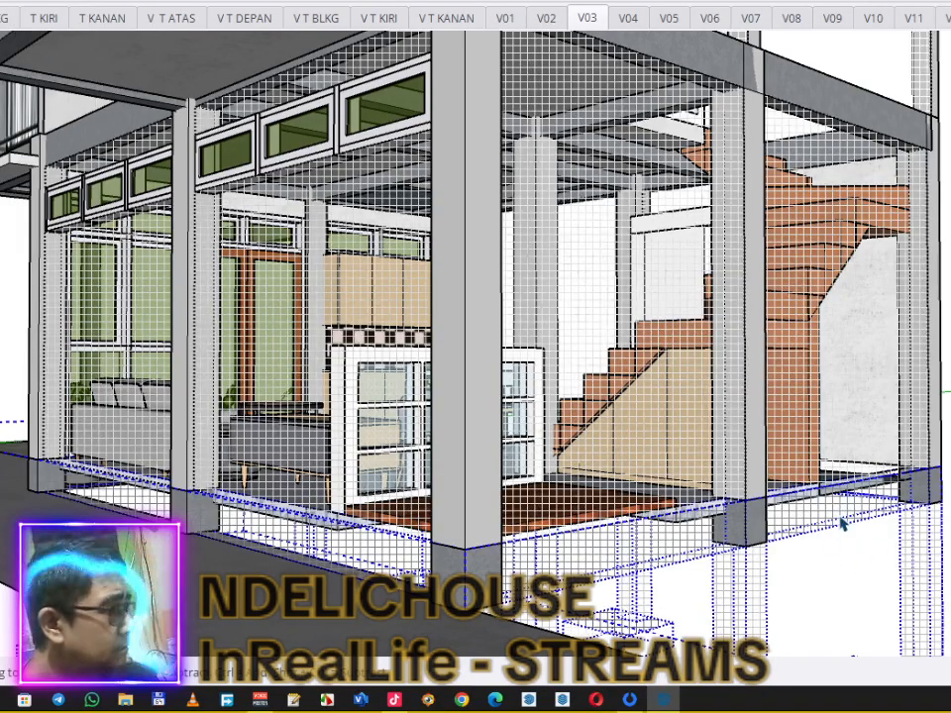
double_click(837, 523)
click(834, 522)
right_click(834, 523)
click(849, 563)
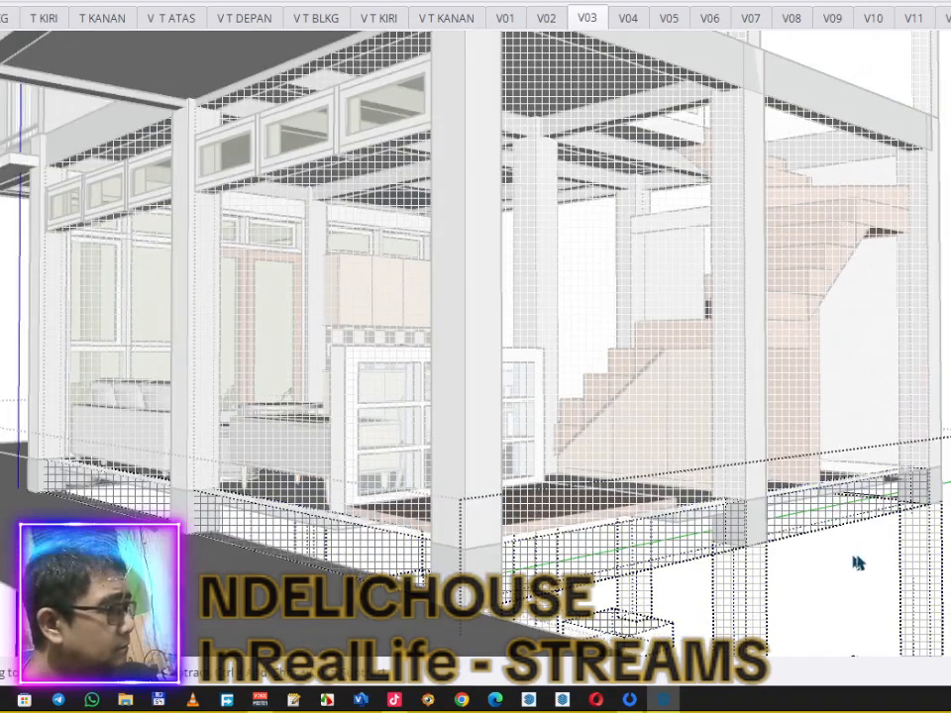
click(946, 543)
right_click(945, 543)
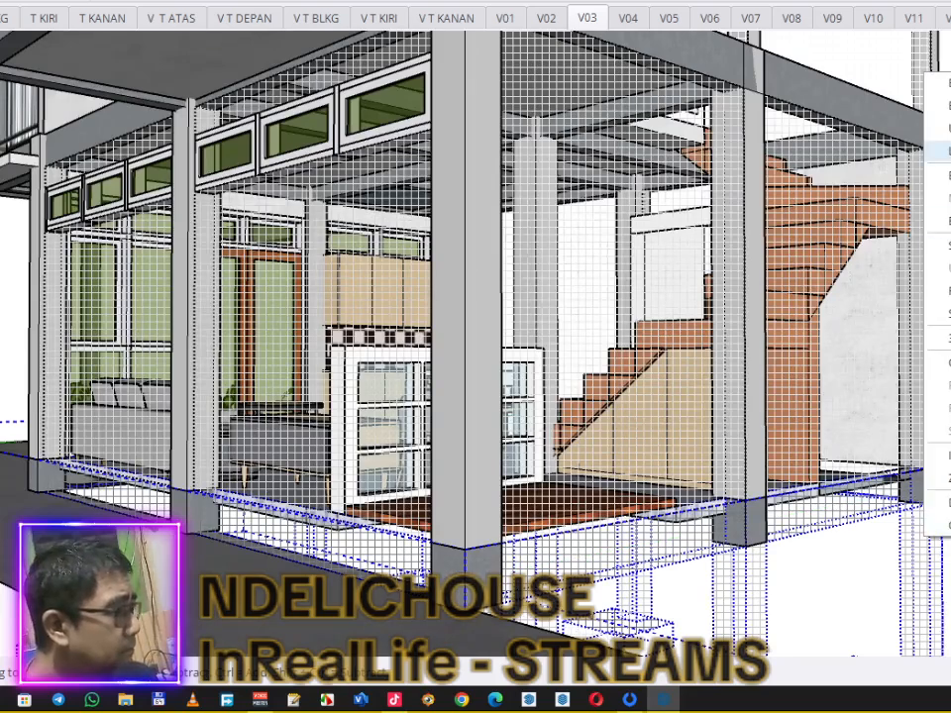
click(947, 129)
click(947, 247)
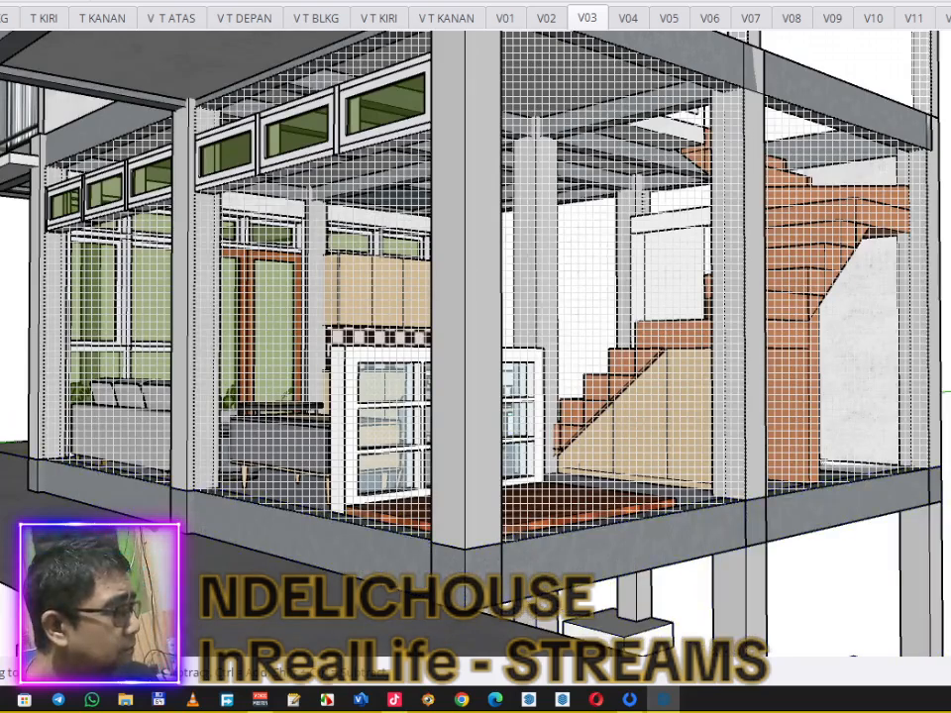
key(alt+h)
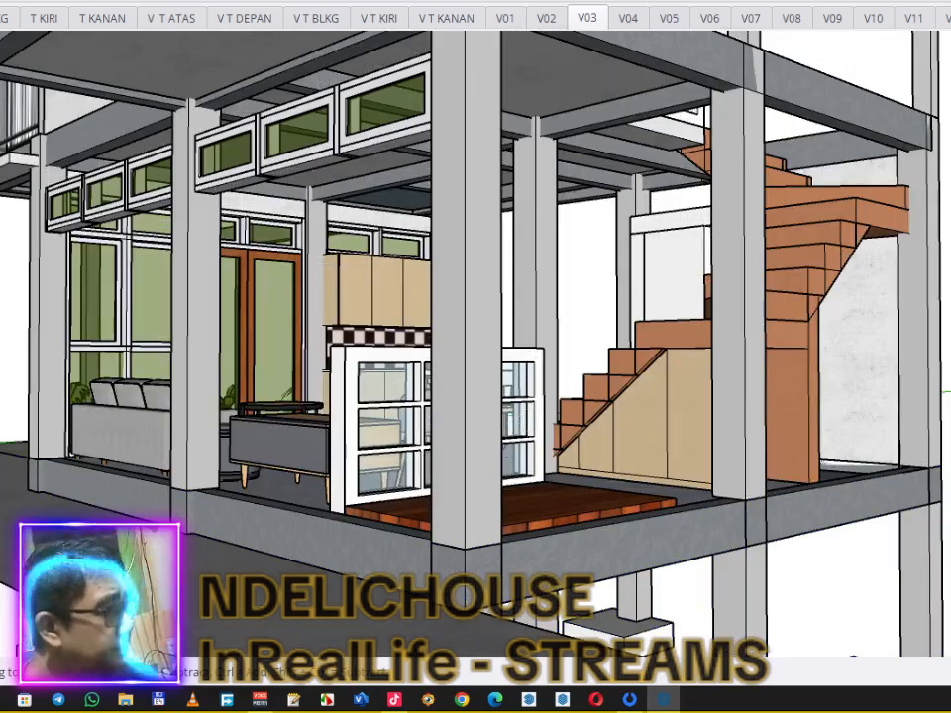
scroll(920, 352, down, 2)
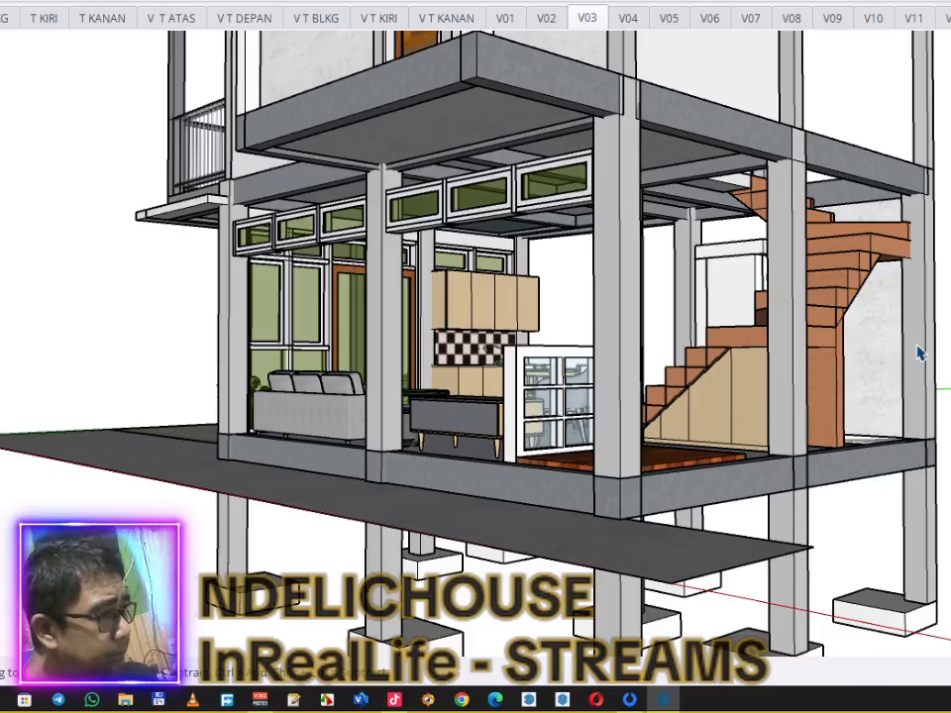
scroll(920, 352, down, 2)
scroll(921, 352, up, 3)
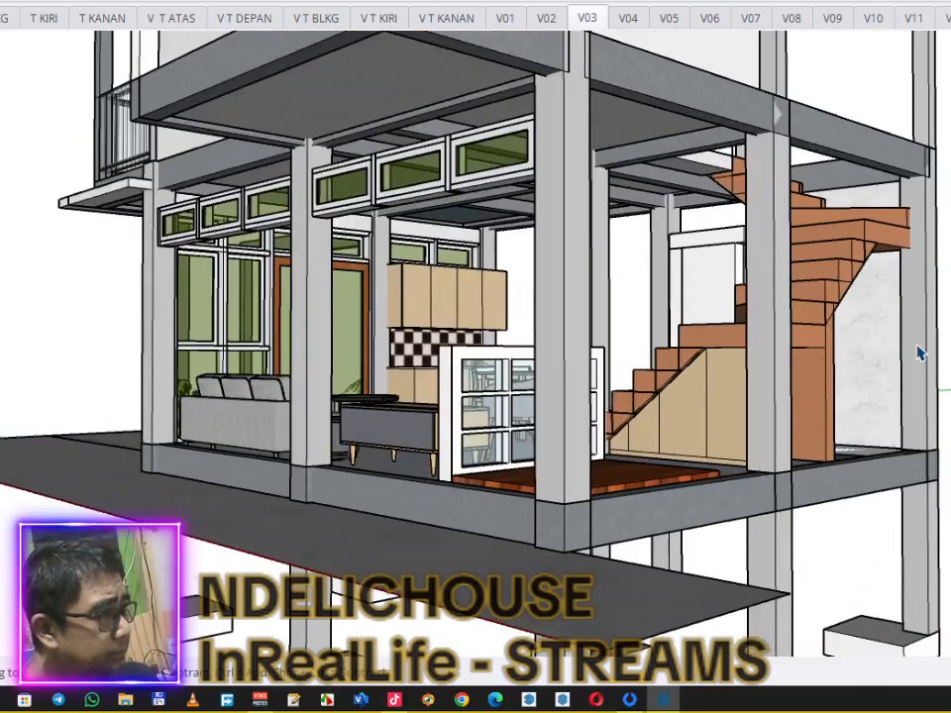
scroll(920, 351, up, 1)
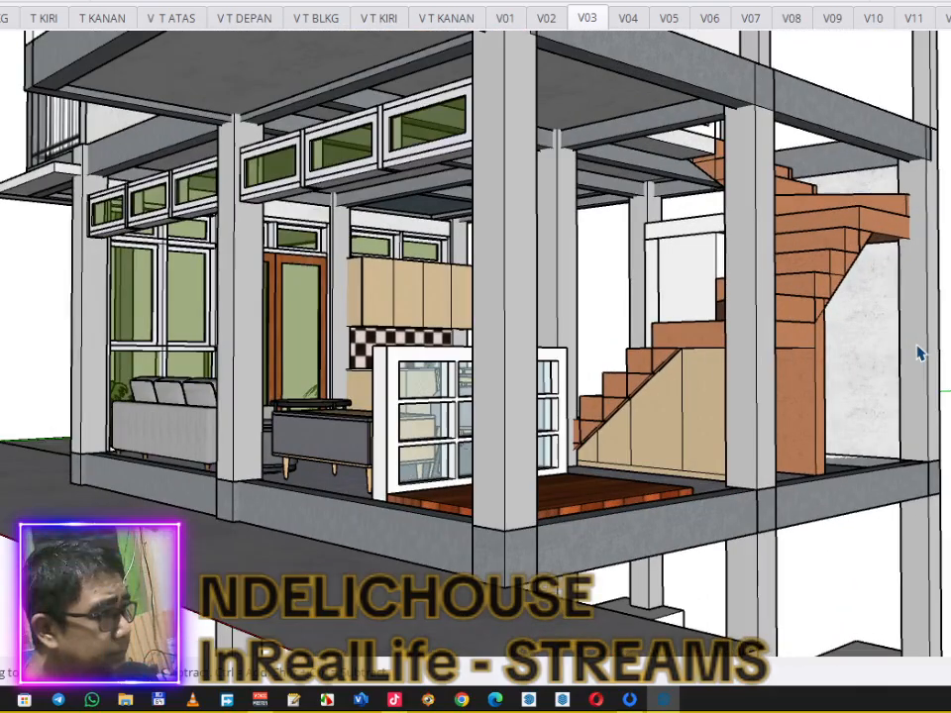
mouse_move(873, 363)
middle_down()
mouse_move(701, 419)
mouse_move(674, 374)
mouse_move(695, 357)
mouse_move(422, 397)
mouse_move(239, 459)
mouse_move(286, 469)
mouse_move(300, 520)
mouse_move(312, 472)
mouse_move(436, 451)
mouse_move(565, 436)
mouse_move(671, 467)
mouse_move(634, 445)
mouse_move(220, 334)
mouse_move(329, 360)
middle_up()
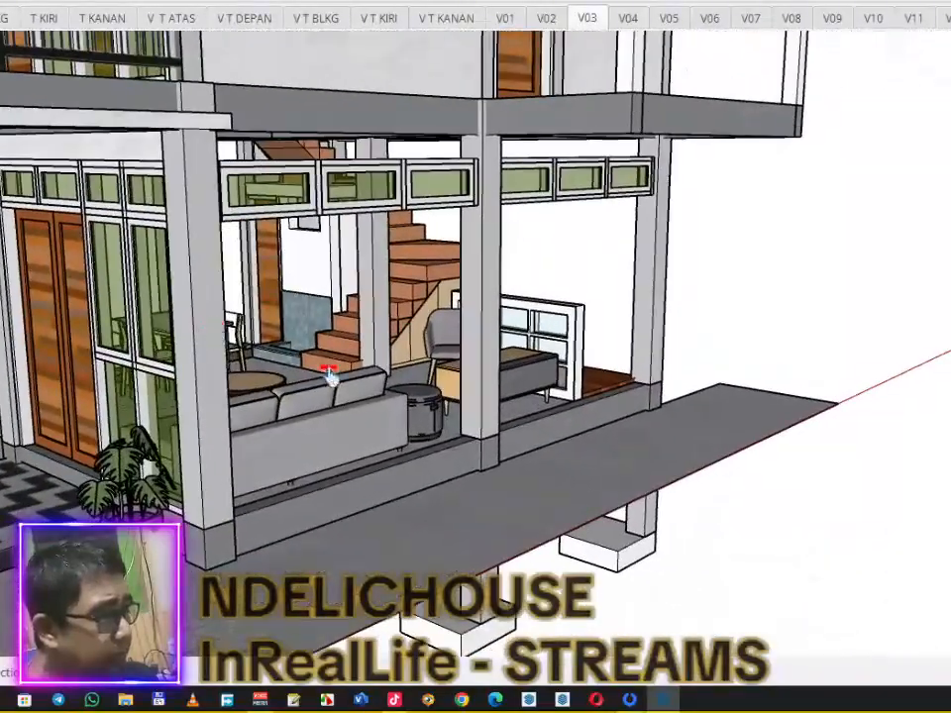
click(317, 436)
double_click(337, 440)
click(336, 440)
right_click(337, 440)
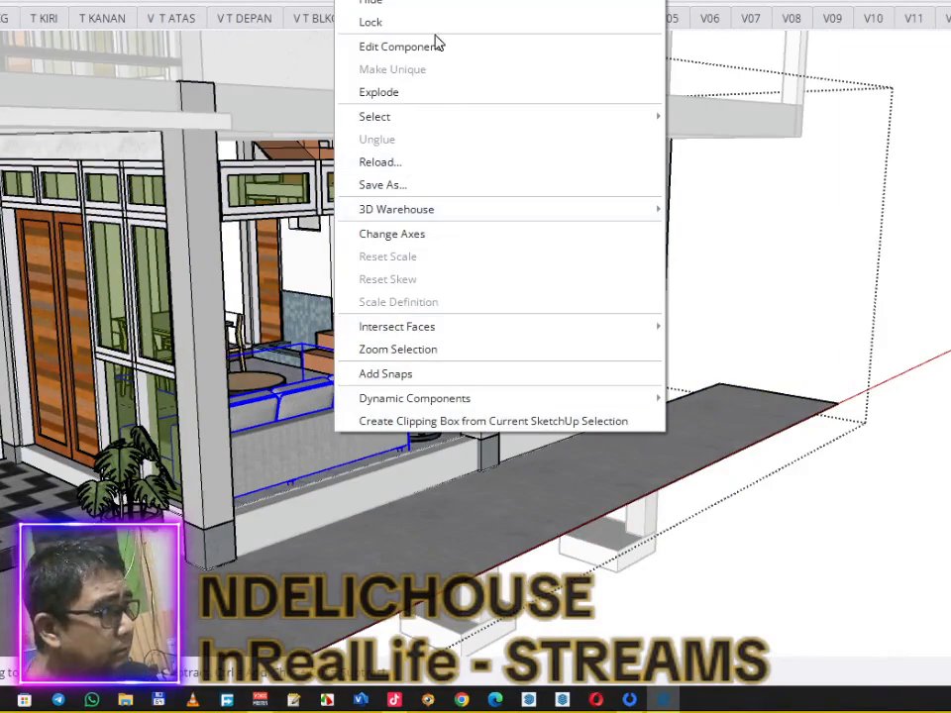
click(781, 554)
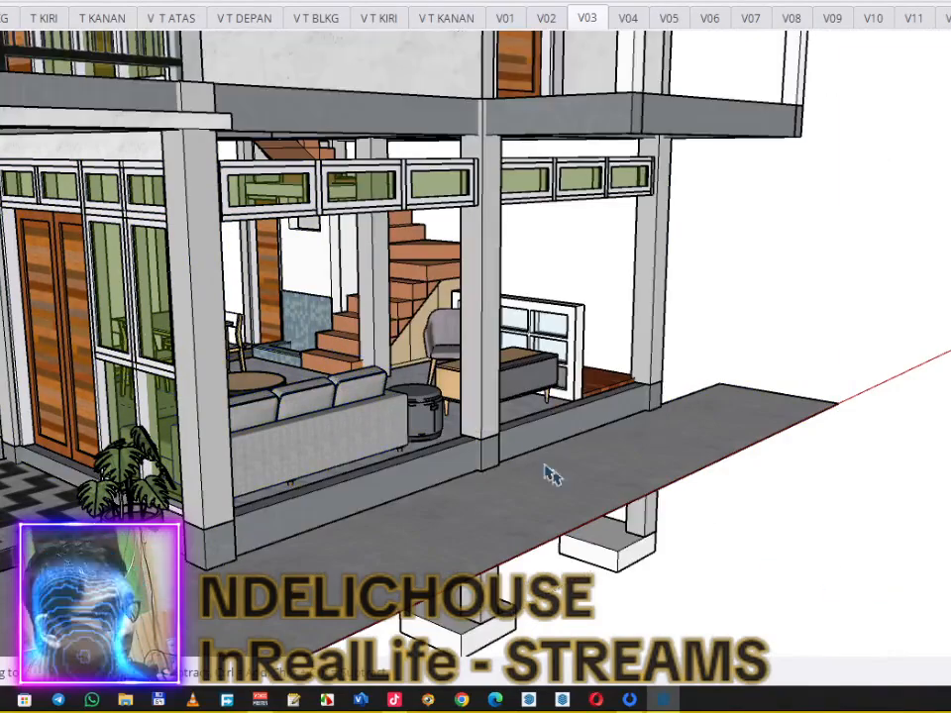
Step: Copy the grey living-room sofa from inside its group and paste it outside the house, beyond the side pavement
click(362, 432)
double_click(362, 432)
click(360, 433)
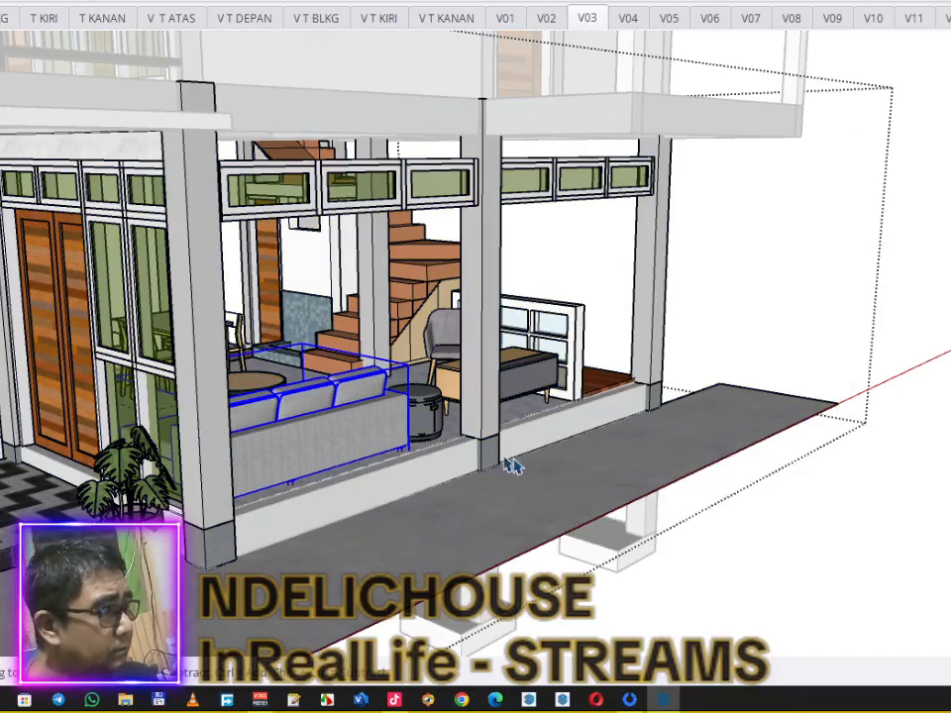
click(879, 503)
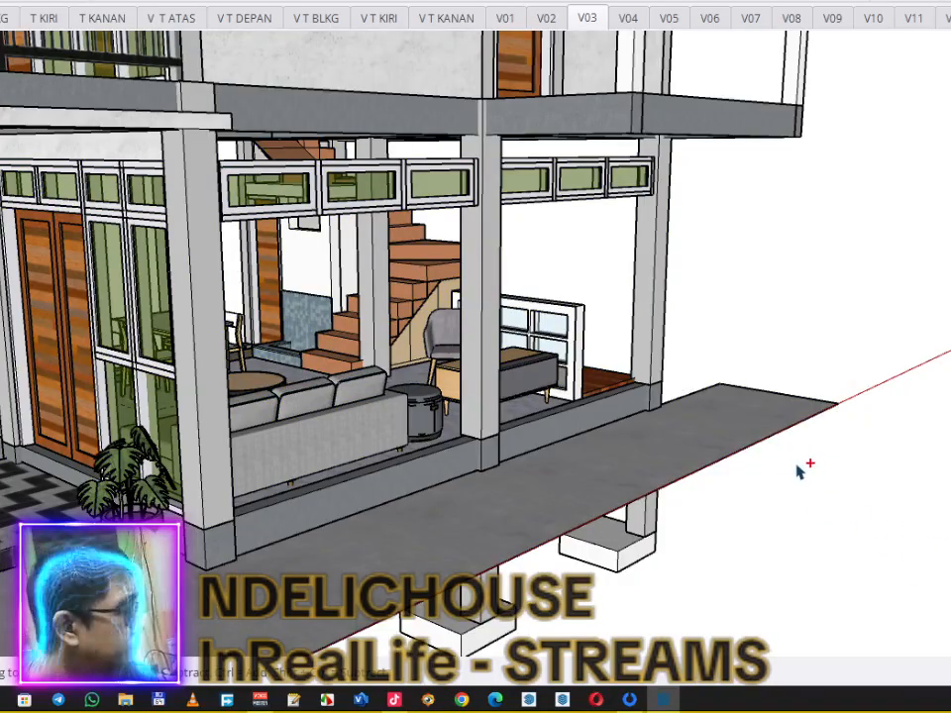
key(ctrl+v)
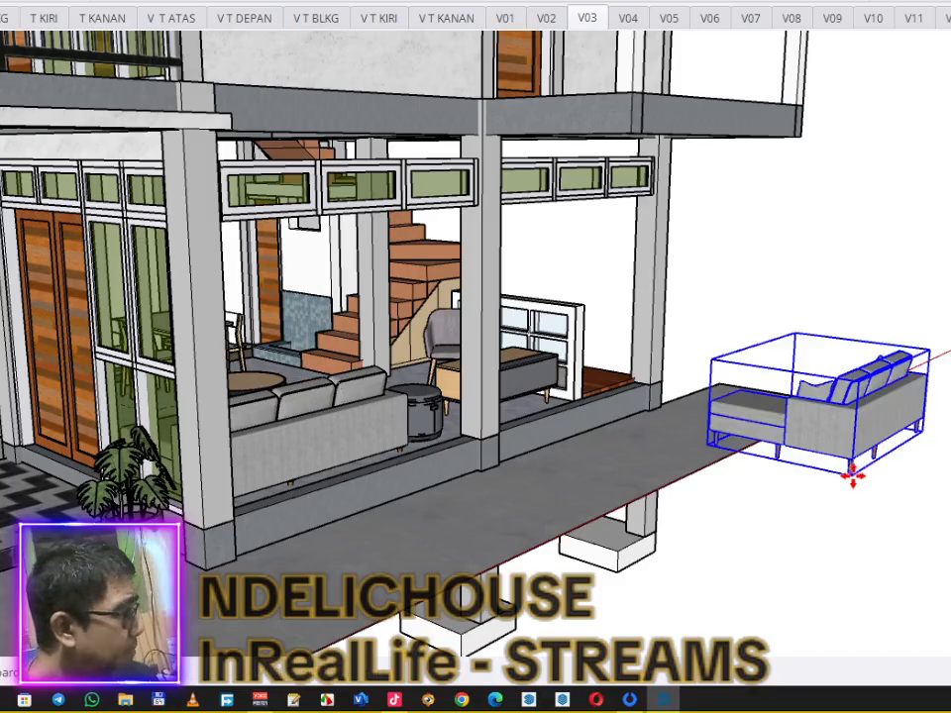
click(892, 509)
middle_drag(880, 509, 943, 538)
scroll(860, 418, up, 4)
middle_drag(852, 420, 880, 487)
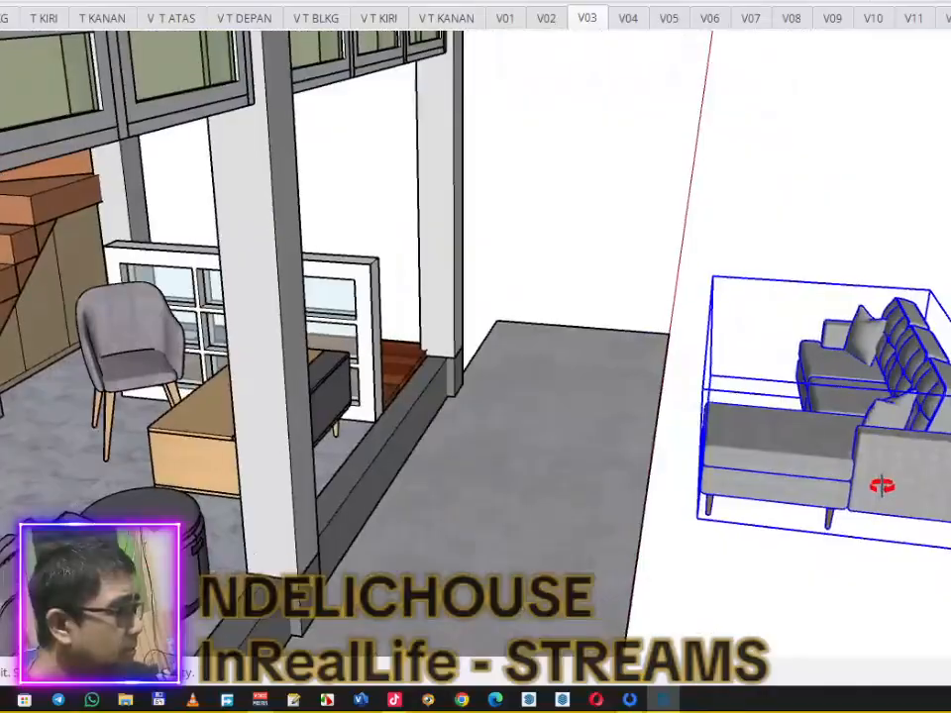
Step: Delete the pasted sofa copy standing outside the house beyond the side pavement
scroll(878, 488, up, 4)
middle_drag(808, 463, 507, 483)
click(838, 282)
click(790, 410)
key(Delete)
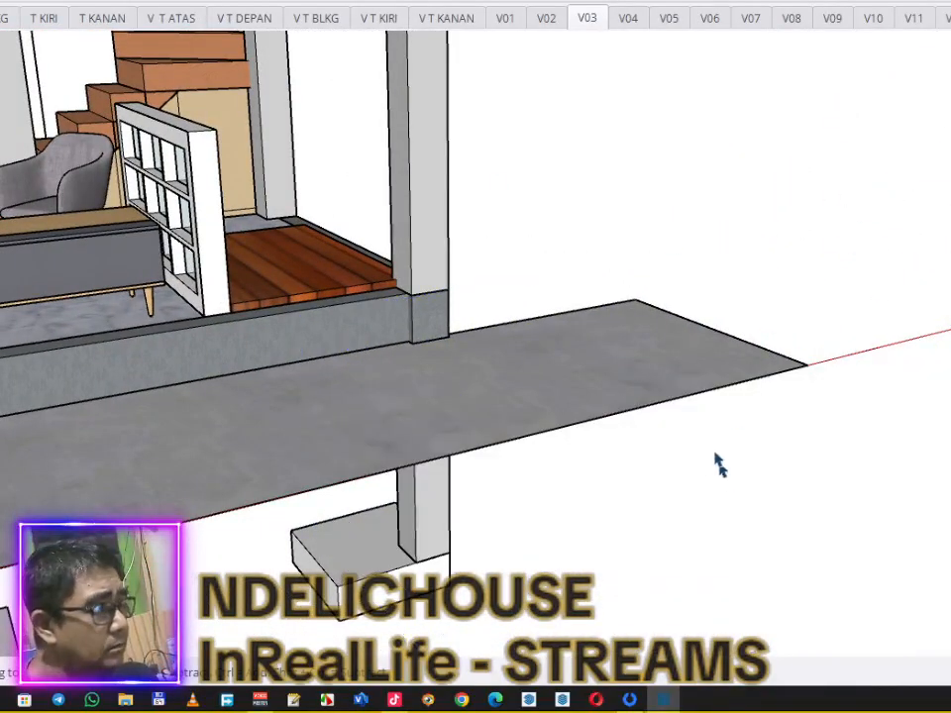
Step: Review the front, rear, left and right elevation scenes and the V T ATAS scene for the foundation's visibility
click(203, 20)
click(248, 21)
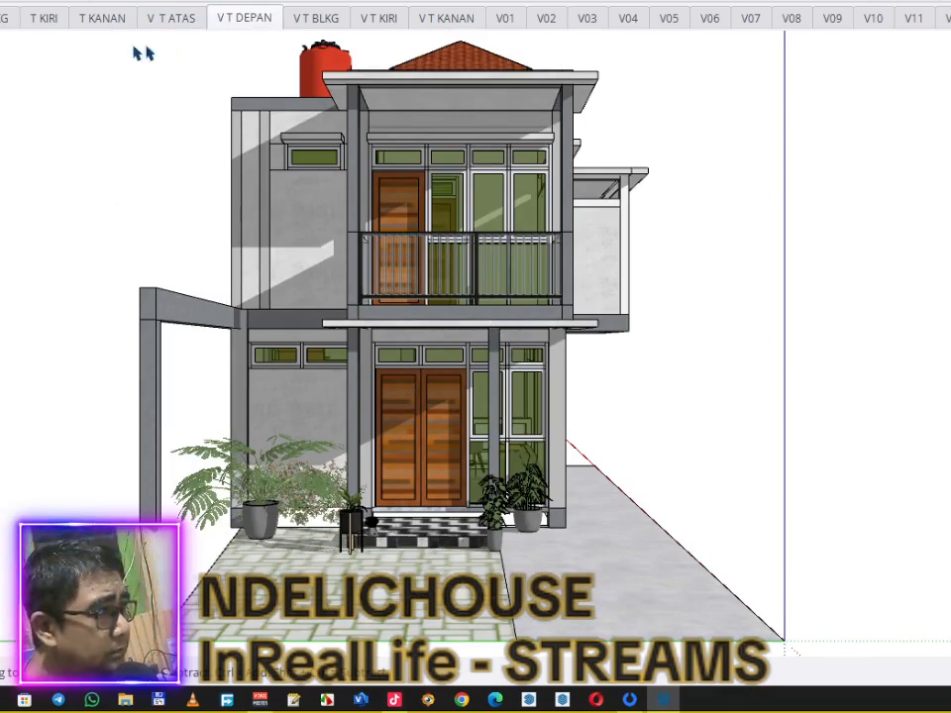
click(7, 18)
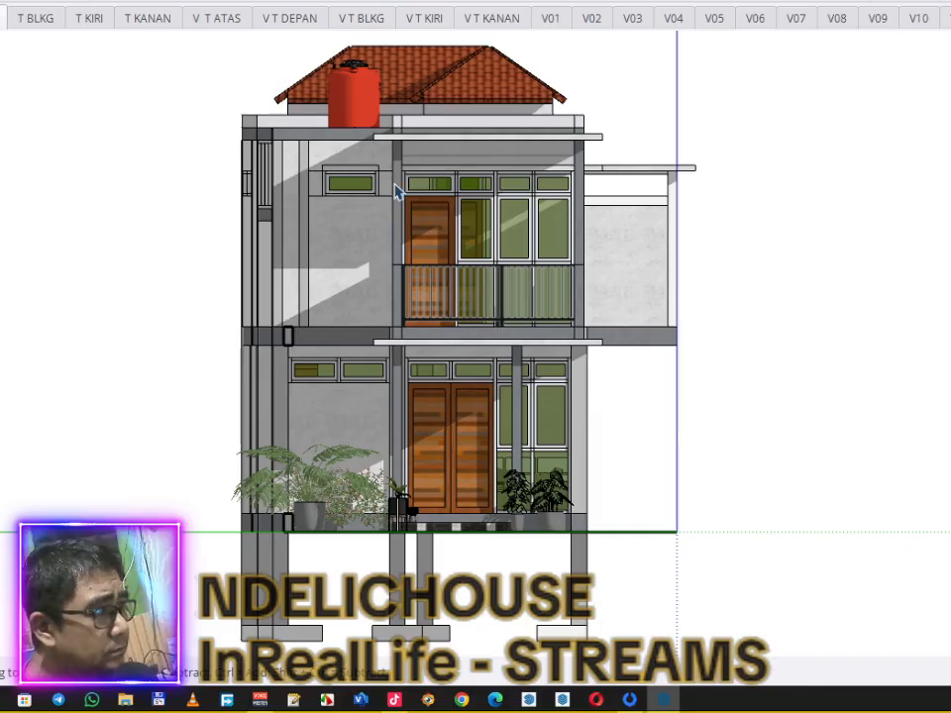
click(45, 25)
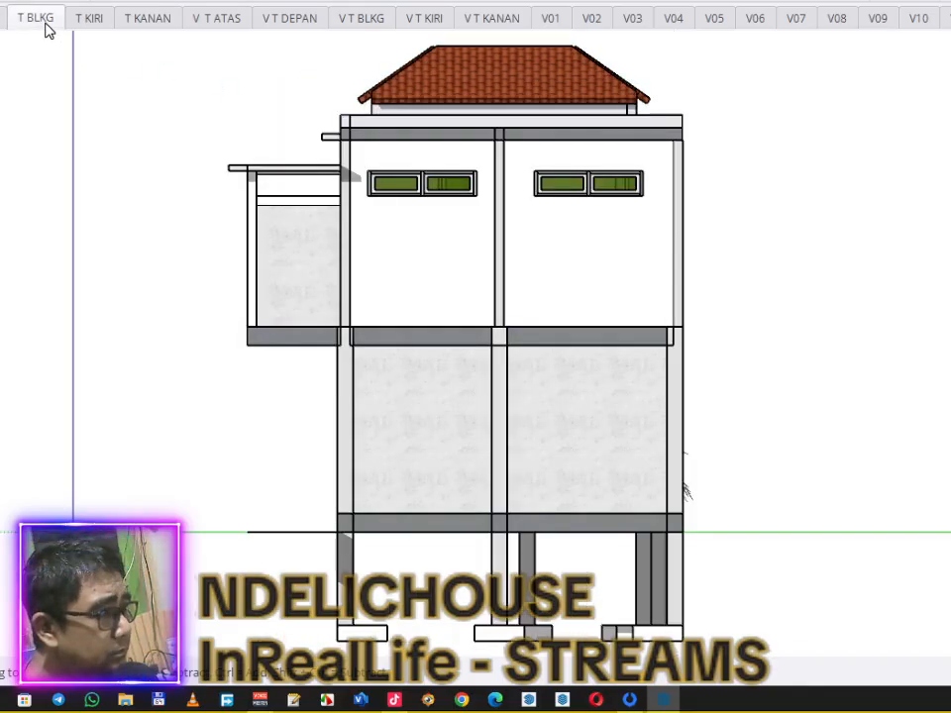
click(105, 24)
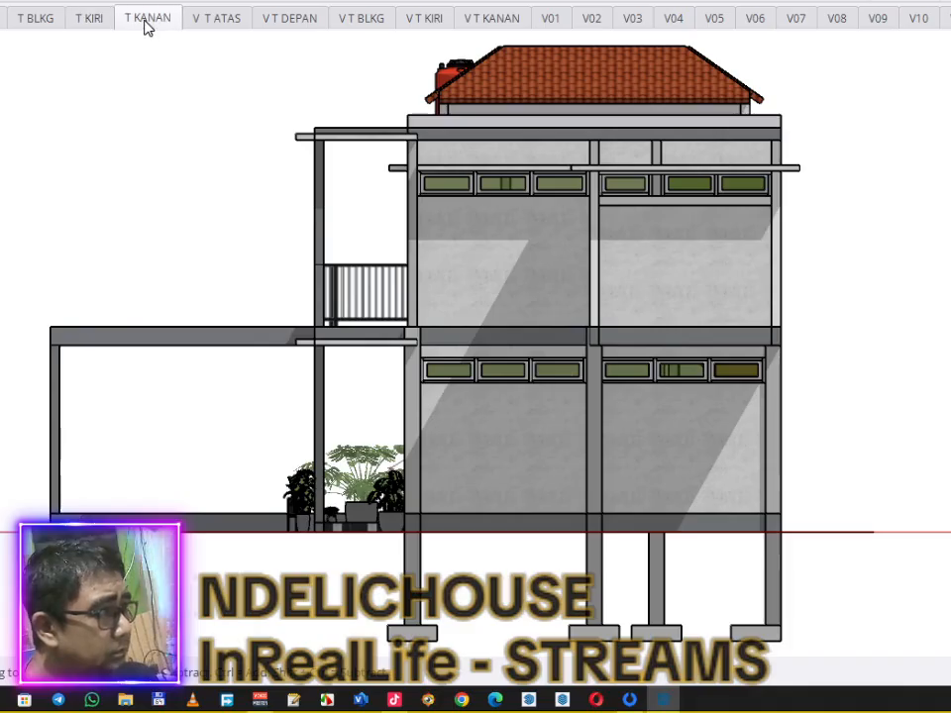
click(146, 24)
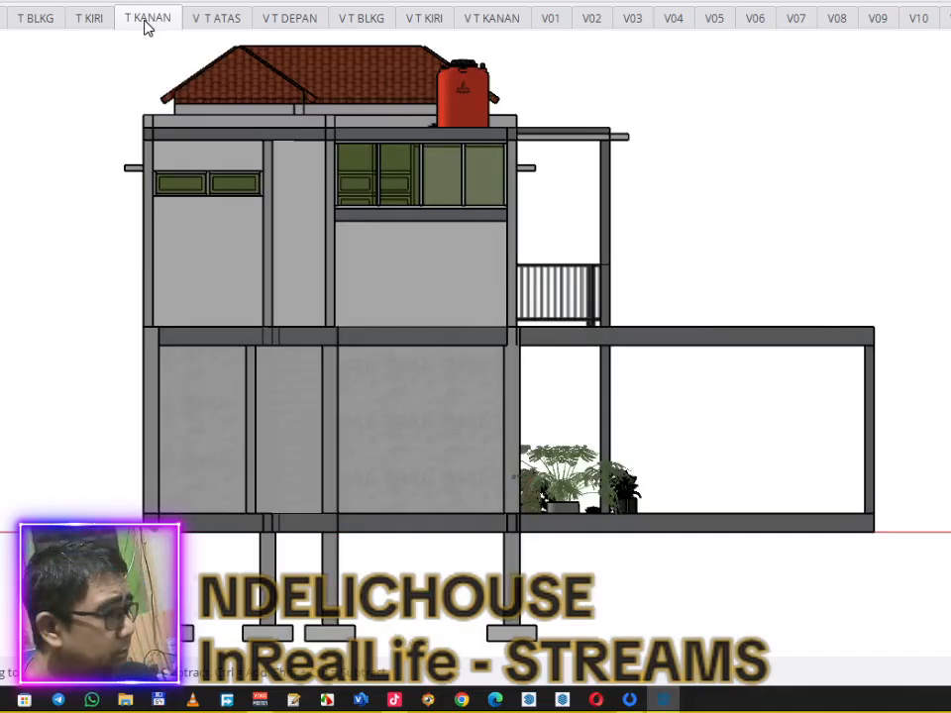
click(221, 26)
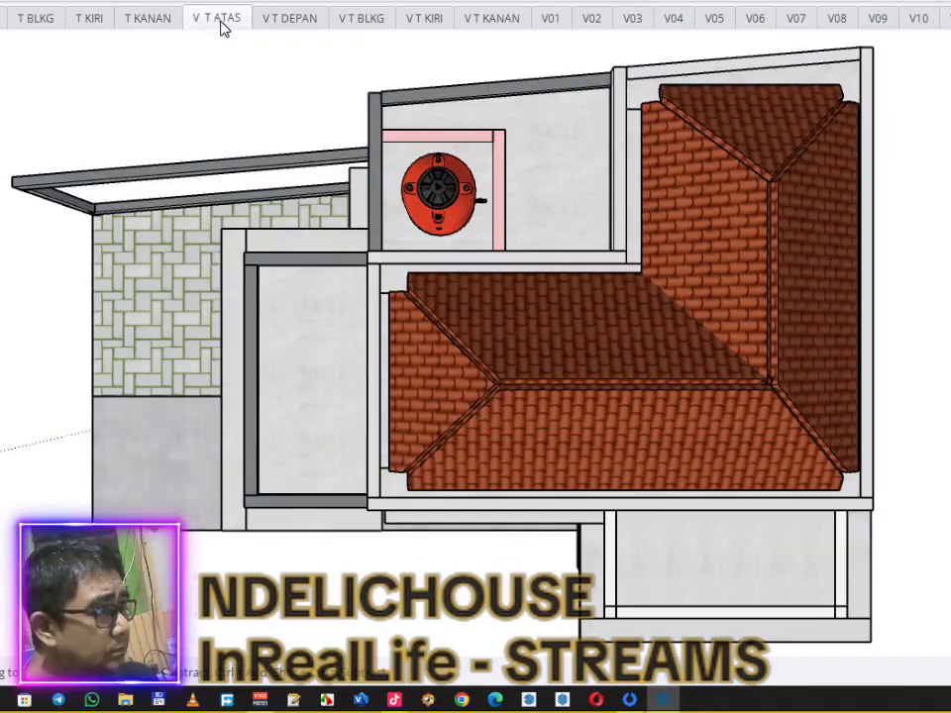
Step: Unhide the foundation in the V T DEPAN scene and update the scene, saving the style changes as a new style
click(280, 27)
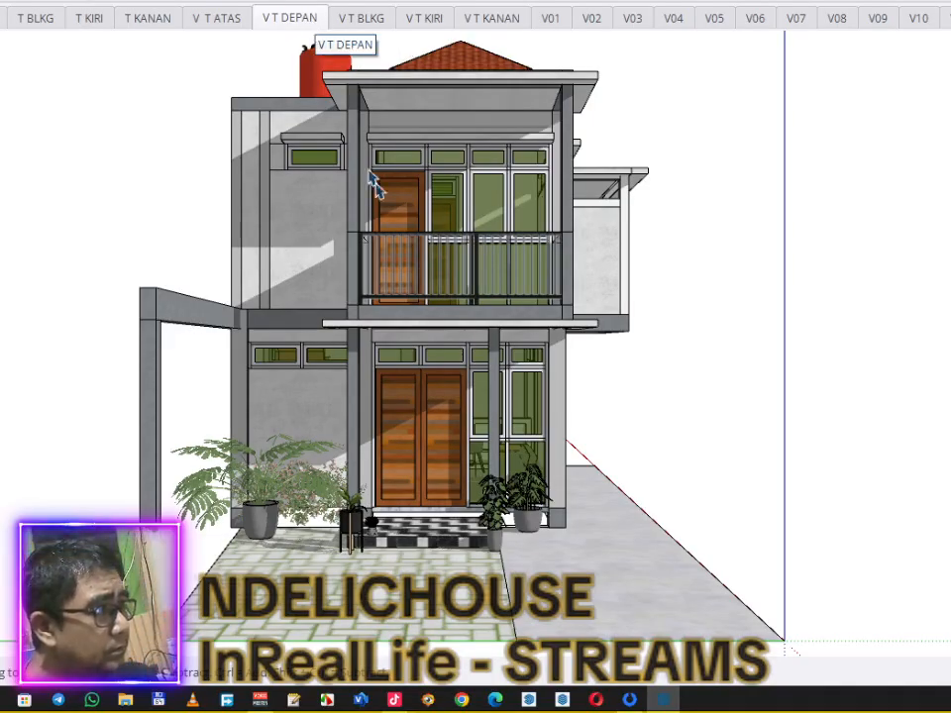
right_click(206, 566)
key(Escape)
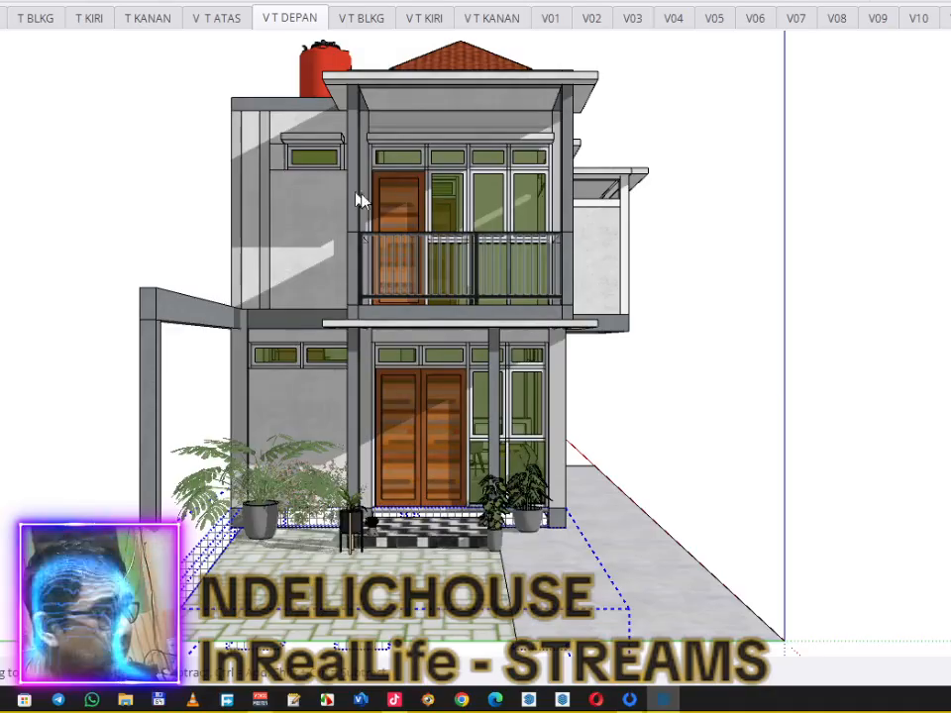
right_click(297, 20)
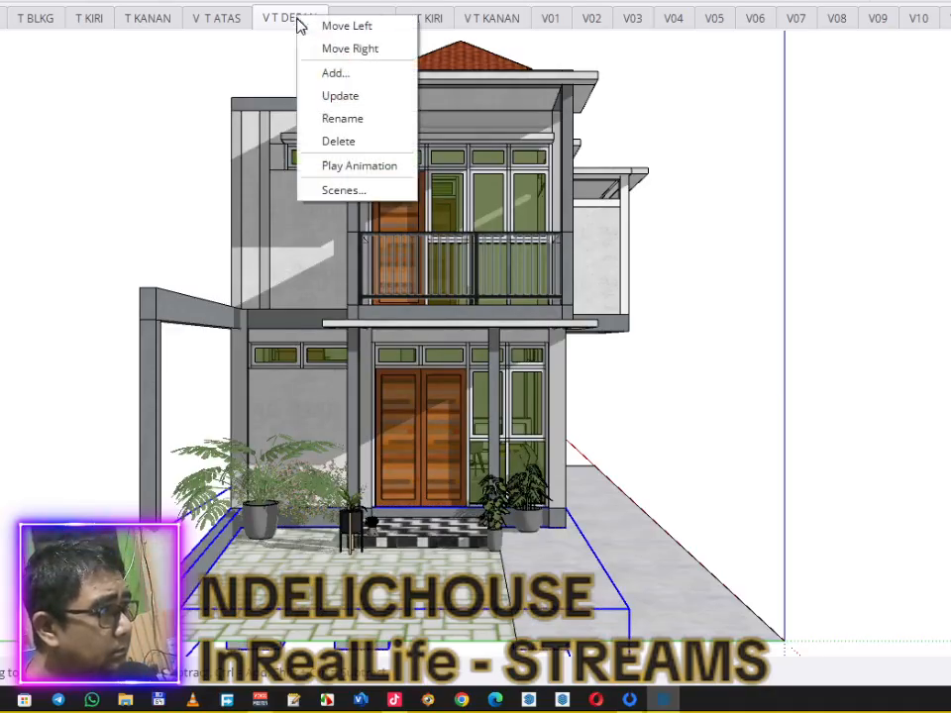
click(334, 94)
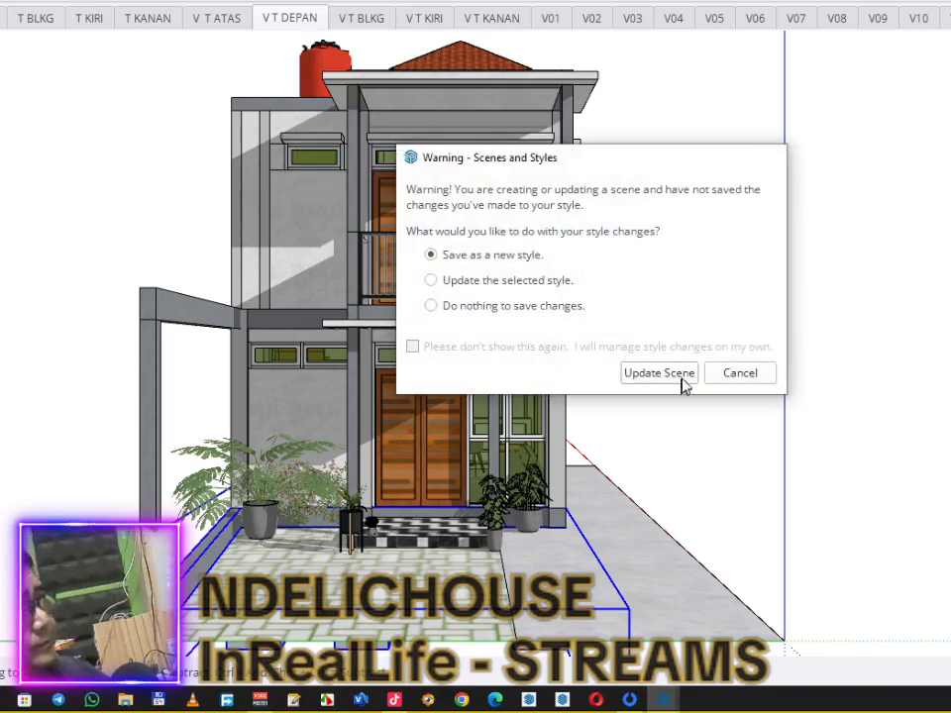
click(660, 374)
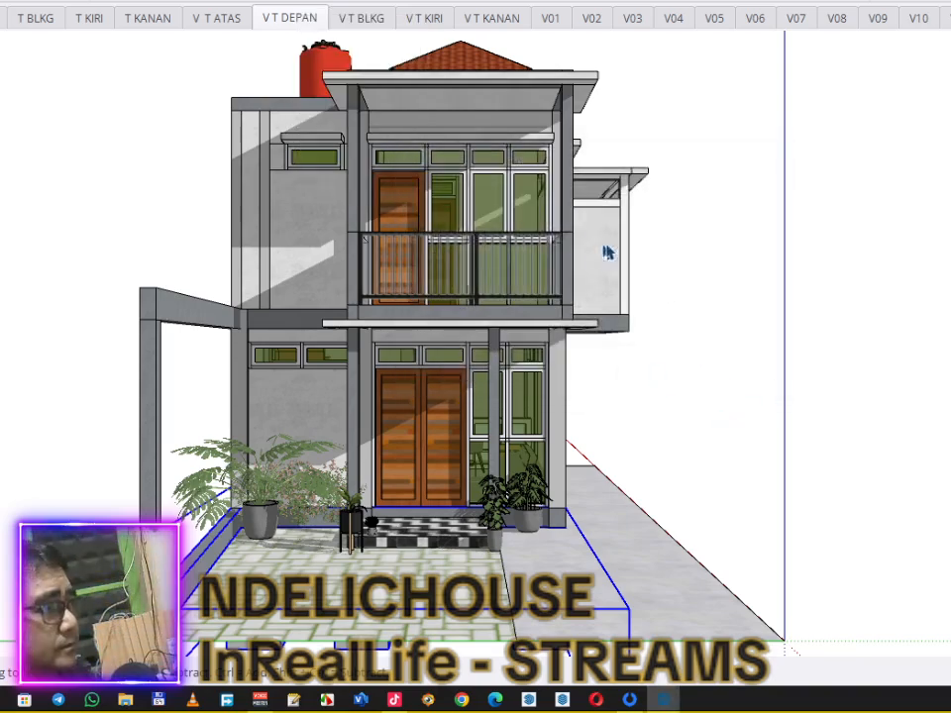
Step: Unhide the foundation in the V T BLKG scene and update the scene with the whole house and its footings in view
click(374, 24)
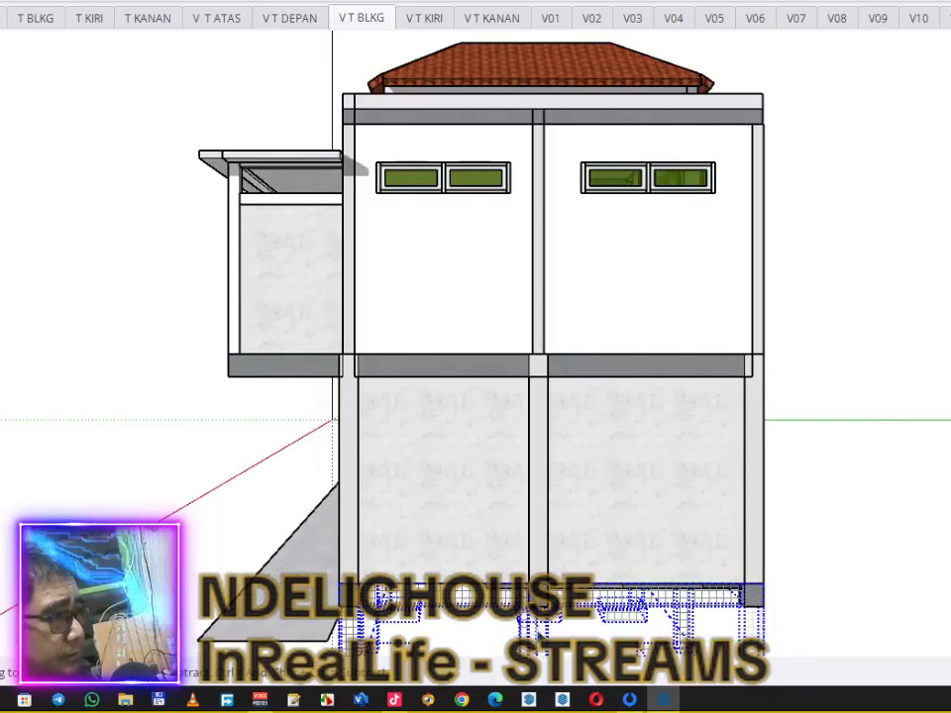
right_click(535, 169)
click(600, 224)
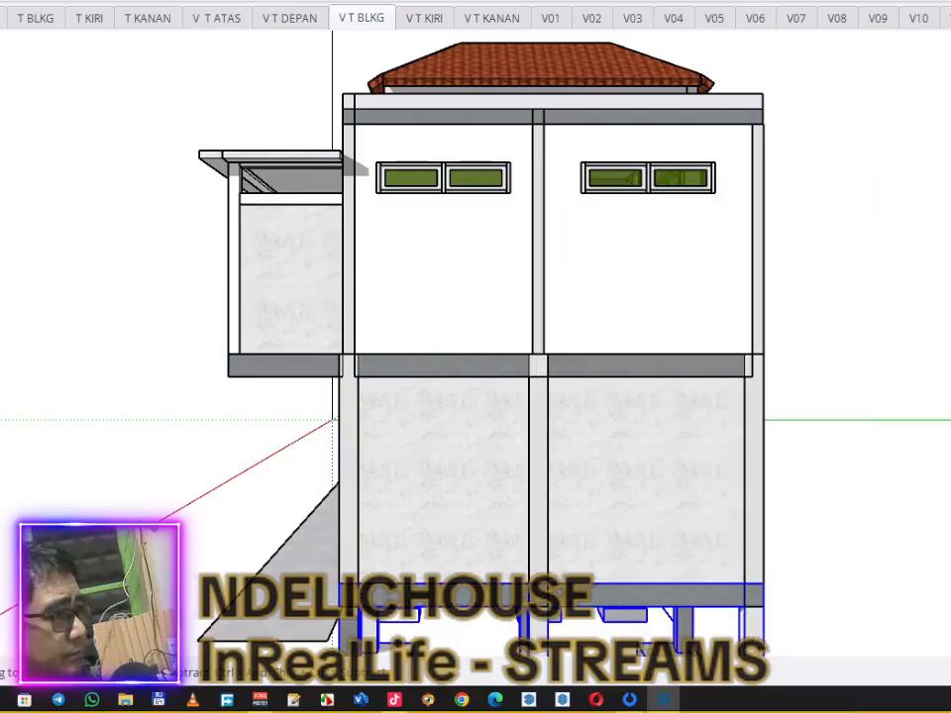
right_click(376, 20)
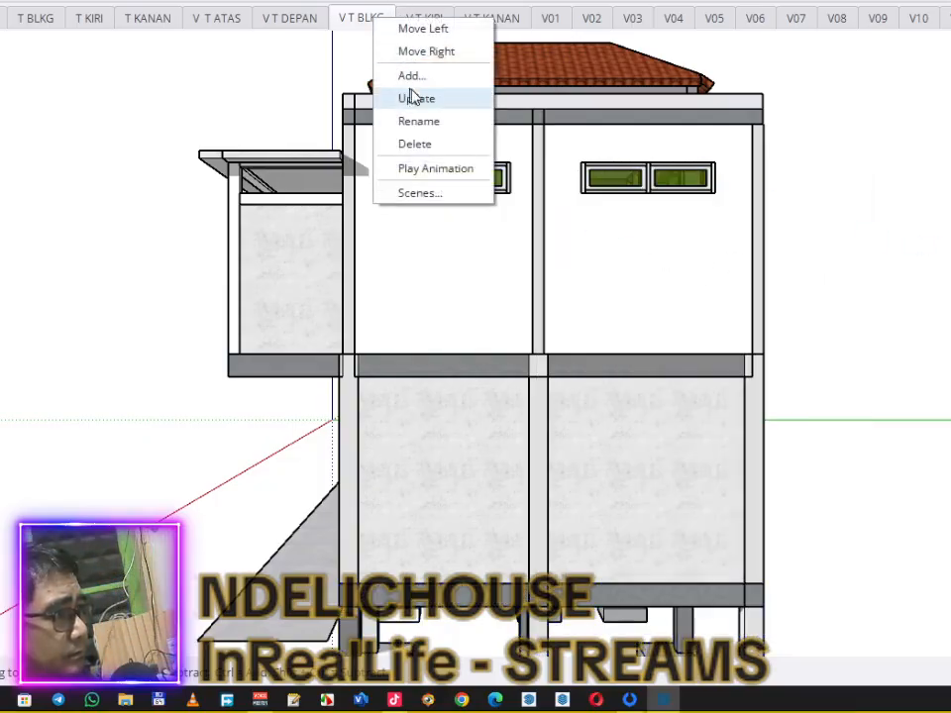
click(421, 101)
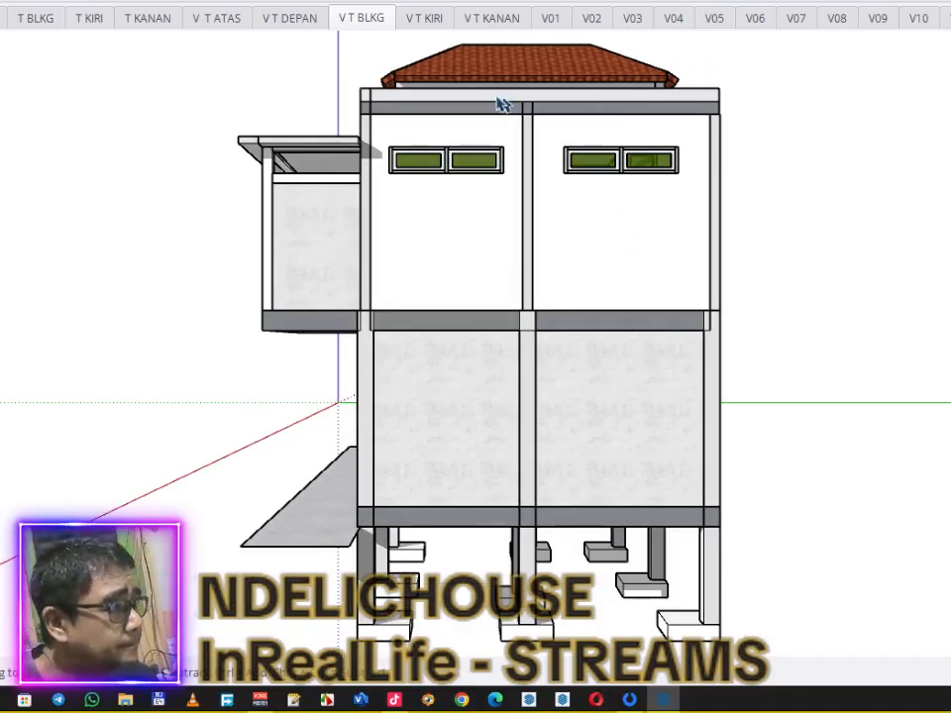
right_click(361, 17)
click(403, 99)
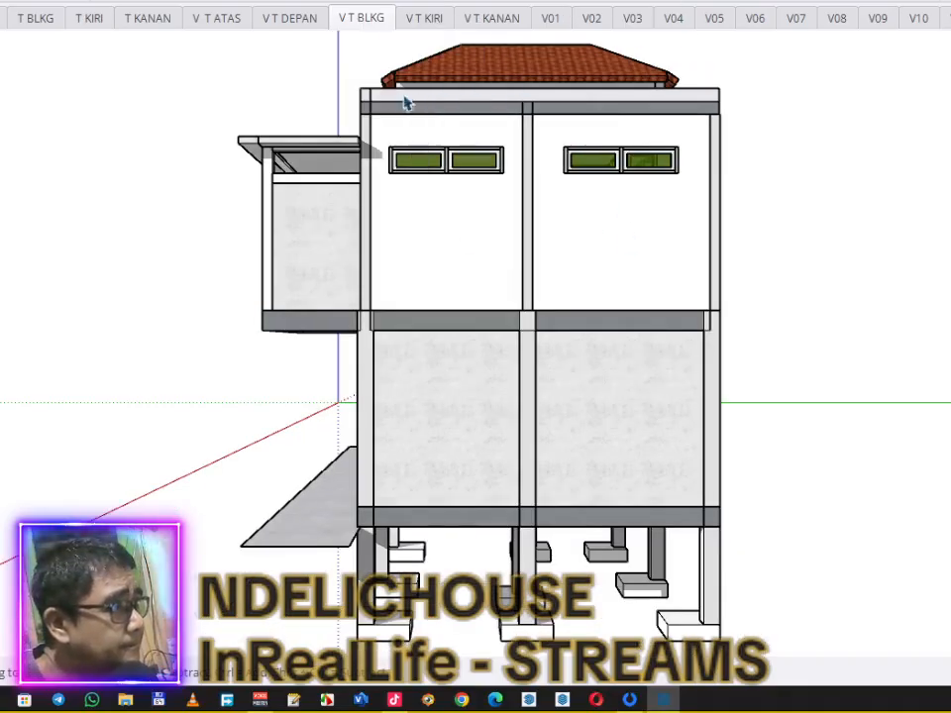
Step: Return to the V T DEPAN scene and update it with a slightly wider view of the house front
click(317, 14)
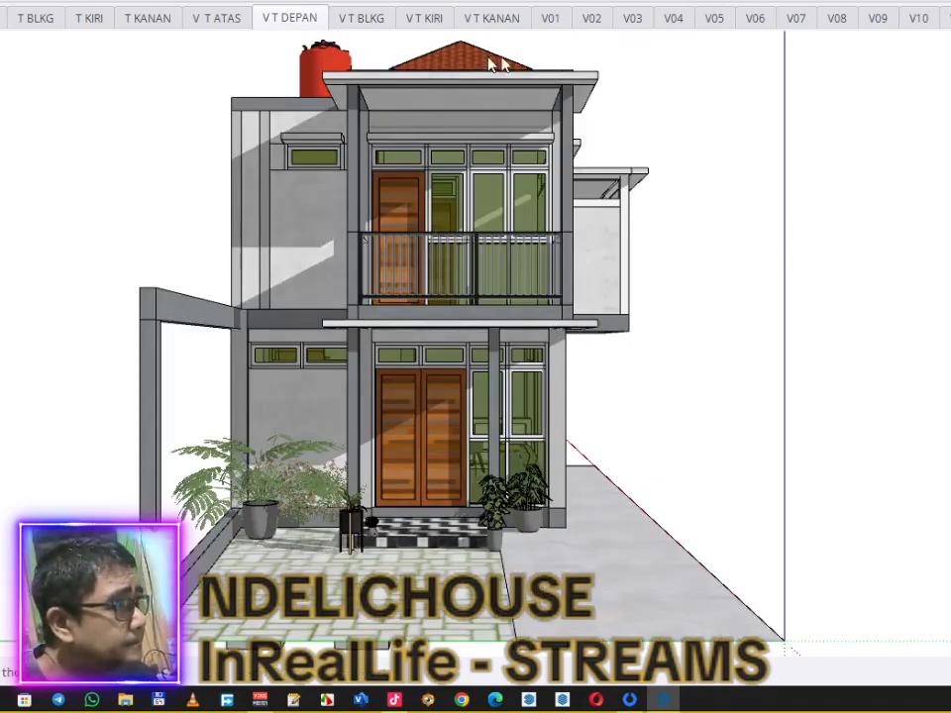
right_click(313, 21)
click(344, 107)
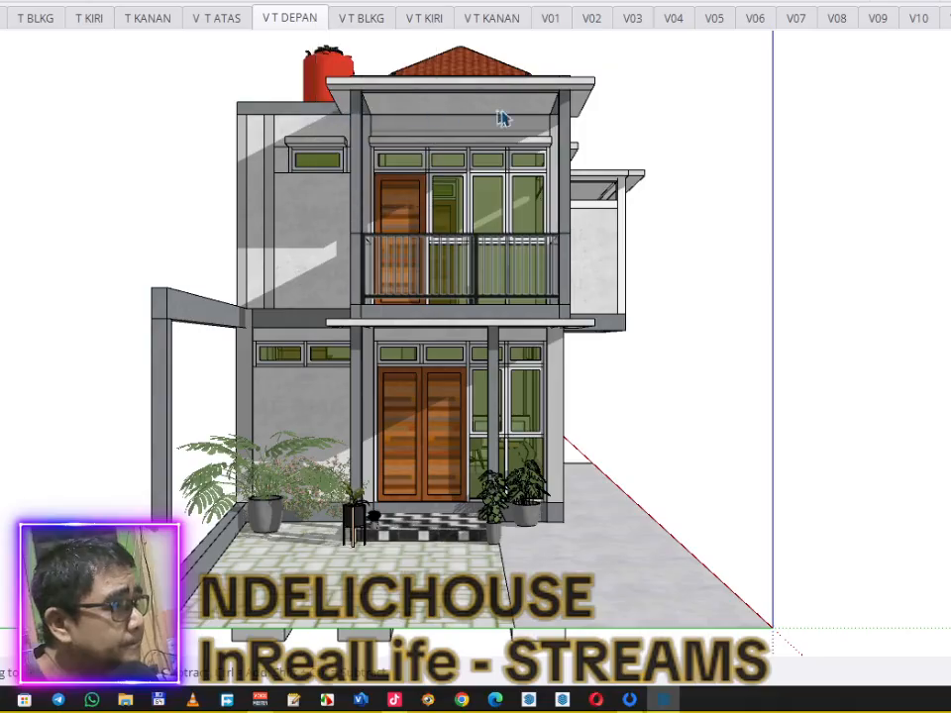
Step: Unhide the foundation in the V T KIRI scene and update it with the footings in view, saving a new style
click(428, 22)
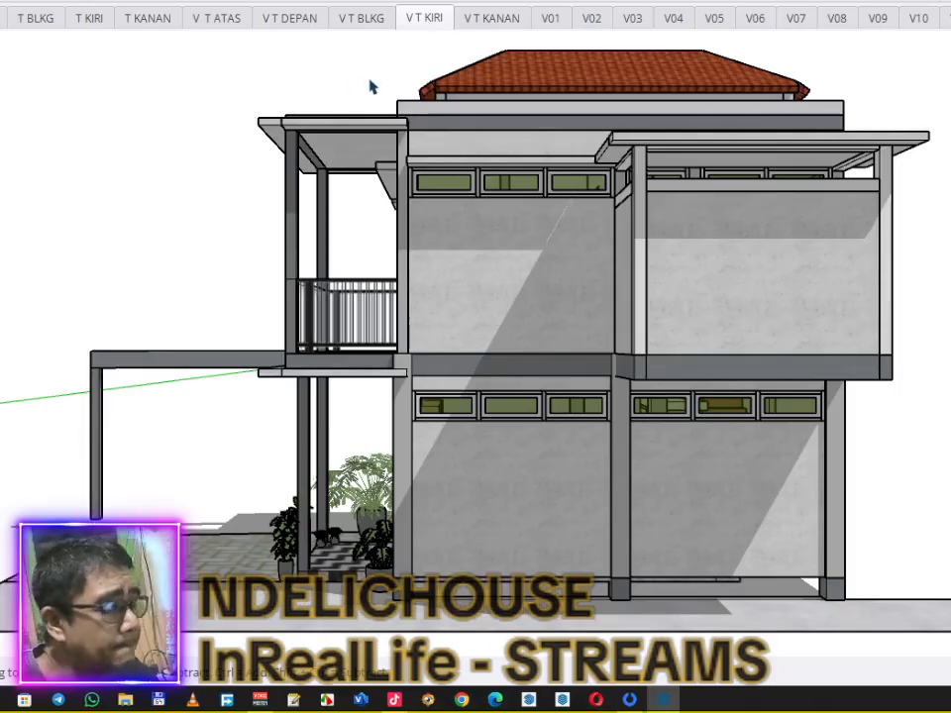
click(838, 652)
right_click(838, 652)
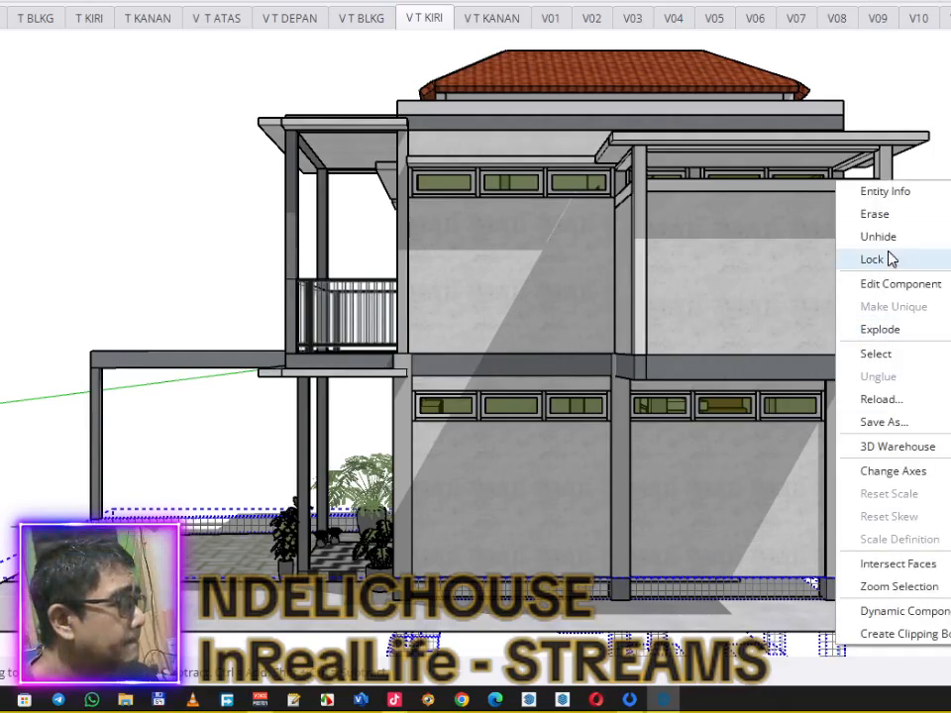
click(783, 243)
click(813, 66)
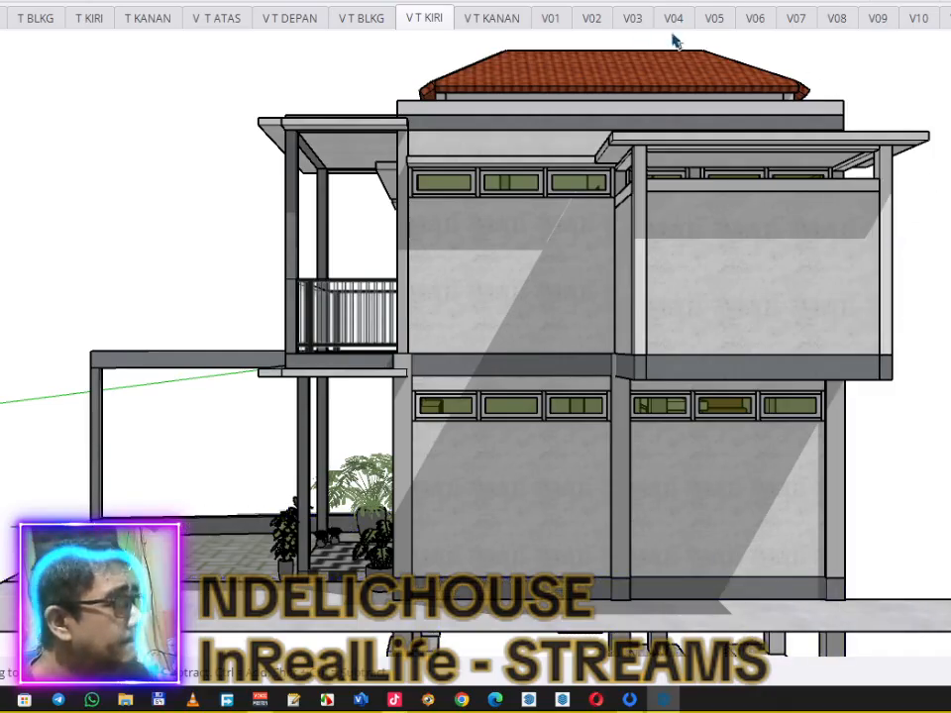
click(425, 17)
right_click(418, 28)
click(457, 103)
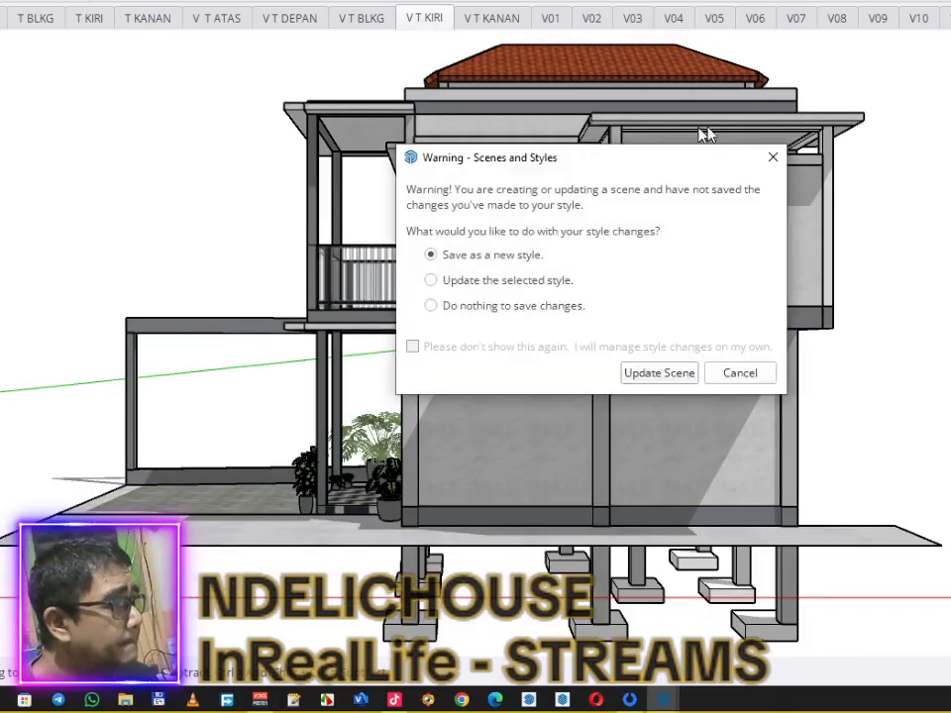
click(675, 371)
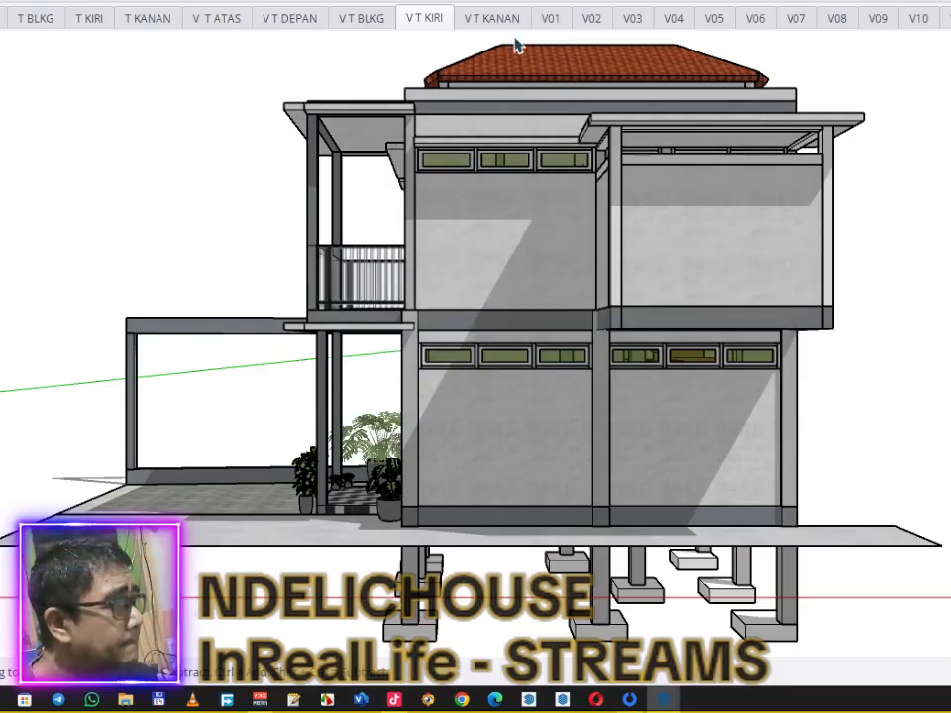
Step: Unhide the foundation in the V T KANAN scene and update it with the footings in view, saving a new style
click(505, 29)
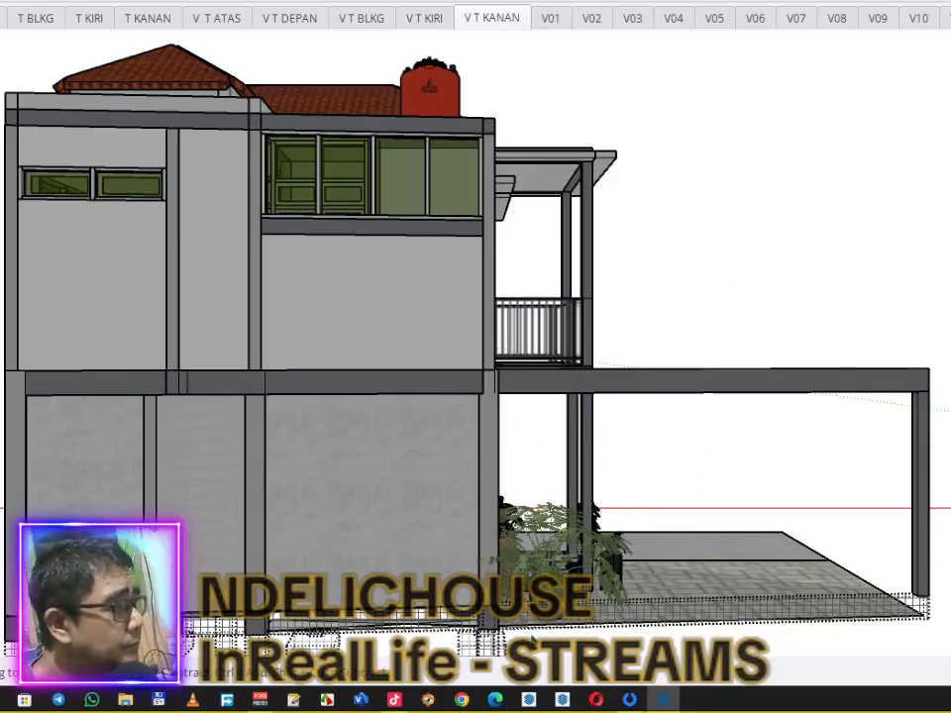
right_click(505, 188)
click(563, 243)
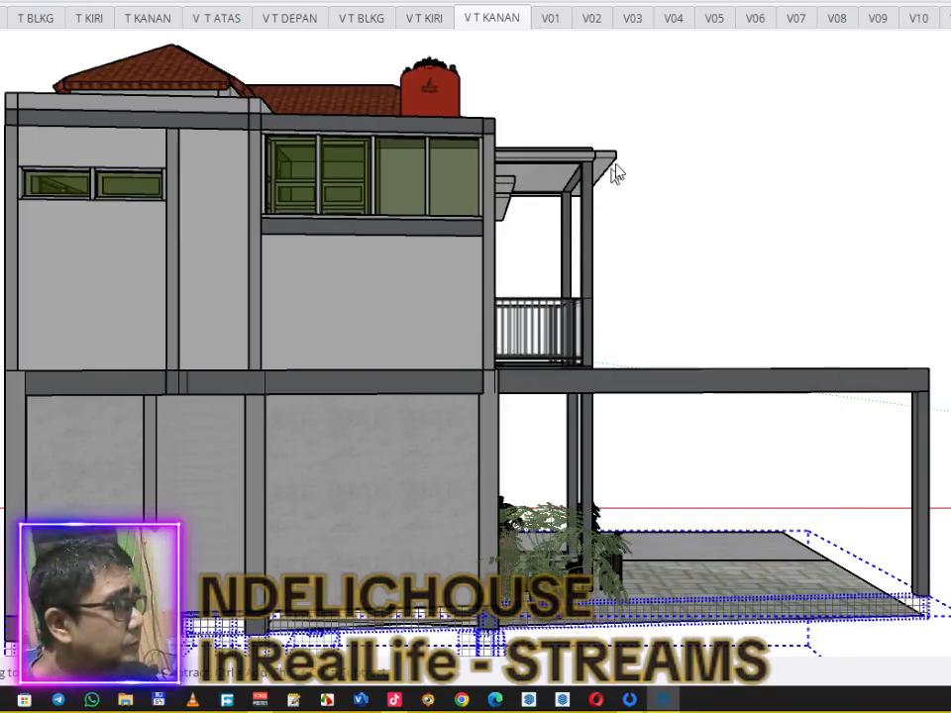
click(515, 14)
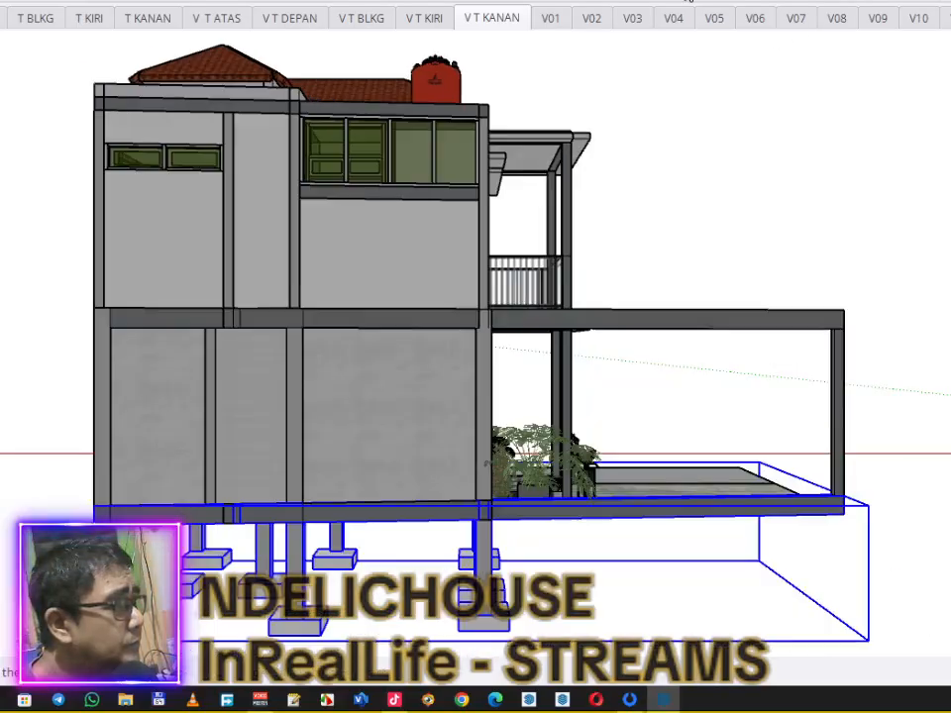
click(724, 183)
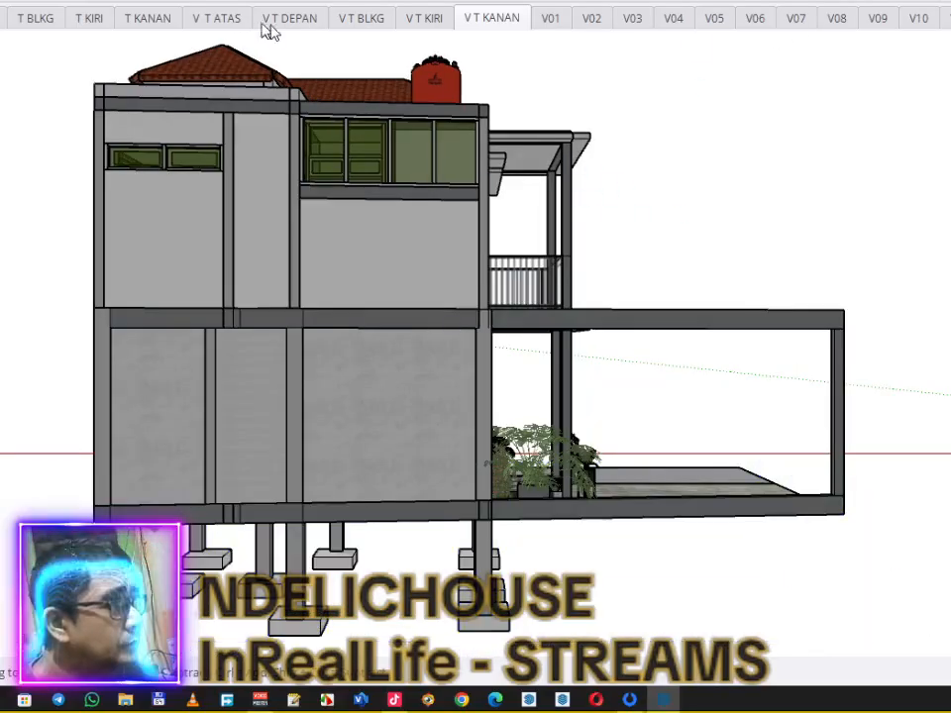
right_click(500, 26)
click(541, 101)
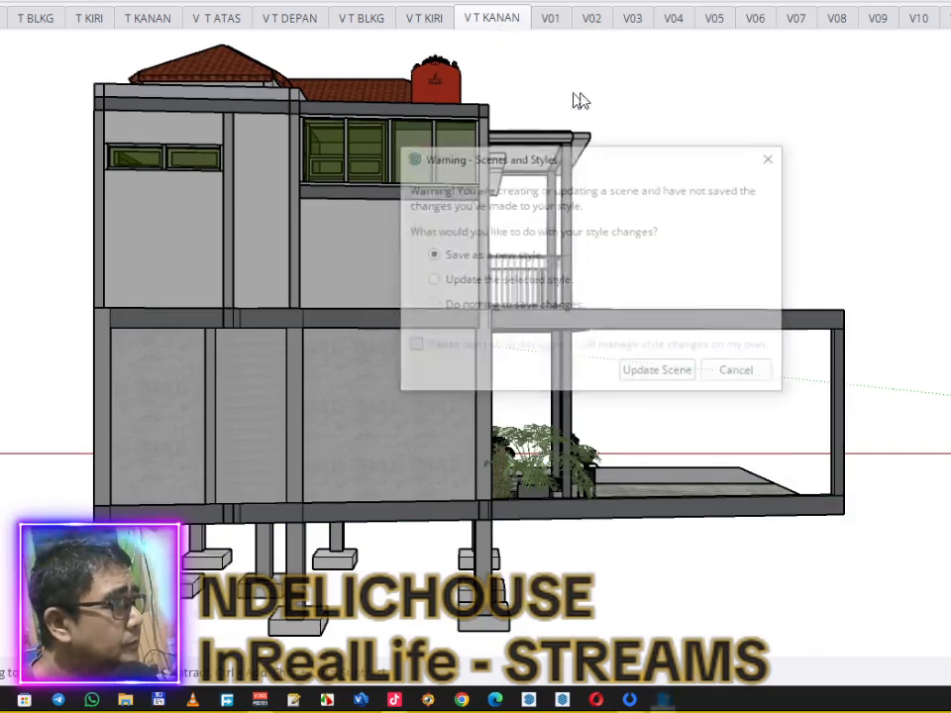
click(680, 372)
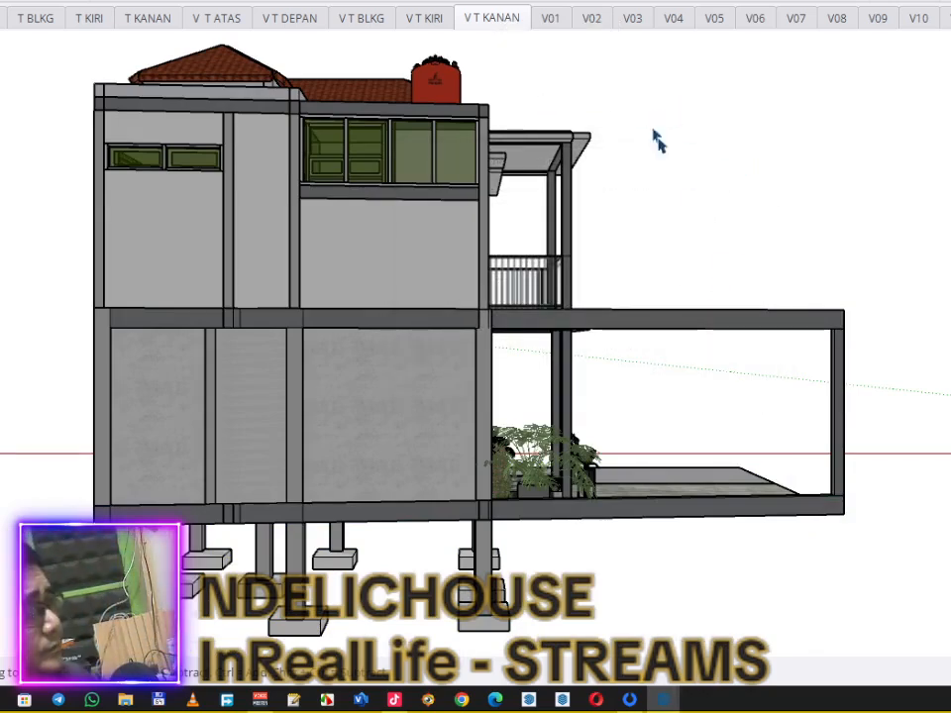
Step: Unhide the foundation in the V01 scene and update the scene
click(555, 22)
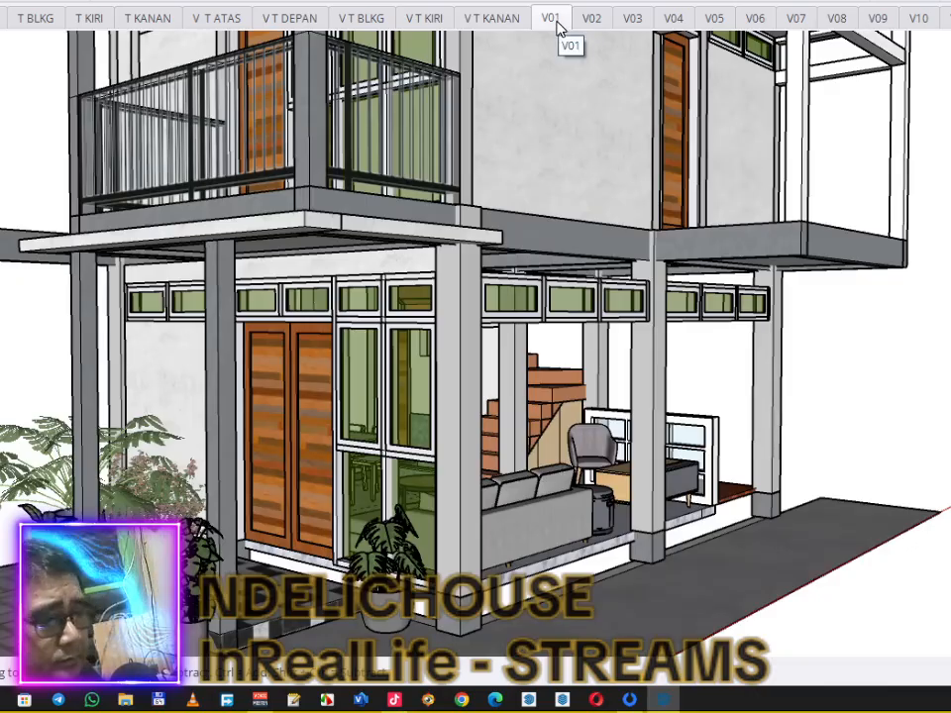
right_click(771, 643)
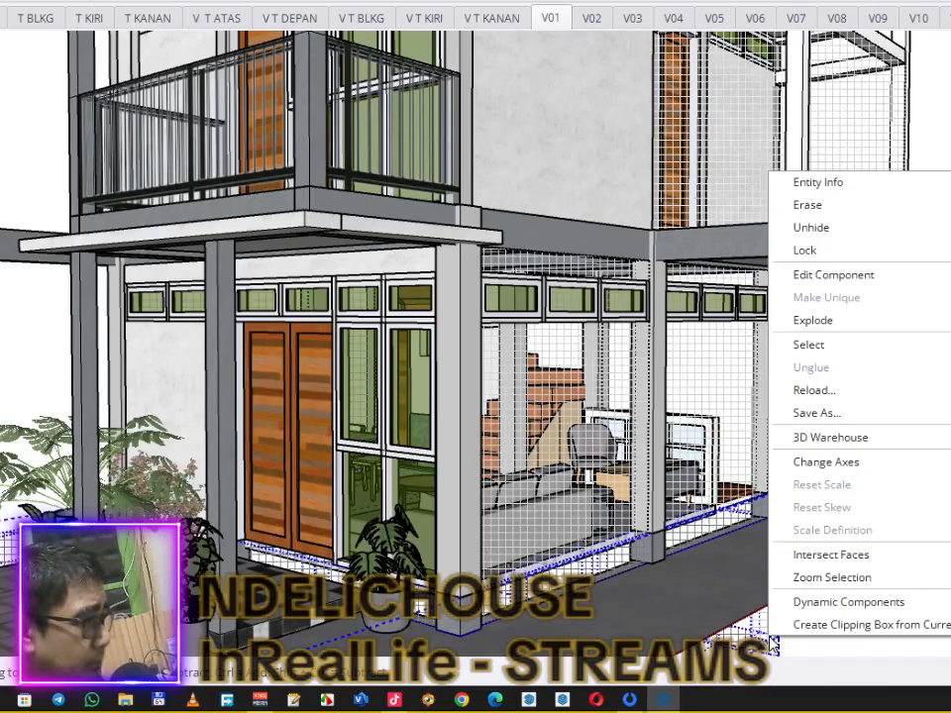
click(824, 228)
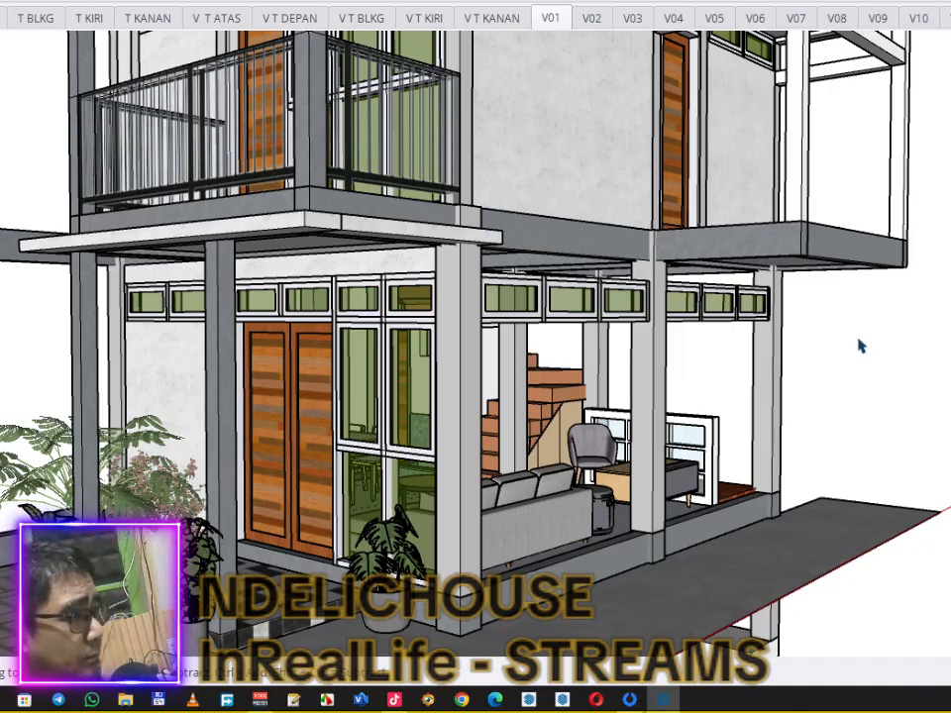
right_click(553, 18)
click(598, 103)
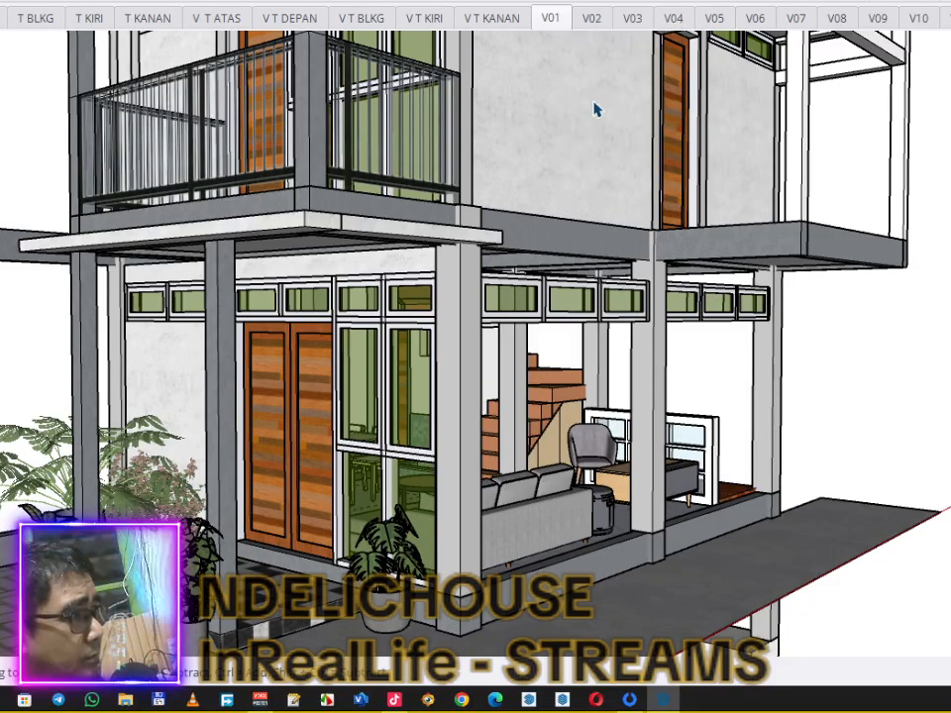
Step: Unhide the foundation in the V02 scene, turn off the display of hidden objects, and update the scene
click(590, 19)
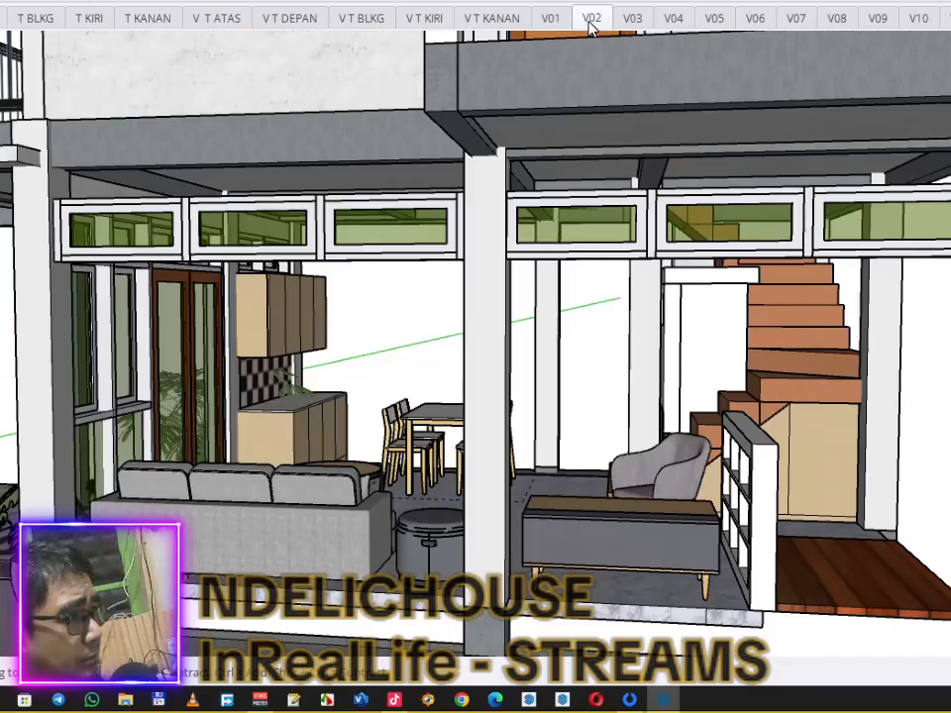
click(578, 208)
right_click(186, 576)
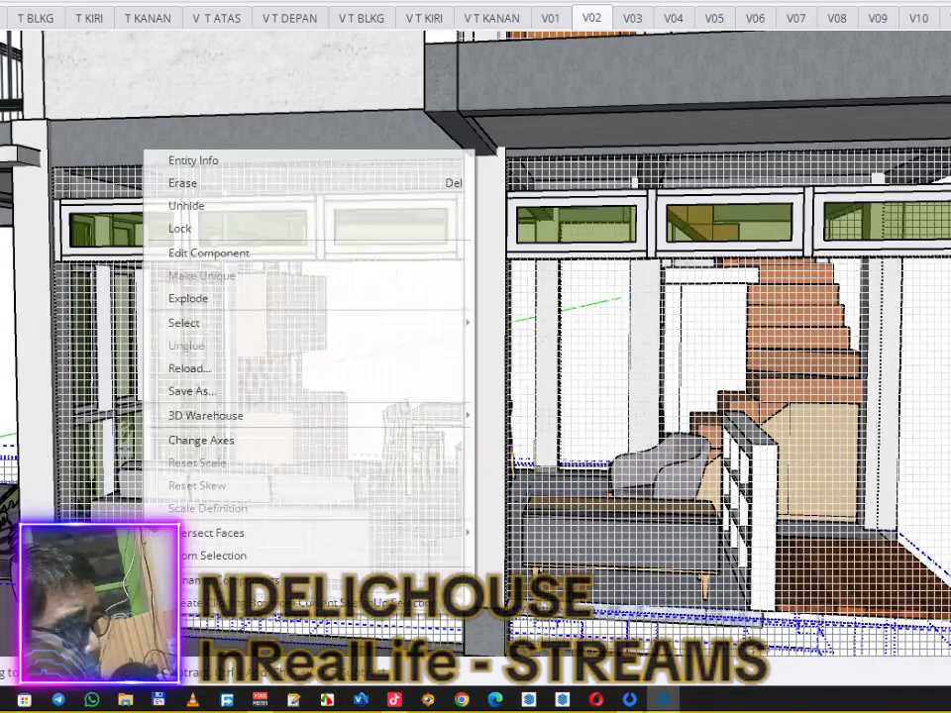
click(189, 205)
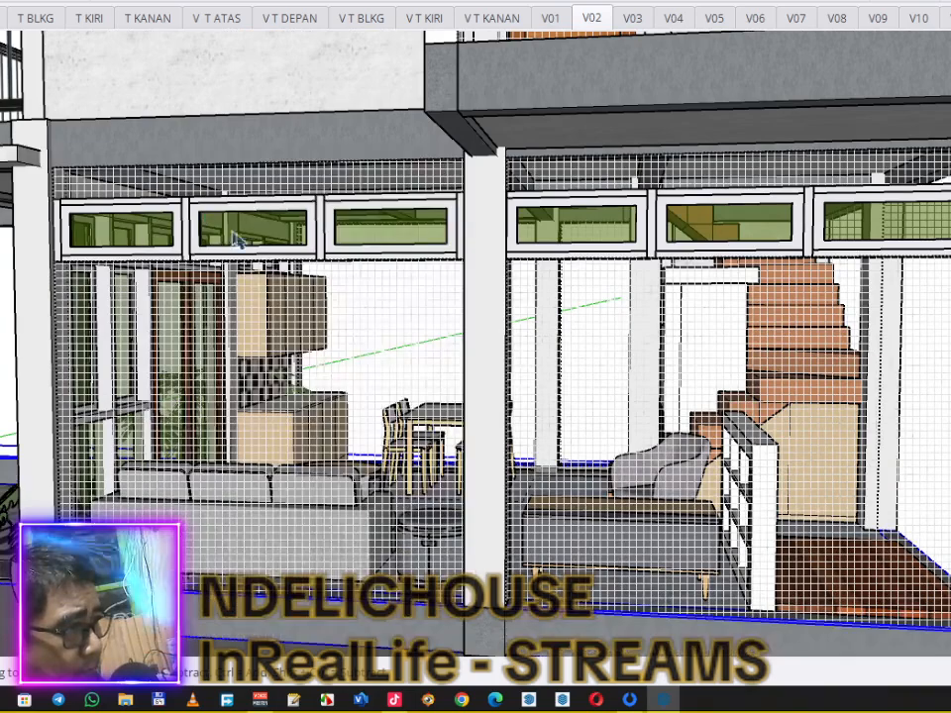
click(598, 20)
right_click(597, 20)
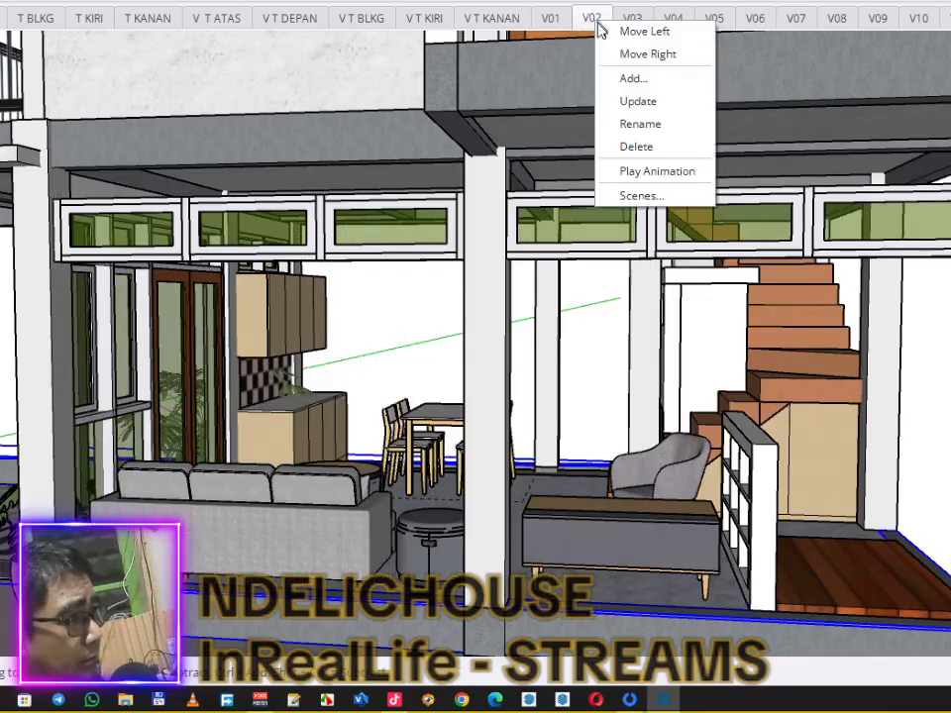
click(626, 102)
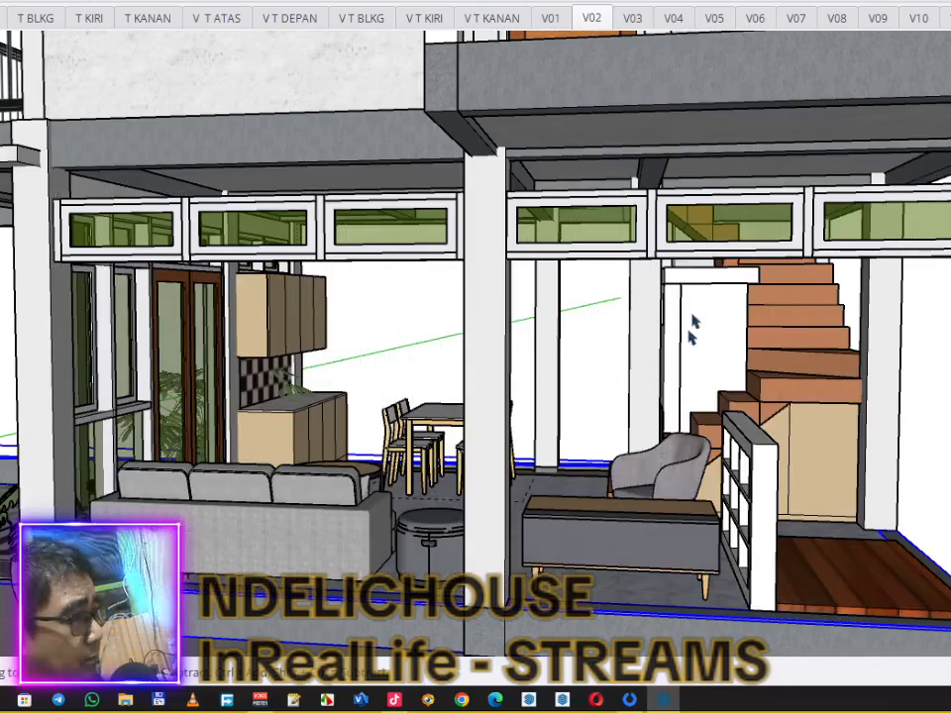
Step: Go to the V03 scene and update it with the foundation visible
click(633, 18)
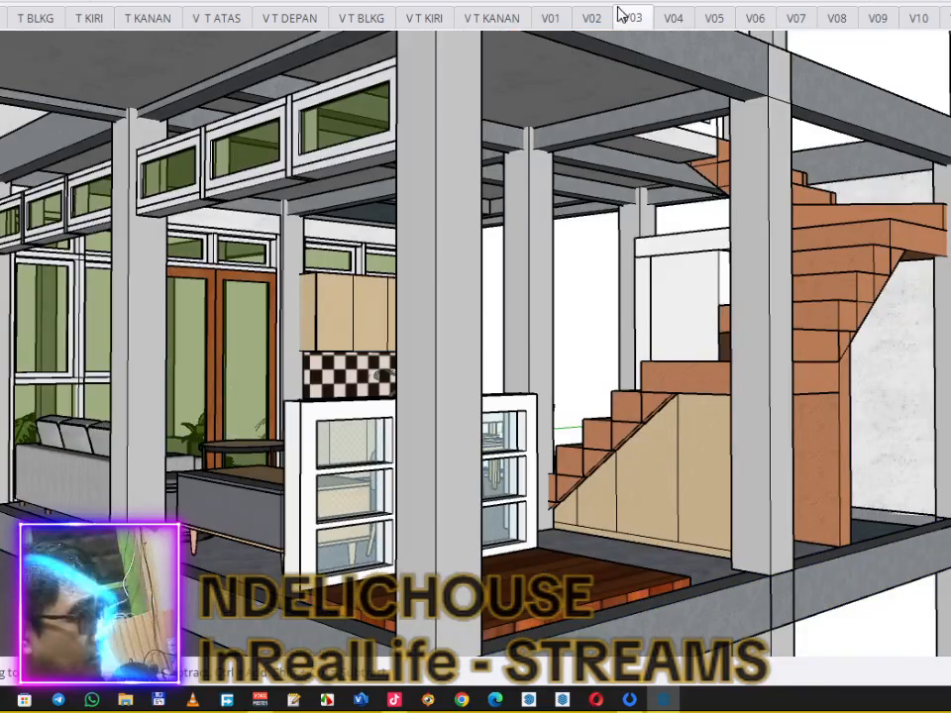
right_click(643, 25)
click(681, 102)
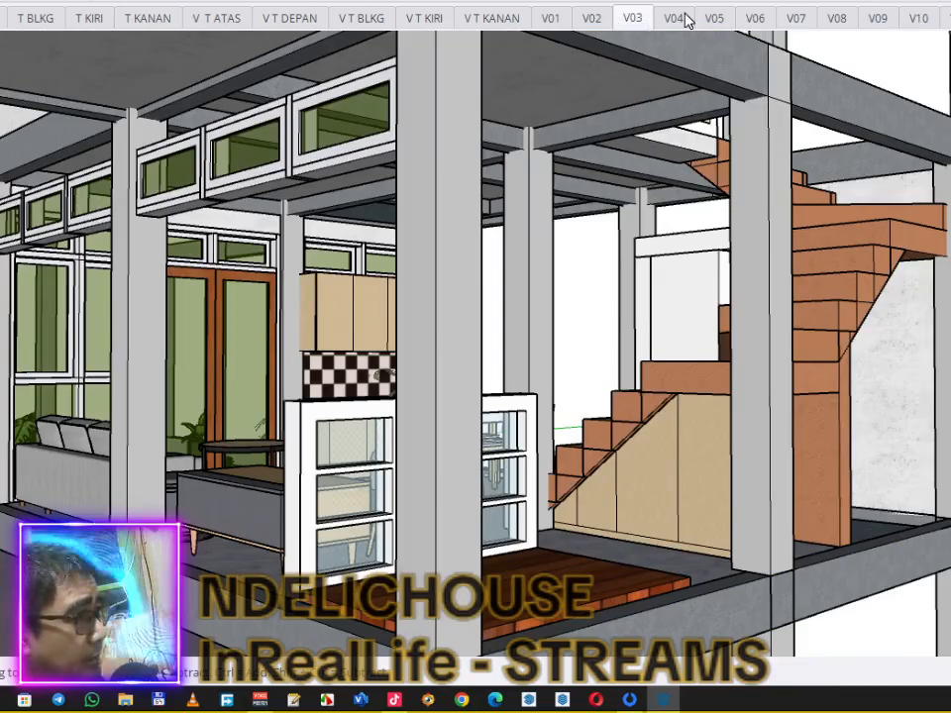
Step: Unhide the foundation in the V04 scene and update the scene with the foundation deselected
click(680, 23)
click(670, 337)
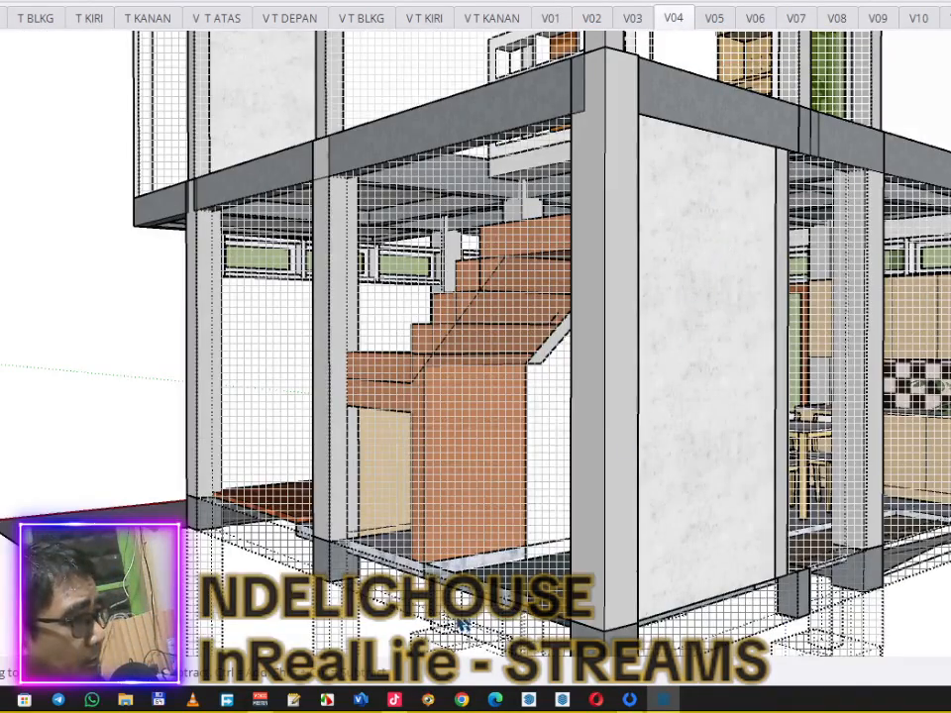
right_click(330, 607)
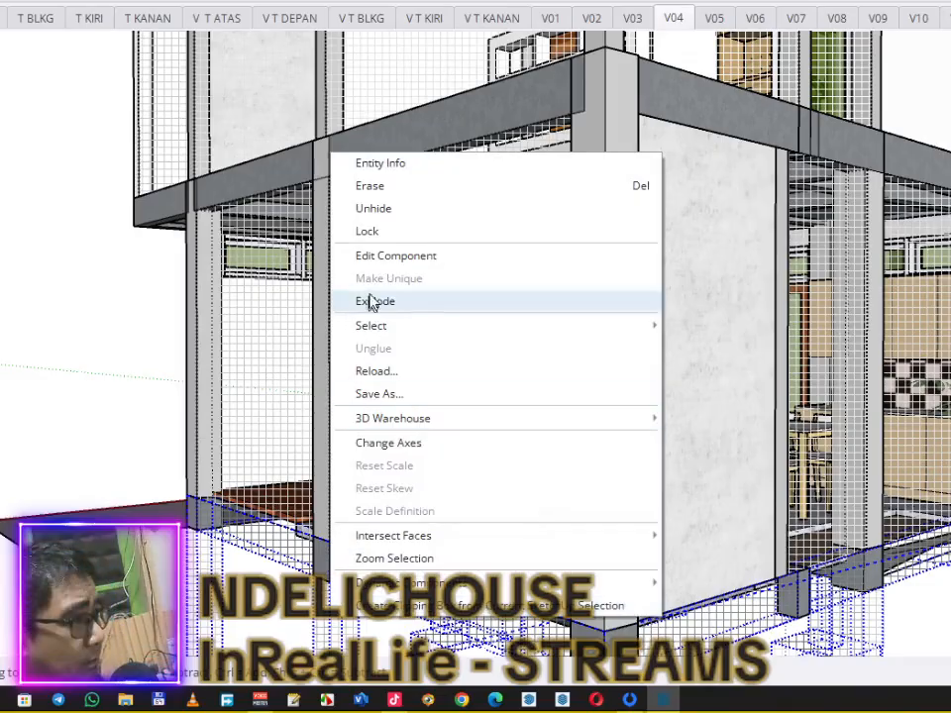
click(386, 210)
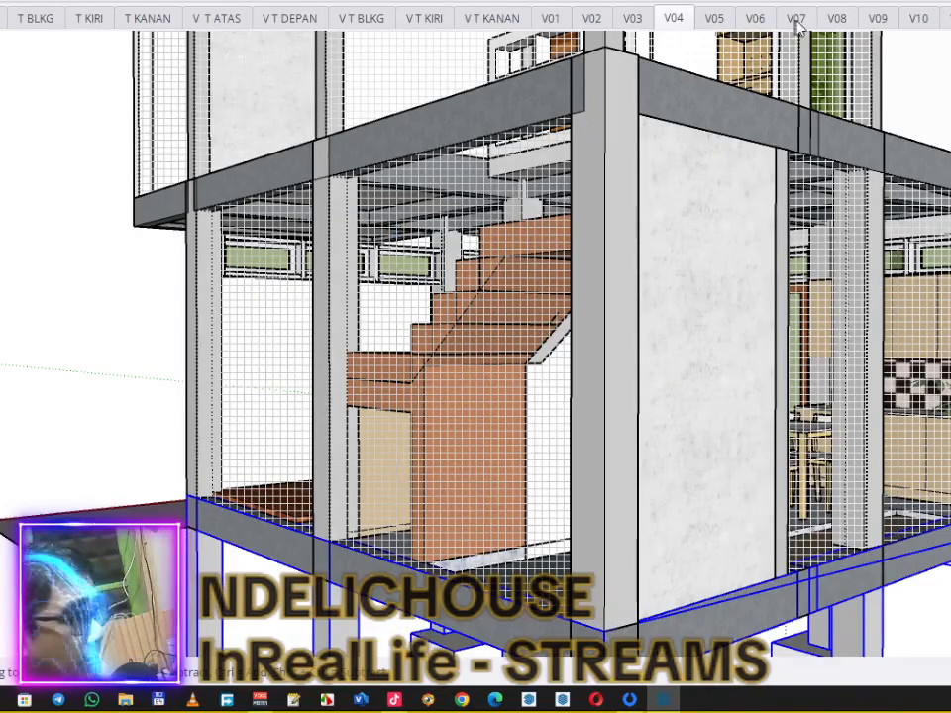
click(680, 18)
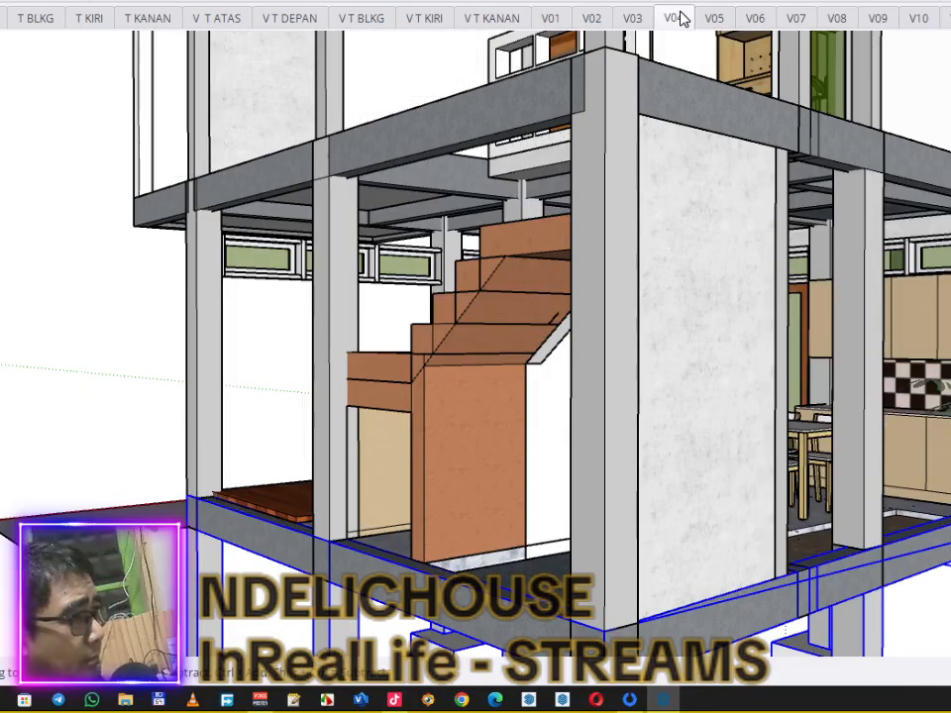
click(72, 265)
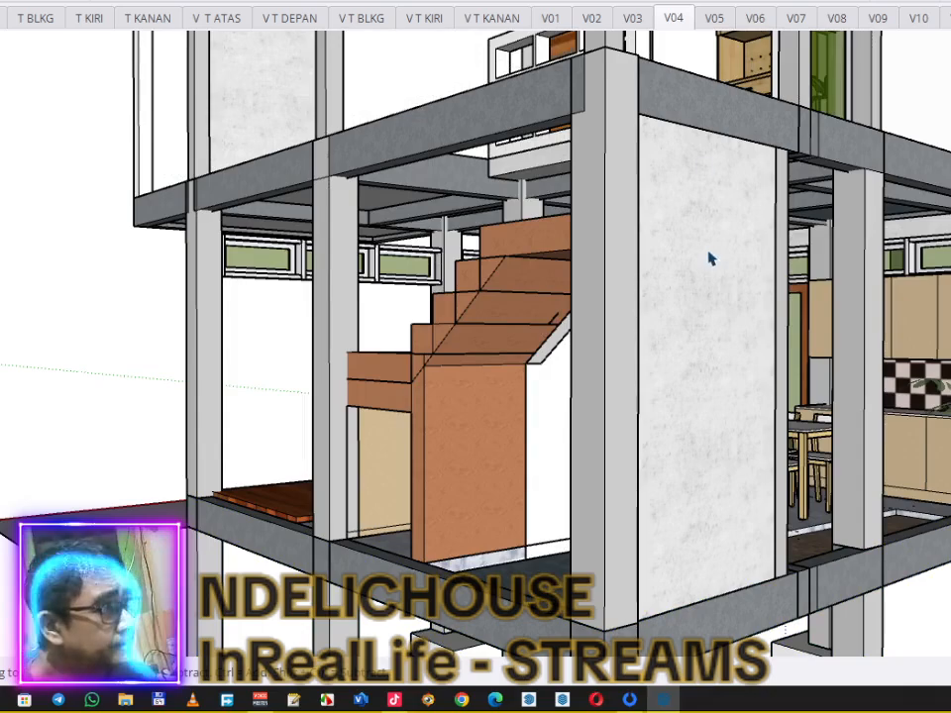
right_click(680, 24)
click(706, 105)
Step: Unhide the foundation in the V05 scene, turn off the display of hidden objects, and update the scene
click(718, 20)
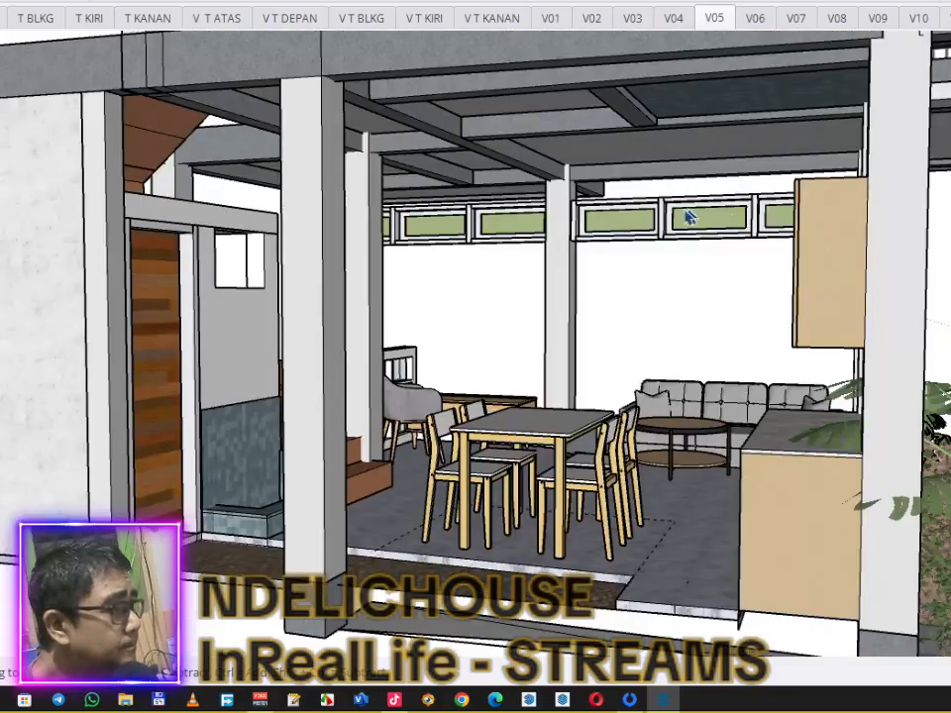
click(637, 298)
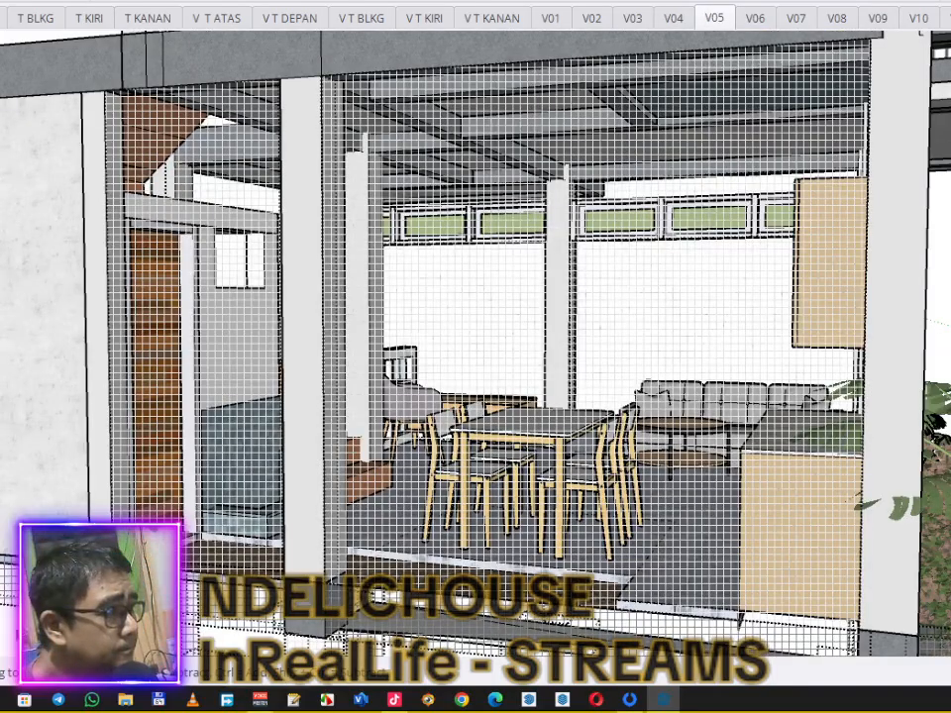
right_click(2, 634)
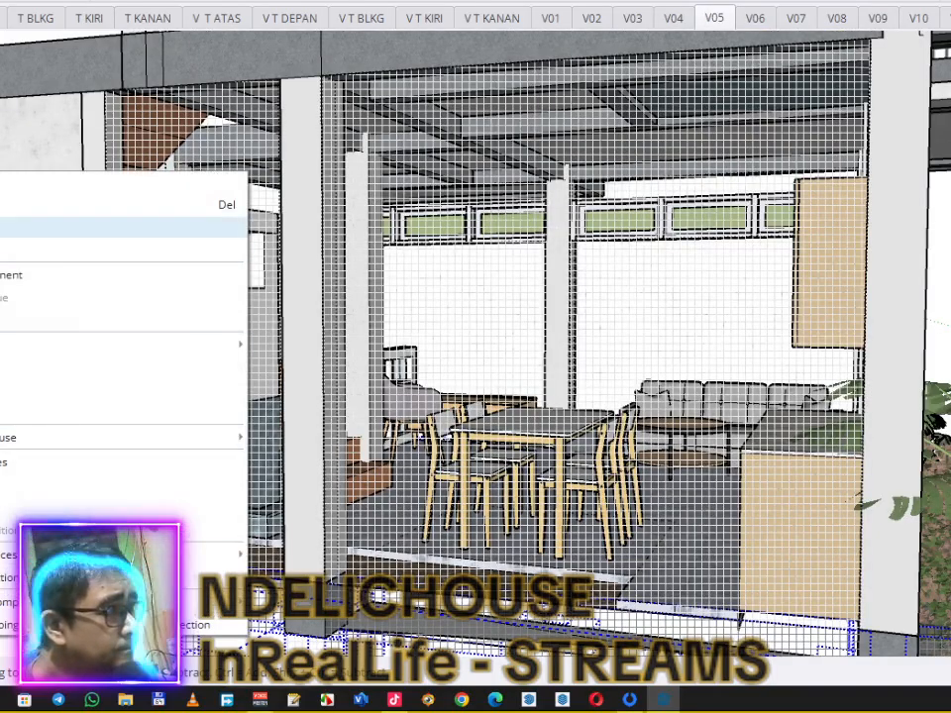
click(2, 232)
key(alt+h)
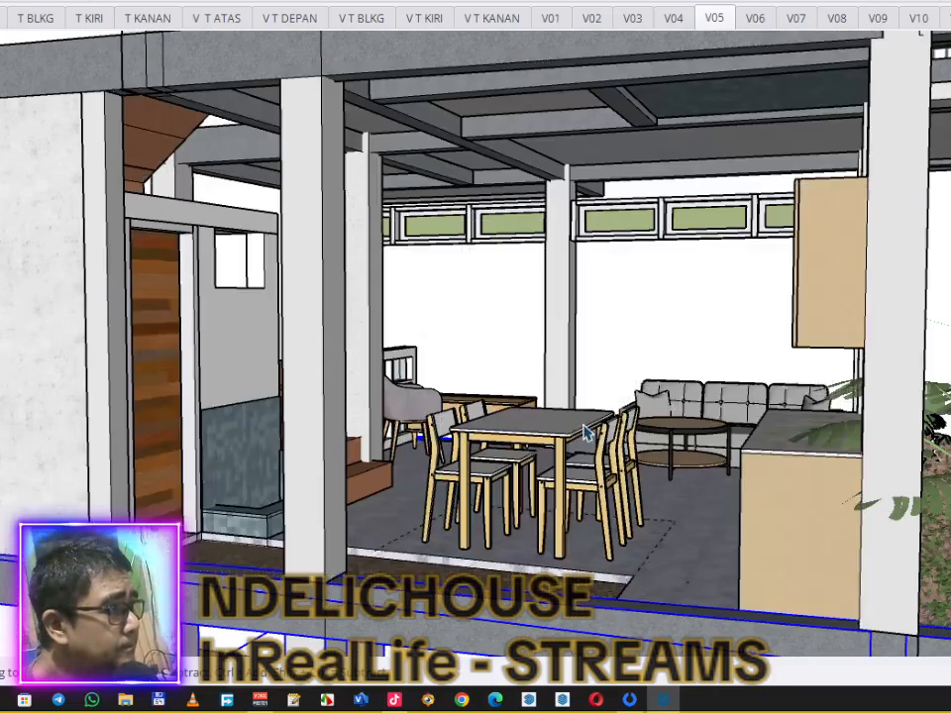
right_click(713, 22)
click(752, 100)
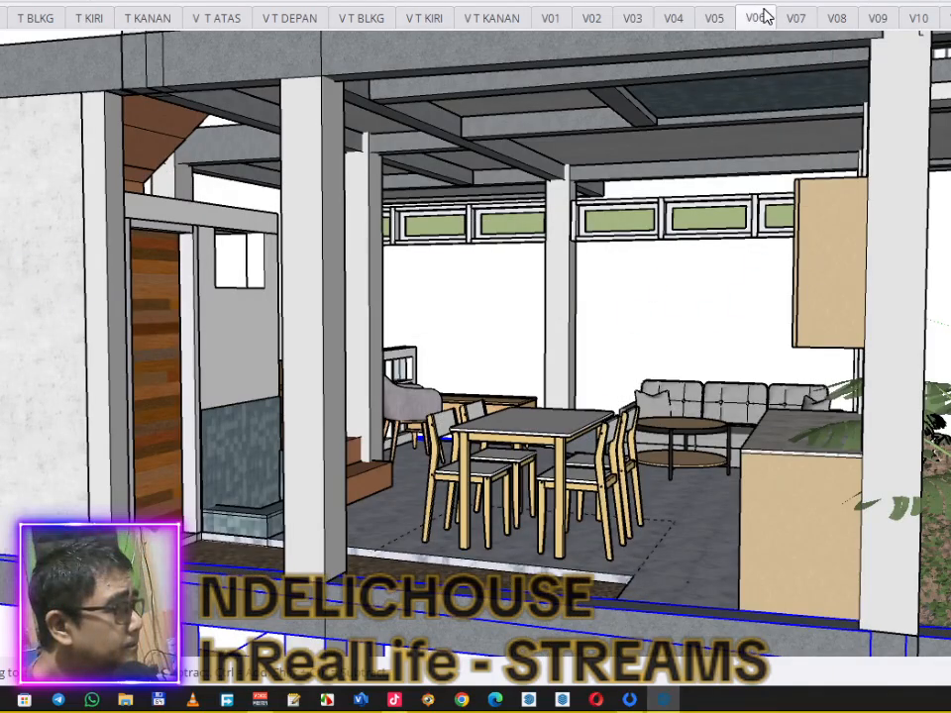
Step: Review the upper-floor and roof scenes from V06 through V15 and the two scenes after it
click(764, 17)
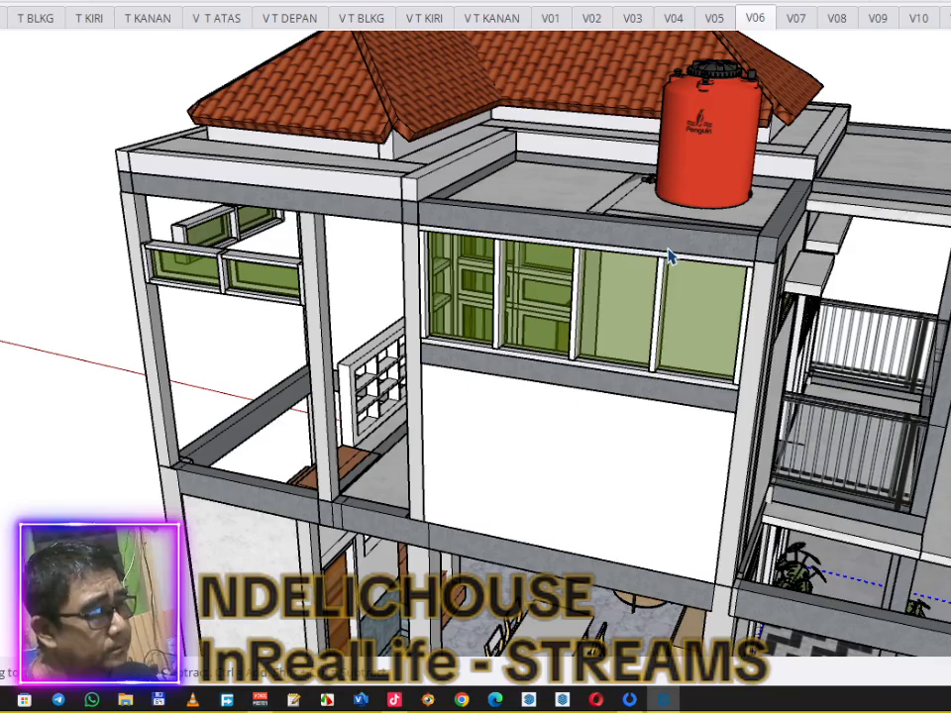
click(794, 20)
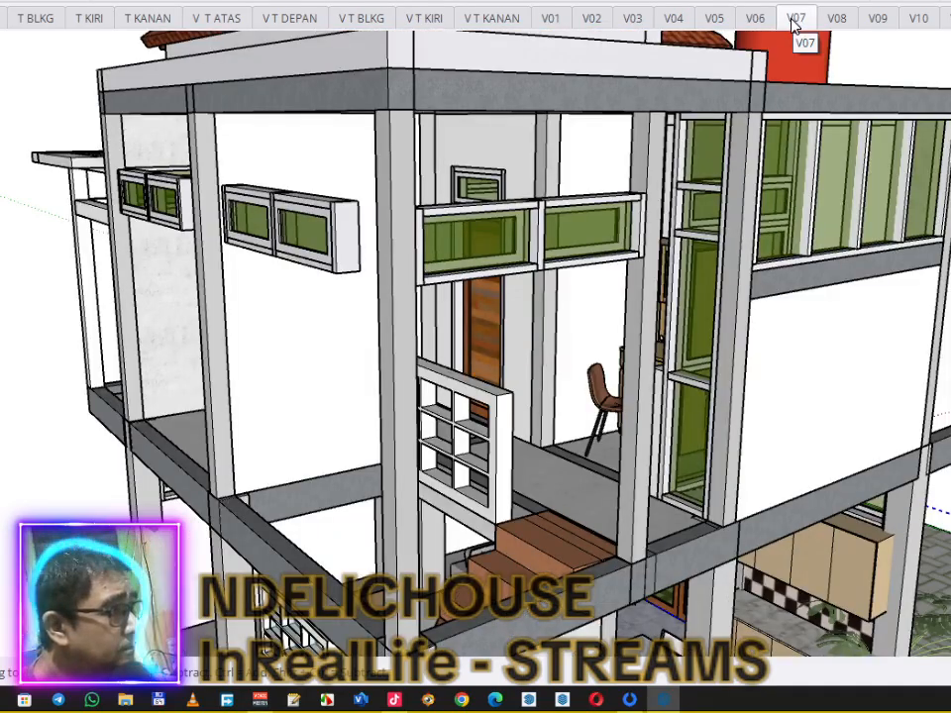
click(844, 30)
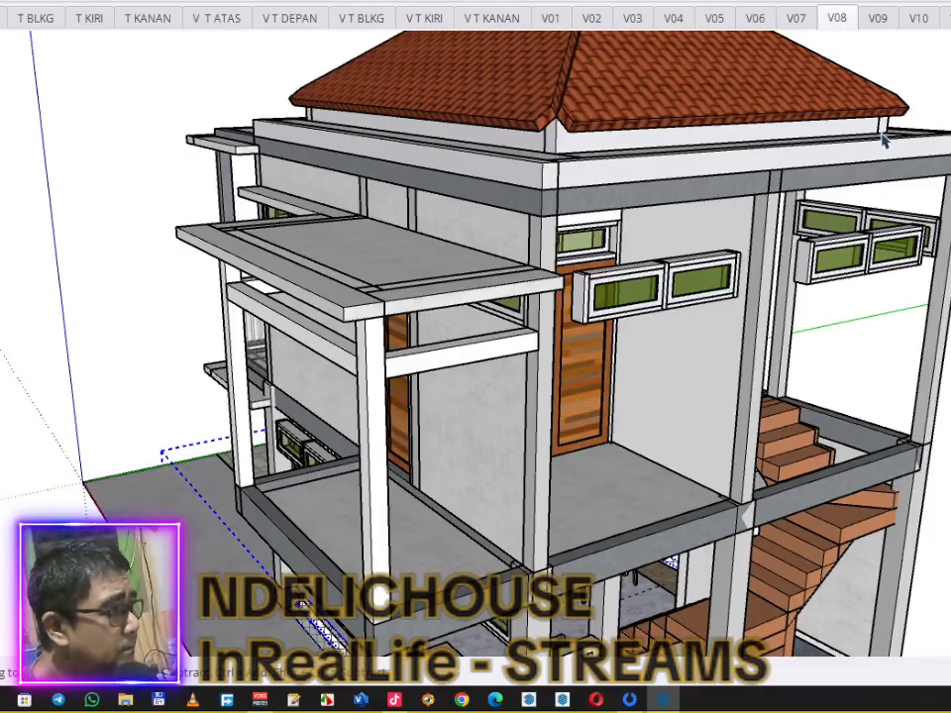
click(879, 19)
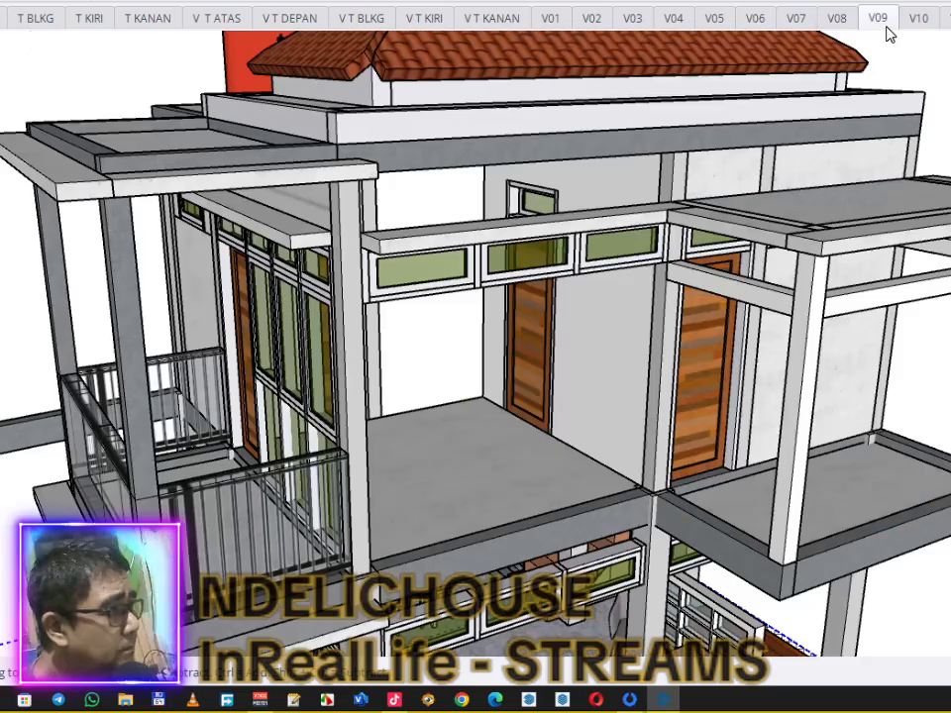
click(842, 25)
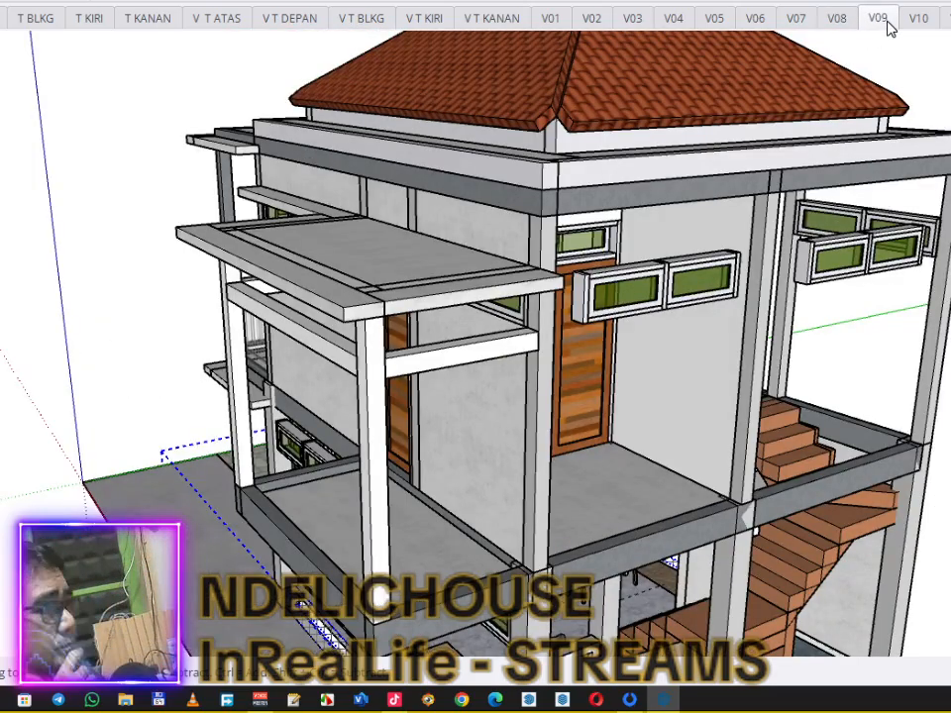
click(880, 21)
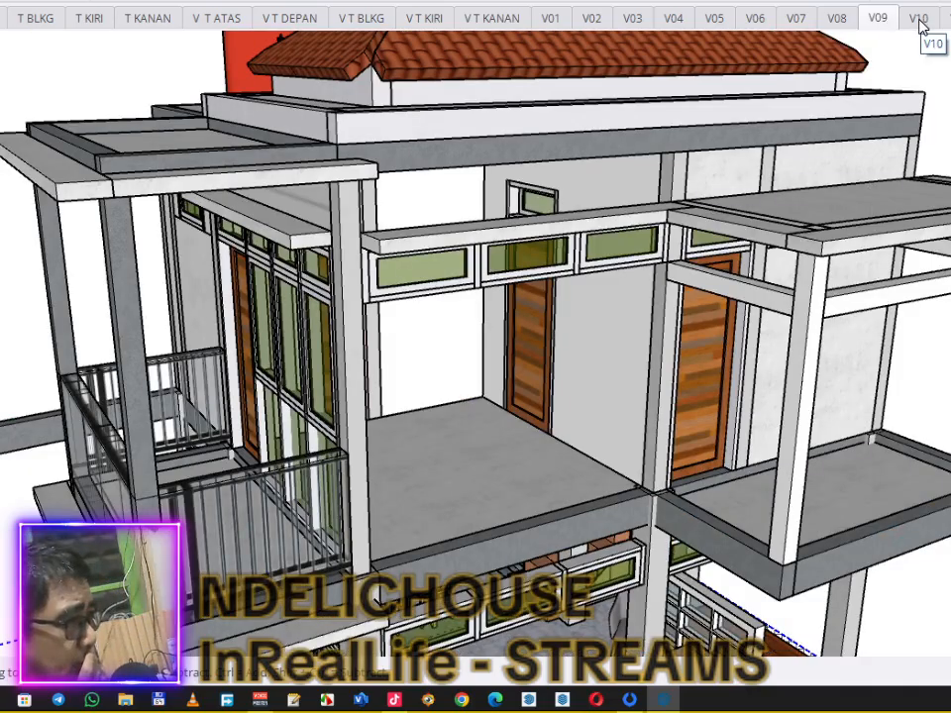
click(920, 20)
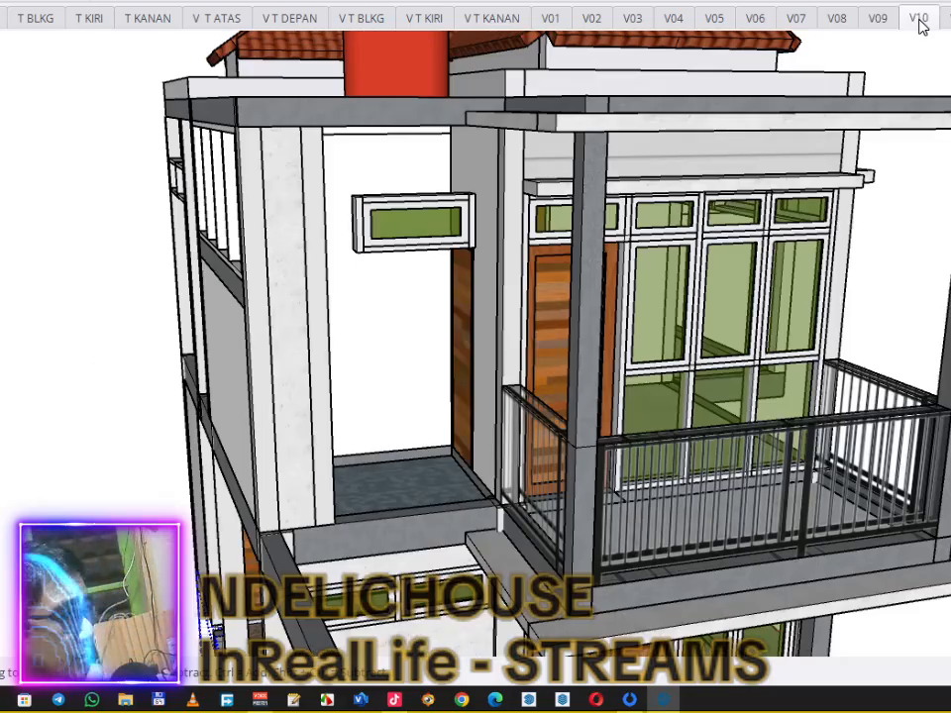
click(947, 19)
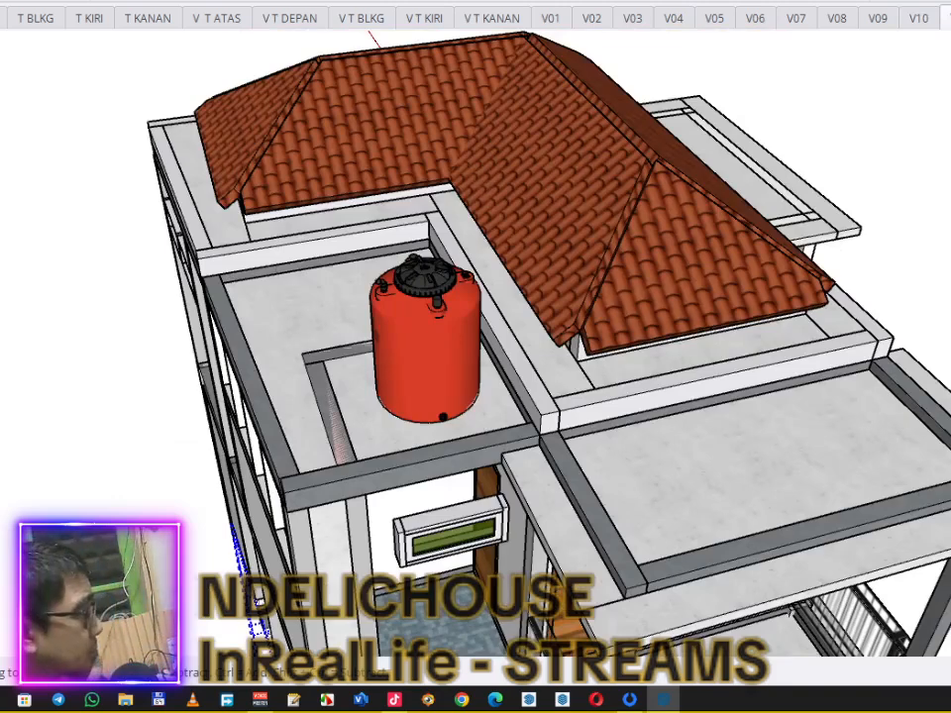
click(950, 19)
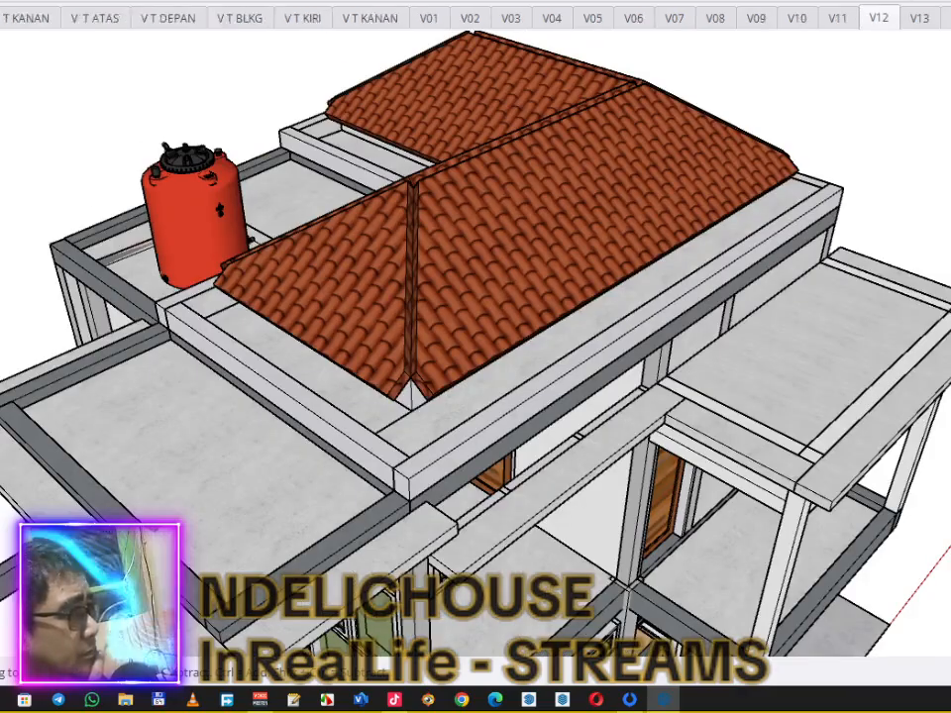
click(844, 19)
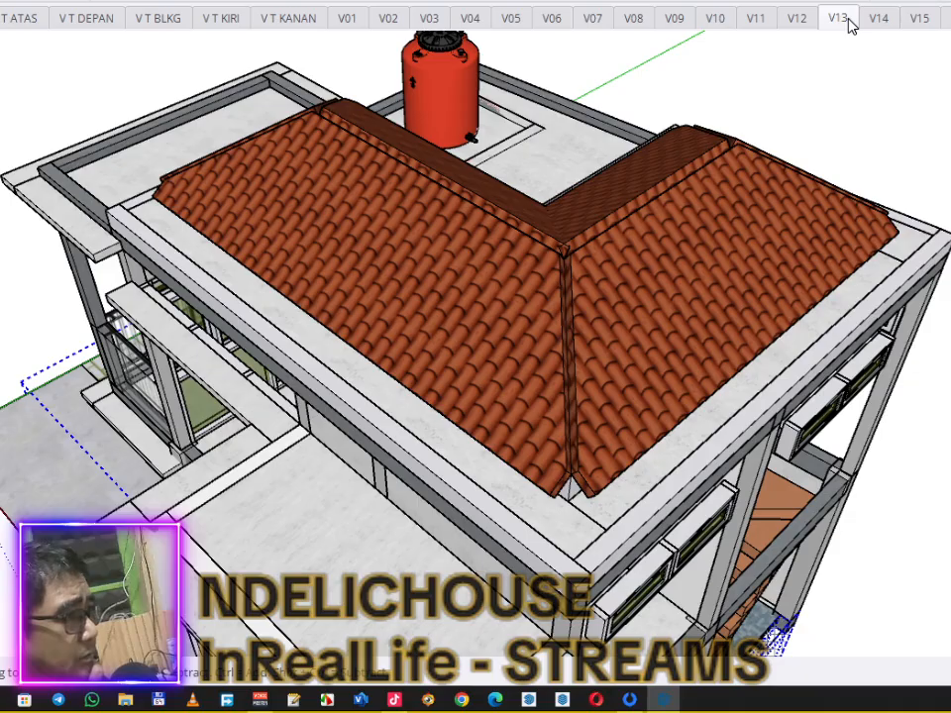
click(877, 23)
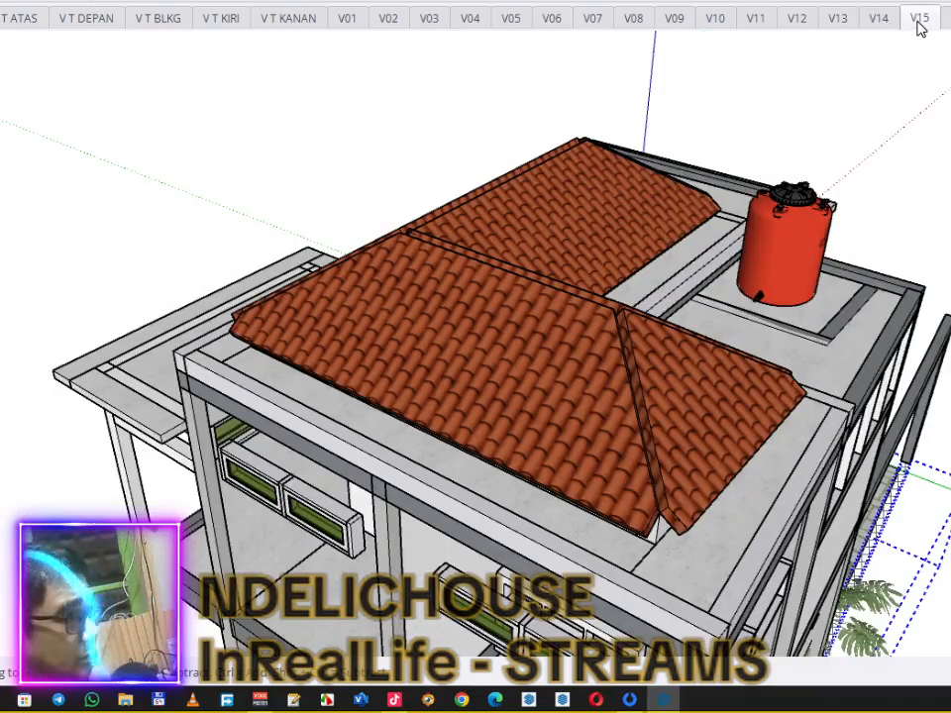
click(921, 22)
key(Page_Down)
key(Page_Down)
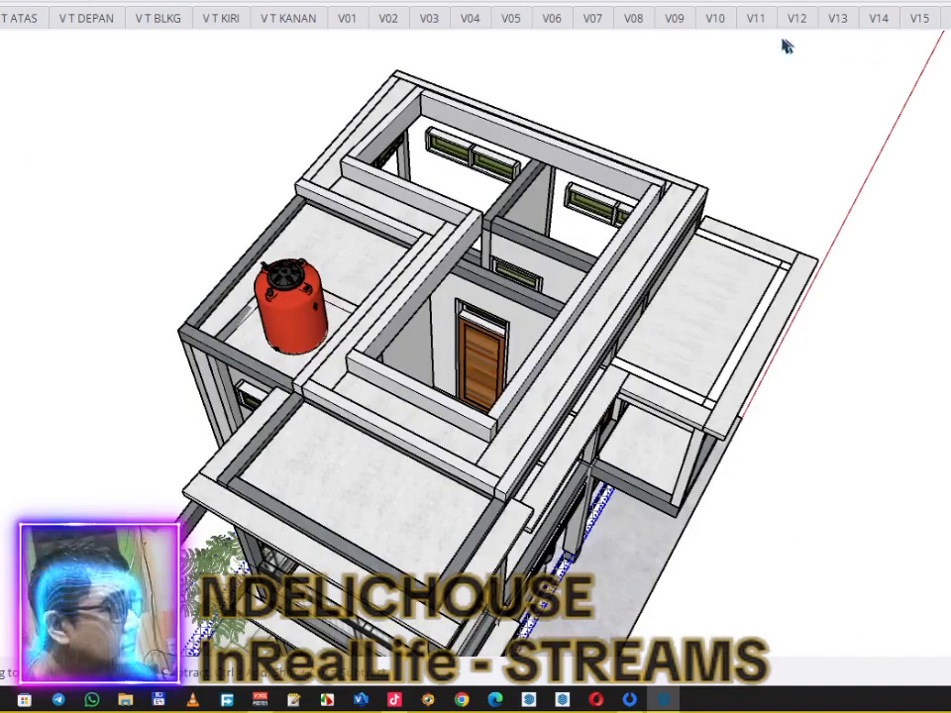
Step: Compare roof scenes V11 and V12, and step back through V10 and V09 to V08
click(753, 19)
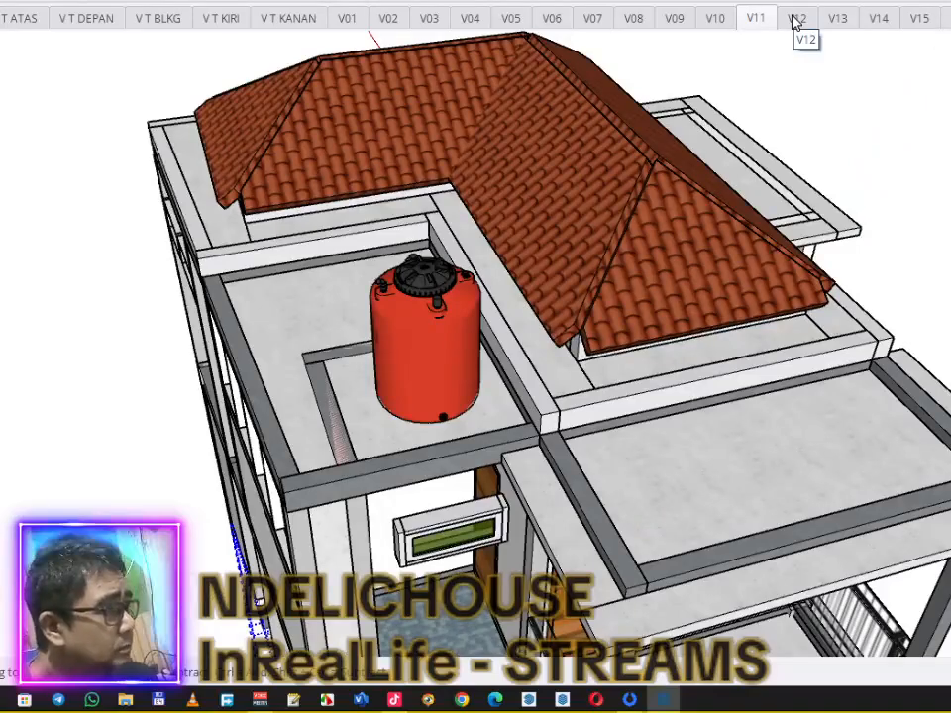
click(797, 19)
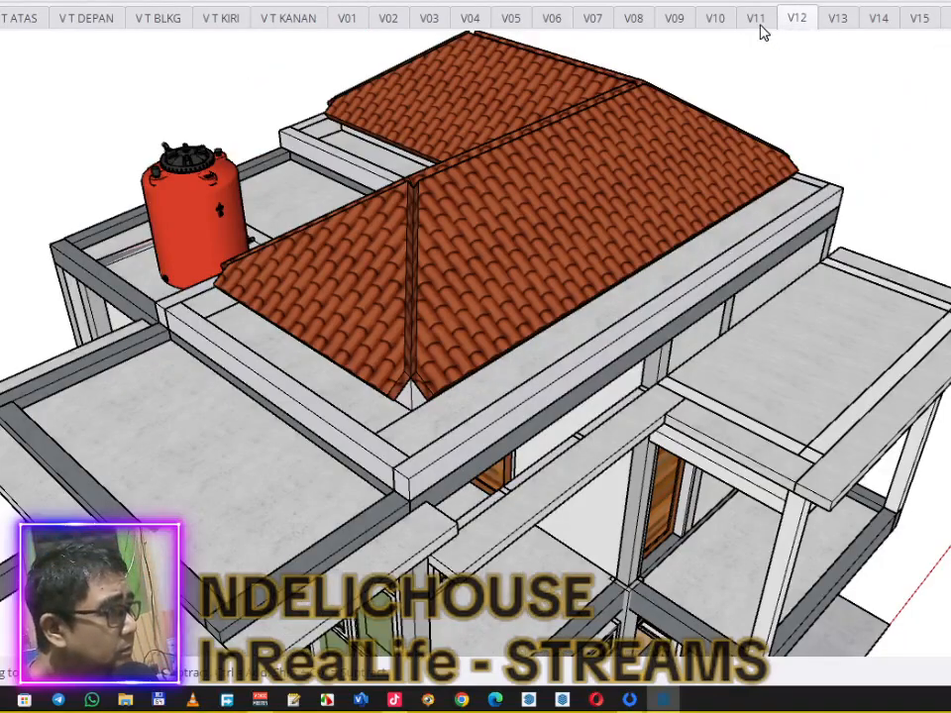
click(758, 24)
click(723, 24)
click(675, 22)
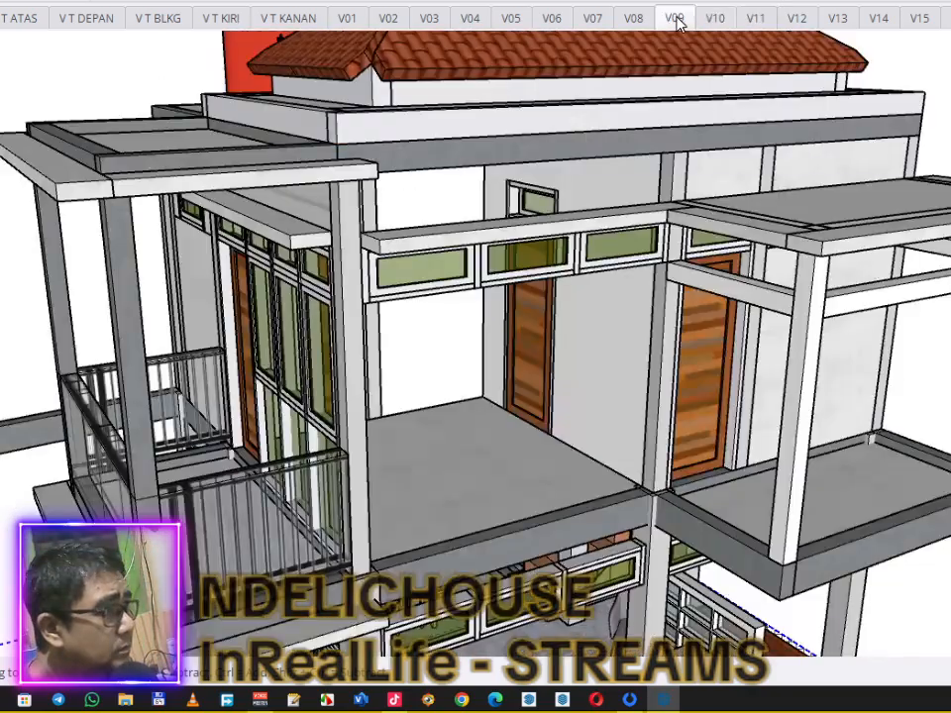
click(637, 23)
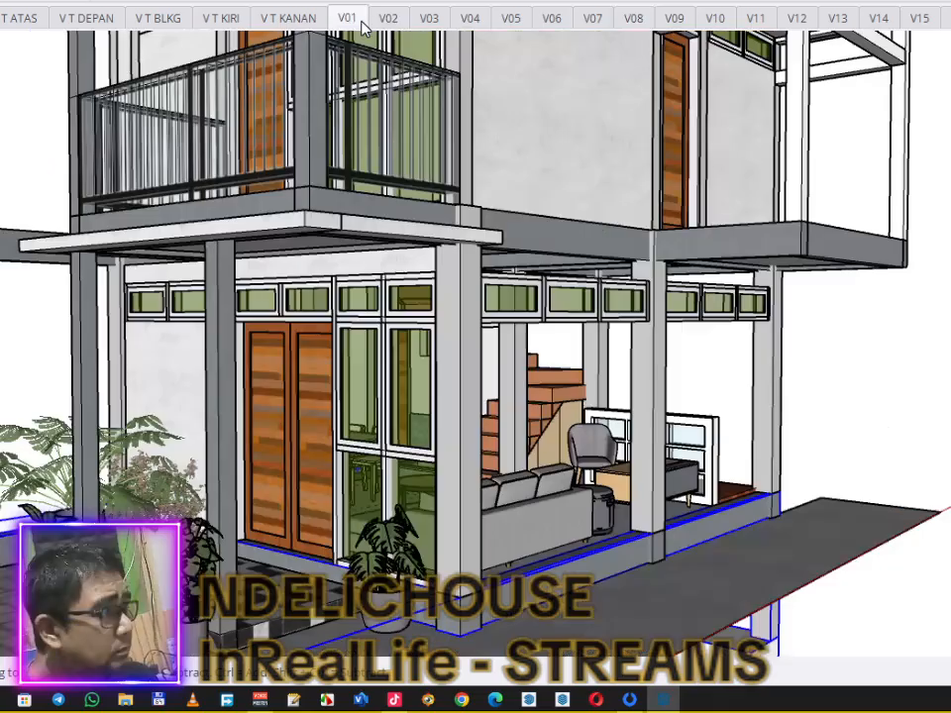
Step: Review the perspective scenes in order from V01 through V11
click(347, 20)
click(397, 19)
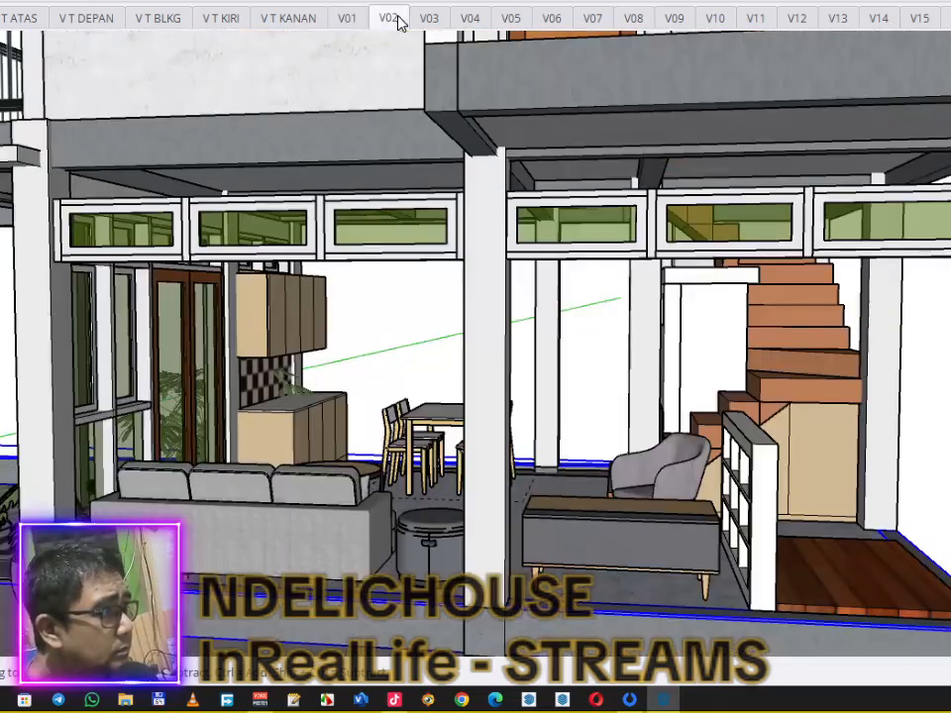
click(429, 20)
click(470, 20)
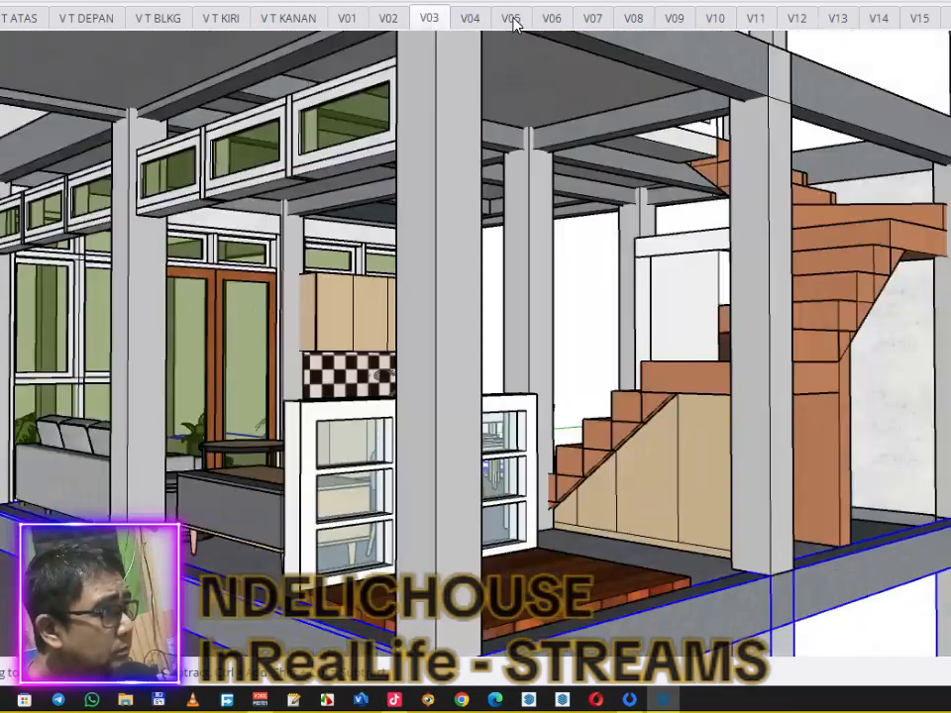
click(511, 20)
click(552, 20)
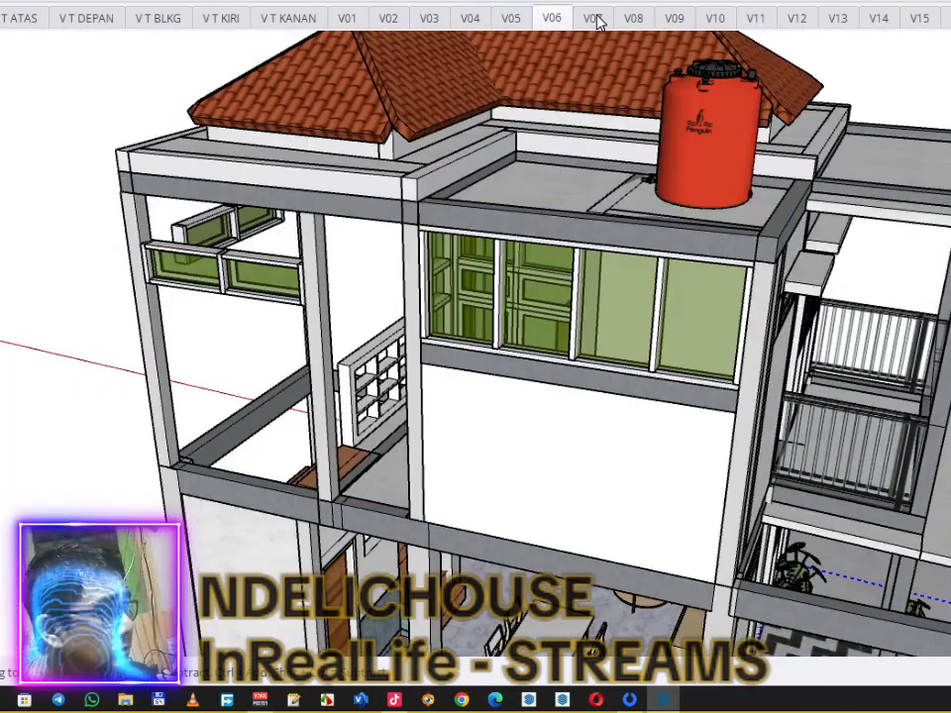
click(594, 20)
click(634, 20)
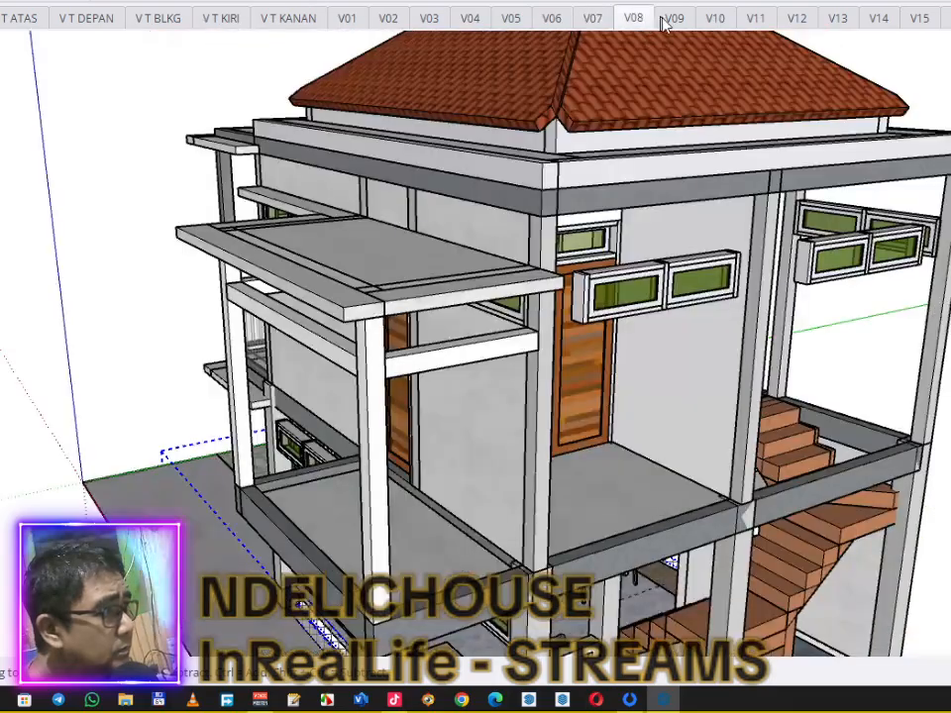
click(674, 20)
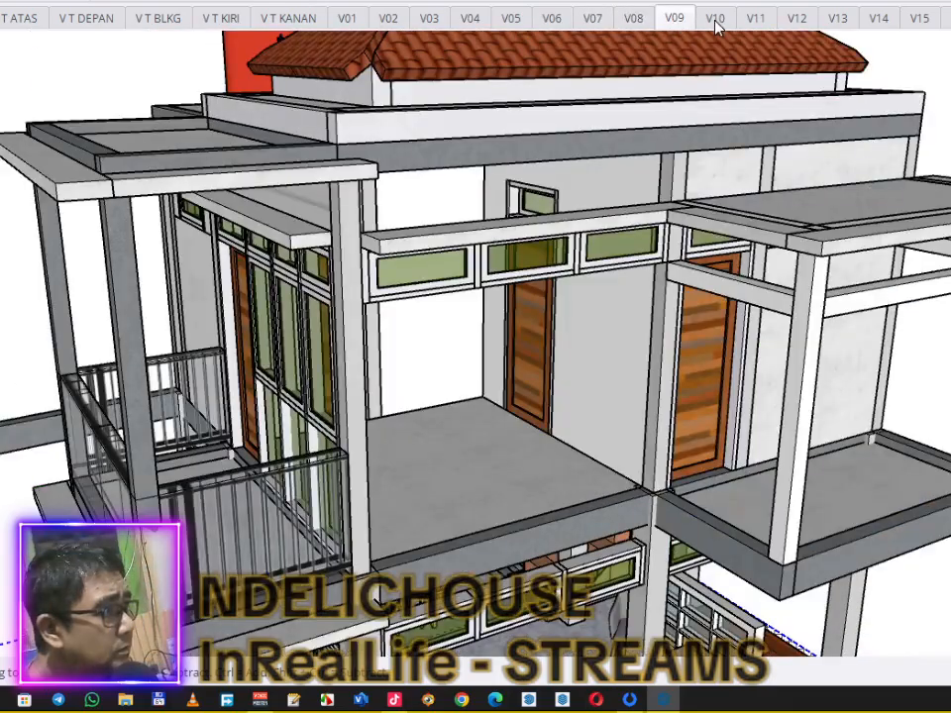
click(715, 19)
click(758, 22)
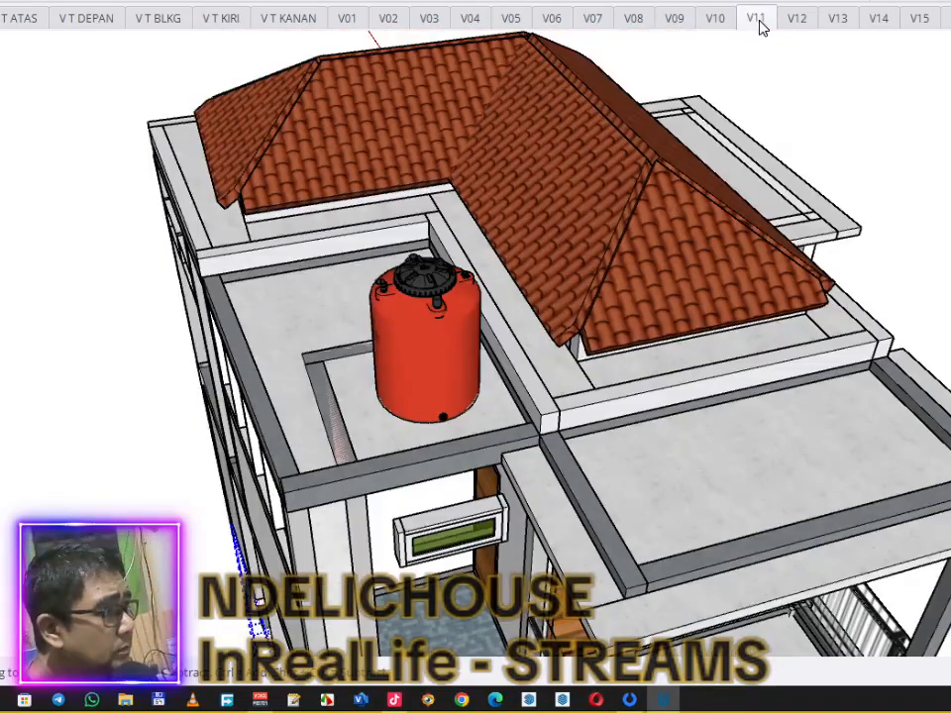
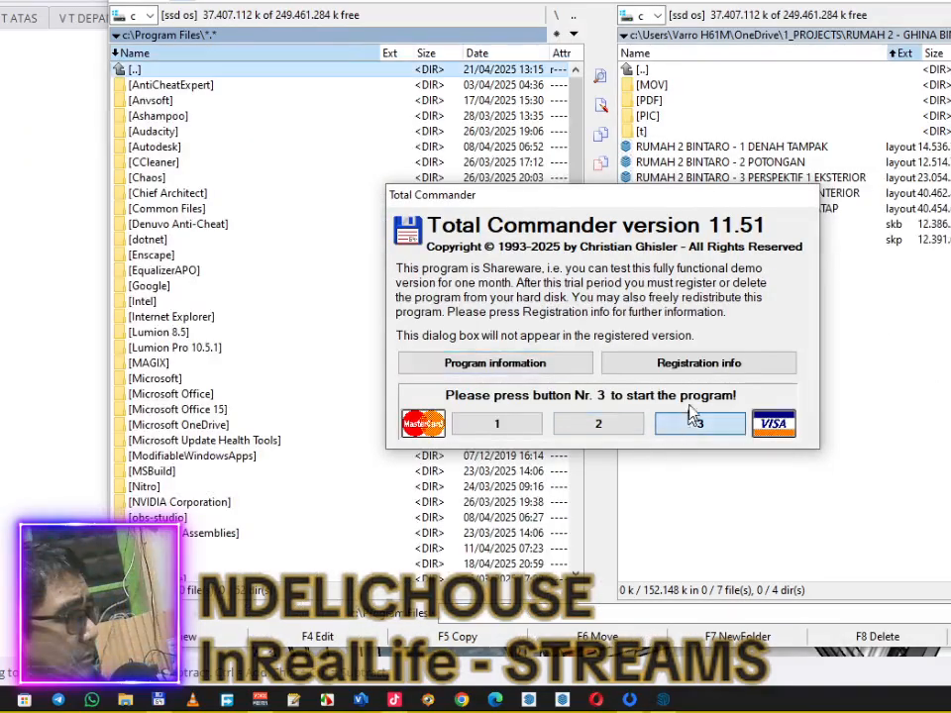
Step: In Total Commander, open the project's PDF folder, widen the name column, and open the roof perspective PDF "3 PERSPEKTIF 3 ATAP"
click(670, 424)
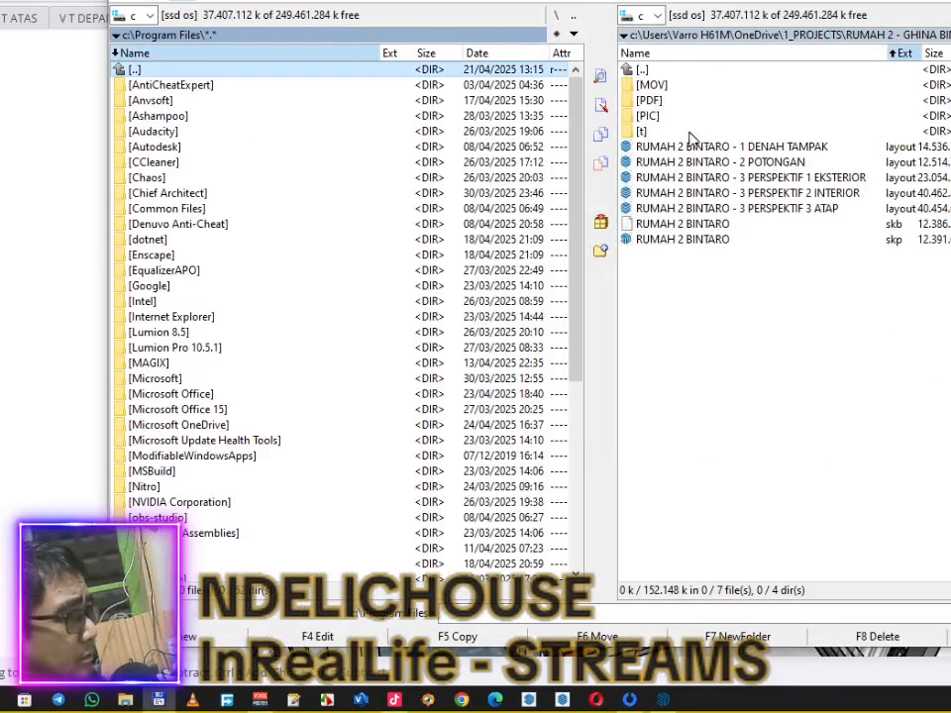
double_click(674, 72)
double_click(704, 116)
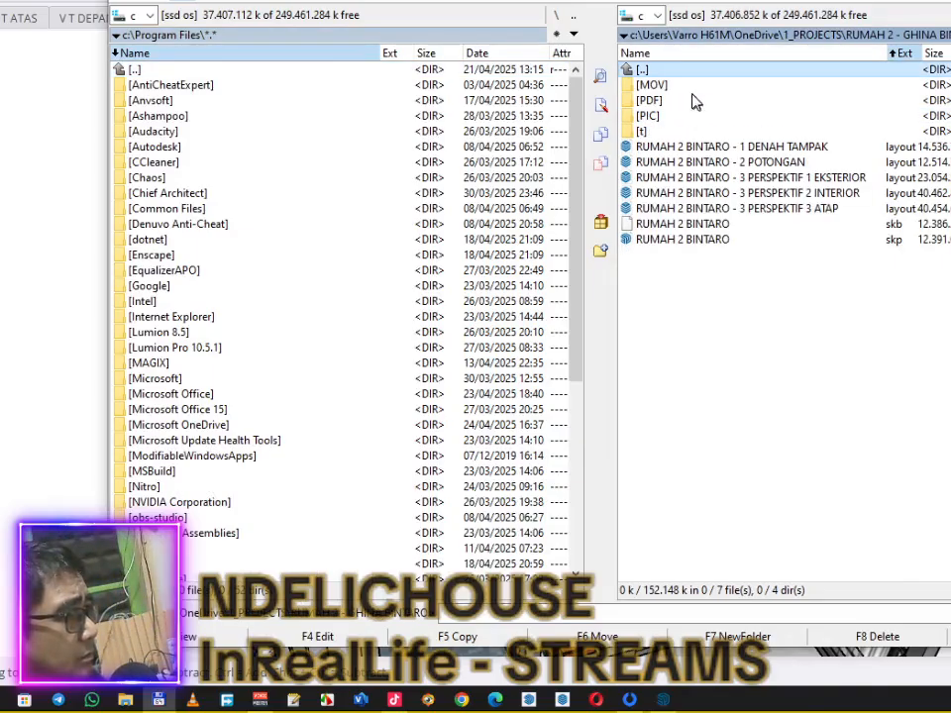
double_click(680, 101)
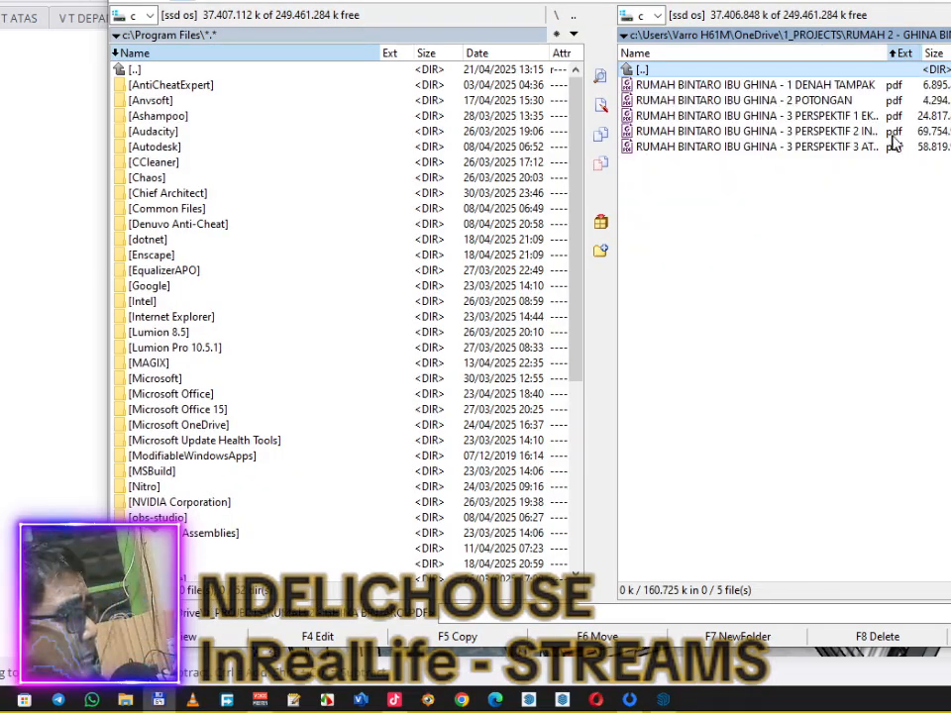
drag(887, 55, 947, 56)
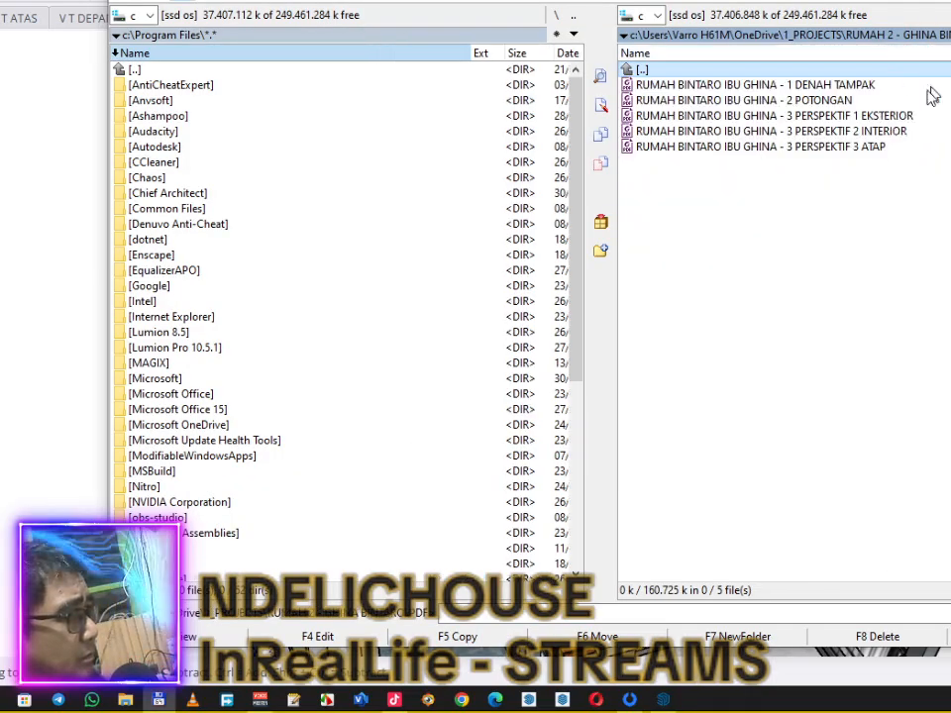
click(882, 147)
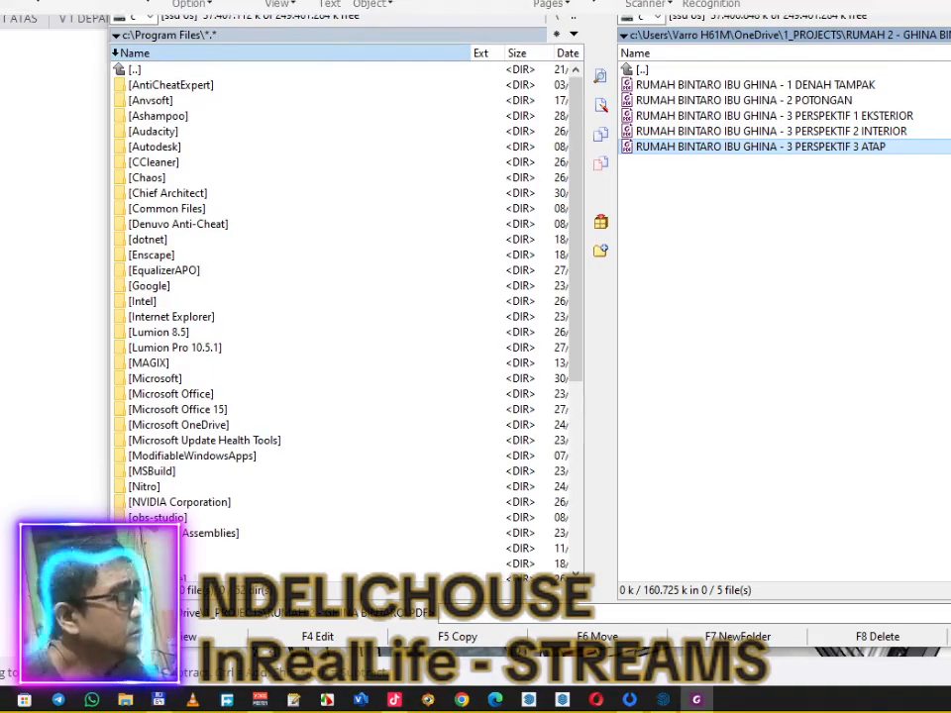
double_click(882, 147)
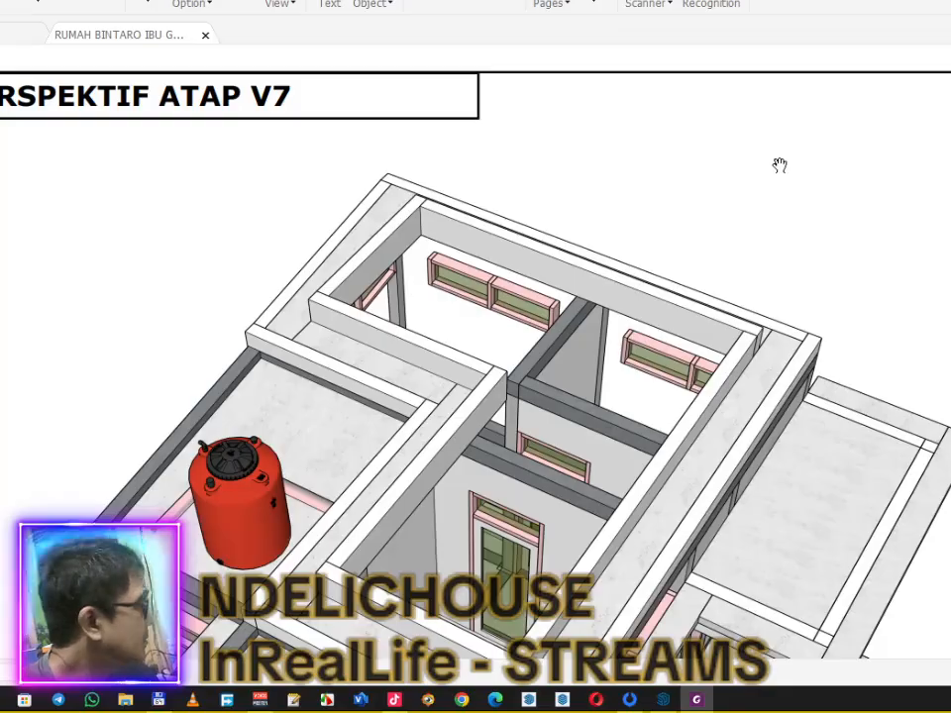
Step: Examine the roof perspective pages from V7 back to the cover page for their naming and views, and close the PDF
scroll(656, 325, down, 5)
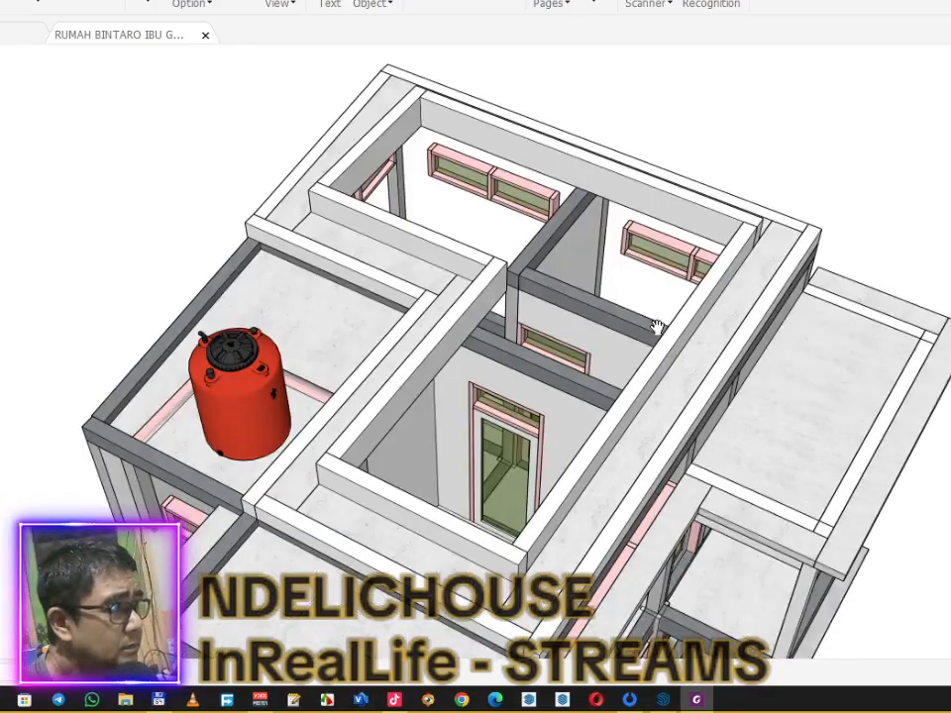
scroll(656, 325, up, 5)
scroll(657, 327, up, 3)
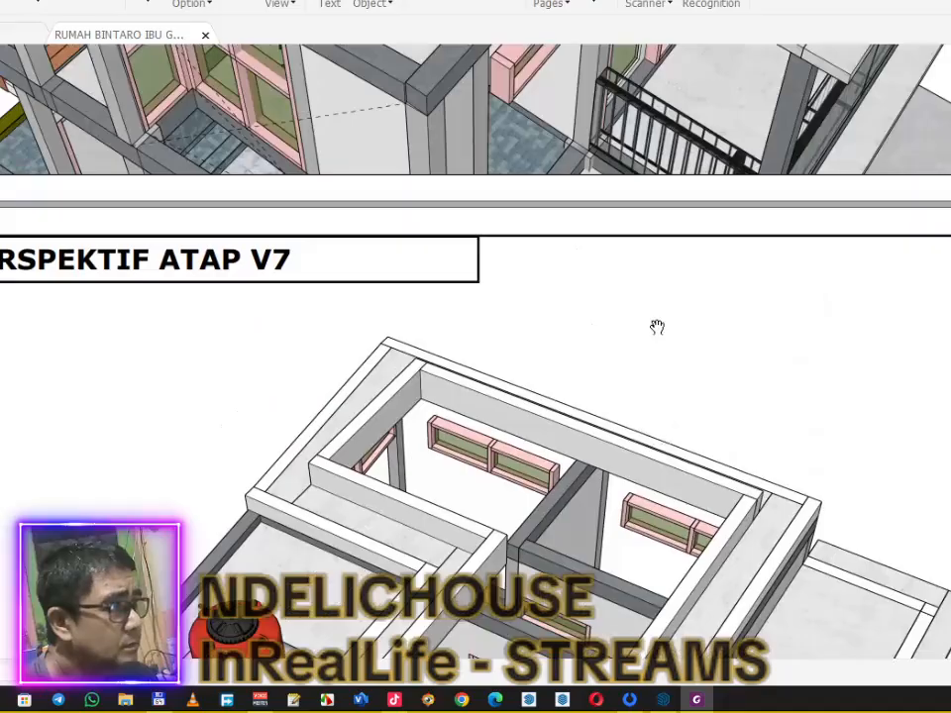
scroll(657, 327, up, 15)
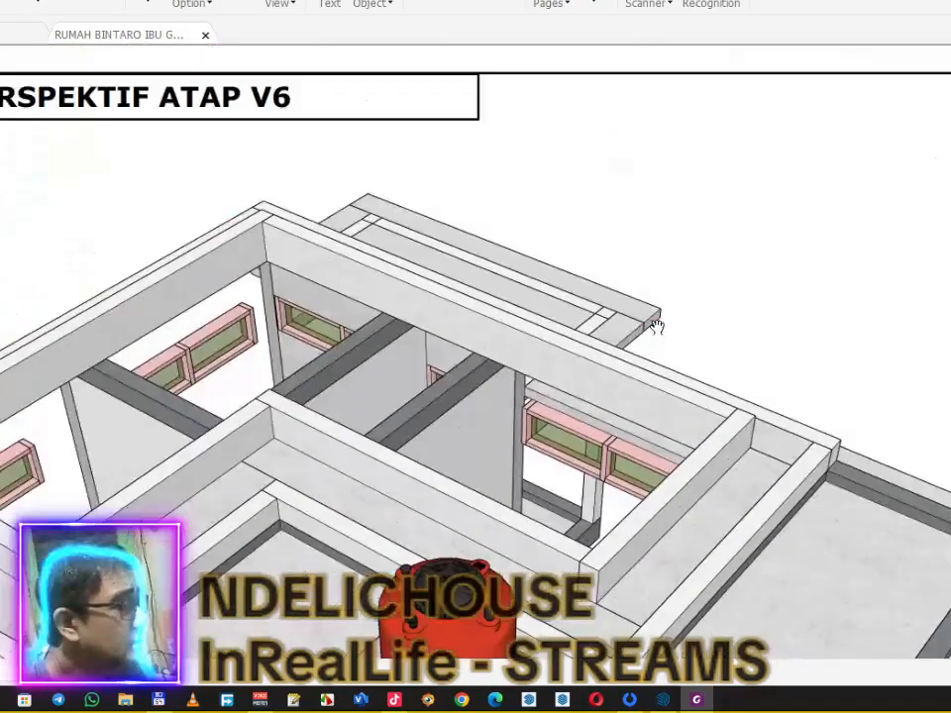
scroll(657, 326, up, 20)
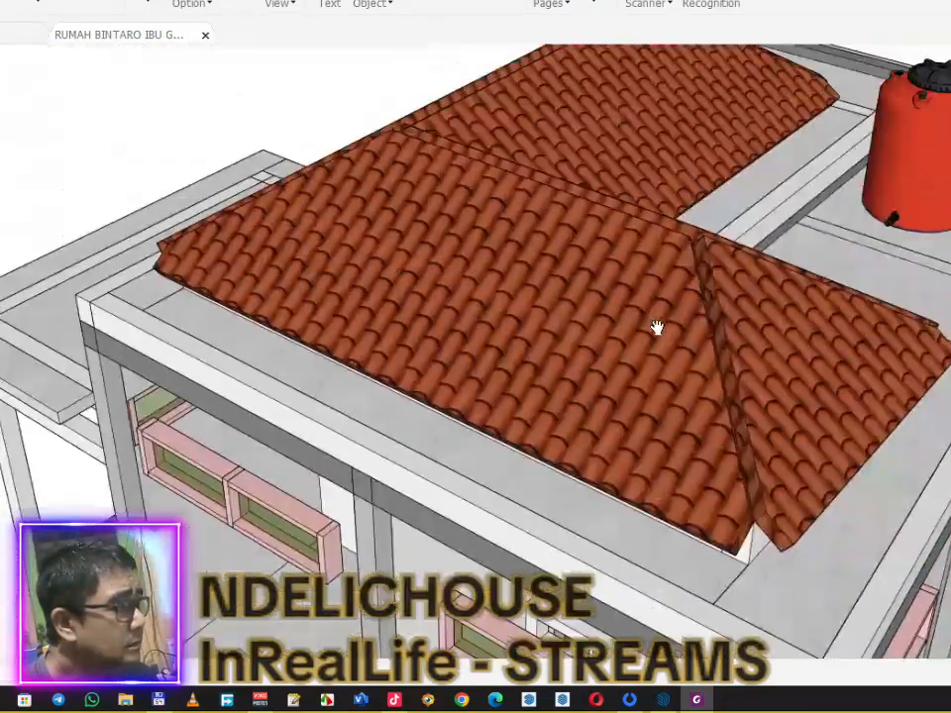
scroll(657, 327, up, 20)
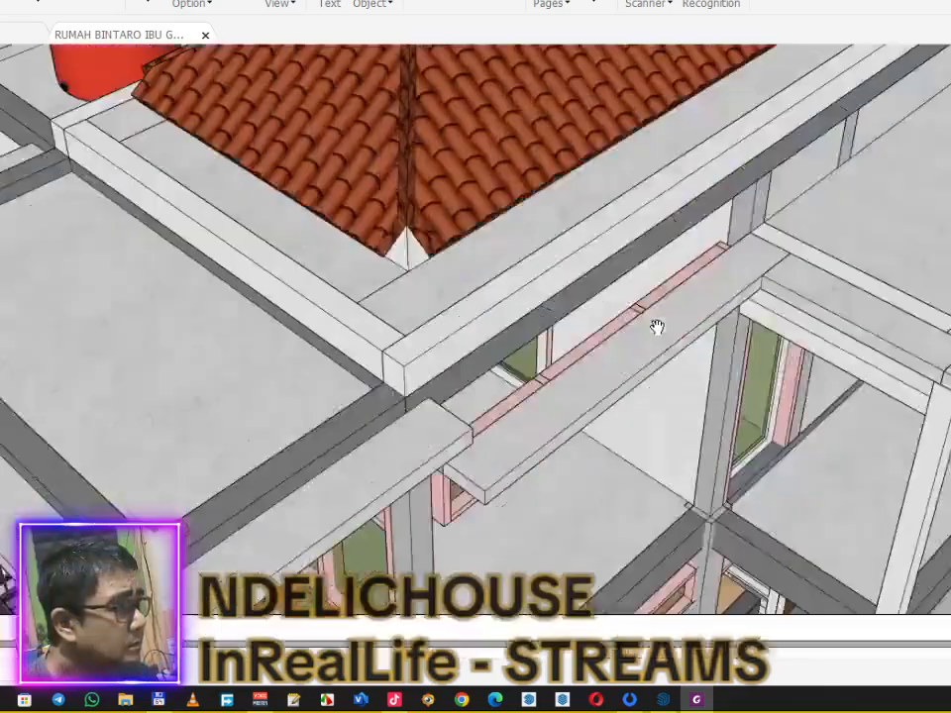
scroll(657, 327, up, 20)
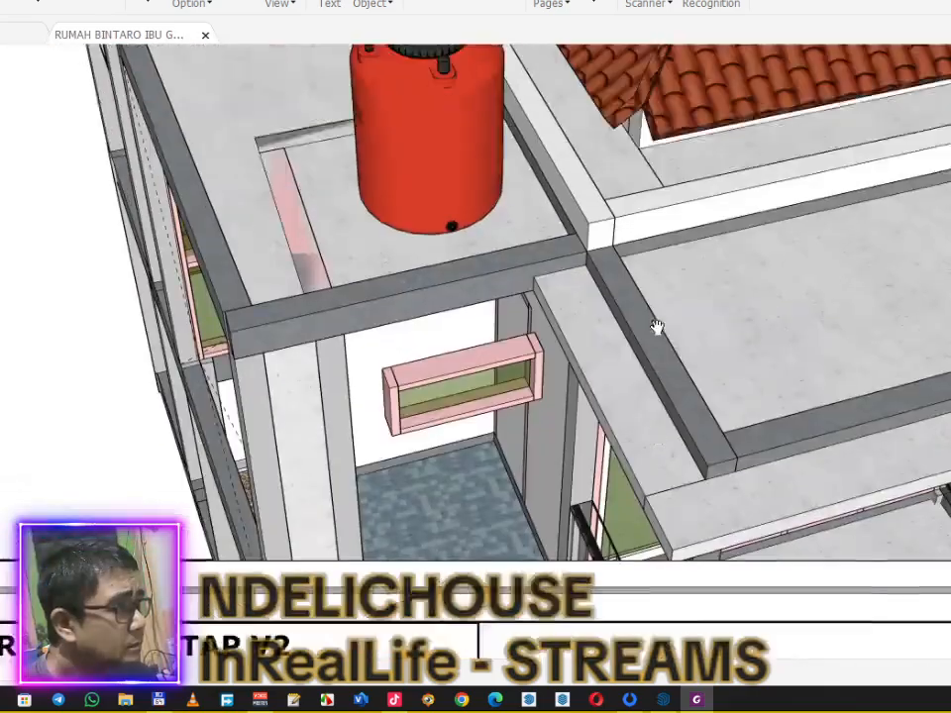
scroll(657, 327, up, 15)
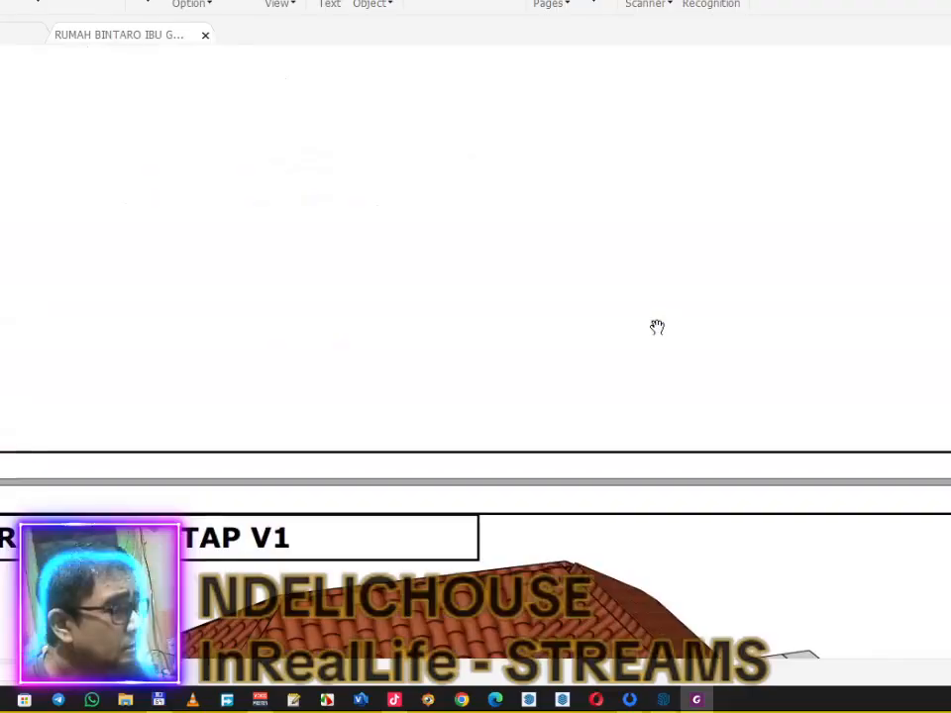
scroll(657, 327, up, 8)
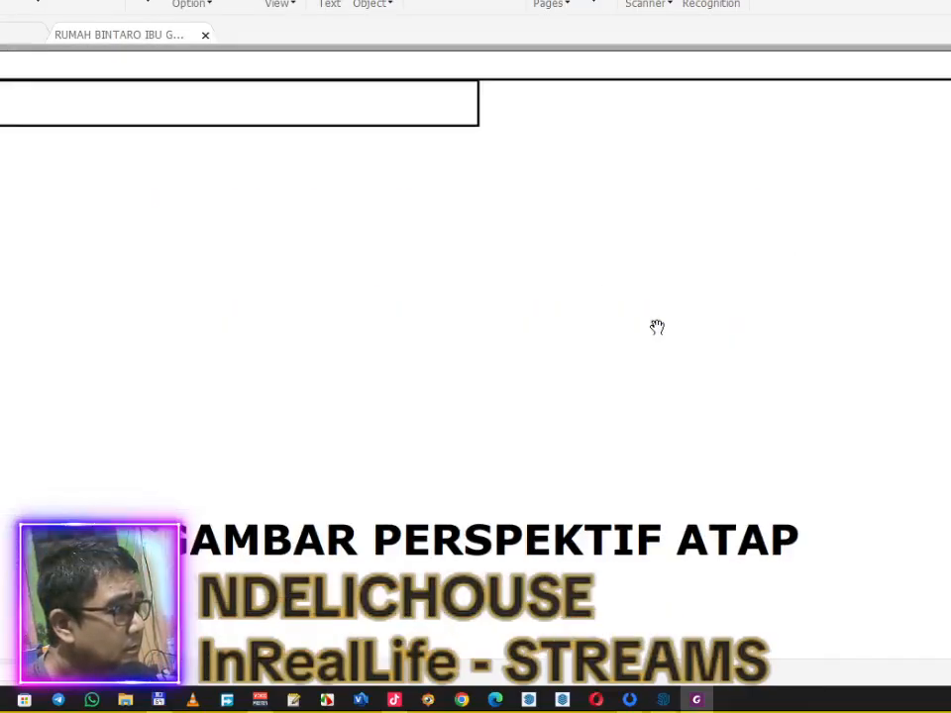
scroll(657, 327, down, 3)
scroll(657, 327, down, 10)
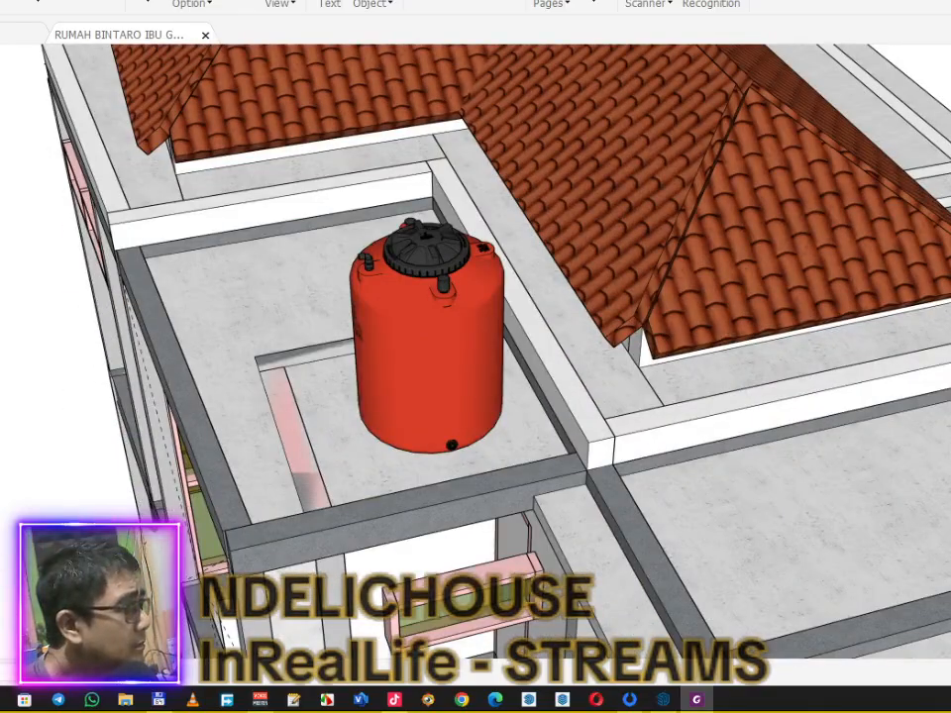
key(alt+F4)
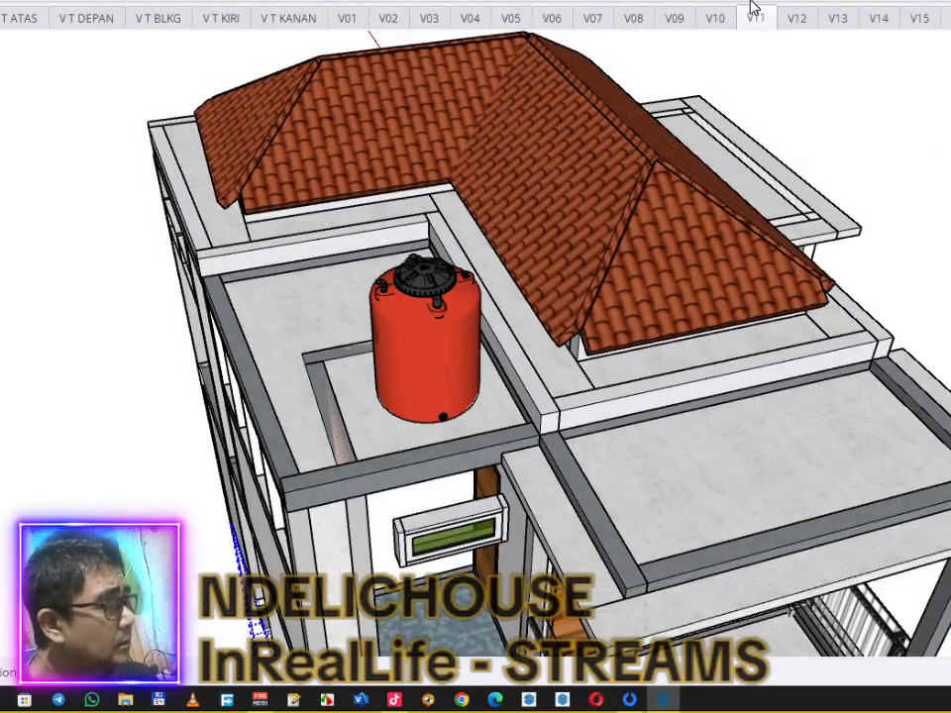
Step: Rename the V11 scene as ATP V1
right_click(756, 20)
click(794, 126)
text(ATP)
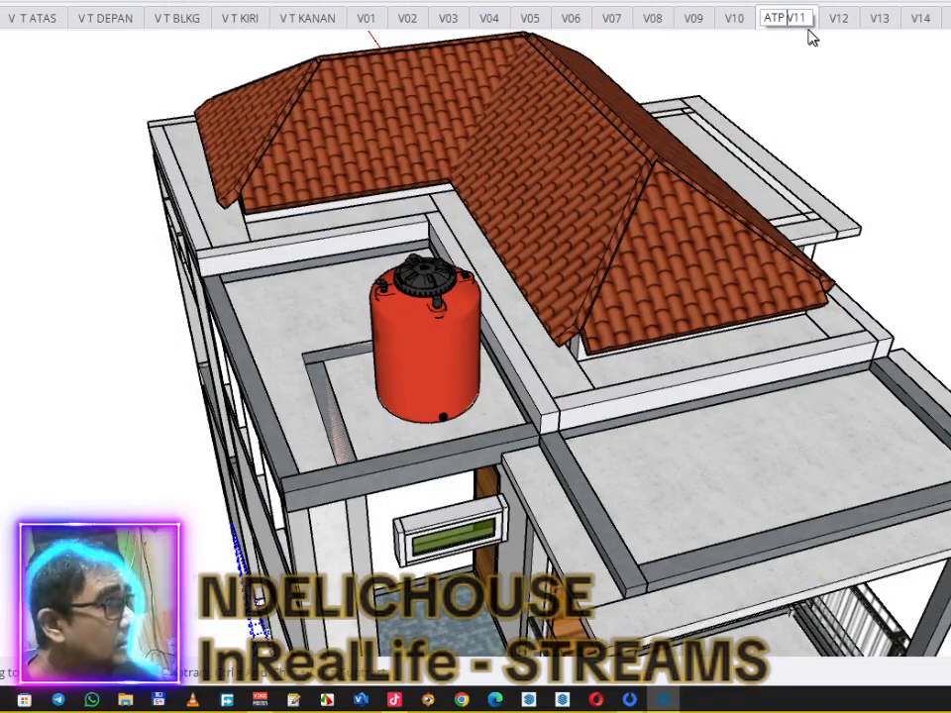
click(809, 21)
key(BackSpace)
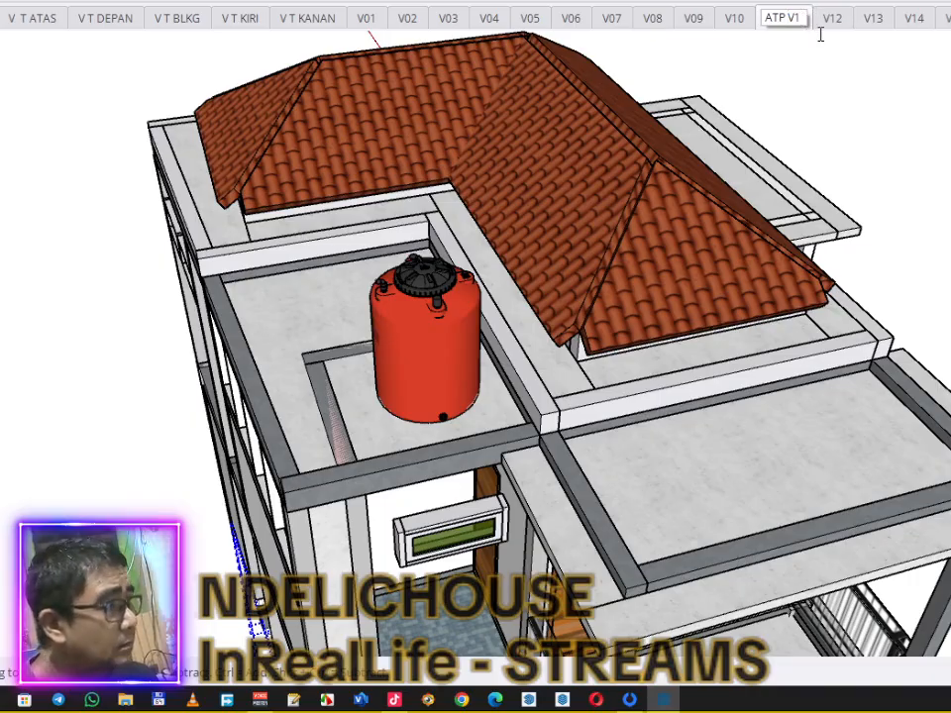
key(Return)
Step: Rename the V12 scene as ATP V2
right_click(839, 26)
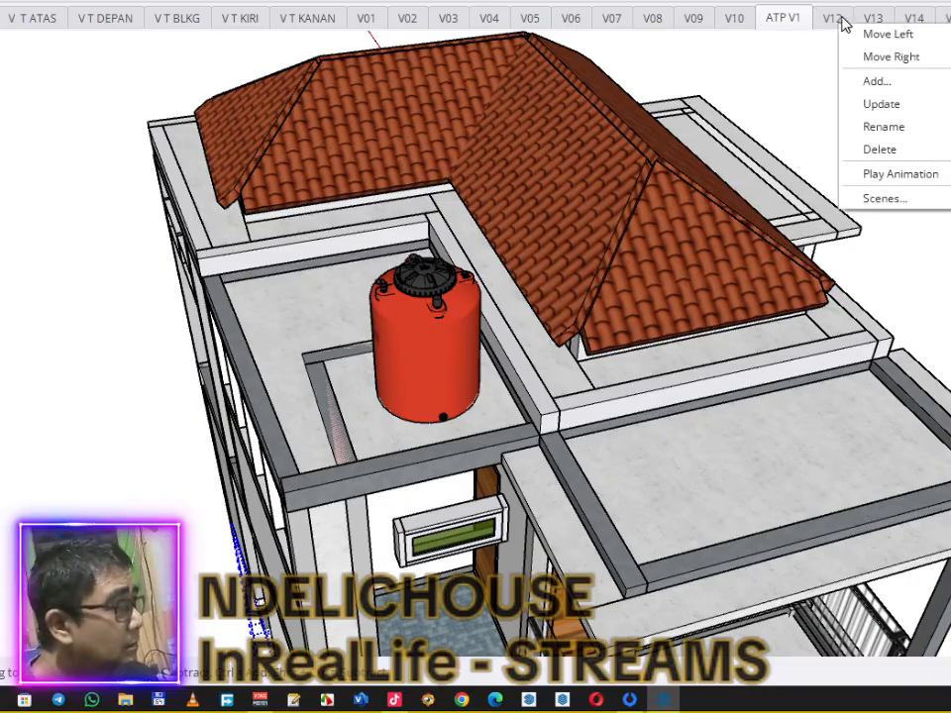
click(836, 24)
right_click(836, 24)
click(878, 123)
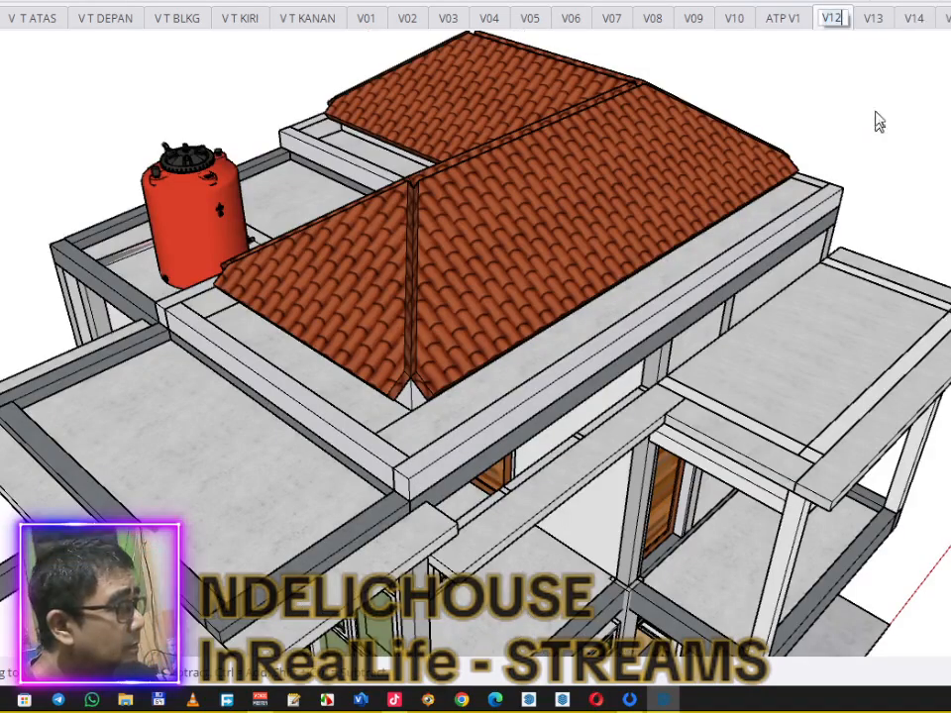
key(Return)
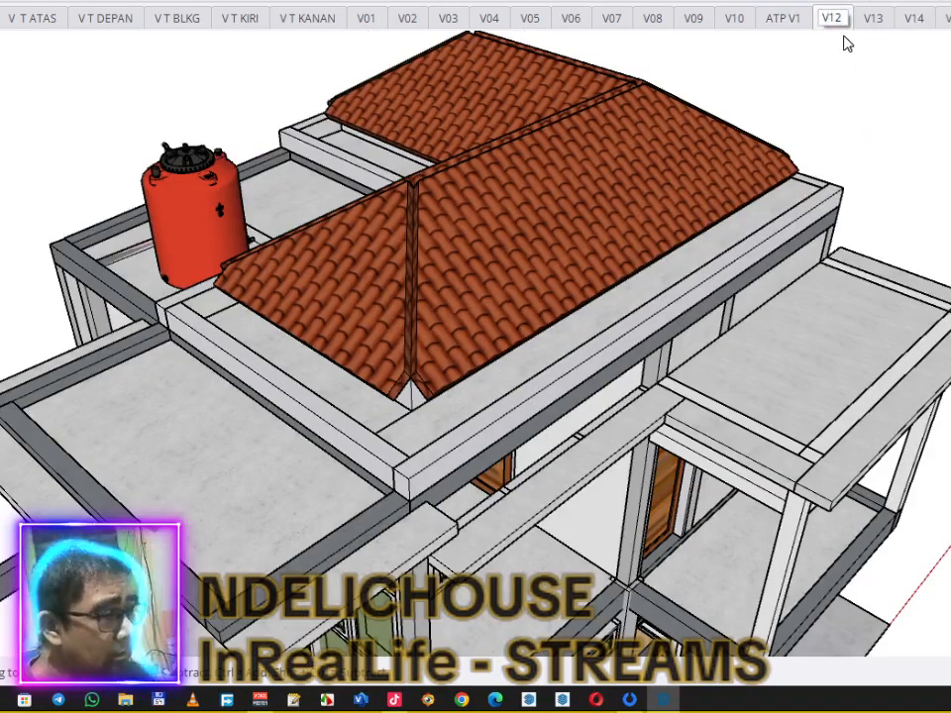
text(ATP)
key(Return)
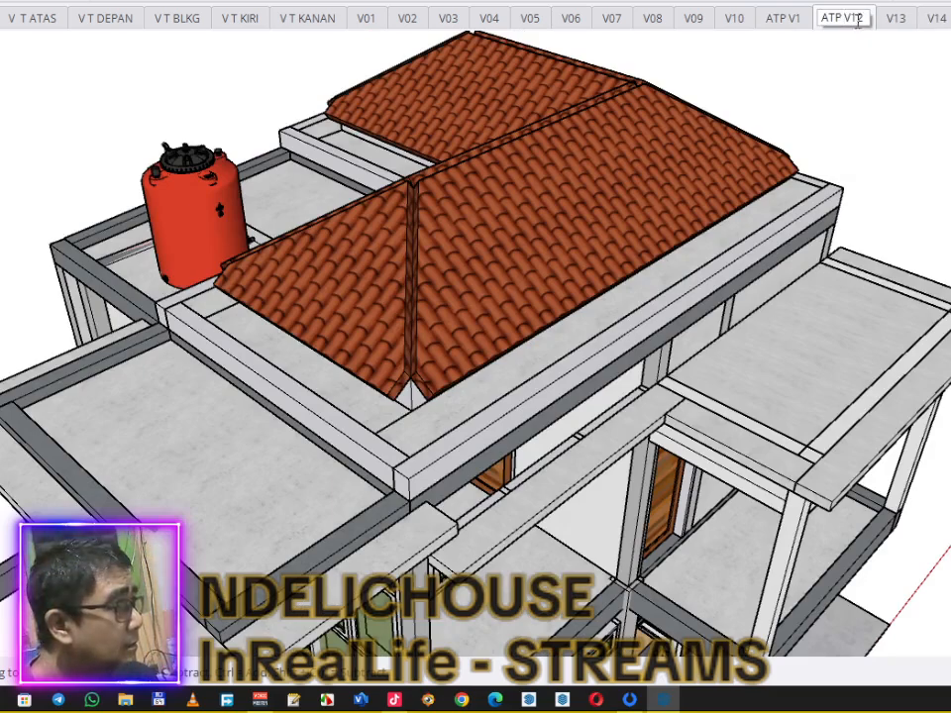
key(BackSpace)
key(Return)
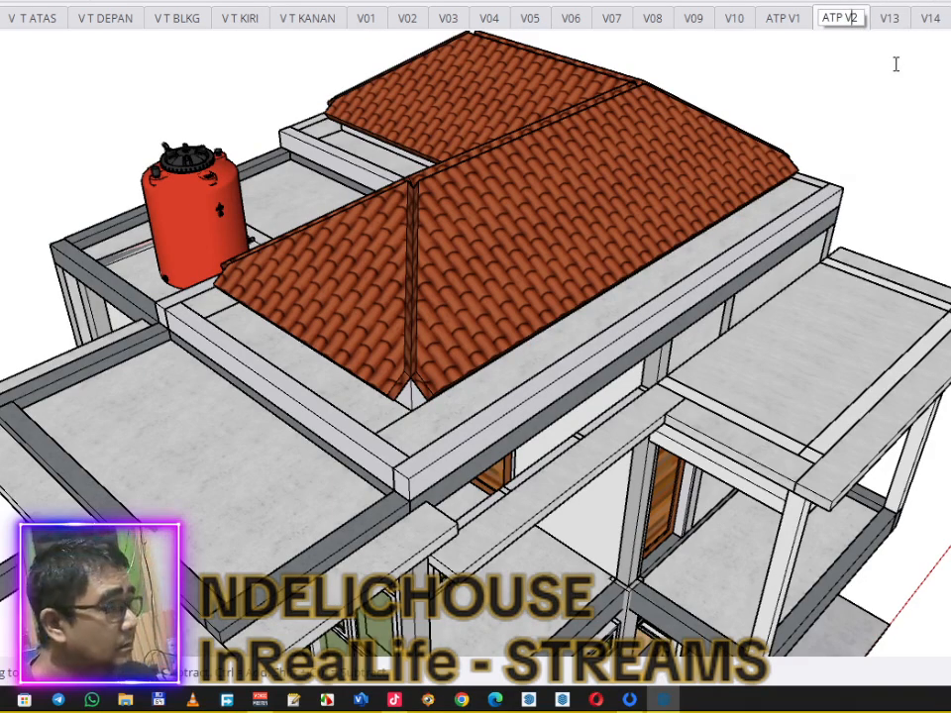
Step: Rename the V13 scene as ATP V3
click(892, 20)
right_click(897, 22)
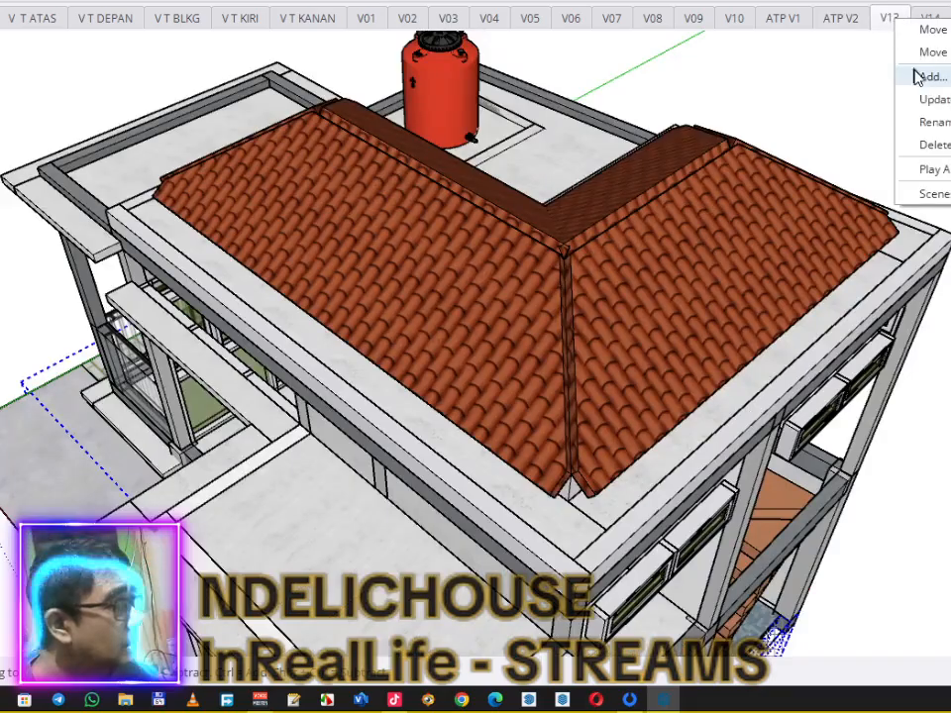
click(935, 121)
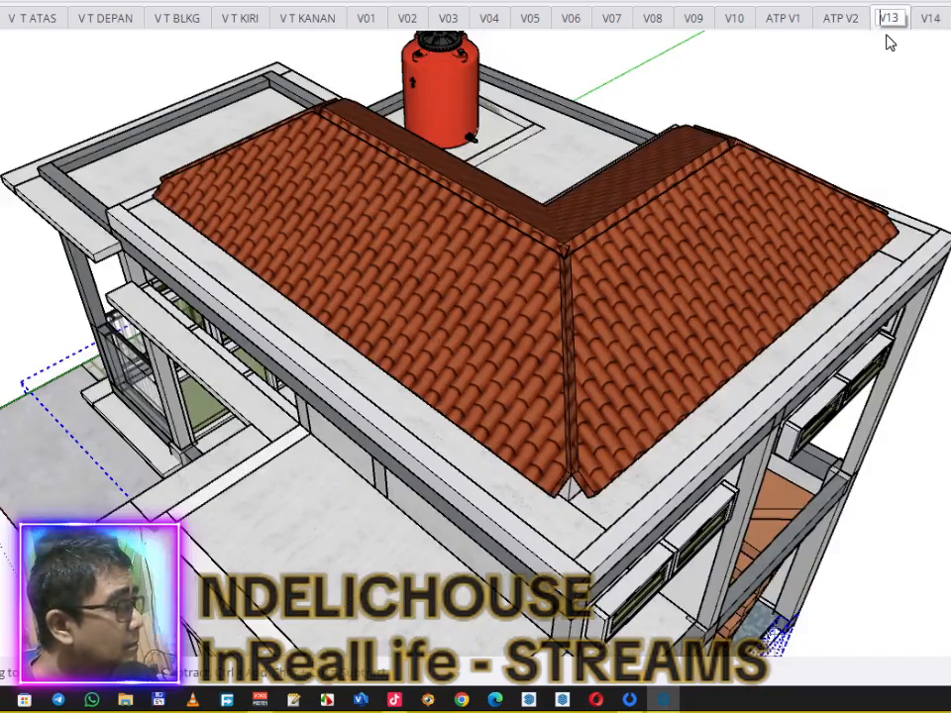
text(ATP)
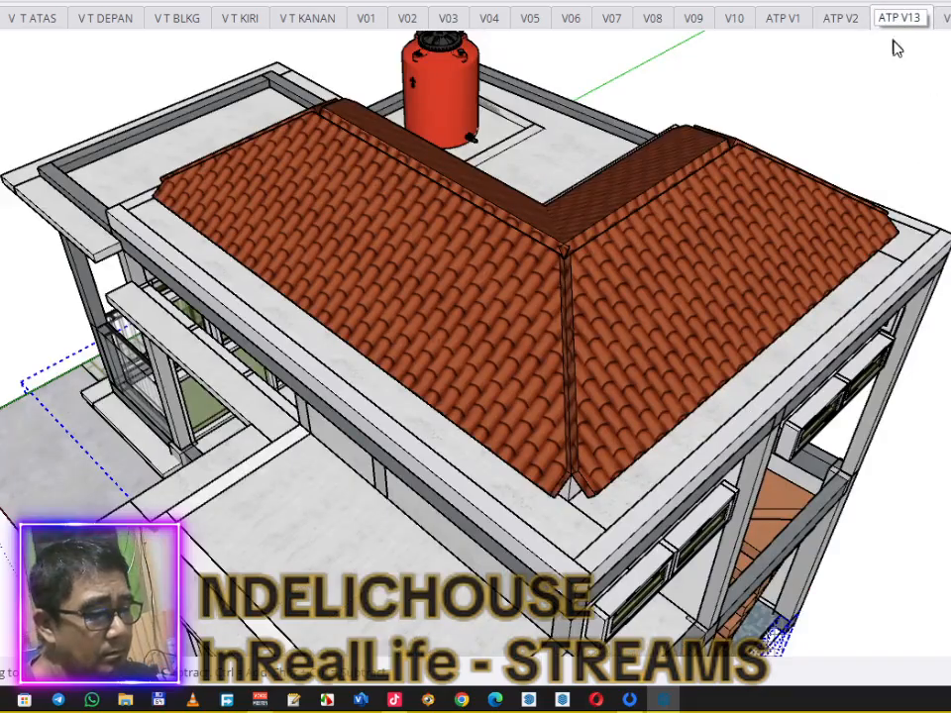
key(BackSpace)
key(Return)
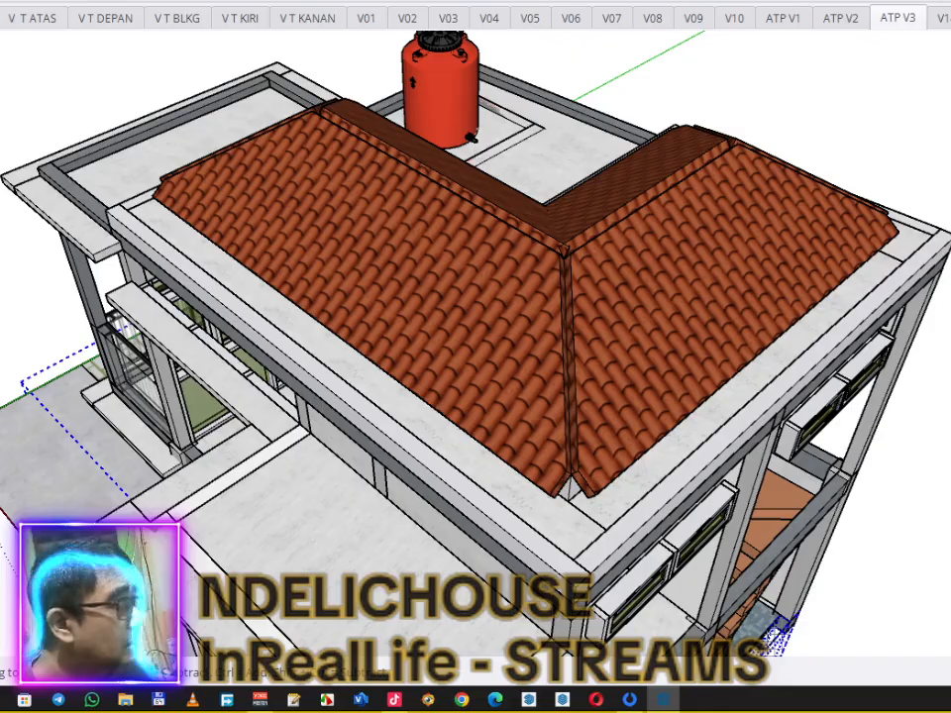
Step: Rename the V14 scene as ATP V4 and the V15 scene as ATP V5
scroll(898, 18, down, 2)
click(887, 19)
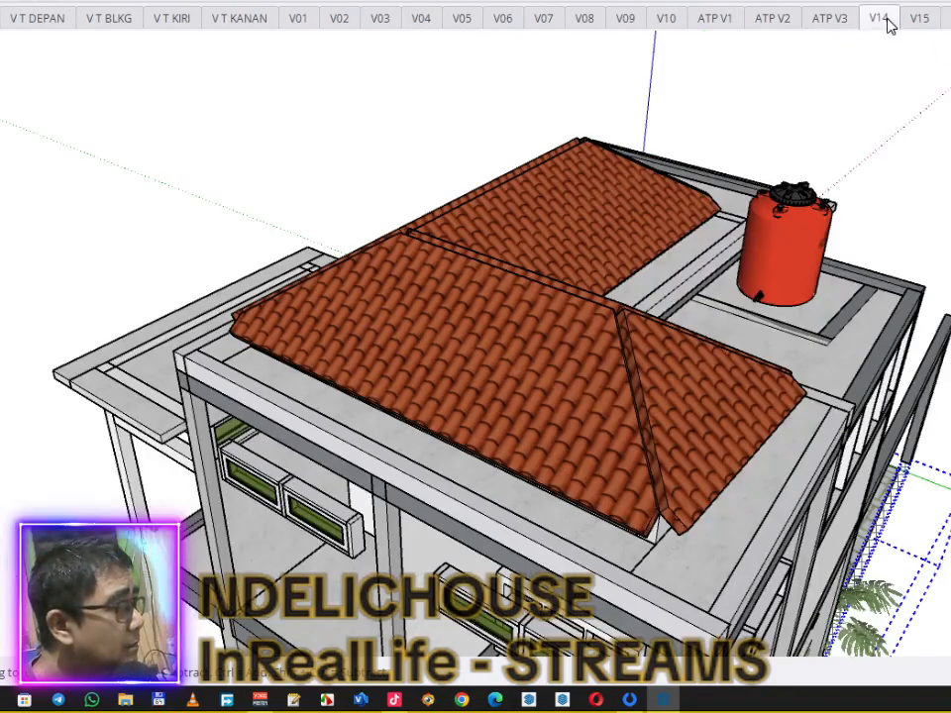
right_click(888, 19)
click(943, 128)
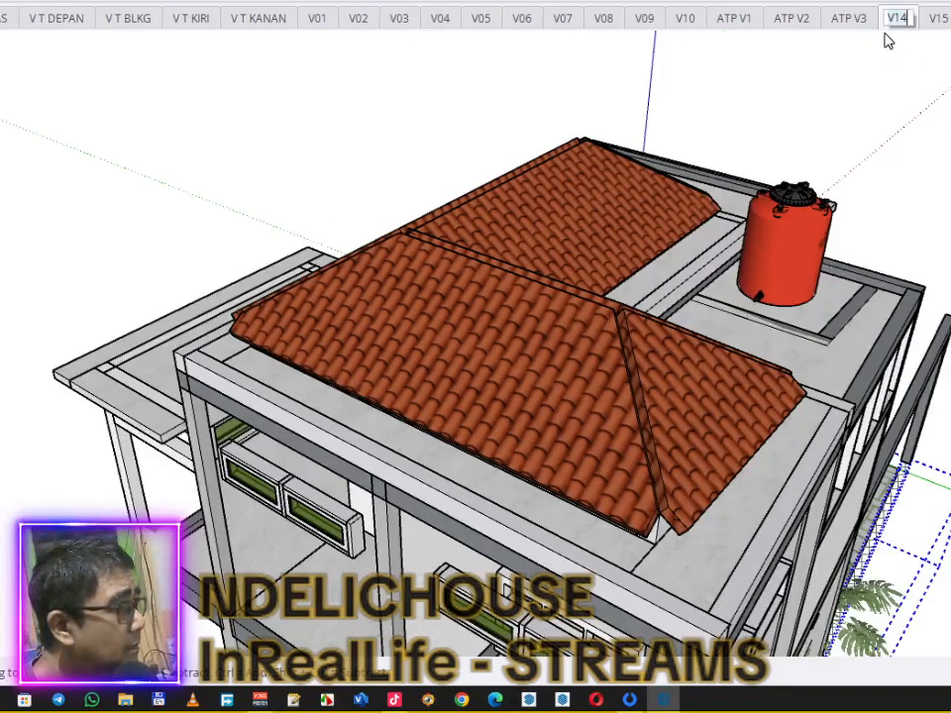
text(ATP)
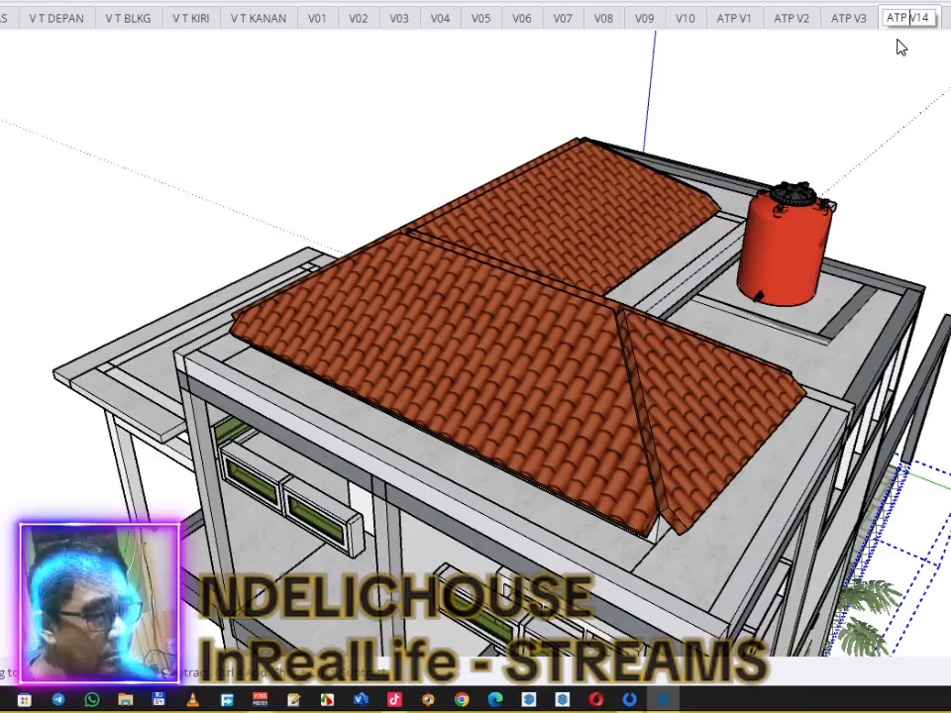
key(Return)
key(Delete)
key(Return)
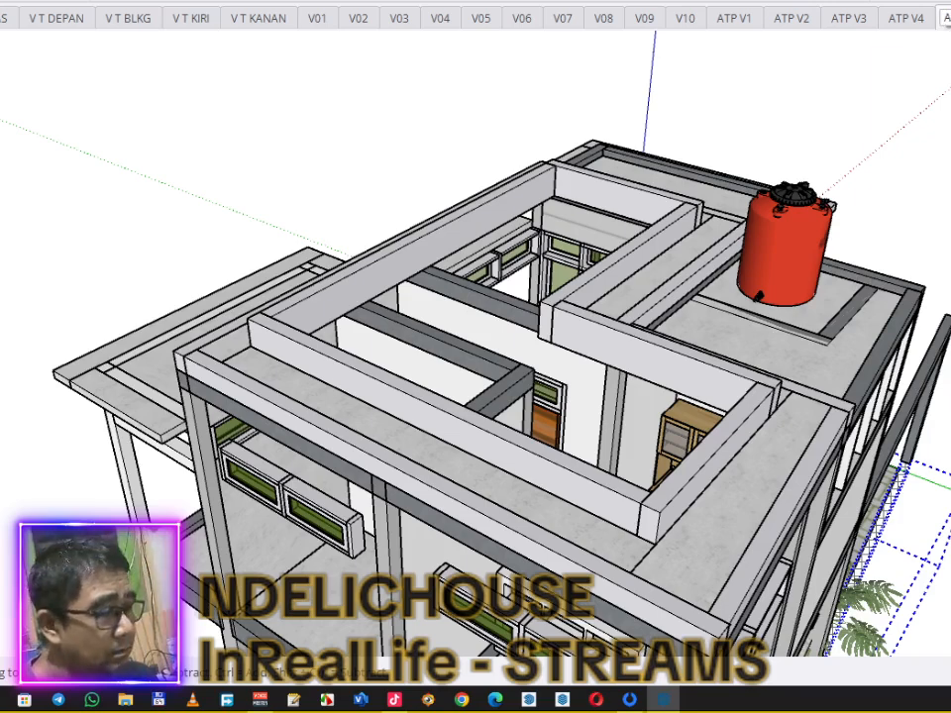
click(948, 18)
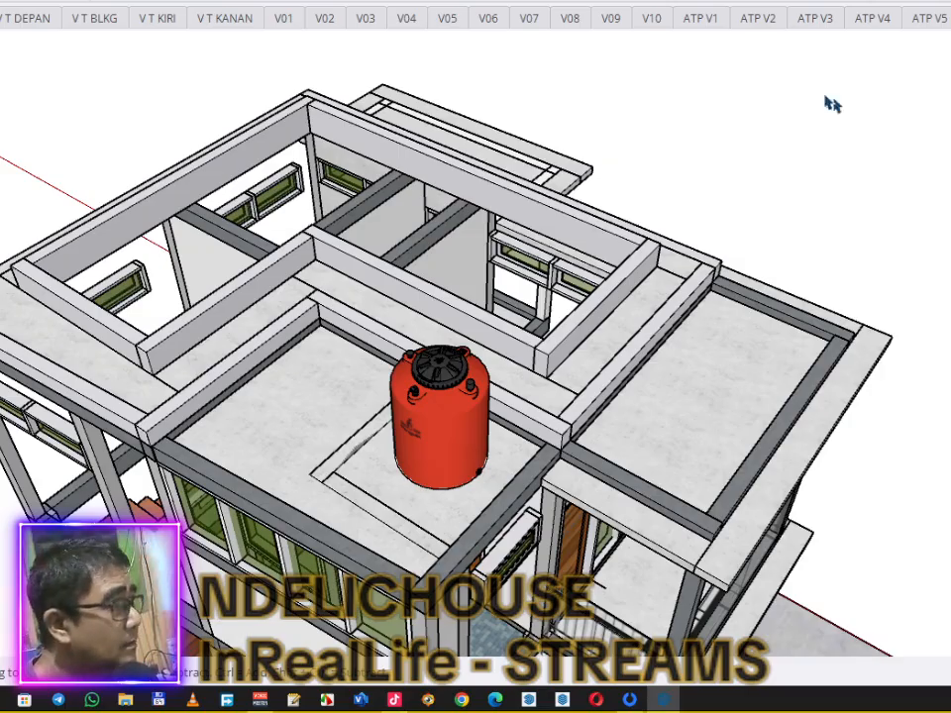
Step: Review the perspective scenes from V10 back to V03 to tell exterior and interior views apart, and return to V10
click(652, 19)
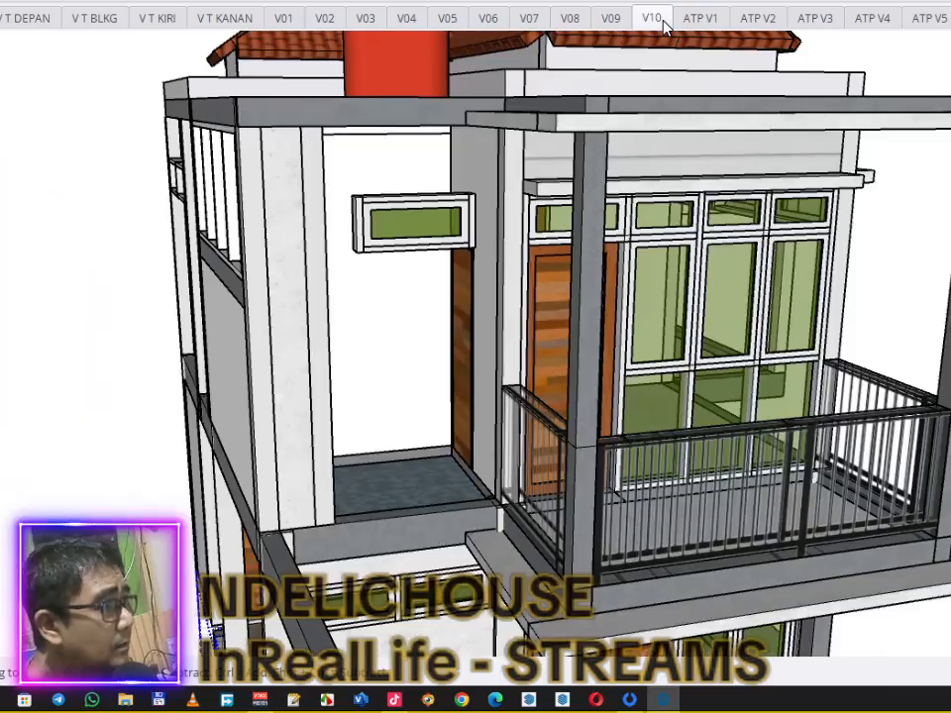
click(611, 22)
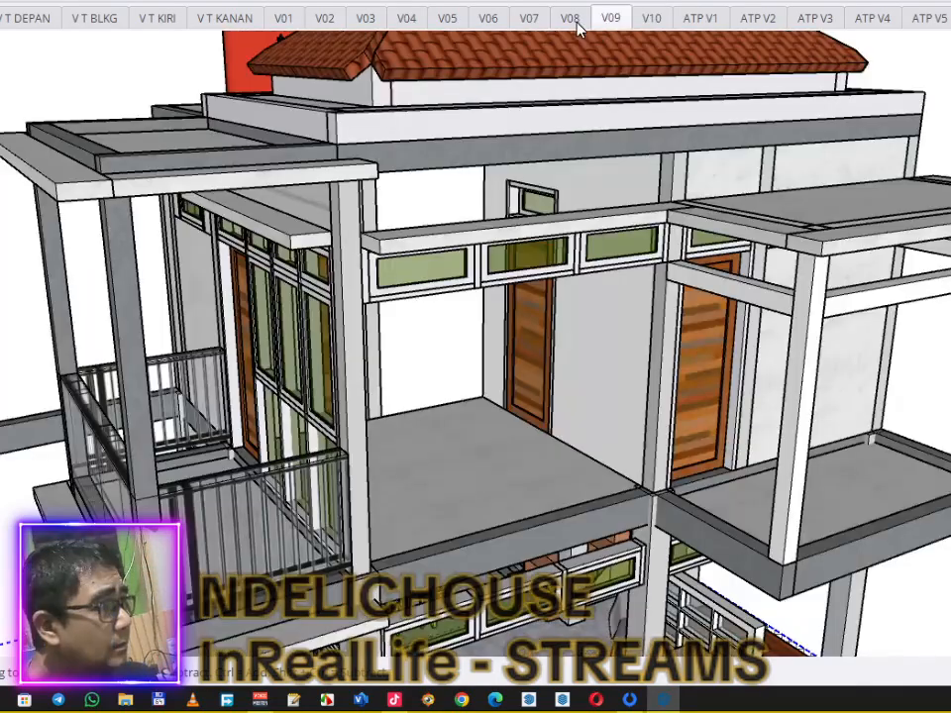
click(575, 22)
click(531, 20)
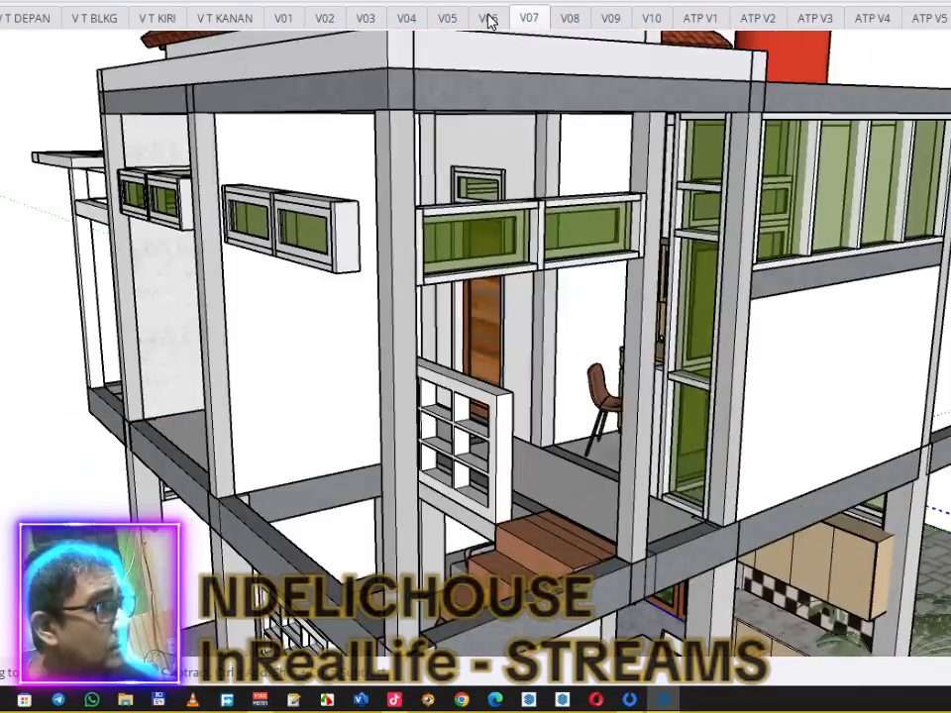
click(488, 20)
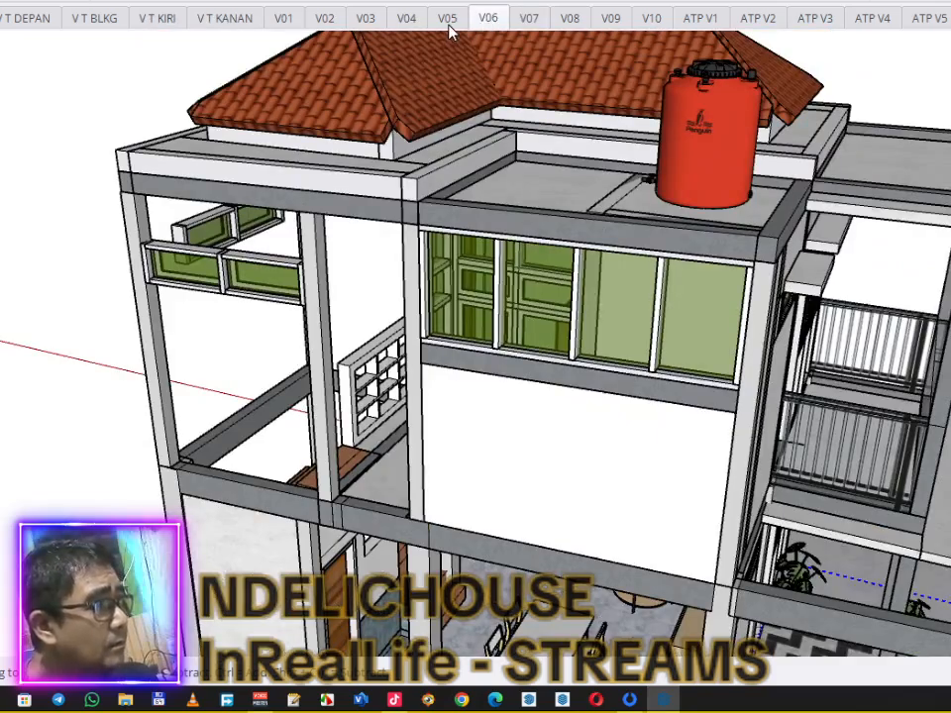
click(448, 22)
click(408, 22)
click(364, 22)
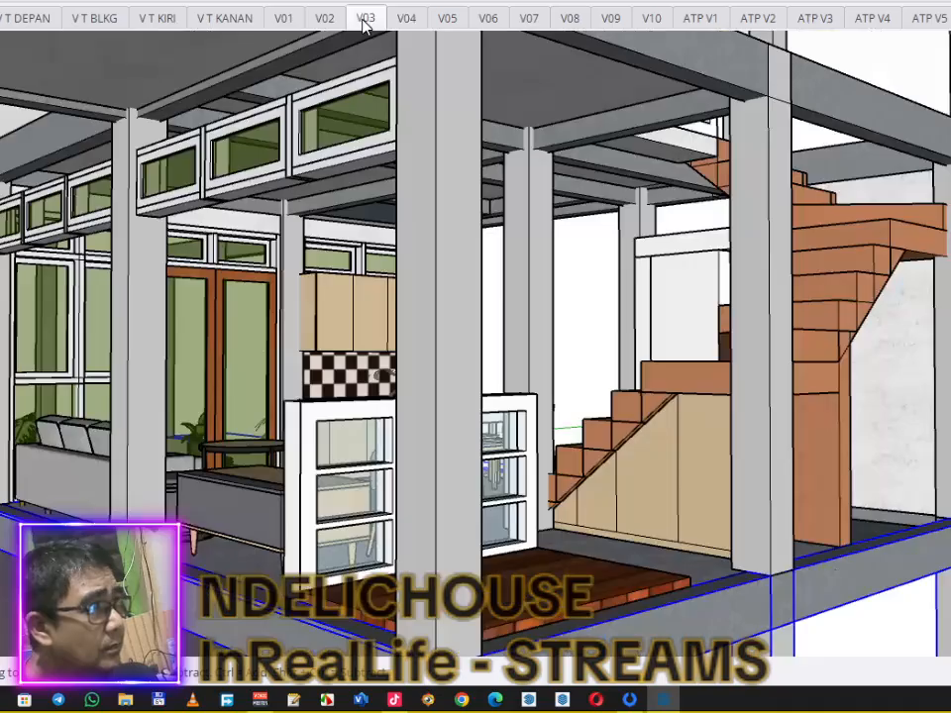
click(651, 20)
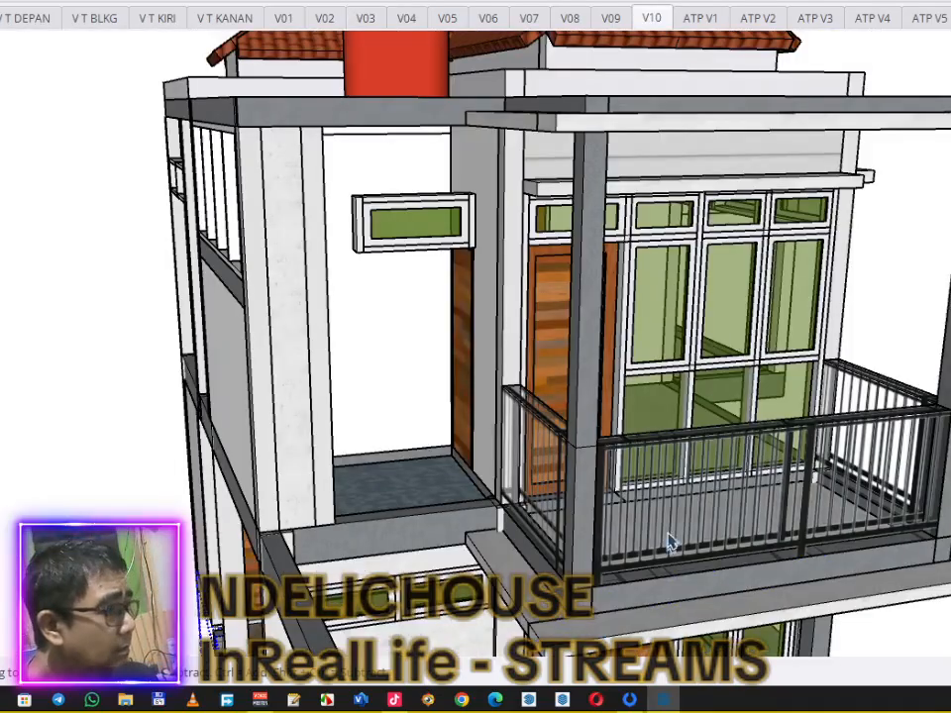
Step: In Total Commander, open the interior perspective PDF "3 PERSPEKTIF 2 INTERIOR" and examine the naming and view of its first pages
click(158, 700)
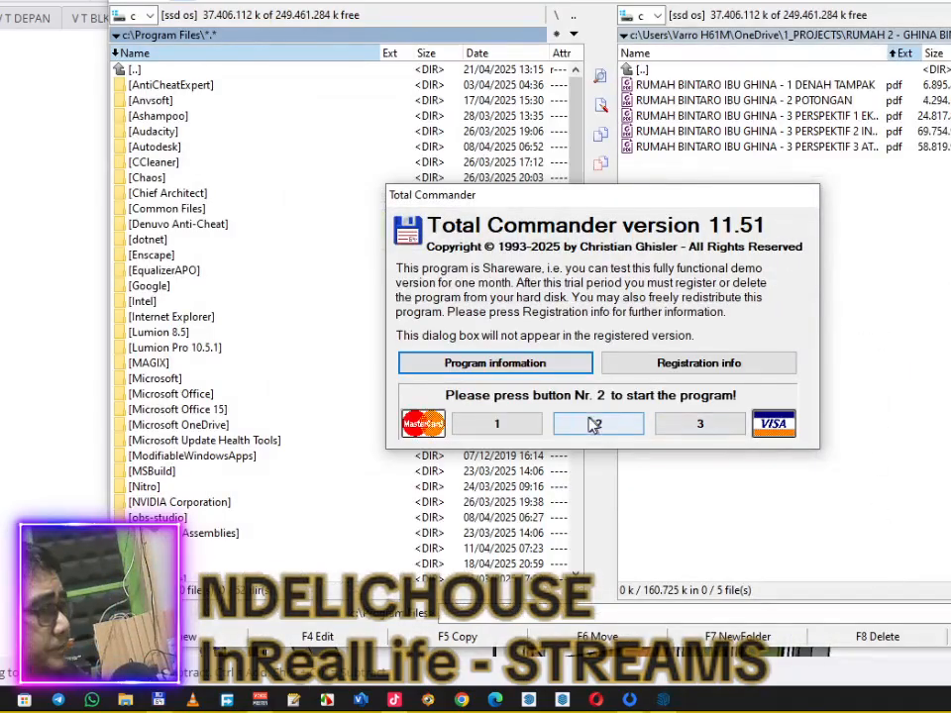
click(598, 424)
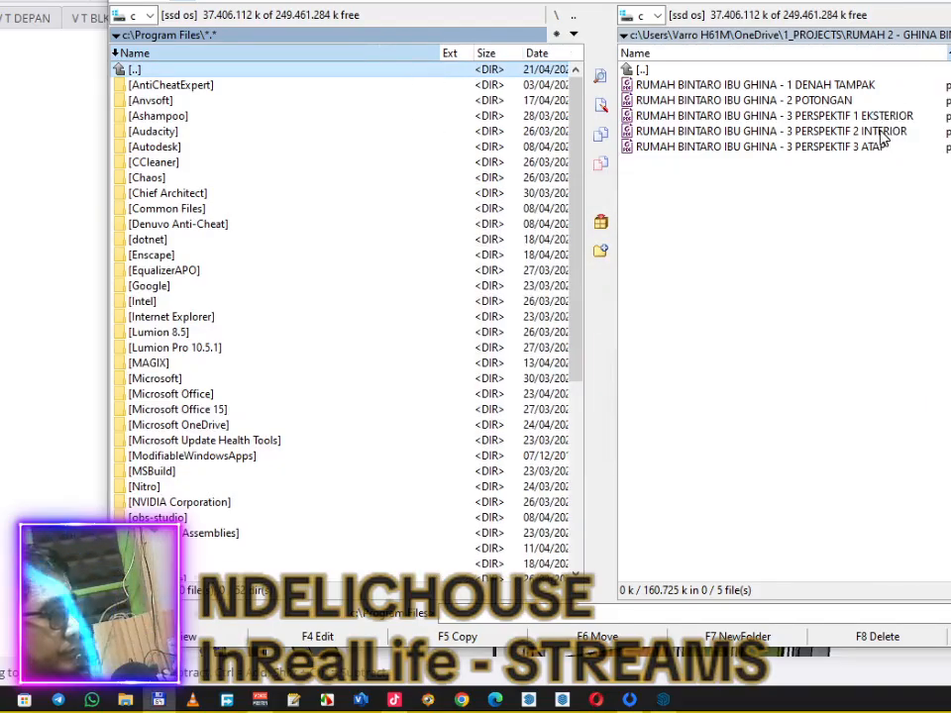
click(880, 133)
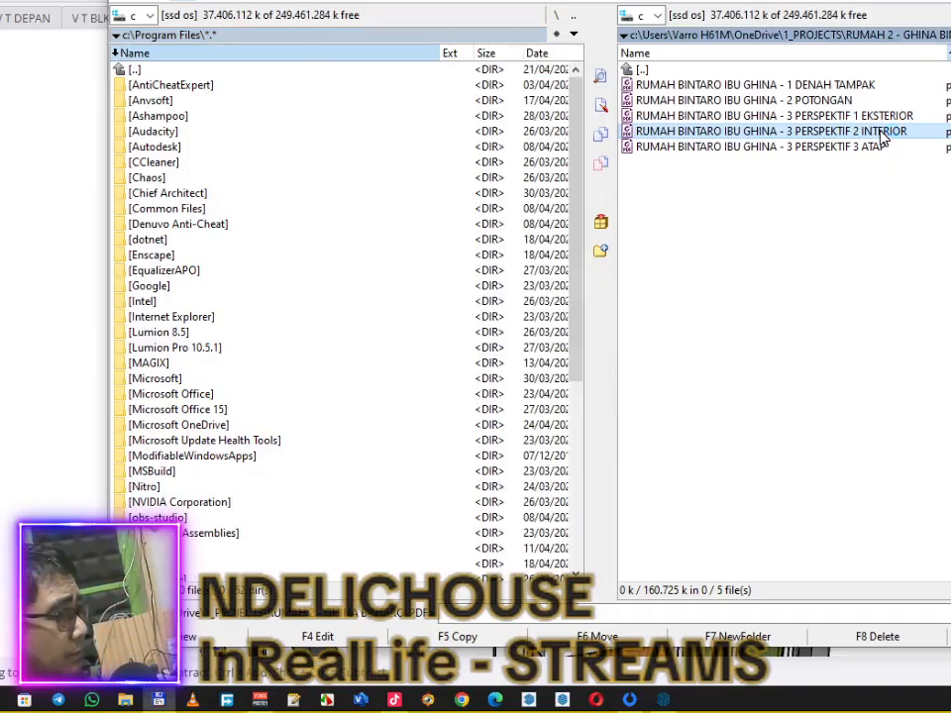
double_click(878, 132)
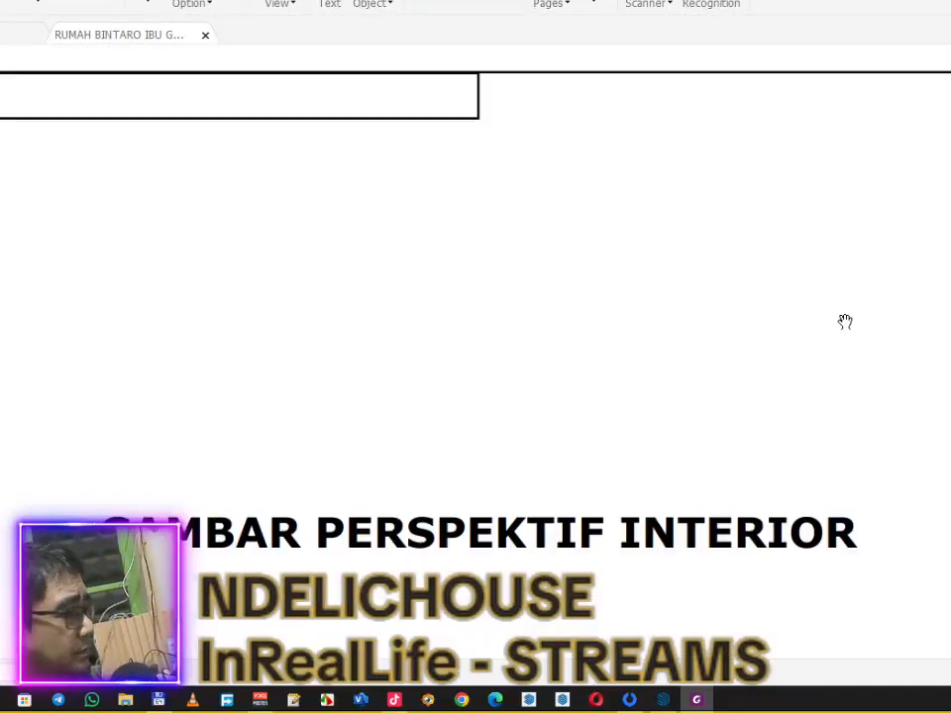
scroll(845, 322, down, 10)
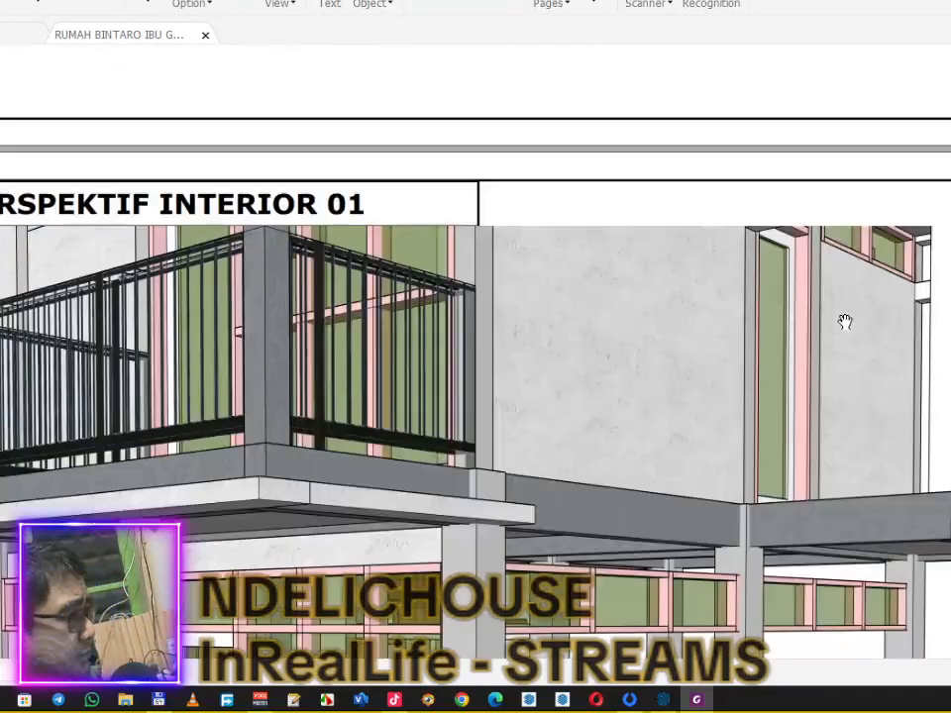
scroll(845, 322, down, 8)
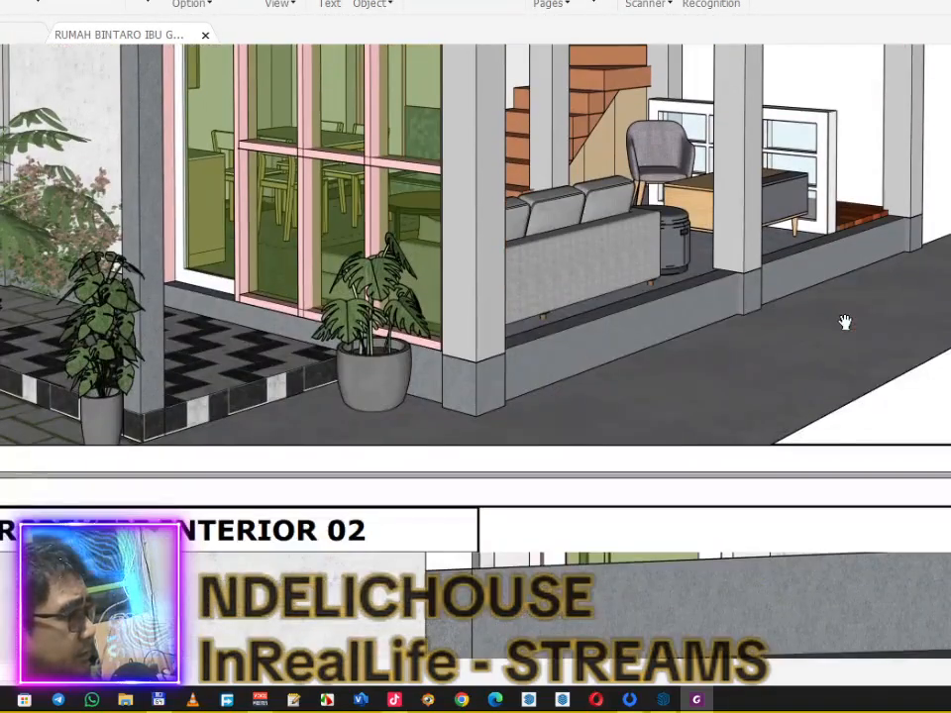
scroll(846, 322, up, 5)
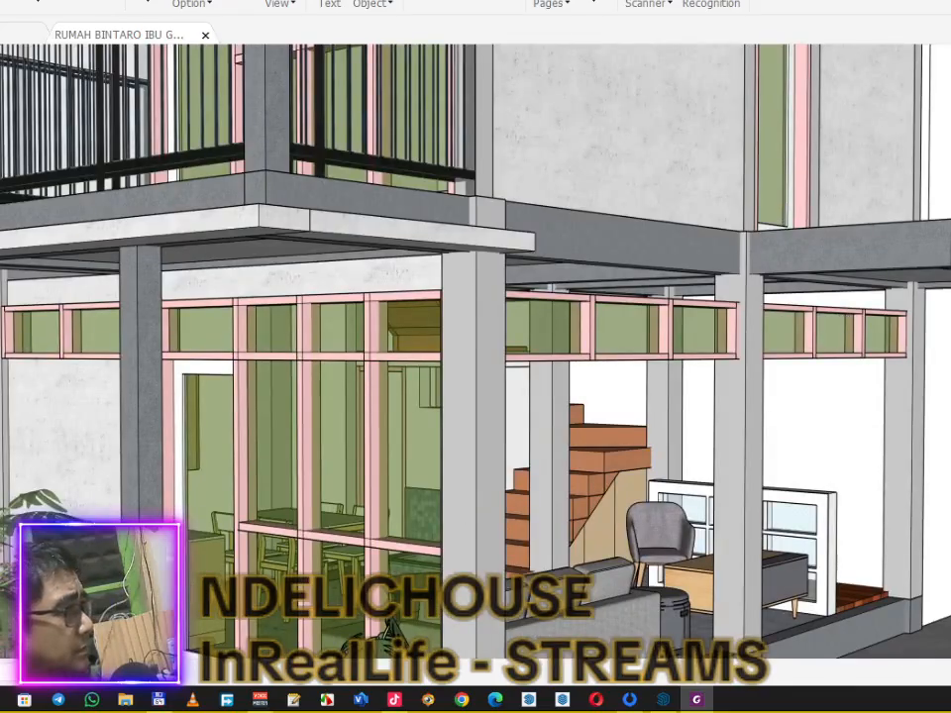
Step: Leave the interior PDF for the Total Commander file list and open the exterior perspective PDF "3 PERSPEKTIF 1 EKSTERIOR"
key(alt+Tab)
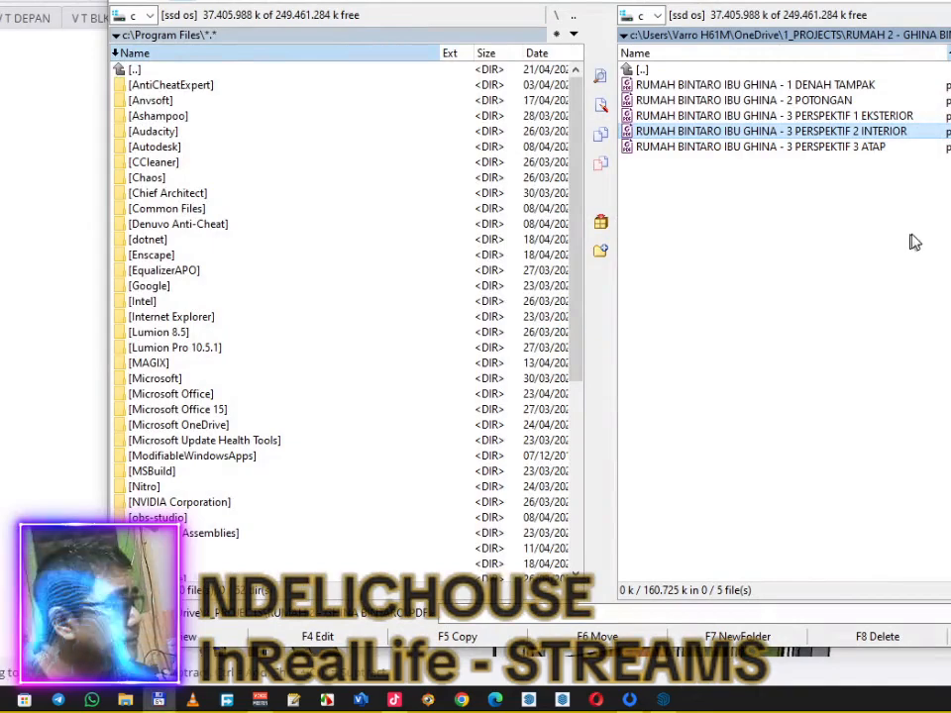
double_click(931, 116)
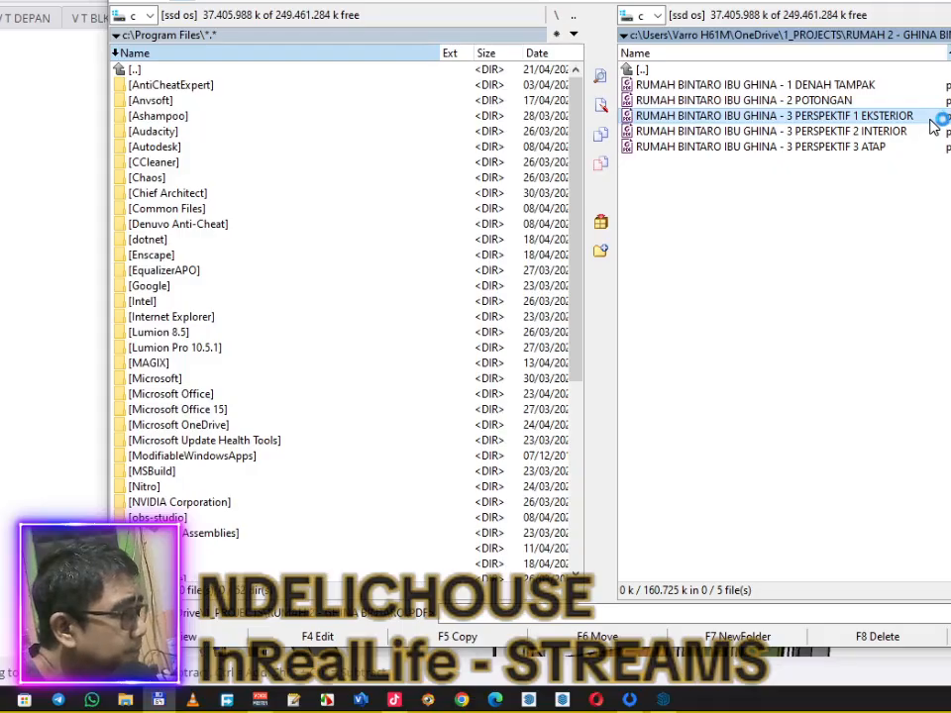
Step: Open the 3 PERSPEKTIF 1 EKSTERIOR PDF, look through its exterior perspective pages and close it
double_click(932, 119)
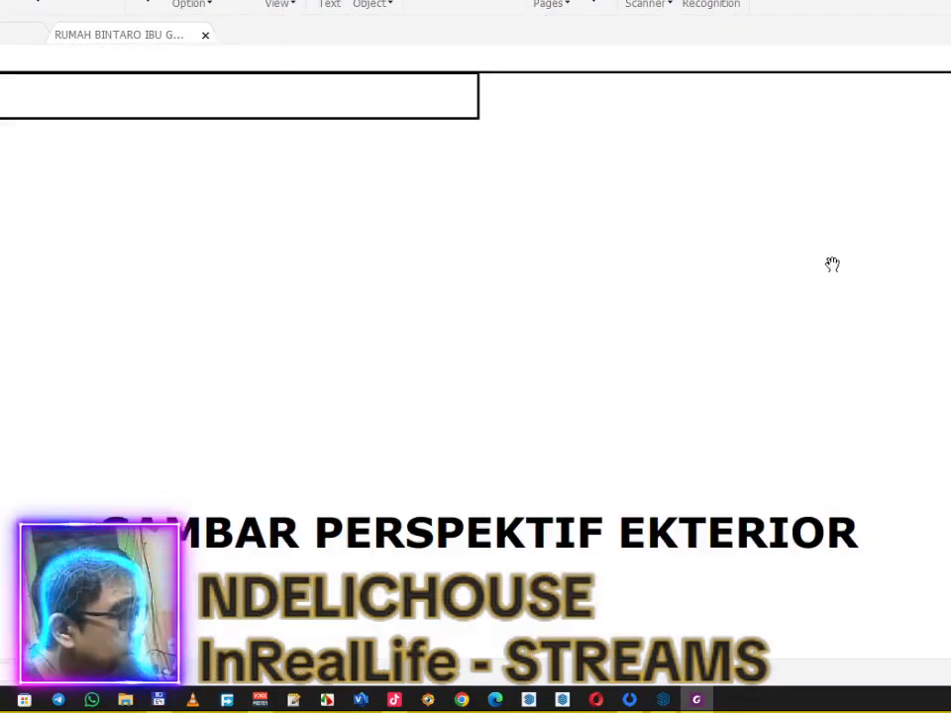
scroll(833, 265, down, 10)
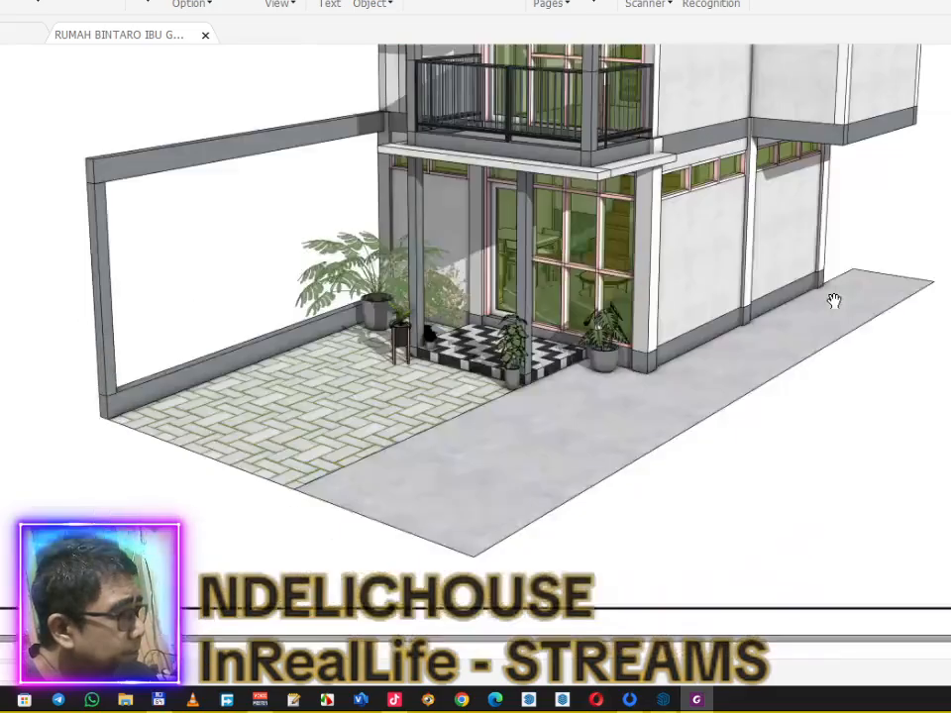
scroll(834, 300, down, 15)
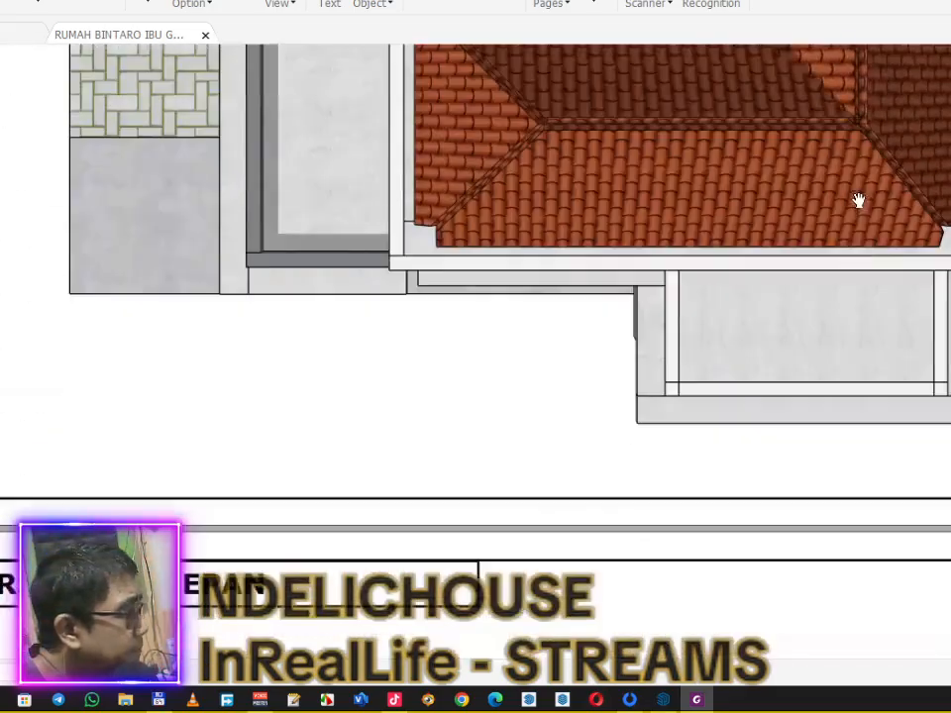
scroll(859, 201, down, 3)
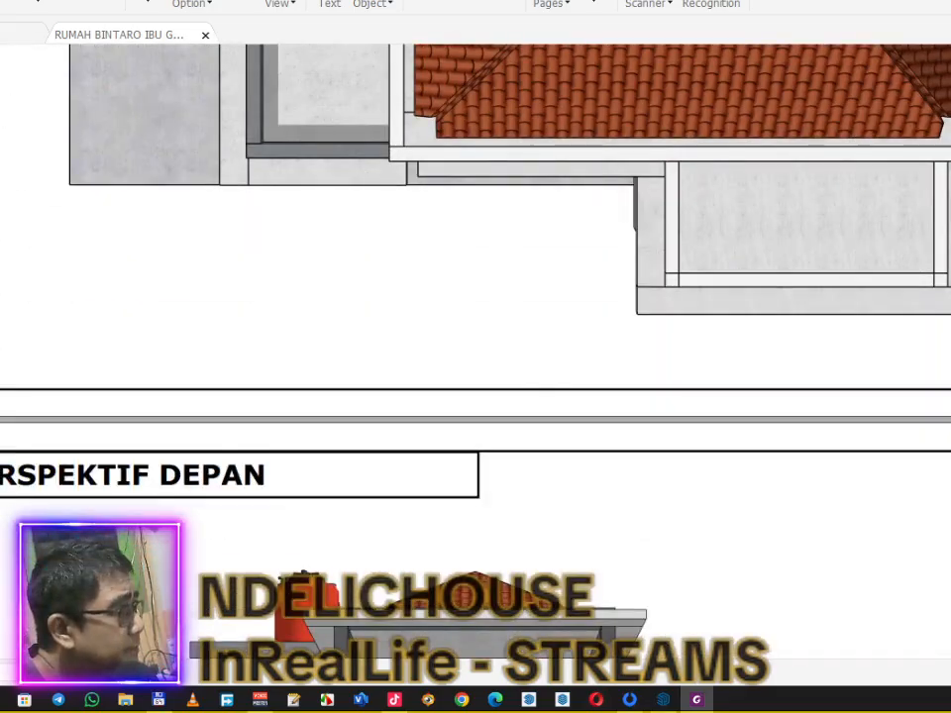
click(949, 2)
Step: Open the 2 POTONGAN PDF and examine sections 1-1 and 2-2 from roof to foundations
click(842, 101)
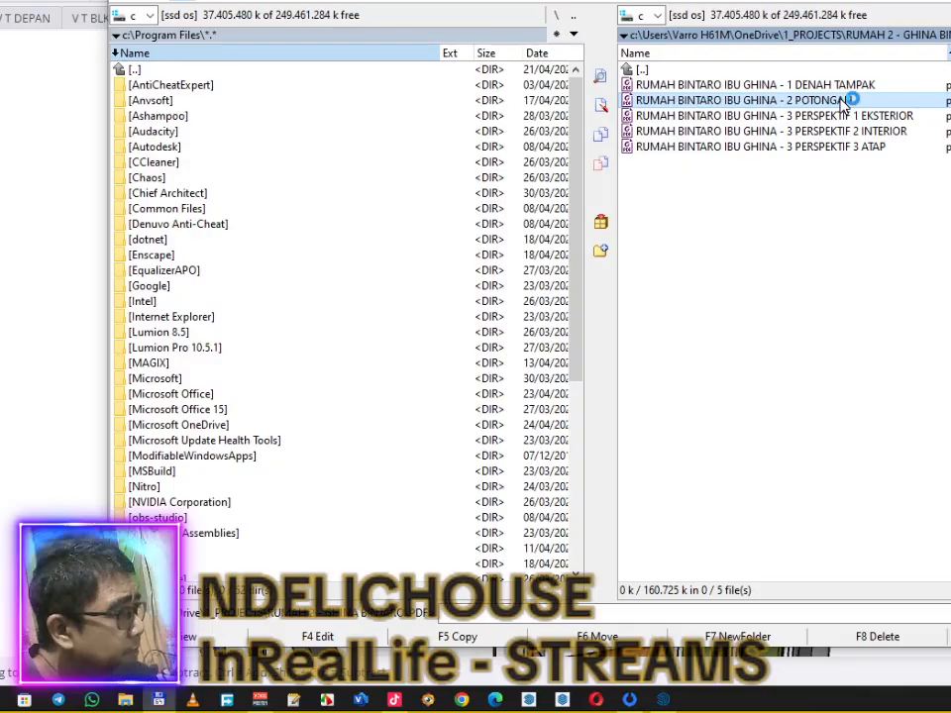
double_click(843, 101)
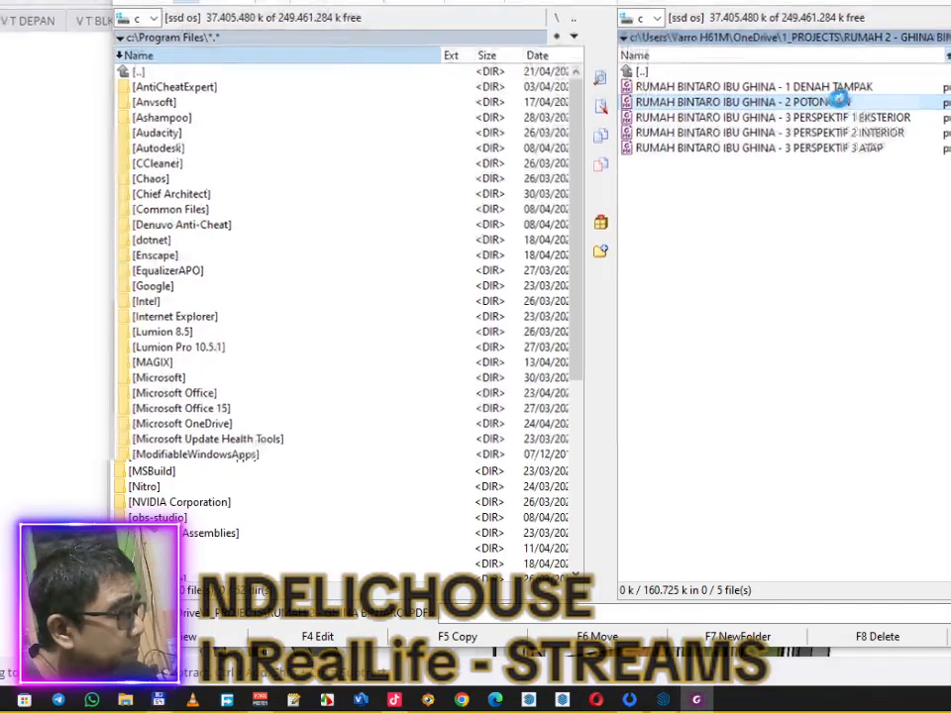
scroll(871, 284, down, 10)
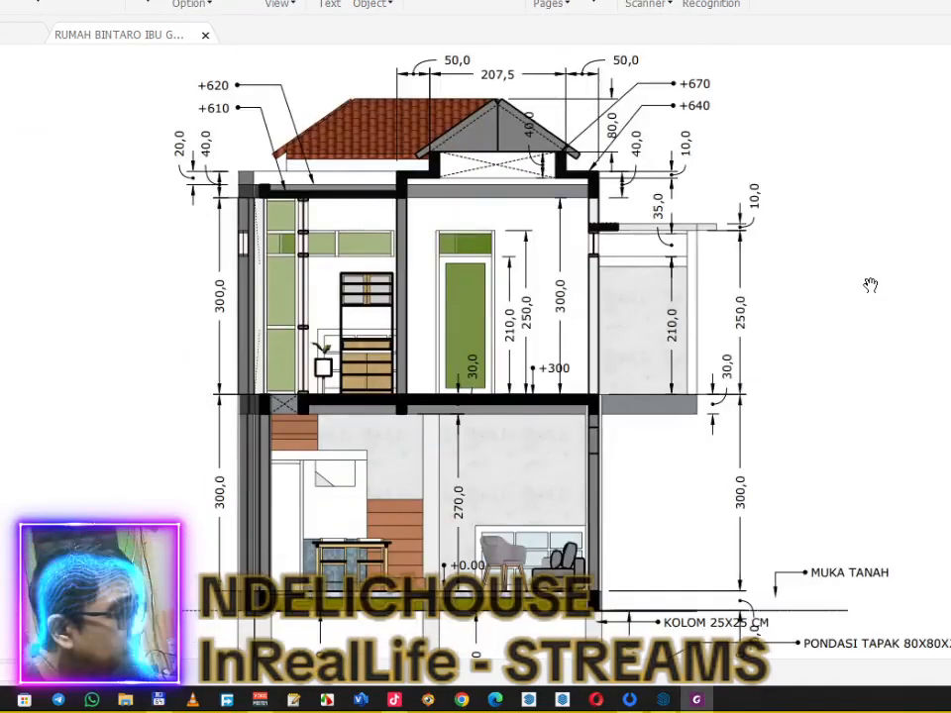
scroll(871, 286, down, 12)
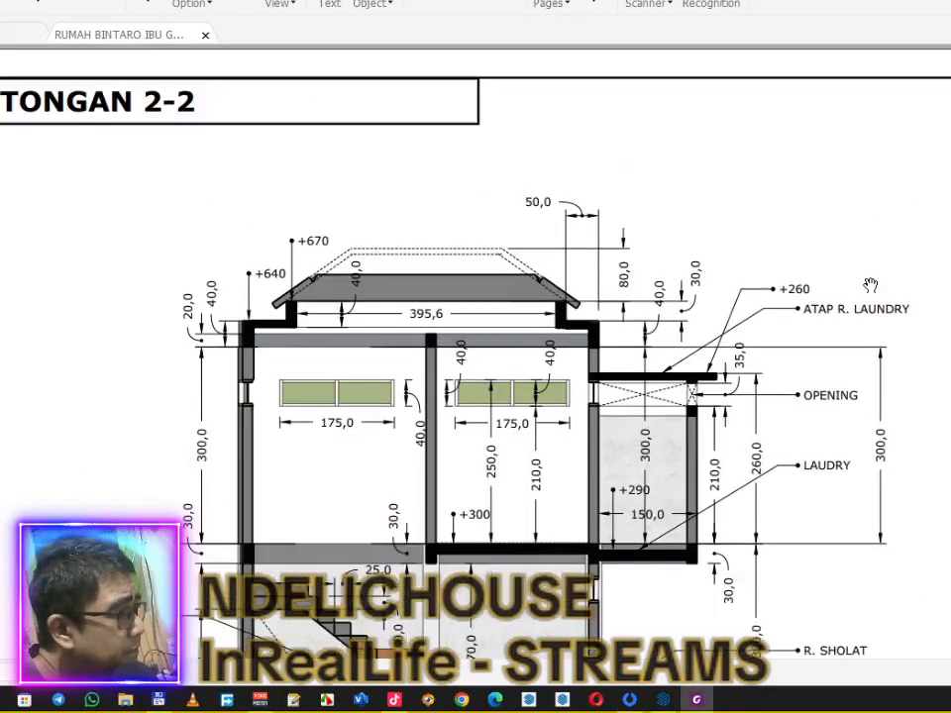
scroll(871, 285, down, 3)
scroll(871, 285, down, 2)
scroll(871, 286, down, 5)
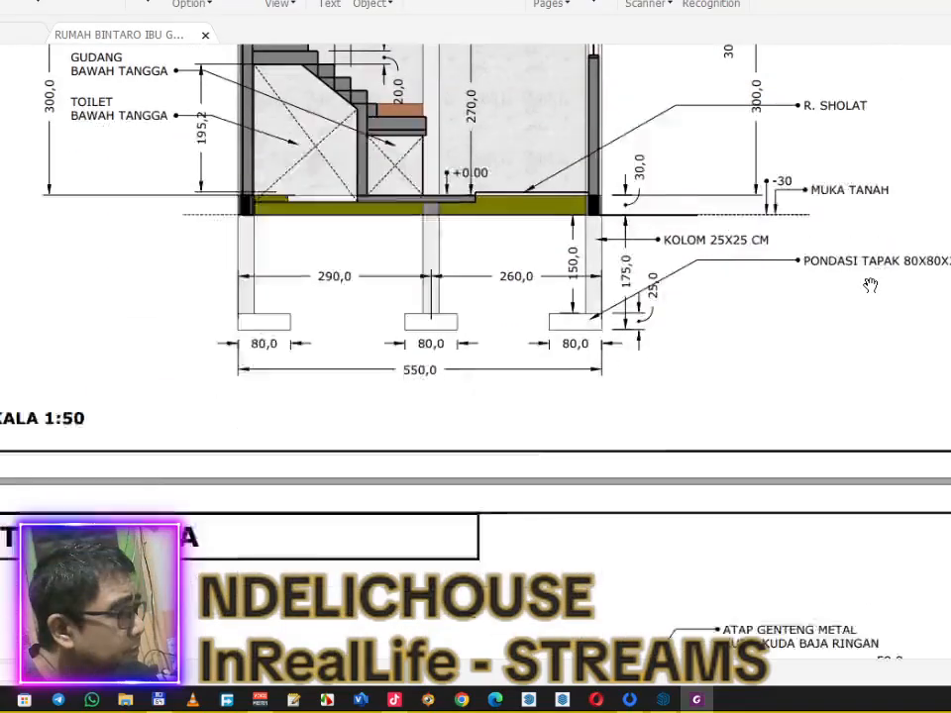
Step: Examine the longitudinal sections A-A and B-B, including their levels, room labels and footing dimensions
scroll(871, 285, down, 11)
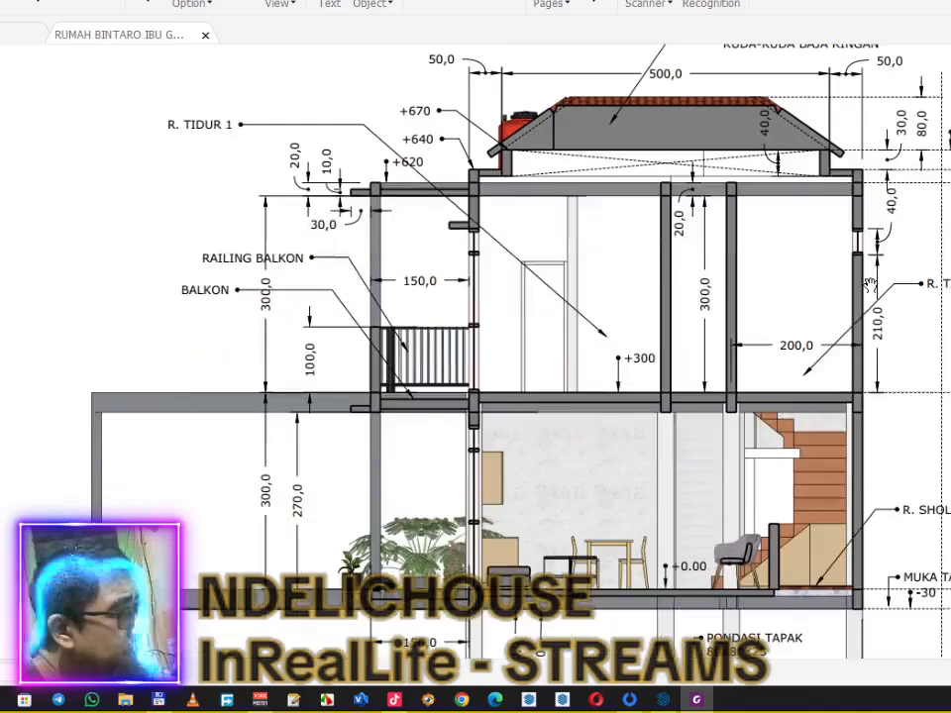
scroll(871, 286, down, 4)
scroll(871, 285, down, 2)
scroll(871, 285, down, 10)
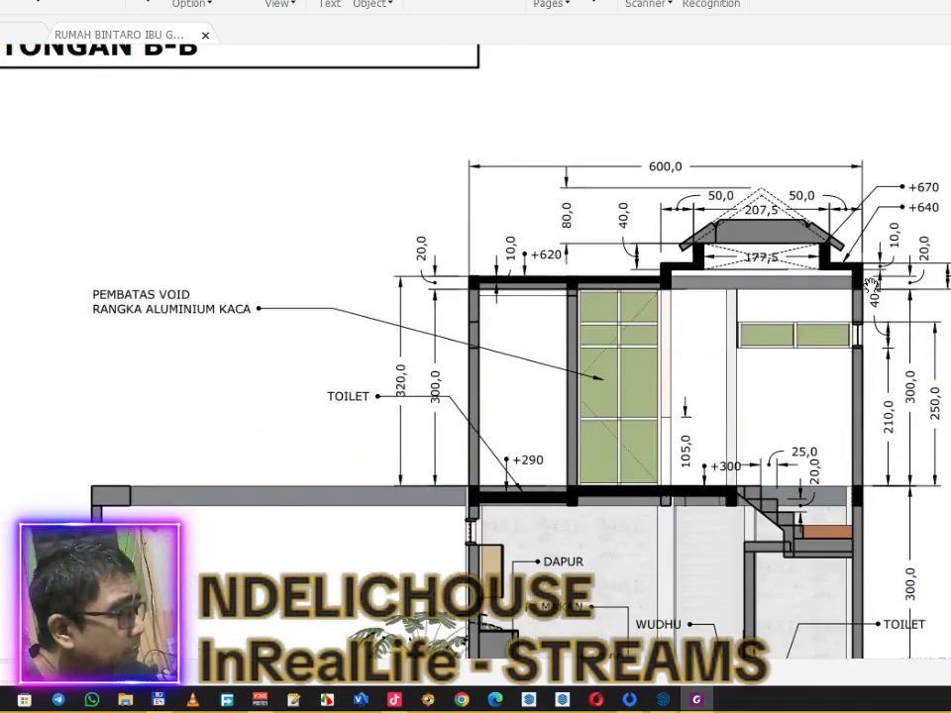
scroll(871, 286, down, 3)
scroll(870, 286, down, 3)
scroll(870, 286, up, 2)
scroll(871, 285, down, 2)
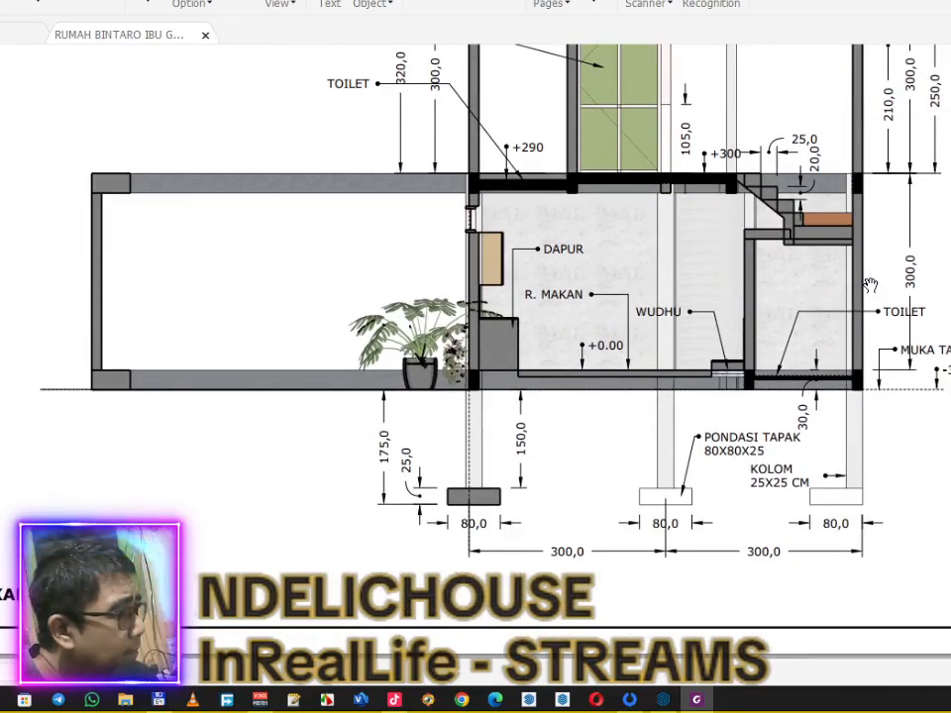
Step: Go back over the section drawings from B-B to 1-1 and return to the GAMBAR POTONGAN title page
scroll(870, 286, up, 20)
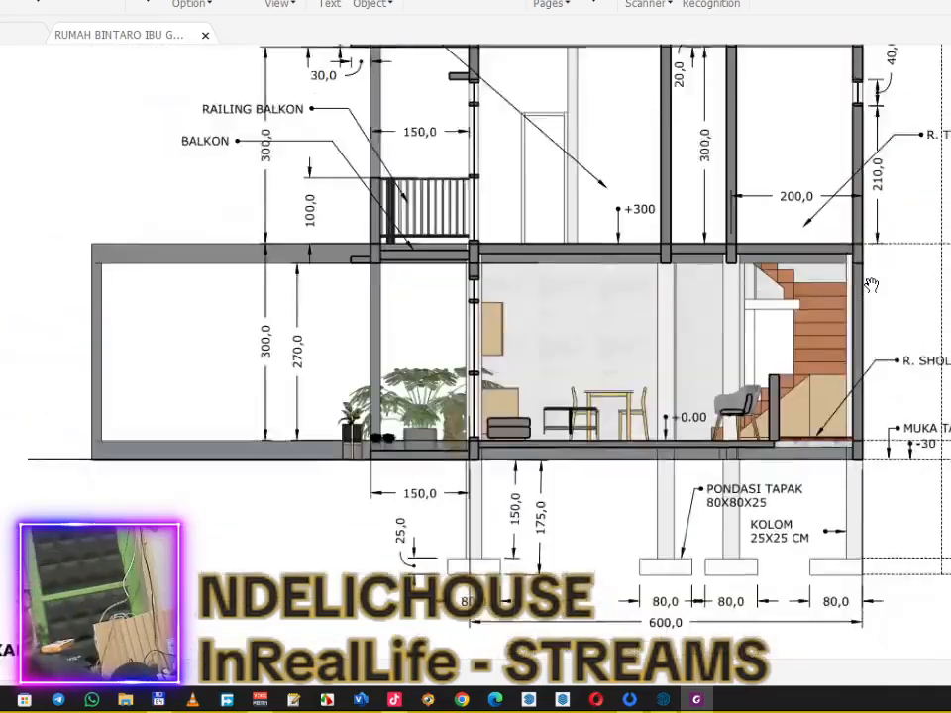
scroll(871, 285, up, 5)
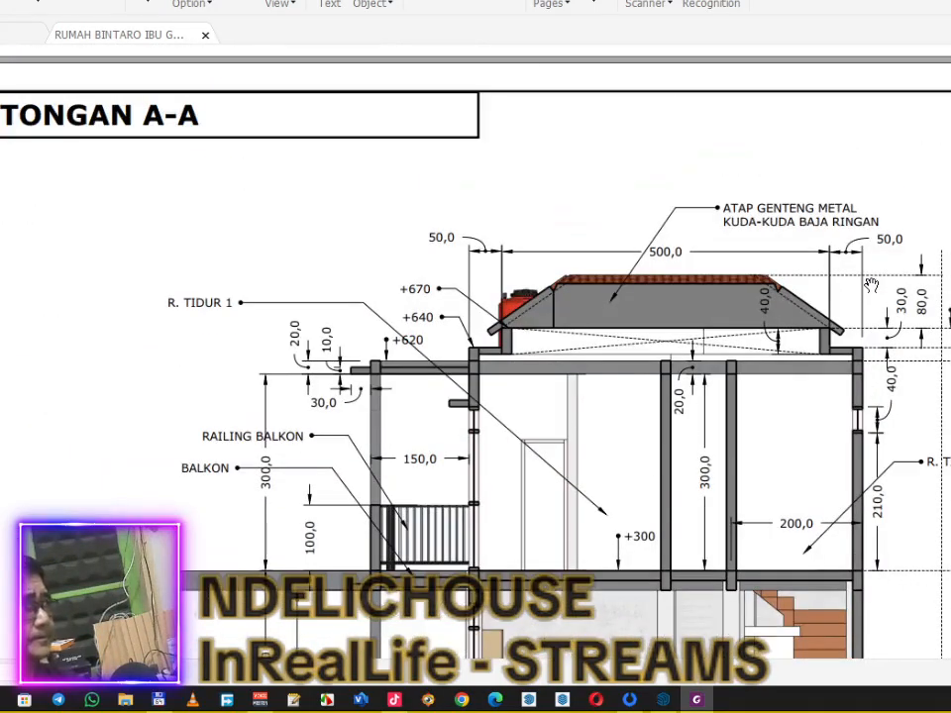
scroll(871, 285, up, 1)
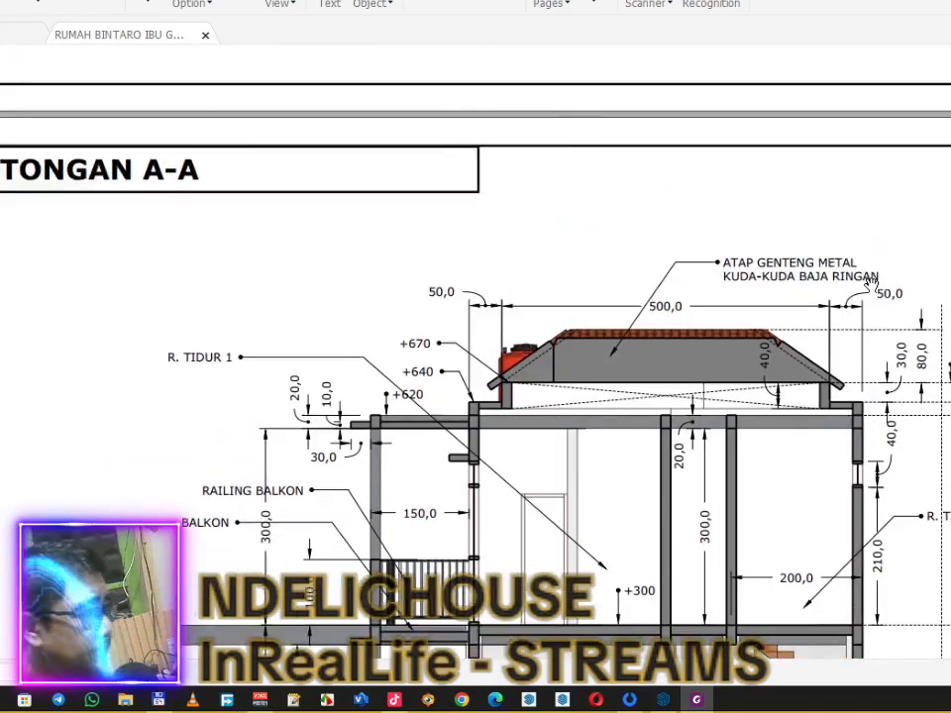
scroll(871, 285, down, 20)
scroll(871, 285, up, 4)
scroll(871, 286, up, 4)
scroll(871, 286, down, 20)
scroll(871, 286, up, 3)
scroll(871, 286, up, 2)
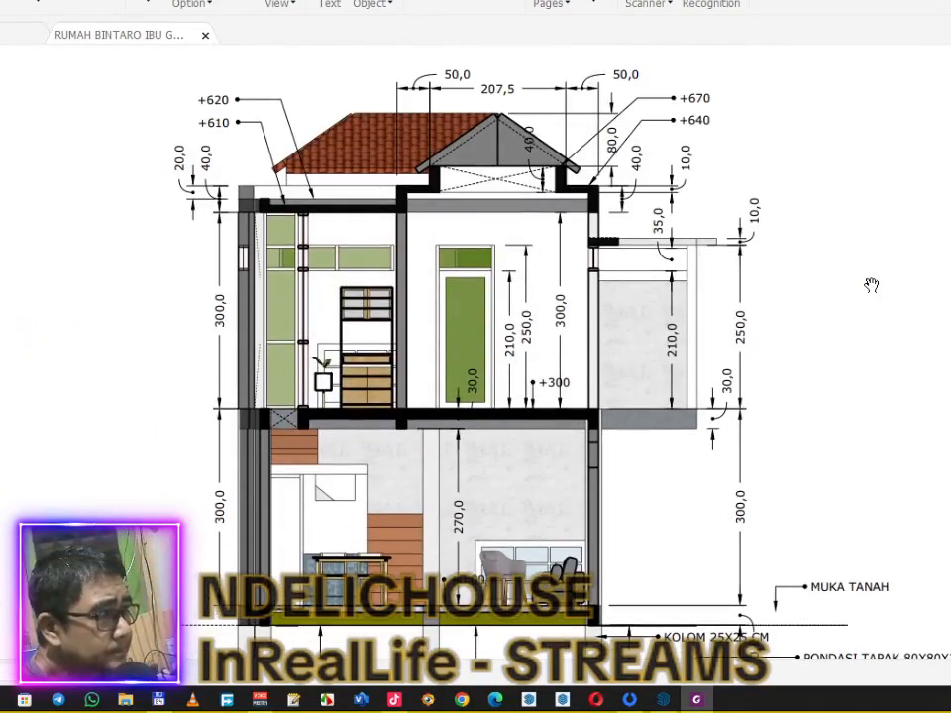
scroll(871, 285, up, 15)
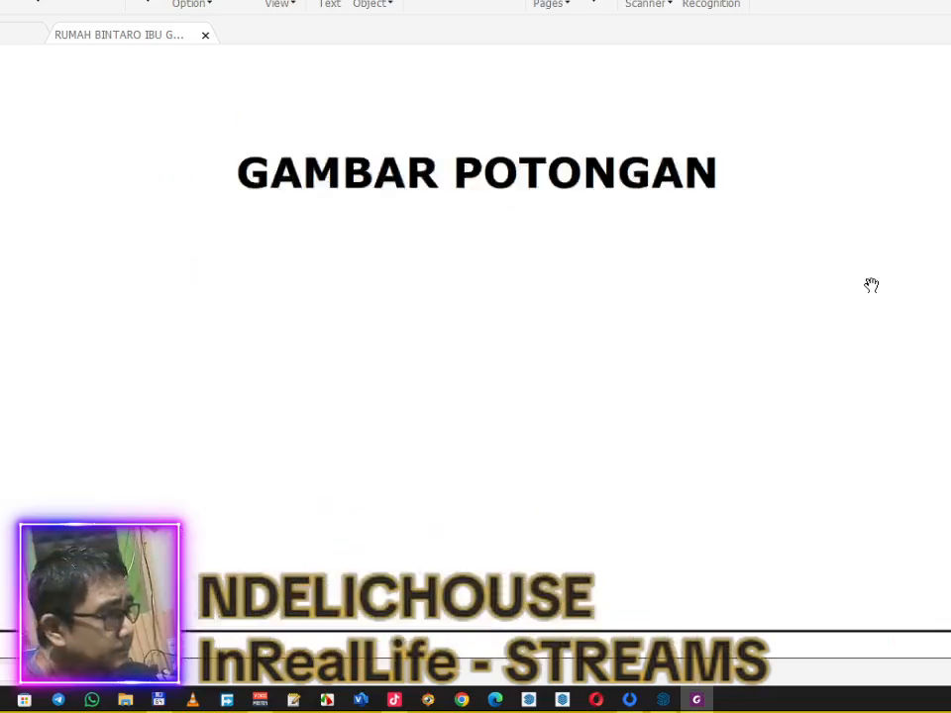
scroll(870, 285, up, 2)
Step: Study section 1-1's floor heights, roof levels and footing dimensions, finishing on the GAMBAR POTONGAN title page
scroll(877, 282, down, 15)
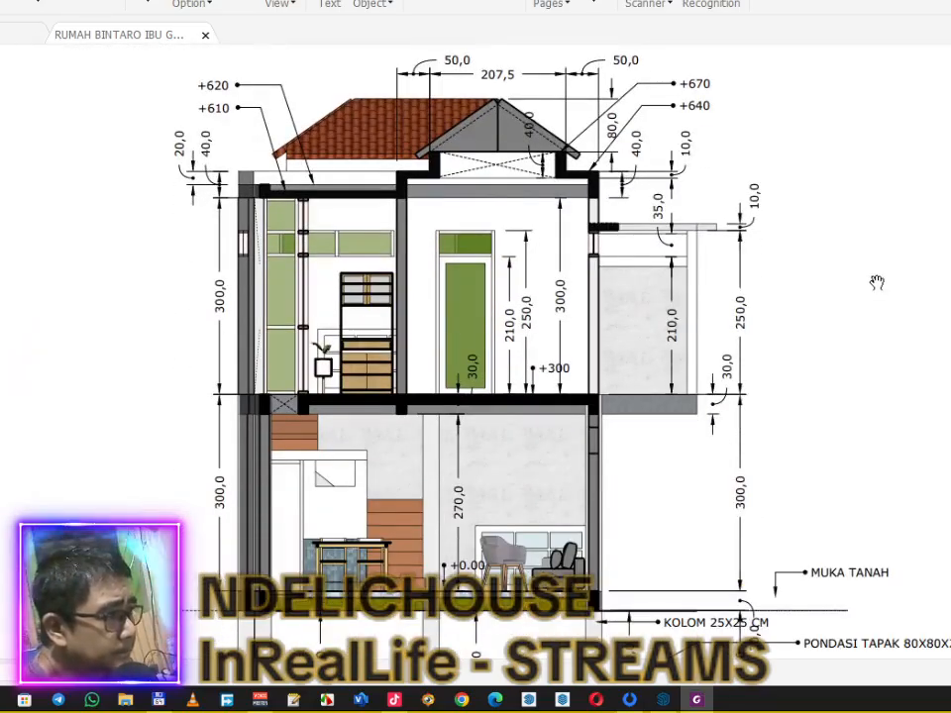
scroll(877, 282, down, 2)
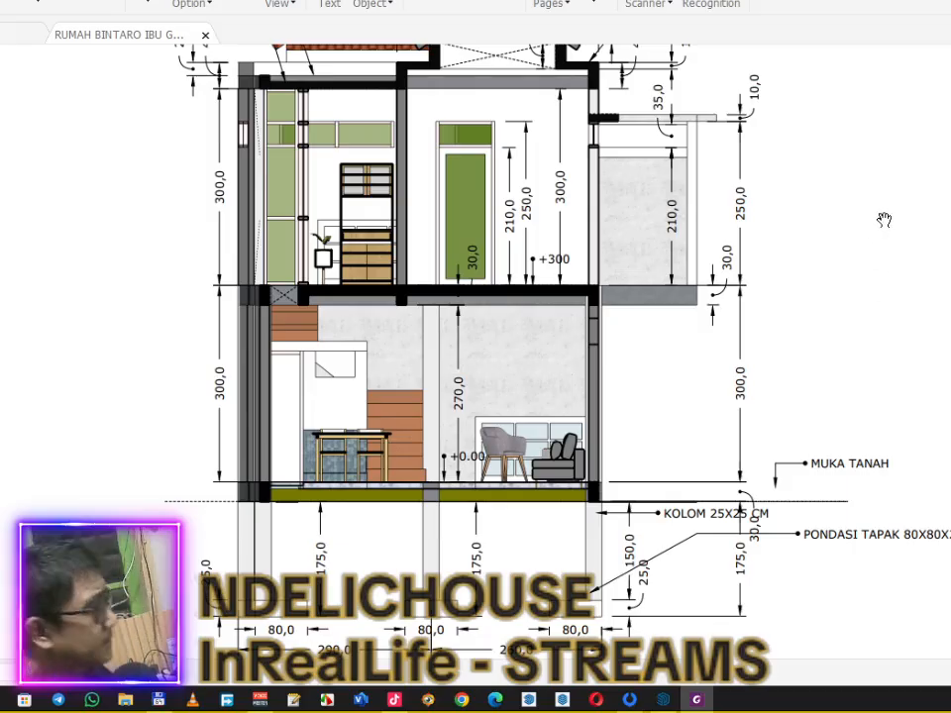
scroll(920, 314, down, 3)
scroll(920, 315, up, 20)
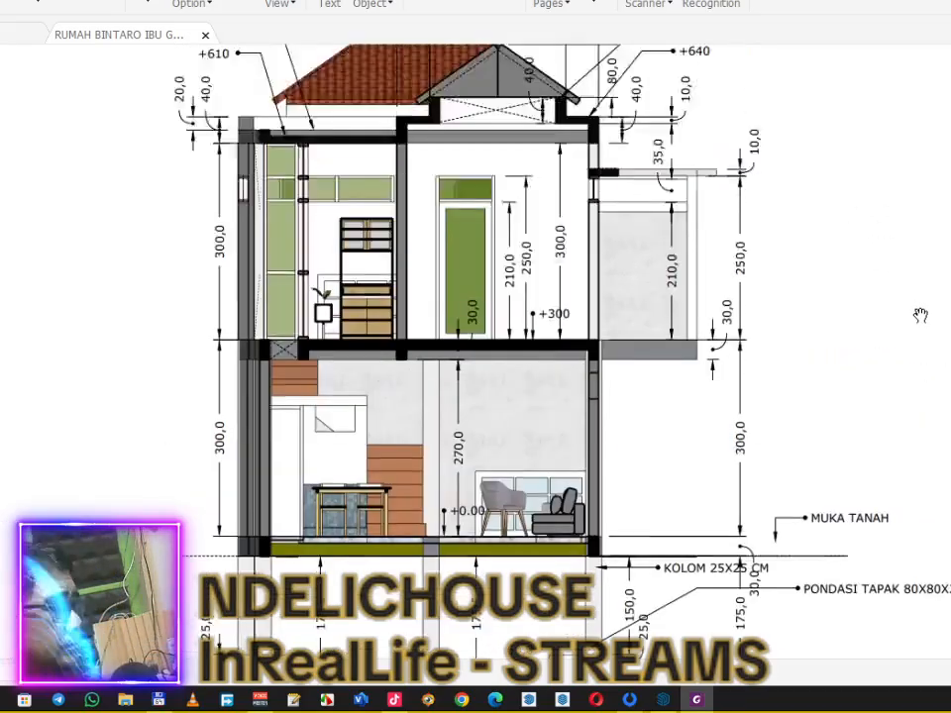
scroll(920, 316, up, 5)
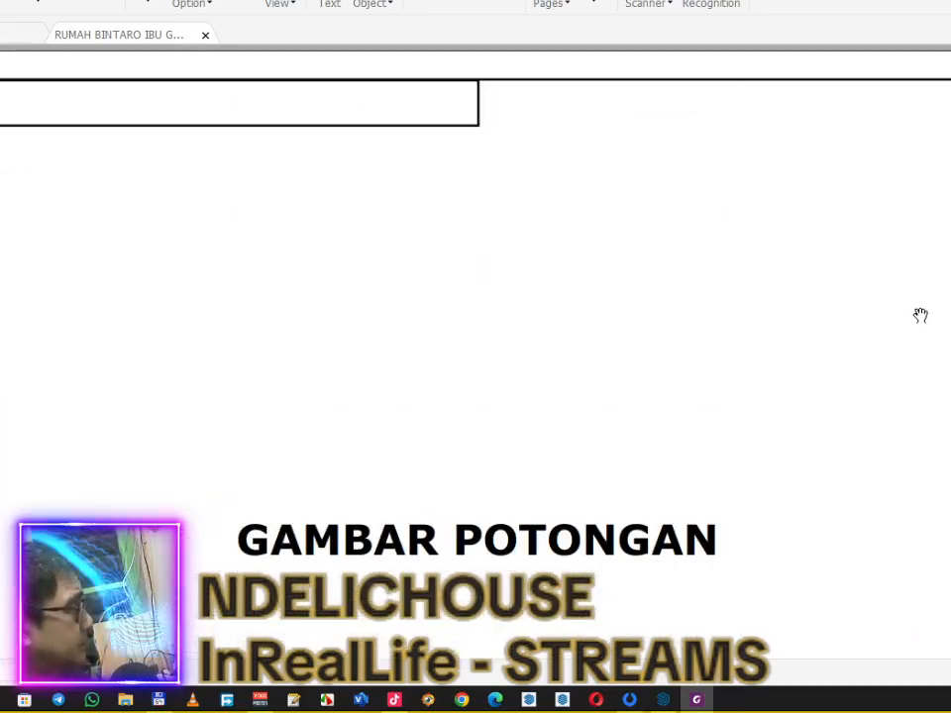
Step: Review sections 1-1, 2-2, A-A and B-B in order, checking the annotations and dimensions on each sheet
scroll(920, 316, down, 20)
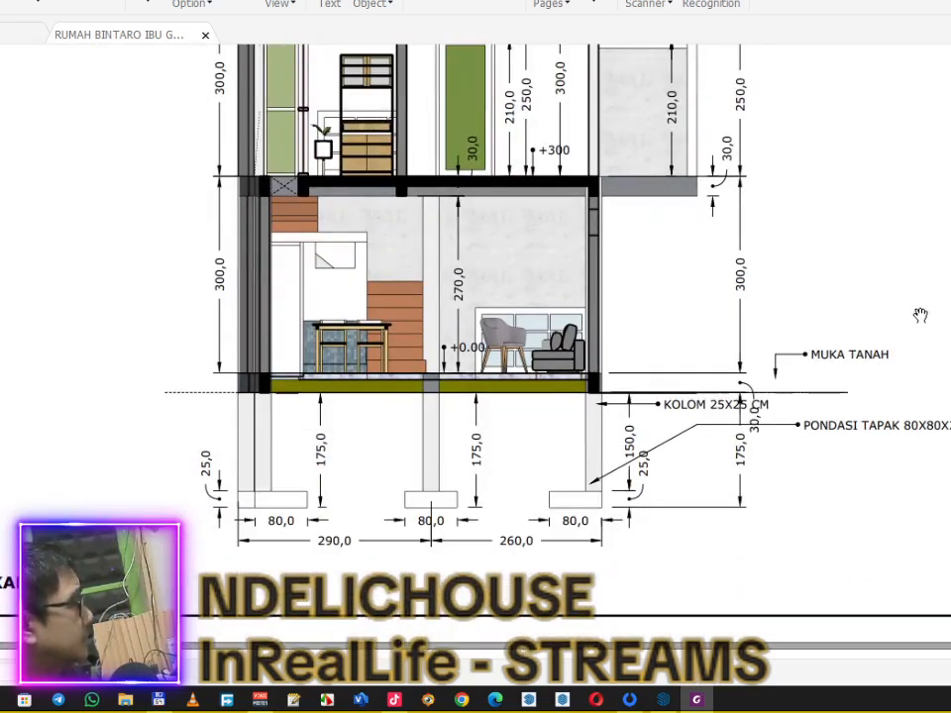
scroll(921, 315, down, 7)
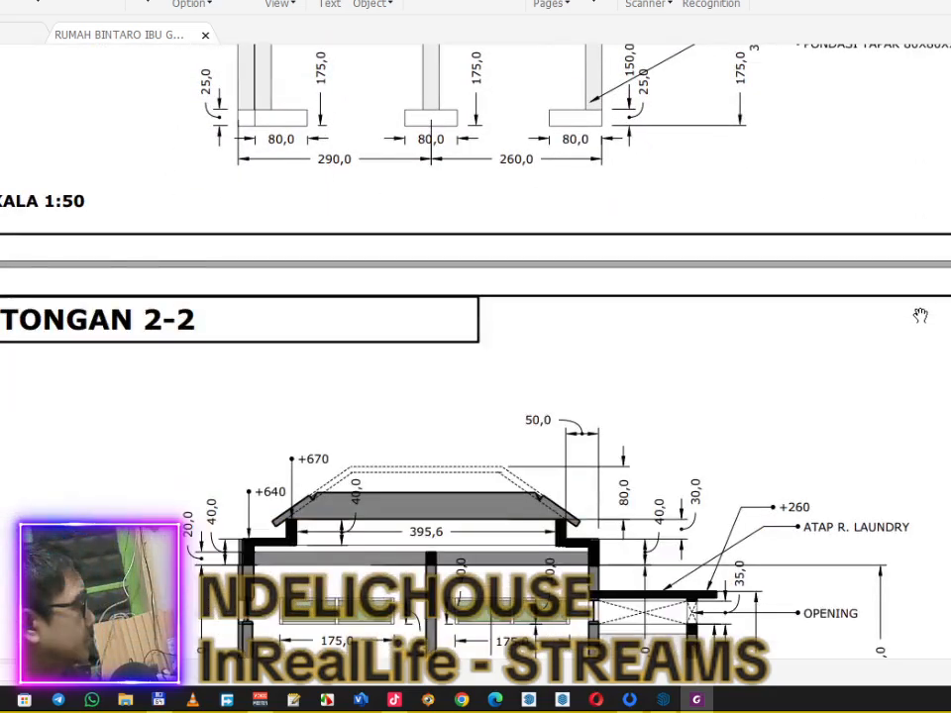
scroll(921, 315, down, 8)
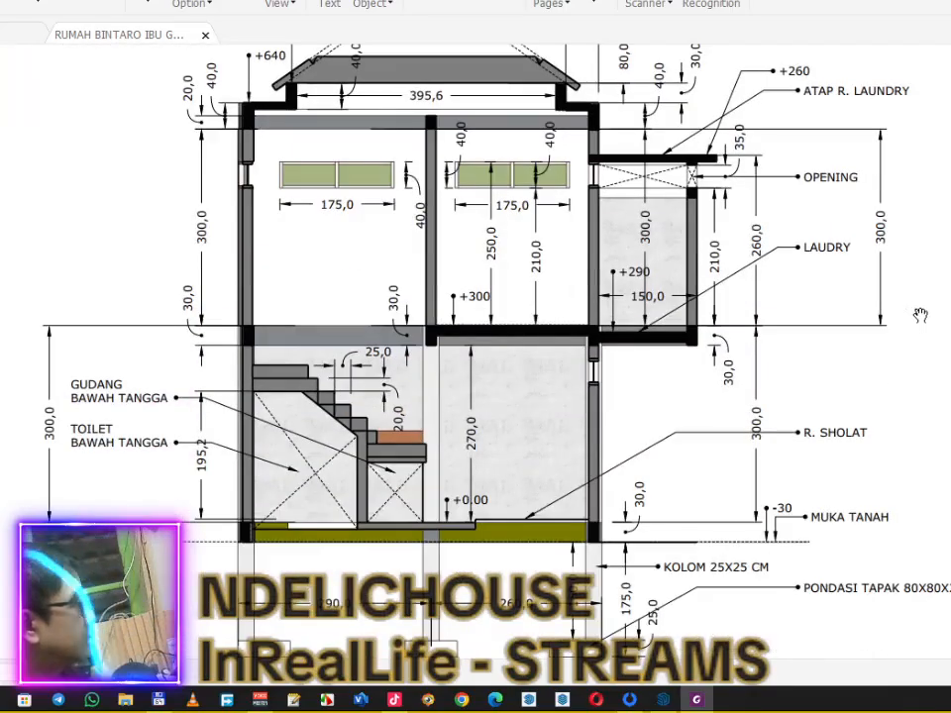
scroll(920, 315, down, 5)
scroll(921, 315, down, 6)
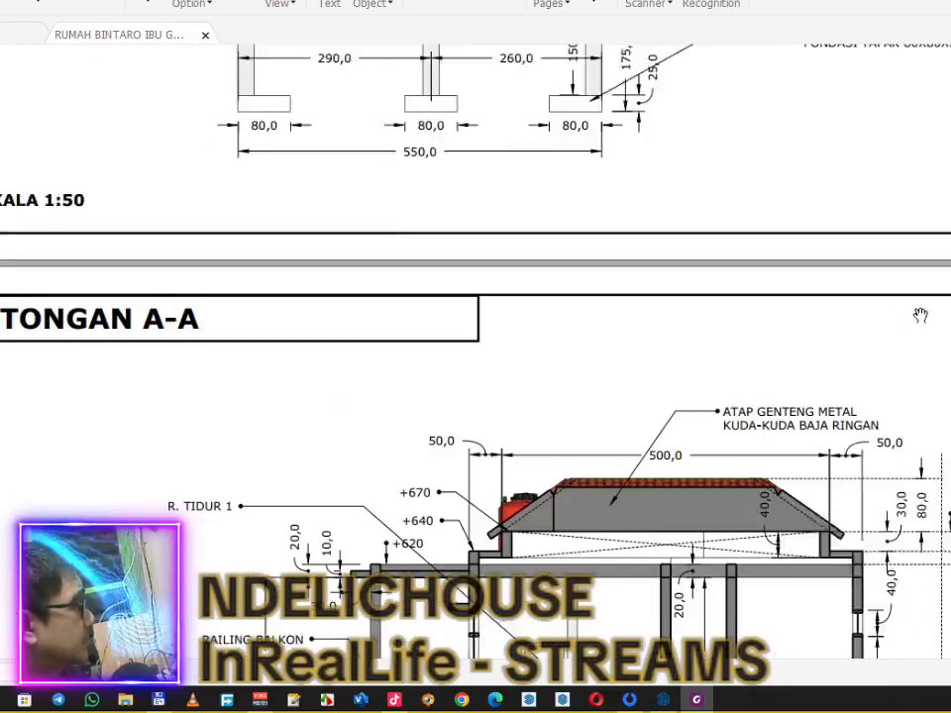
scroll(920, 315, down, 4)
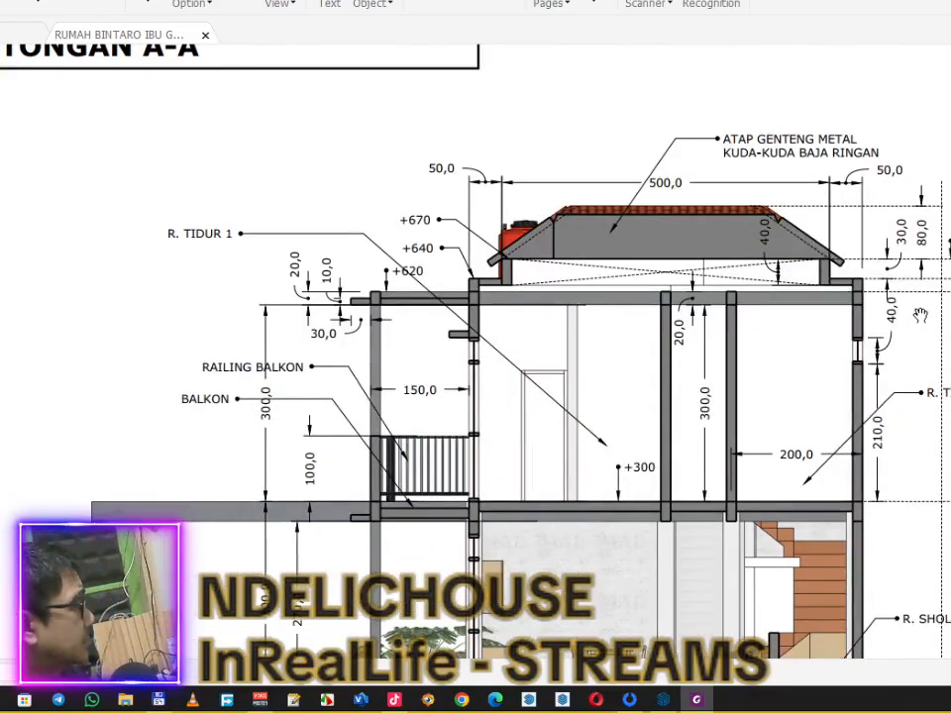
scroll(921, 315, down, 4)
scroll(920, 316, down, 3)
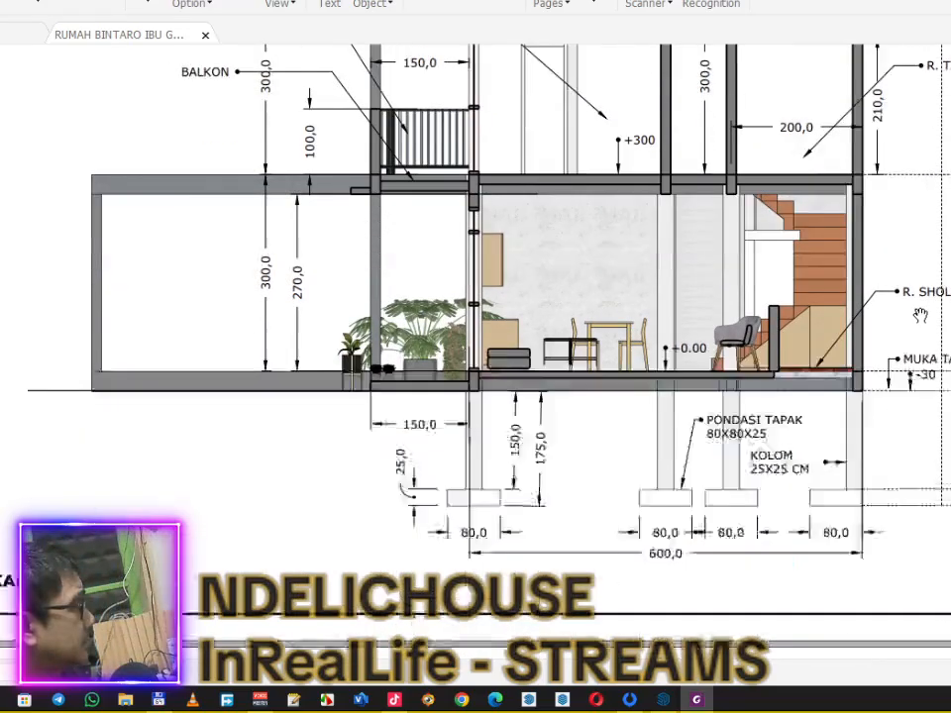
scroll(920, 315, down, 12)
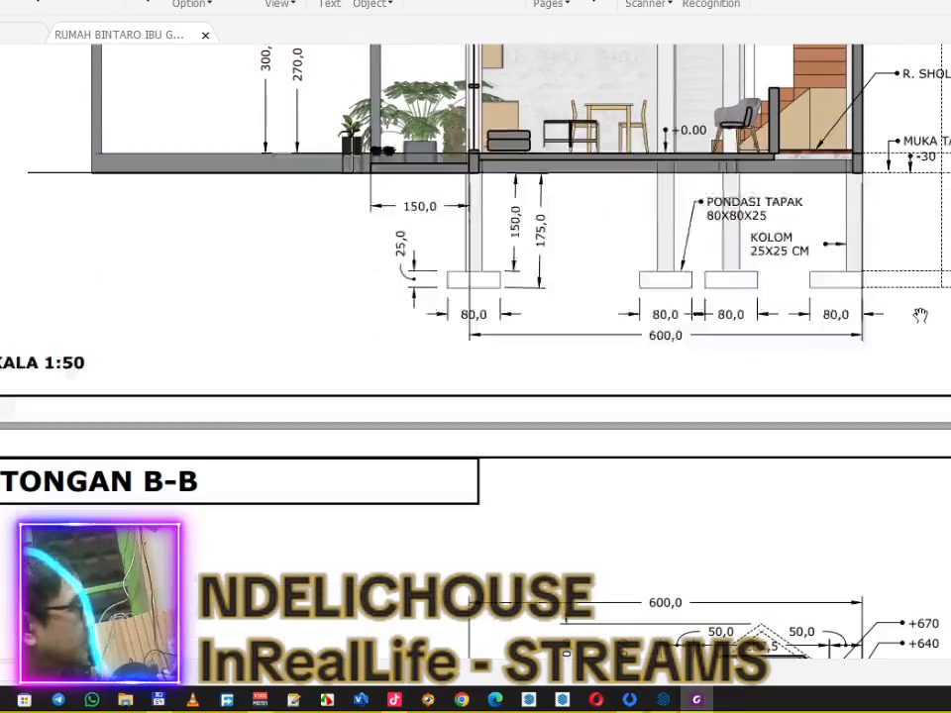
scroll(921, 315, down, 4)
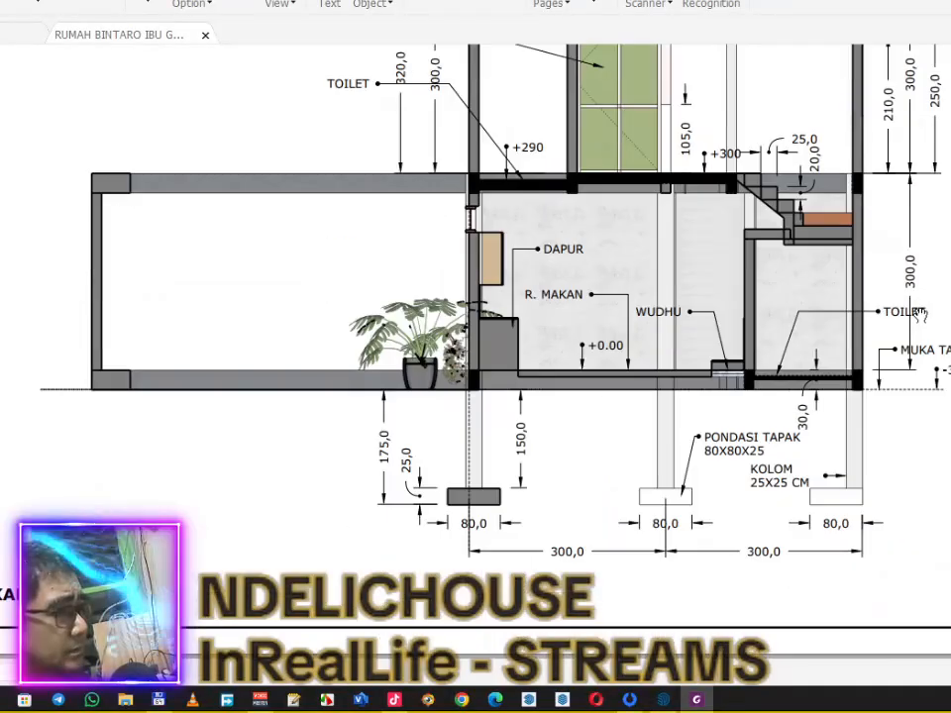
Step: Recheck the section sheets back to the title page, then leave the PDF and switch to the SketchUp house model
scroll(921, 315, up, 16)
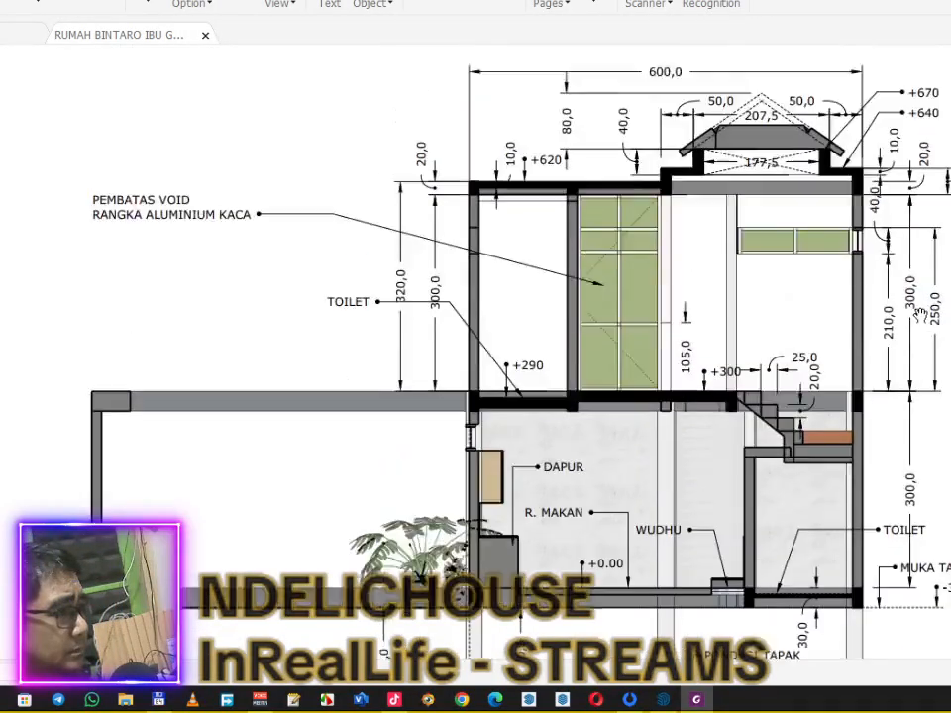
scroll(920, 315, up, 20)
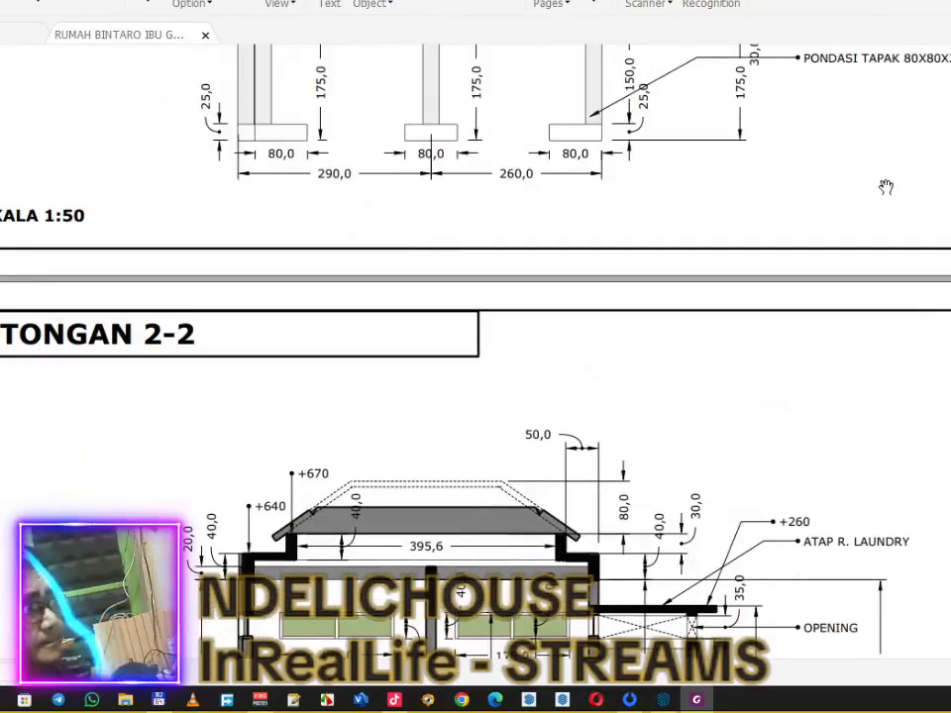
scroll(886, 186, up, 15)
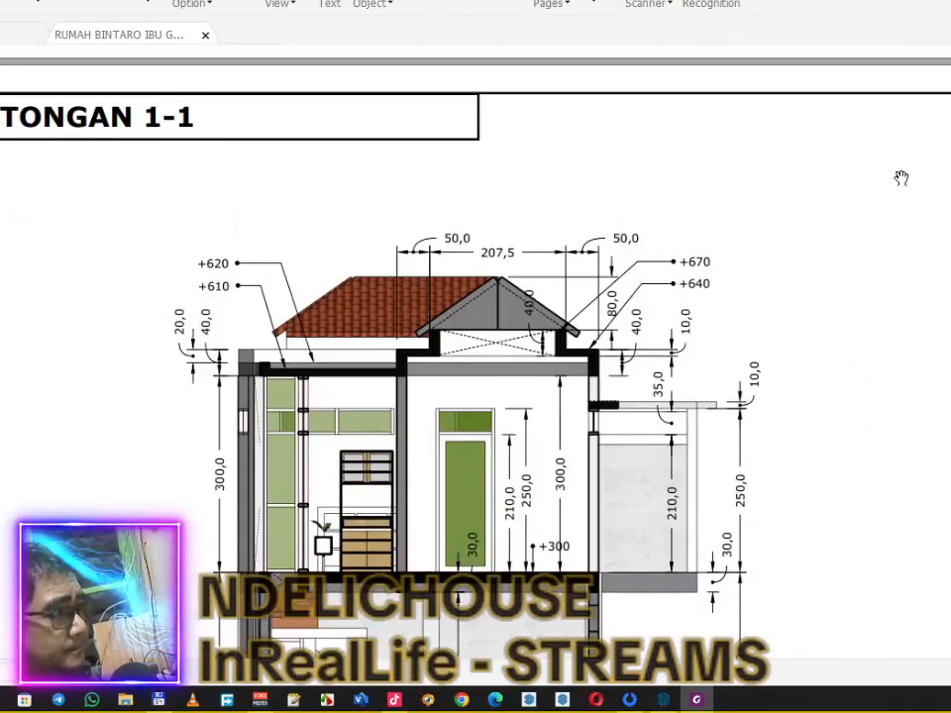
scroll(902, 178, up, 15)
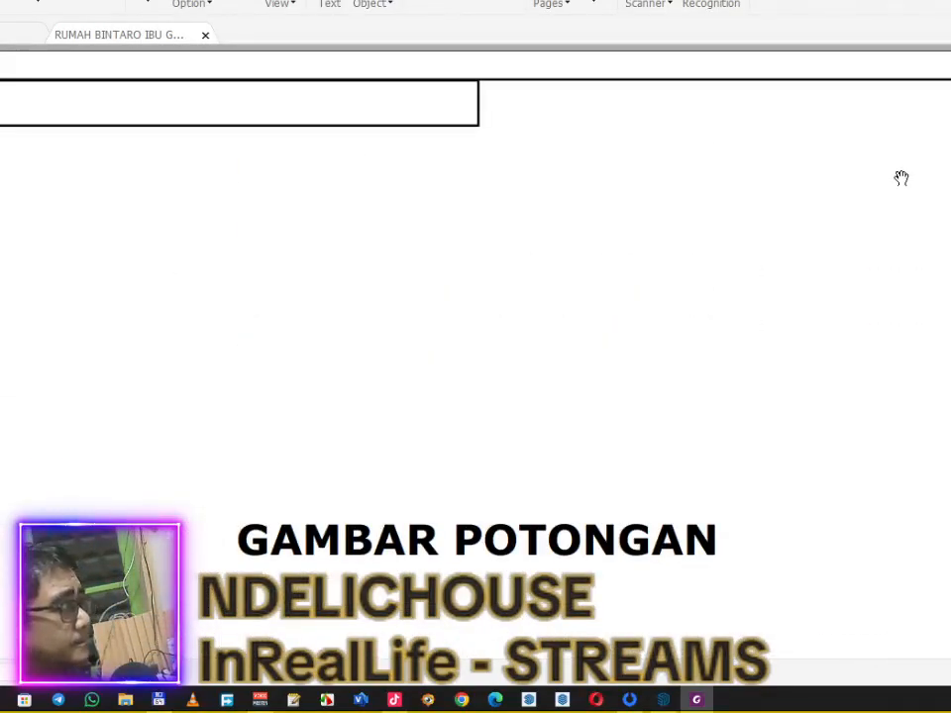
click(158, 700)
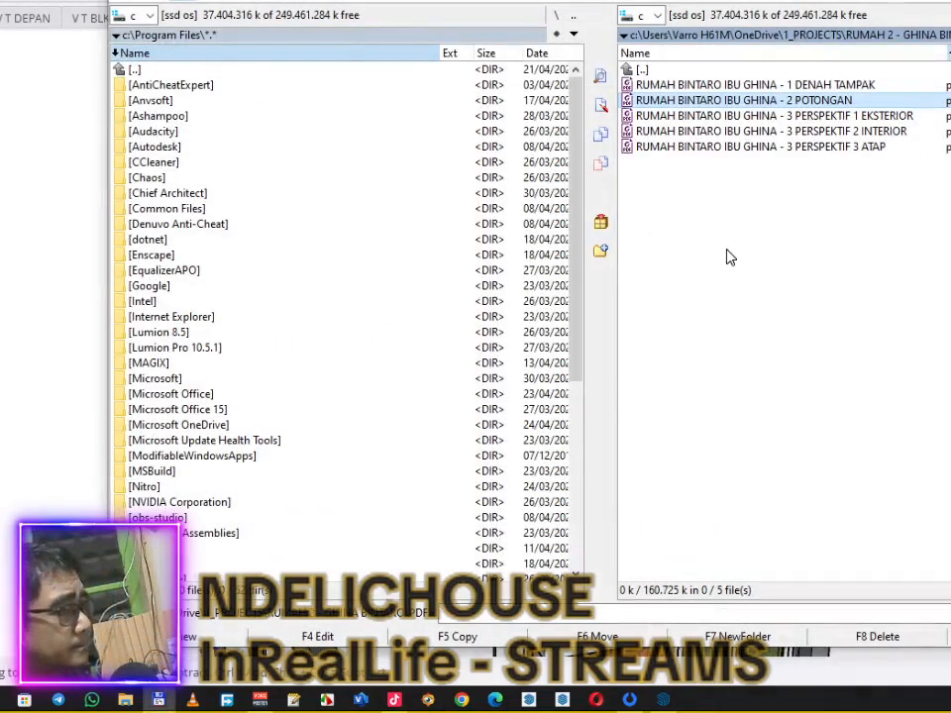
key(alt+Tab)
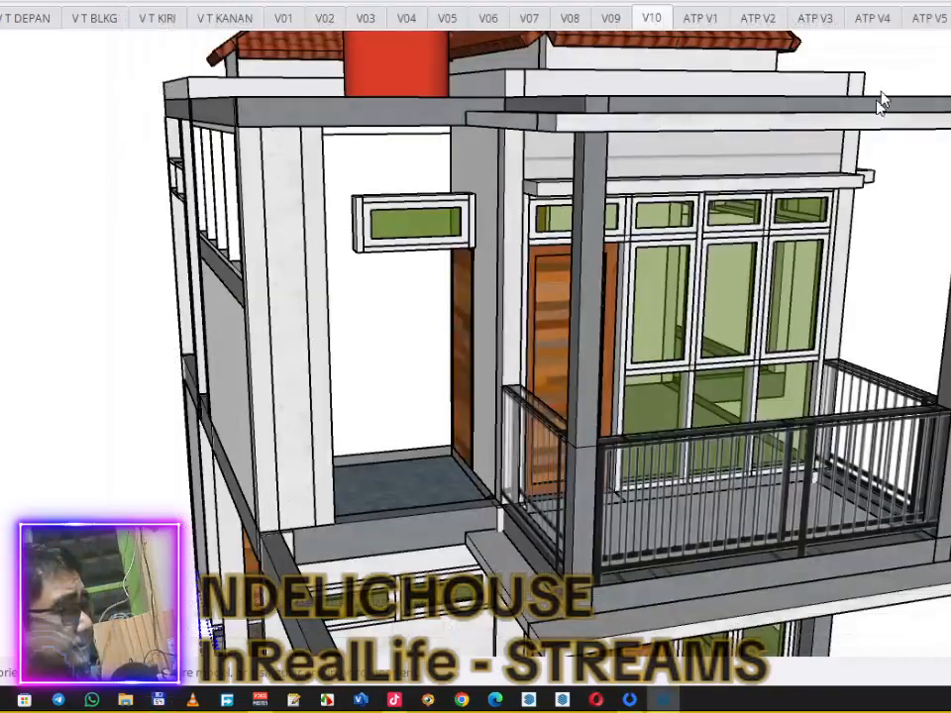
Step: Step through saved scenes V01 to V07 and return to V06, examining the house's facades, interior and stairwell
scroll(931, 231, down, 1)
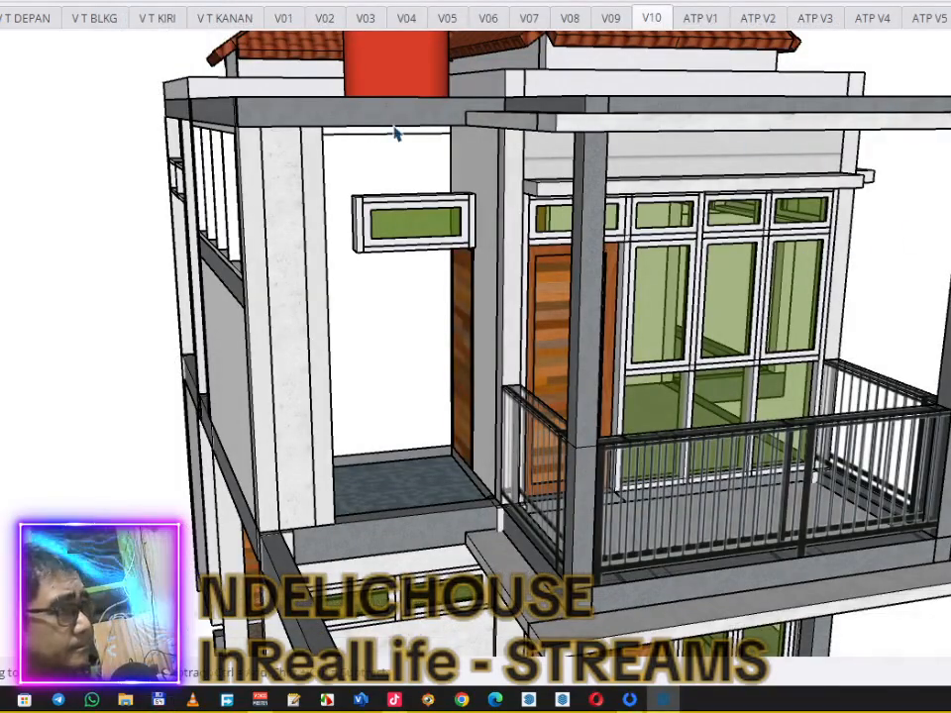
scroll(555, 272, down, 3)
middle_drag(587, 335, 635, 286)
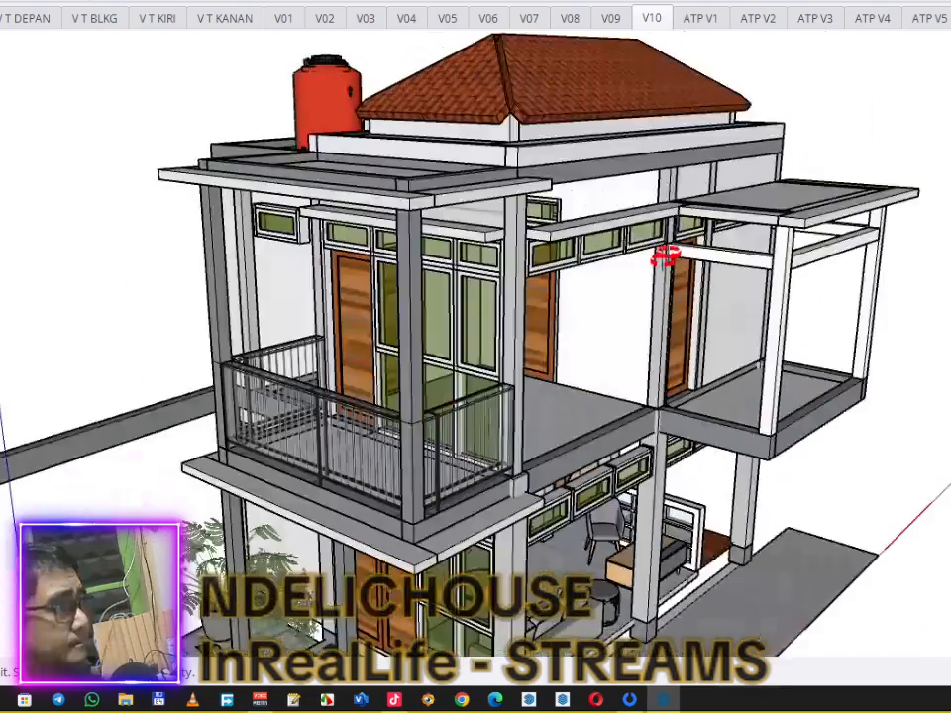
click(284, 18)
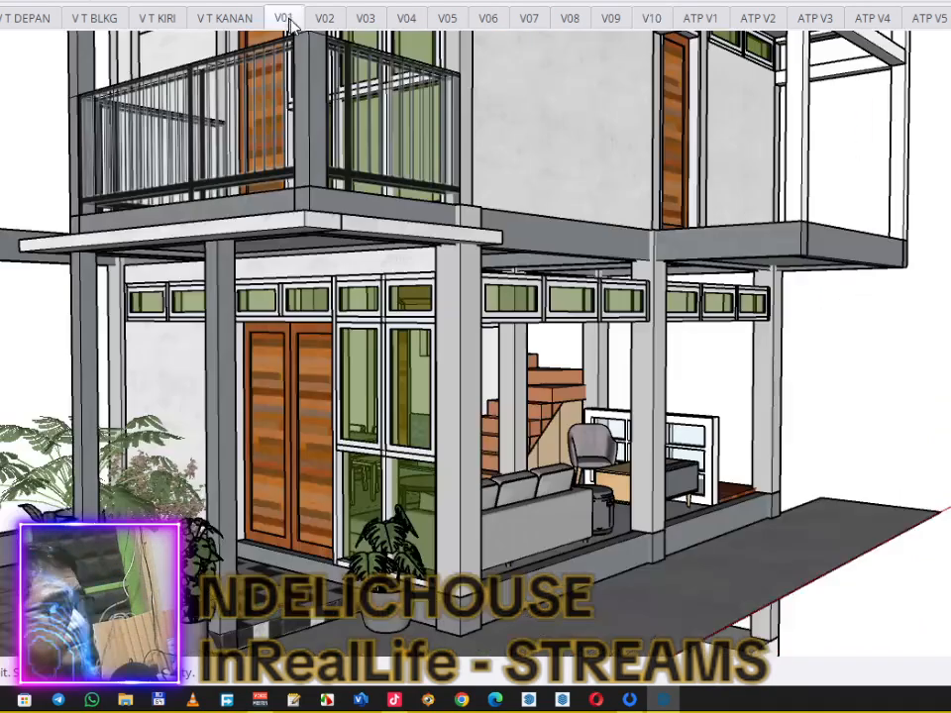
click(340, 19)
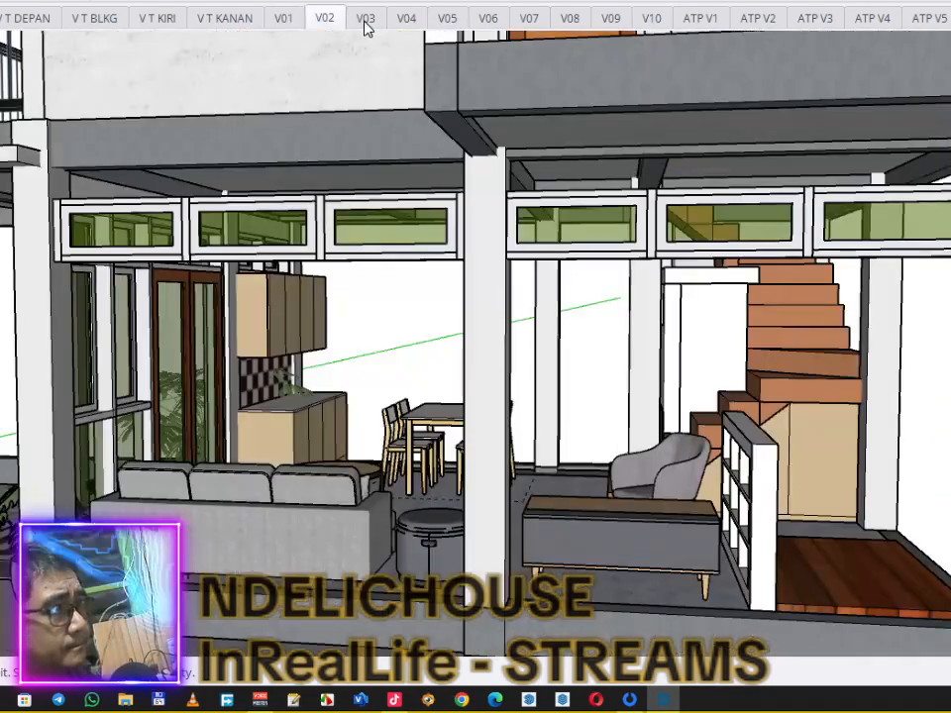
click(364, 21)
click(405, 20)
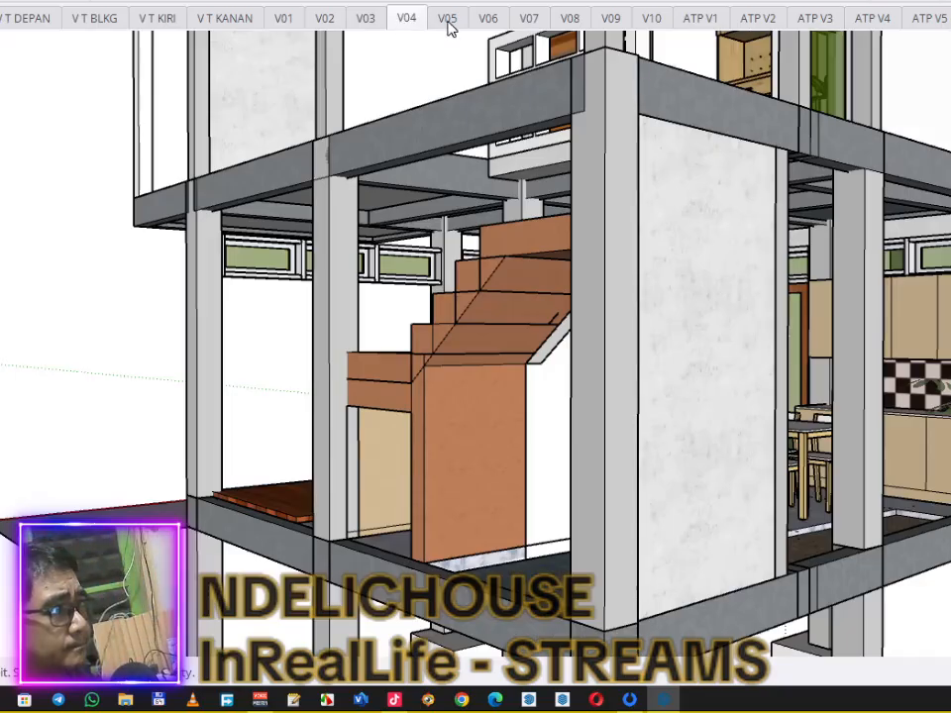
click(448, 22)
click(485, 22)
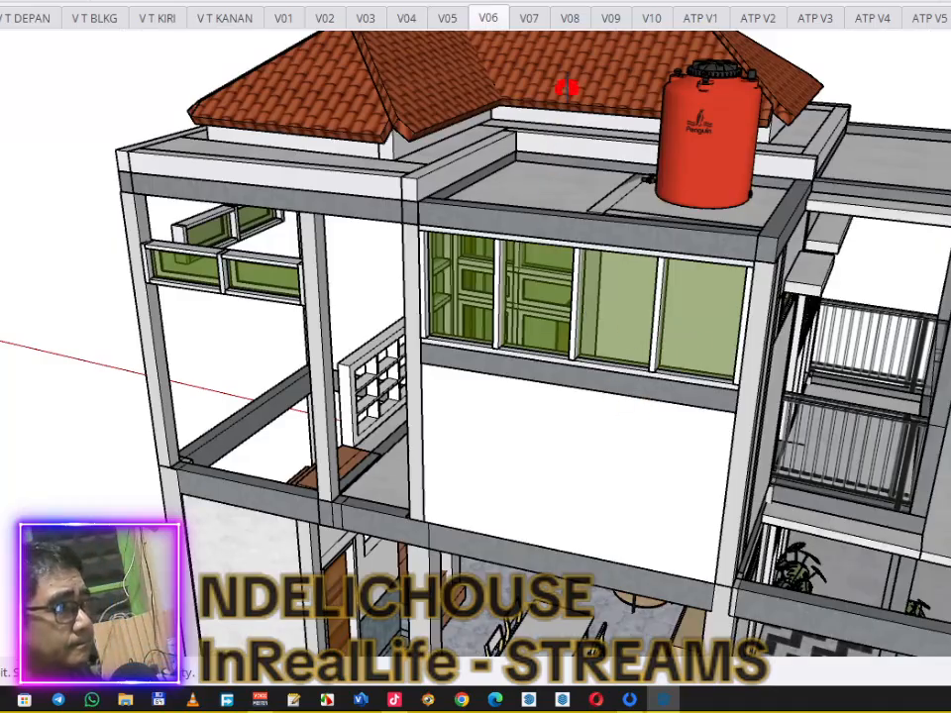
click(539, 22)
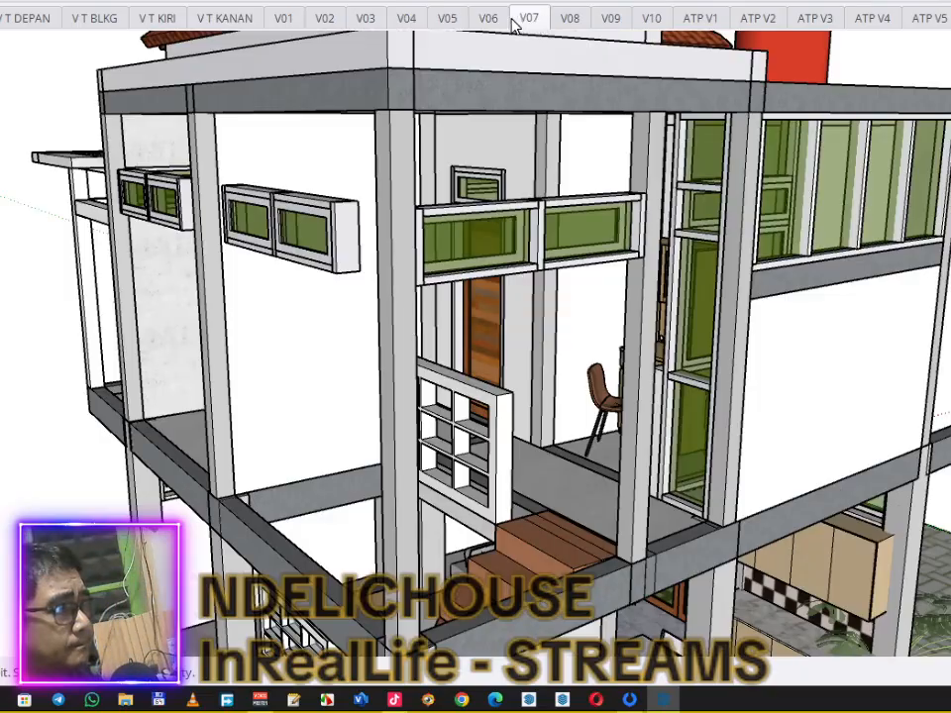
click(490, 20)
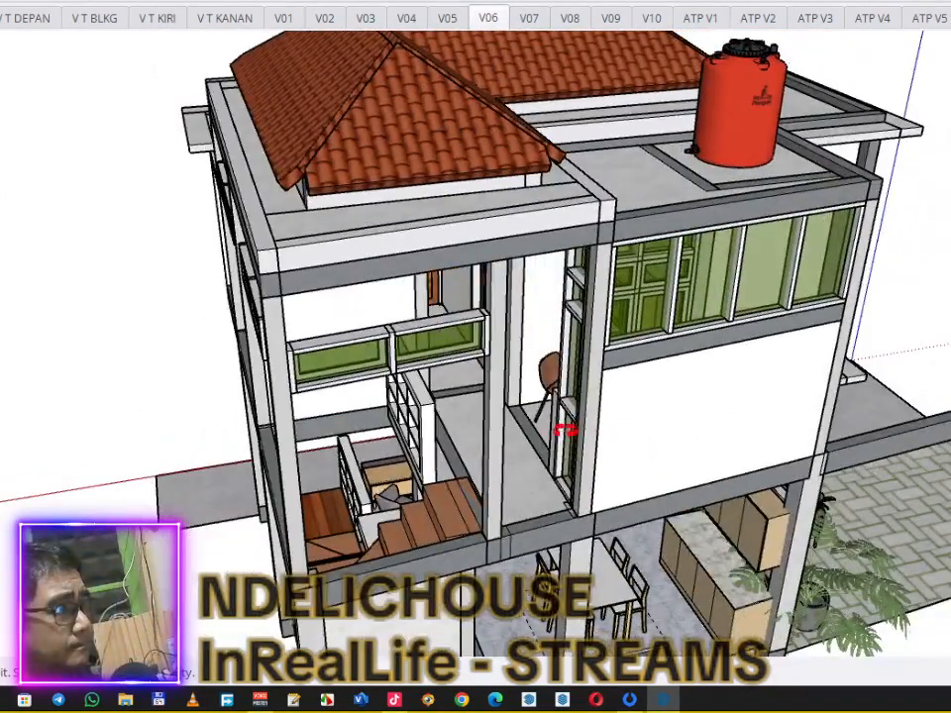
Step: Hide the roof with its parapet and the top ring beam to expose the upper-floor rooms
middle_drag(564, 430, 680, 345)
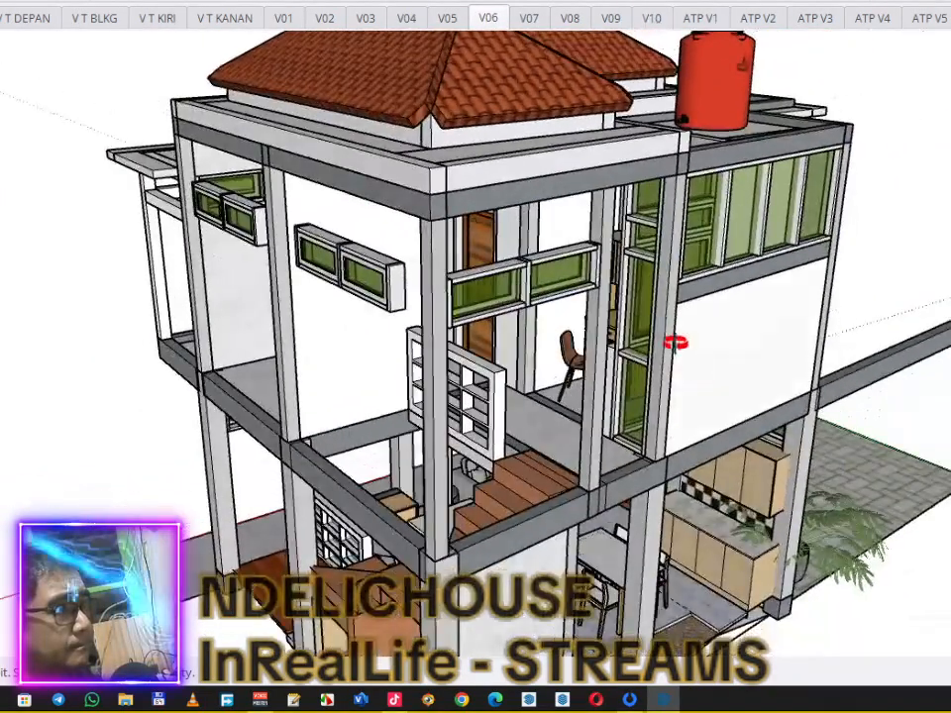
scroll(674, 342, up, 4)
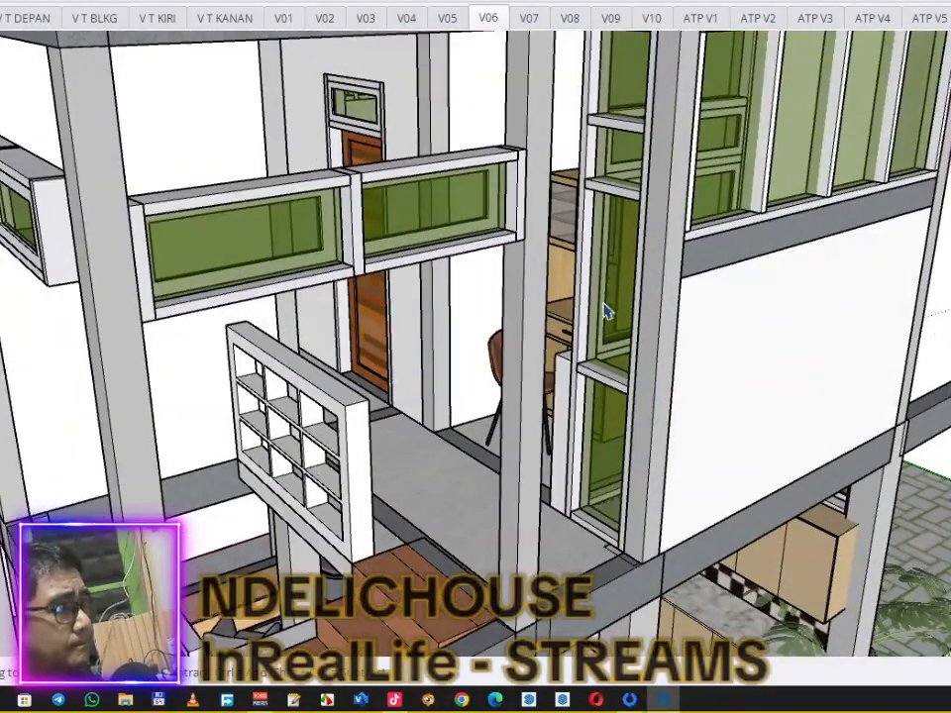
scroll(608, 307, down, 3)
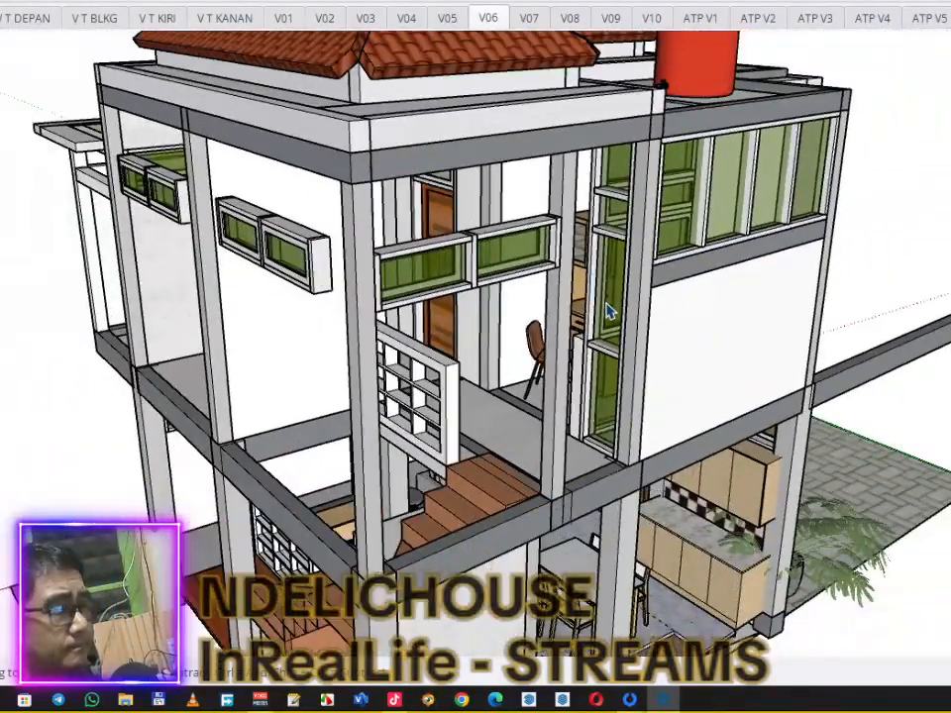
scroll(609, 311, down, 3)
right_click(604, 200)
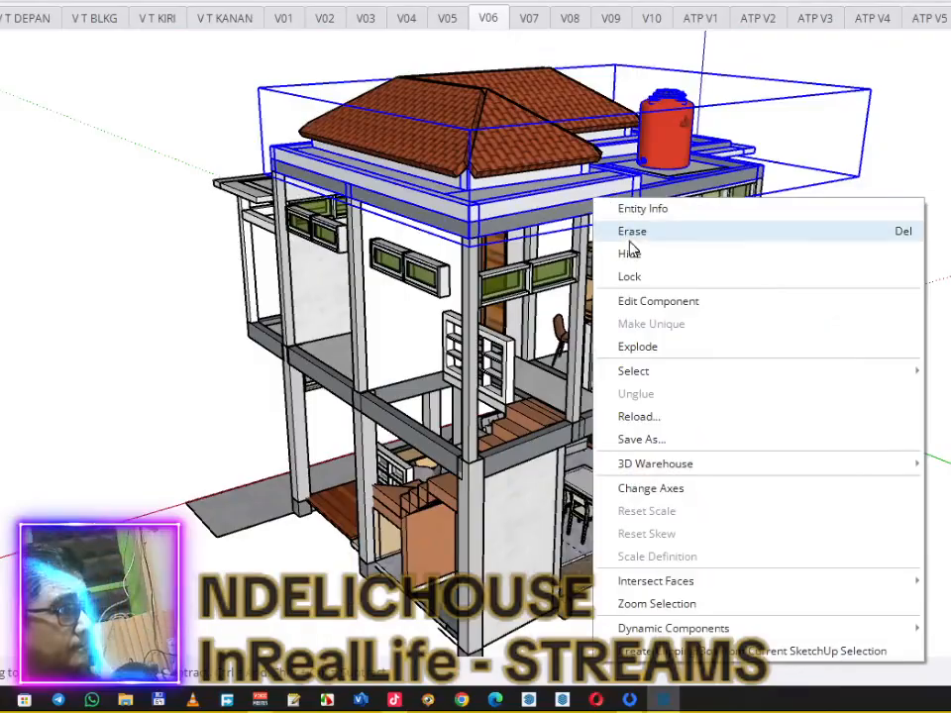
click(627, 231)
click(535, 156)
right_click(548, 148)
click(608, 214)
Step: Open the tall corner window group beside the upper-floor desk and delete its wide two-bay frame
scroll(642, 201, down, 2)
mouse_move(618, 303)
middle_down()
mouse_move(580, 253)
mouse_move(615, 95)
middle_up()
scroll(630, 106, up, 4)
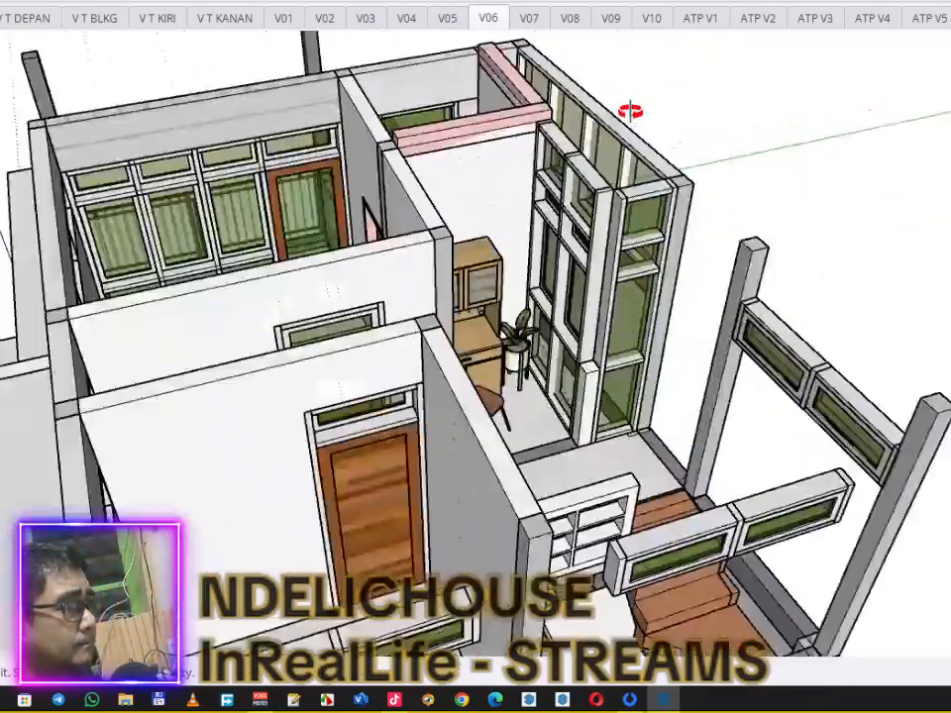
middle_drag(630, 214, 621, 270)
scroll(622, 270, up, 2)
middle_drag(613, 354, 626, 318)
key(ctrl+a)
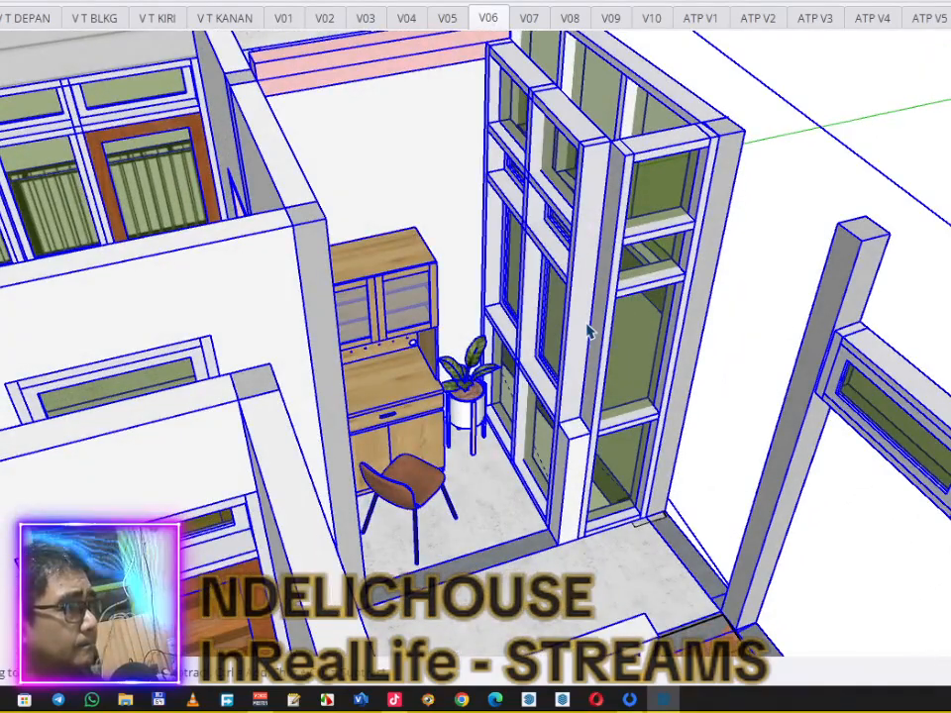
double_click(585, 327)
click(582, 330)
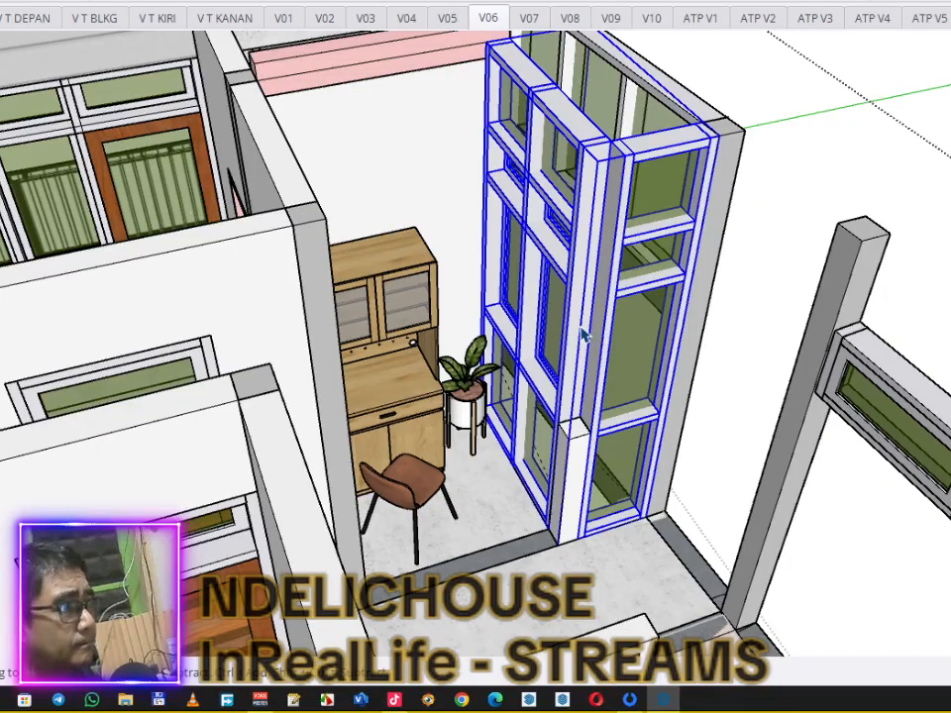
double_click(583, 339)
click(583, 340)
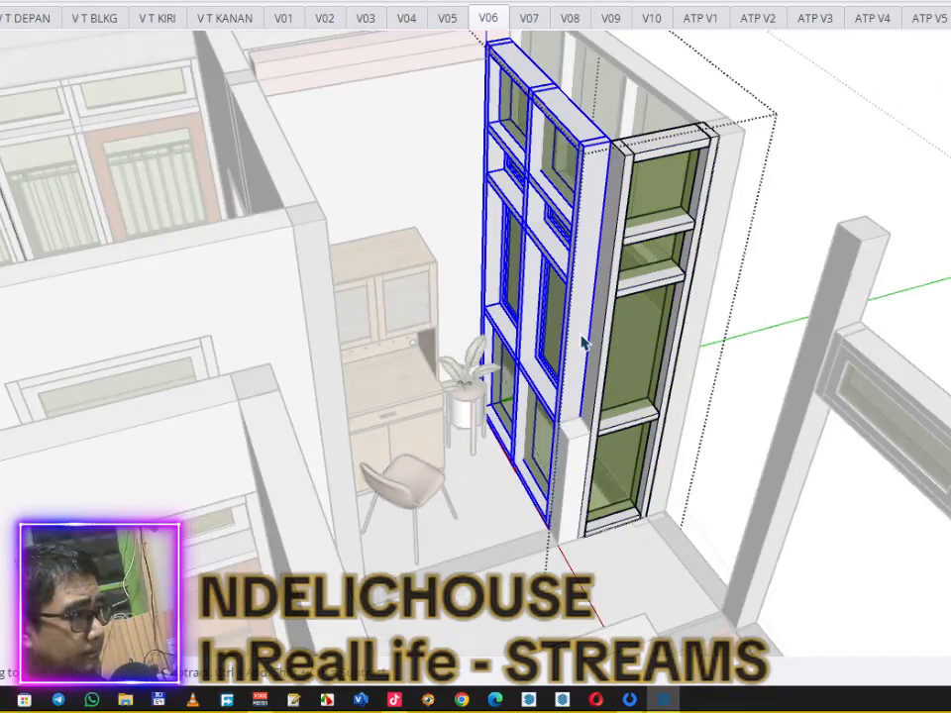
key(Delete)
Step: Delete the remaining narrow four-pane frame and leave the corner window group
click(594, 362)
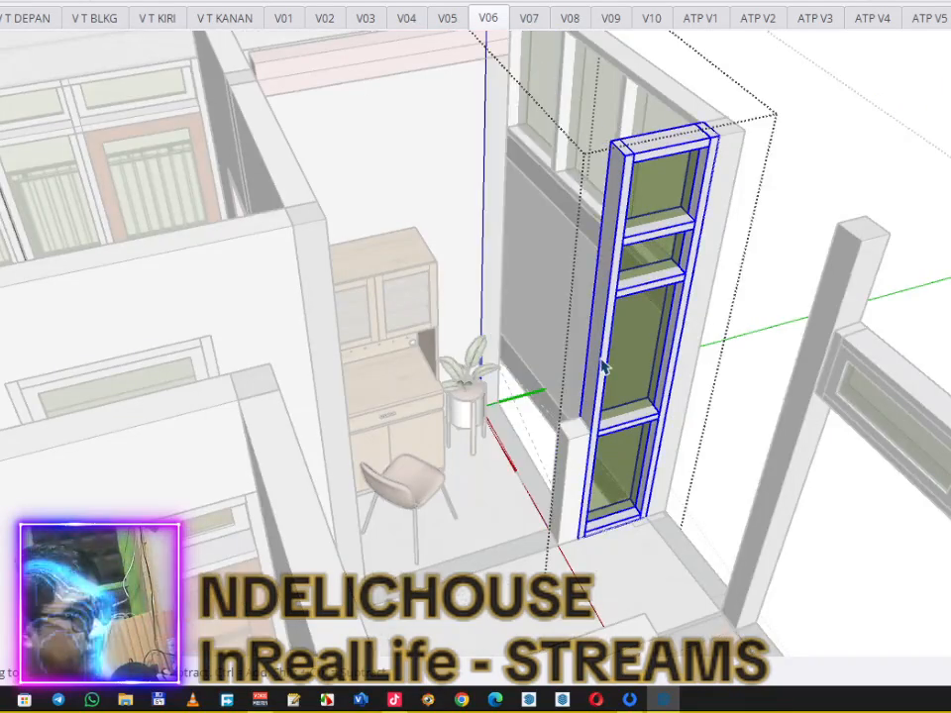
key(Delete)
click(614, 458)
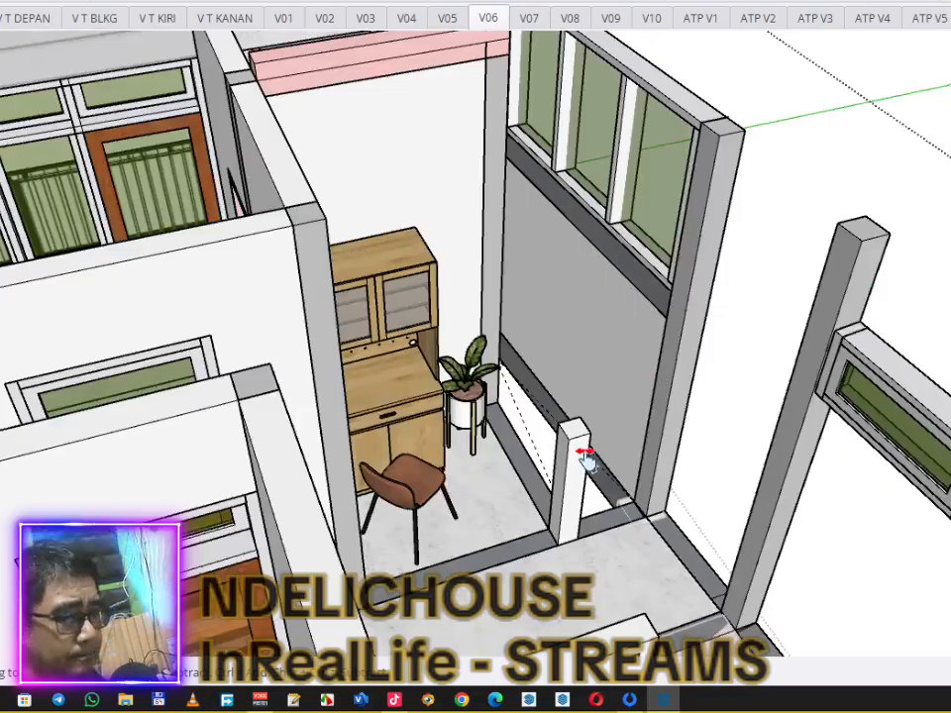
scroll(592, 456, up, 8)
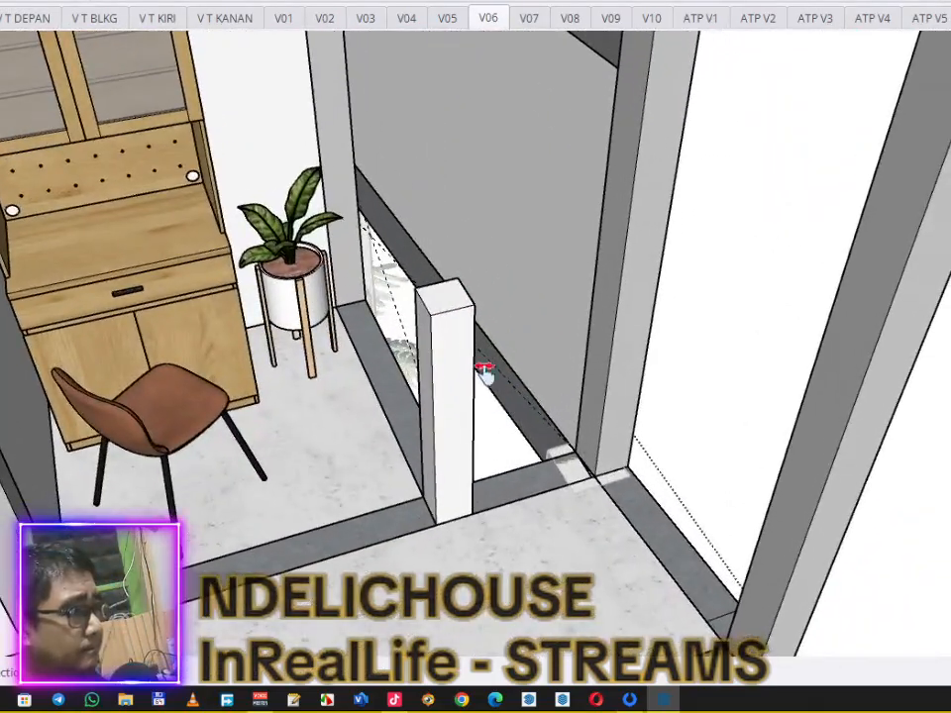
scroll(489, 385, up, 2)
click(465, 342)
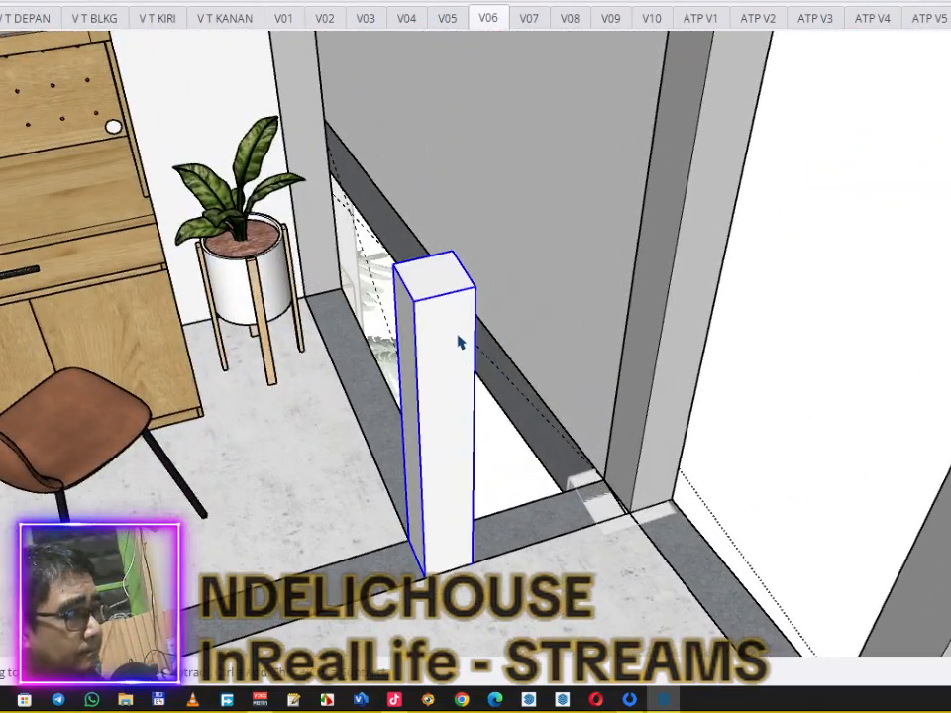
double_click(459, 342)
key(Escape)
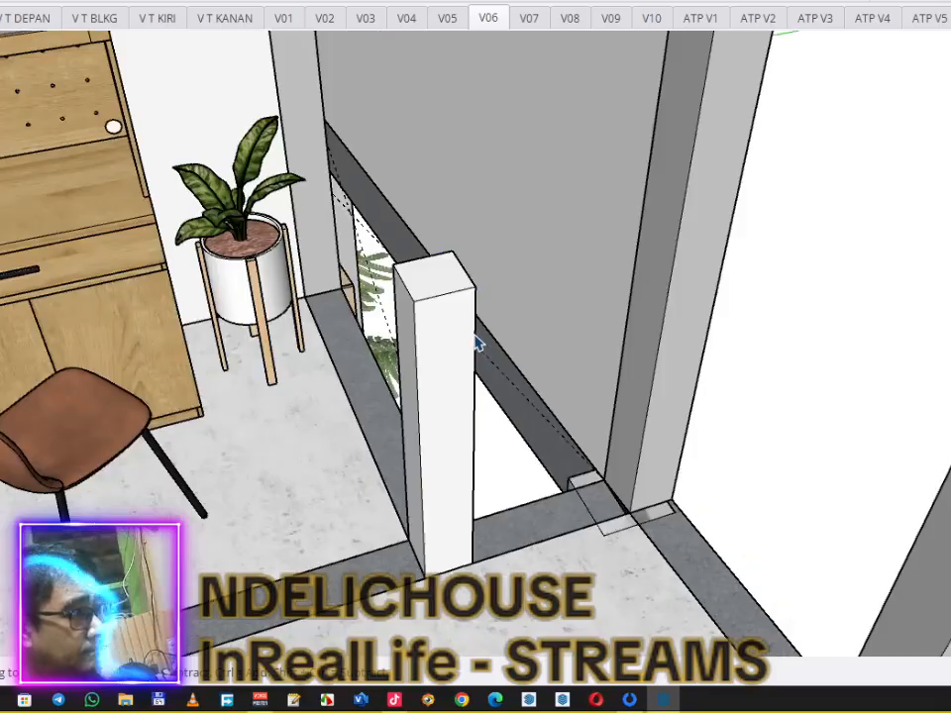
scroll(474, 336, down, 3)
scroll(481, 333, up, 1)
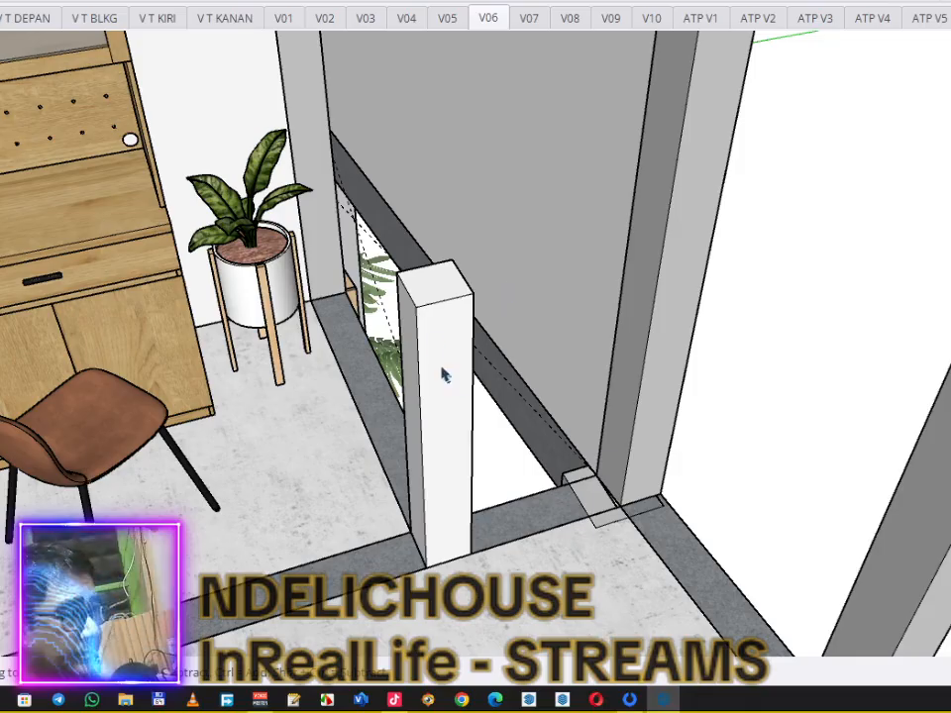
key(ctrl+a)
key(ctrl+t)
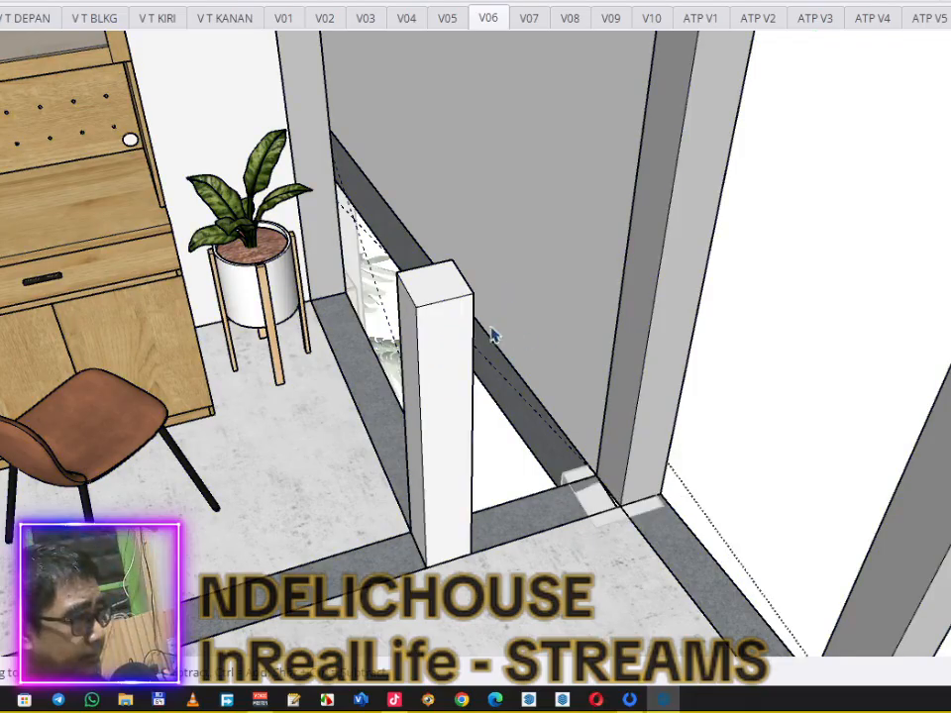
Step: Outline a vertical four-sided face from the low post to the corner column, from floor to post-top height, and group it
click(477, 317)
key(l)
click(473, 293)
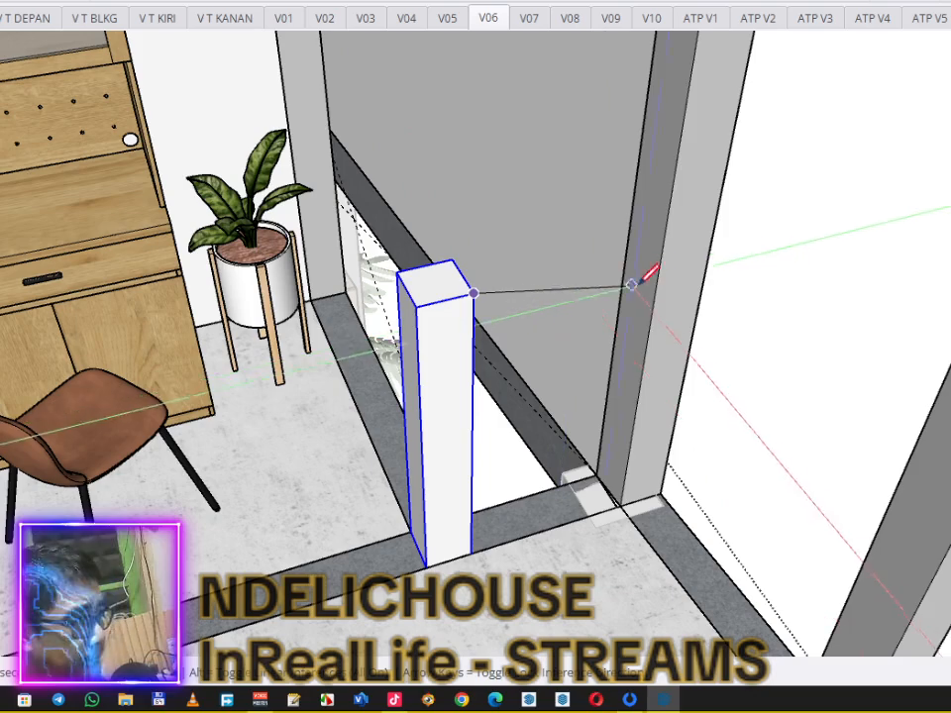
click(662, 248)
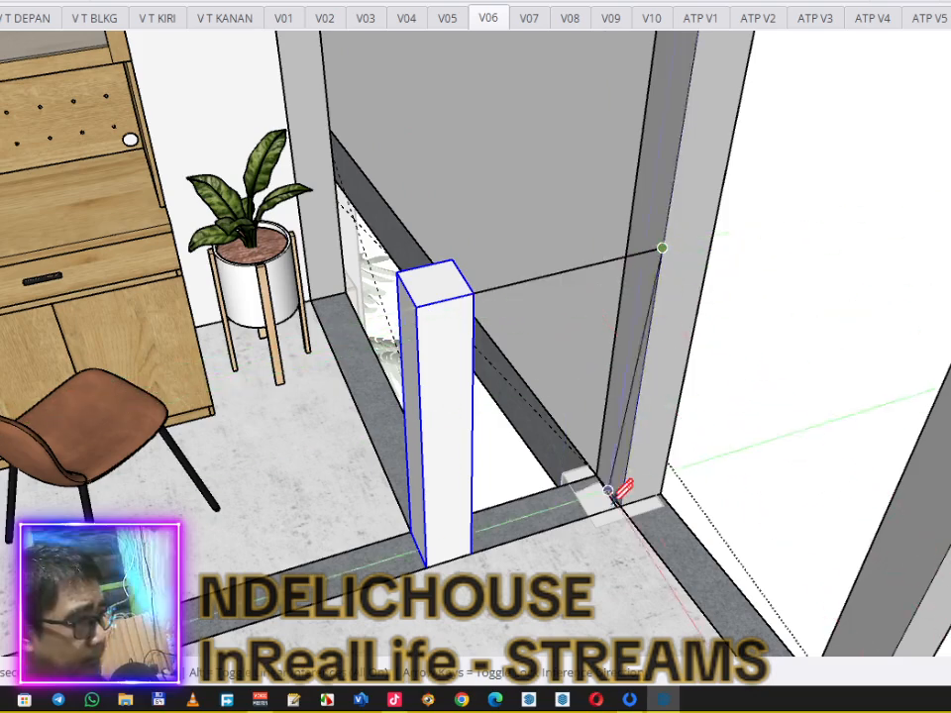
click(620, 505)
click(472, 553)
click(473, 293)
key(space)
right_click(565, 350)
click(639, 470)
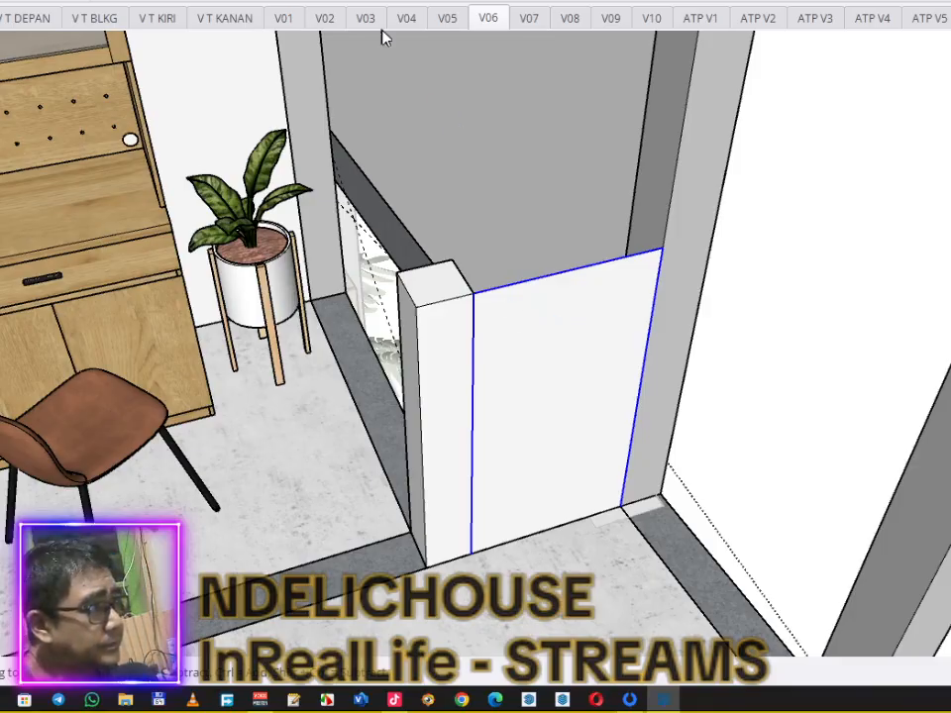
click(190, 0)
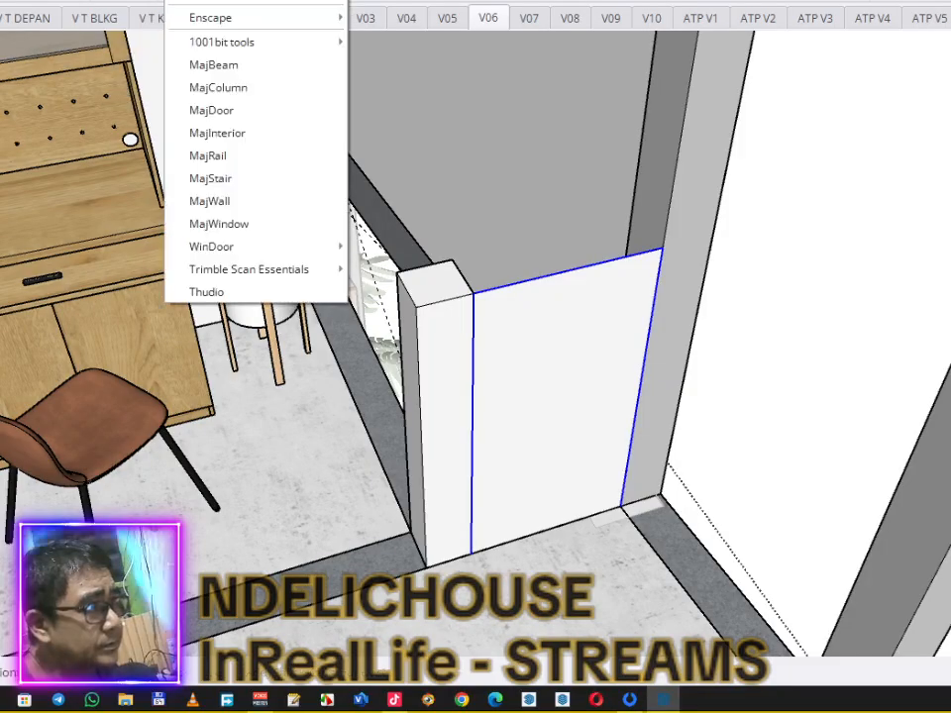
mouse_move(241, 46)
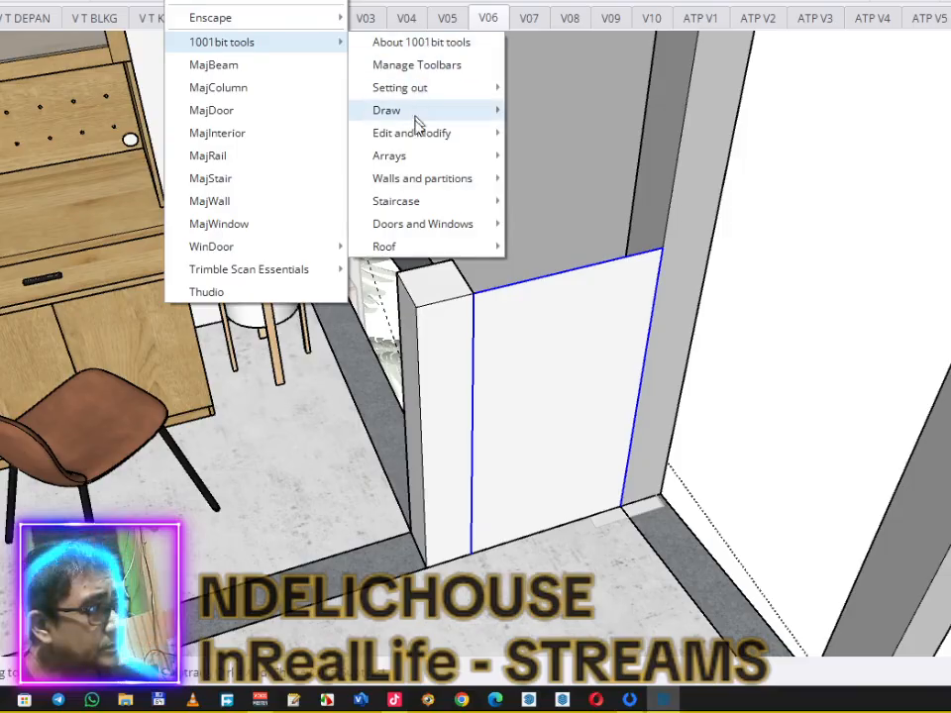
mouse_move(465, 161)
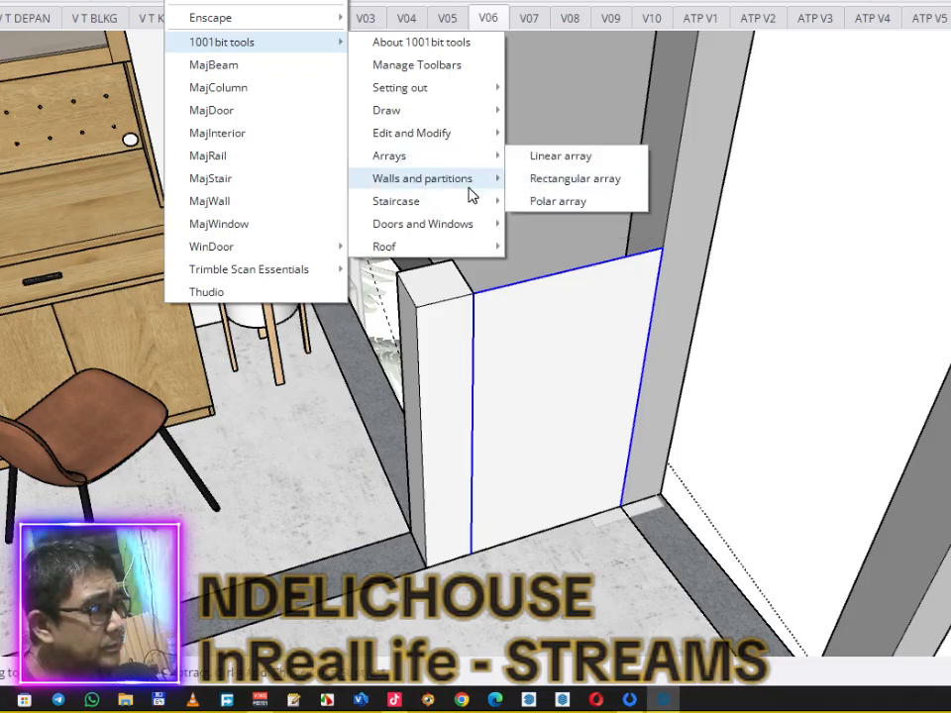
mouse_move(467, 193)
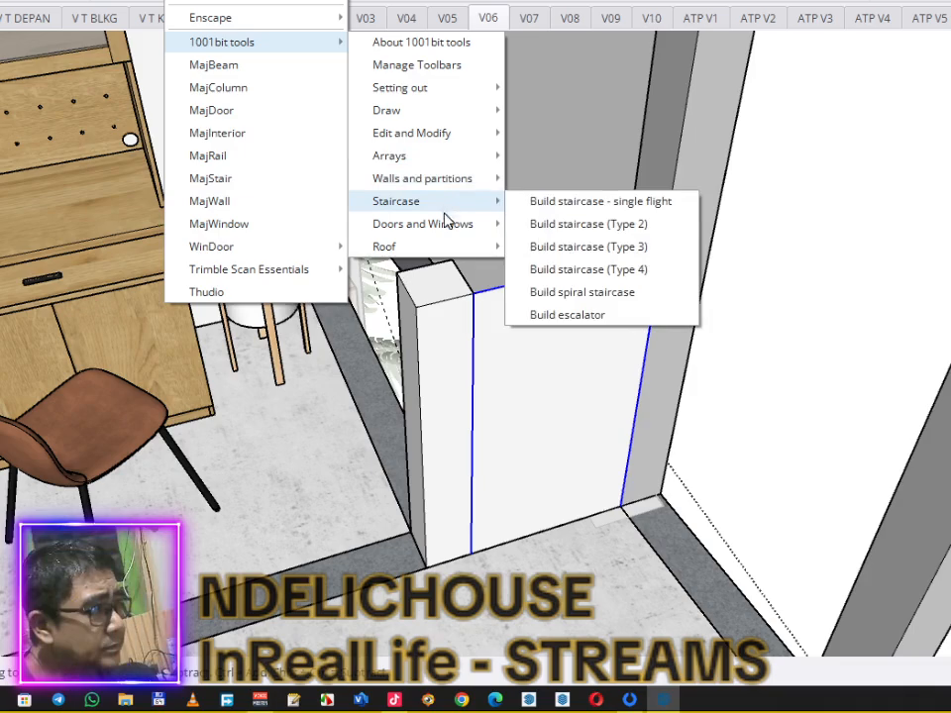
mouse_move(446, 228)
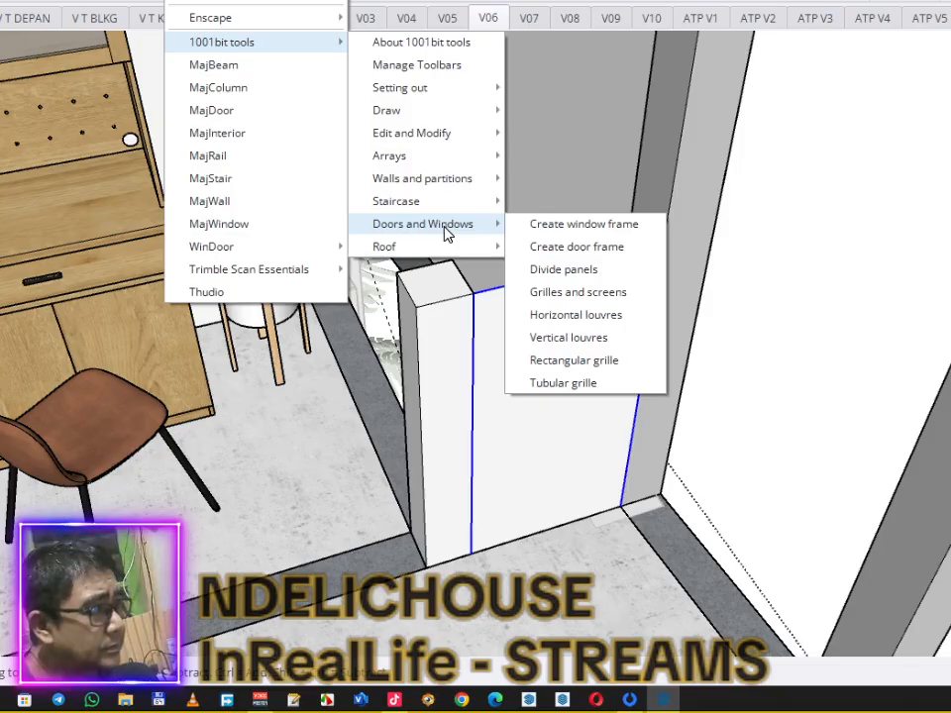
mouse_move(426, 115)
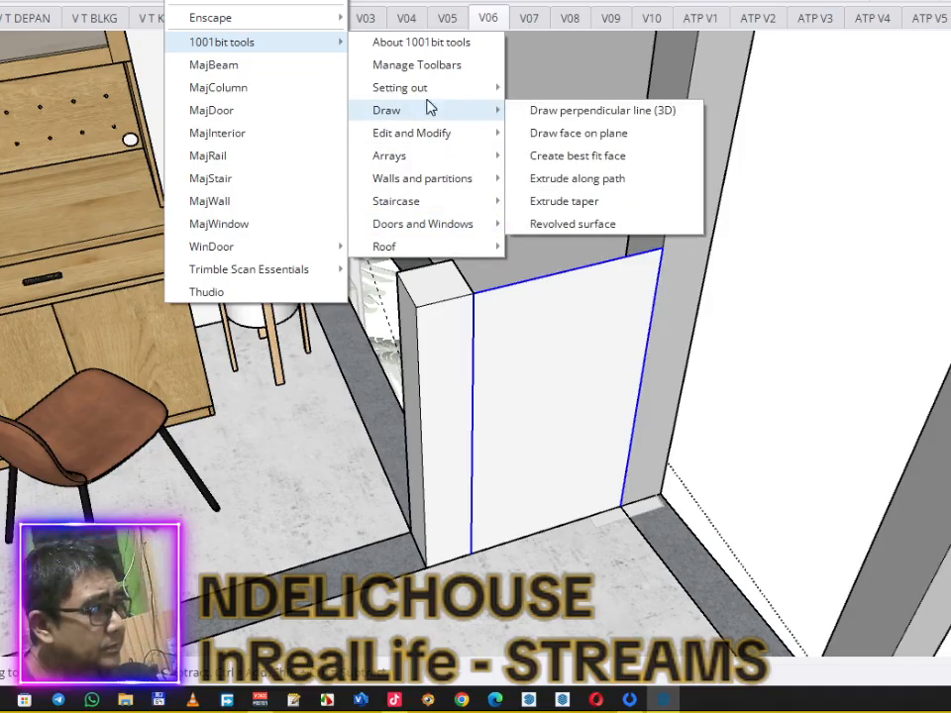
mouse_move(433, 92)
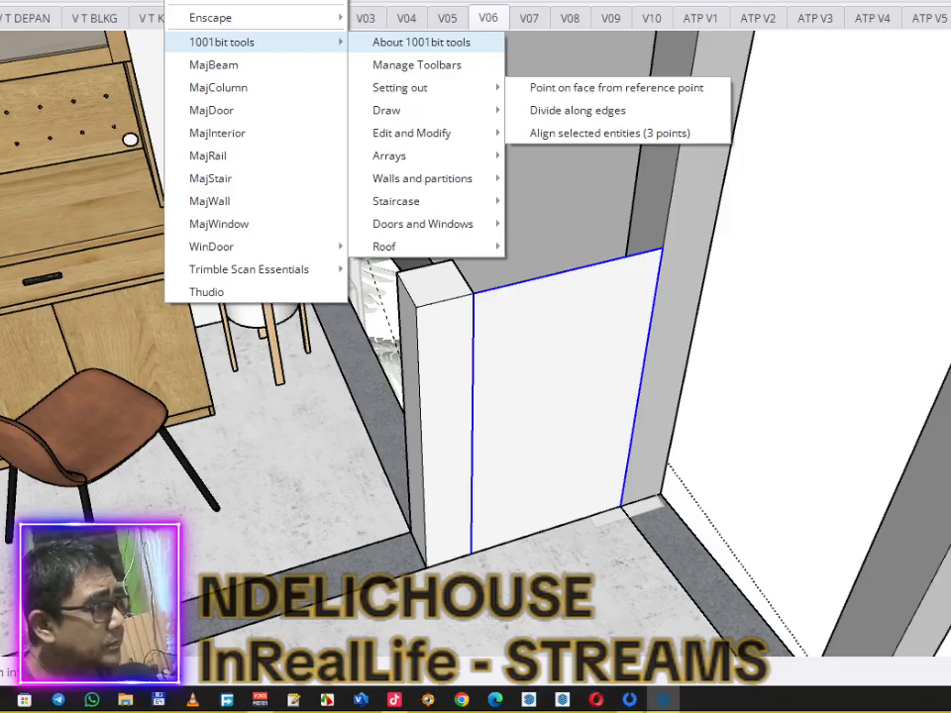
click(421, 42)
click(5, 0)
mouse_move(0, 0)
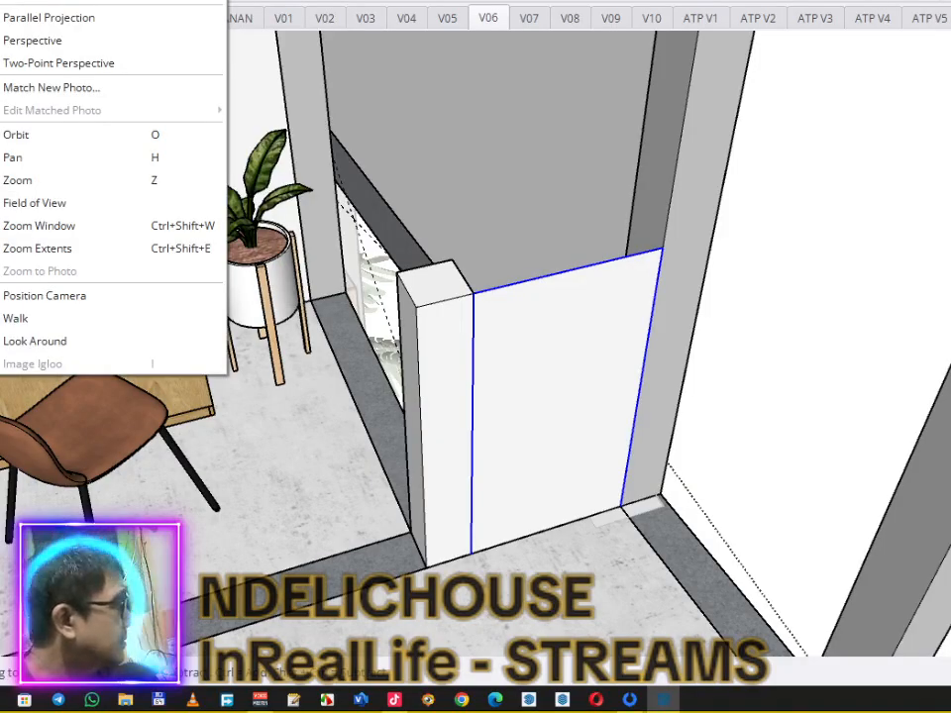
mouse_move(129, 0)
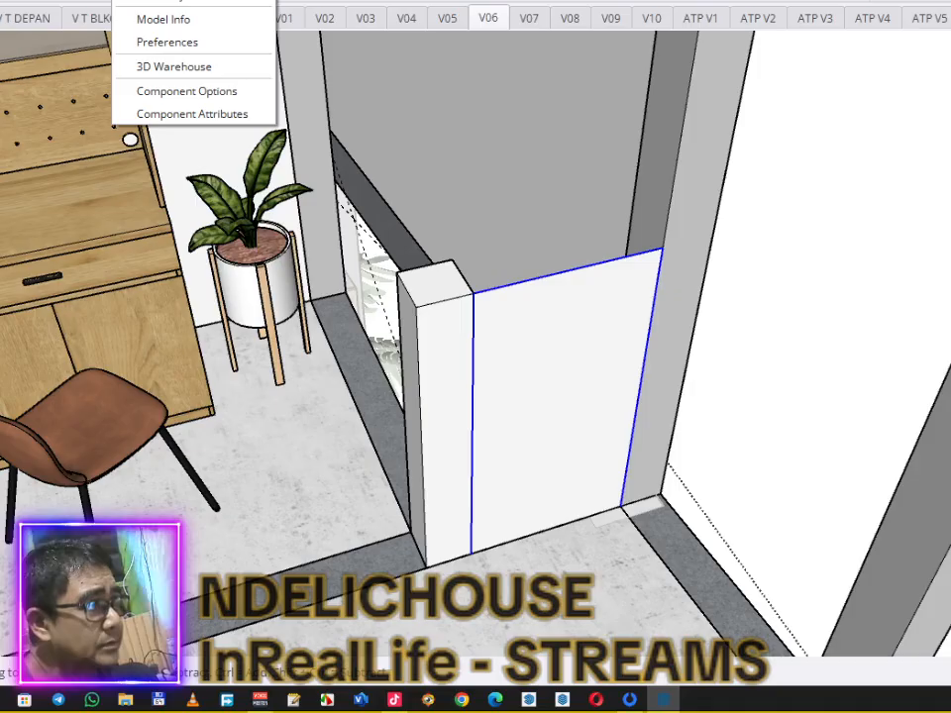
mouse_move(183, 0)
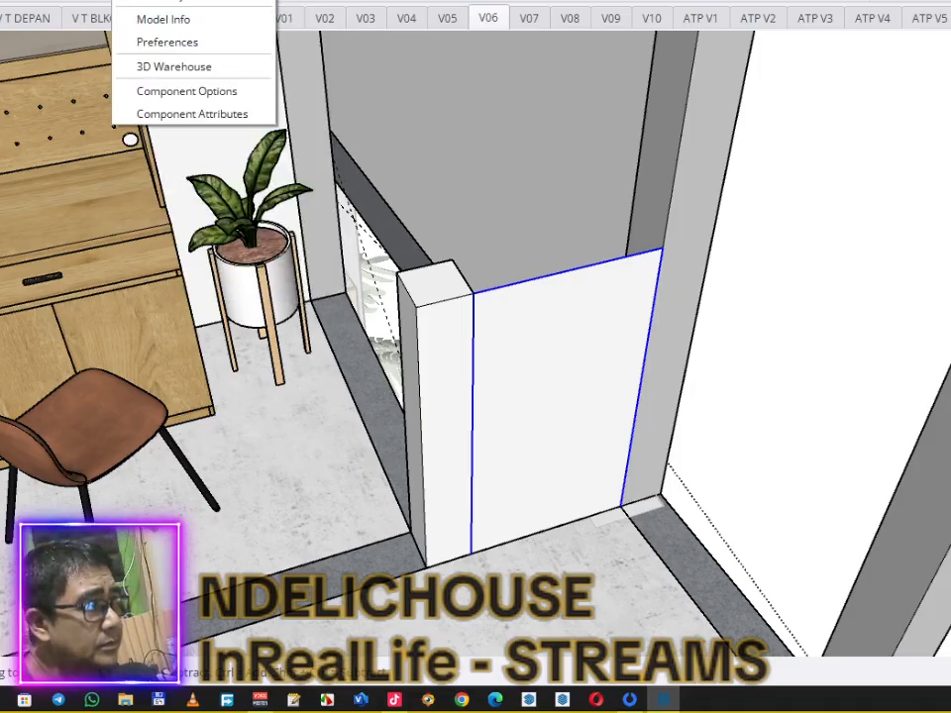
mouse_move(217, 48)
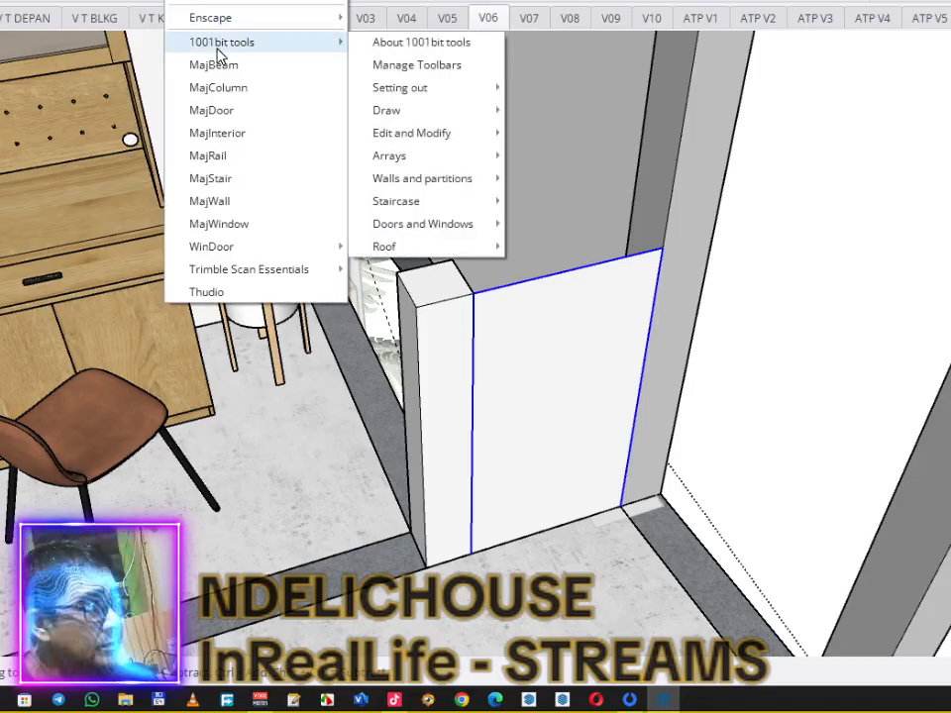
click(389, 45)
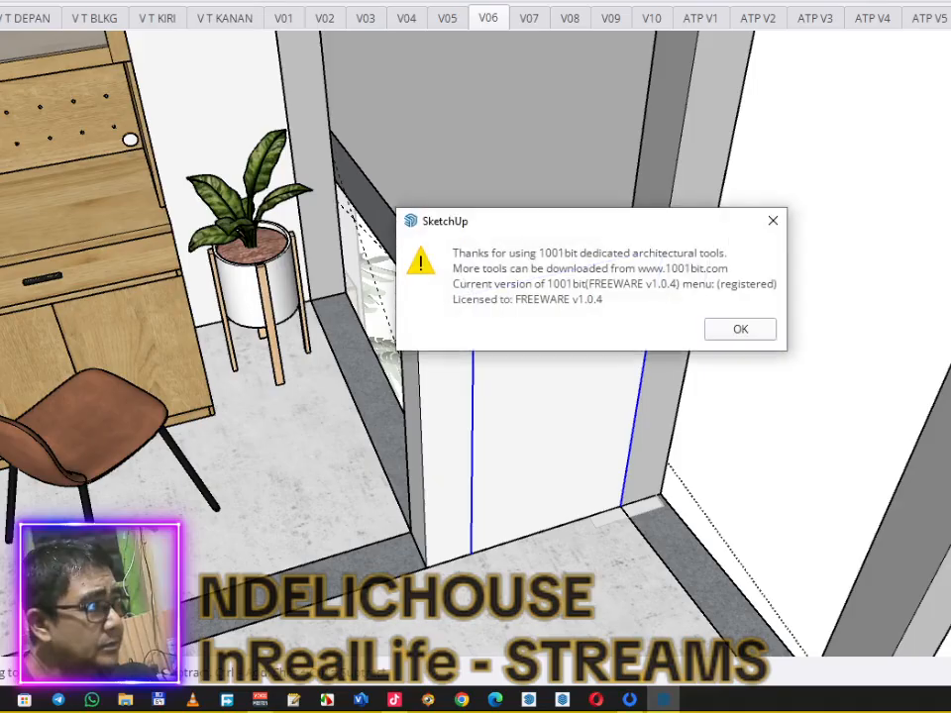
click(739, 331)
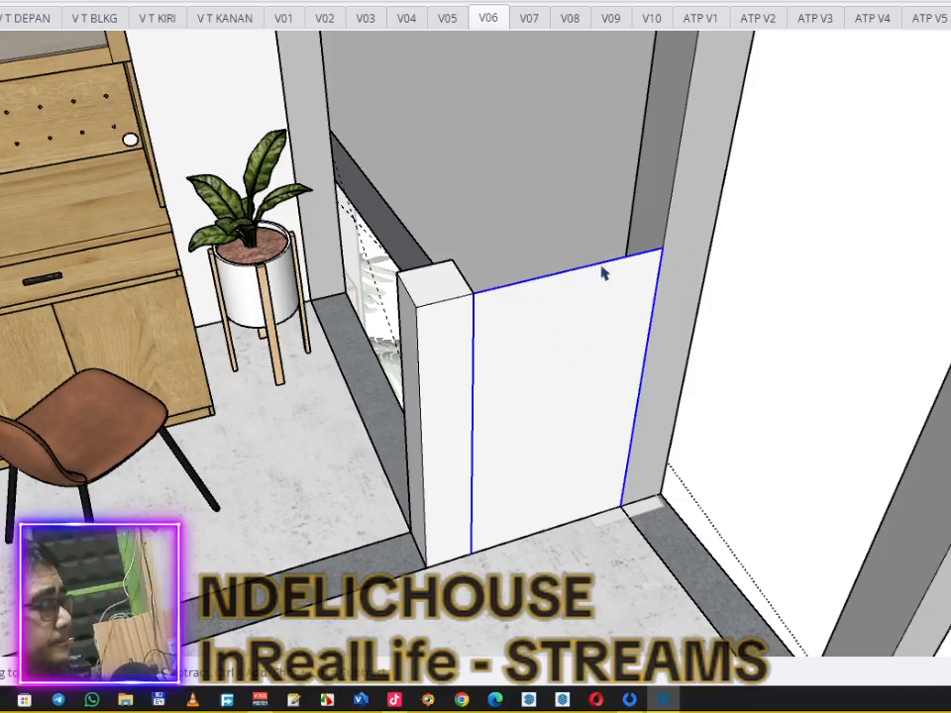
scroll(613, 291, up, 1)
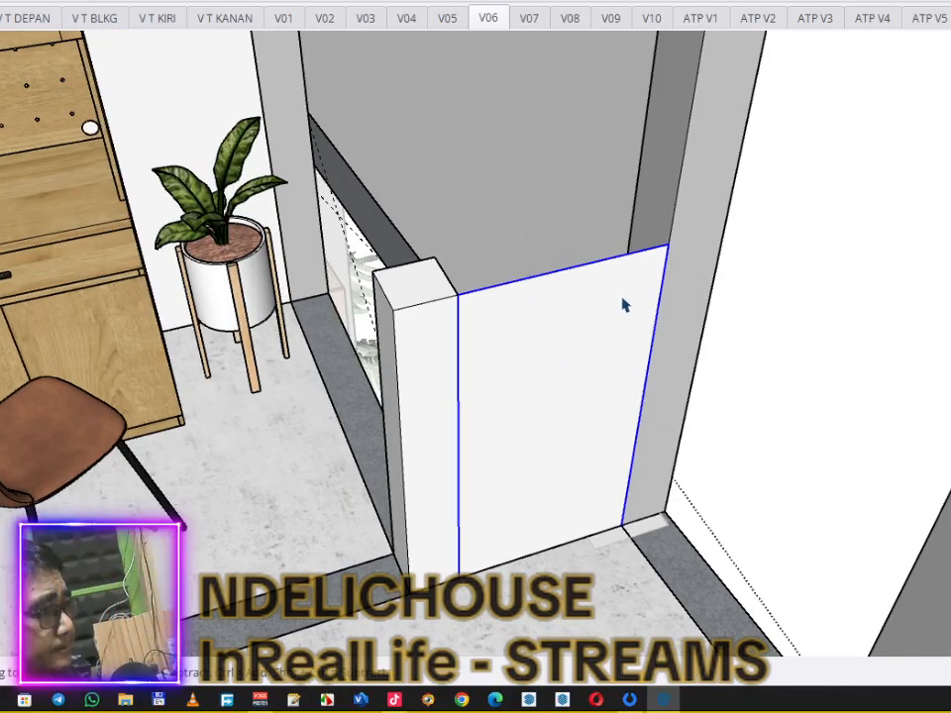
scroll(624, 304, up, 2)
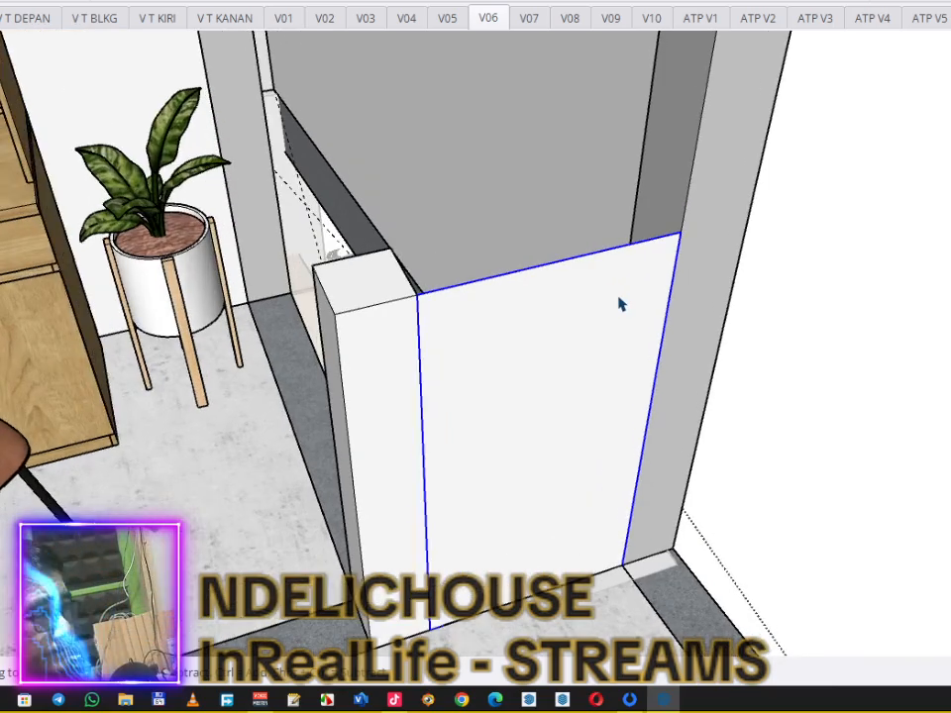
double_click(590, 316)
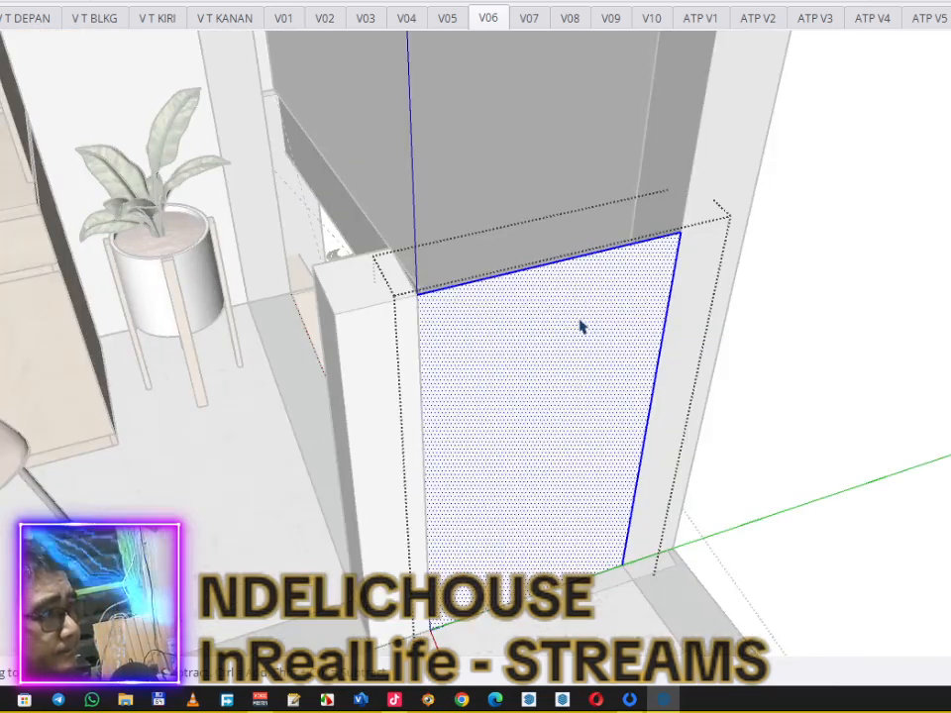
key(l)
key(space)
key(Escape)
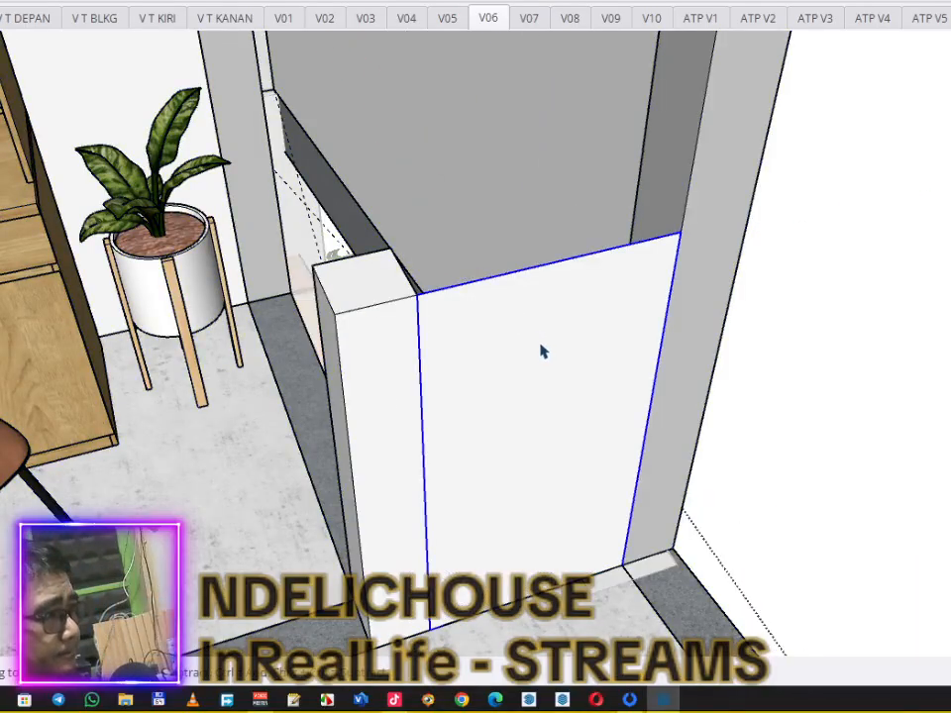
Step: Open the panel group and draw a rectangular top outline between the post's rear corner and the column, returning along the panel's upper edge
double_click(537, 344)
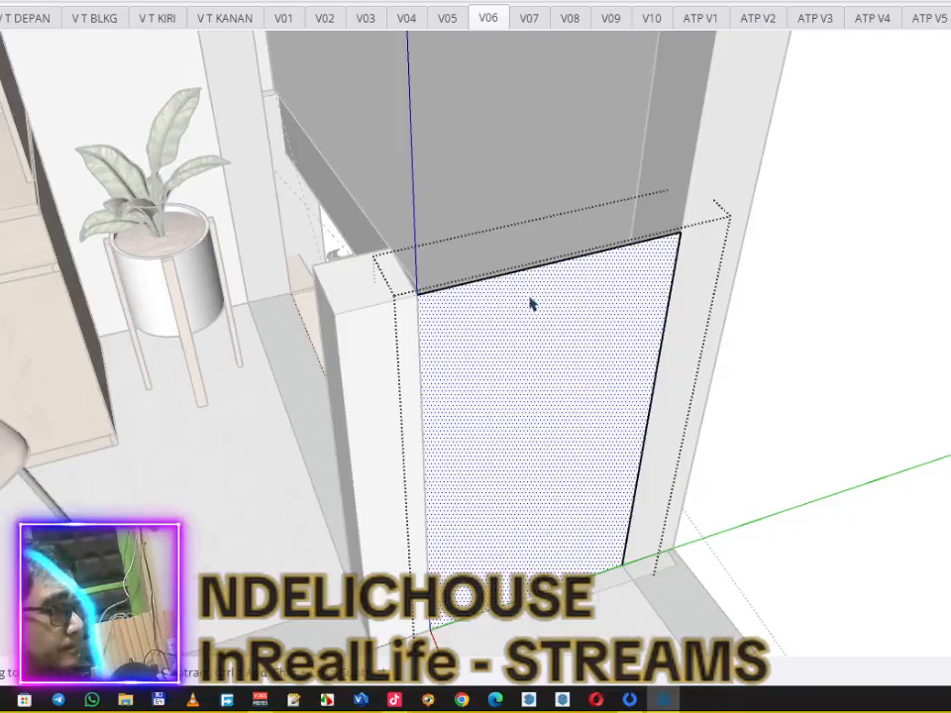
key(l)
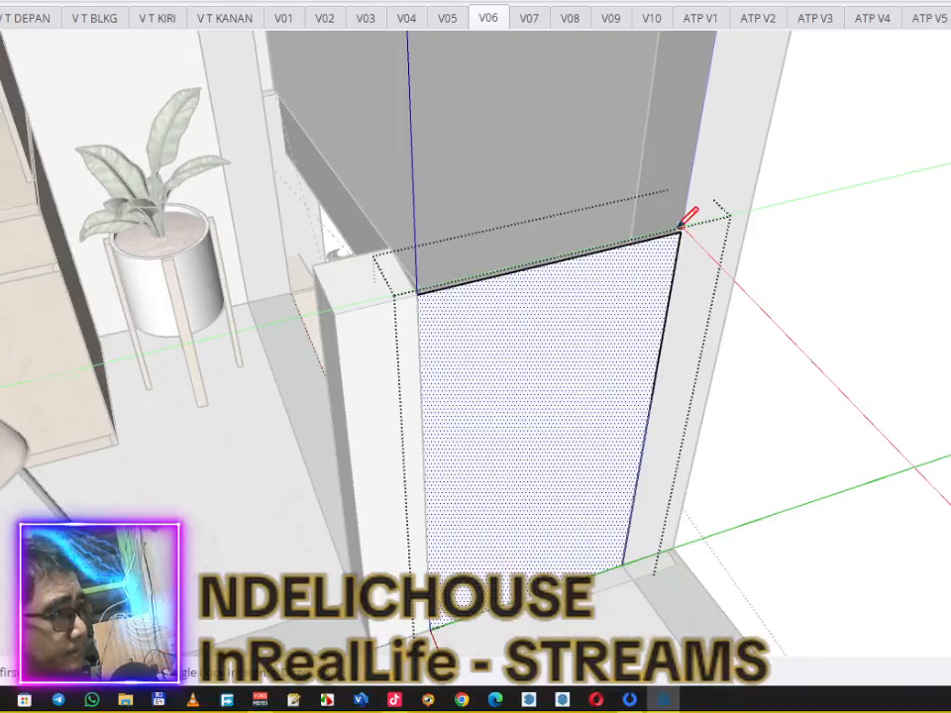
click(390, 248)
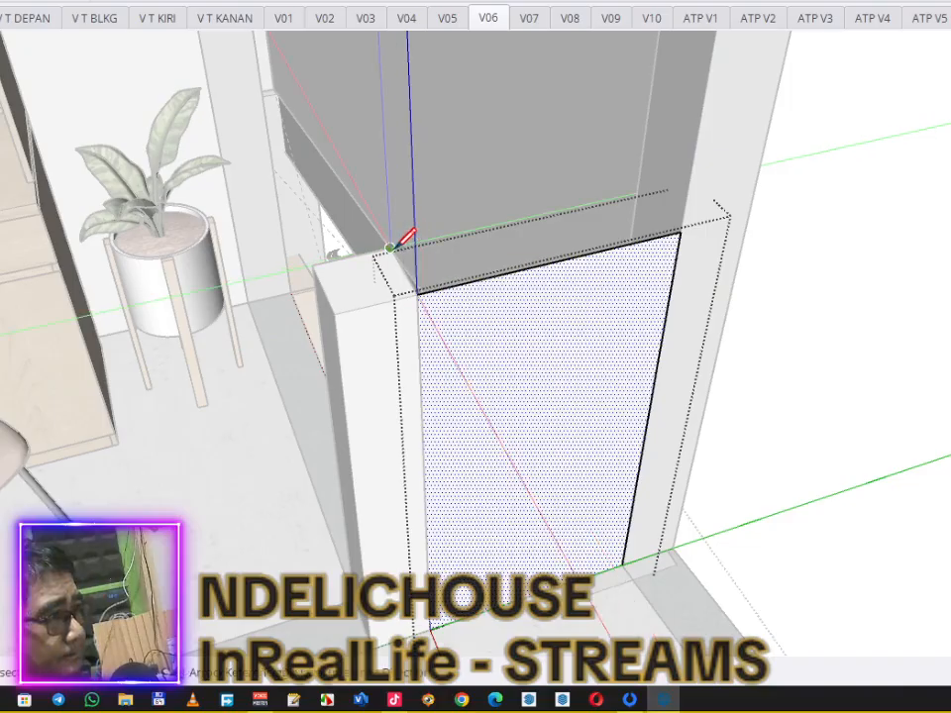
click(637, 193)
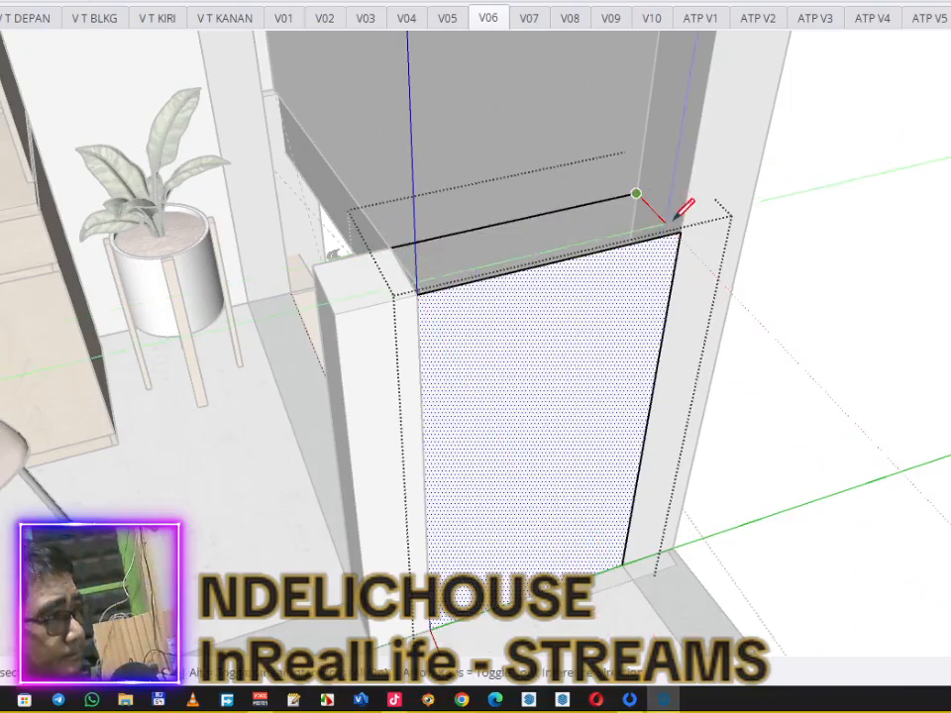
scroll(676, 233, up, 3)
click(680, 230)
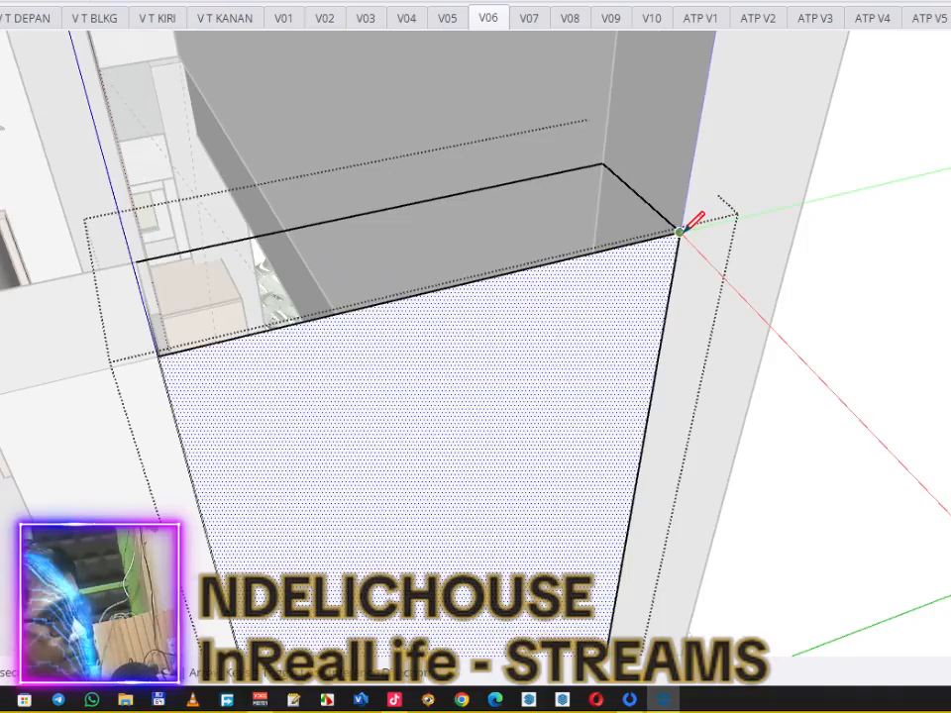
click(155, 346)
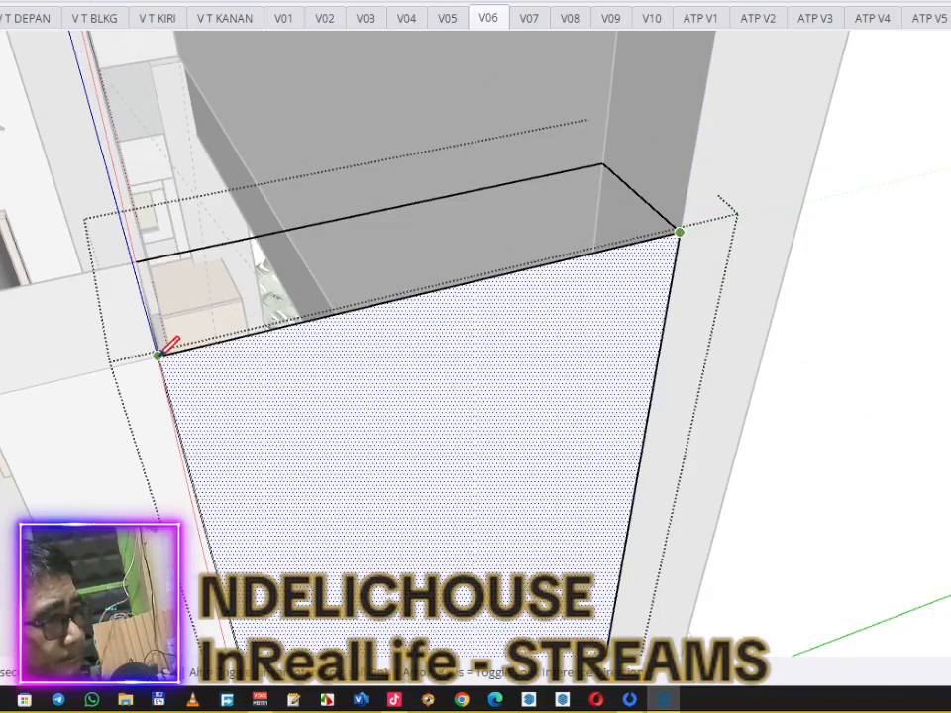
click(136, 261)
key(space)
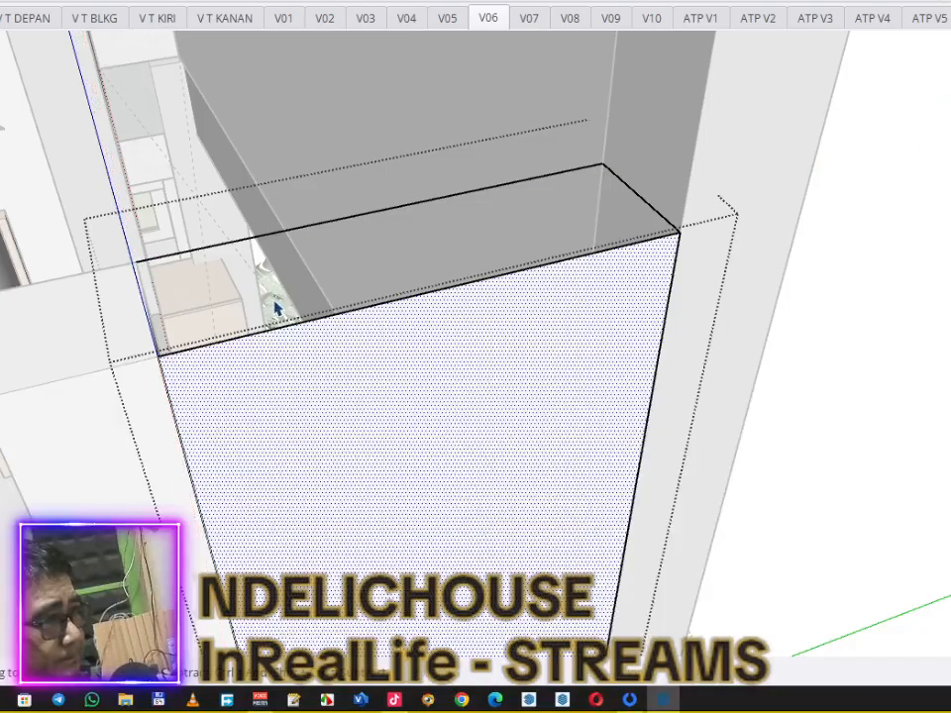
Step: Close the panel's top outline with an edge along the low post so that it forms a face
scroll(297, 337, down, 5)
middle_drag(321, 371, 327, 377)
scroll(246, 333, up, 4)
middle_drag(249, 340, 306, 368)
scroll(305, 368, up, 4)
scroll(311, 366, down, 4)
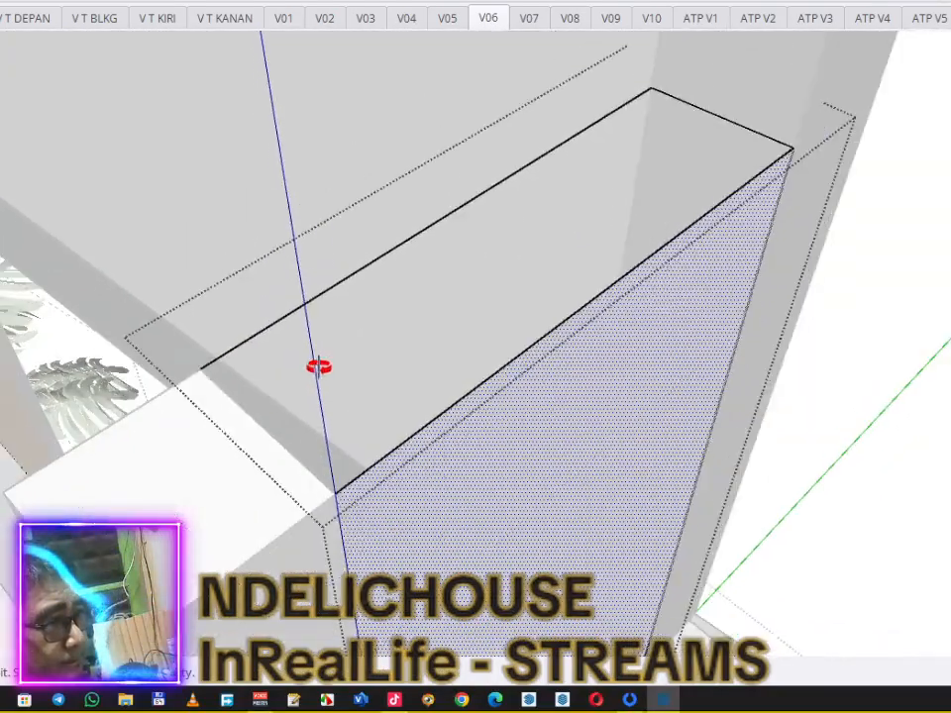
scroll(365, 397, up, 3)
key(space)
click(297, 357)
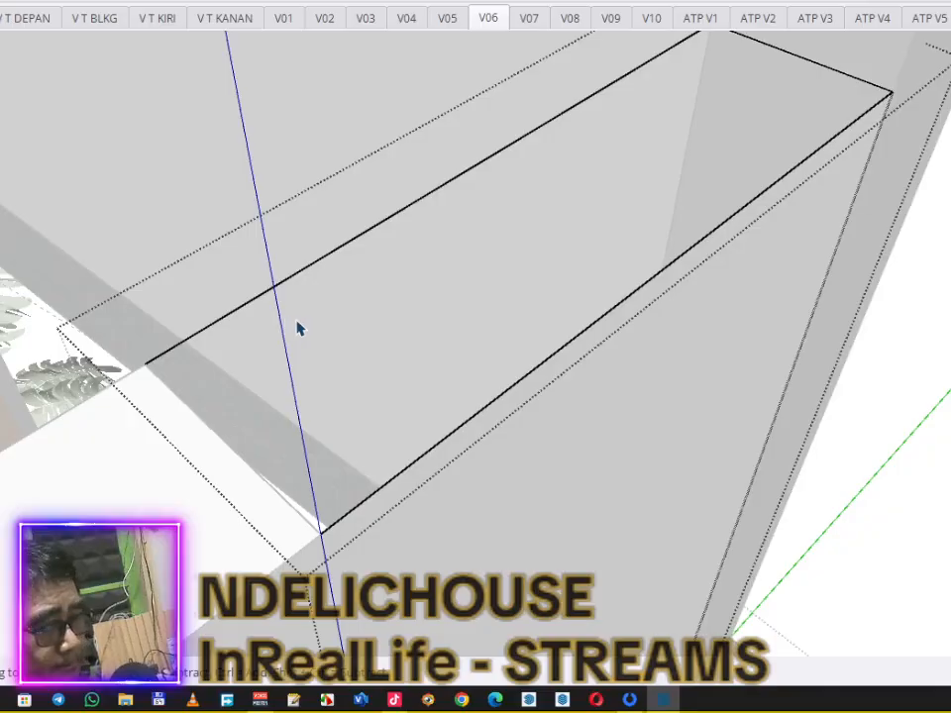
scroll(431, 375, up, 3)
scroll(550, 439, down, 3)
click(550, 439)
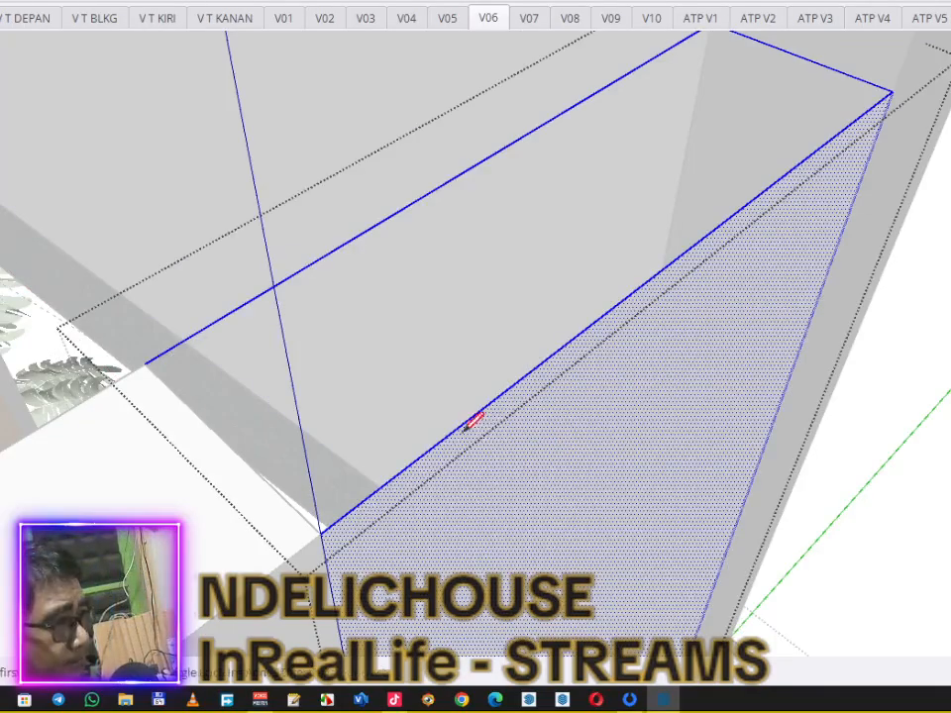
click(321, 533)
click(147, 364)
key(space)
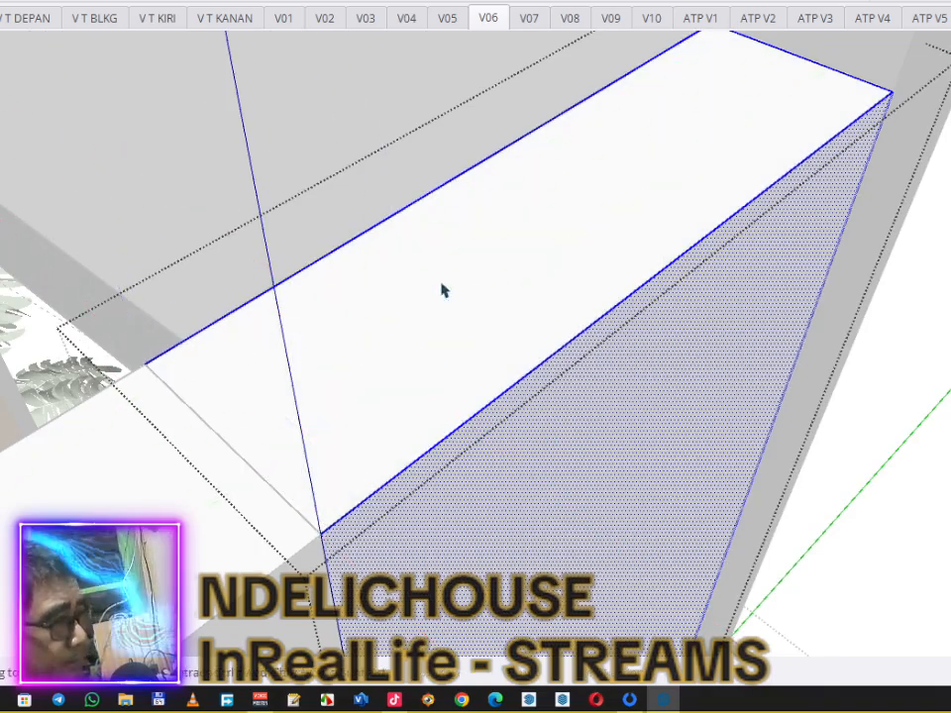
Step: Push the top face down to the floor to make the panel a solid low wall, and leave its group
click(443, 291)
scroll(531, 276, down, 4)
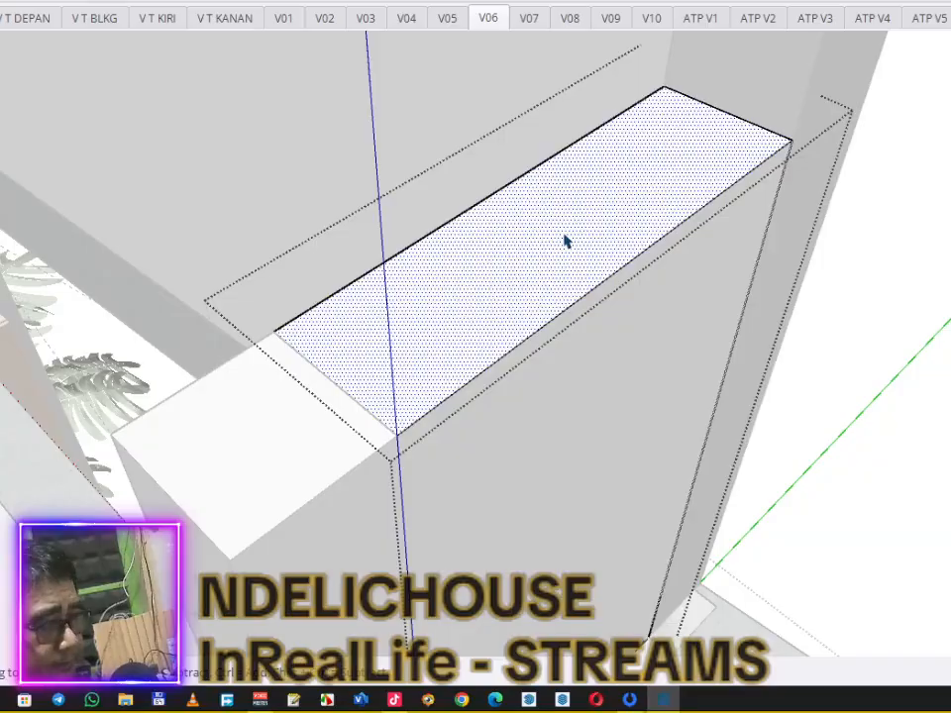
key(p)
scroll(684, 495, down, 2)
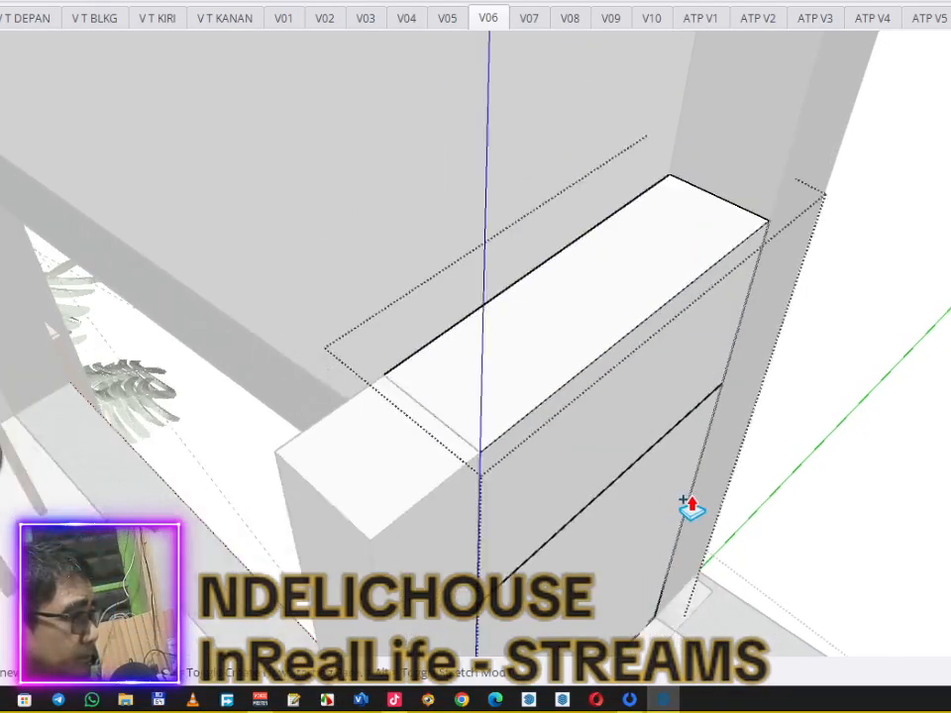
scroll(690, 508, down, 3)
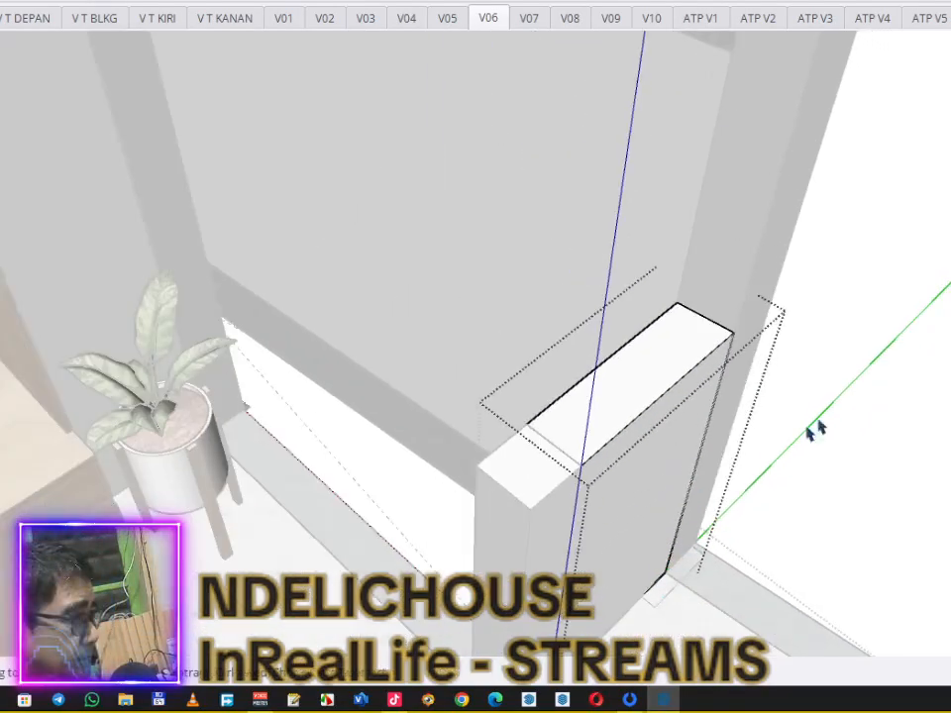
scroll(797, 442, down, 4)
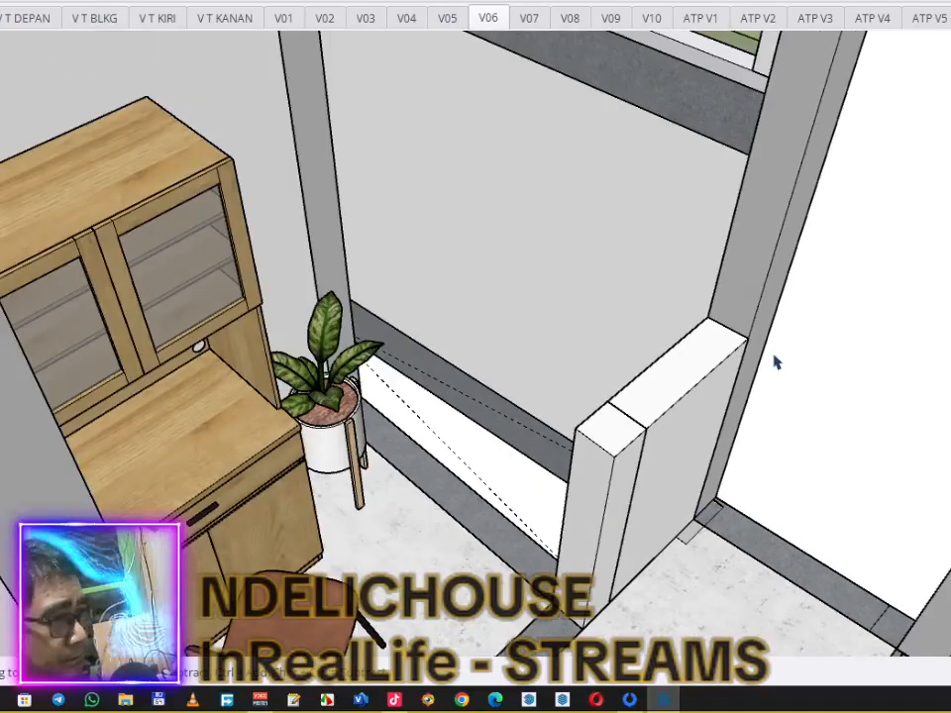
Step: Draw a horizontal strip face at post-top height, from the low post to the far column behind the plant, as wide as the post
scroll(559, 425, up, 5)
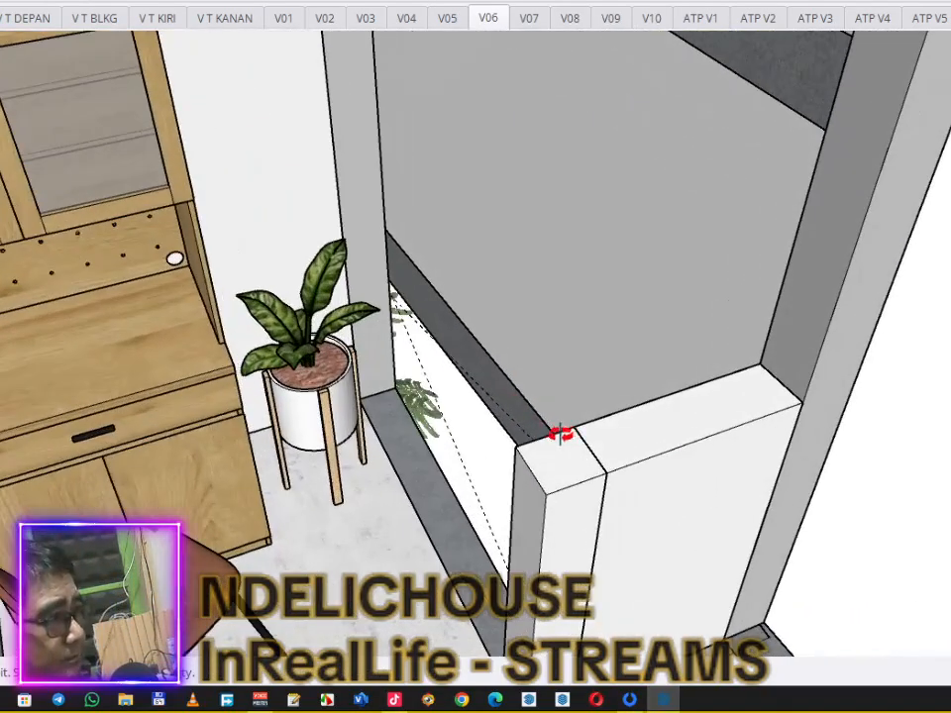
scroll(561, 432, up, 2)
key(space)
key(ctrl+a)
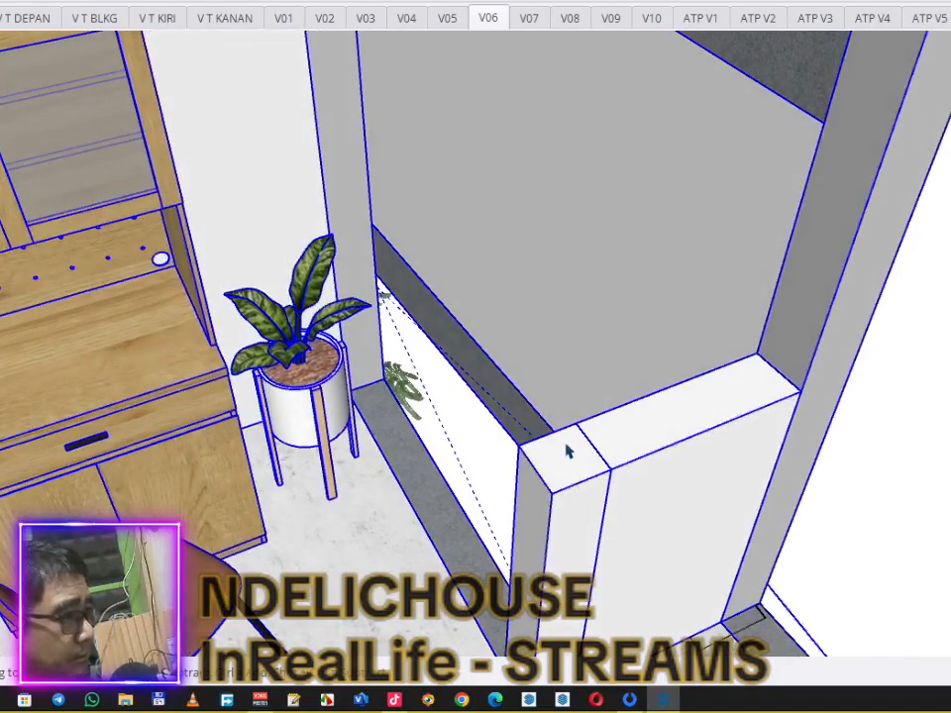
key(ctrl+t)
click(569, 453)
double_click(569, 453)
key(l)
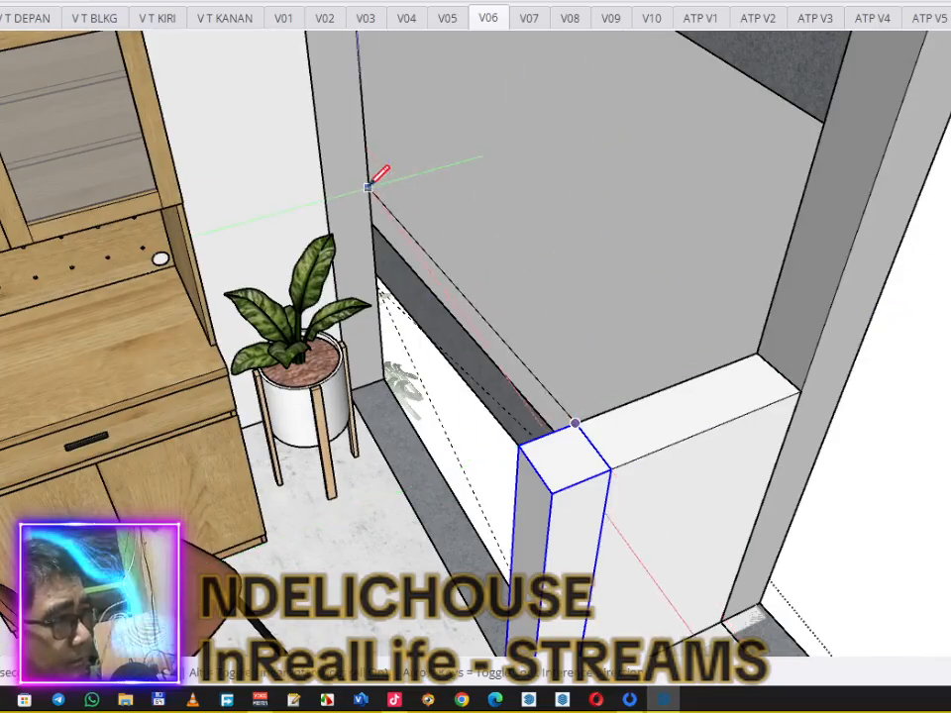
click(320, 158)
click(519, 444)
key(space)
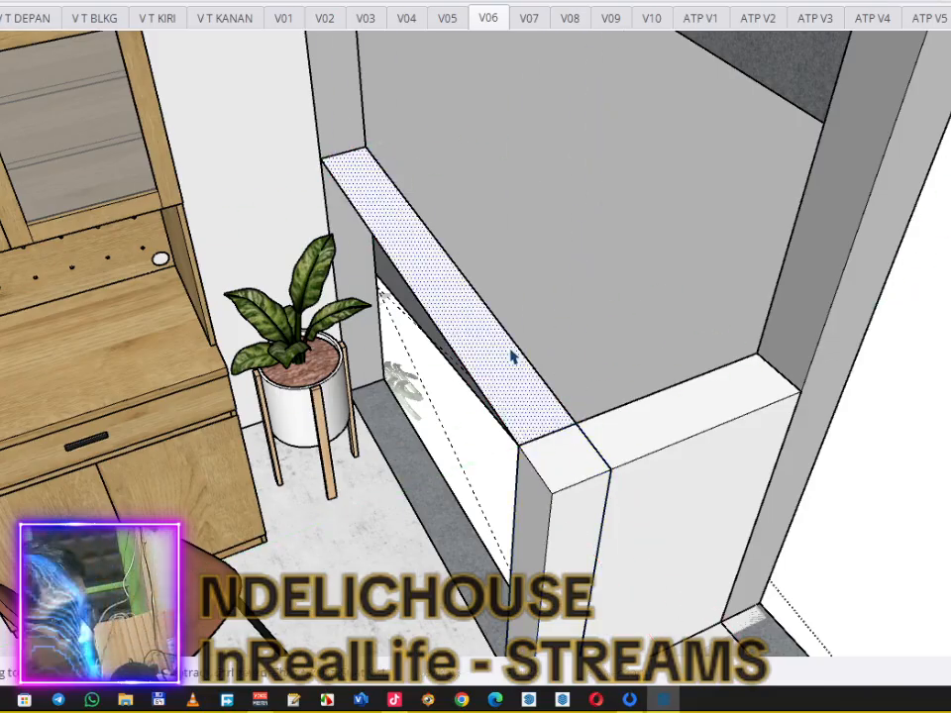
Step: Group the new strip face and extrude it down to the floor as a second low wall, then leave the group
right_click(513, 358)
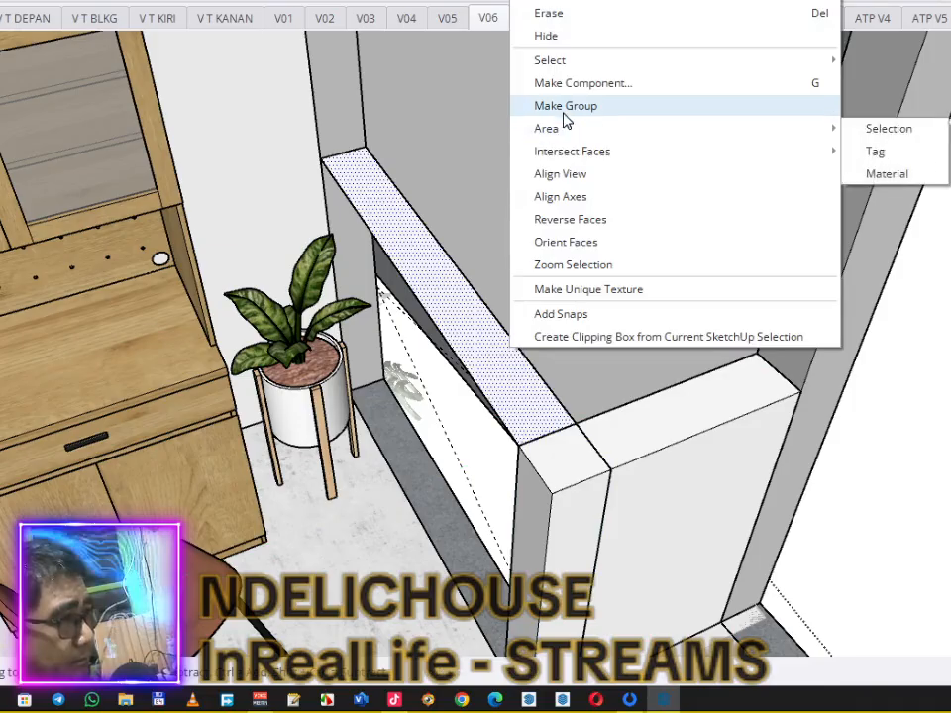
click(563, 111)
double_click(467, 325)
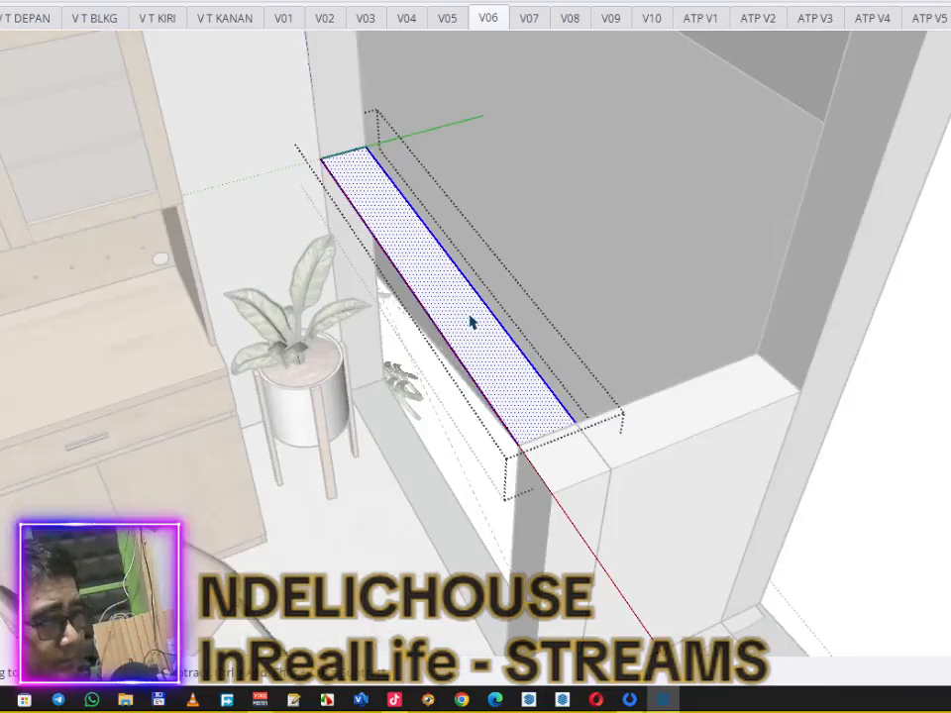
key(p)
click(470, 374)
click(445, 577)
key(space)
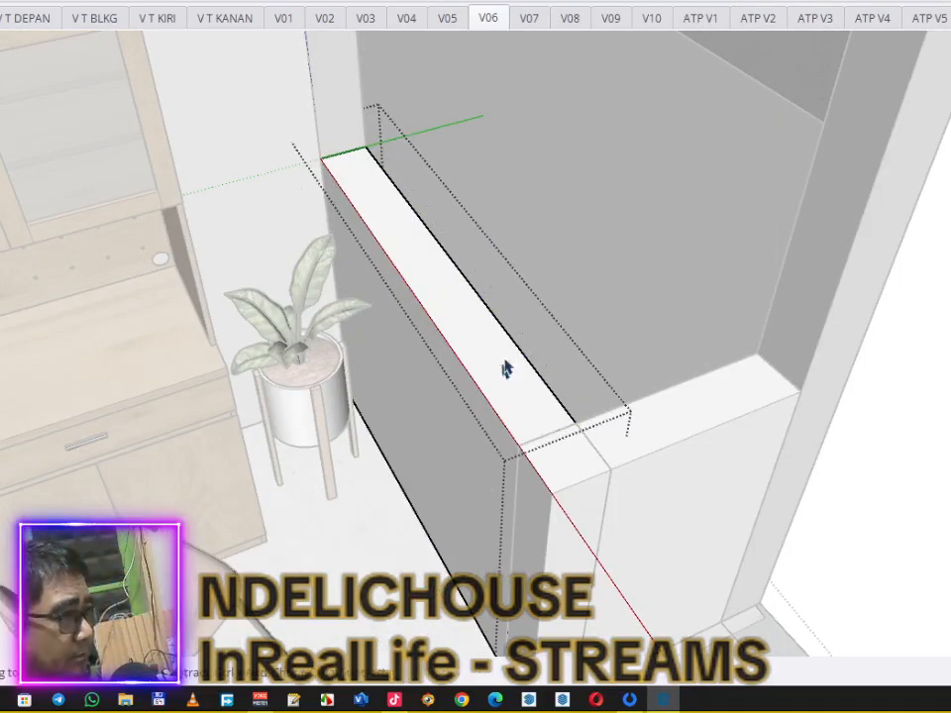
key(Escape)
Step: Paint both new low walls beside the stair landing with the brown wooden lattice material, leaving the corner post unpainted
scroll(541, 350, down, 6)
mouse_move(541, 350)
middle_down()
mouse_move(626, 407)
mouse_move(556, 287)
mouse_move(461, 292)
mouse_move(424, 350)
middle_up()
scroll(364, 302, up, 5)
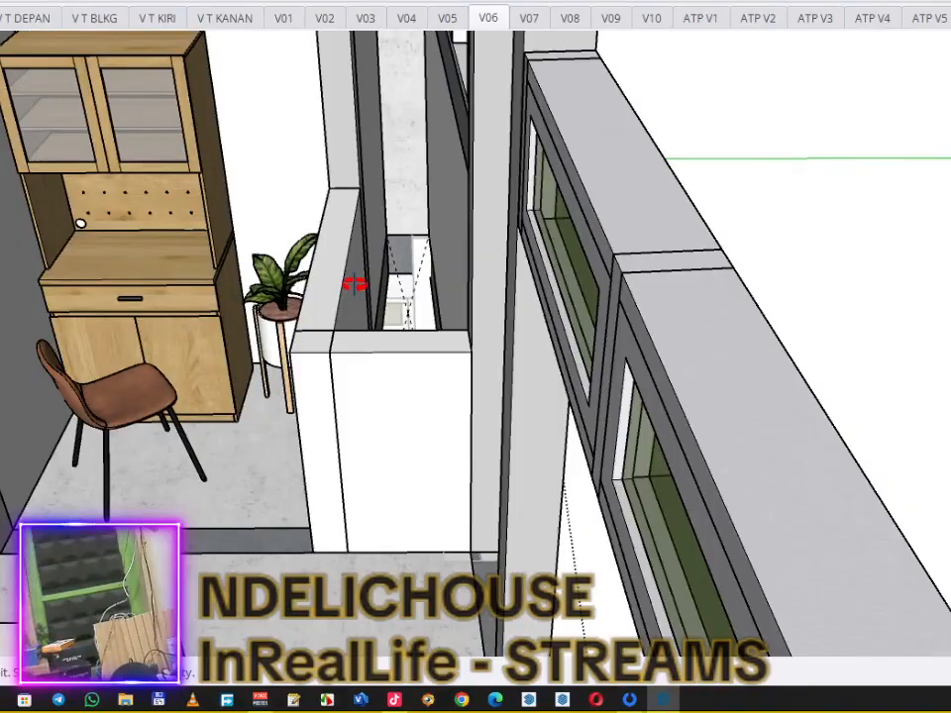
mouse_move(480, 159)
middle_down()
mouse_move(491, 258)
mouse_move(439, 349)
mouse_move(398, 377)
mouse_move(435, 318)
mouse_move(420, 257)
middle_up()
mouse_move(433, 318)
middle_down()
mouse_move(410, 336)
mouse_move(505, 340)
mouse_move(324, 317)
mouse_move(338, 346)
mouse_move(388, 355)
mouse_move(287, 385)
mouse_move(312, 388)
mouse_move(277, 414)
mouse_move(303, 355)
mouse_move(393, 297)
mouse_move(284, 331)
mouse_move(398, 339)
mouse_move(354, 357)
mouse_move(380, 368)
middle_up()
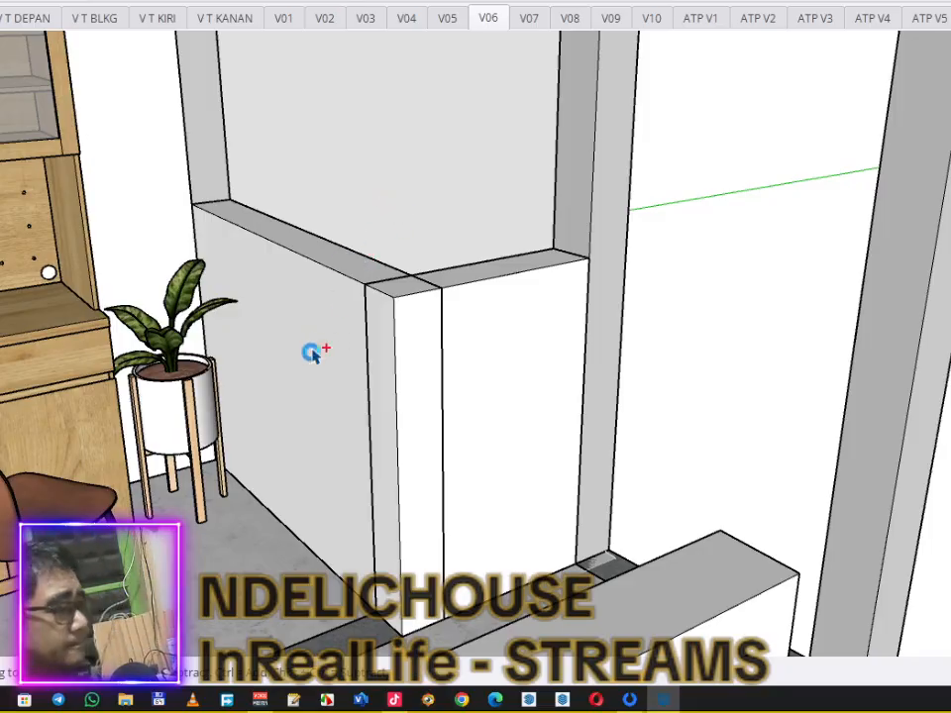
click(325, 378)
click(503, 379)
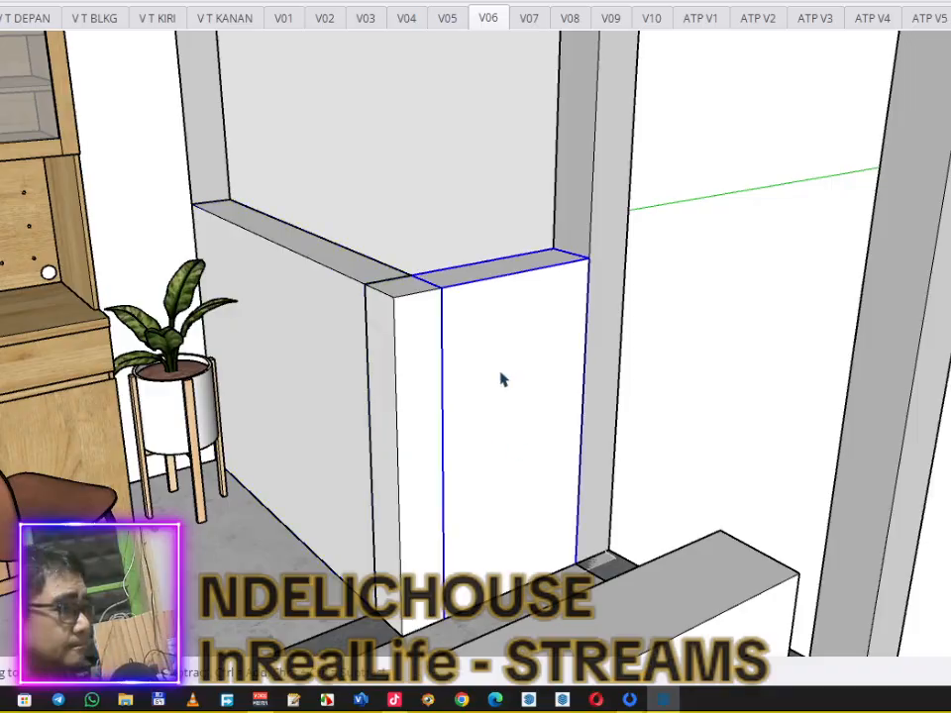
click(448, 242)
click(483, 331)
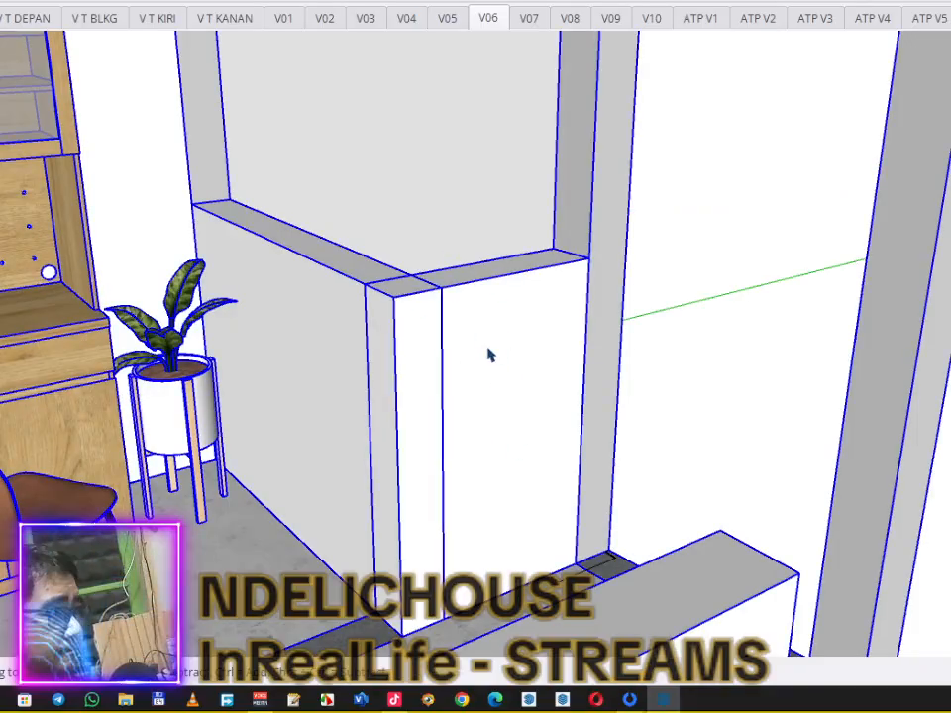
double_click(489, 362)
click(495, 372)
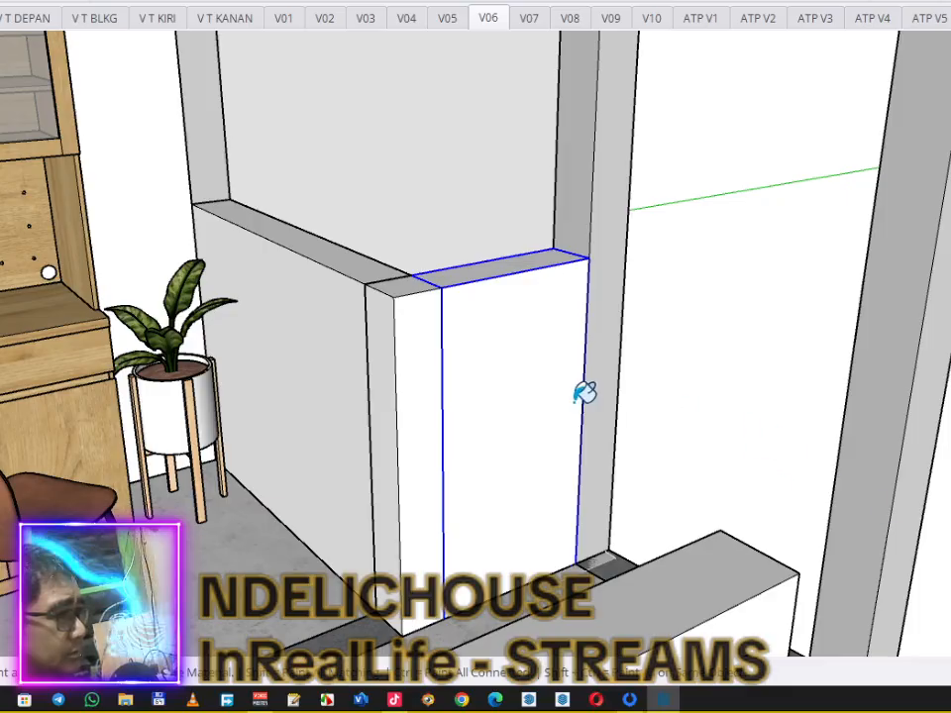
click(570, 359)
click(343, 315)
key(space)
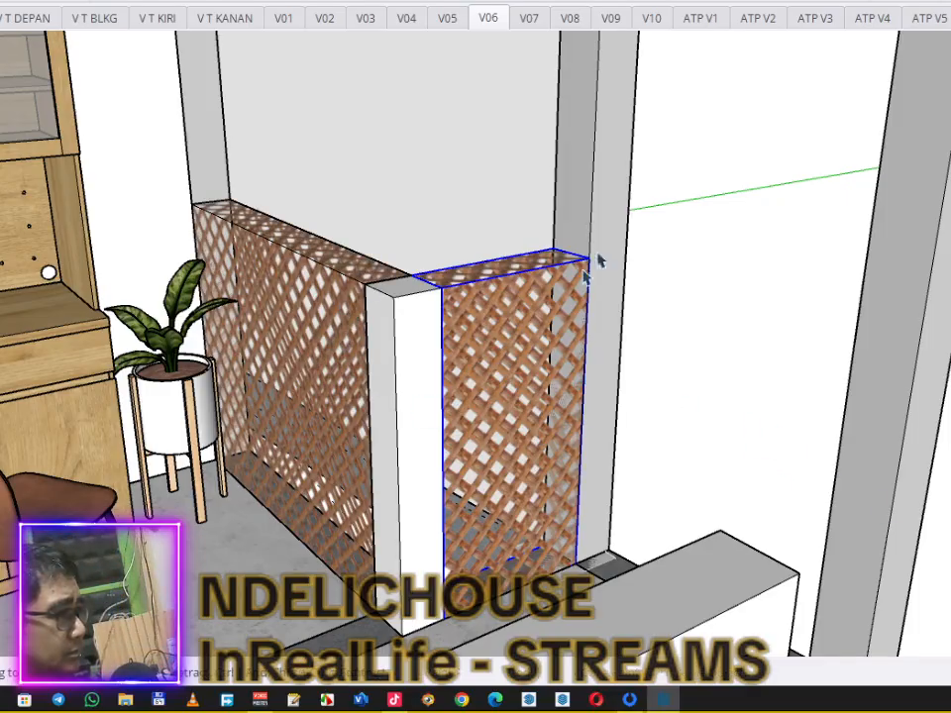
click(656, 294)
Step: Examine the lattice low walls and the corner post from the stair side, from a distance and close up
scroll(357, 396, down, 3)
middle_drag(359, 399, 602, 438)
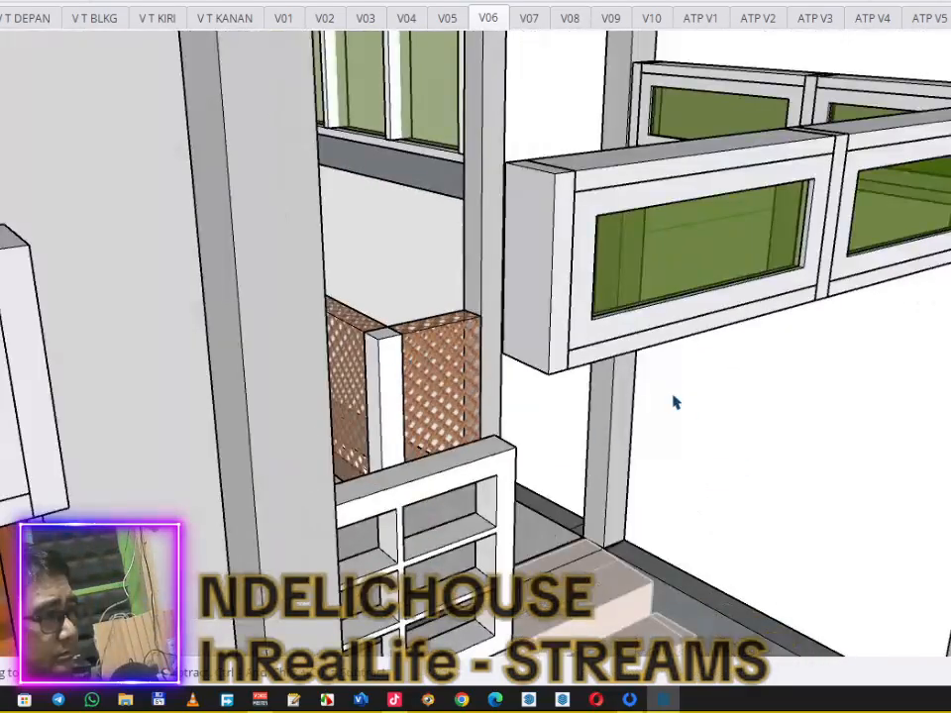
scroll(684, 411, down, 5)
mouse_move(671, 391)
middle_down()
mouse_move(509, 429)
mouse_move(389, 388)
mouse_move(519, 393)
middle_up()
scroll(519, 394, up, 2)
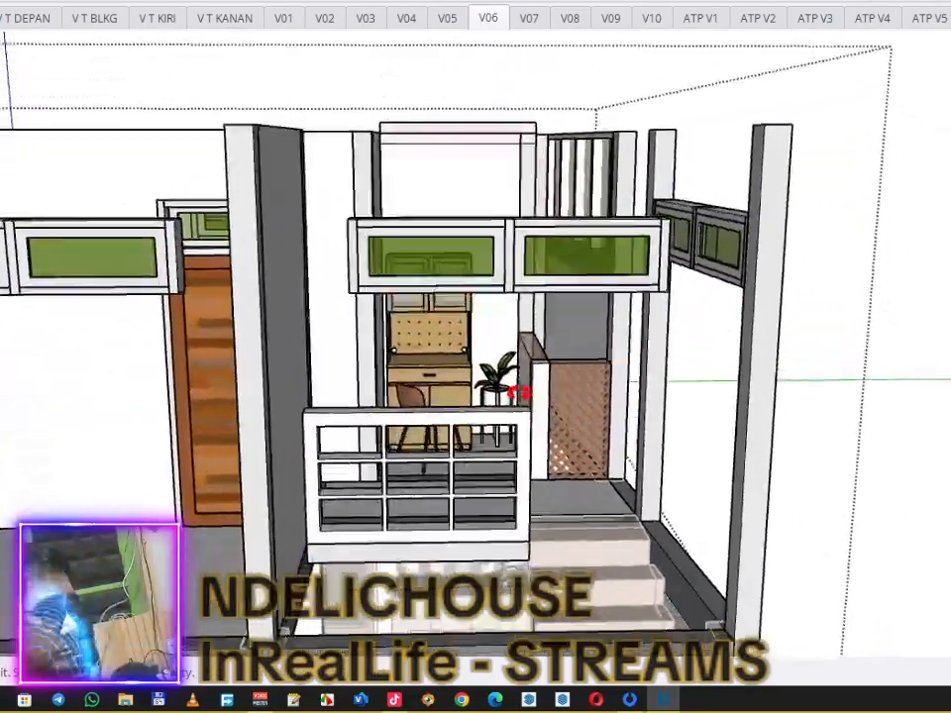
scroll(508, 385, up, 1)
scroll(550, 365, up, 4)
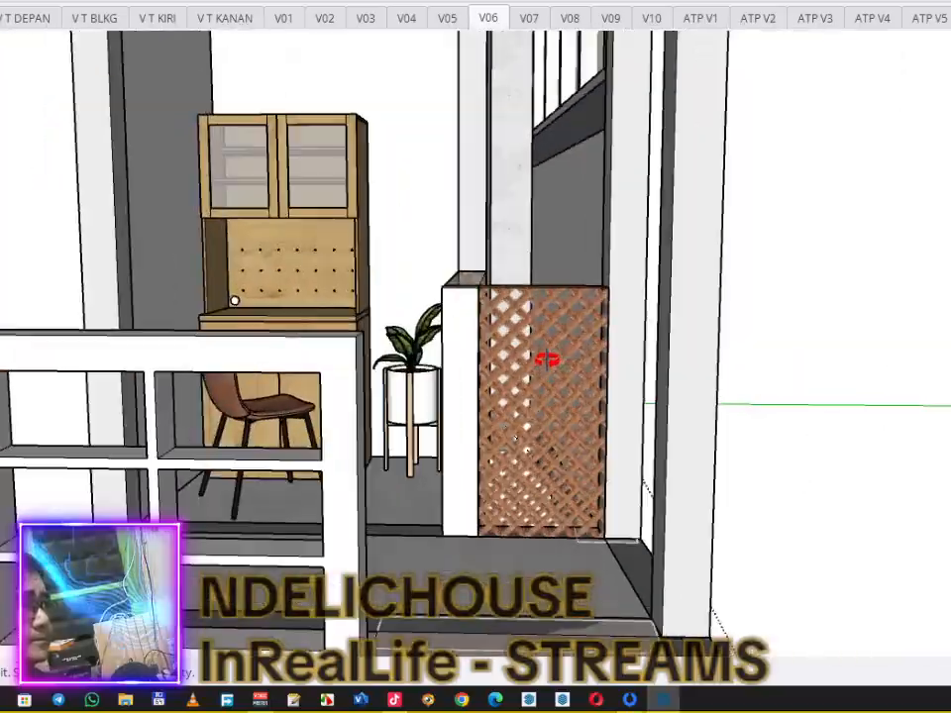
scroll(521, 369, down, 4)
middle_drag(520, 368, 594, 374)
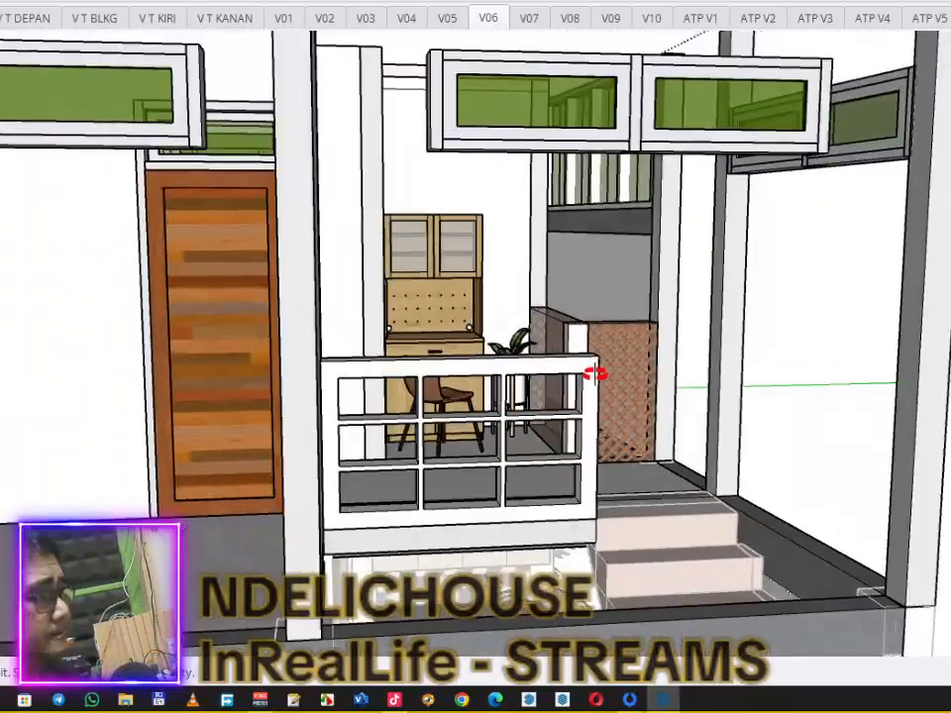
Step: Examine the lattice walls, the stair and the adjoining upper-floor rooms from above
mouse_move(628, 323)
middle_down()
mouse_move(694, 414)
mouse_move(711, 484)
mouse_move(702, 525)
middle_up()
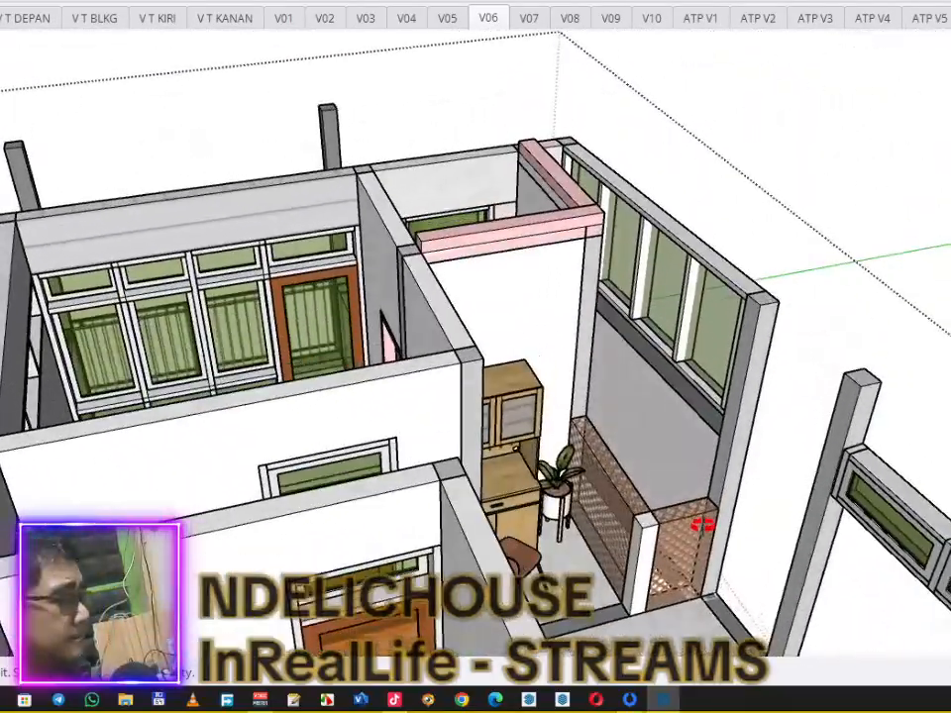
scroll(686, 510, up, 3)
scroll(684, 506, down, 5)
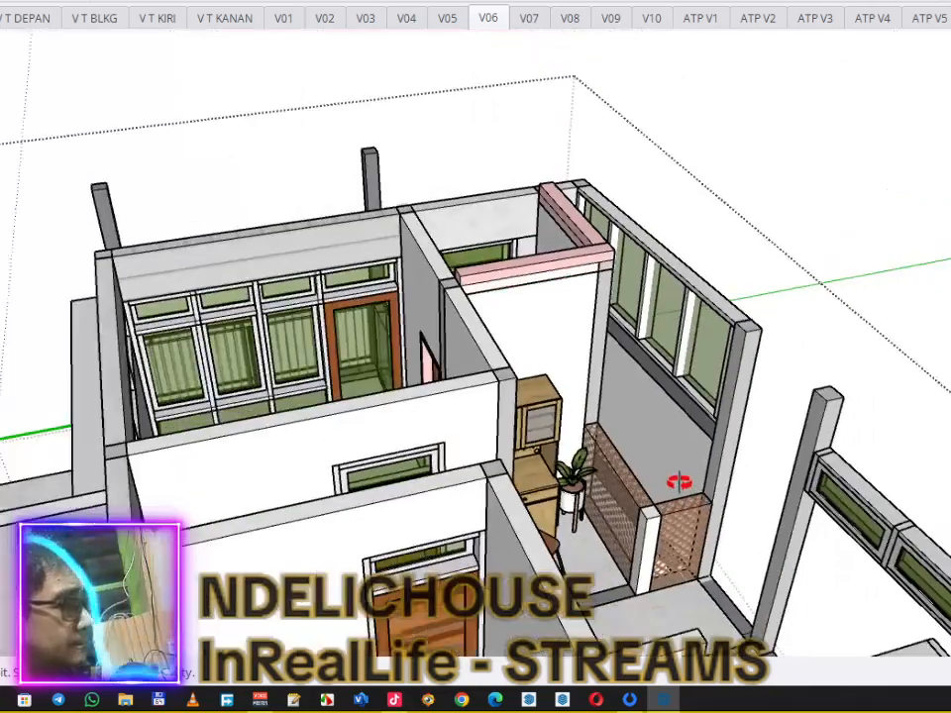
mouse_move(722, 505)
middle_down()
mouse_move(739, 539)
mouse_move(749, 450)
mouse_move(646, 315)
middle_up()
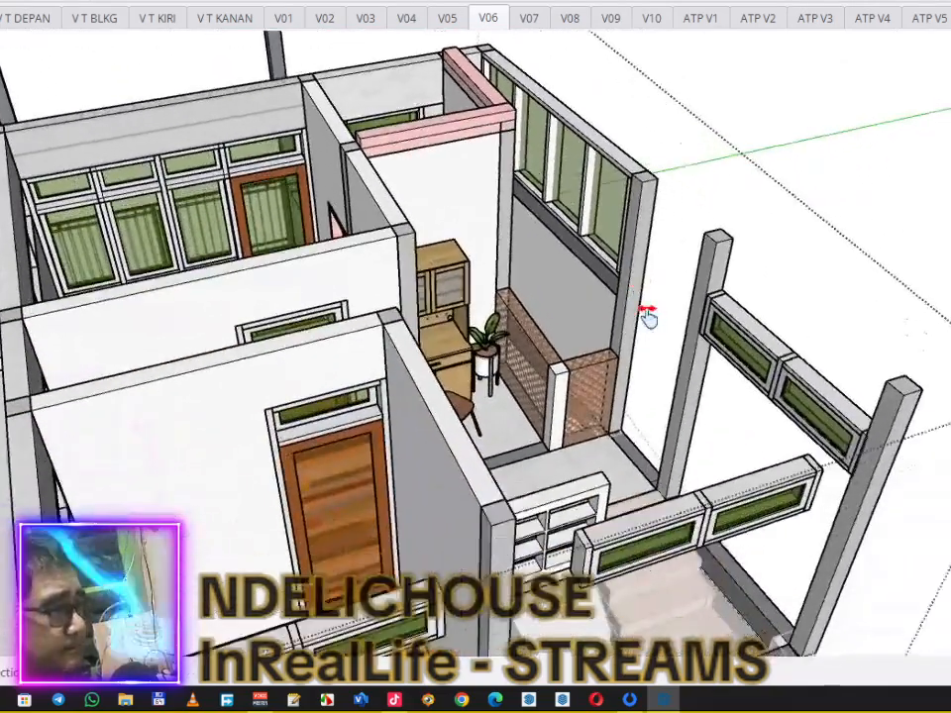
key(o)
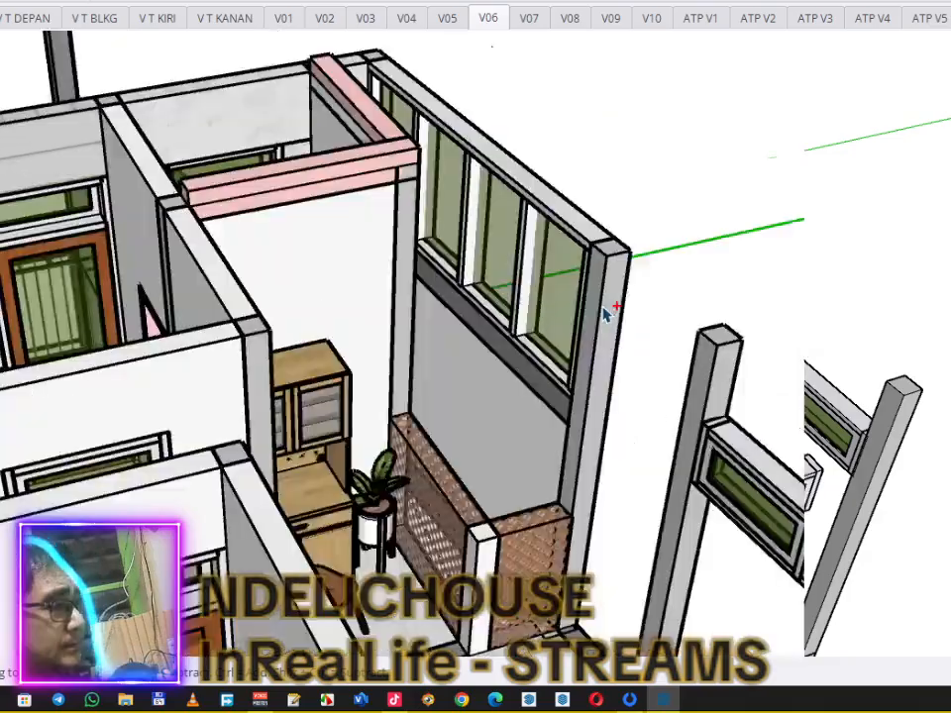
click(601, 306)
key(m)
click(809, 225)
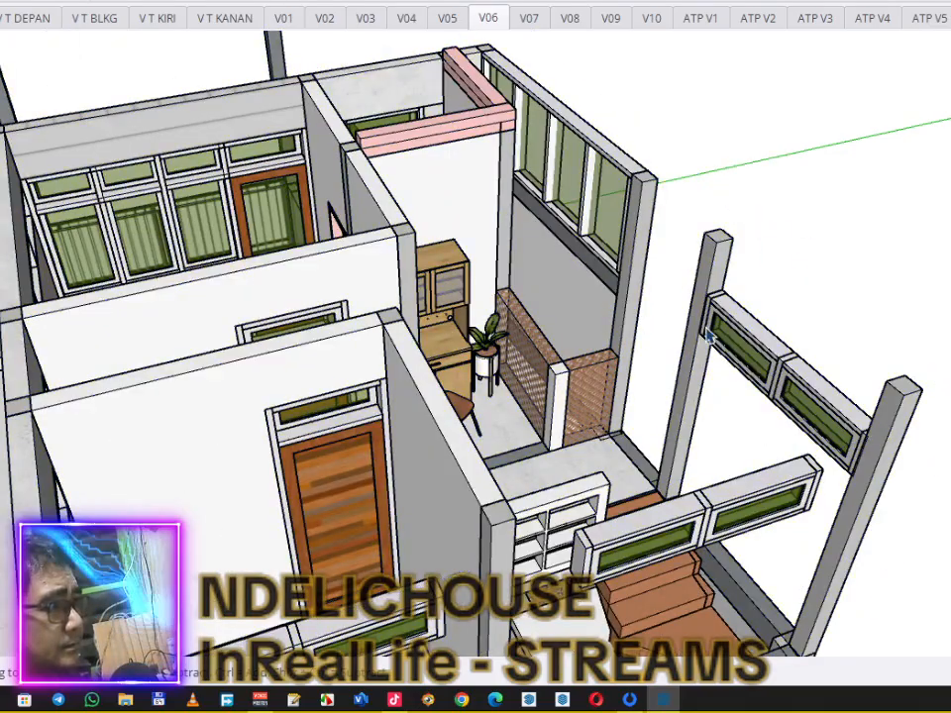
scroll(708, 330, down, 2)
mouse_move(697, 374)
middle_down()
mouse_move(694, 384)
mouse_move(767, 452)
mouse_move(680, 377)
middle_up()
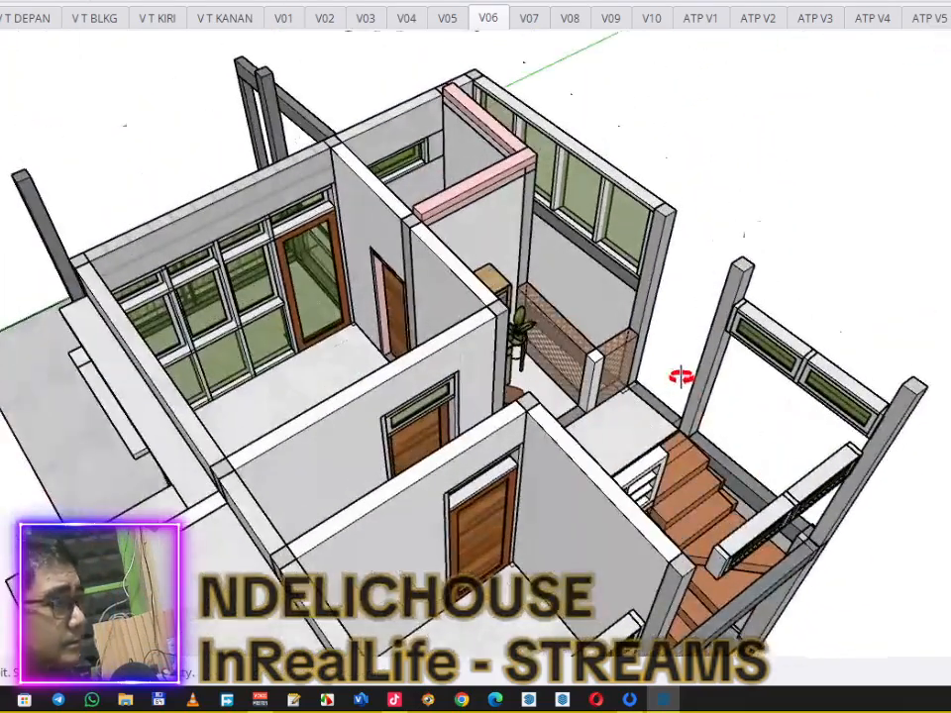
scroll(679, 375, up, 3)
scroll(681, 370, down, 3)
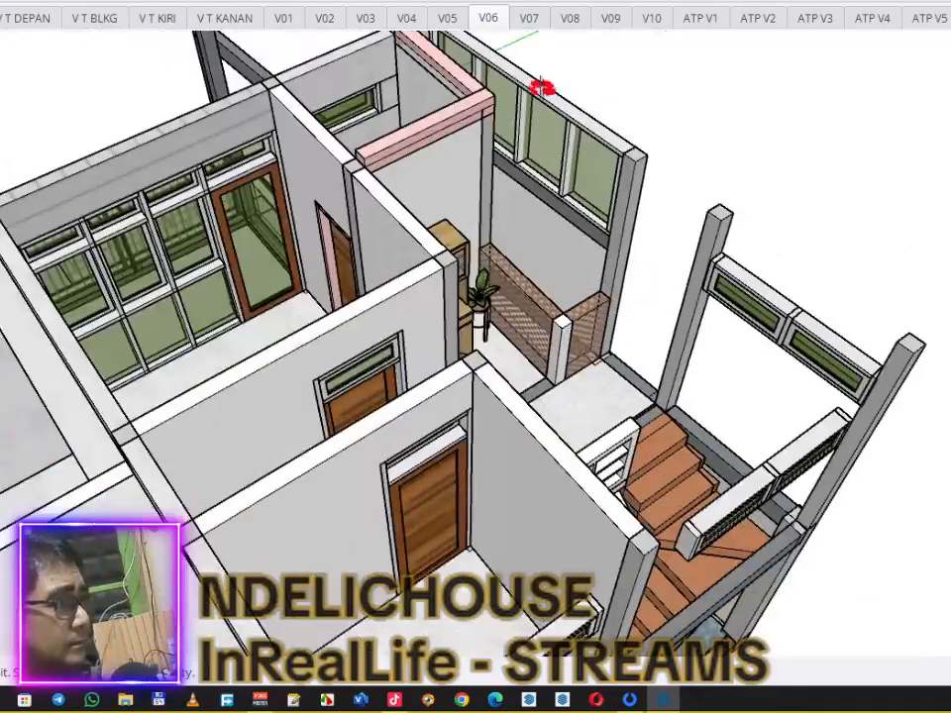
Step: Review the exterior through the saved scenes V06 to V10 and the roof scenes ATP V1 to ATP V3
click(491, 22)
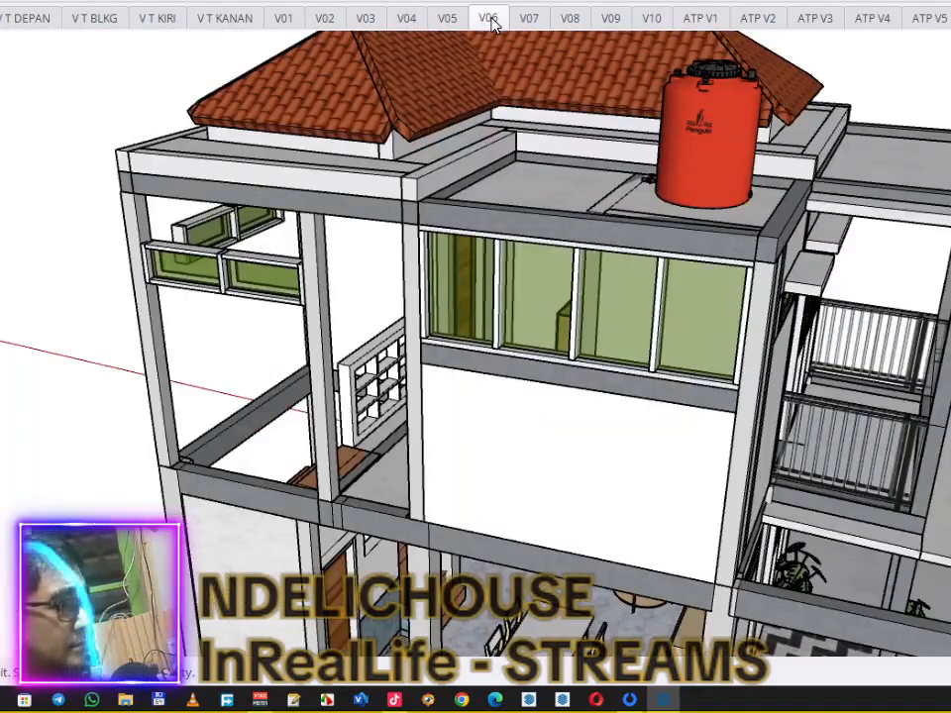
mouse_move(500, 119)
middle_down()
mouse_move(590, 329)
mouse_move(877, 373)
middle_up()
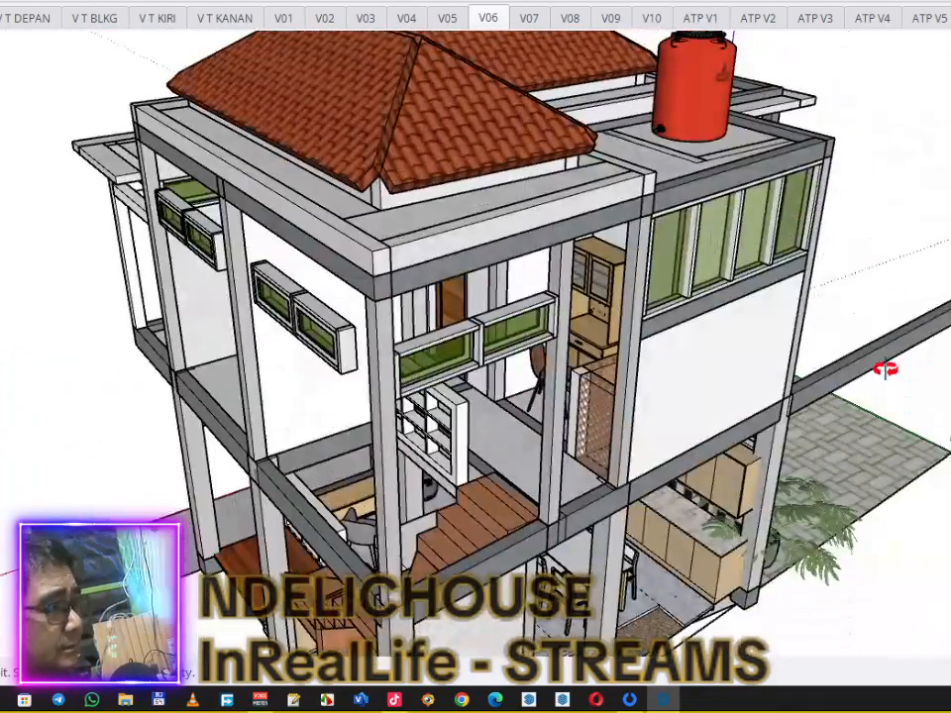
click(528, 19)
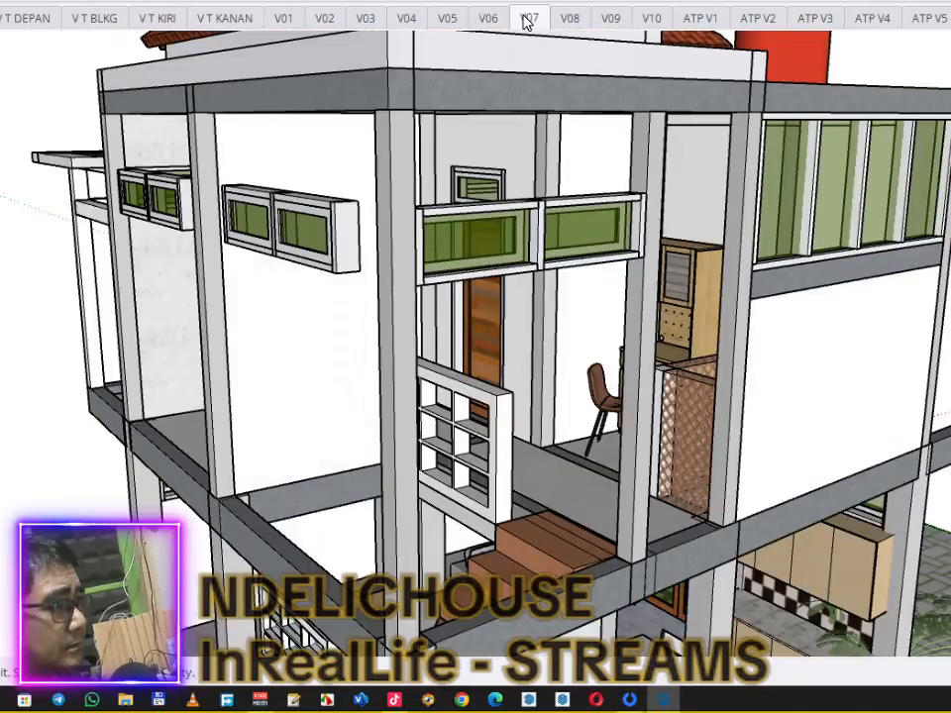
click(571, 18)
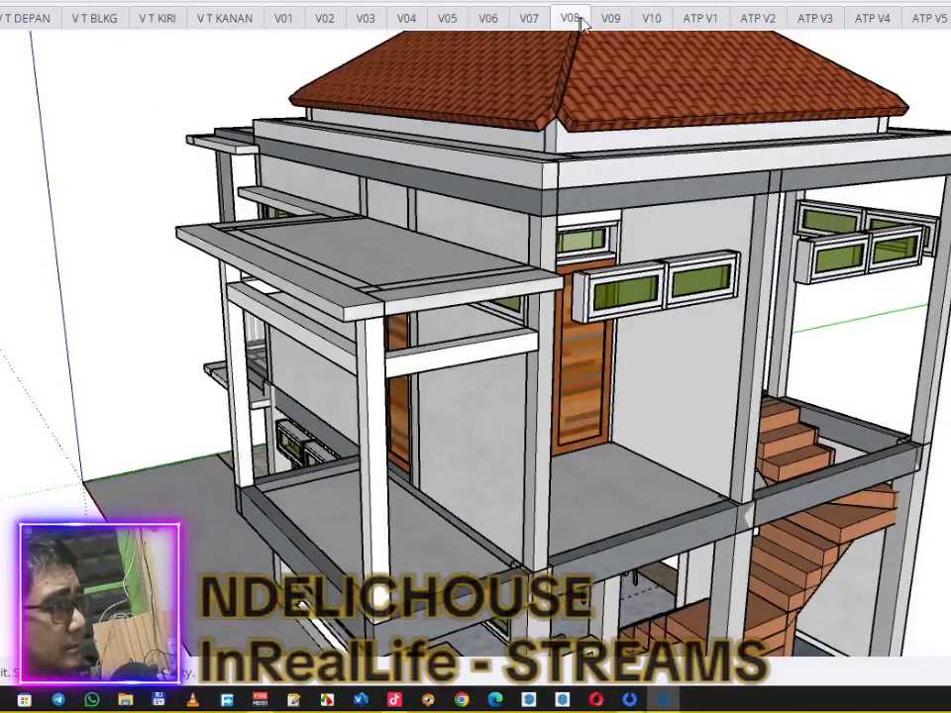
click(611, 19)
click(653, 20)
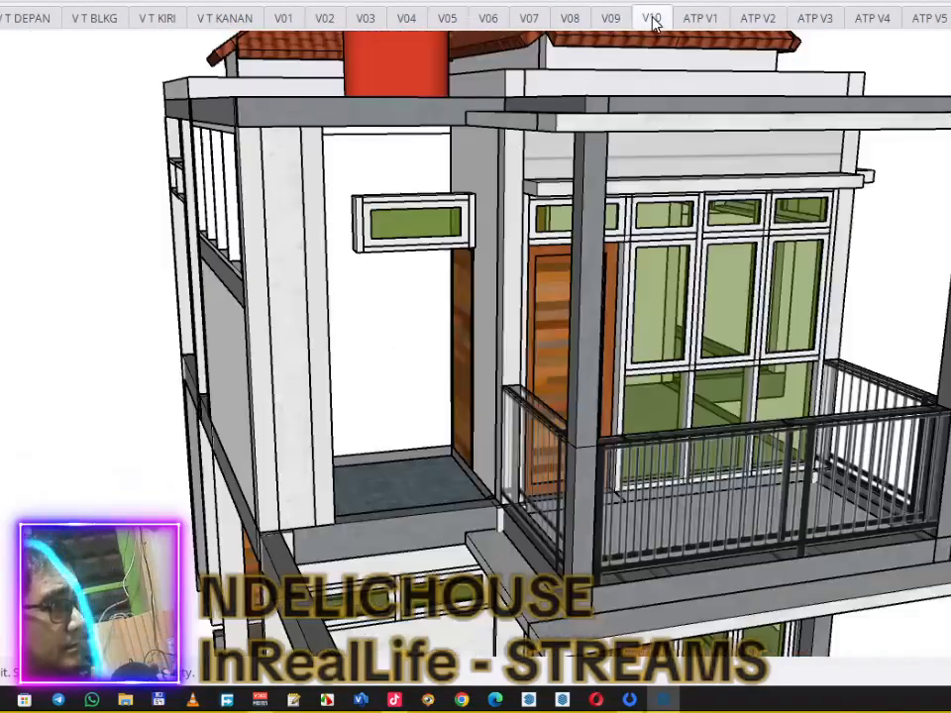
click(690, 22)
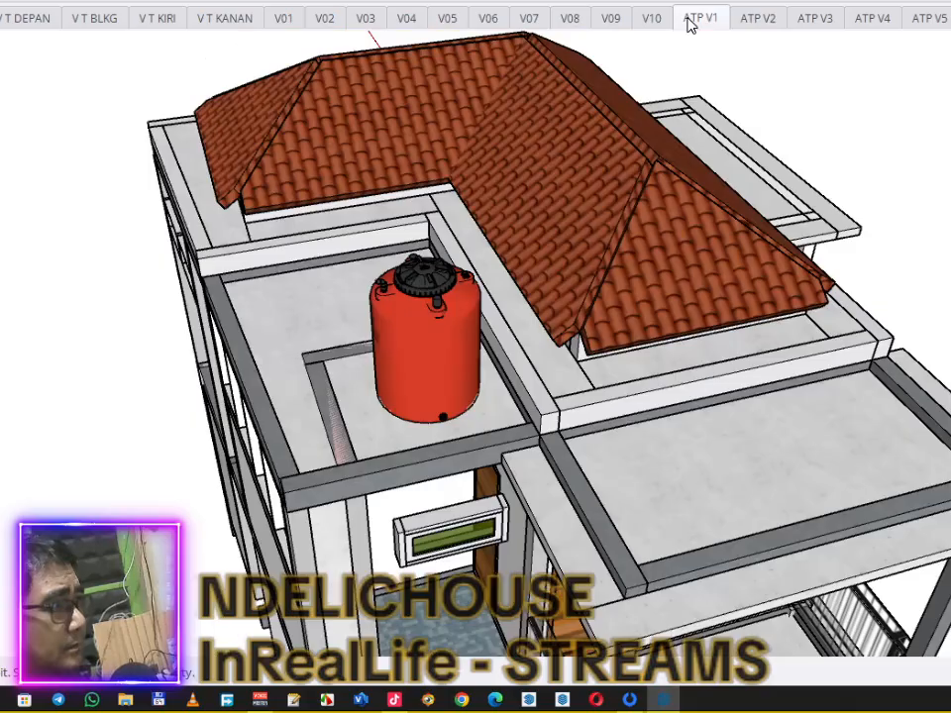
click(748, 22)
click(804, 22)
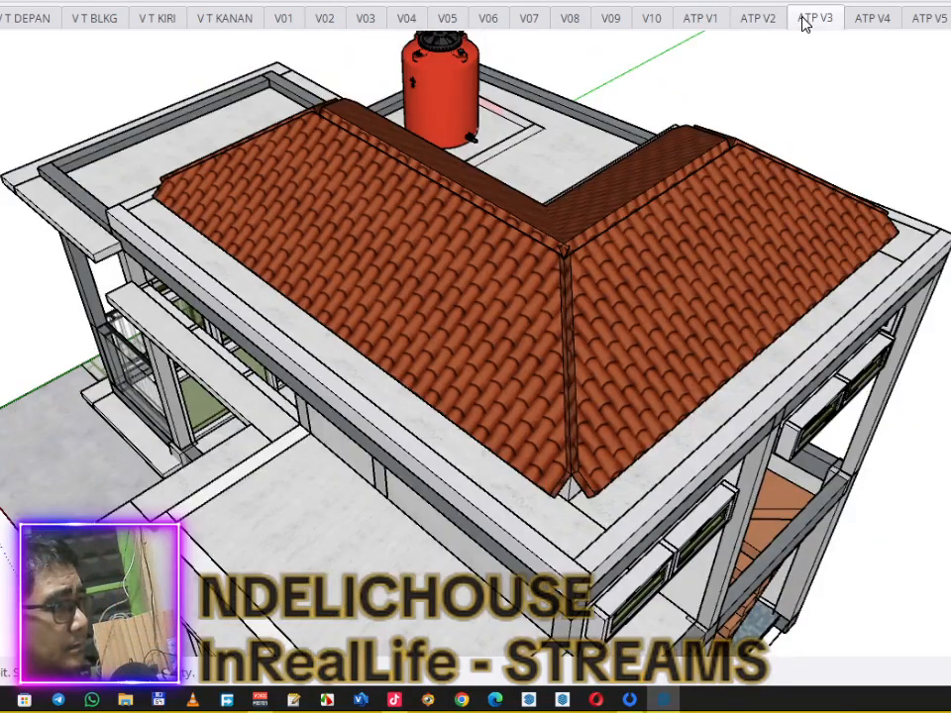
Step: Hide the white outer wall below the four-pane window strip in scene V06, and recall that scene
click(494, 20)
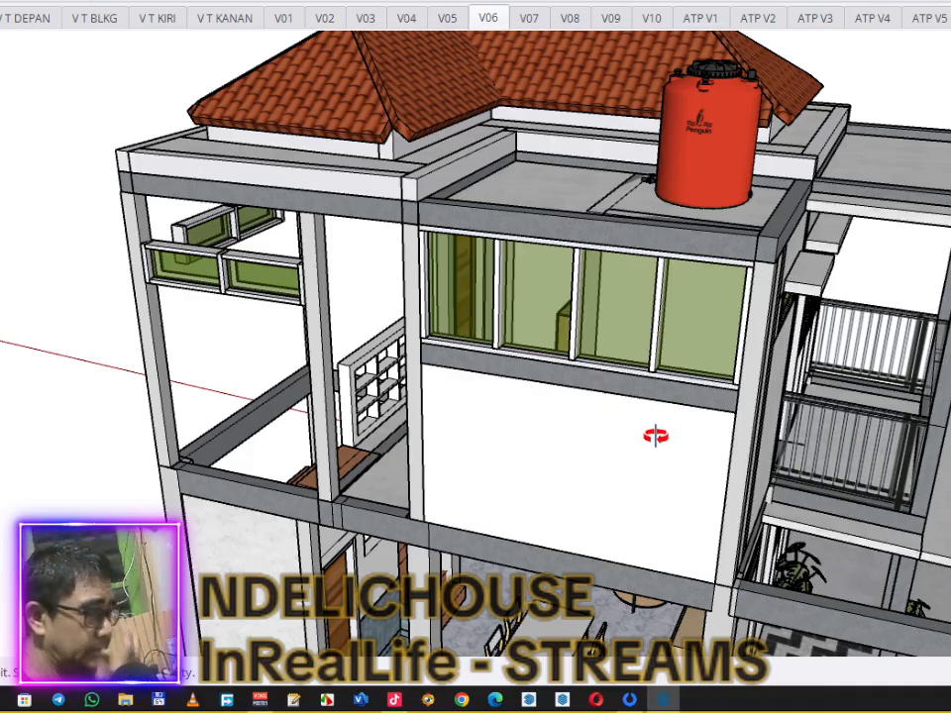
key(space)
click(602, 472)
click(580, 480)
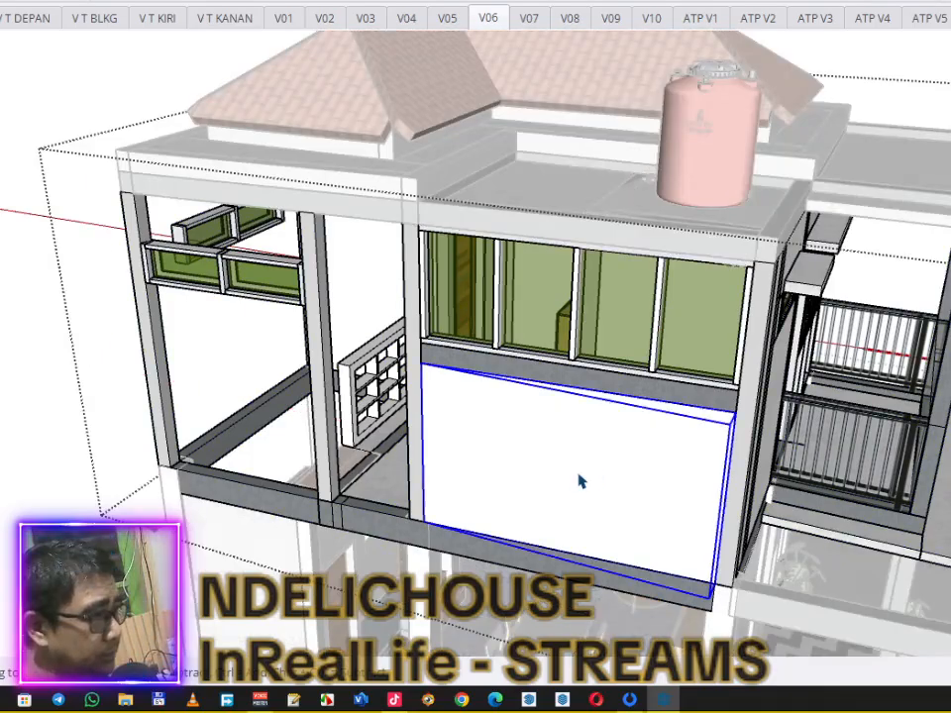
right_click(579, 475)
click(642, 171)
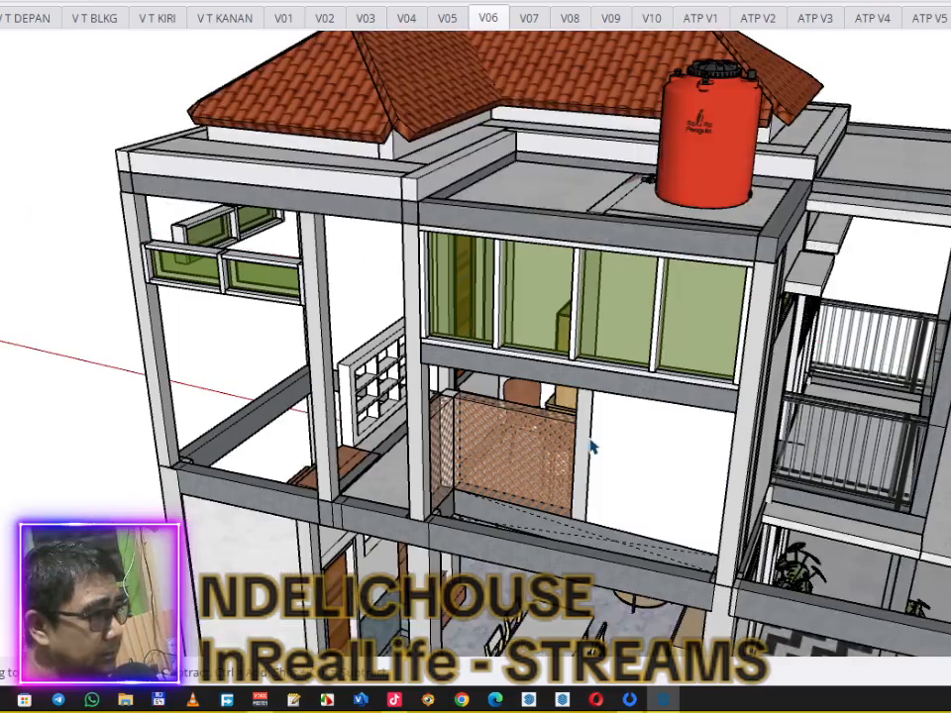
middle_drag(592, 448, 588, 471)
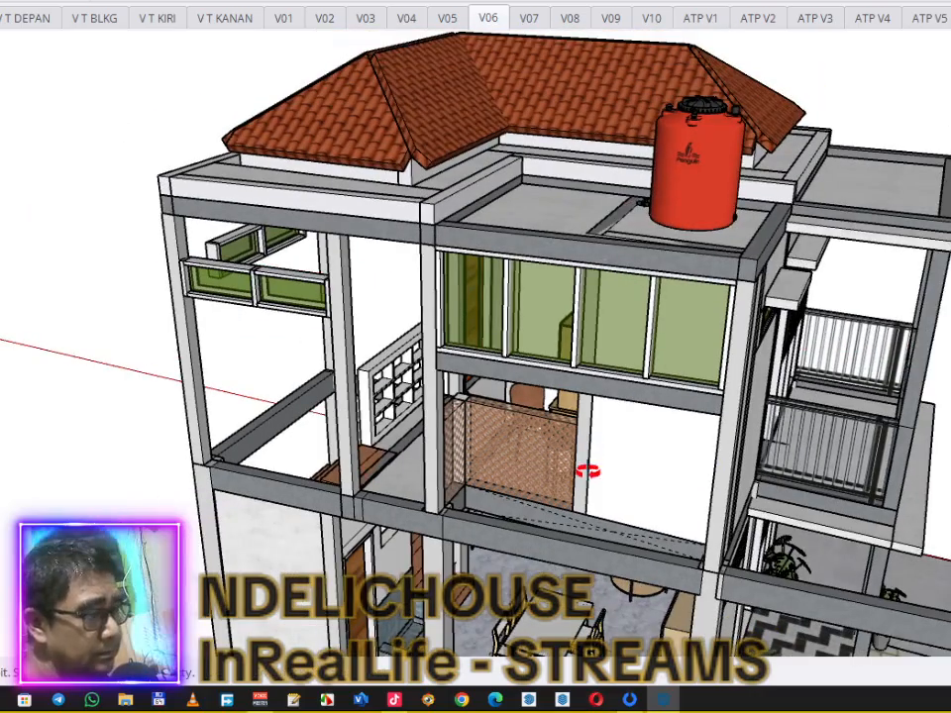
click(492, 19)
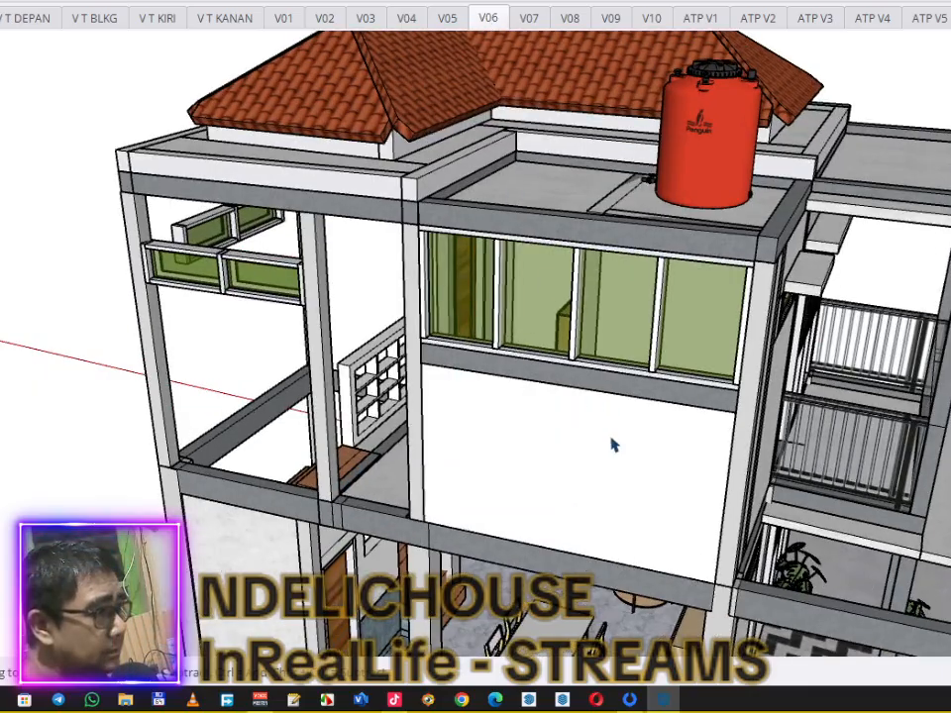
Step: Add a scene after V10 that shows the stair landing, the lattice walls and the white outer wall
scroll(680, 389, down, 3)
middle_drag(680, 389, 919, 314)
scroll(664, 292, up, 4)
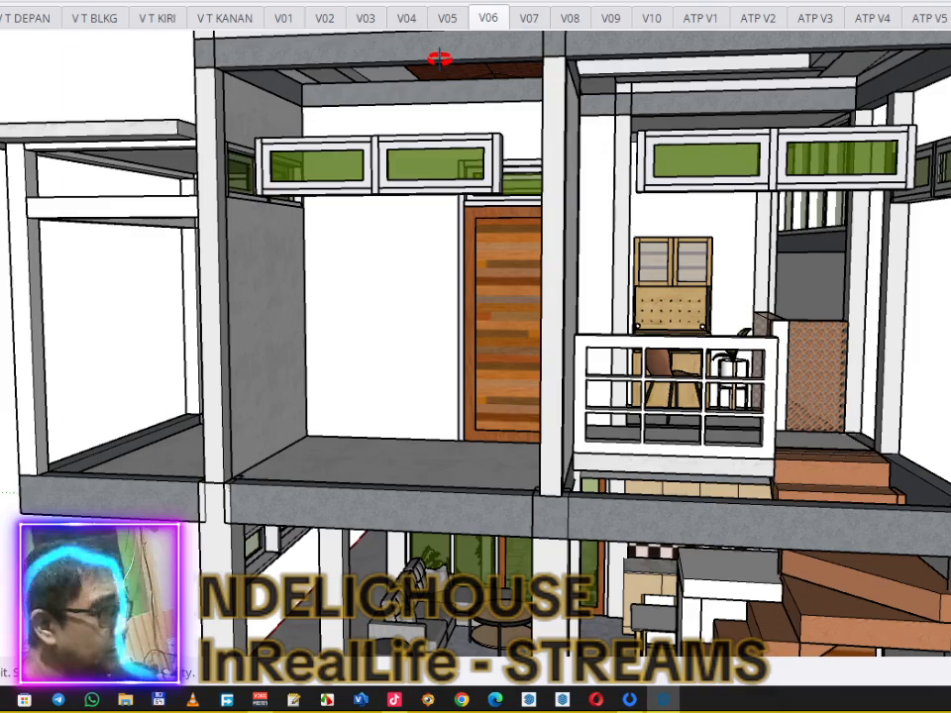
click(613, 18)
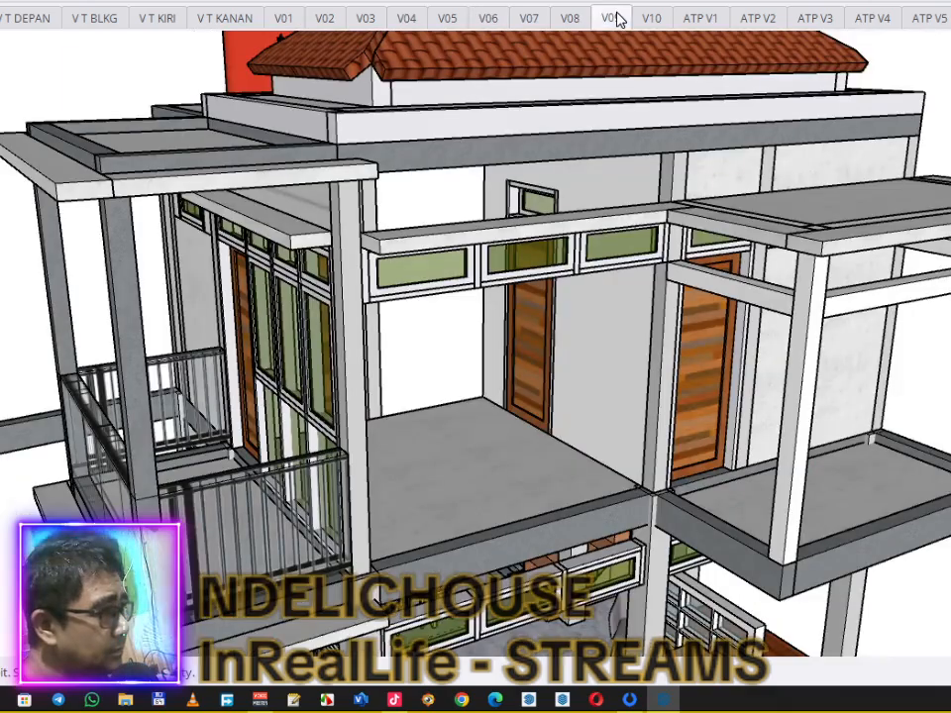
mouse_move(596, 366)
mouse_down()
mouse_move(592, 310)
mouse_move(828, 351)
mouse_move(567, 302)
mouse_move(710, 308)
mouse_move(637, 299)
mouse_up()
click(652, 18)
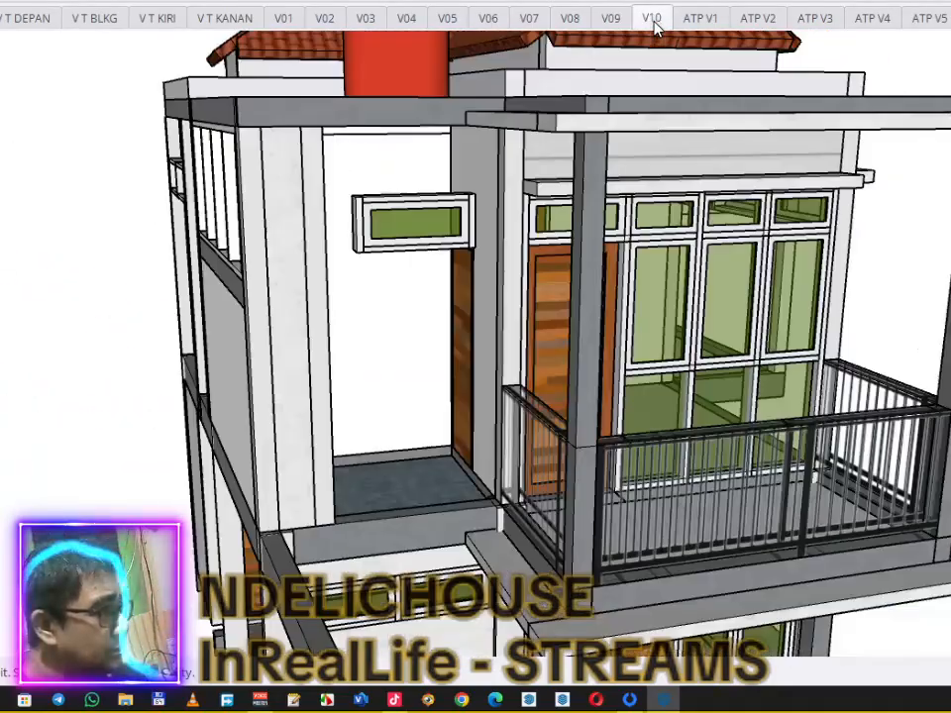
mouse_move(590, 364)
mouse_down()
mouse_move(212, 346)
mouse_move(623, 369)
mouse_move(849, 365)
mouse_move(877, 297)
mouse_move(886, 214)
mouse_move(732, 106)
mouse_up()
right_click(655, 19)
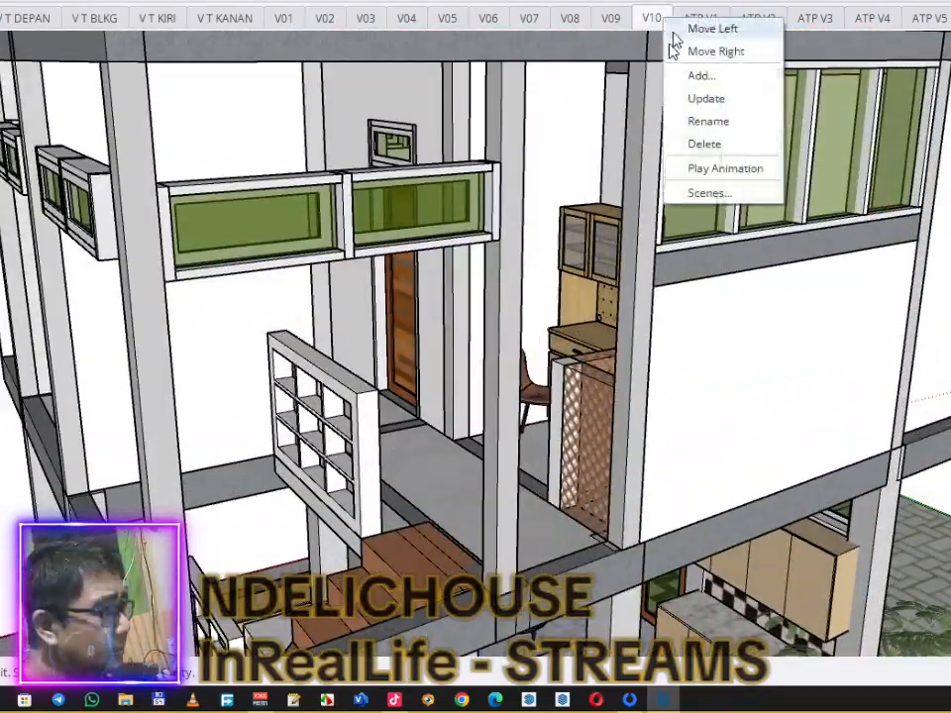
click(712, 78)
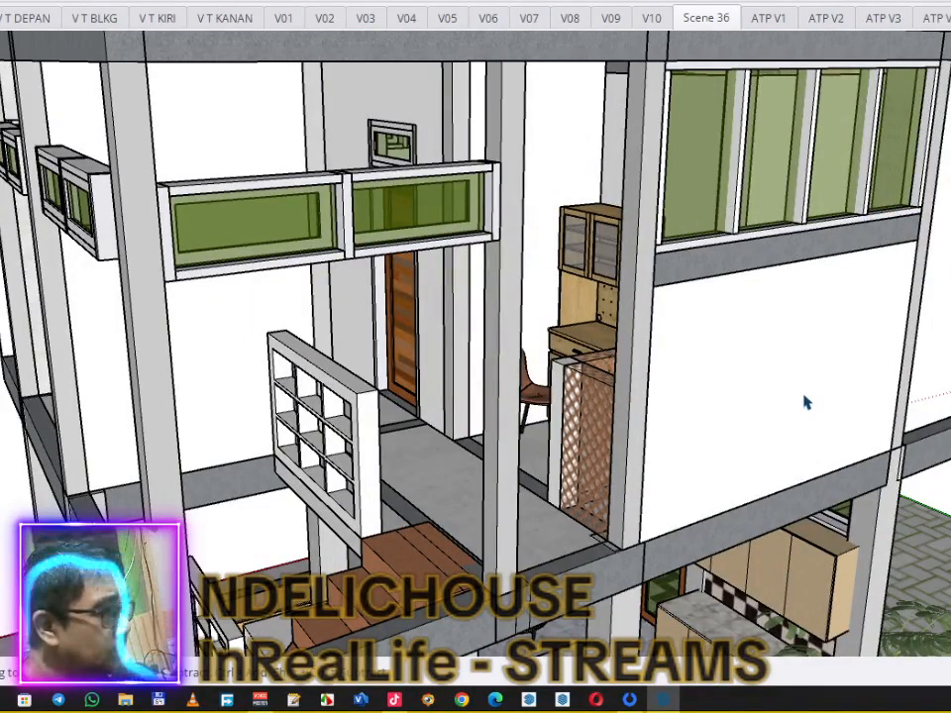
Step: Hide the white outer wall below the four-pane window strip in the new stair-landing view
key(ctrl+a)
click(791, 380)
right_click(787, 378)
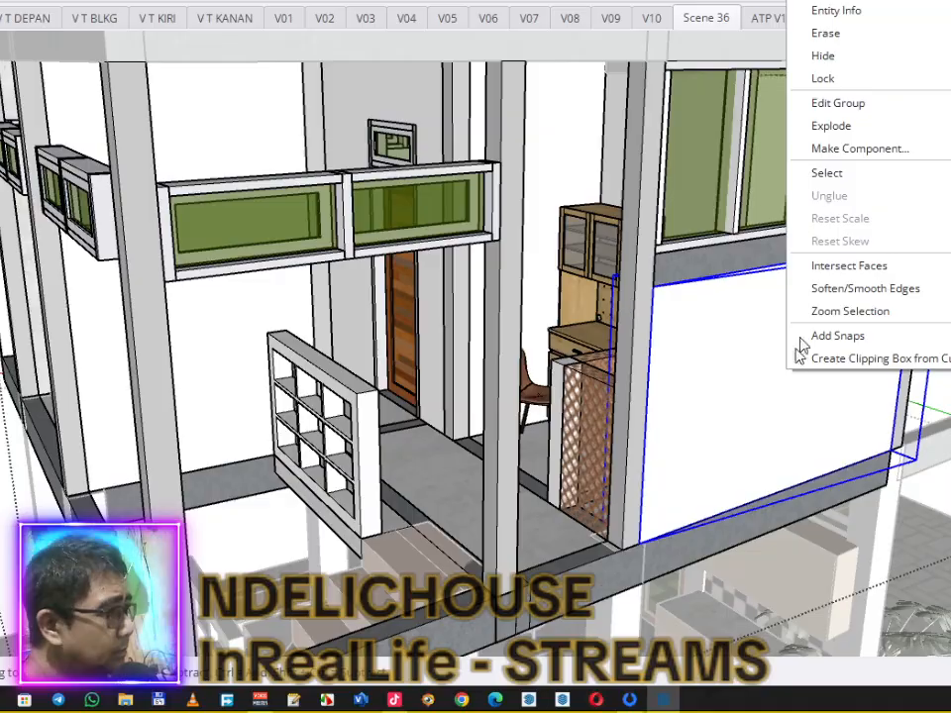
click(823, 57)
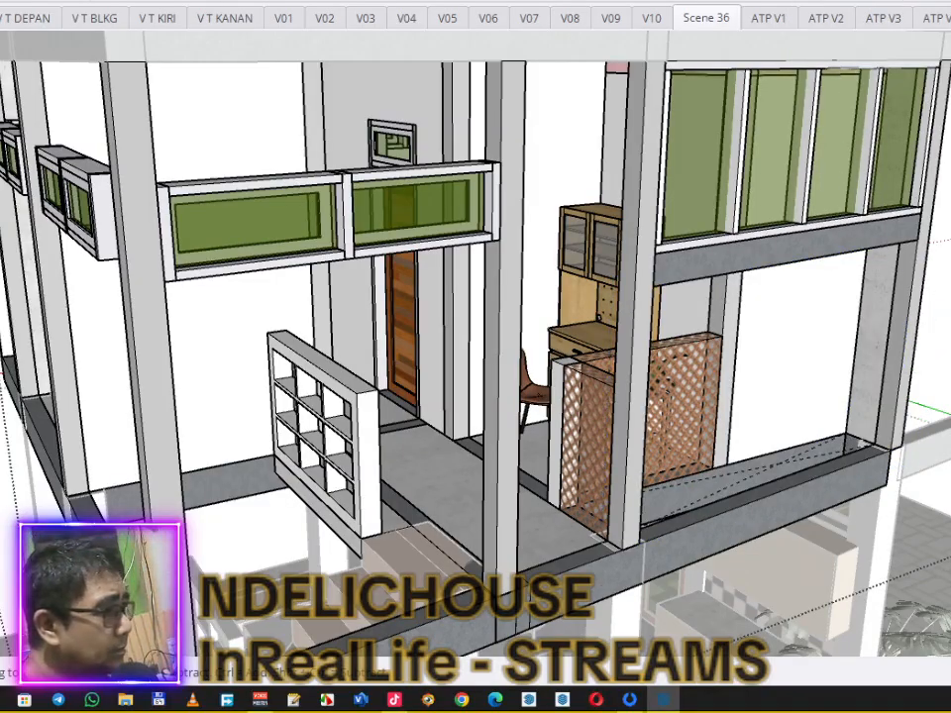
Step: Add another scene after Scene 36 with a wider exterior view of the stair landing, the lattice walls and the roof edge
scroll(828, 323, down, 5)
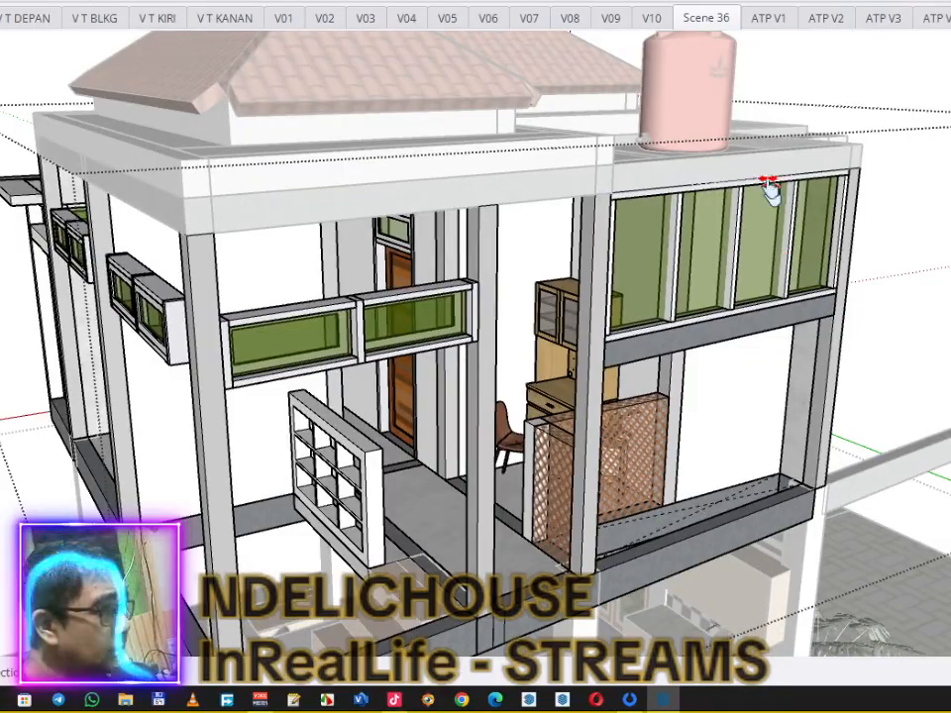
right_click(725, 18)
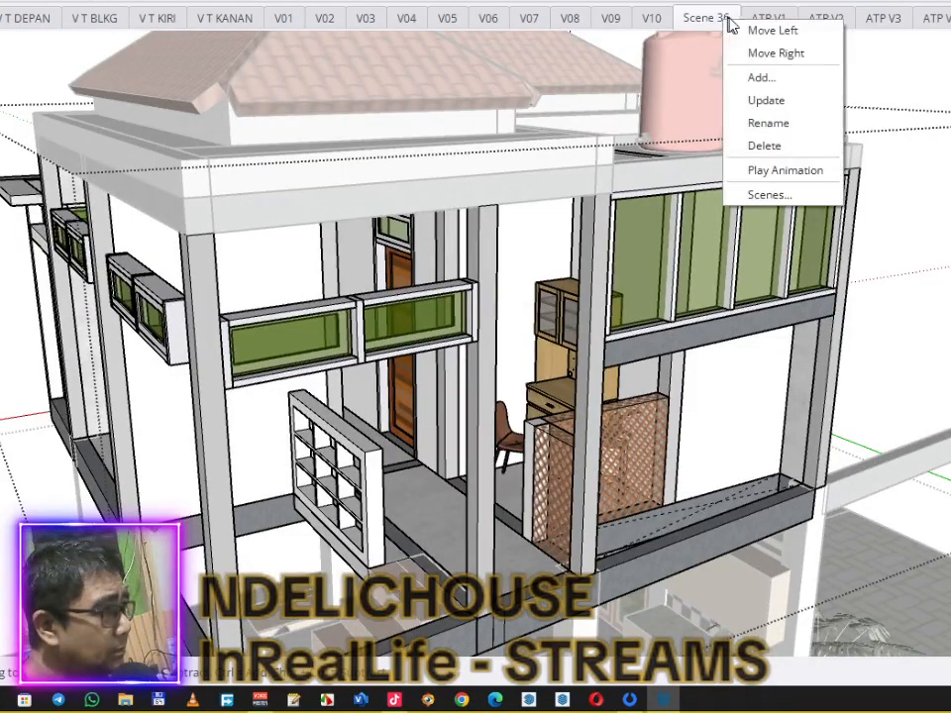
click(767, 79)
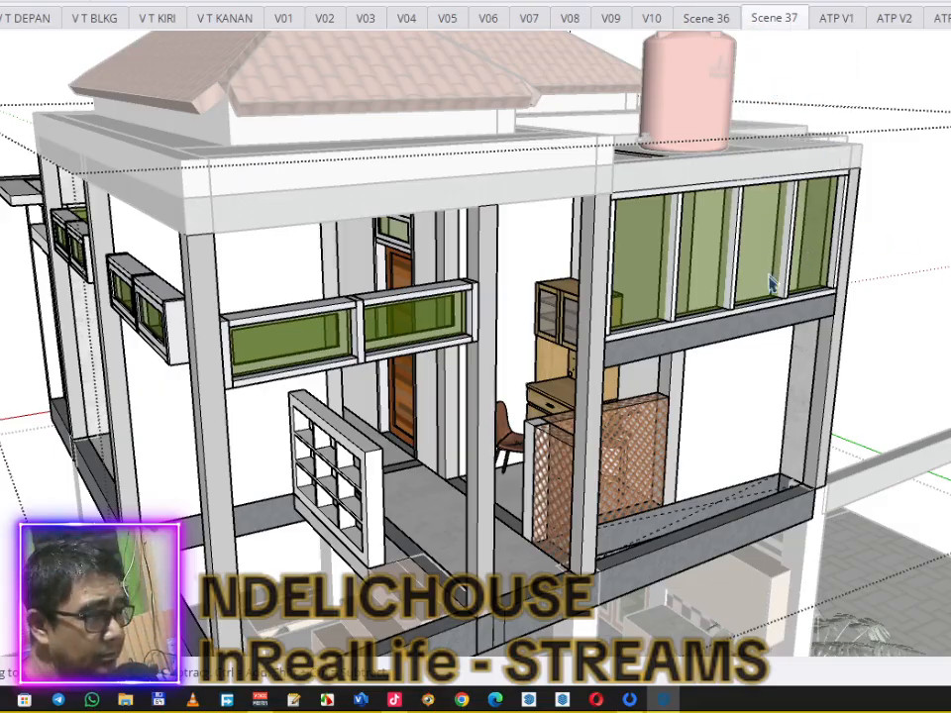
Step: Hide the two-pane window strip above the stair's grid railing, seen from the front of the railing
mouse_move(674, 388)
middle_down()
mouse_move(829, 353)
mouse_move(807, 361)
mouse_move(894, 371)
mouse_move(909, 357)
middle_up()
scroll(860, 286, up, 3)
mouse_move(859, 286)
middle_down()
mouse_move(813, 264)
mouse_move(849, 251)
mouse_move(851, 214)
middle_up()
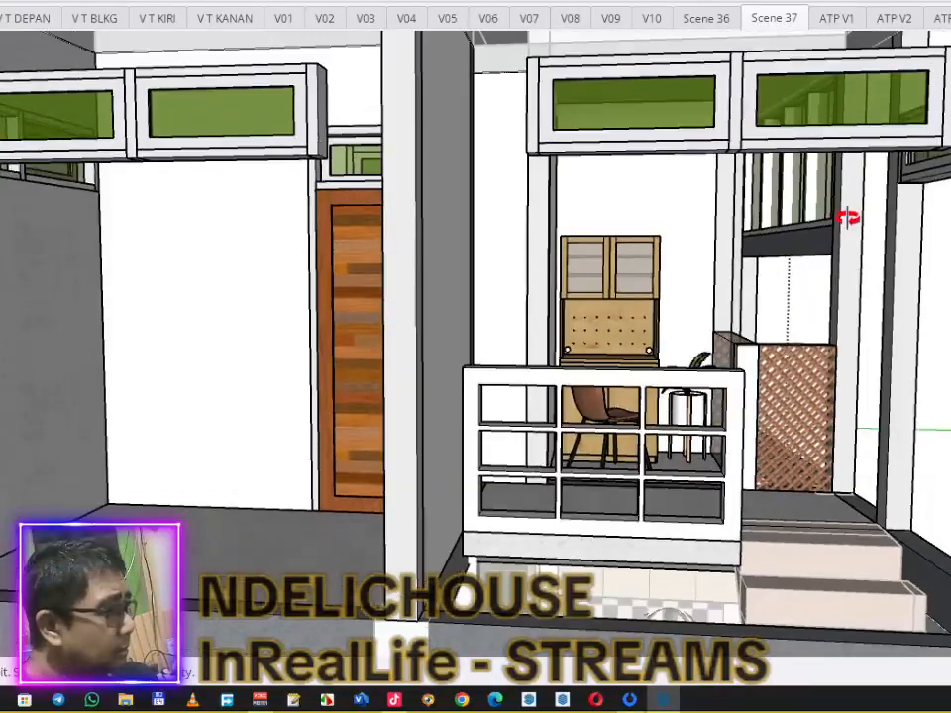
scroll(849, 212, up, 3)
scroll(837, 256, down, 8)
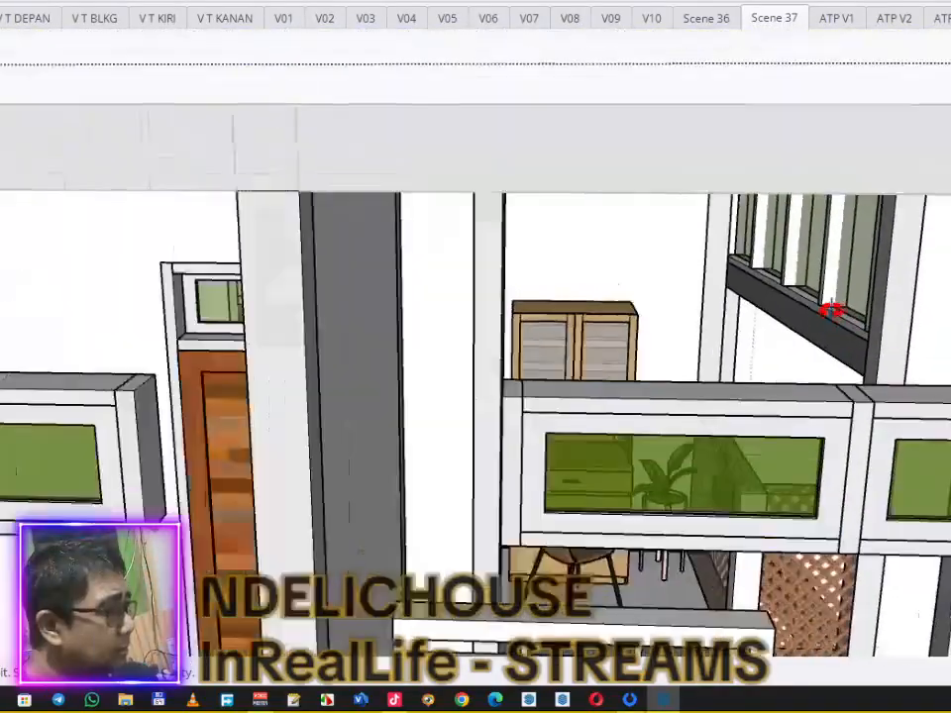
scroll(862, 347, up, 4)
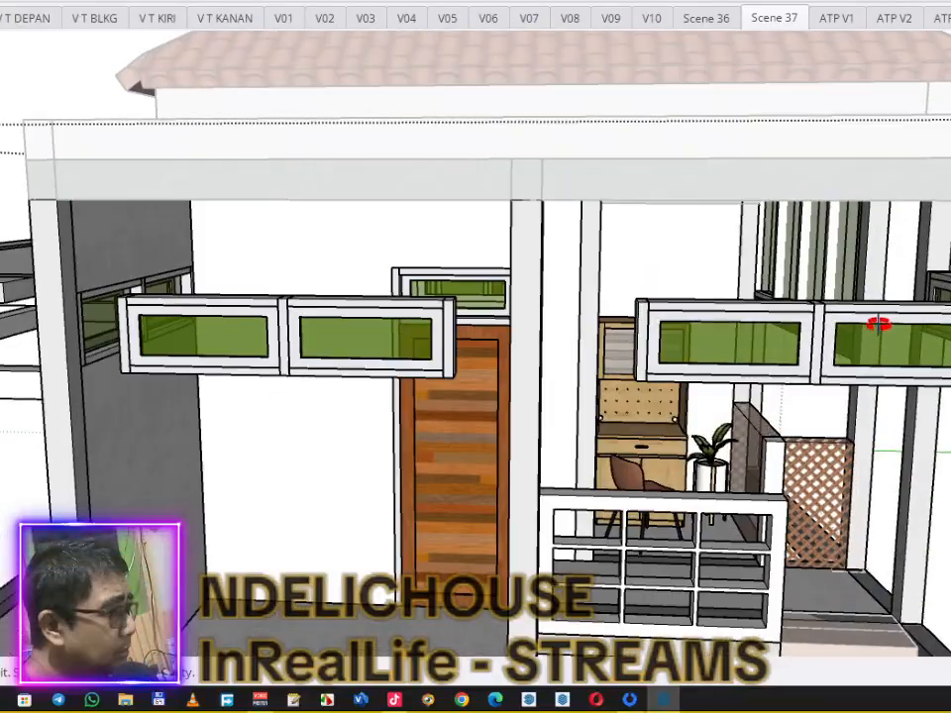
right_click(838, 357)
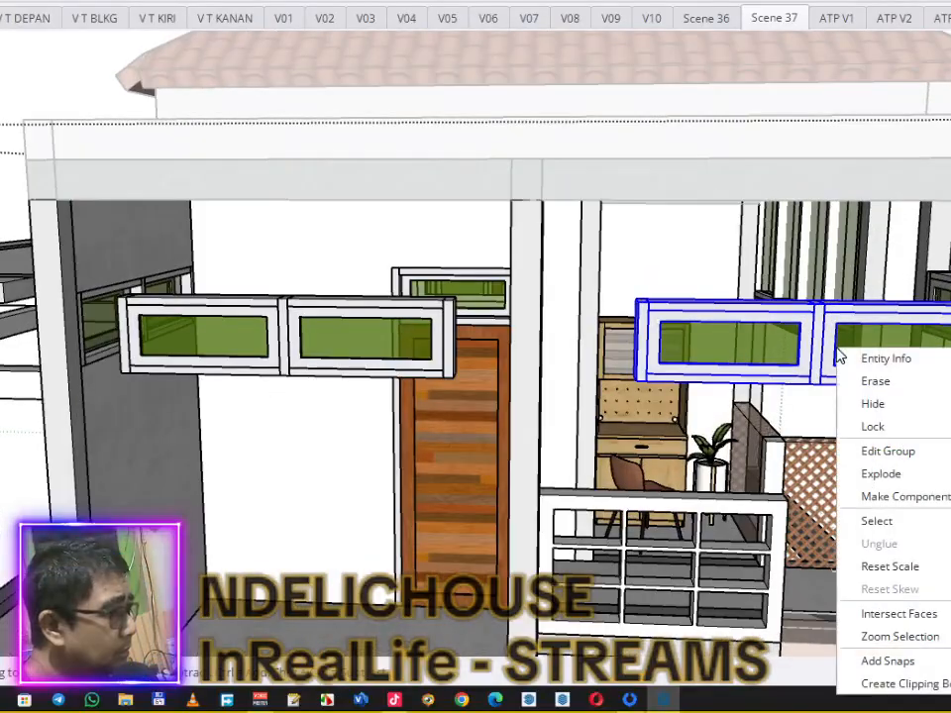
click(890, 404)
Step: Add a scene after Scene 37 looking over the grid railing toward the cabinet, the chair and the lattice walls
scroll(889, 333, up, 2)
mouse_move(878, 338)
middle_down()
mouse_move(846, 376)
mouse_move(887, 351)
mouse_move(803, 351)
mouse_move(723, 366)
mouse_move(833, 359)
mouse_move(775, 368)
mouse_move(760, 383)
mouse_move(778, 342)
mouse_move(756, 314)
middle_up()
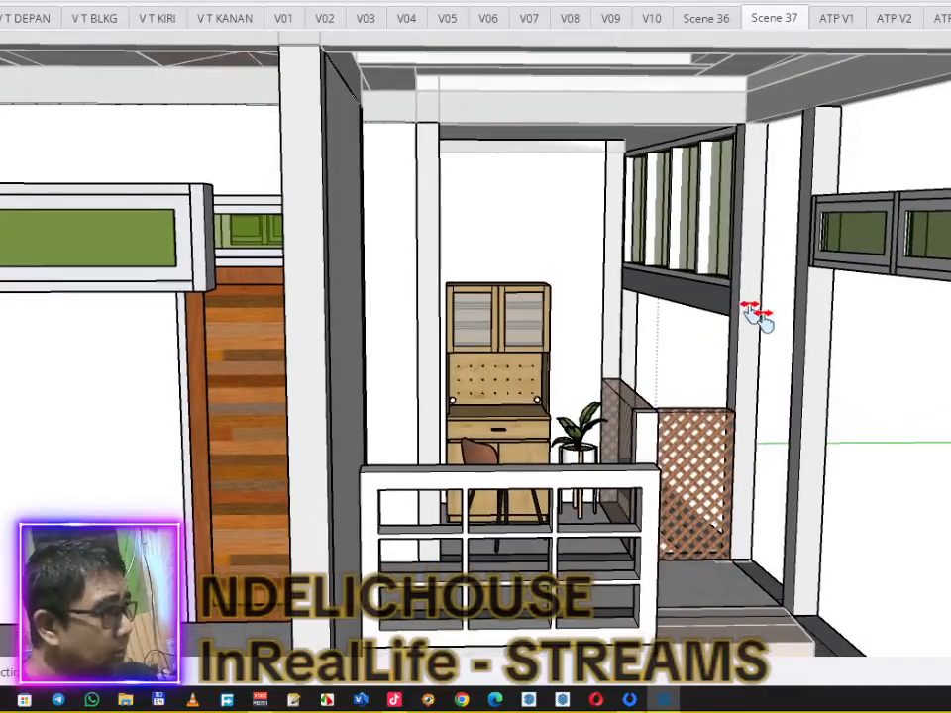
right_click(783, 27)
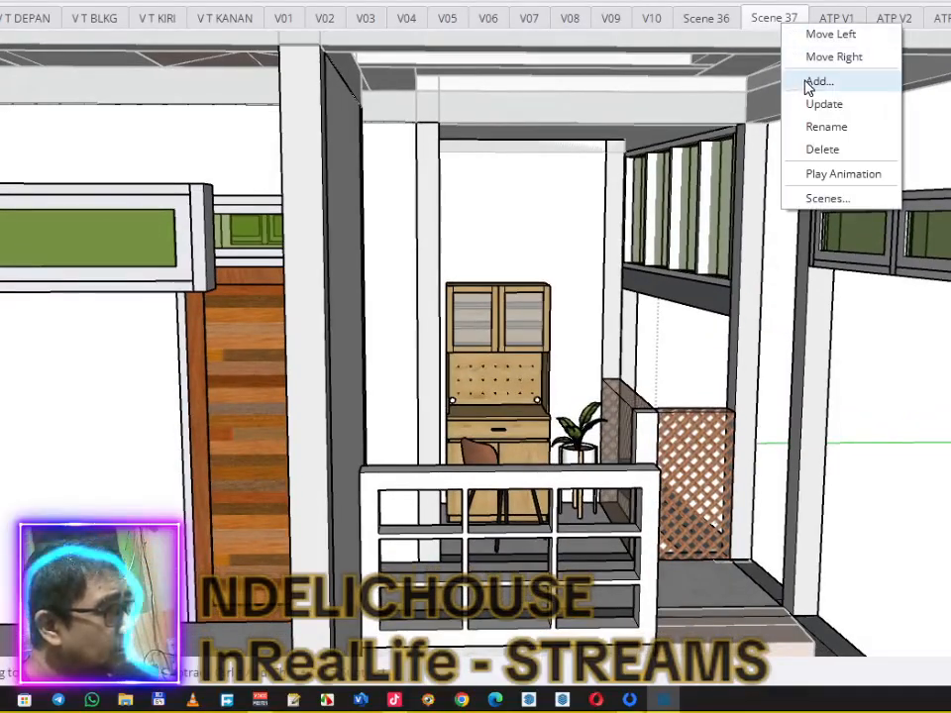
click(807, 83)
Step: Compare the new scenes Scene 36, Scene 37 and Scene 38 with each other and with V10
click(783, 22)
click(727, 19)
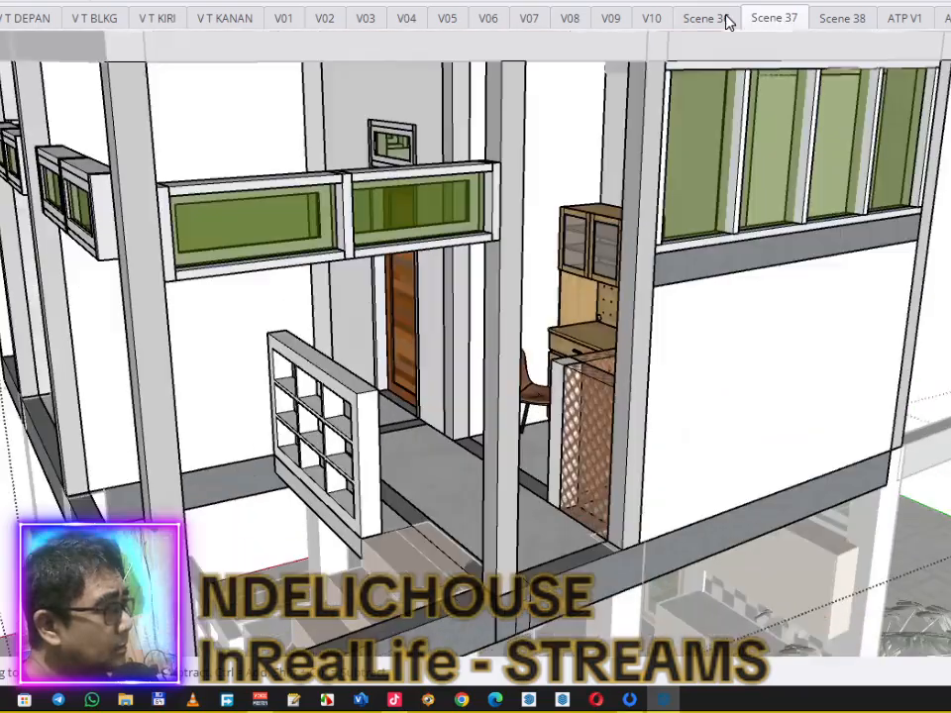
click(674, 24)
click(708, 24)
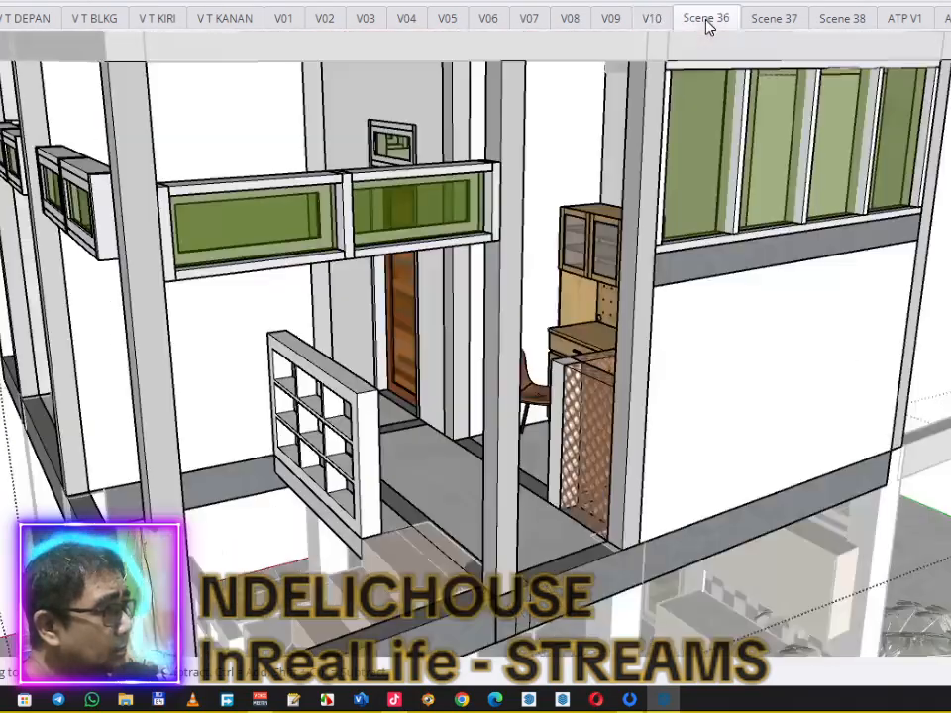
click(766, 23)
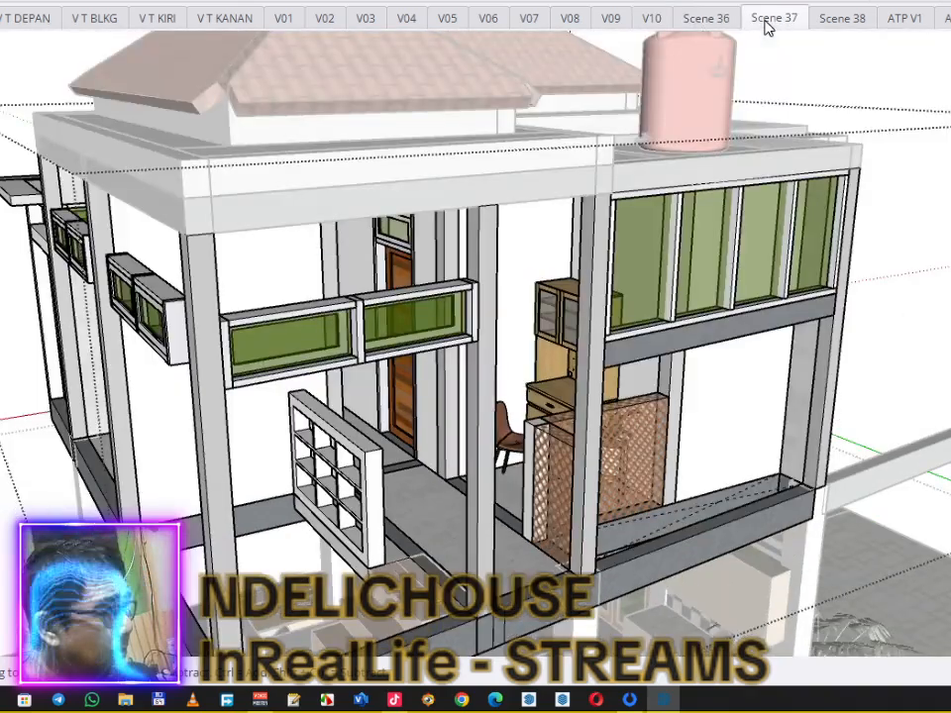
click(710, 26)
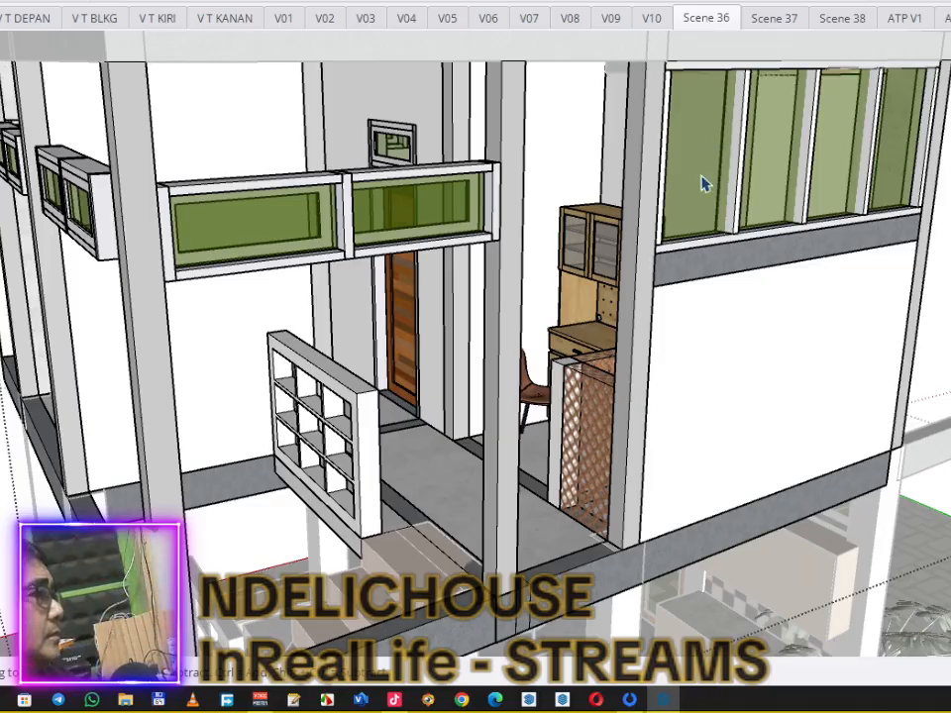
click(774, 24)
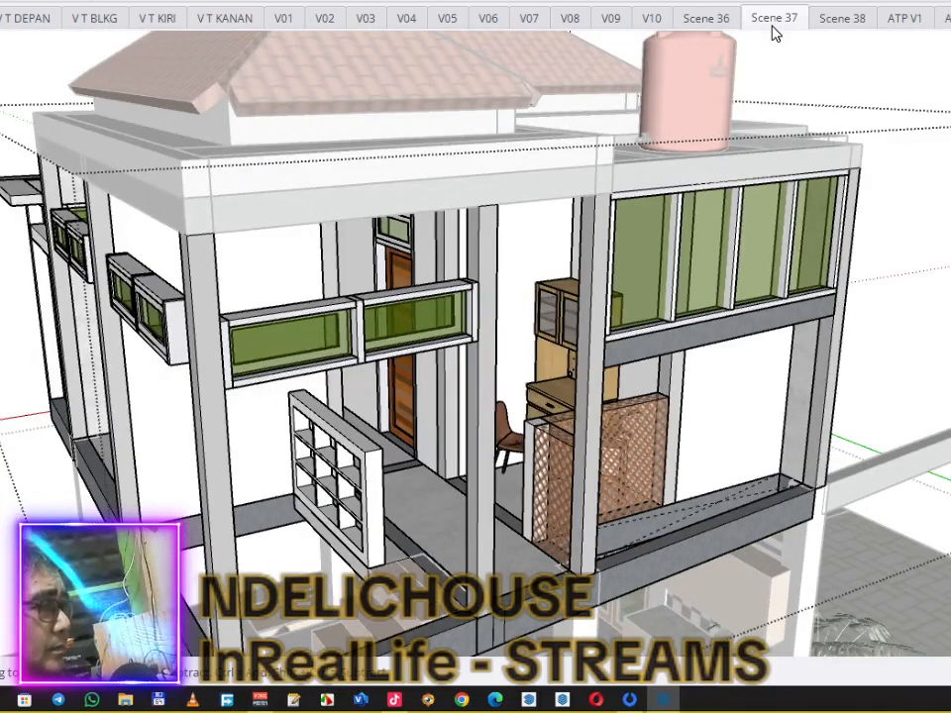
click(707, 30)
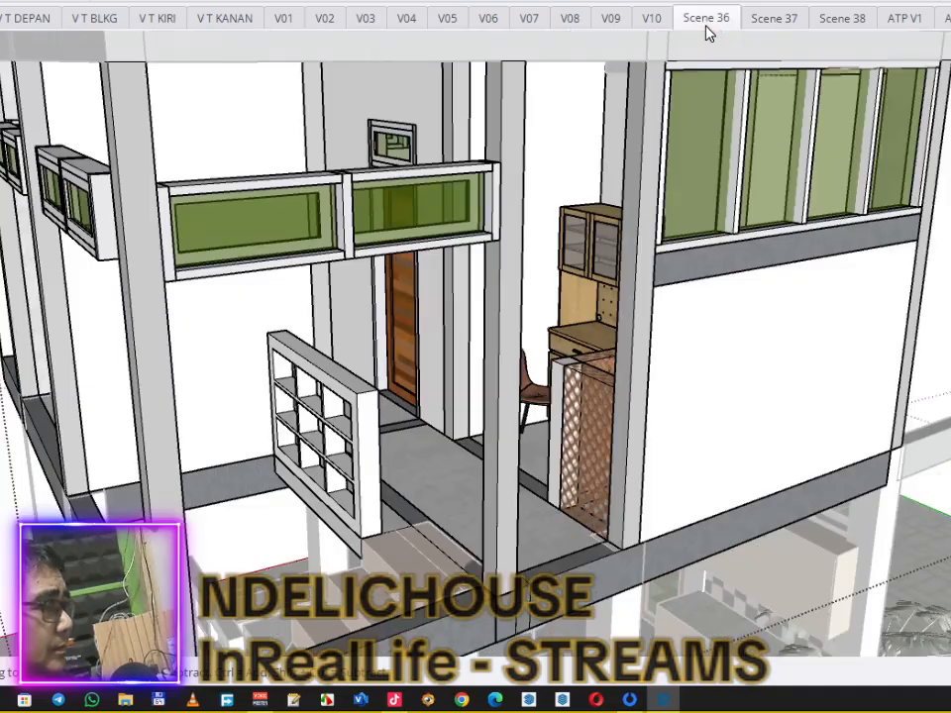
click(776, 27)
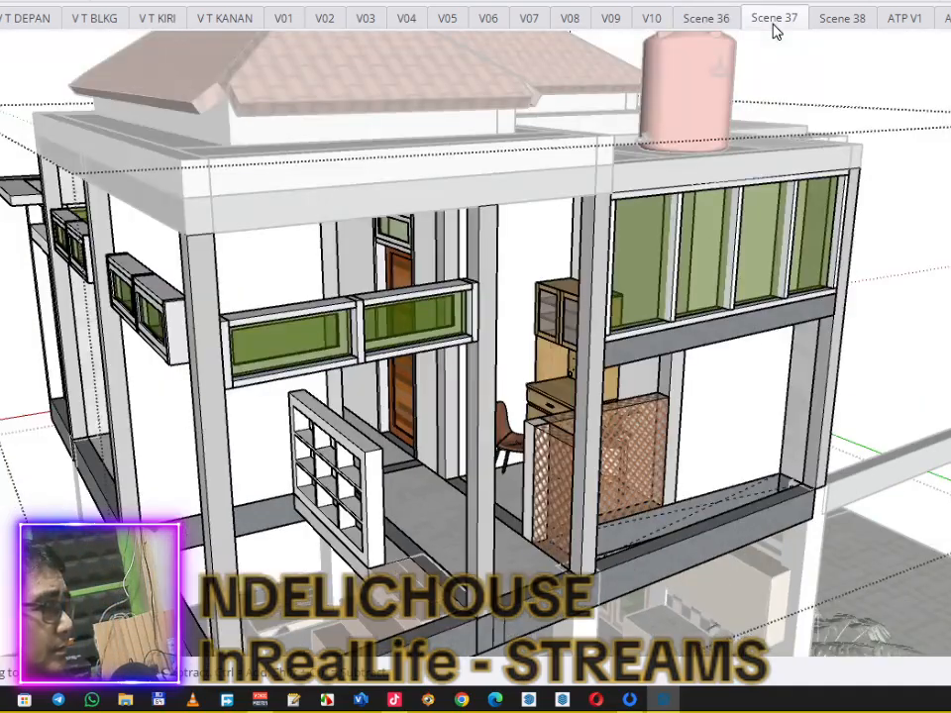
click(842, 30)
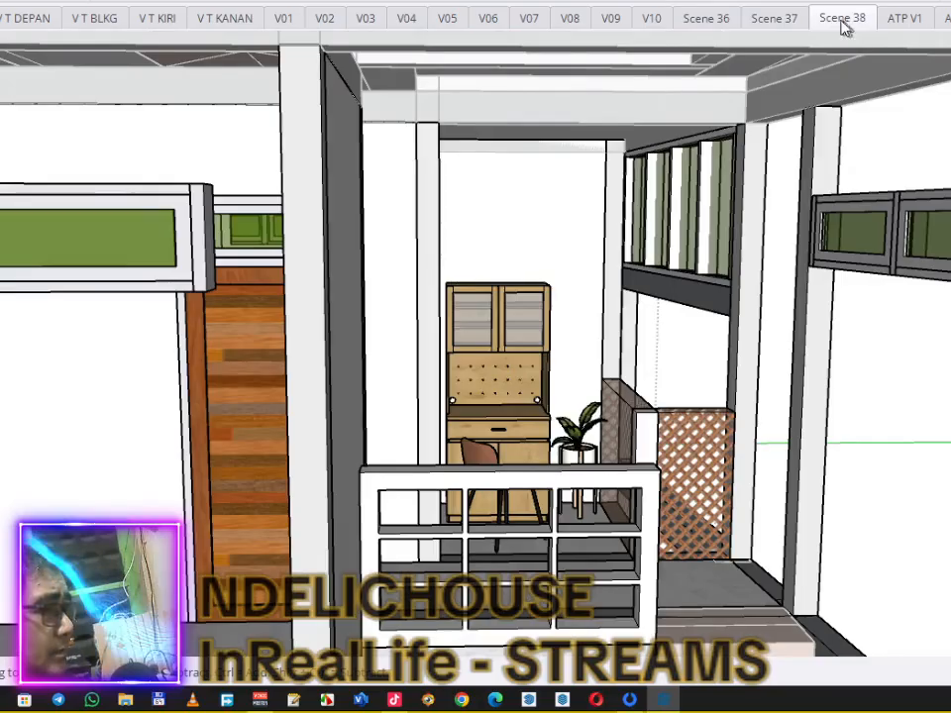
click(788, 28)
click(721, 24)
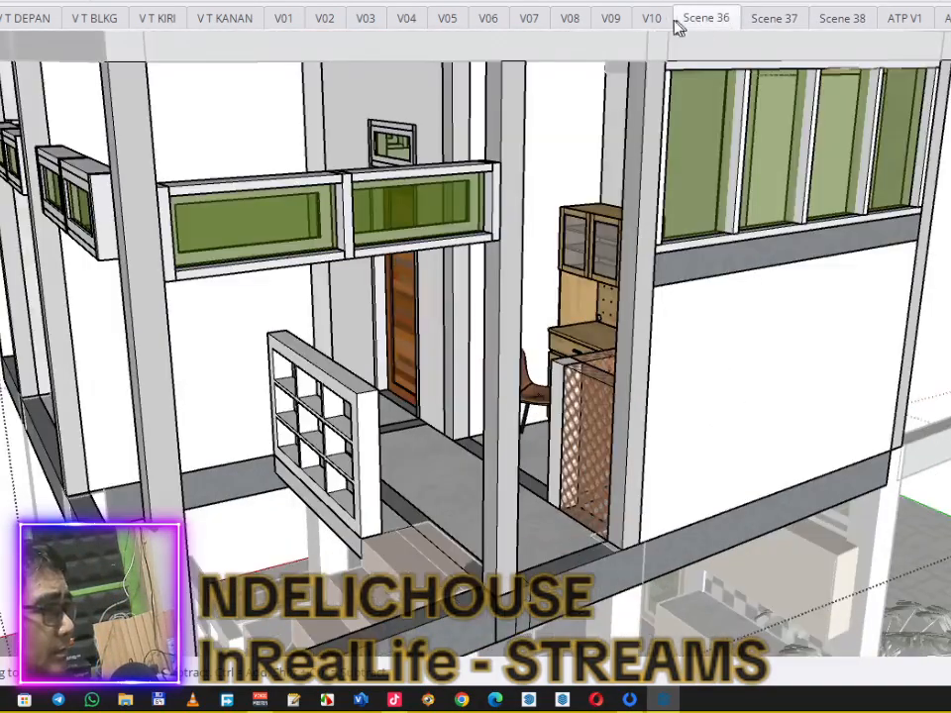
click(657, 24)
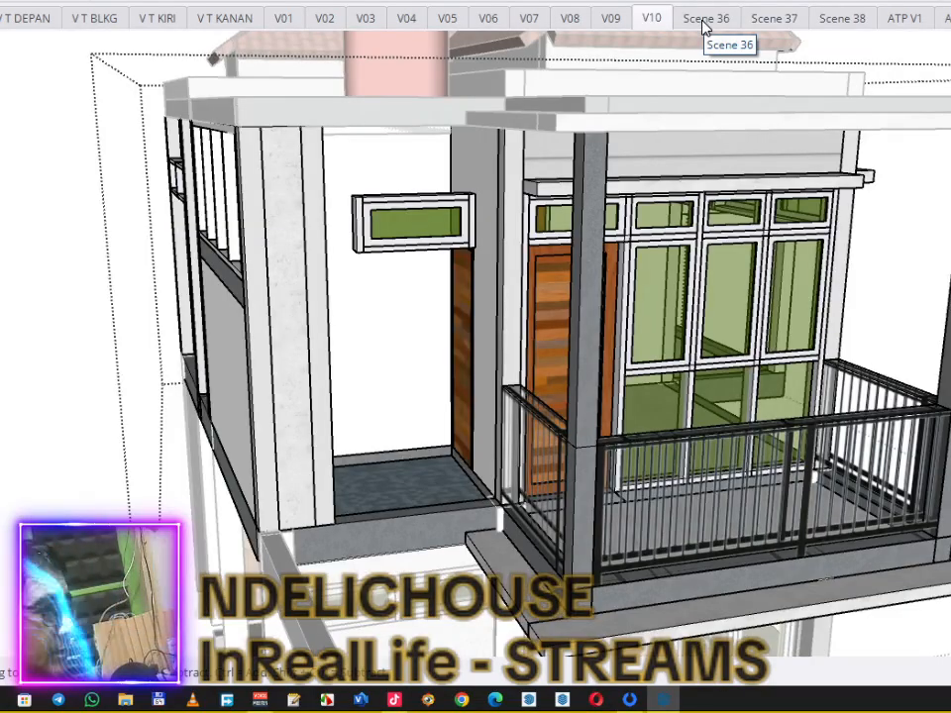
click(705, 27)
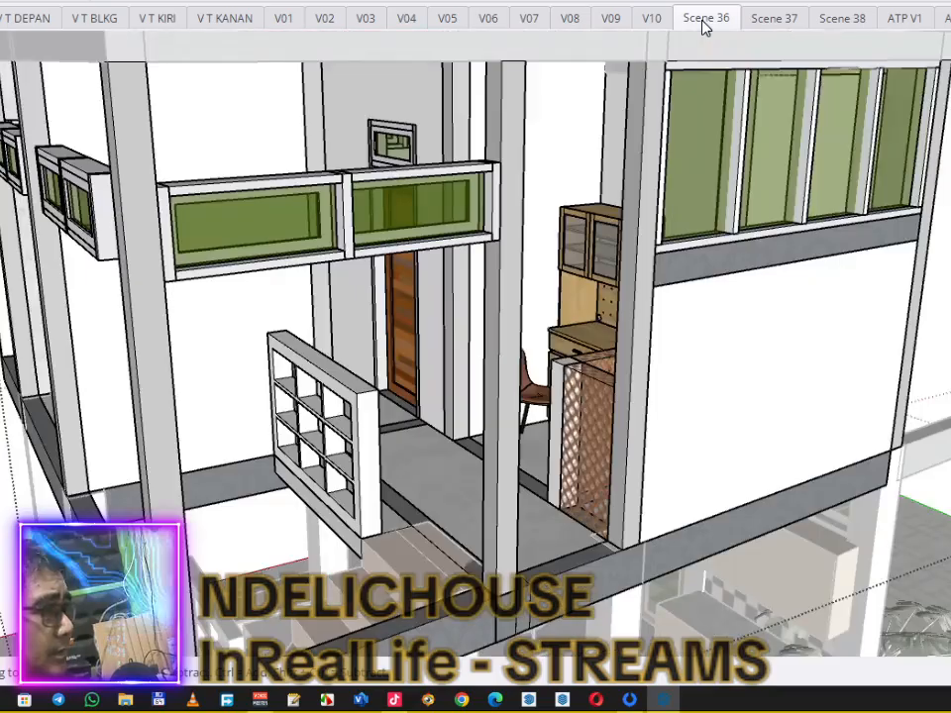
click(799, 29)
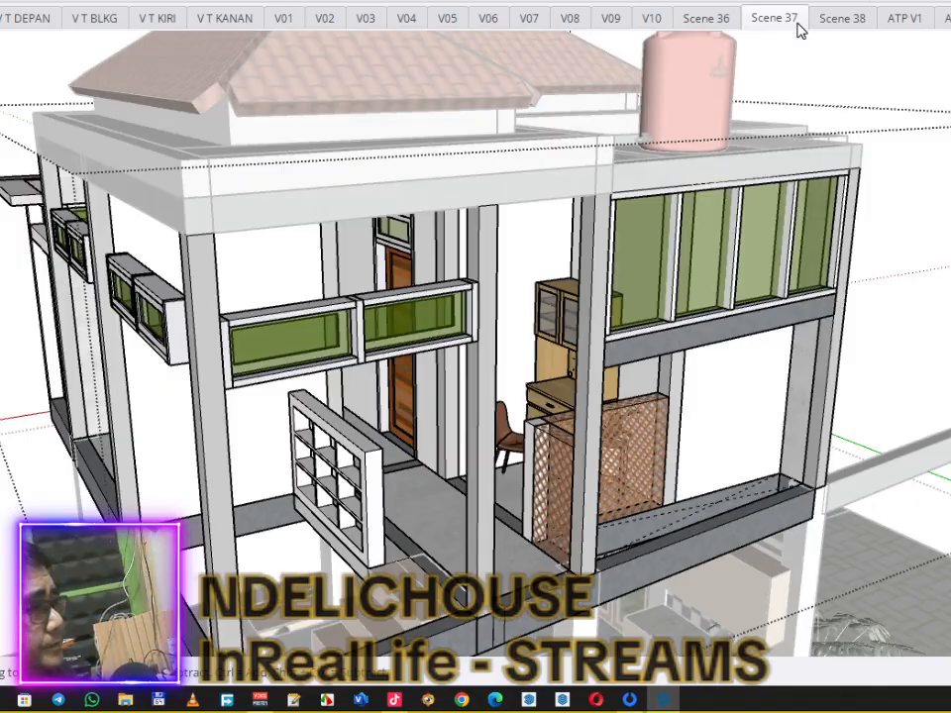
click(729, 27)
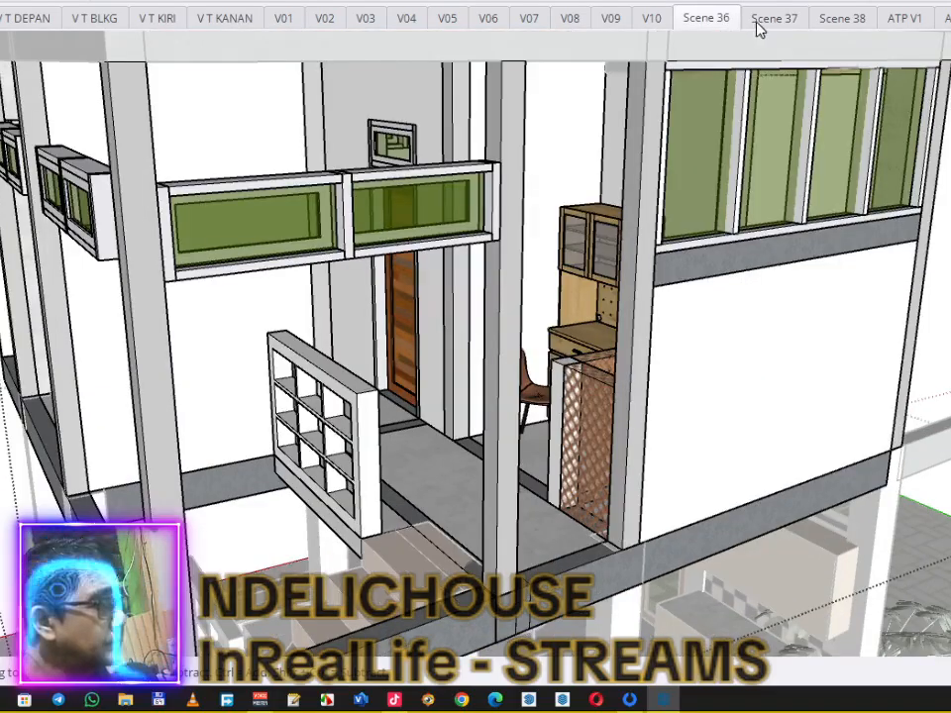
click(769, 22)
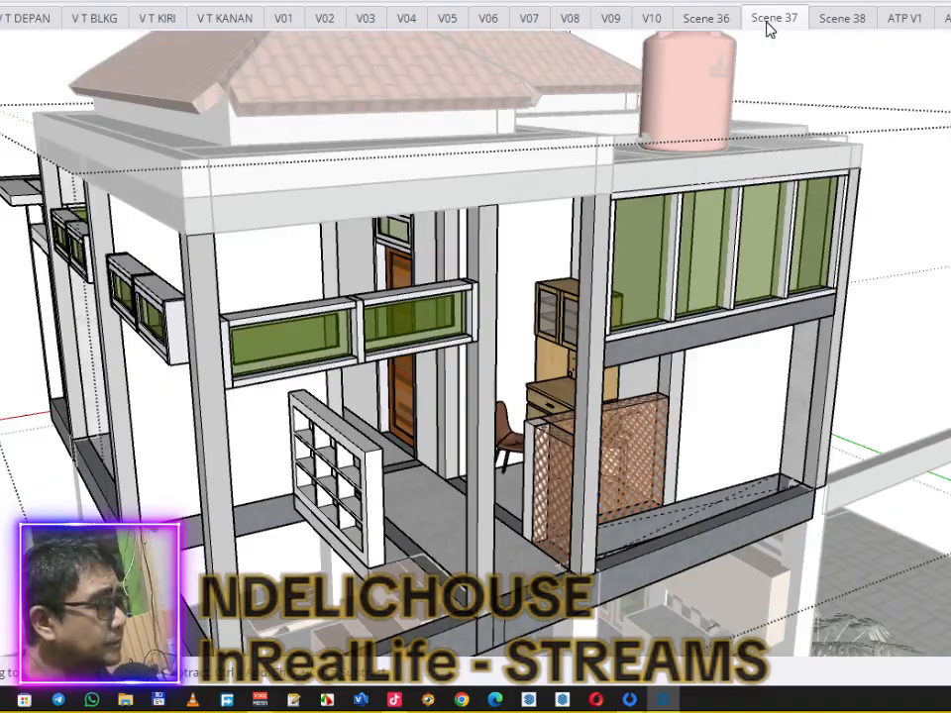
Step: Delete Scene 36 and confirm its removal
right_click(708, 22)
click(739, 154)
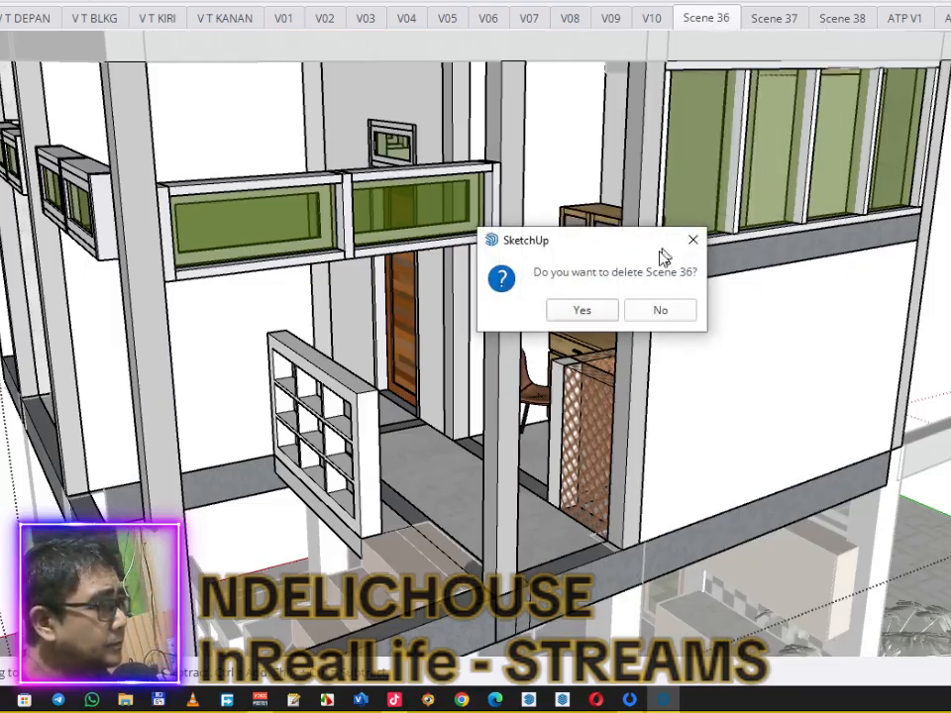
click(602, 312)
Step: Rename Scene 37 as V11
right_click(709, 20)
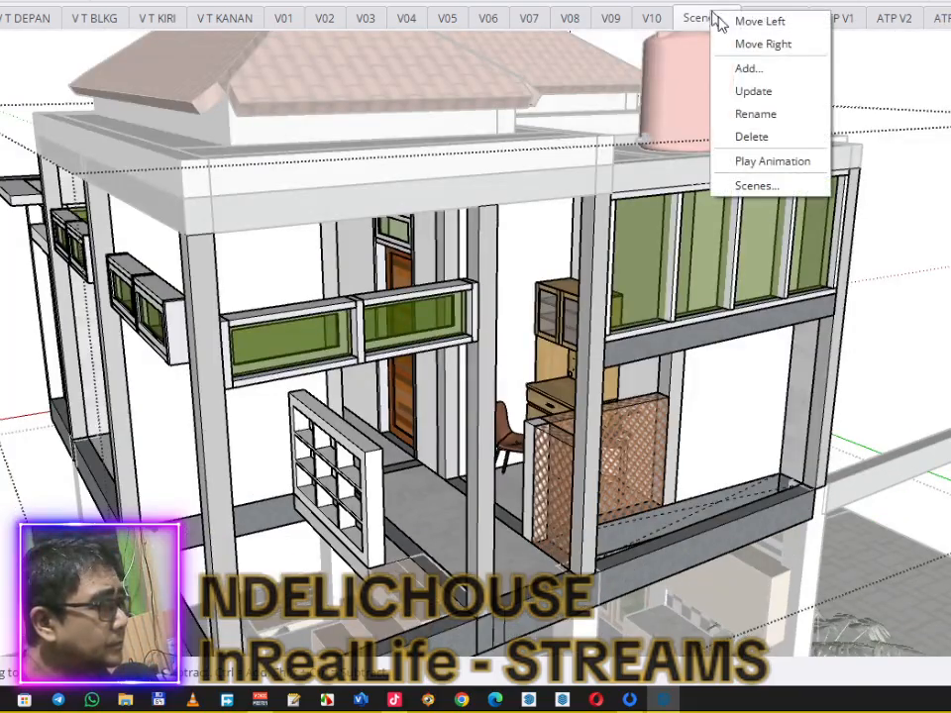
click(777, 114)
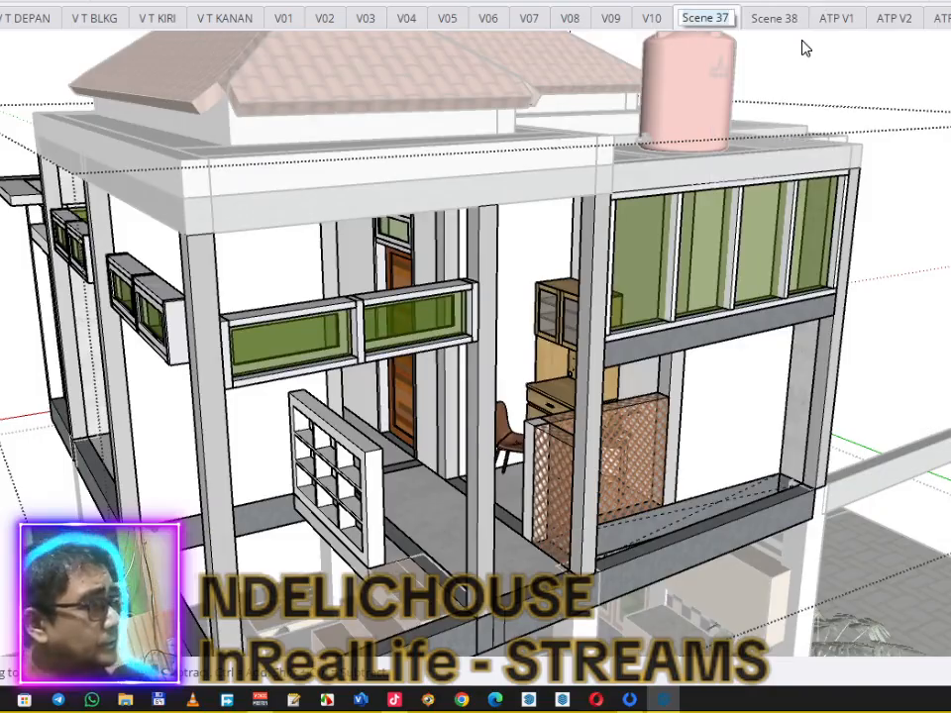
key(BackSpace)
text(V11)
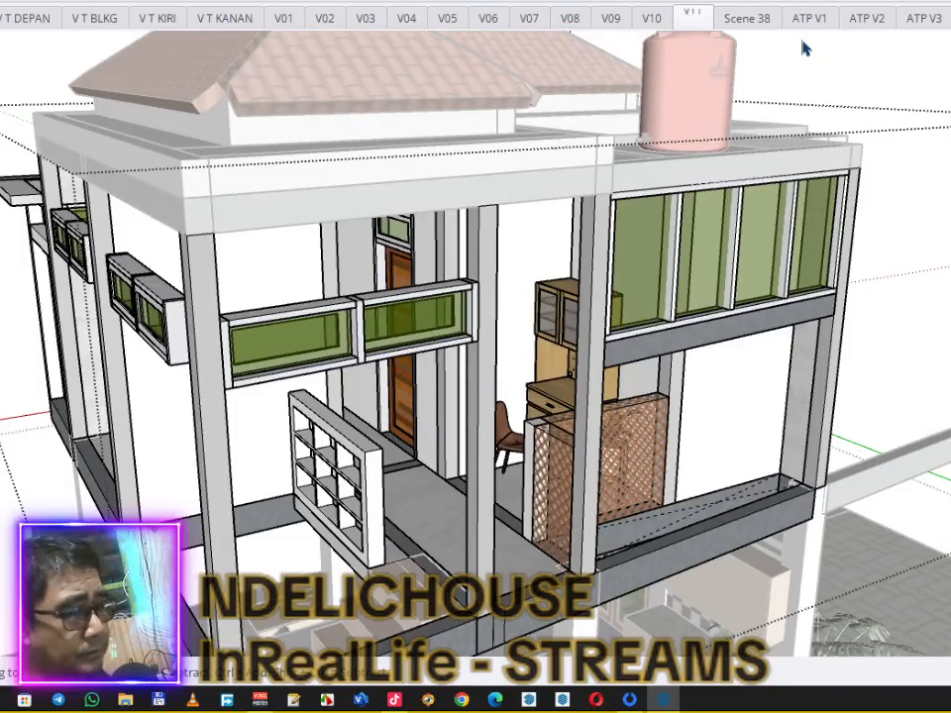
Step: Recall Scene 38 and rename it as V12
click(748, 18)
right_click(753, 22)
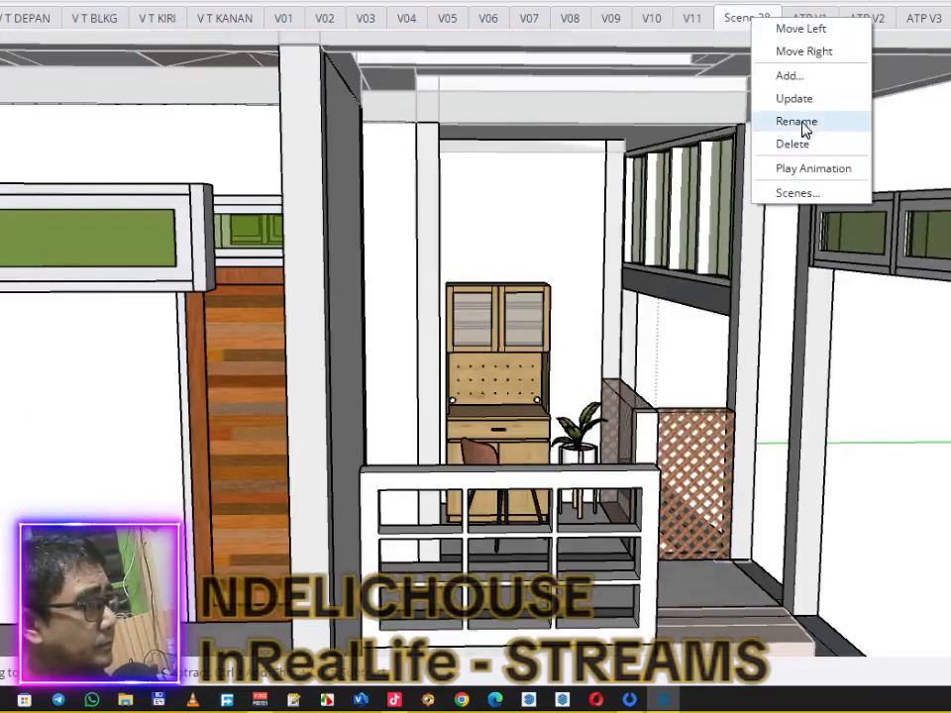
click(803, 123)
text(V12)
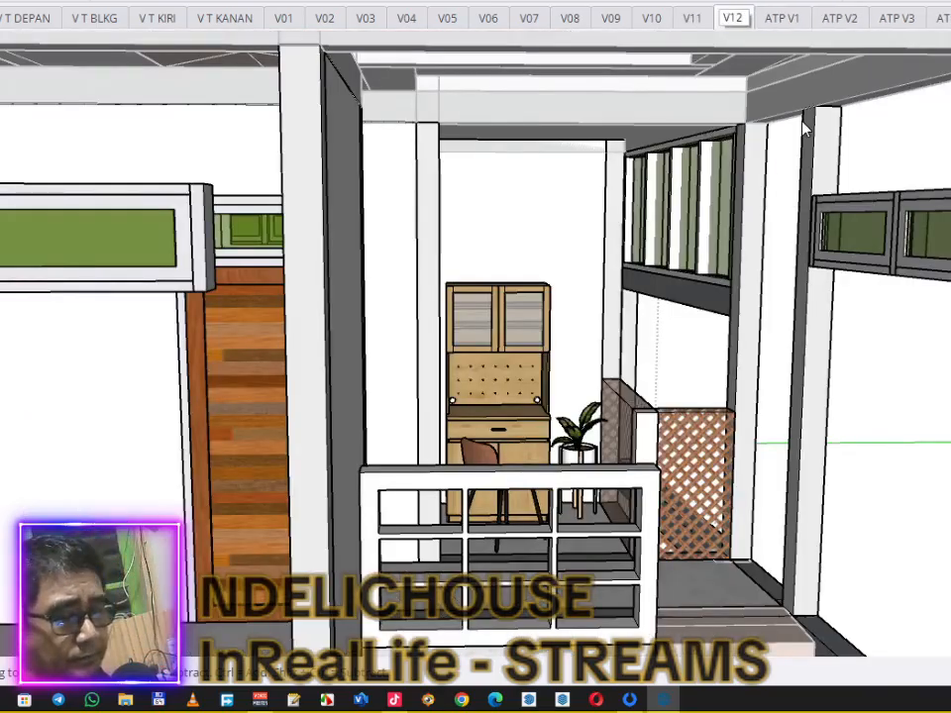
key(Return)
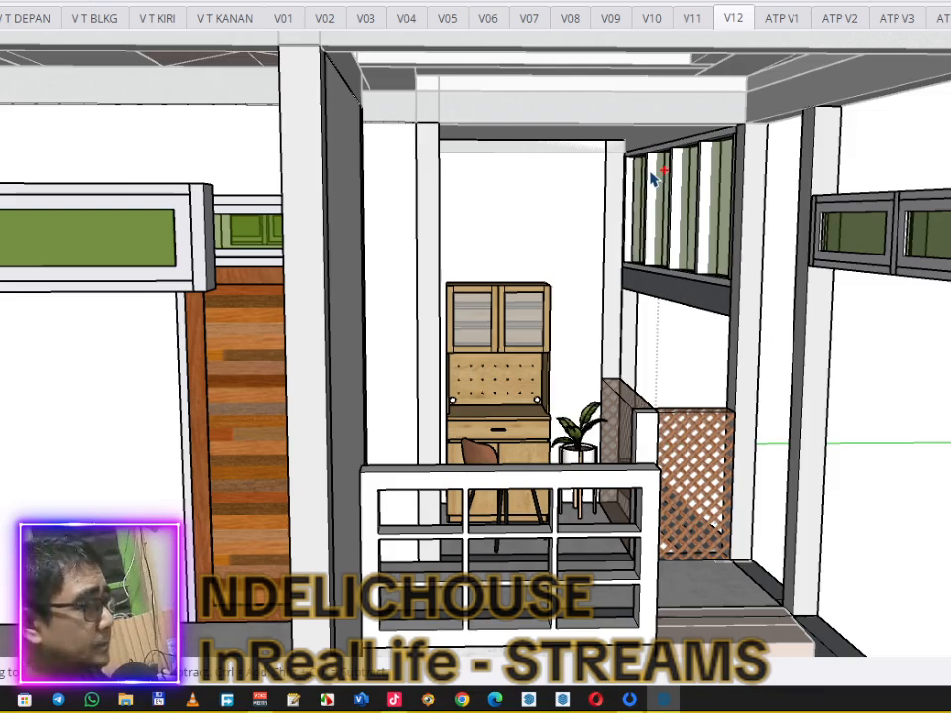
Step: Review the stair area through the saved scenes V11 and V12
mouse_move(753, 236)
middle_down()
mouse_move(700, 397)
mouse_move(720, 228)
mouse_move(731, 260)
middle_up()
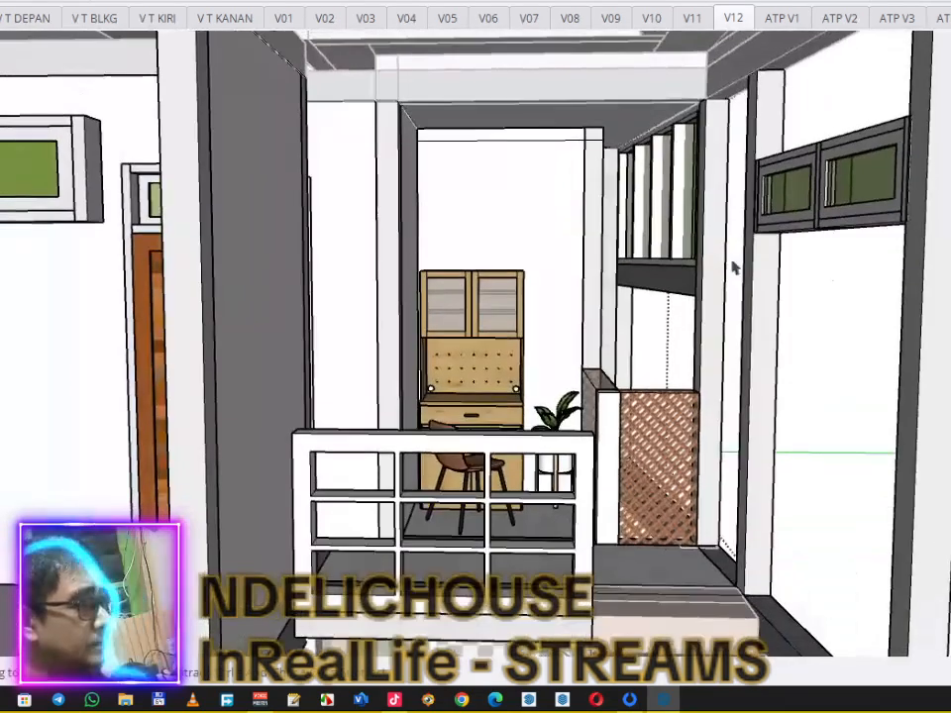
click(706, 22)
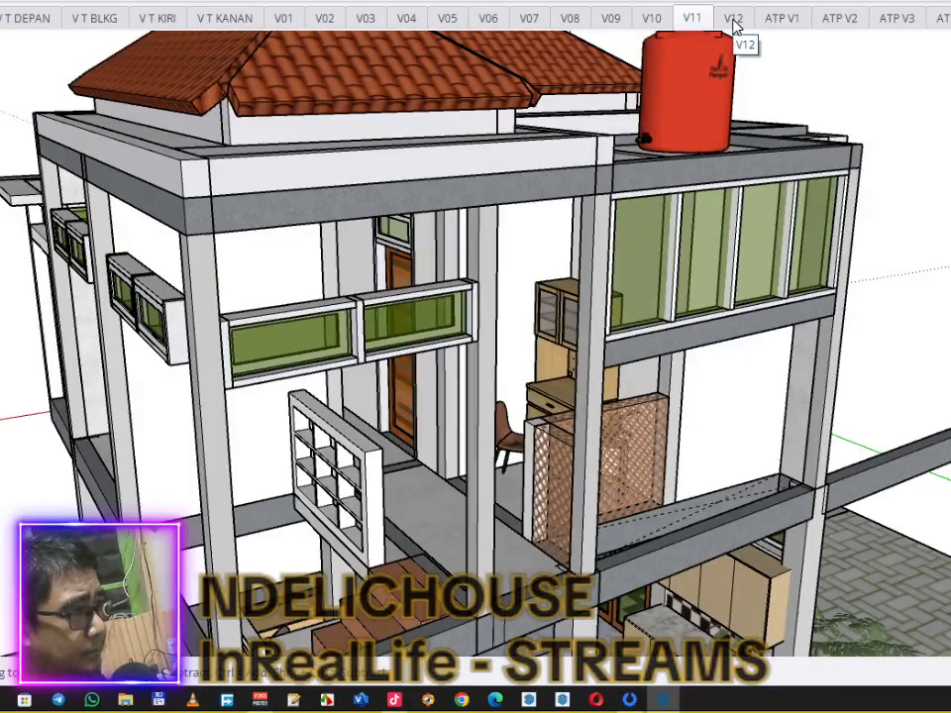
click(733, 20)
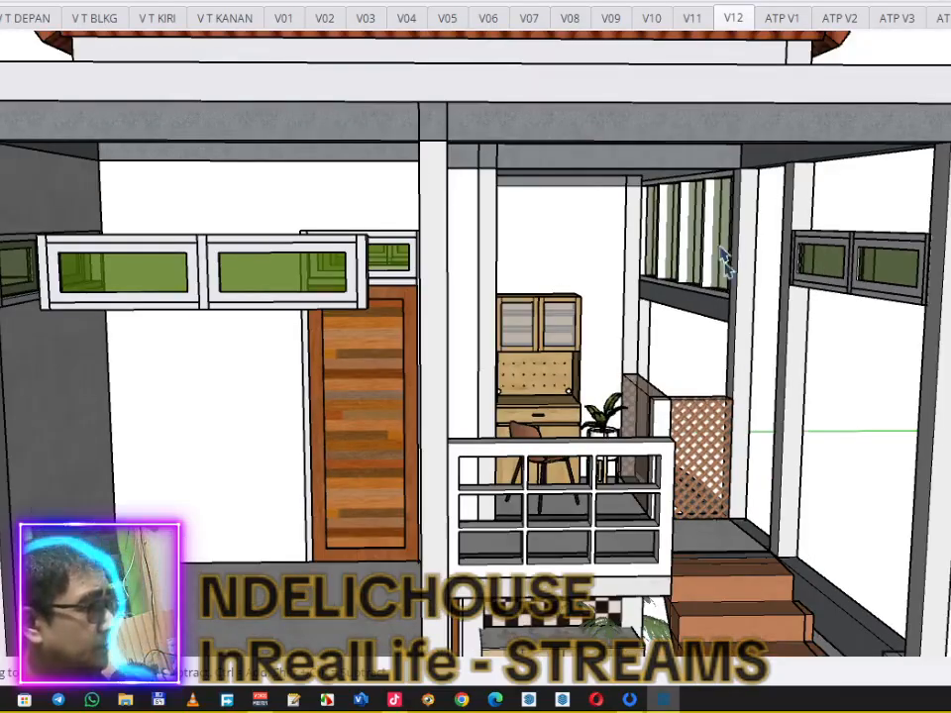
Step: Update scene V12 so it stores the current view and display state of the stair area
right_click(733, 20)
click(763, 105)
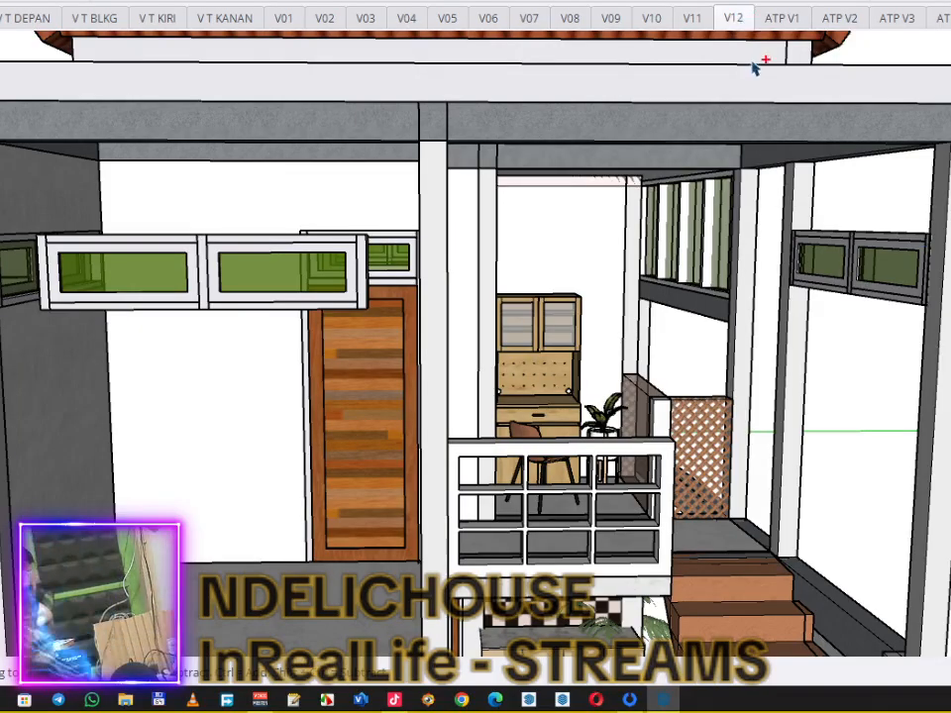
right_click(742, 18)
click(781, 100)
Step: Recall scene V11 and update it, checking it against the neighbouring scenes ATP V1 and V12
click(696, 17)
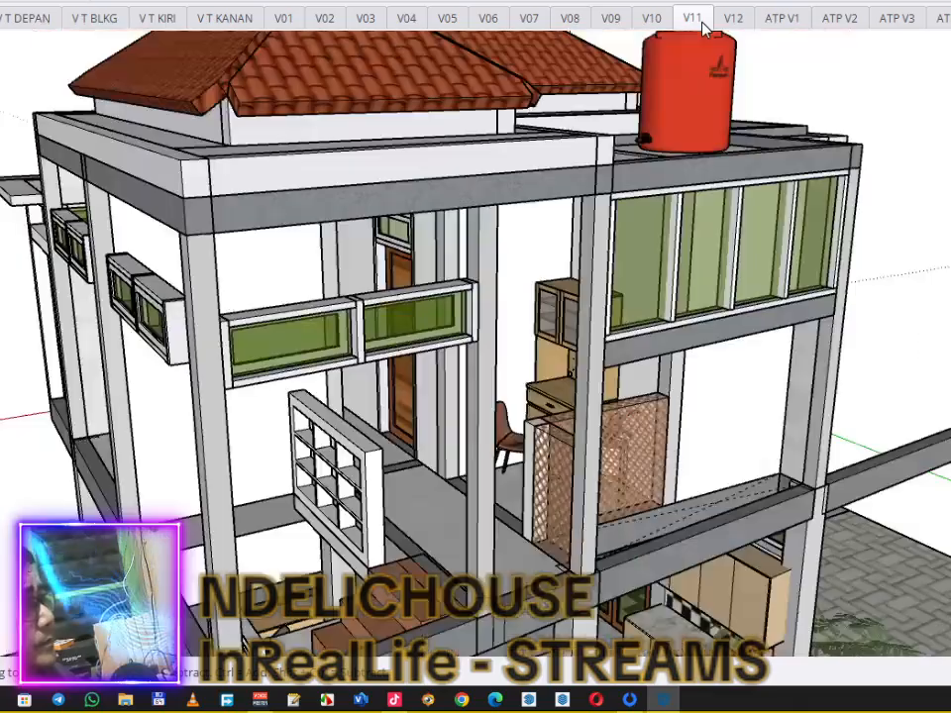
right_click(698, 20)
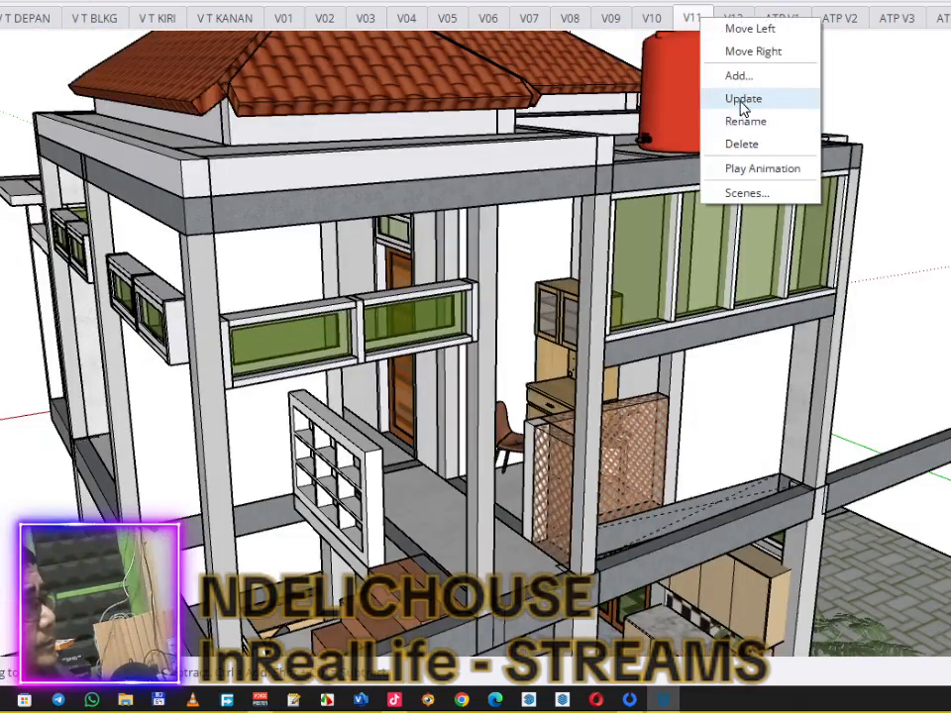
click(741, 100)
click(785, 20)
click(737, 17)
click(693, 20)
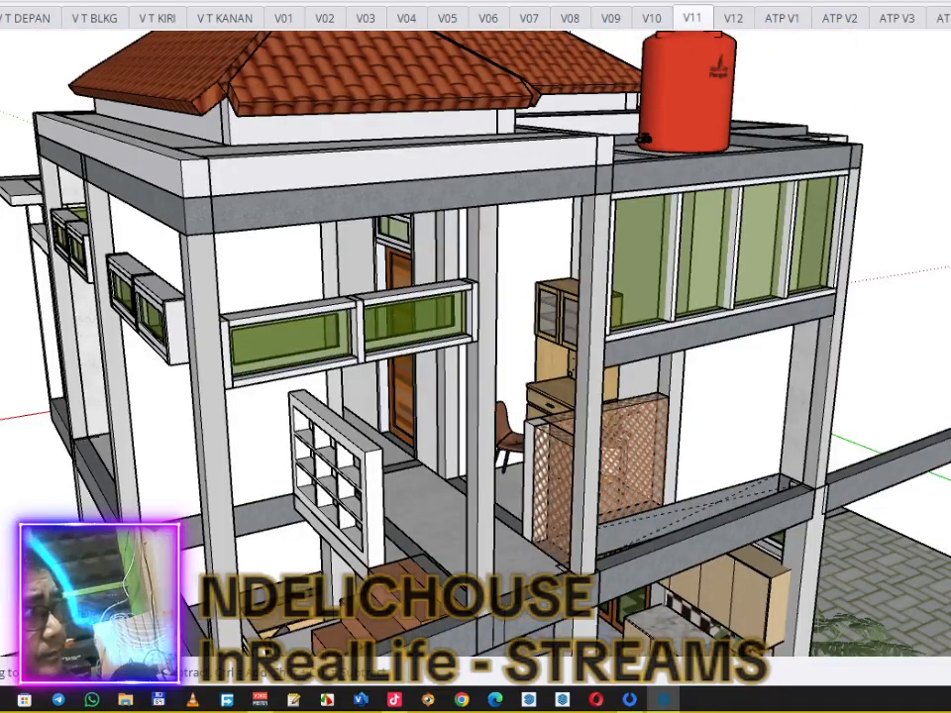
Step: Recall the ground-floor plan scene, enter the furniture group and uniformly scale down the L-shaped sofa about its opposite corner
click(2, 20)
click(2, 65)
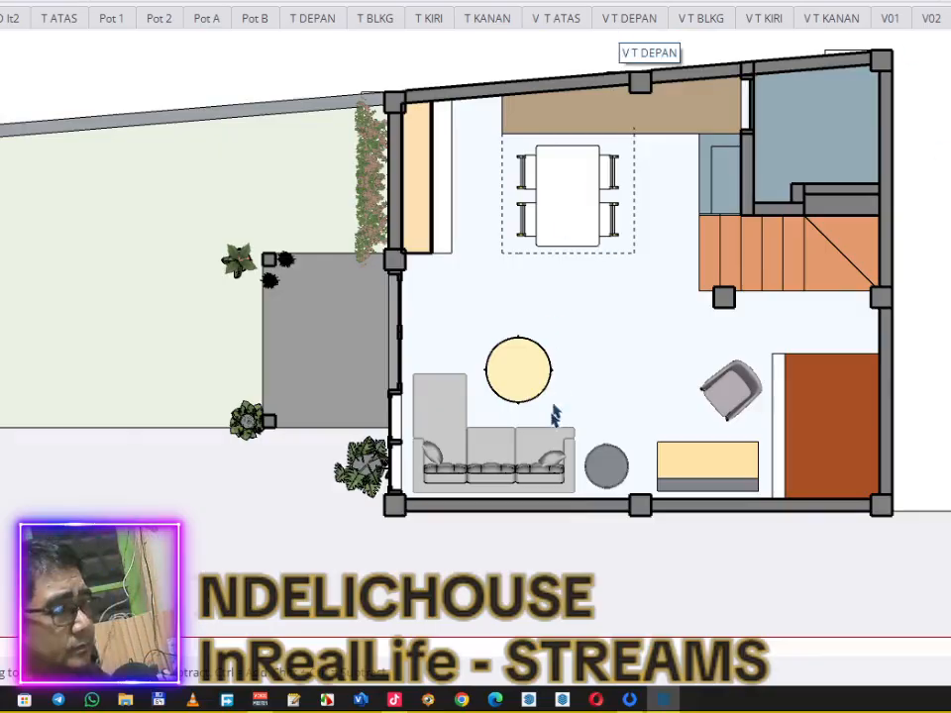
scroll(523, 460, up, 2)
click(407, 380)
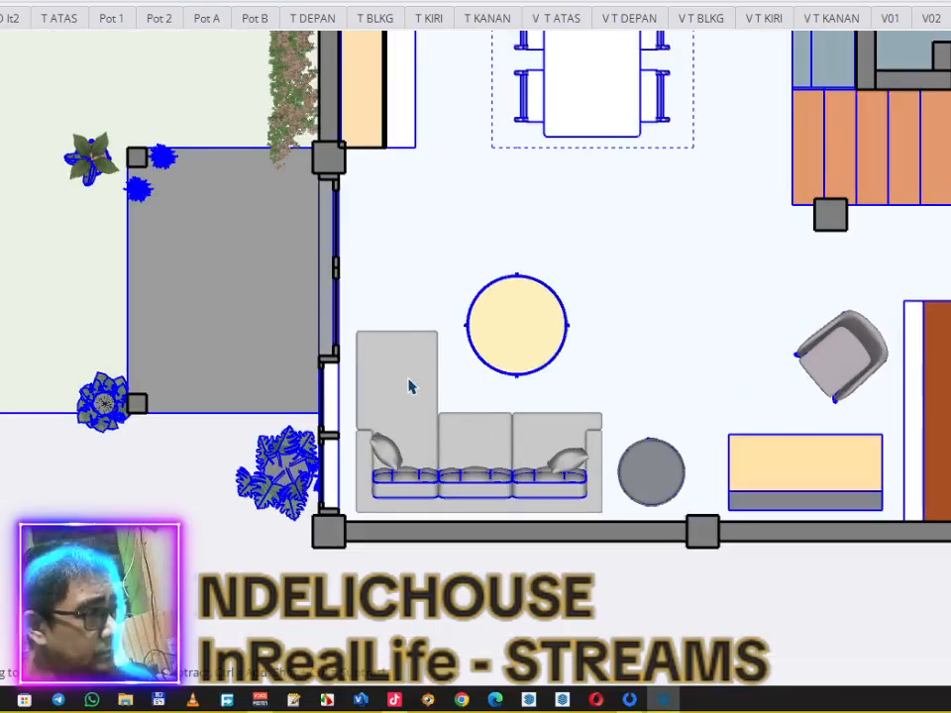
scroll(407, 380, up, 1)
double_click(414, 373)
click(414, 369)
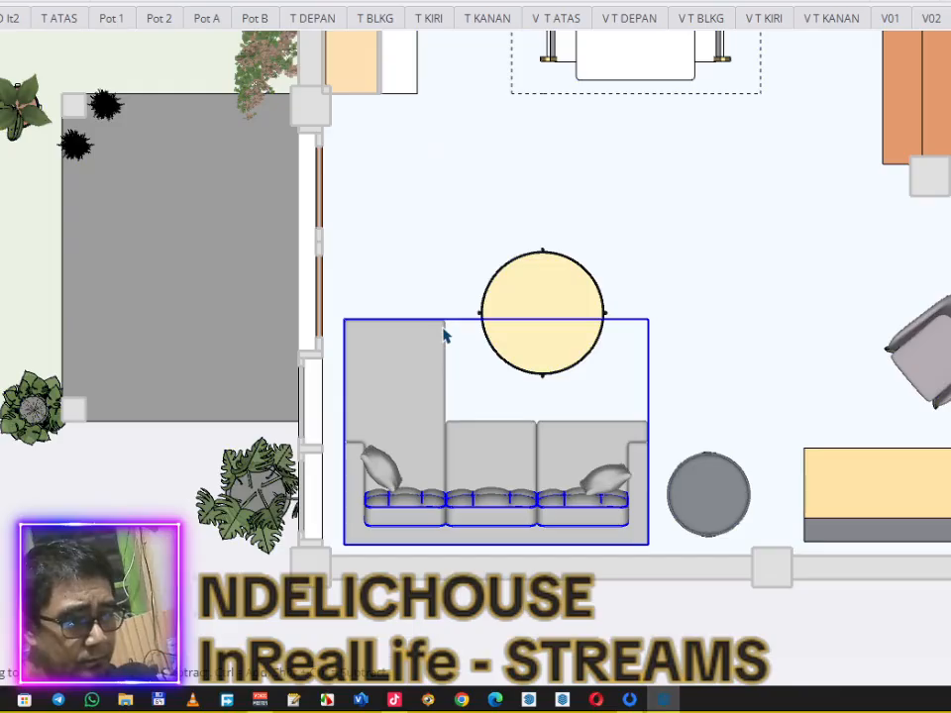
key(s)
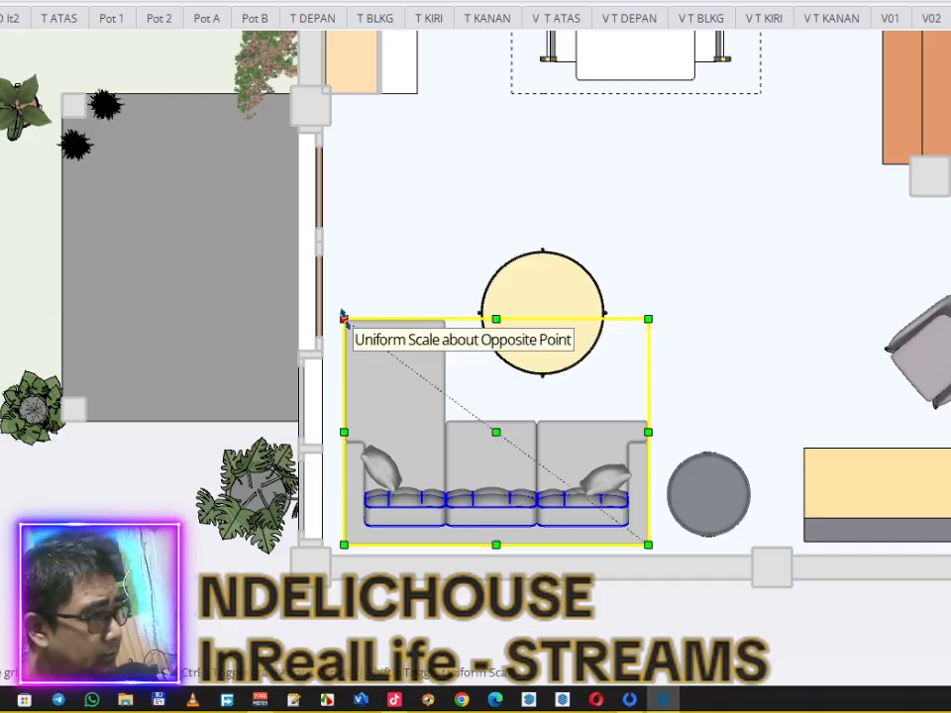
drag(344, 317, 378, 354)
click(377, 356)
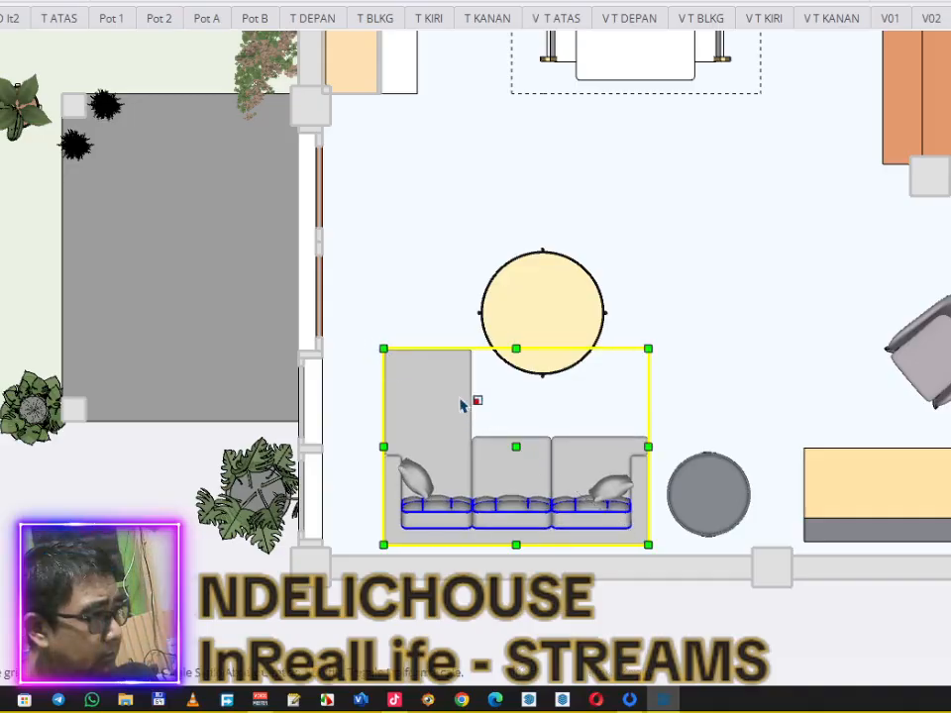
key(space)
Step: Move the resized sofa into the living room corner, close to the front window wall and the side wall
click(449, 305)
click(437, 407)
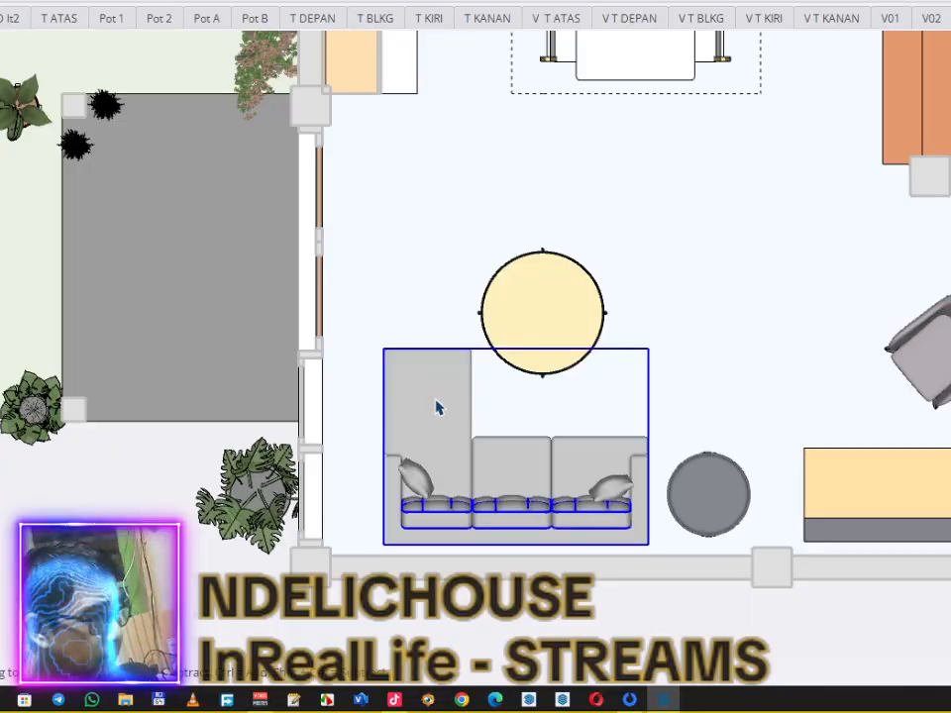
key(m)
drag(433, 397, 395, 396)
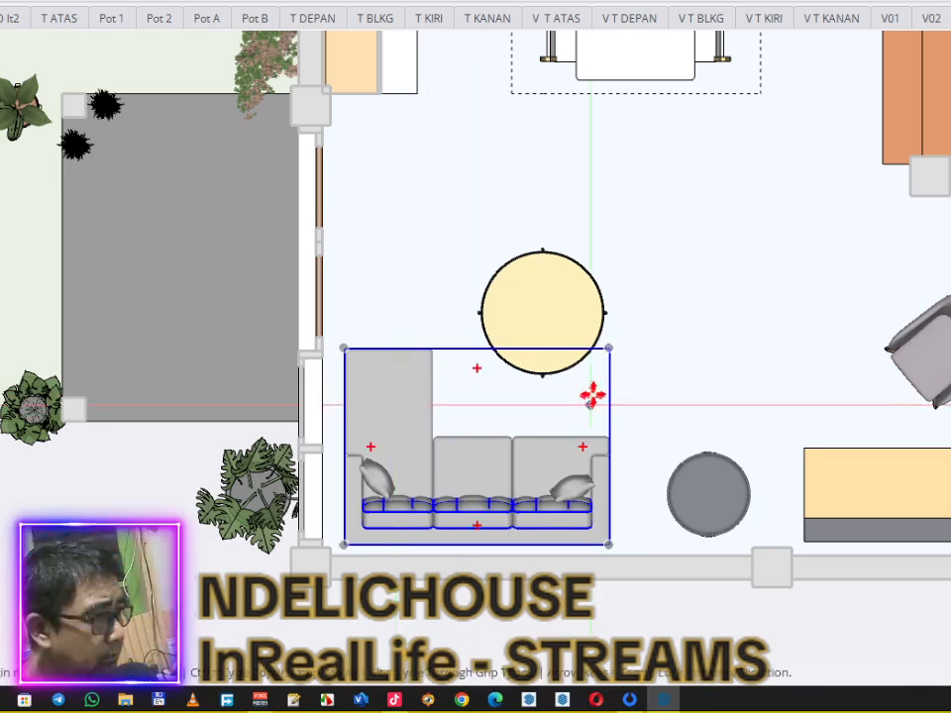
drag(634, 345, 633, 366)
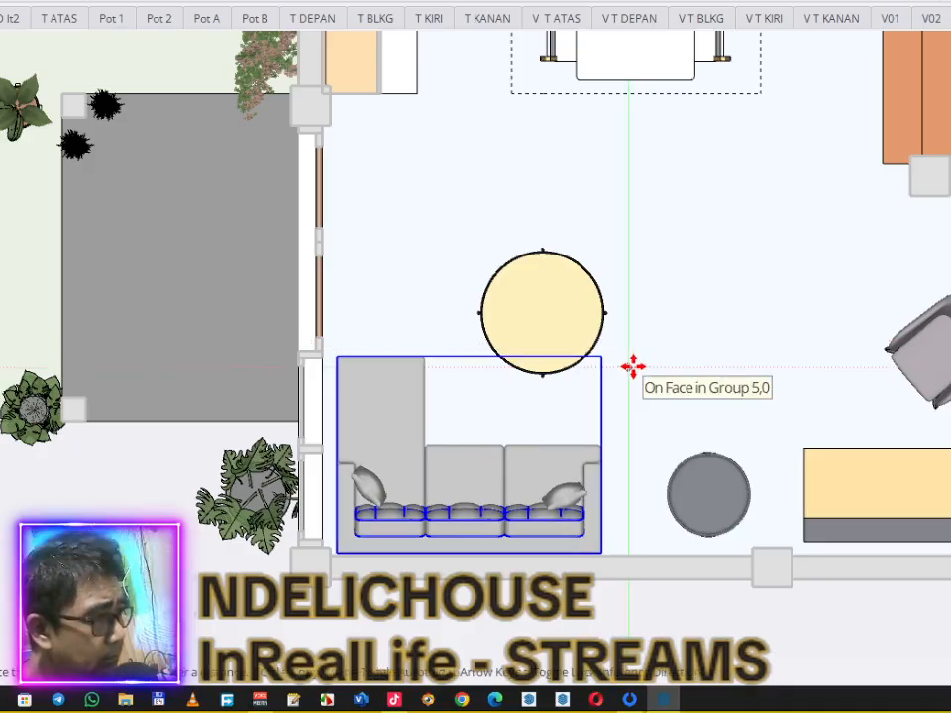
scroll(635, 385, up, 3)
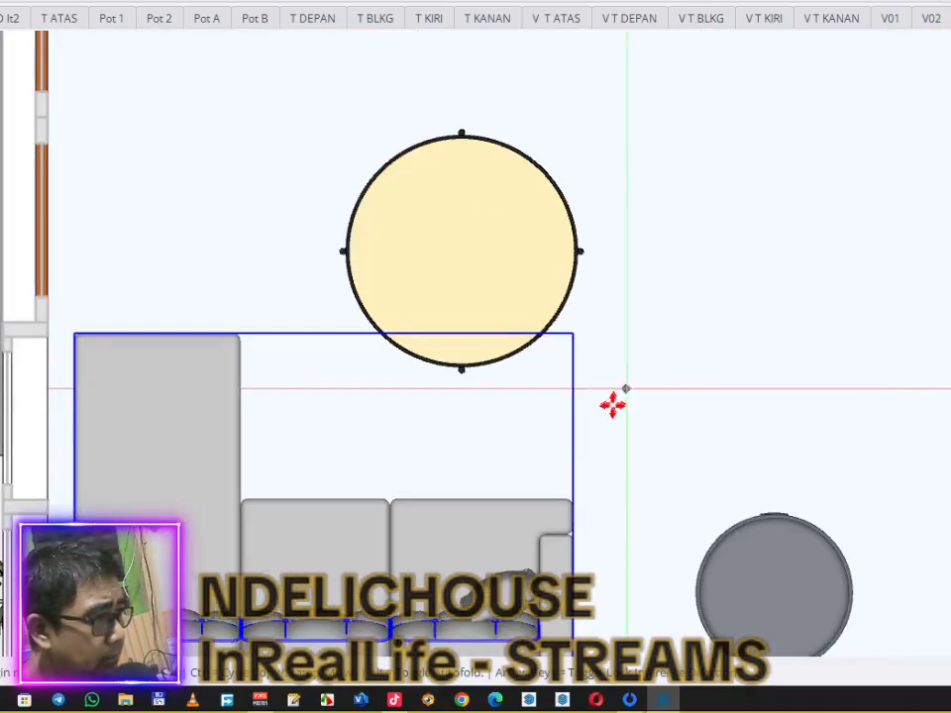
drag(609, 407, 609, 397)
scroll(609, 397, down, 3)
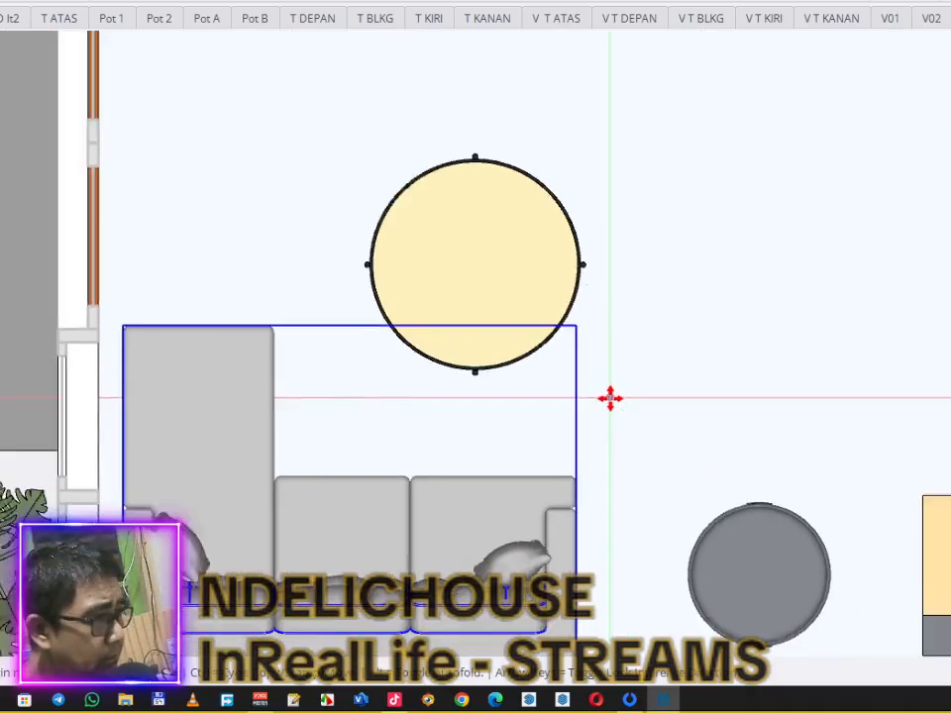
drag(628, 442, 632, 451)
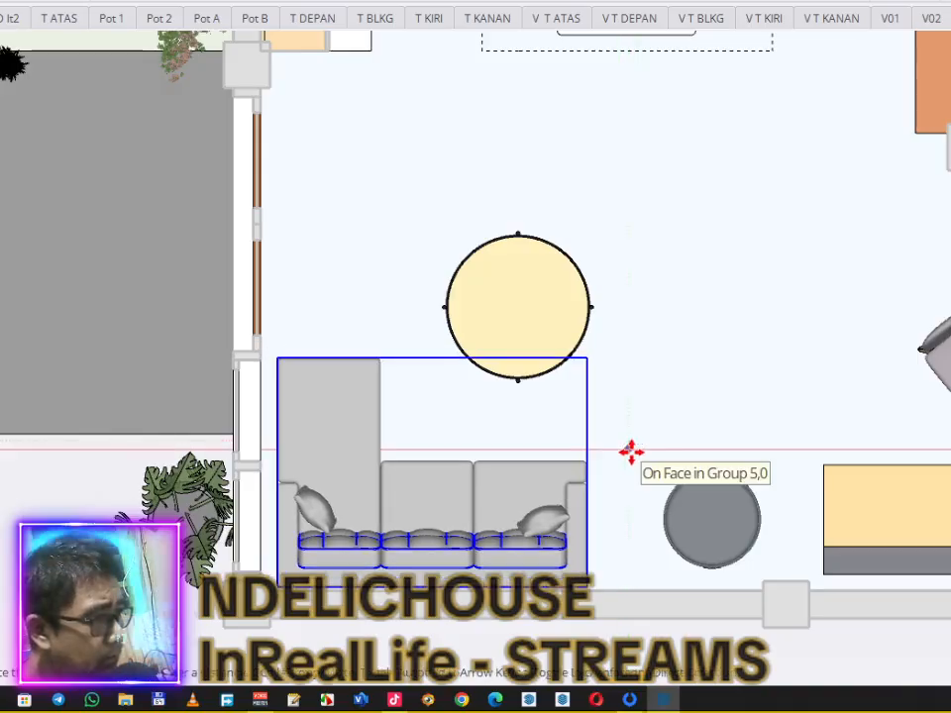
key(space)
click(650, 264)
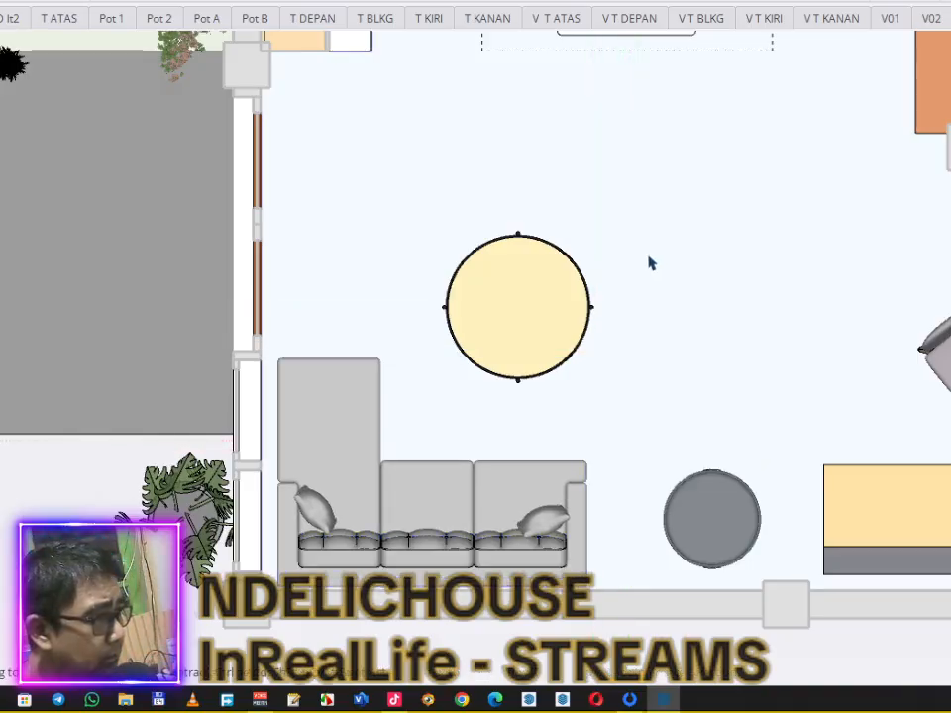
scroll(651, 264, down, 1)
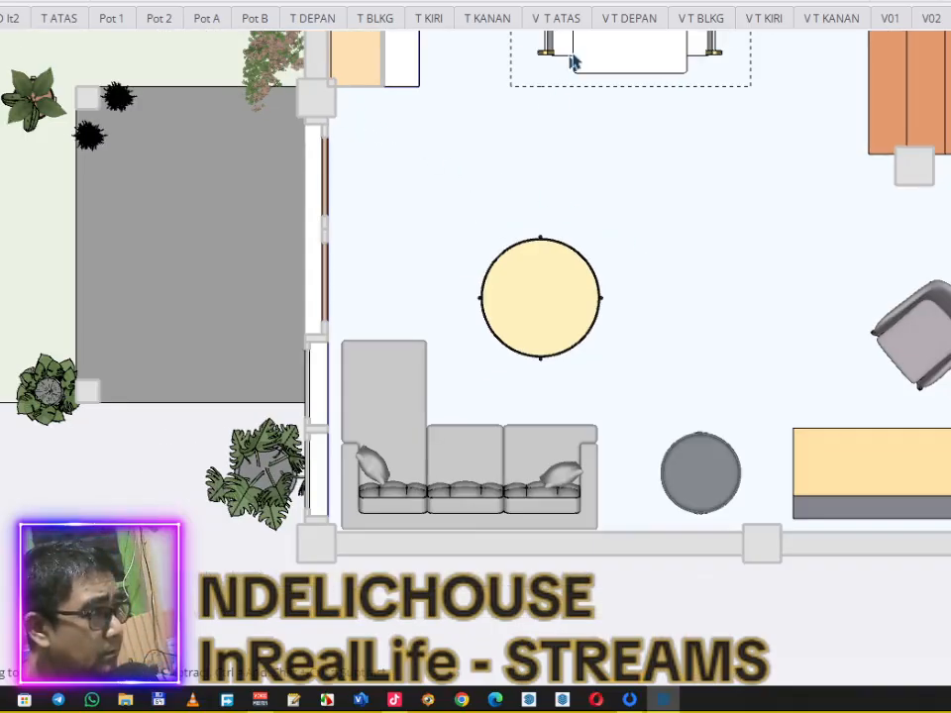
Step: Recall scene V01 and examine the resized sofa, living and dining furniture, shelf partition and stair from several angles
click(614, 22)
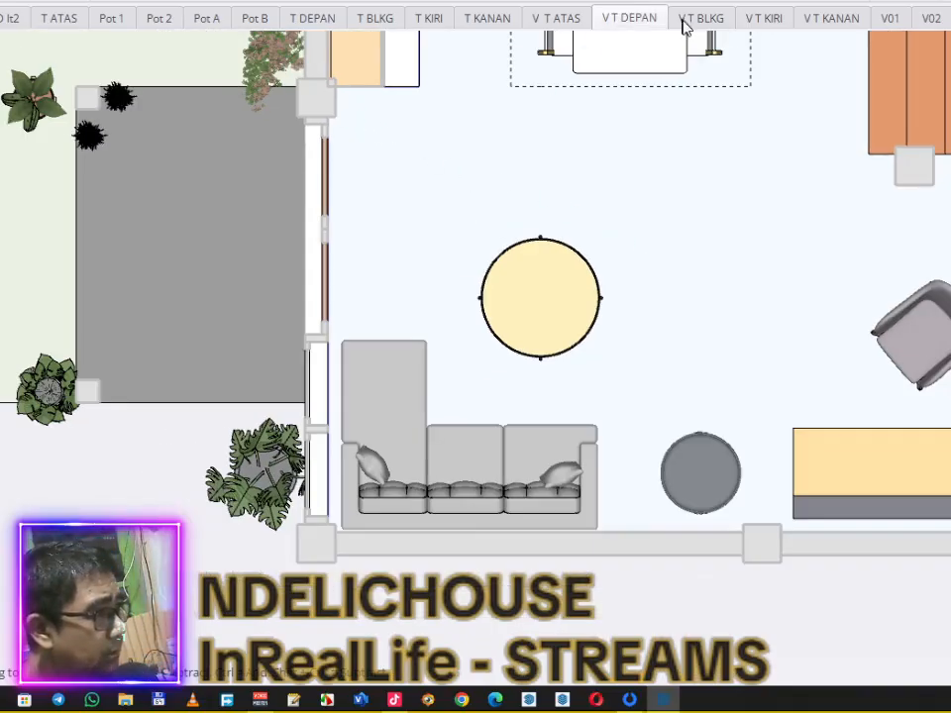
click(889, 22)
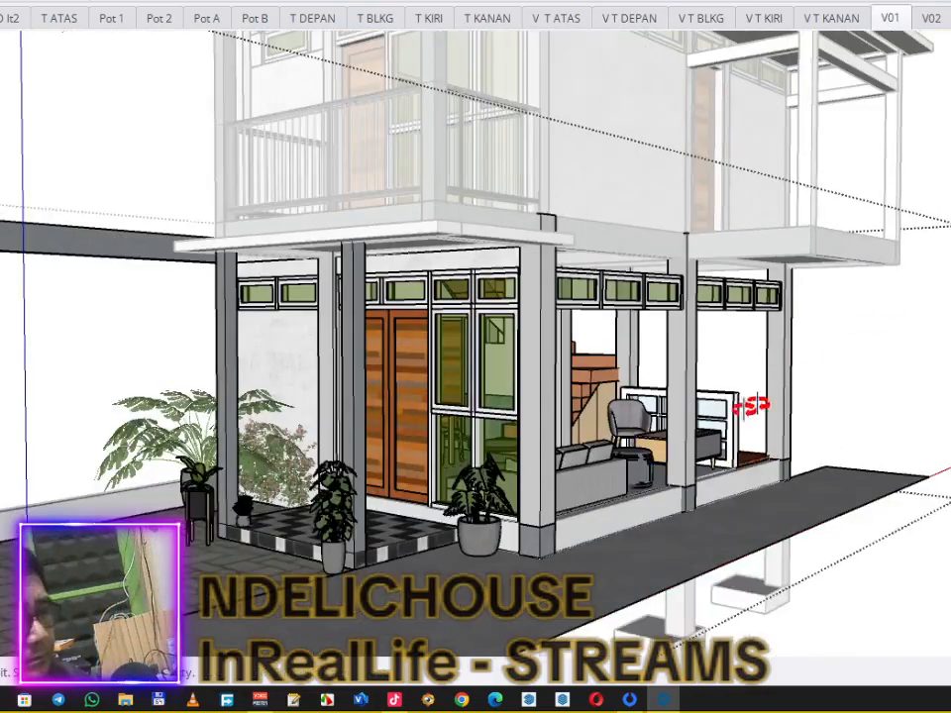
middle_drag(753, 360, 243, 457)
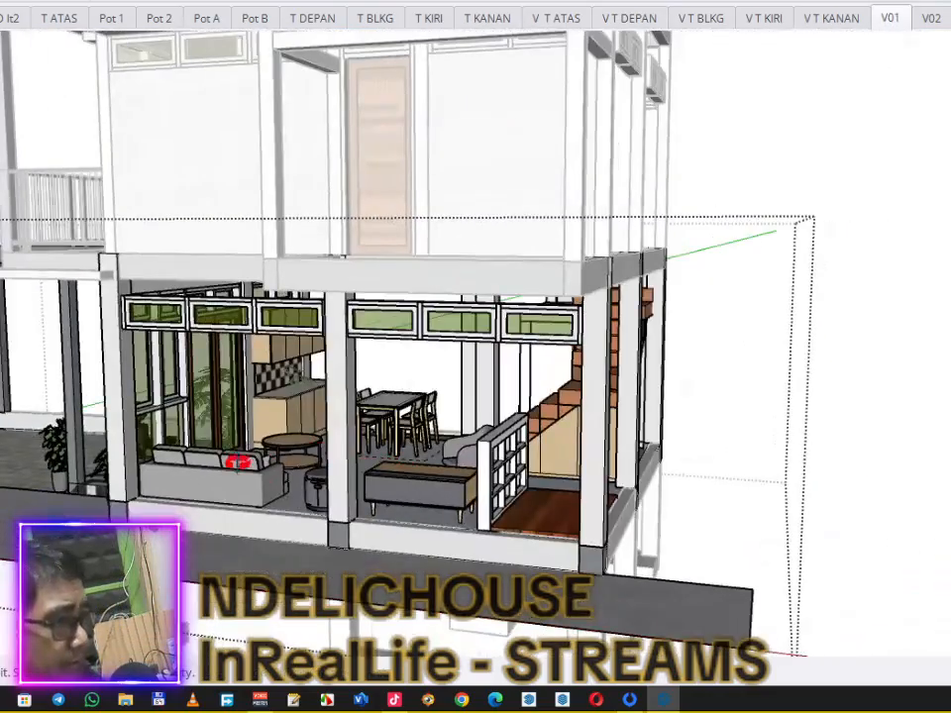
scroll(250, 460, down, 6)
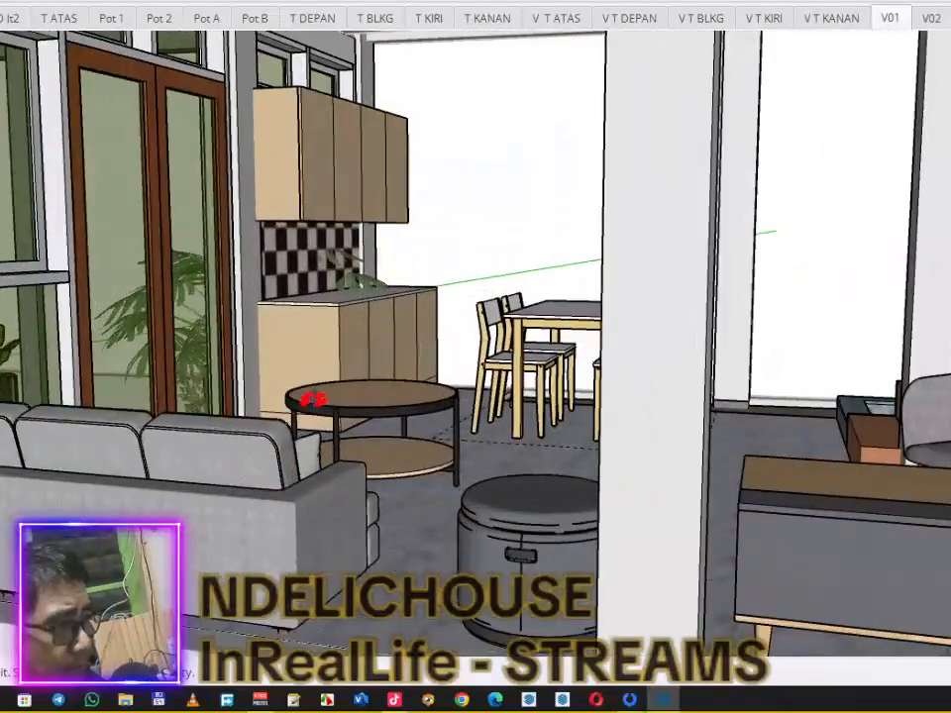
scroll(313, 399, up, 3)
mouse_move(314, 397)
middle_down()
mouse_move(440, 494)
mouse_move(452, 478)
middle_up()
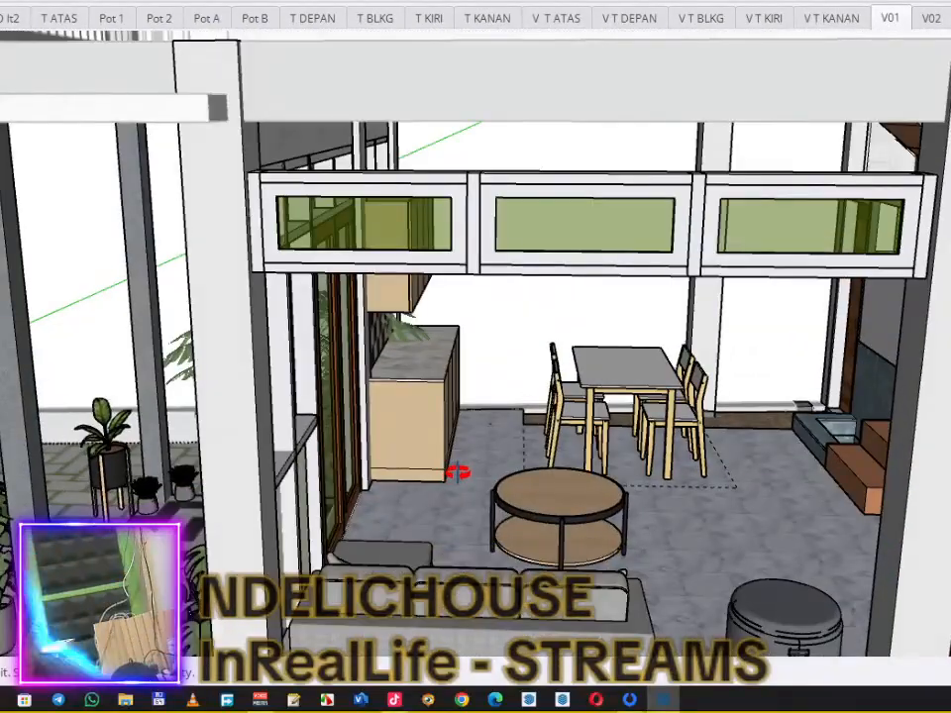
scroll(458, 473, down, 3)
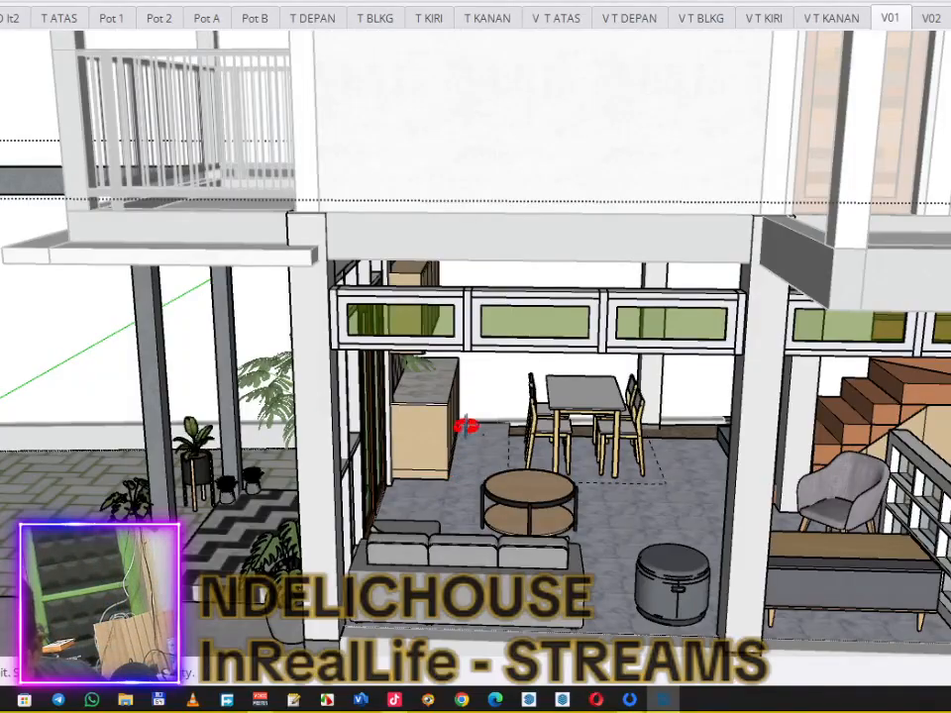
mouse_move(626, 519)
middle_down()
mouse_move(308, 457)
mouse_move(266, 457)
mouse_move(240, 478)
mouse_move(155, 502)
mouse_move(195, 509)
mouse_move(427, 447)
mouse_move(851, 425)
mouse_move(297, 431)
middle_up()
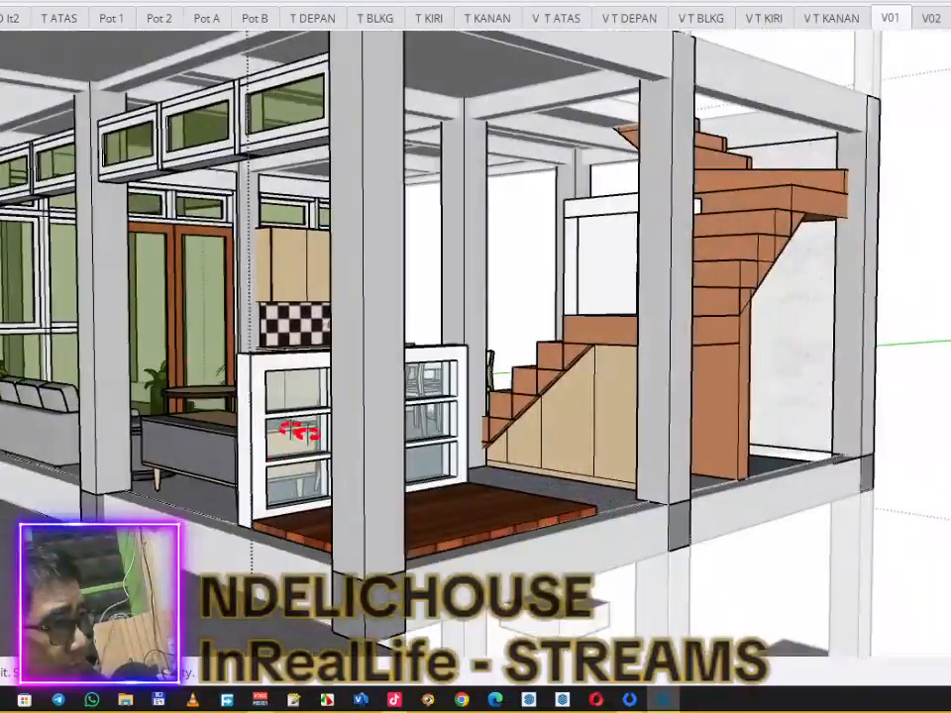
scroll(214, 351, up, 5)
scroll(185, 291, down, 2)
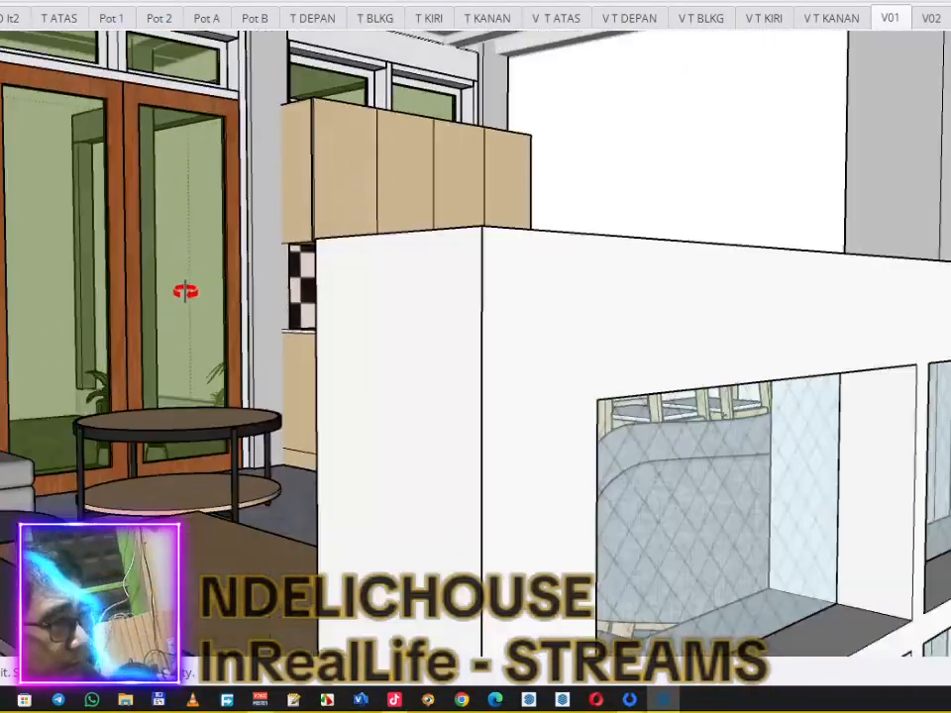
scroll(187, 291, down, 1)
scroll(227, 269, down, 2)
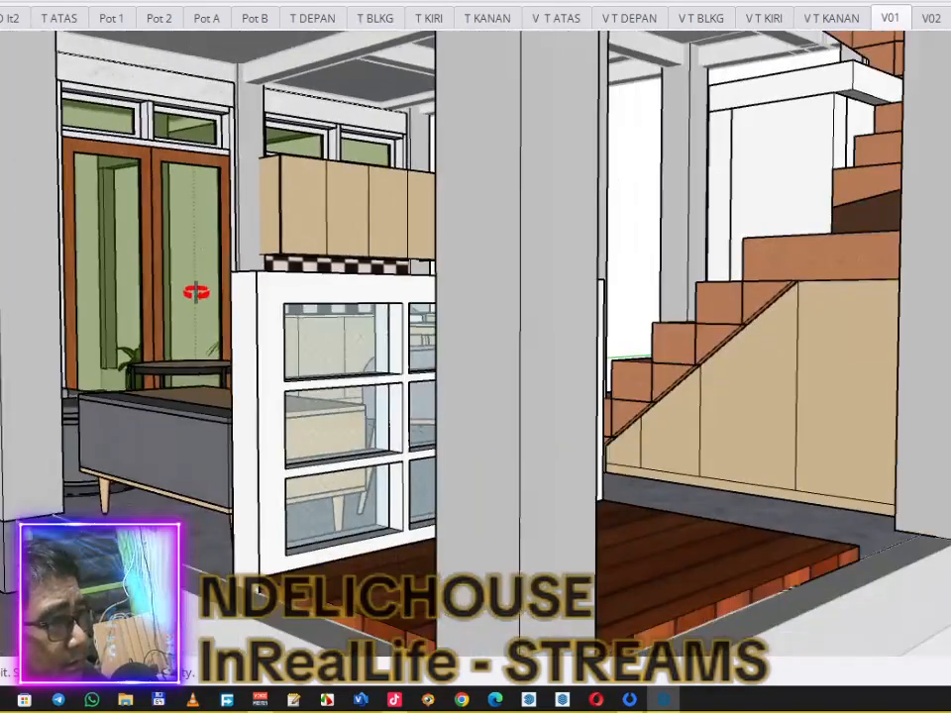
scroll(238, 312, down, 4)
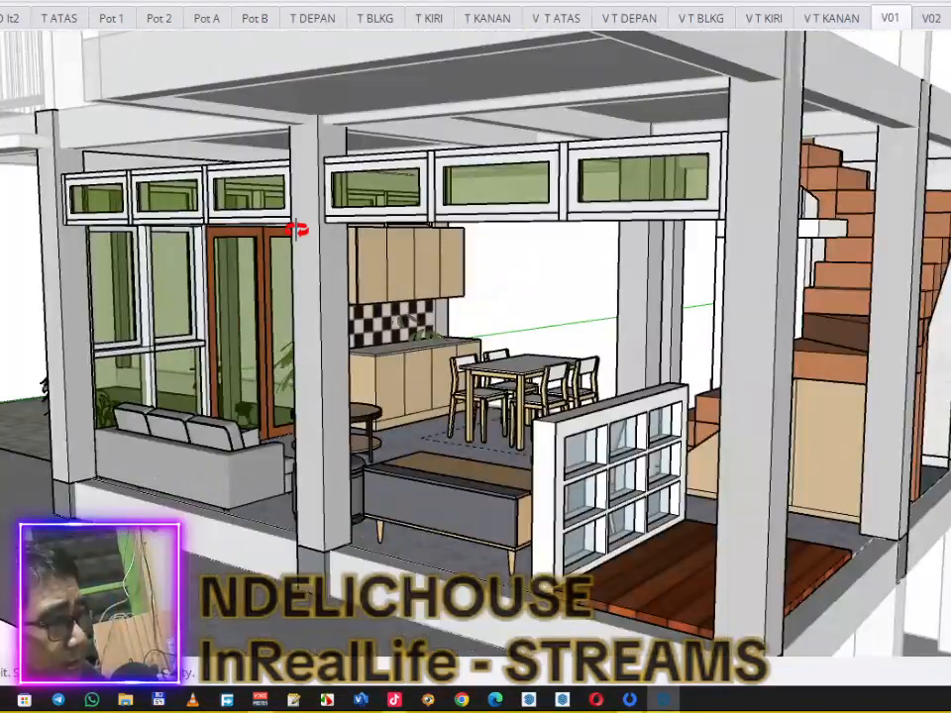
Step: Review the saved scenes V T ATAS, V T DEPAN, V T BLKG, V T KIRI, V T KANAN, V01 and V02
click(555, 16)
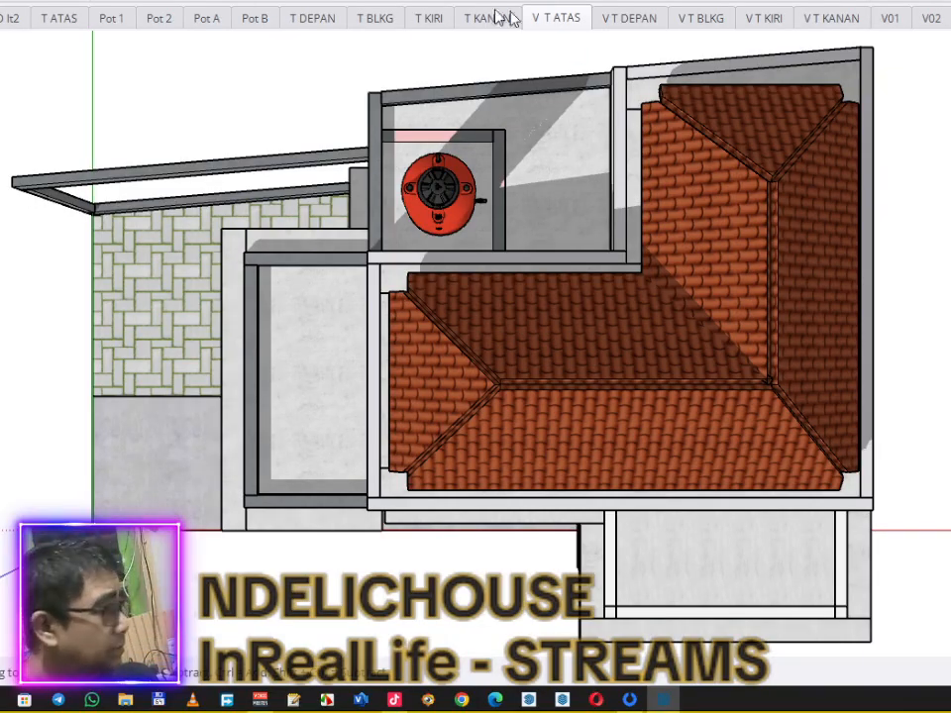
click(645, 28)
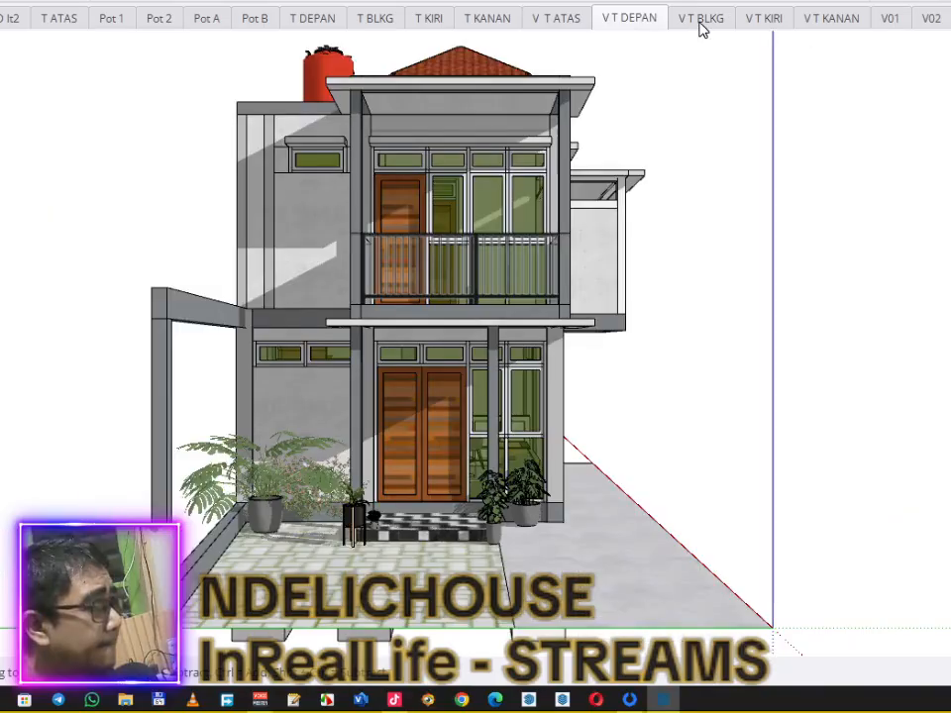
click(698, 24)
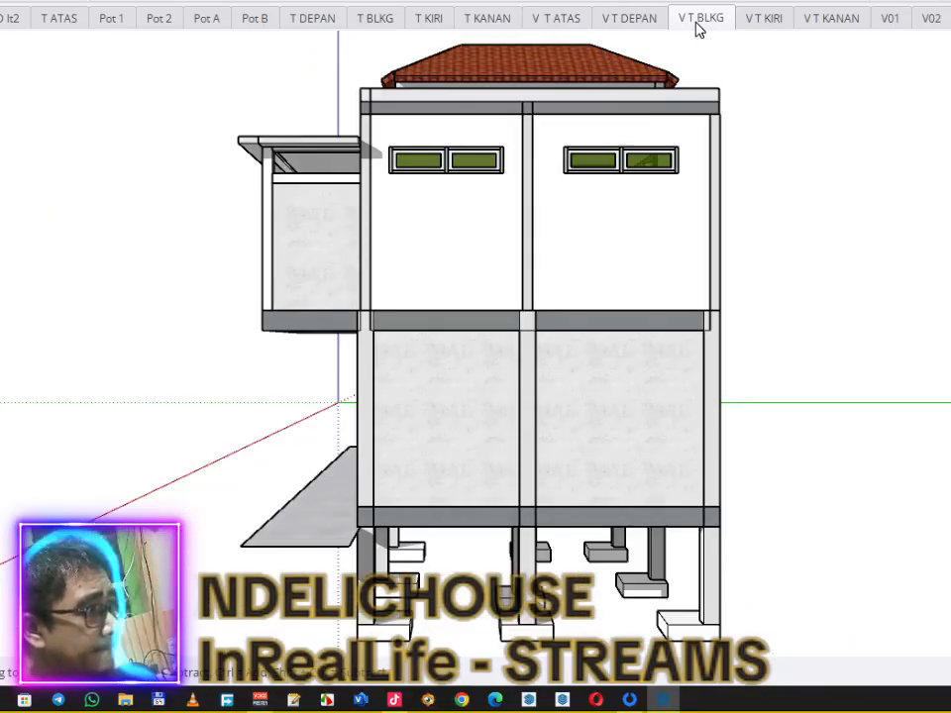
click(771, 25)
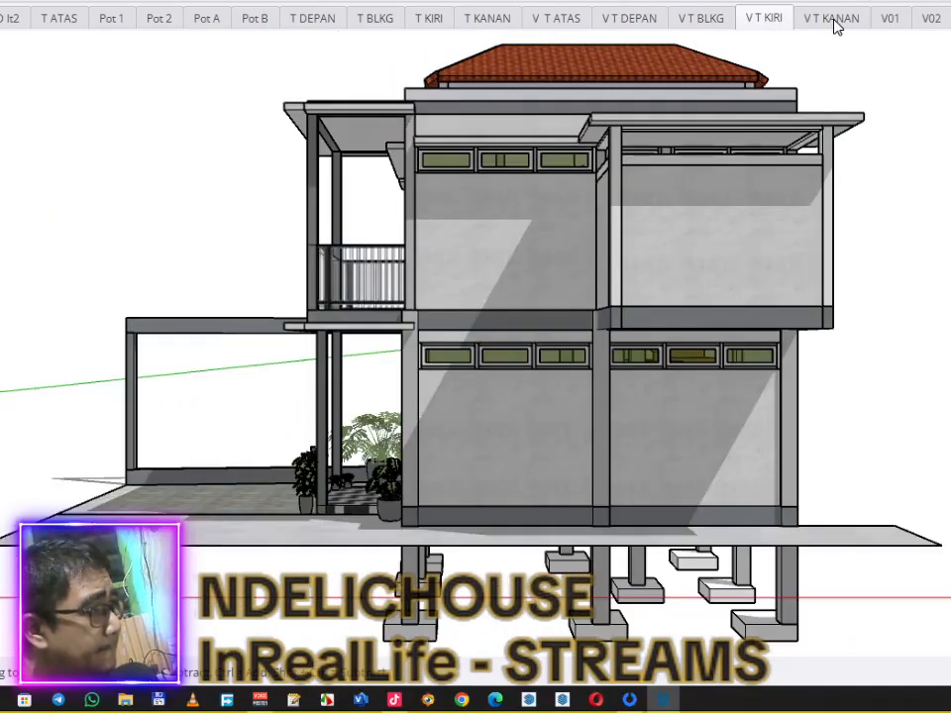
click(834, 20)
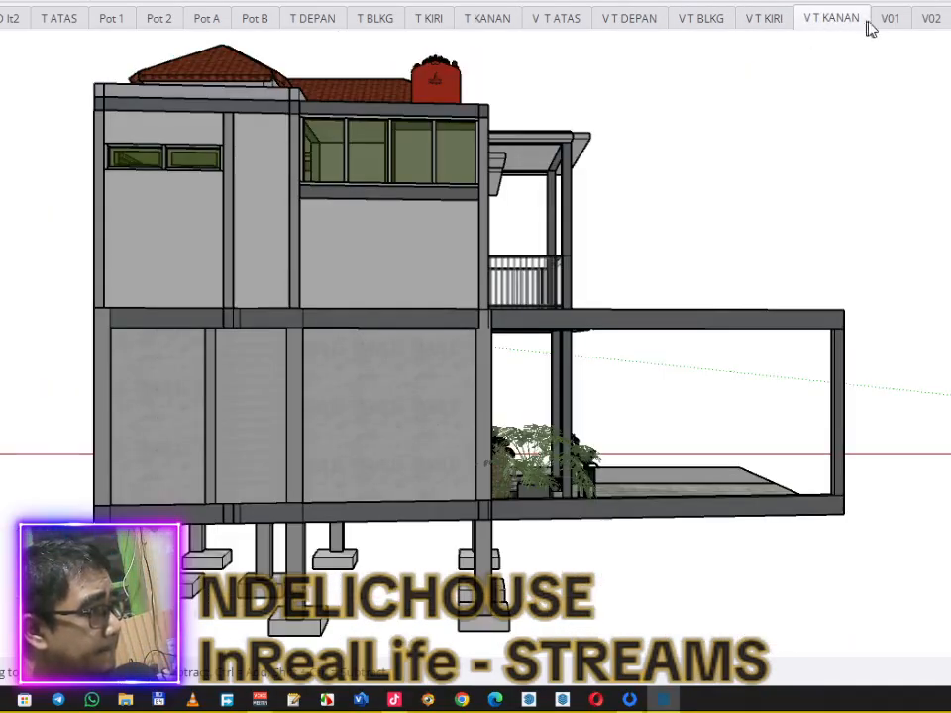
click(888, 20)
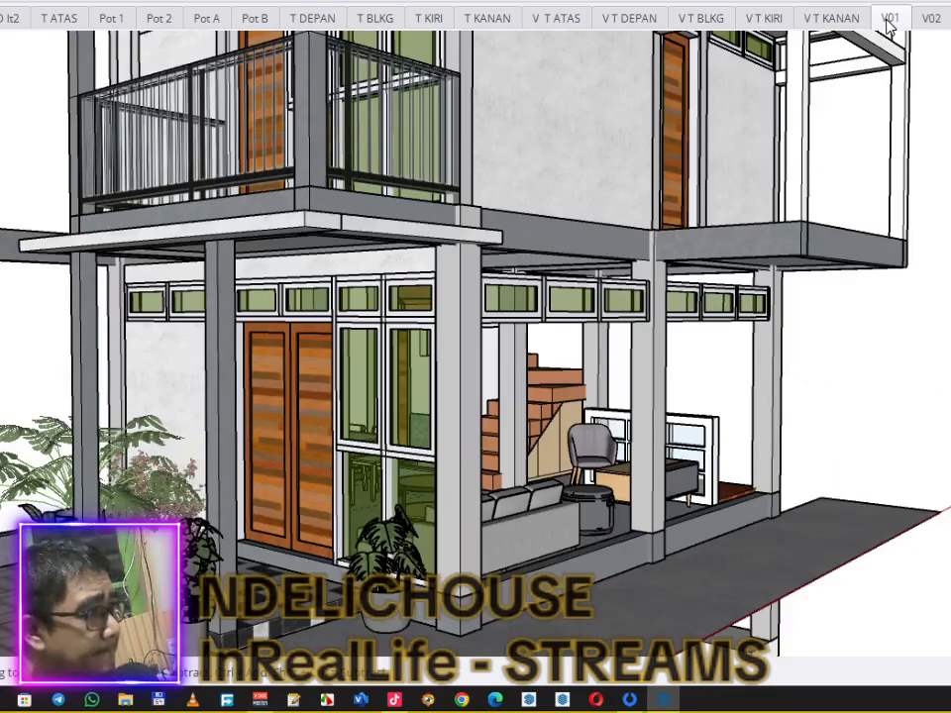
click(922, 27)
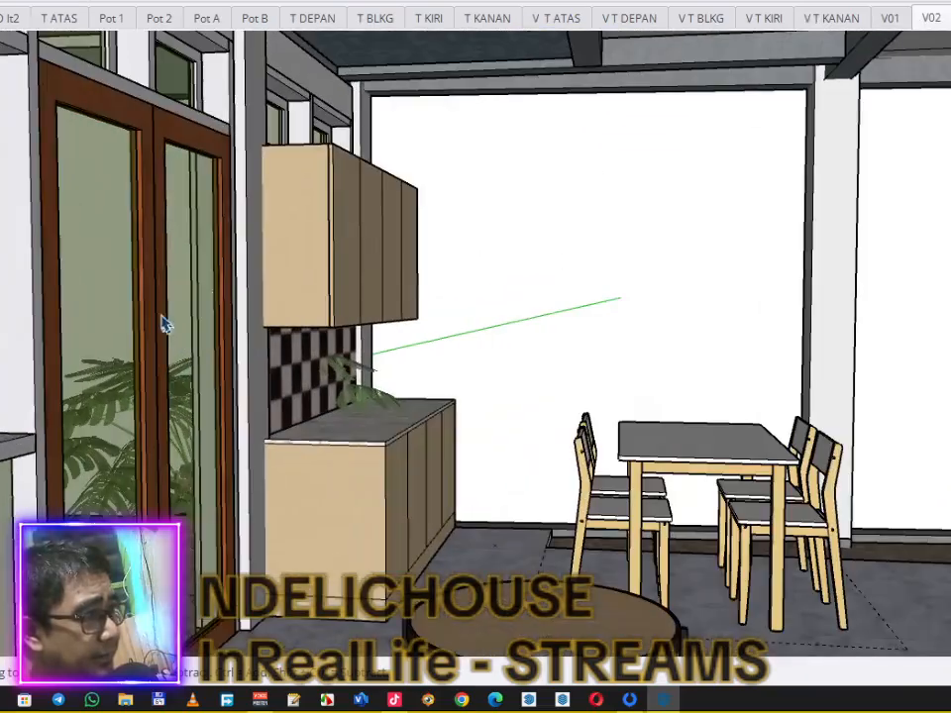
key(ctrl+a)
click(172, 257)
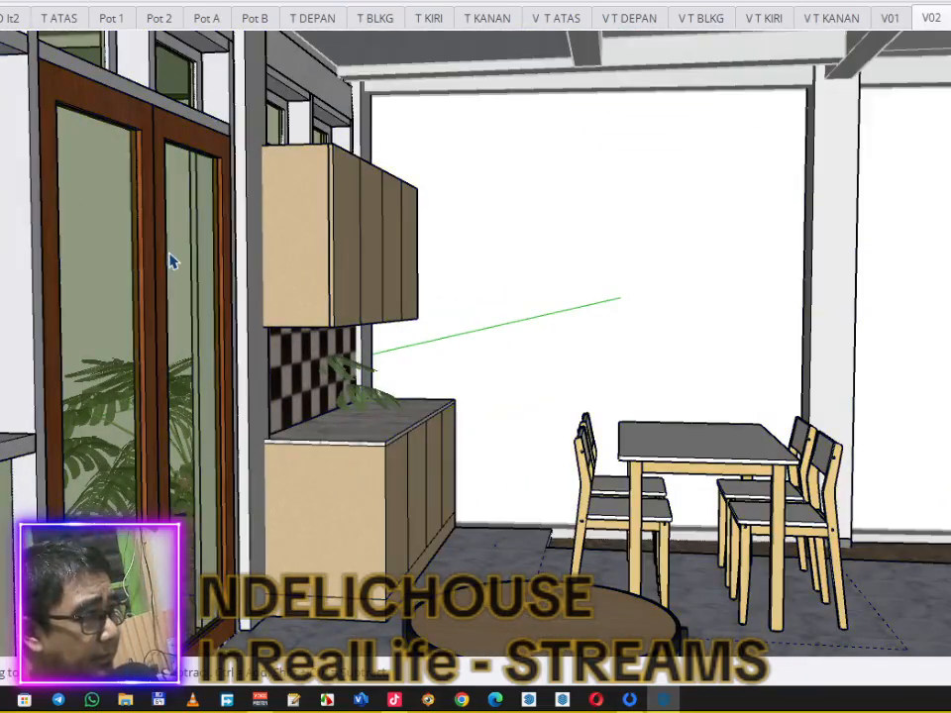
Step: Enter the entrance door group from outside and sample the wood-plank material of the right door leaf's panel
double_click(171, 254)
click(170, 255)
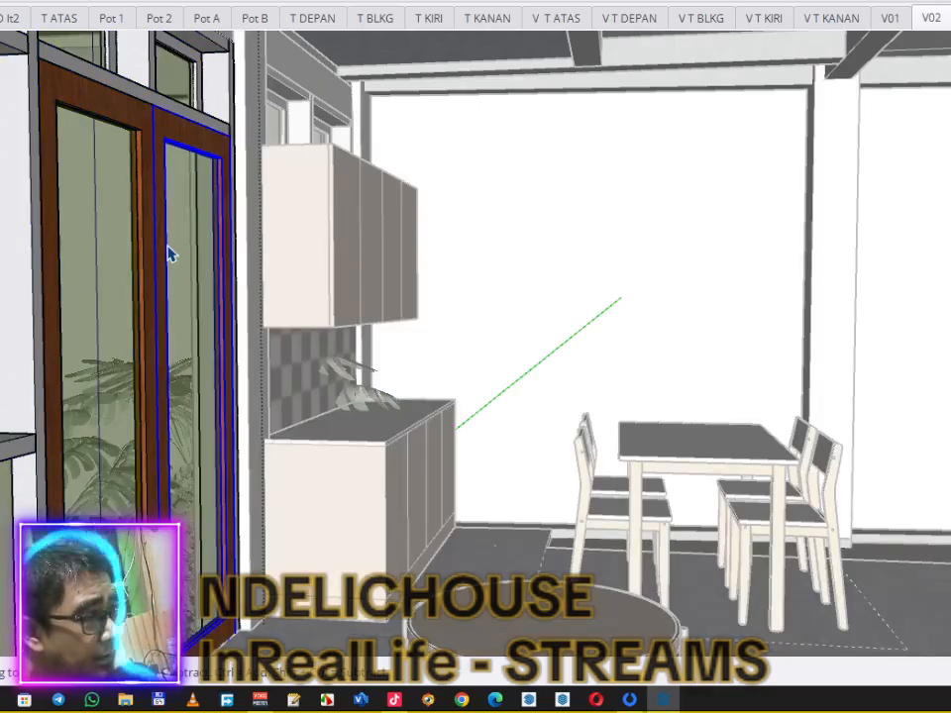
key(Escape)
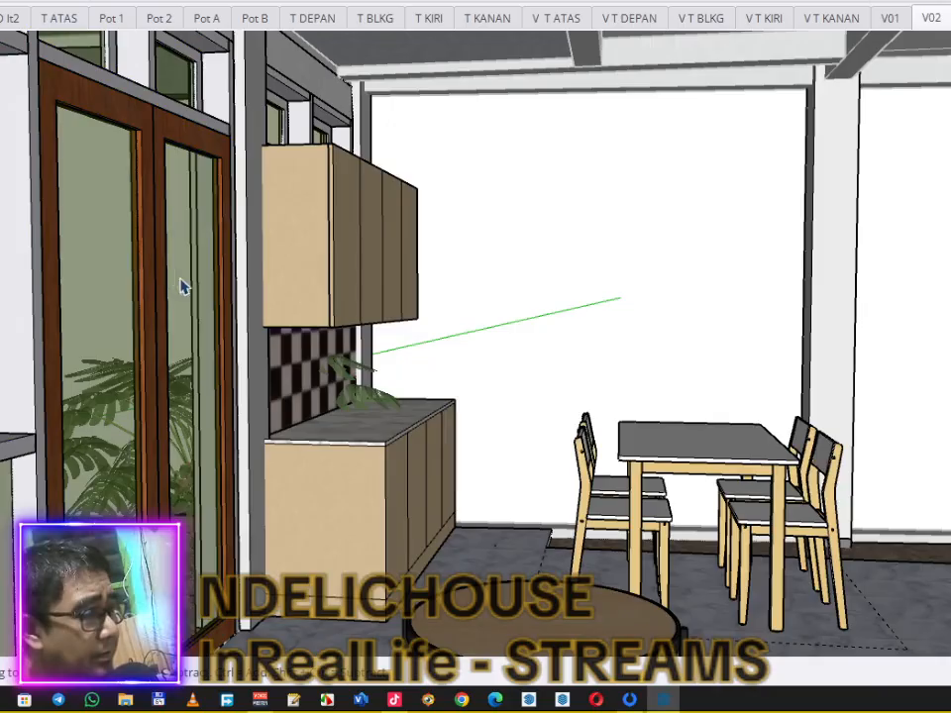
scroll(196, 278, down, 5)
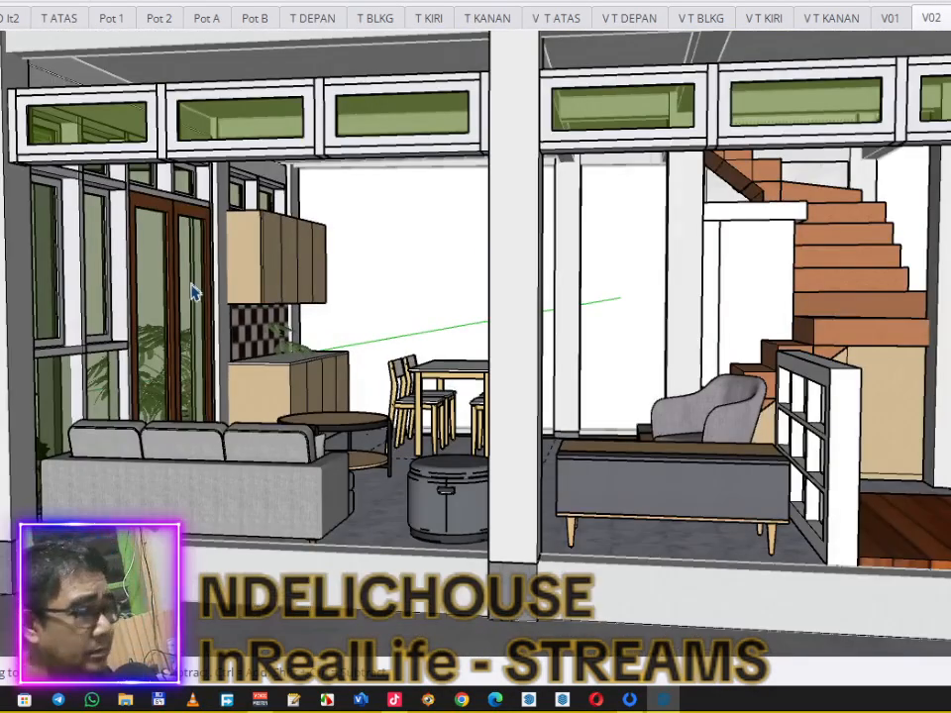
mouse_move(158, 287)
middle_down()
mouse_move(416, 366)
mouse_move(396, 347)
middle_up()
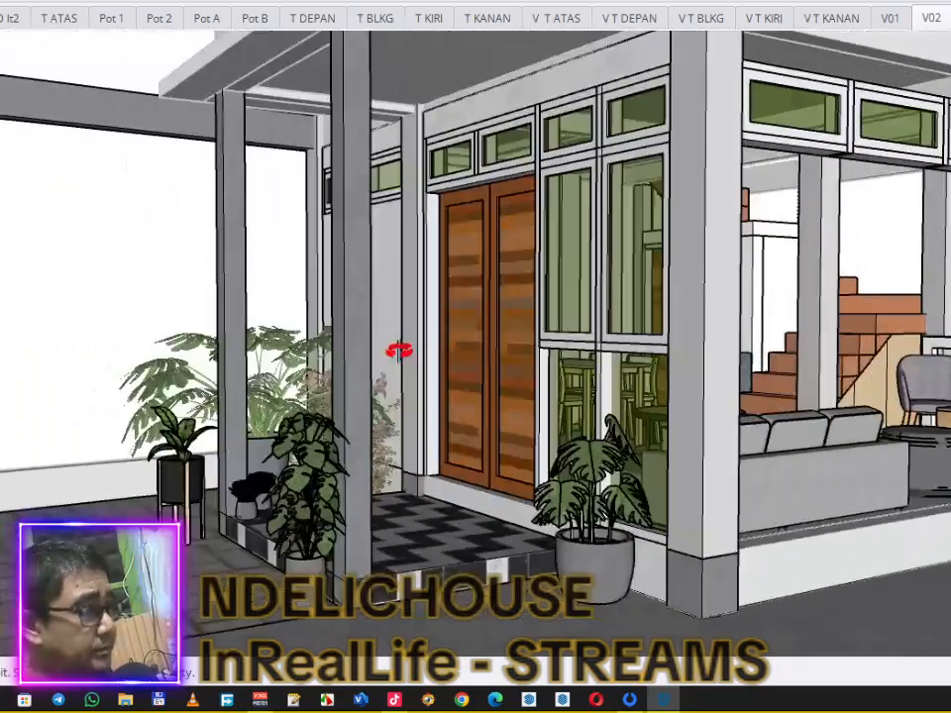
double_click(512, 294)
click(514, 299)
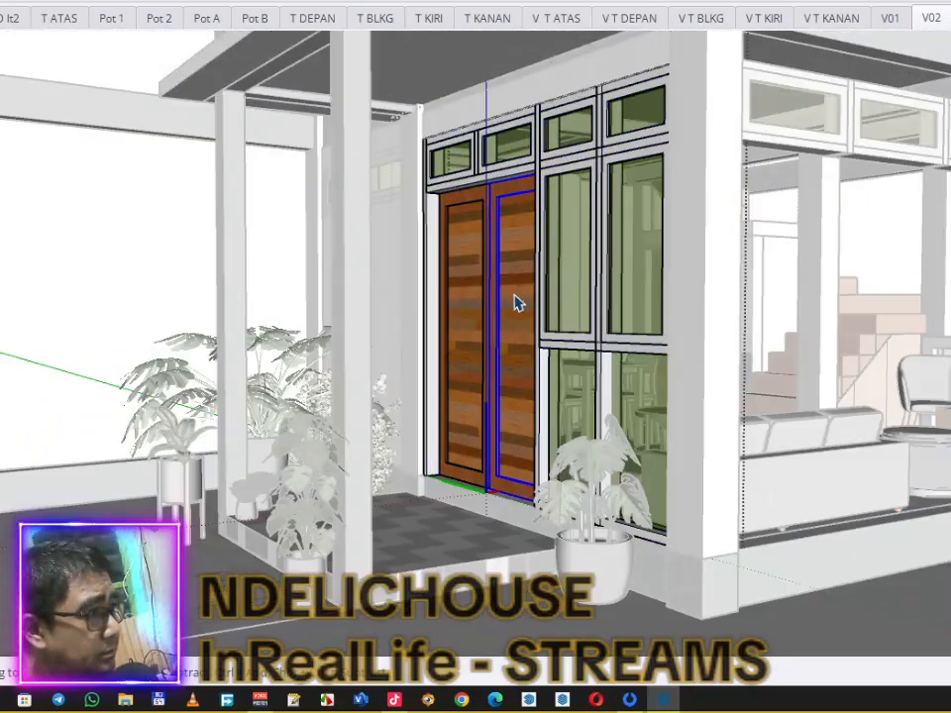
double_click(520, 300)
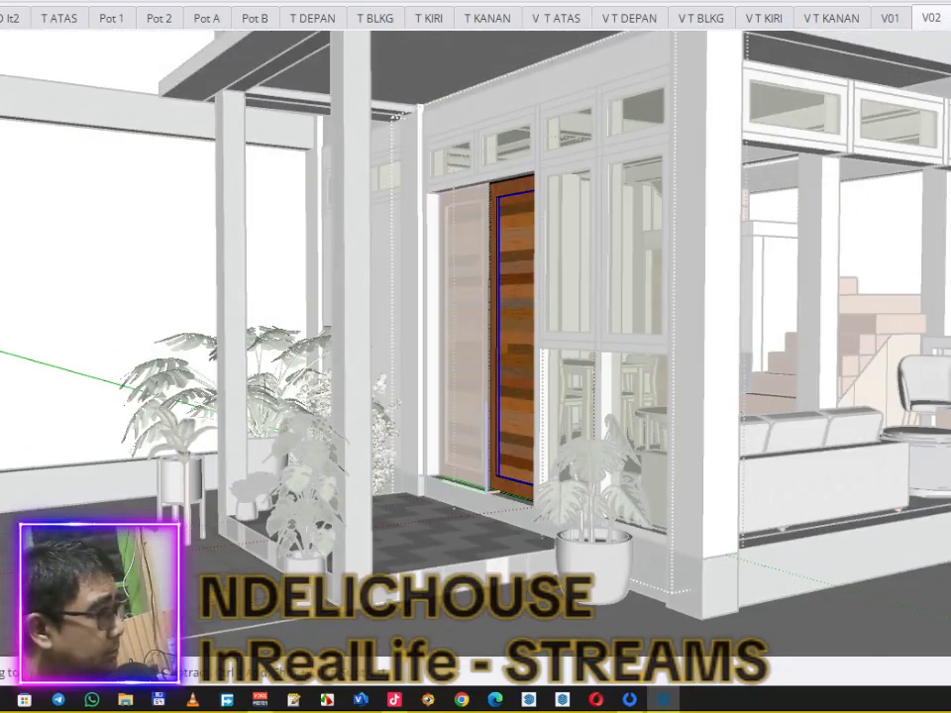
key(b)
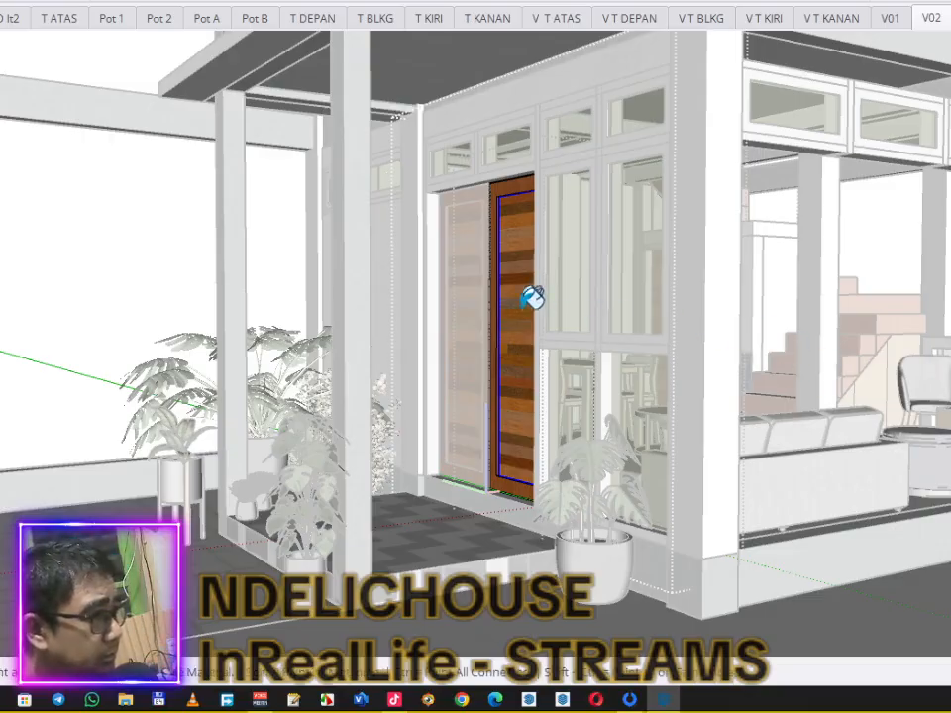
key(space)
key(Escape)
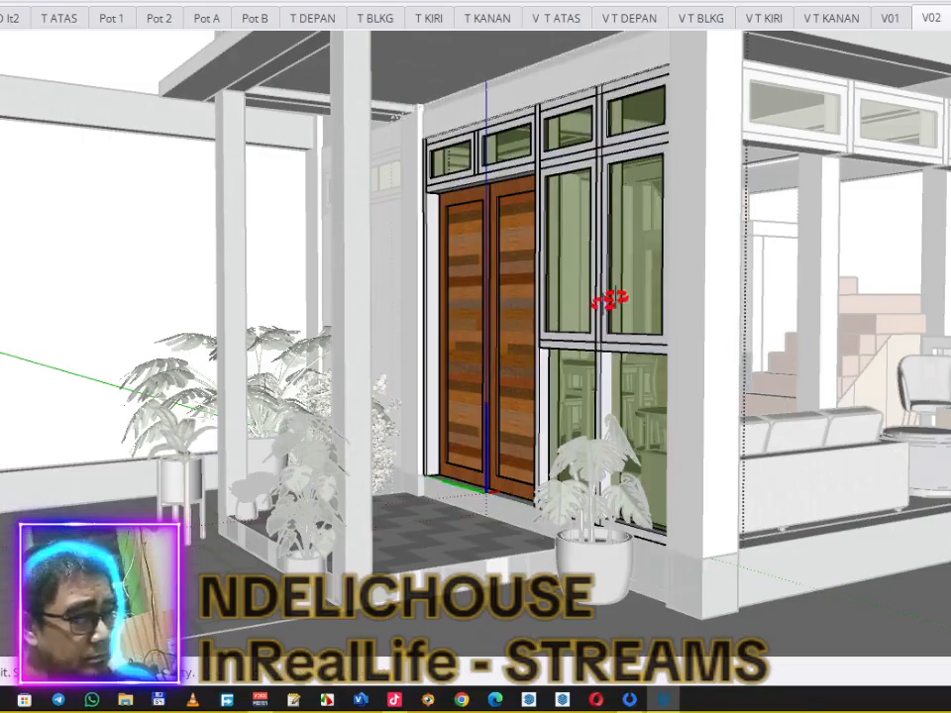
Step: Paint the interior glass face of the left entrance door leaf with the sampled wood-plank material
middle_drag(610, 297, 247, 376)
scroll(246, 375, up, 5)
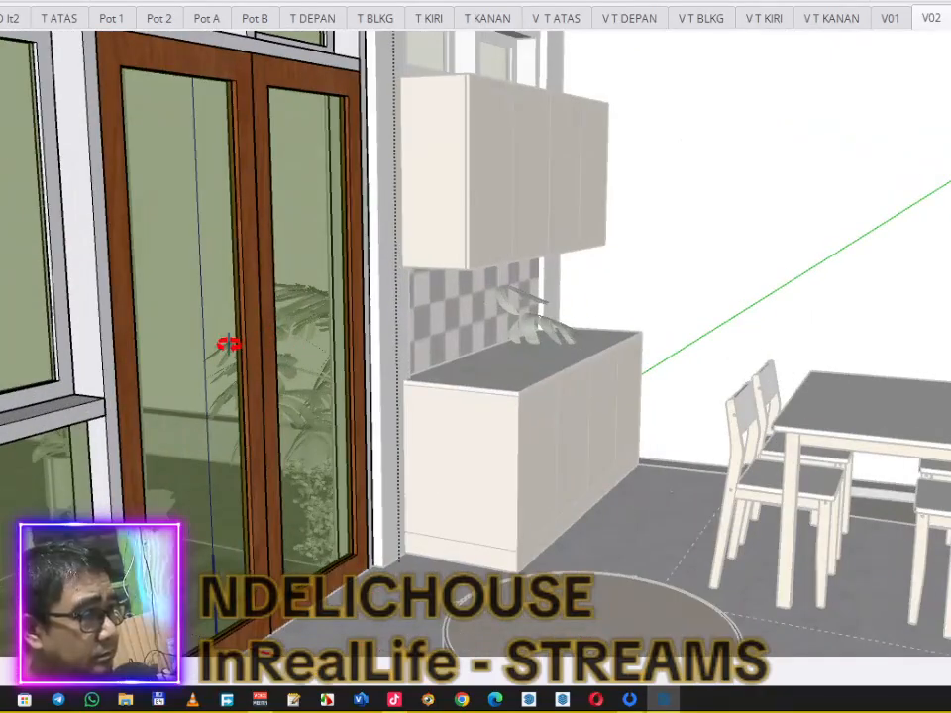
double_click(226, 362)
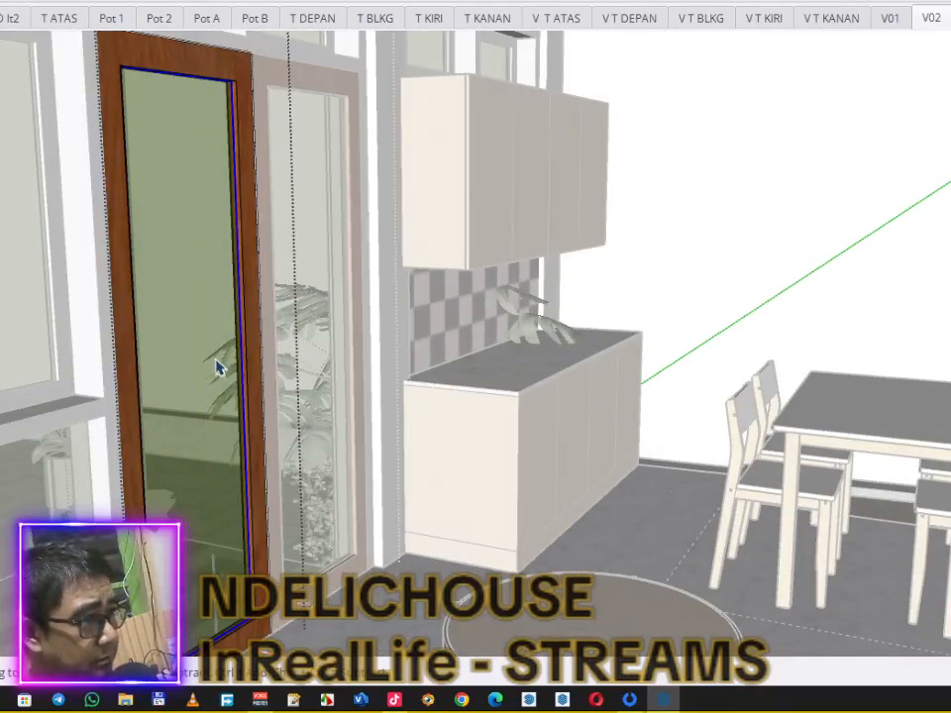
double_click(218, 367)
key(b)
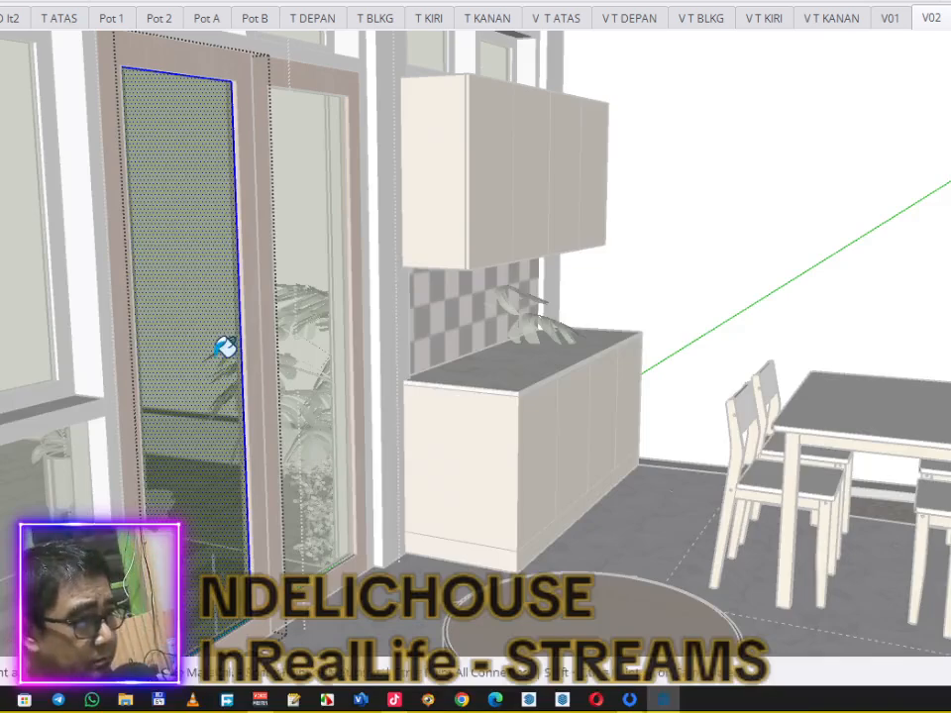
click(223, 342)
key(space)
Step: Open the right entrance door leaf and paint its interior glass face with the same wood-plank material
click(312, 290)
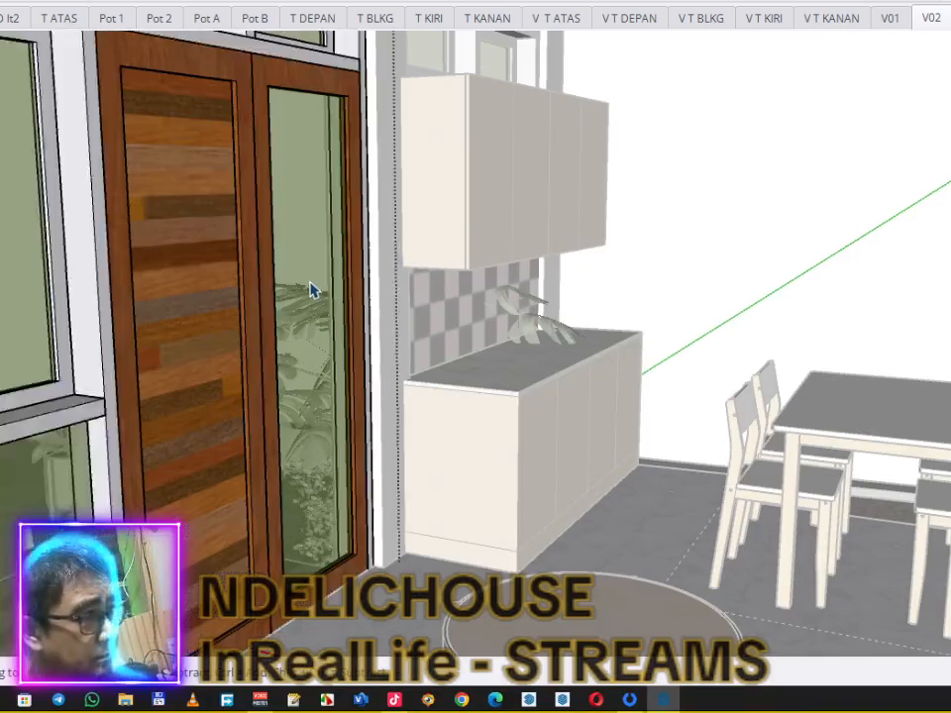
double_click(312, 290)
double_click(312, 290)
click(312, 290)
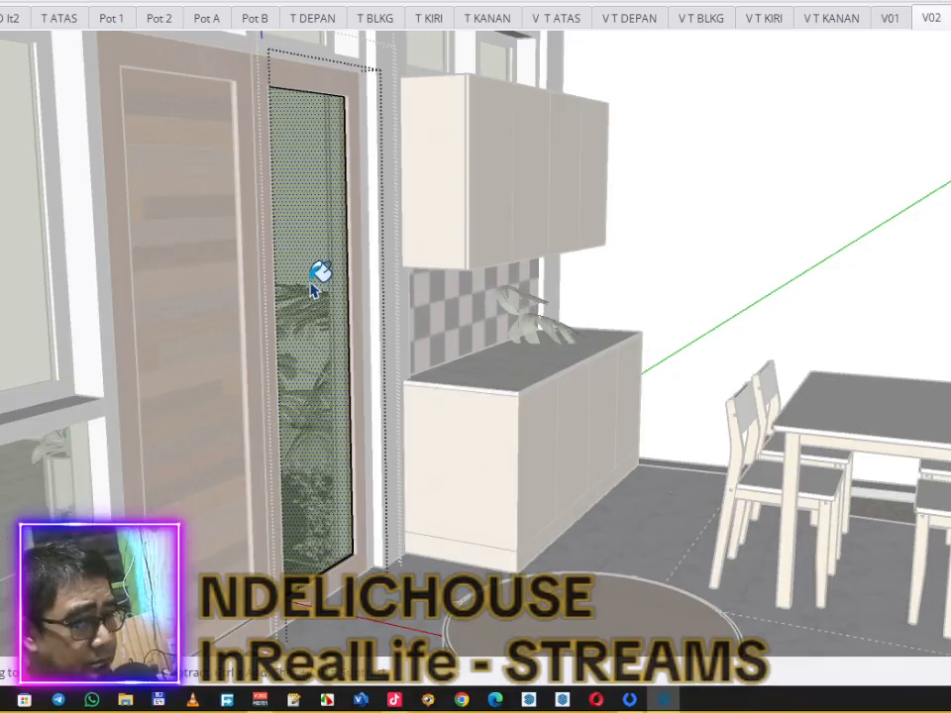
key(b)
click(317, 277)
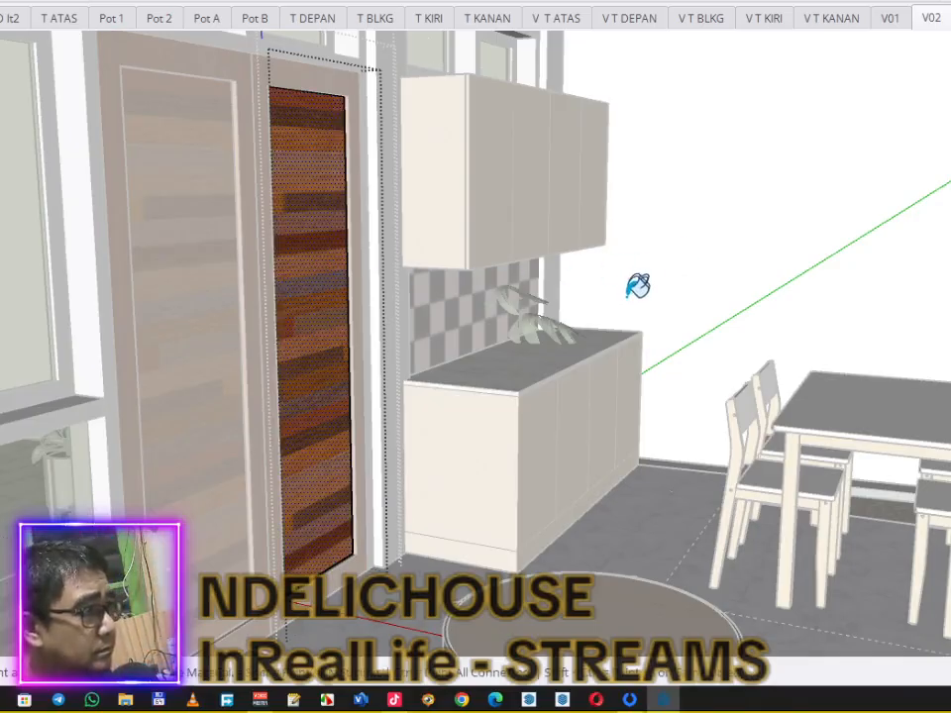
key(space)
Step: Leave the door group and examine the repainted door, ground-floor interior and stair area from outside the house
scroll(656, 299, down, 3)
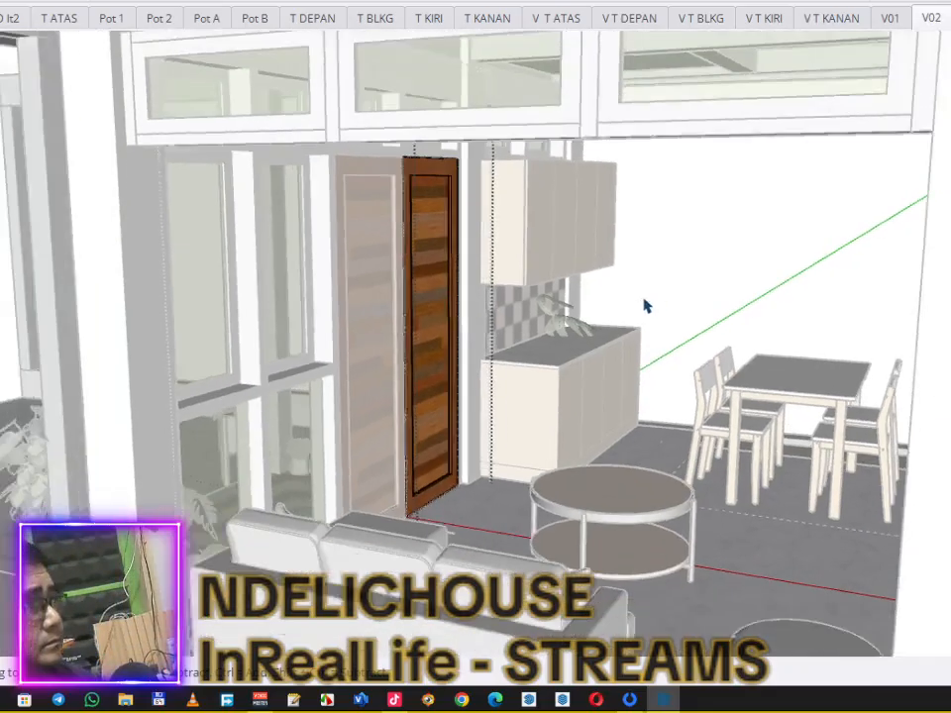
scroll(639, 297, down, 6)
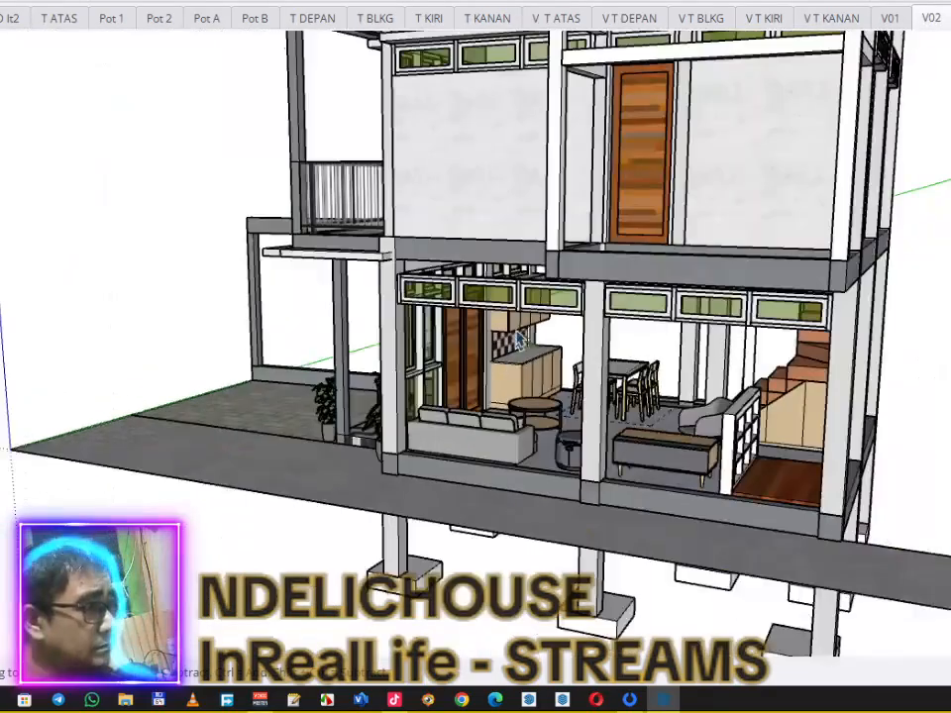
scroll(515, 352, down, 4)
mouse_move(516, 351)
middle_down()
mouse_move(574, 351)
mouse_move(526, 277)
middle_up()
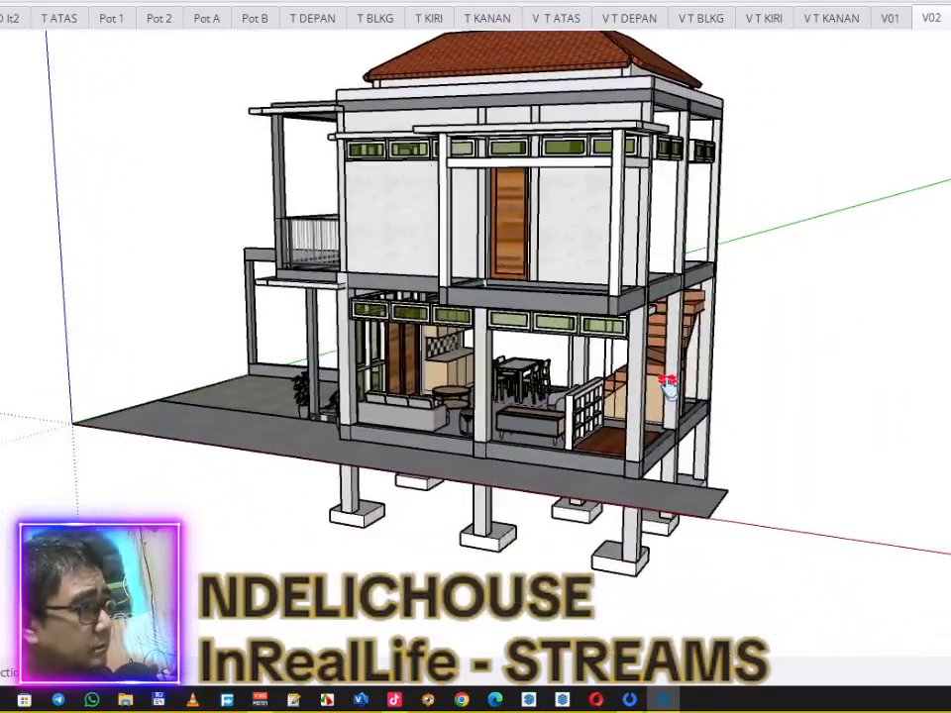
scroll(673, 402, up, 3)
scroll(382, 374, up, 4)
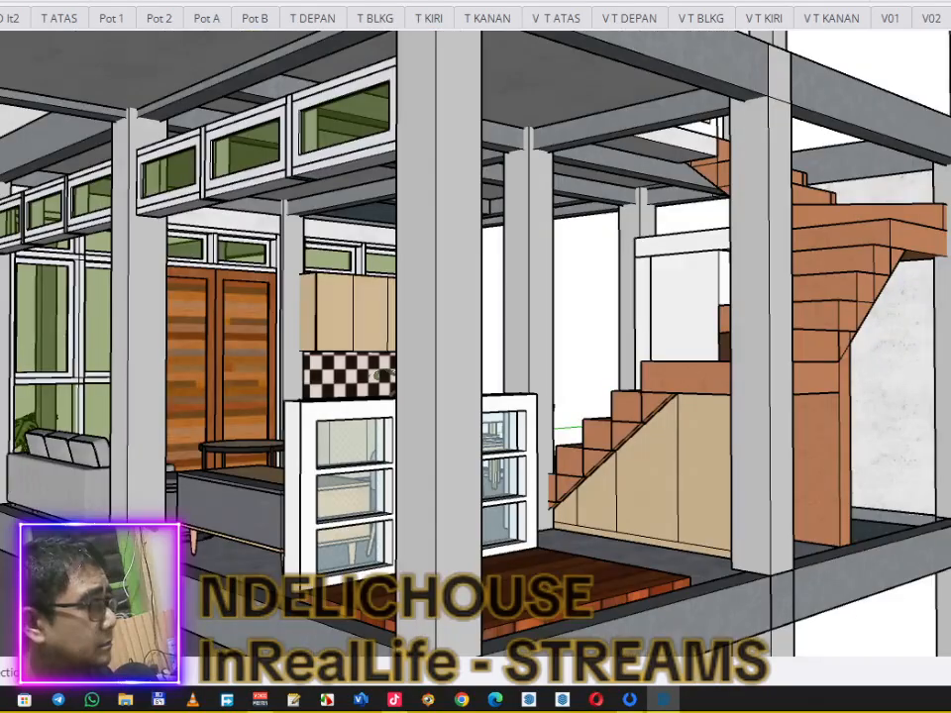
scroll(637, 111, down, 2)
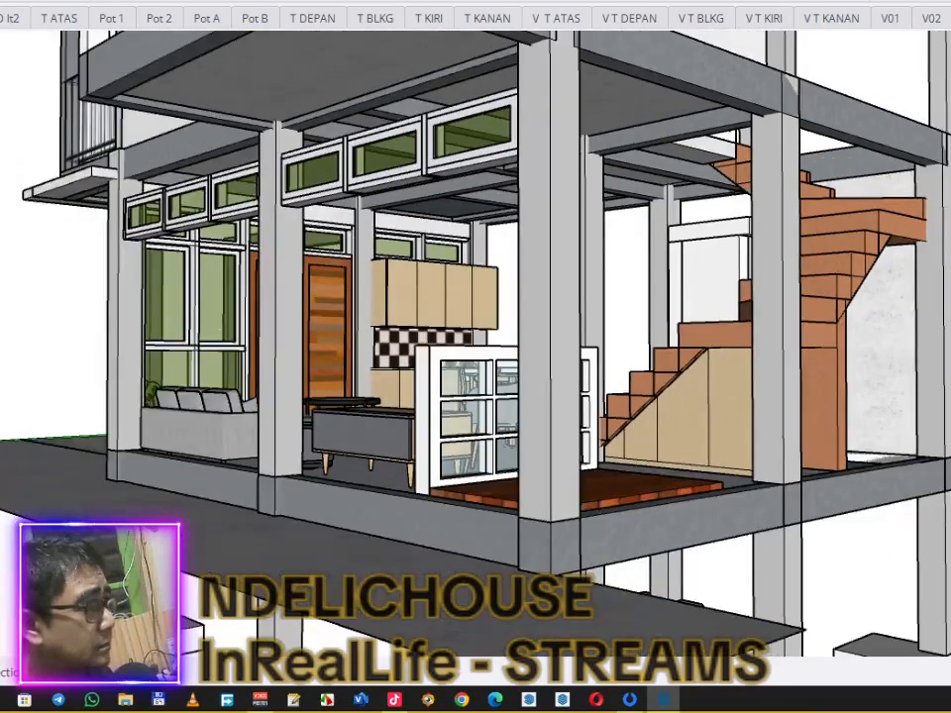
middle_drag(791, 85, 327, 155)
Step: Review the saved scenes V04 through V12 and the roof scene ATP V1
scroll(476, 18, down, 5)
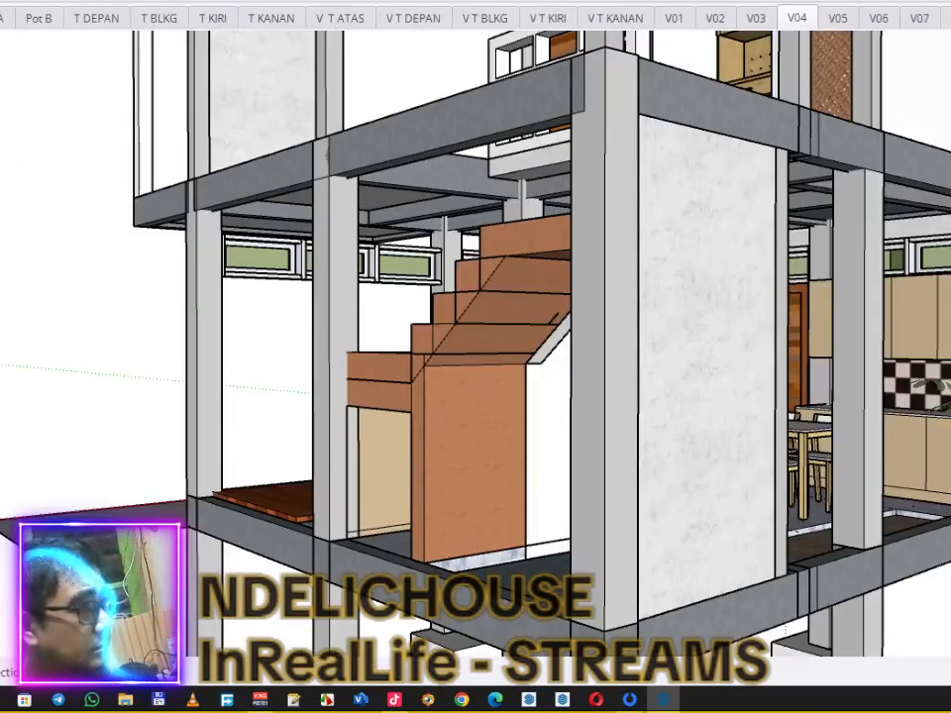
click(838, 18)
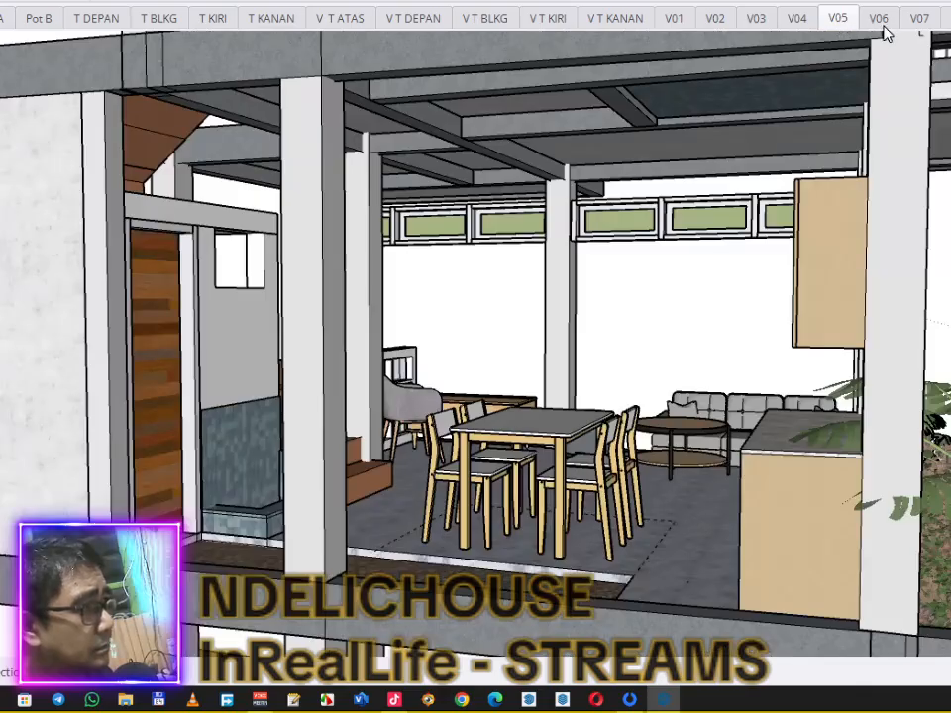
click(879, 18)
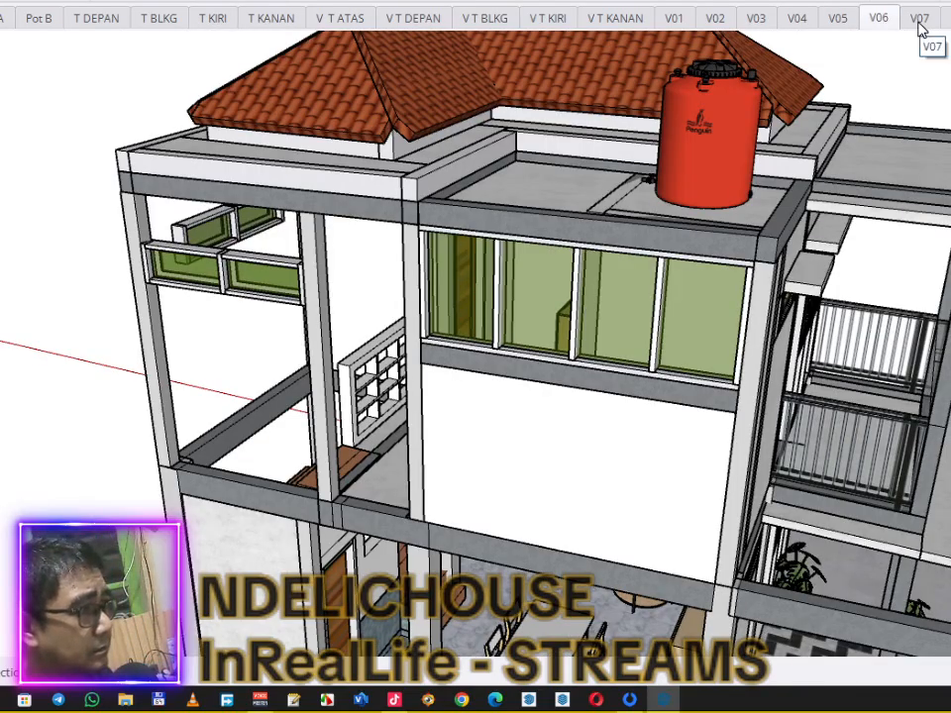
click(920, 19)
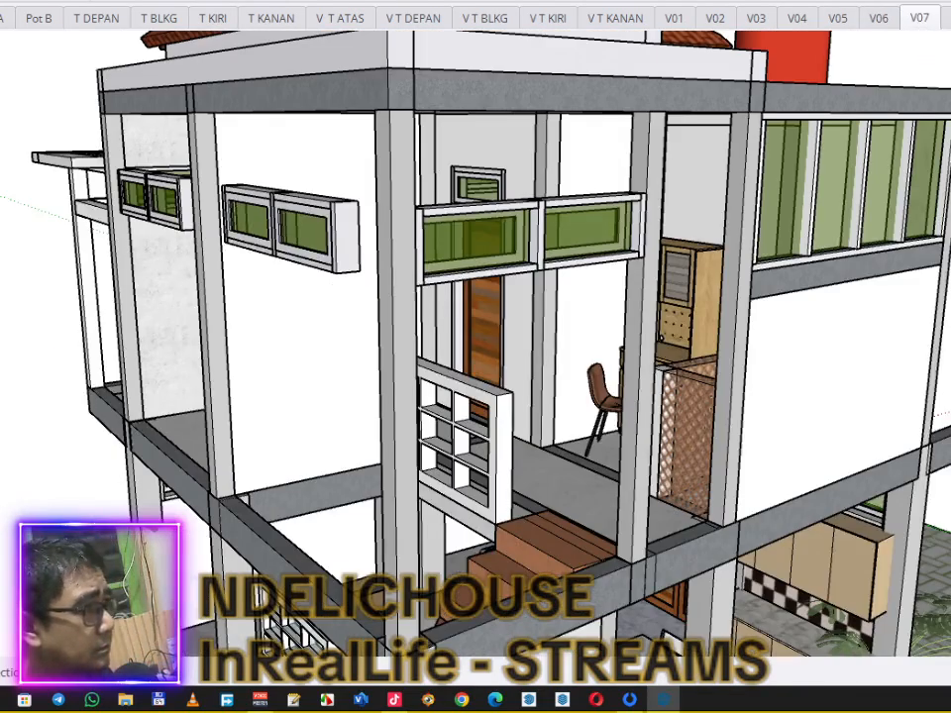
click(948, 19)
key(Page_Down)
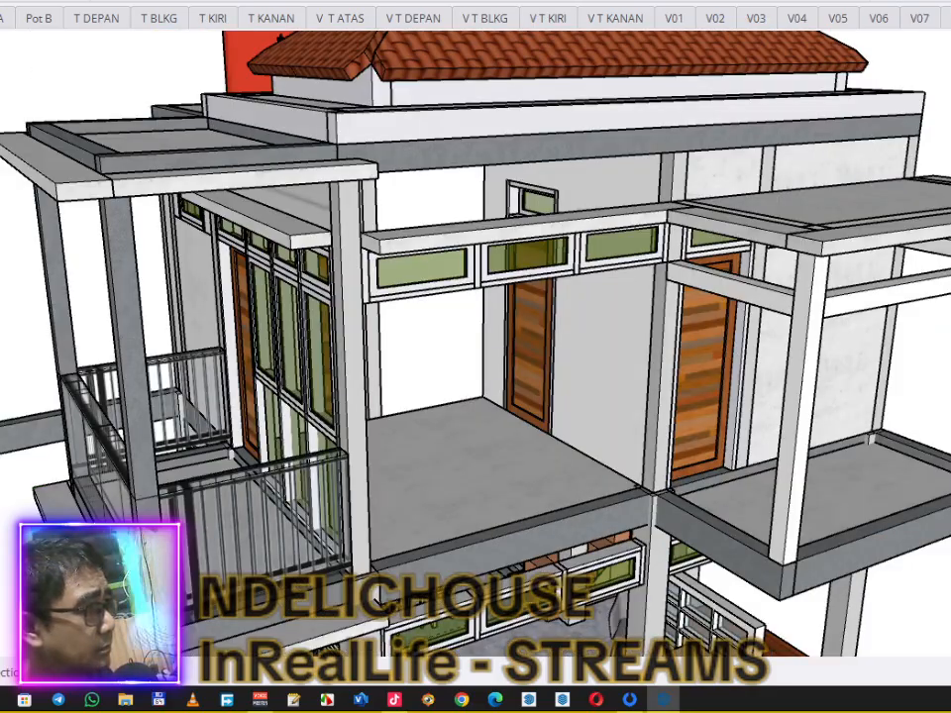
click(925, 19)
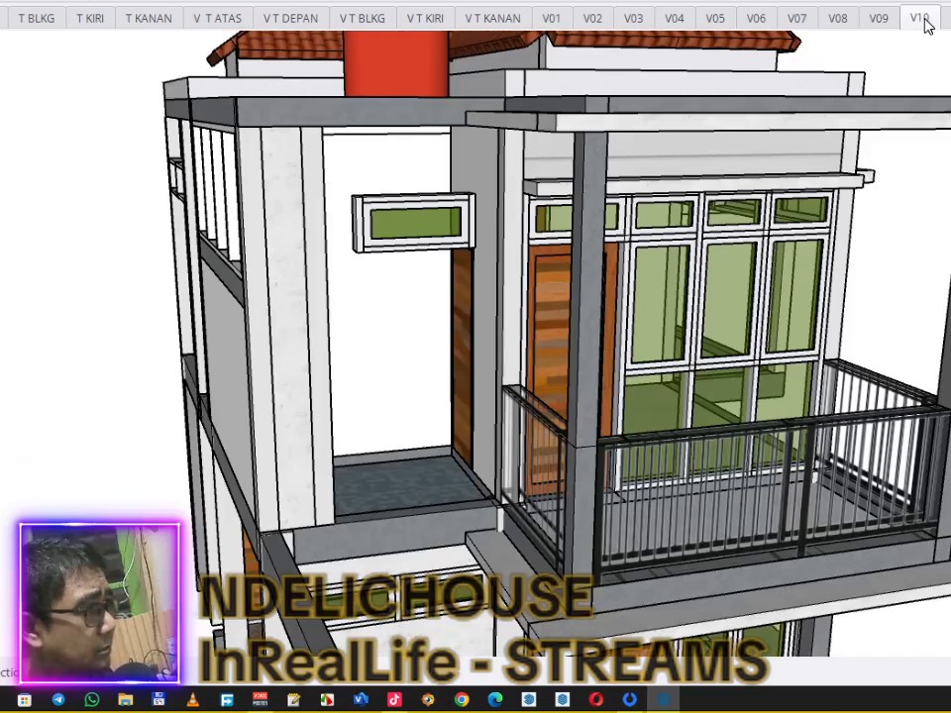
click(945, 19)
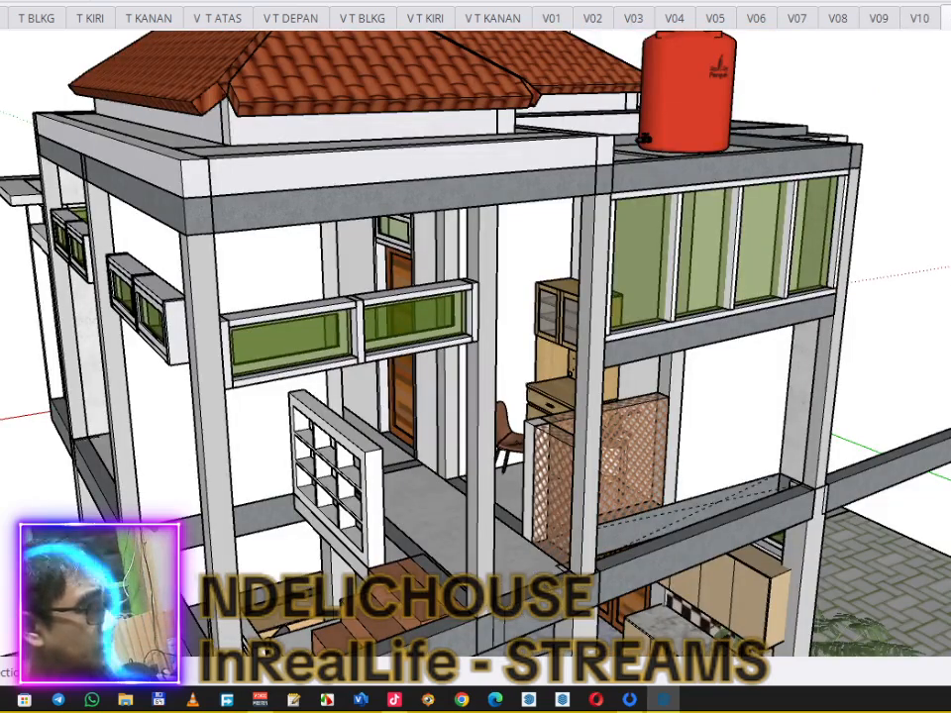
key(Page_Down)
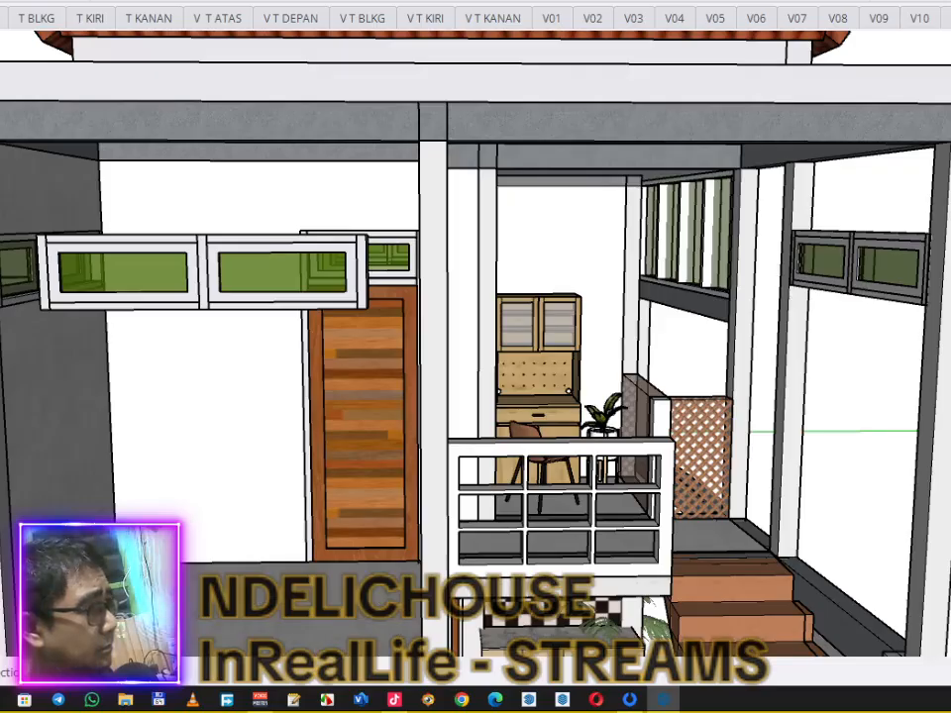
click(877, 26)
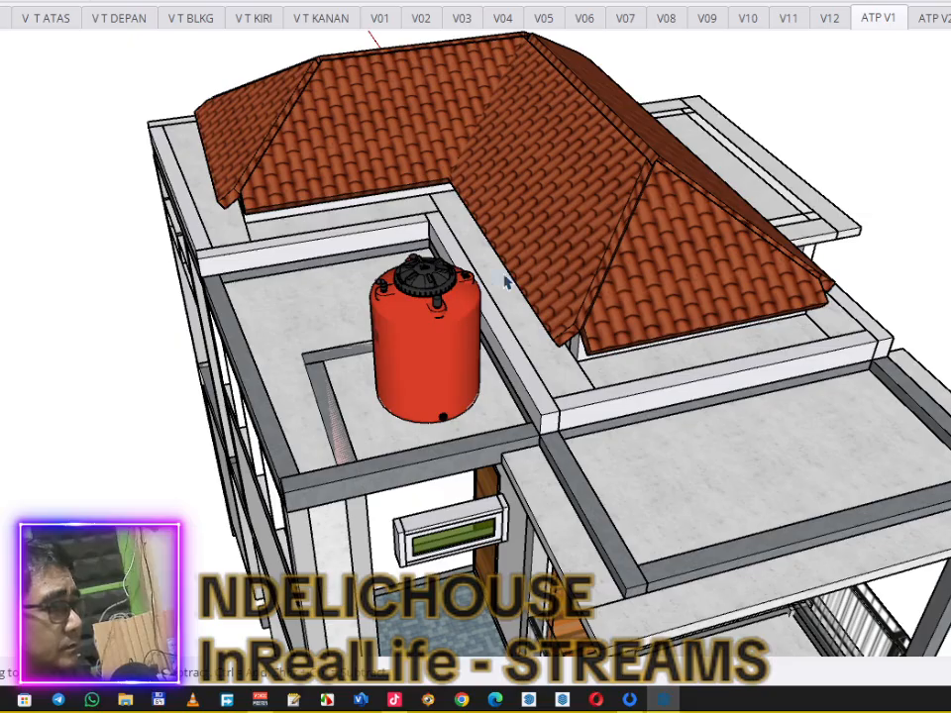
Step: Review the elevation and top-view scenes V T KIRI, V T ATAS, V T DEPAN and V T BLKG
click(198, 19)
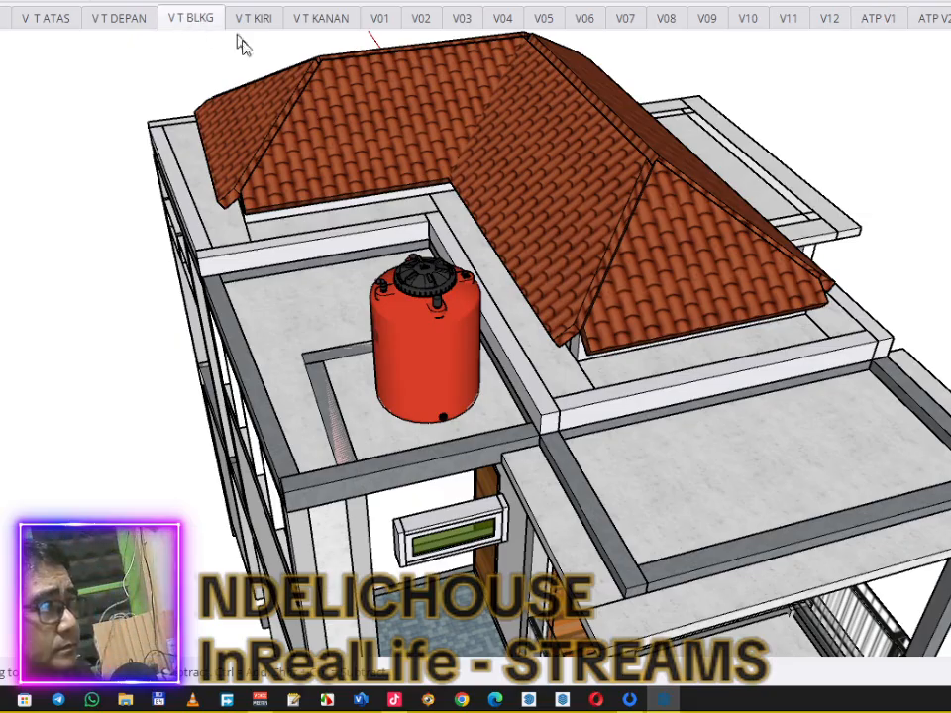
click(254, 19)
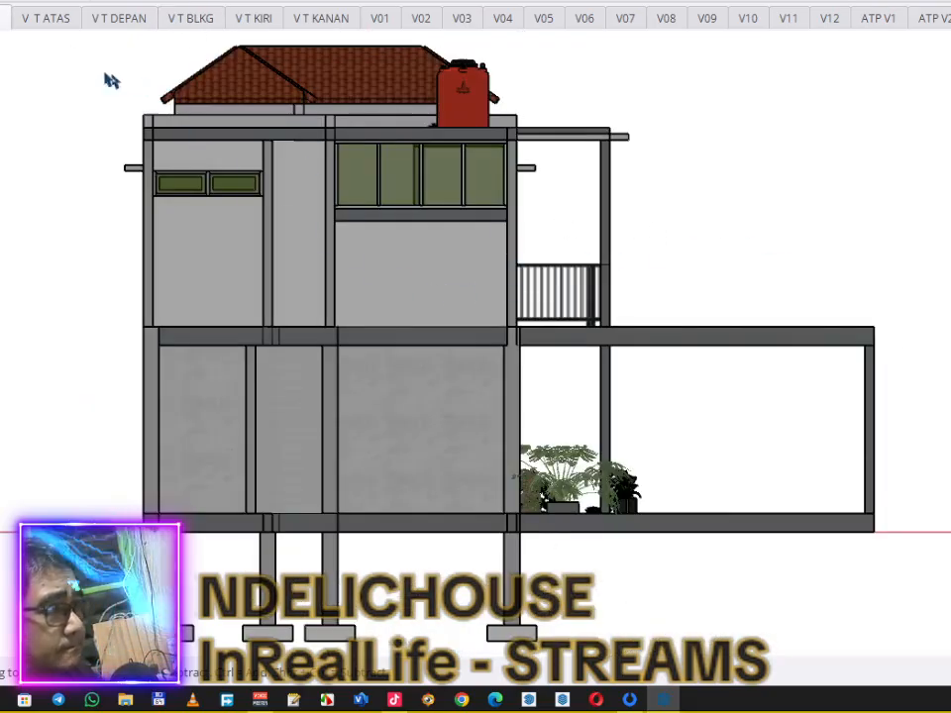
click(48, 19)
click(119, 20)
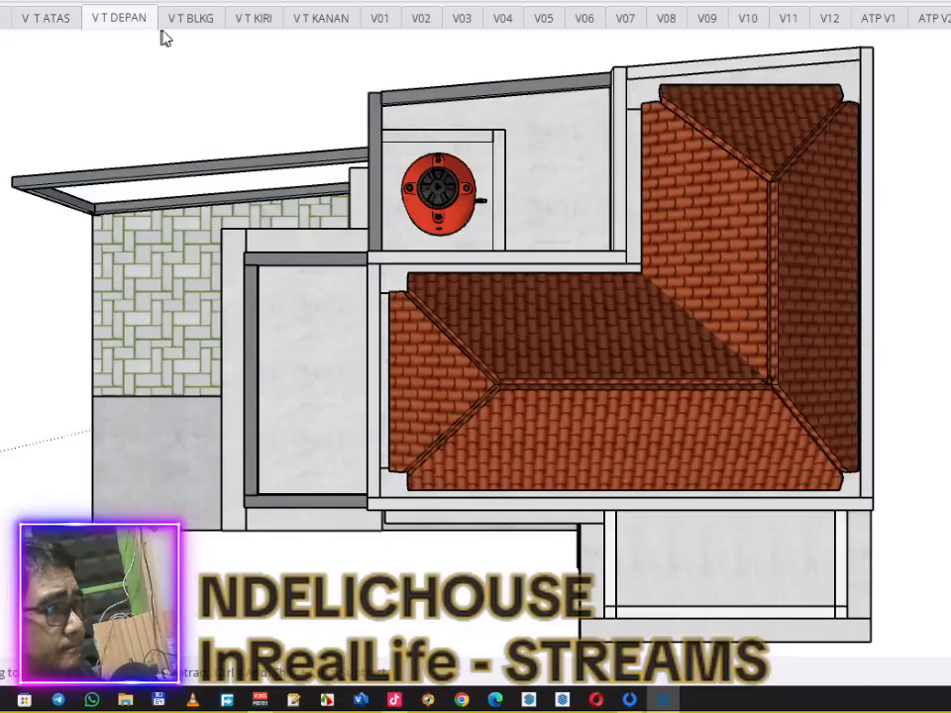
click(189, 22)
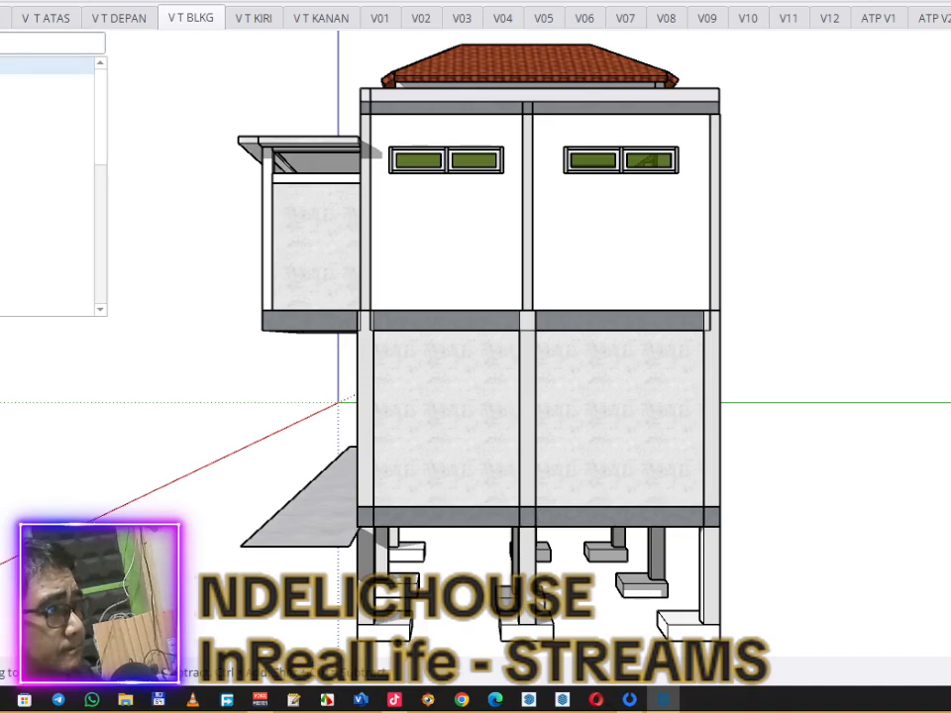
Step: Review the ground-floor and upper-floor plan scenes and examine both levels from an angled view
click(11, 66)
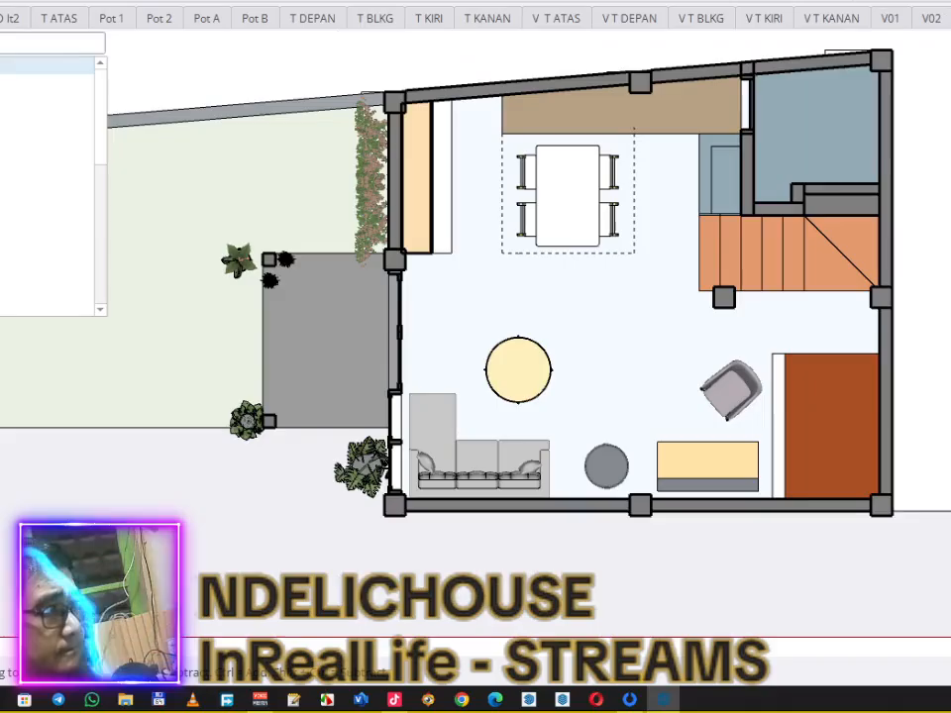
click(11, 117)
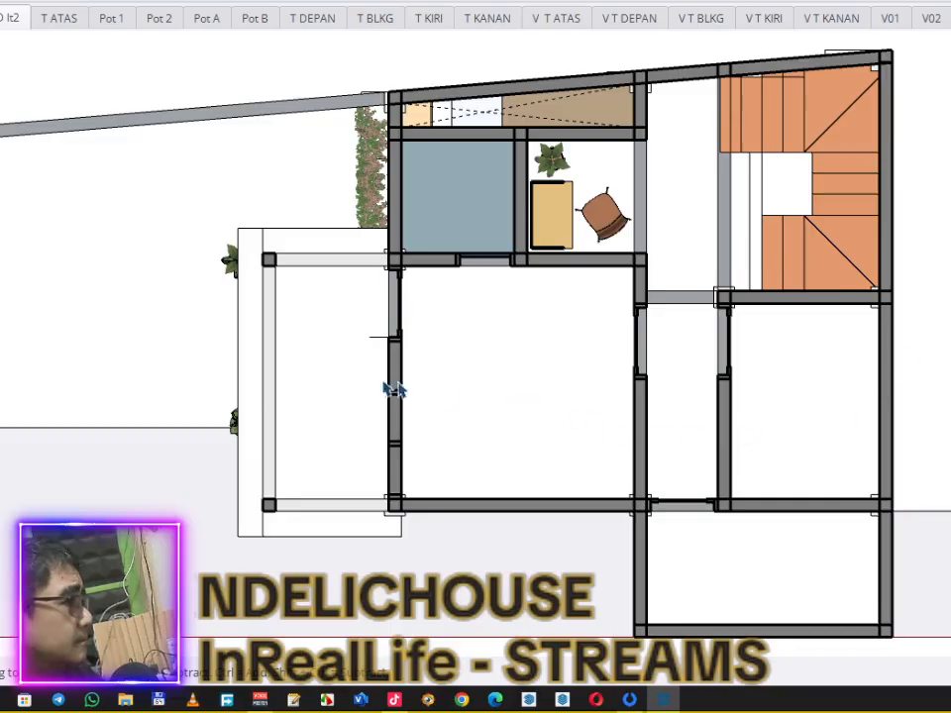
click(346, 368)
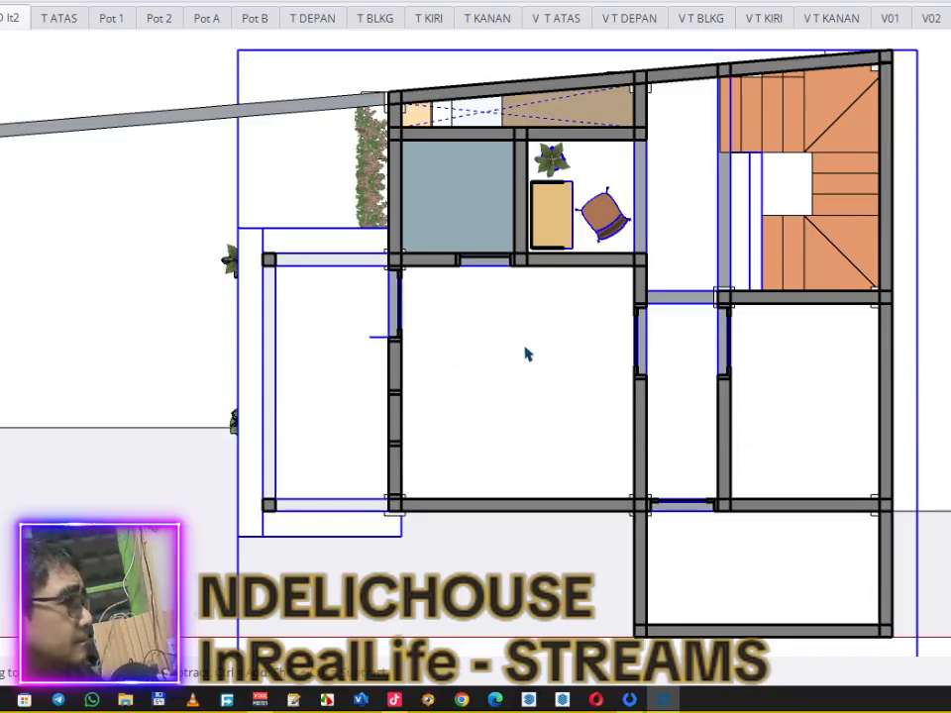
mouse_move(527, 355)
middle_down()
mouse_move(588, 289)
mouse_move(717, 70)
mouse_move(568, 159)
mouse_move(591, 143)
mouse_move(524, 429)
mouse_move(494, 510)
mouse_move(365, 503)
middle_up()
key(space)
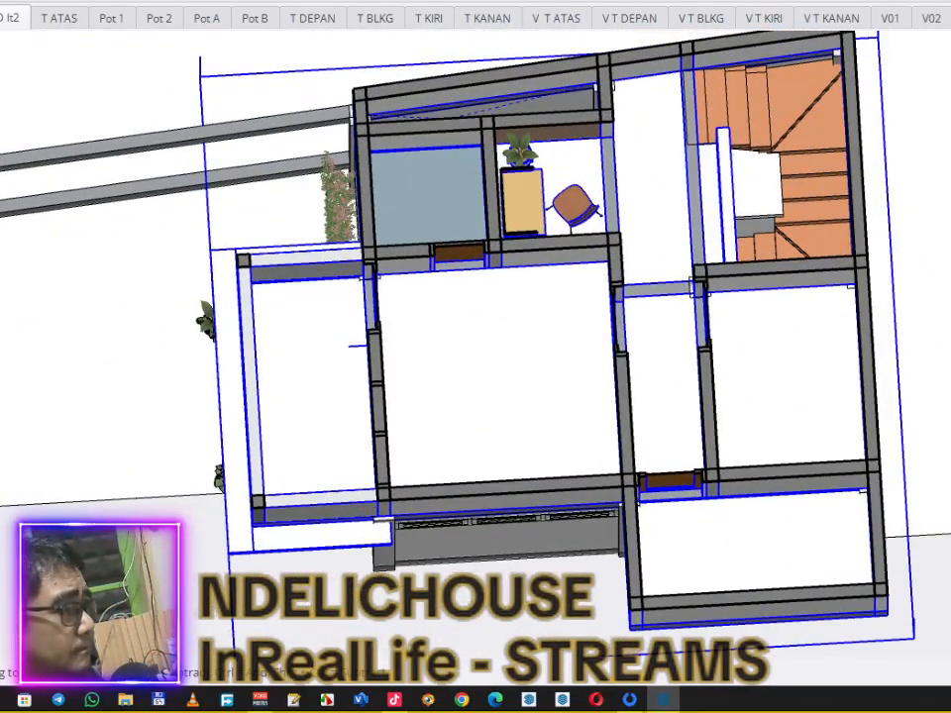
click(948, 198)
click(11, 20)
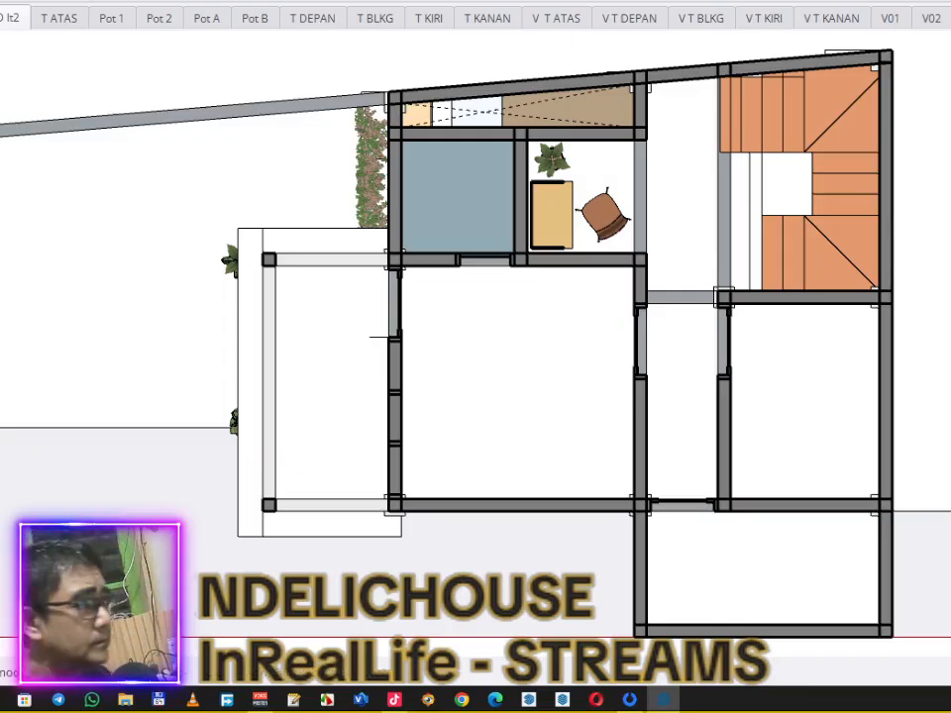
key(Page_Up)
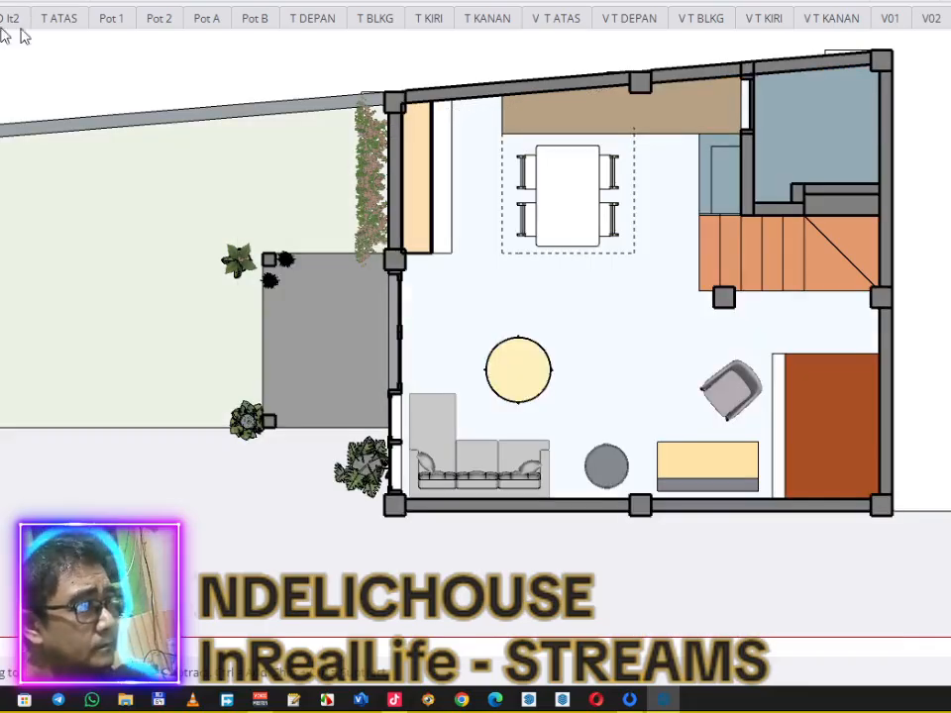
key(ctrl+a)
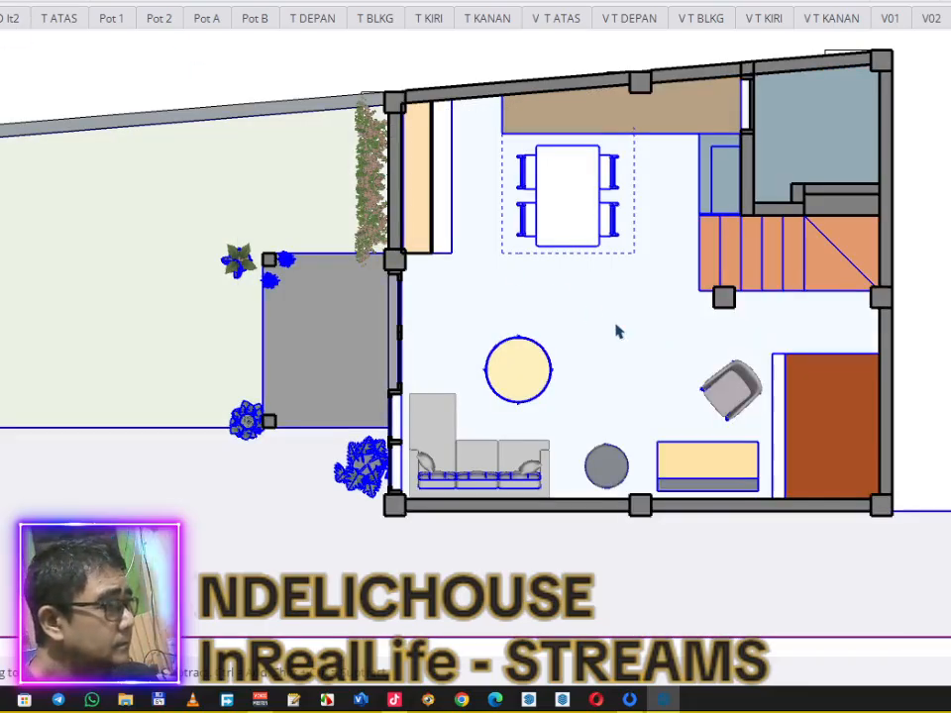
mouse_move(634, 357)
middle_down()
mouse_move(665, 225)
mouse_move(643, 270)
mouse_move(570, 278)
middle_up()
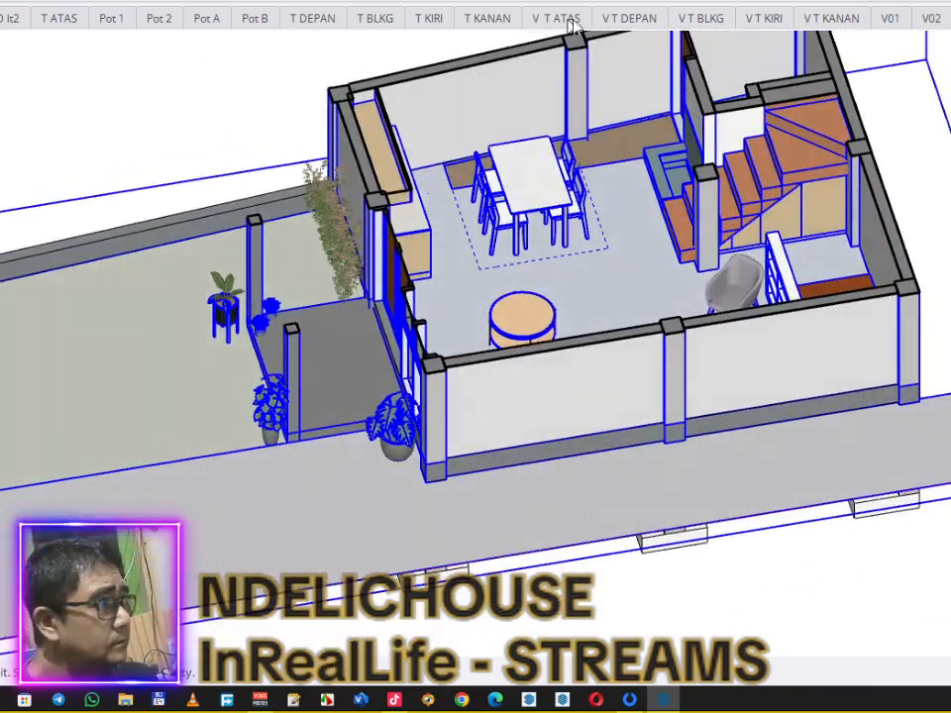
Step: Review the scenes V T KIRI, V T KANAN, V01 and V02, and examine the ground-floor interior from outside
click(772, 24)
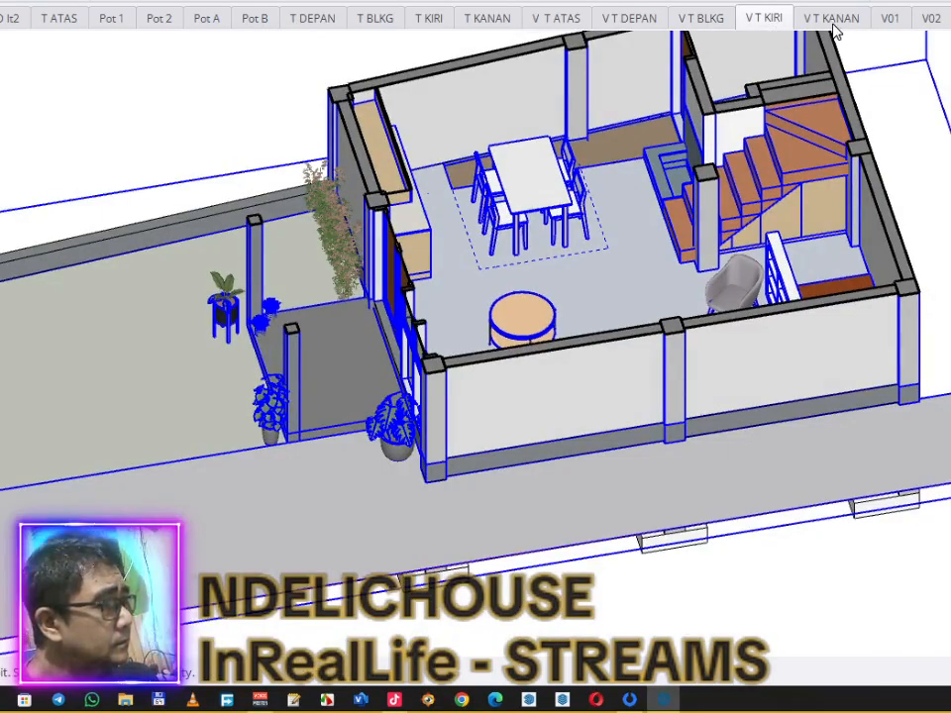
click(834, 26)
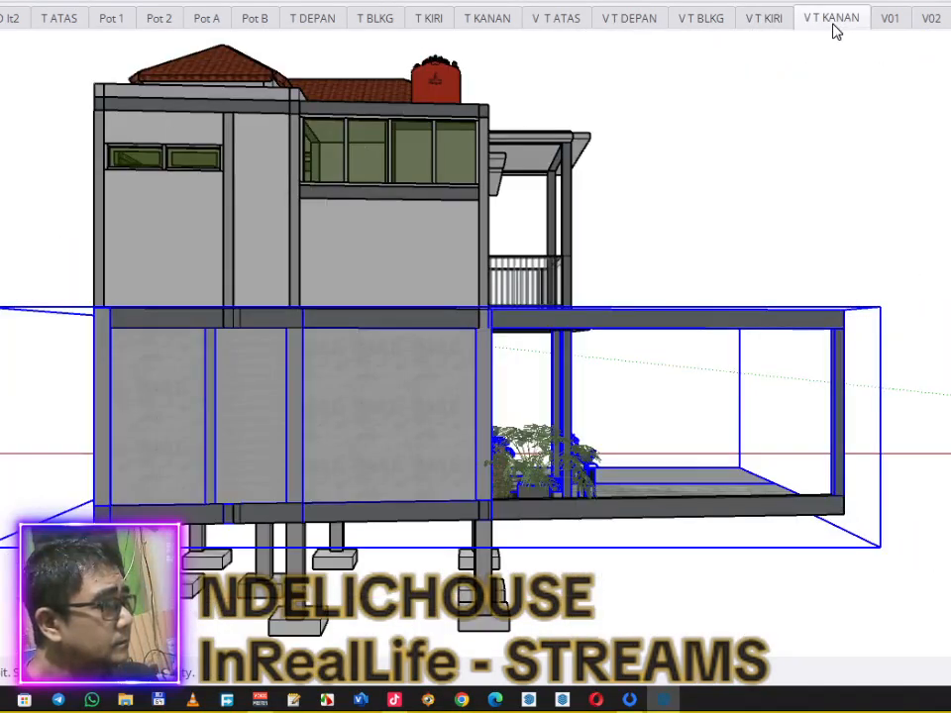
click(886, 26)
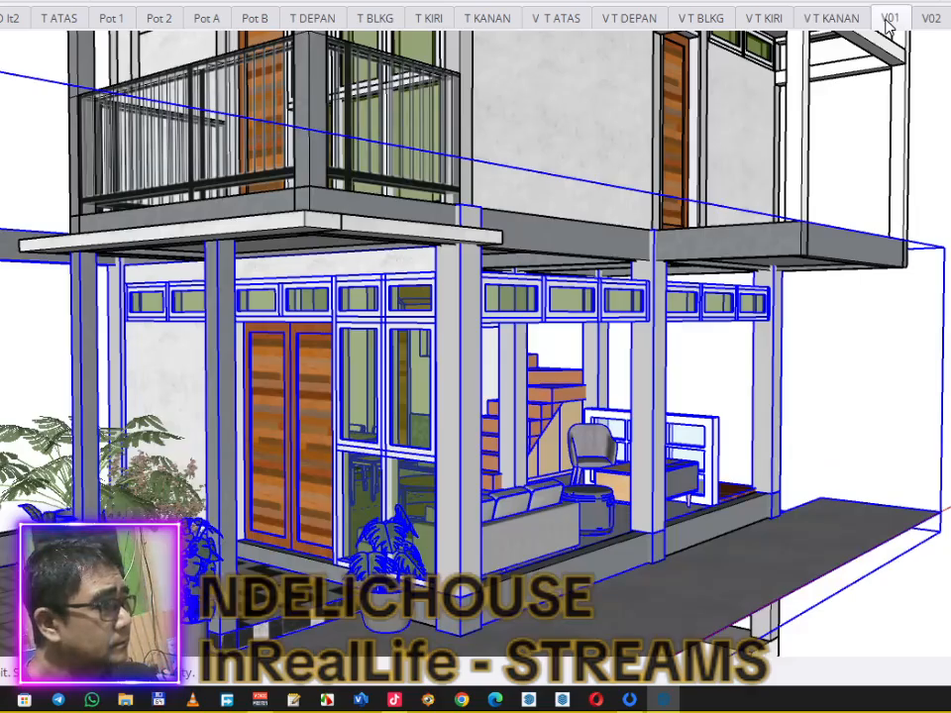
click(944, 26)
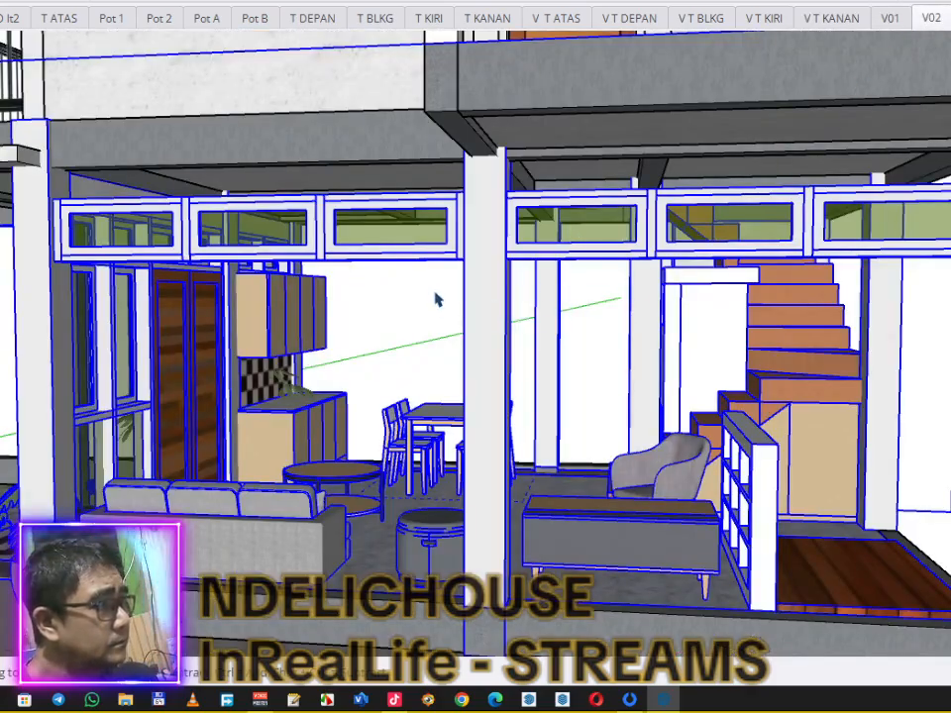
click(418, 320)
scroll(417, 320, down, 3)
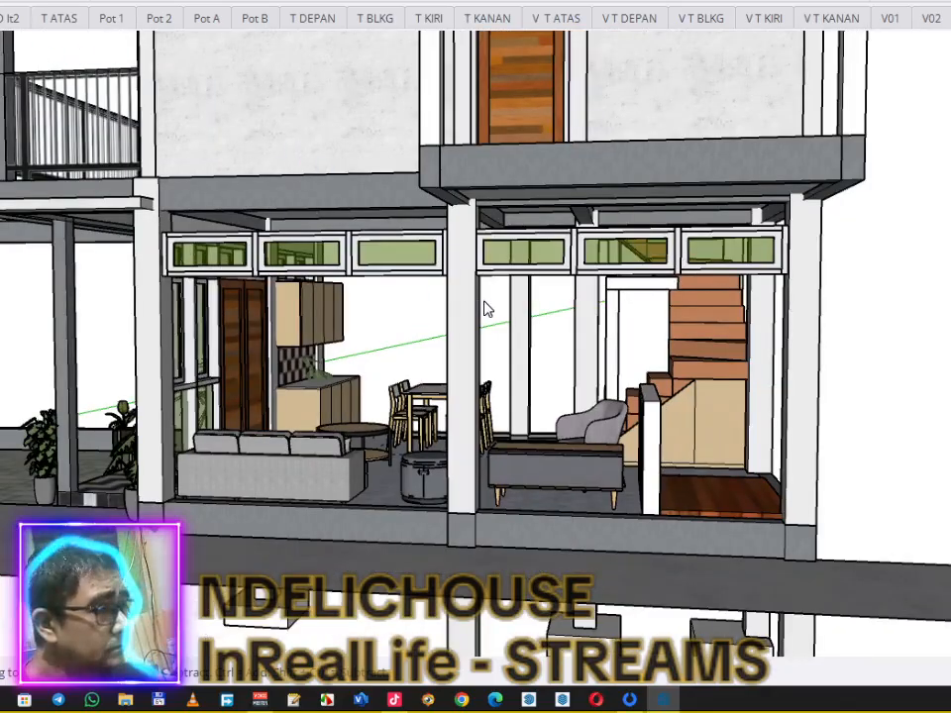
Step: Set the ground-floor plan's face style to Shaded With Textures and update its scene, saving the change as a new style
key(Page_Down)
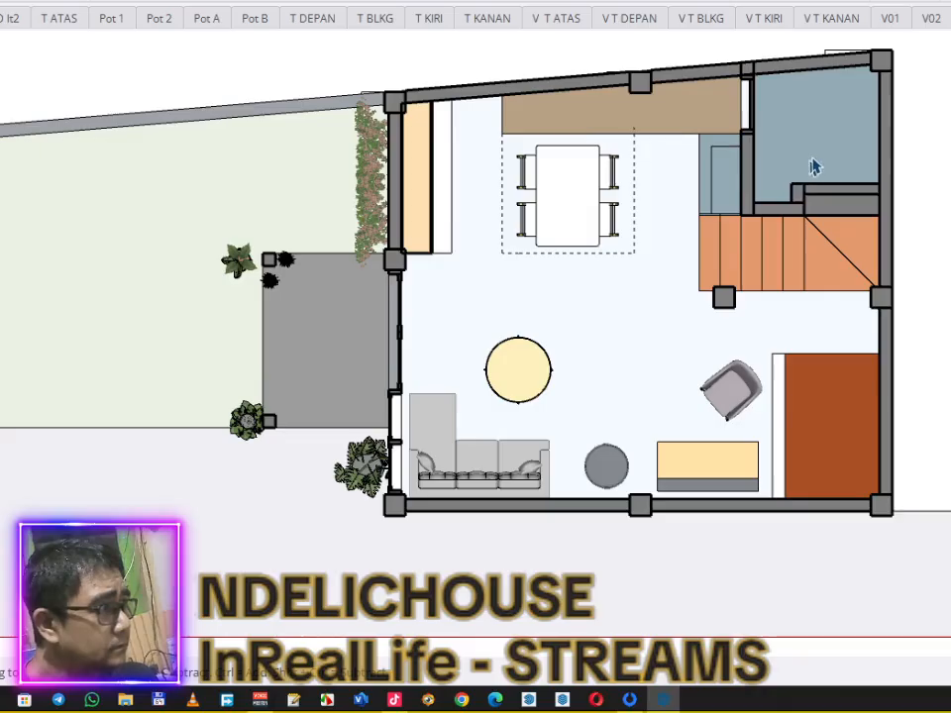
scroll(821, 159, up, 1)
scroll(820, 158, up, 1)
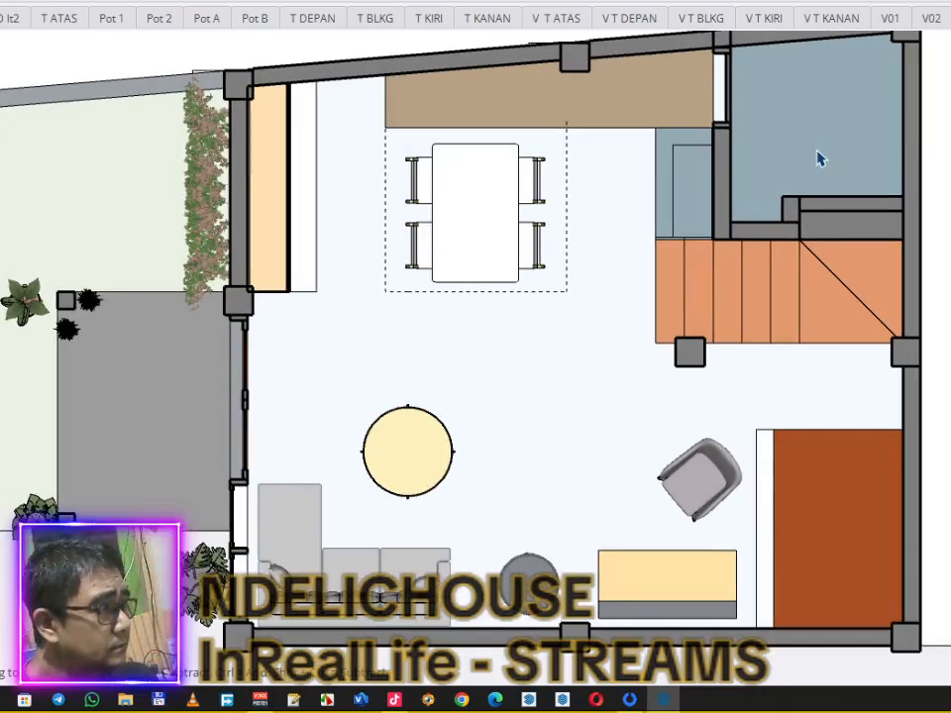
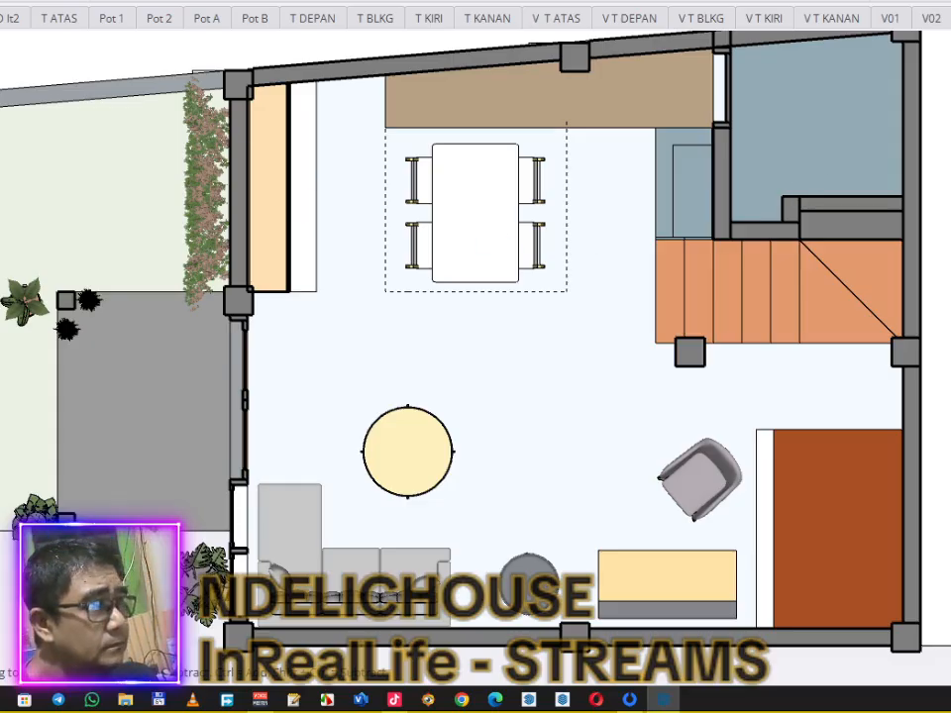
click(10, 2)
mouse_move(7, 203)
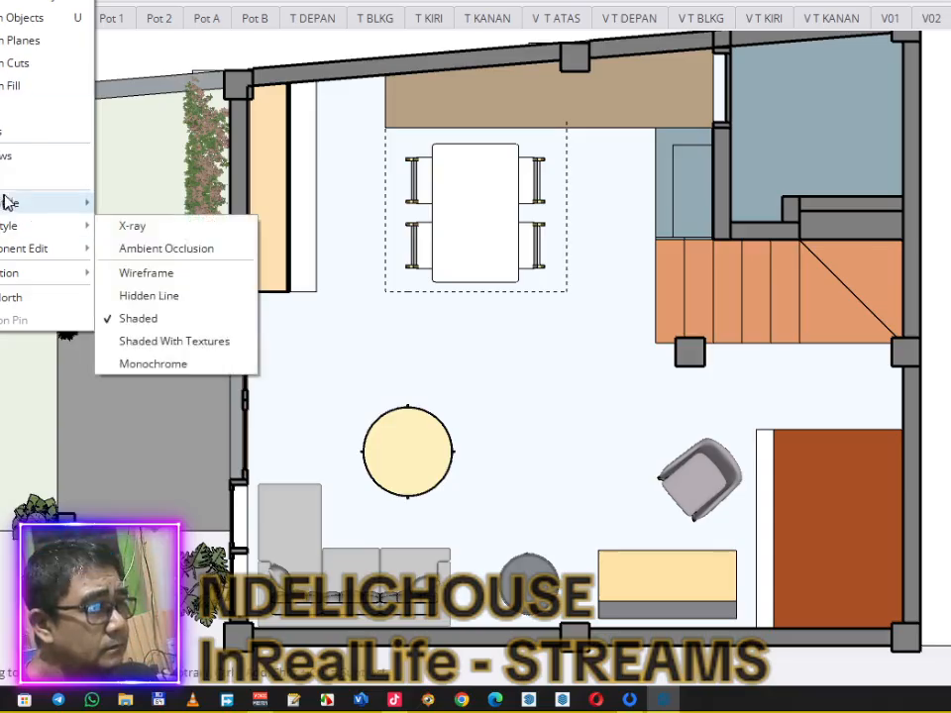
click(145, 329)
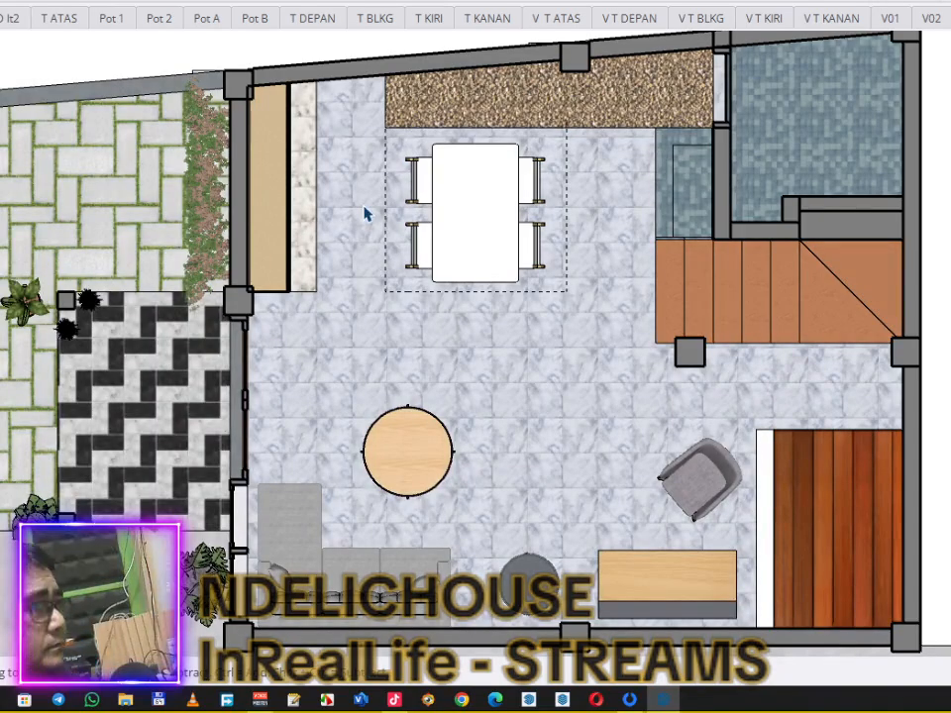
right_click(5, 16)
click(20, 93)
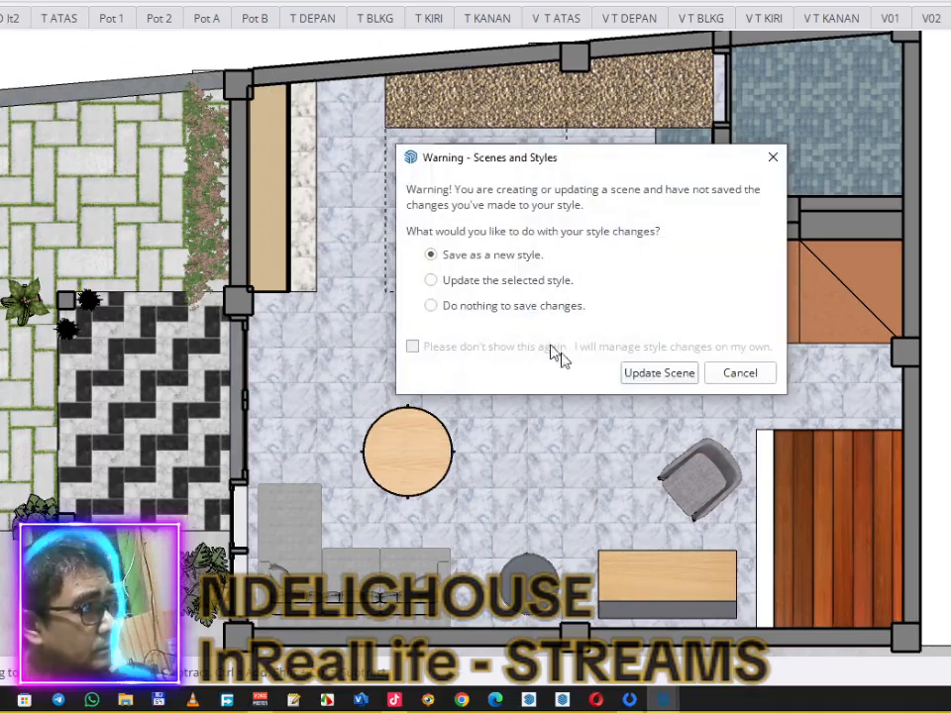
click(658, 377)
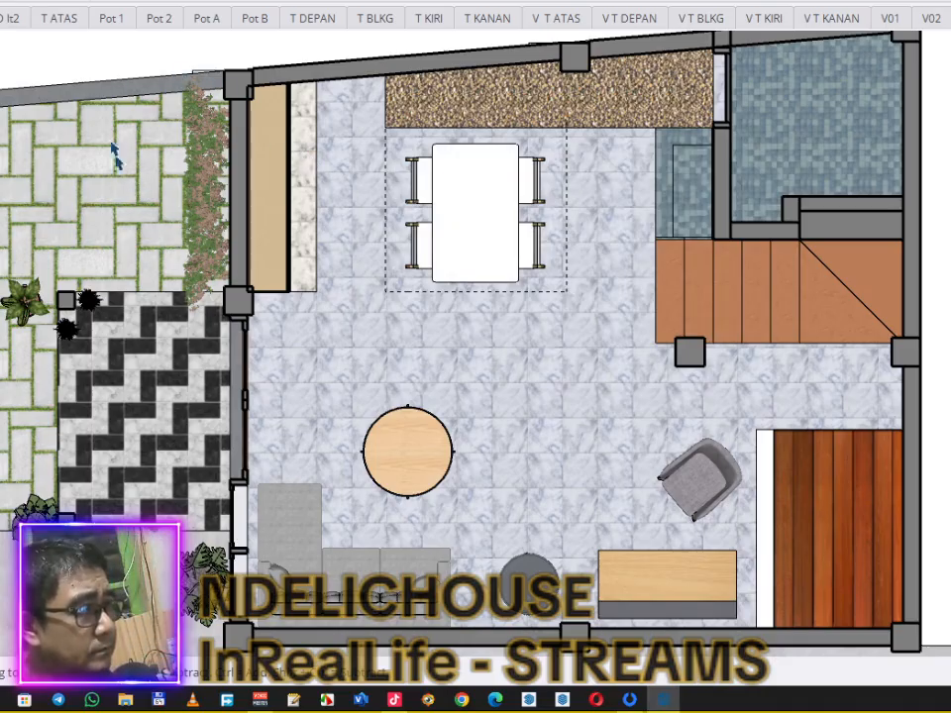
Step: Set the upper-floor plan's face style to Shaded With Textures and update its scene, saving the change as a new style
click(14, 22)
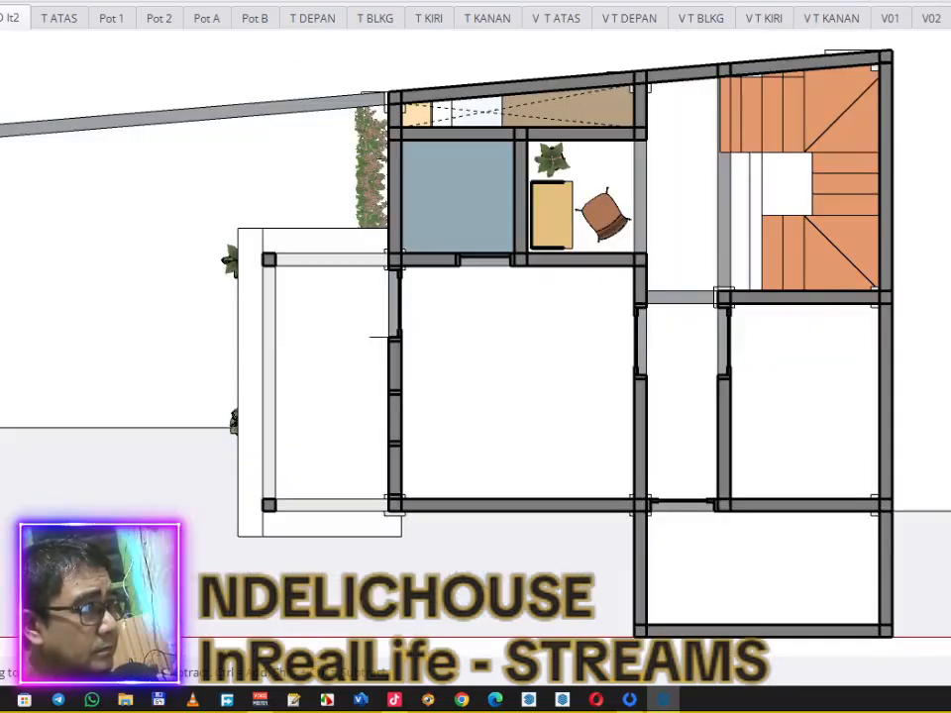
click(14, 1)
mouse_move(16, 228)
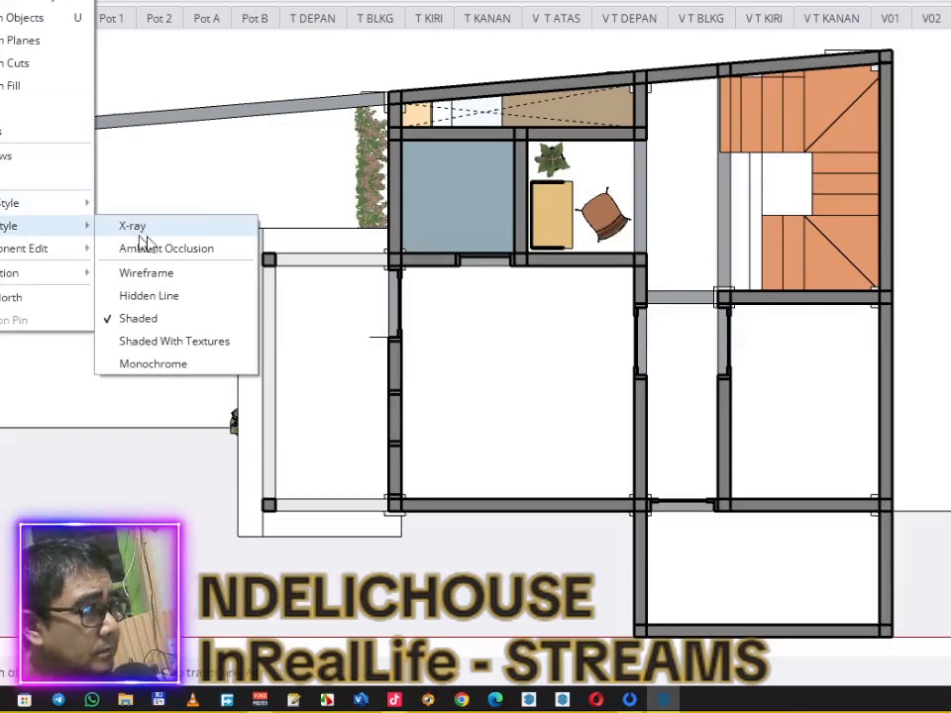
click(179, 342)
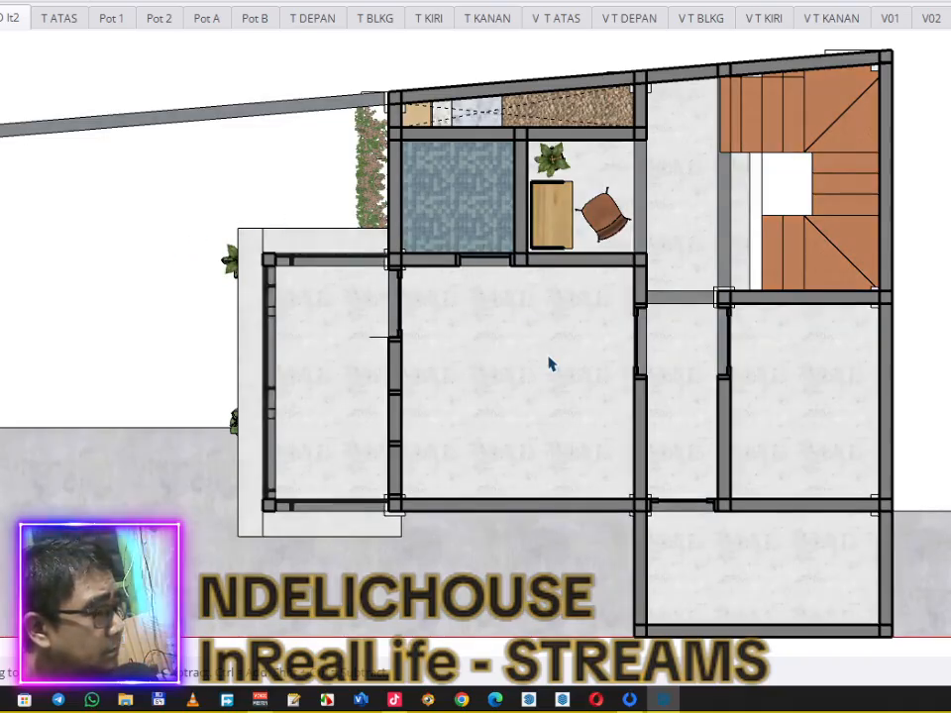
right_click(10, 20)
click(45, 105)
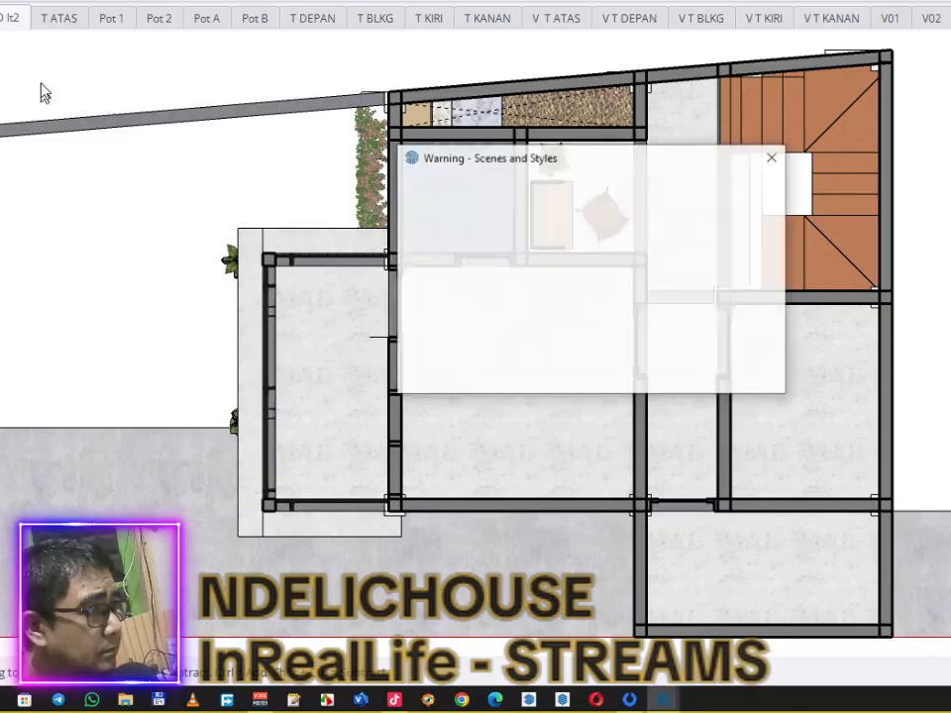
click(659, 374)
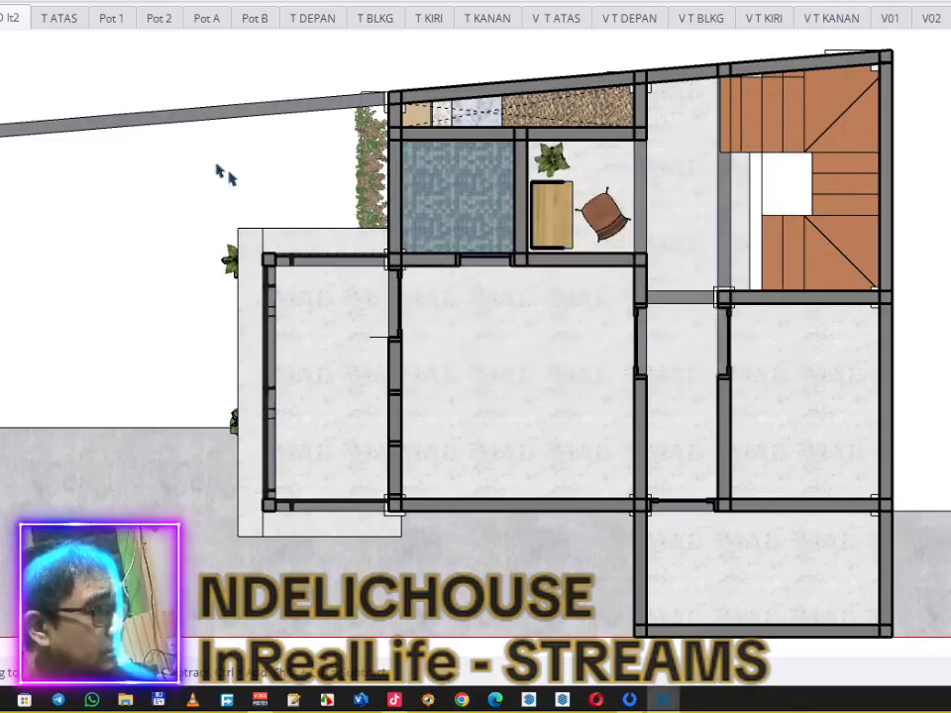
Step: Paint the floor of the large upper-floor room beside the balcony with the ground floor's marble tile material
click(4, 19)
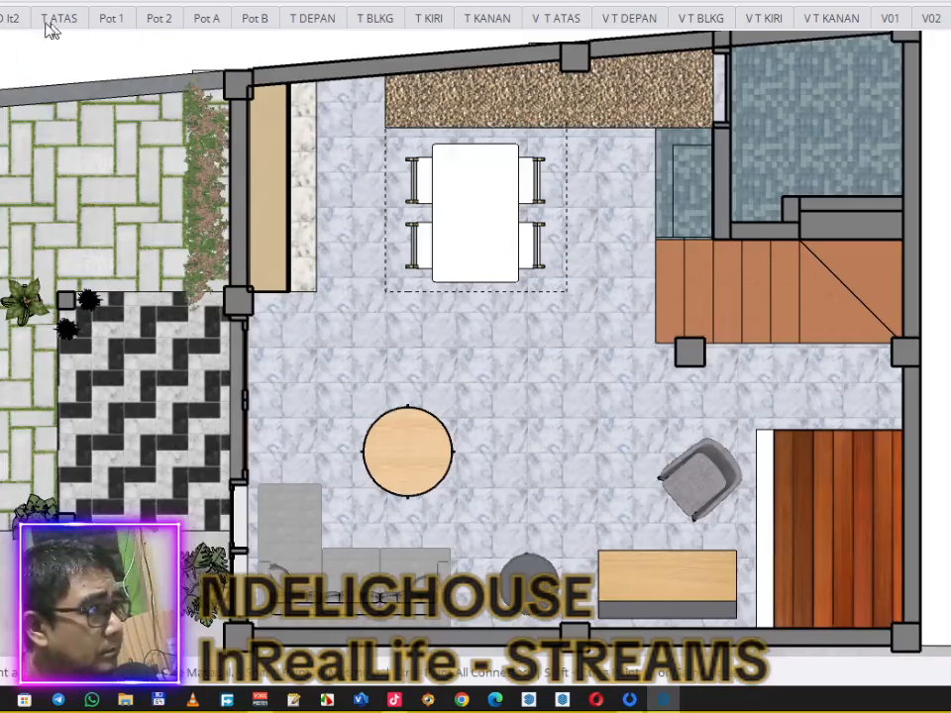
click(14, 17)
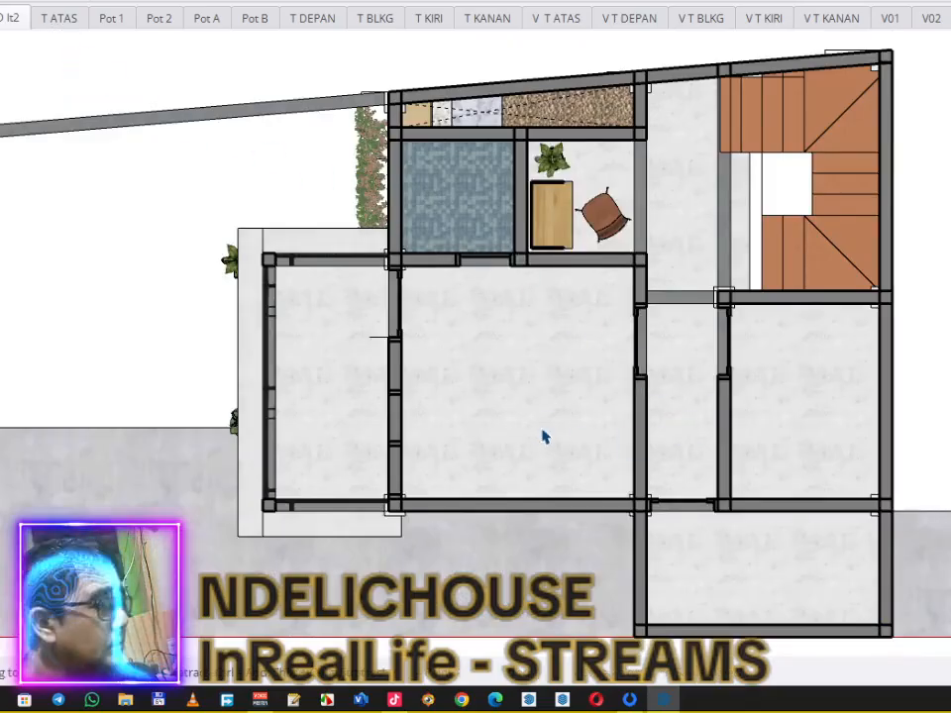
double_click(507, 399)
double_click(511, 388)
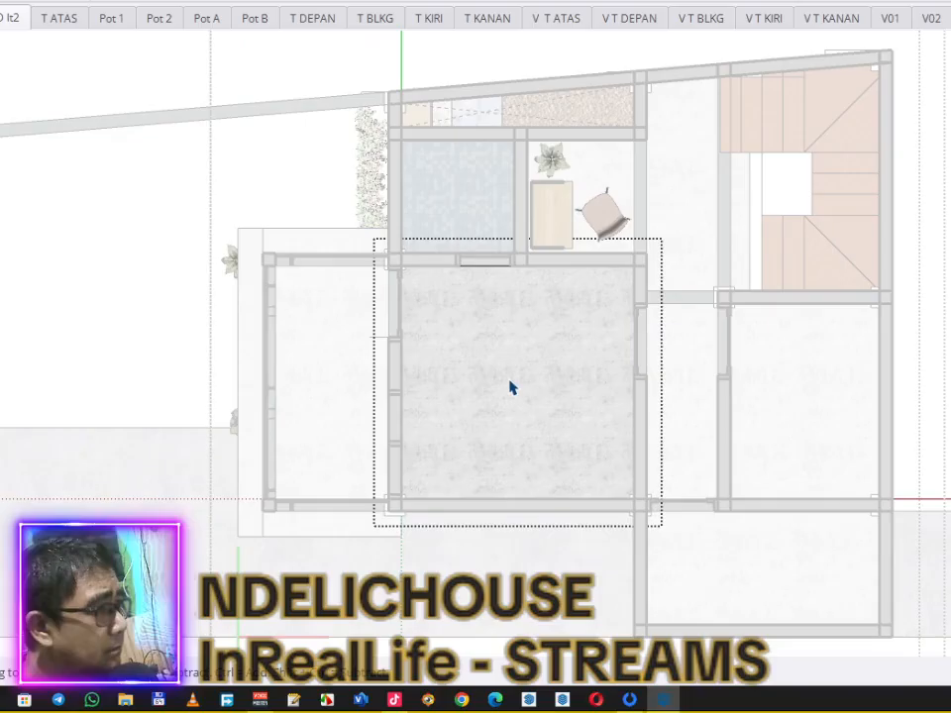
click(511, 388)
key(b)
click(563, 350)
key(space)
key(Escape)
double_click(356, 406)
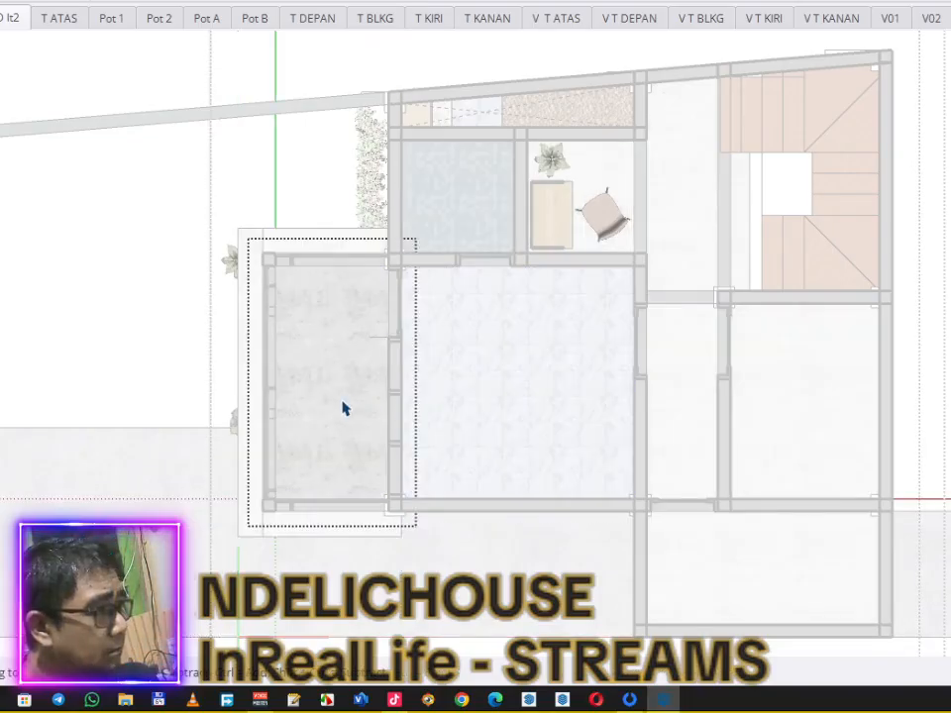
key(Escape)
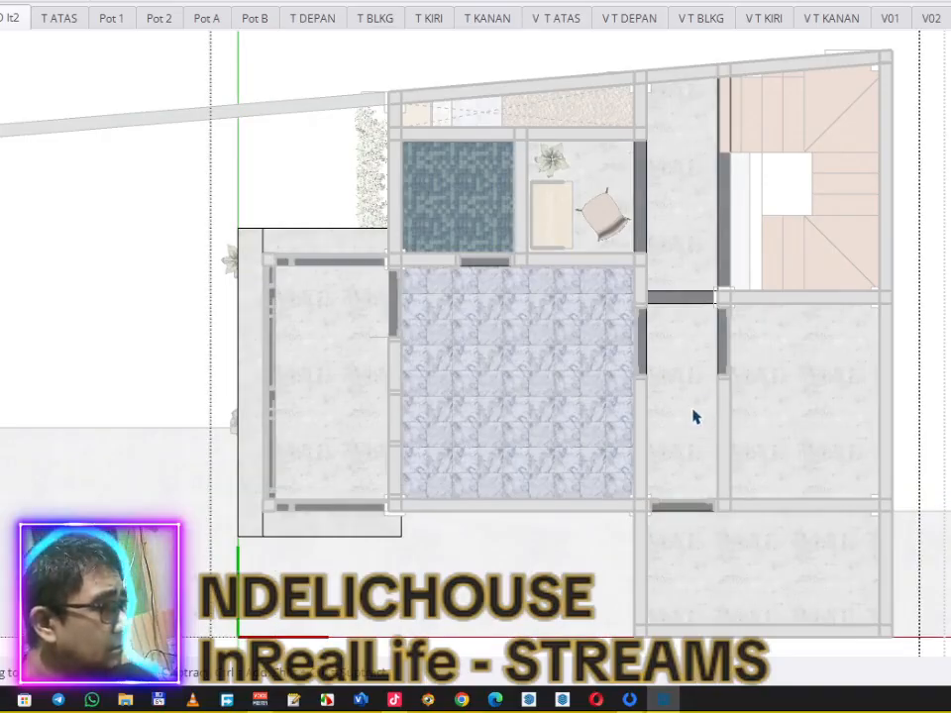
Step: Paint the upper floor's two corridor floors, between the bedrooms and beside the stairs, with the same marble tile material
double_click(694, 416)
click(691, 417)
key(b)
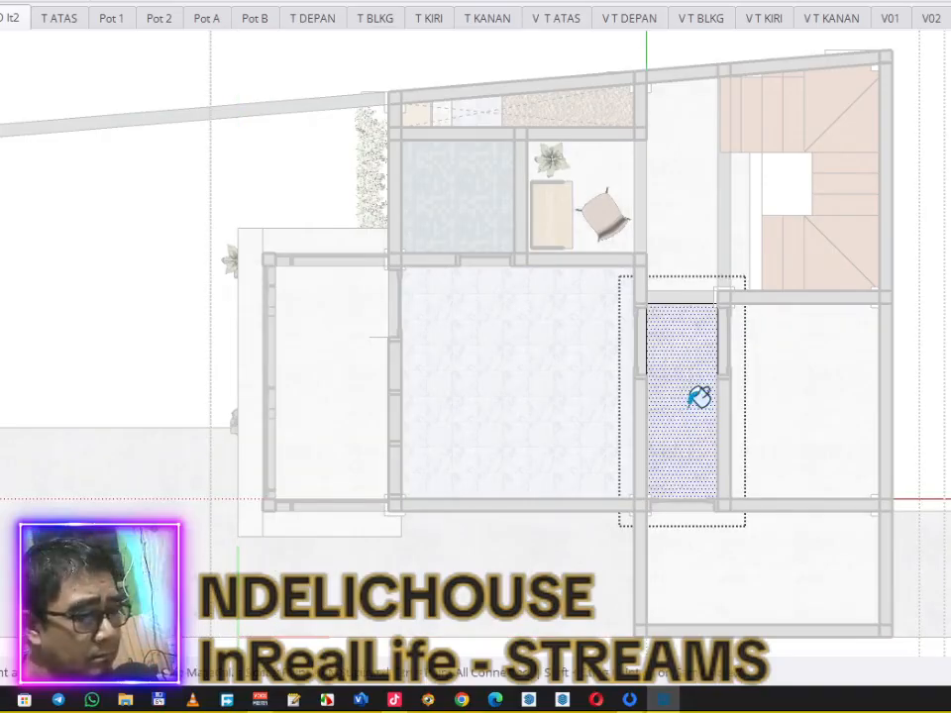
key(space)
double_click(690, 251)
click(691, 251)
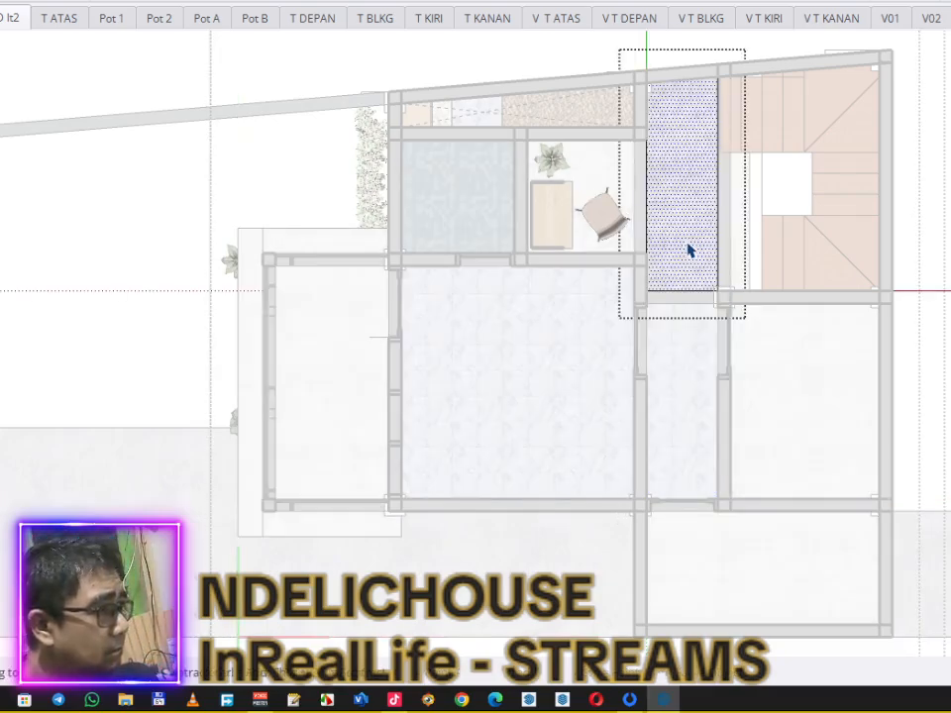
key(b)
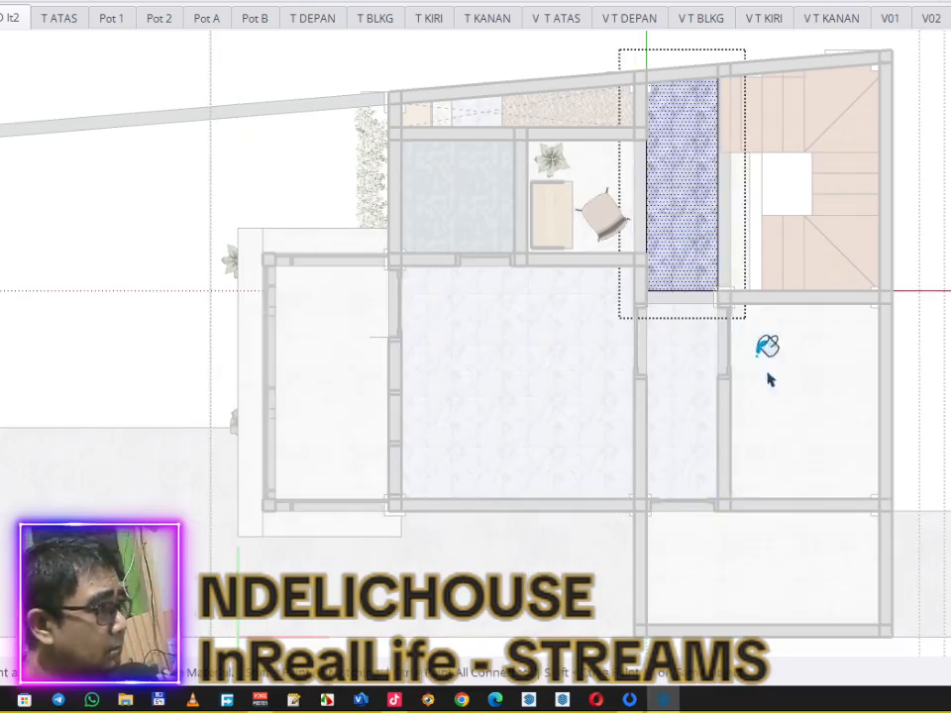
key(space)
Step: Paint the floor of the smaller upper-floor room below the stairs with the marble tile material and leave its group
double_click(802, 407)
click(802, 407)
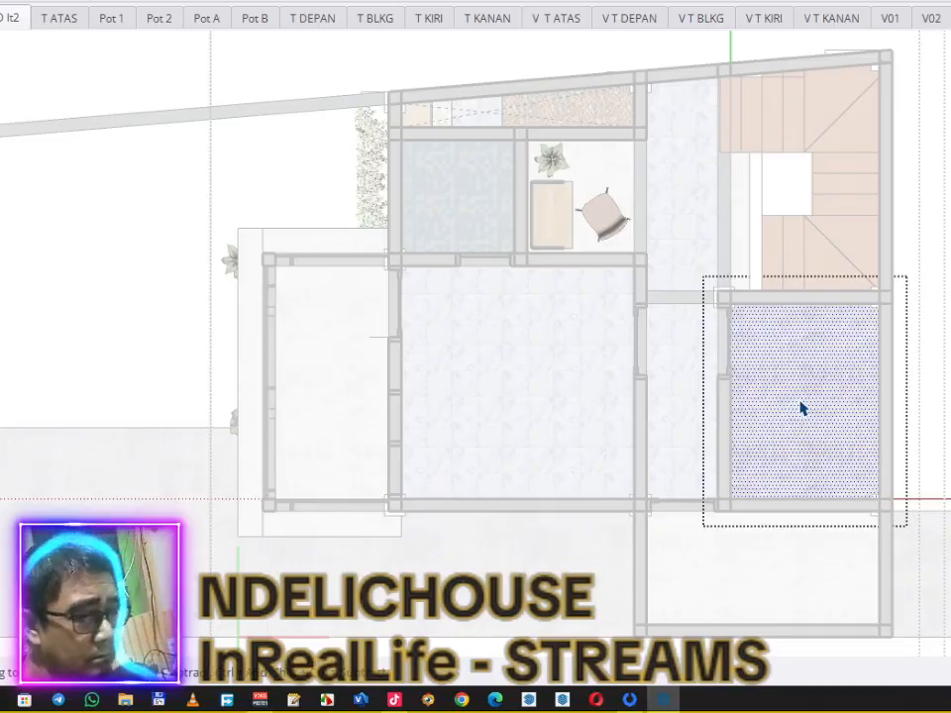
key(b)
click(802, 403)
key(space)
key(Escape)
key(Escape)
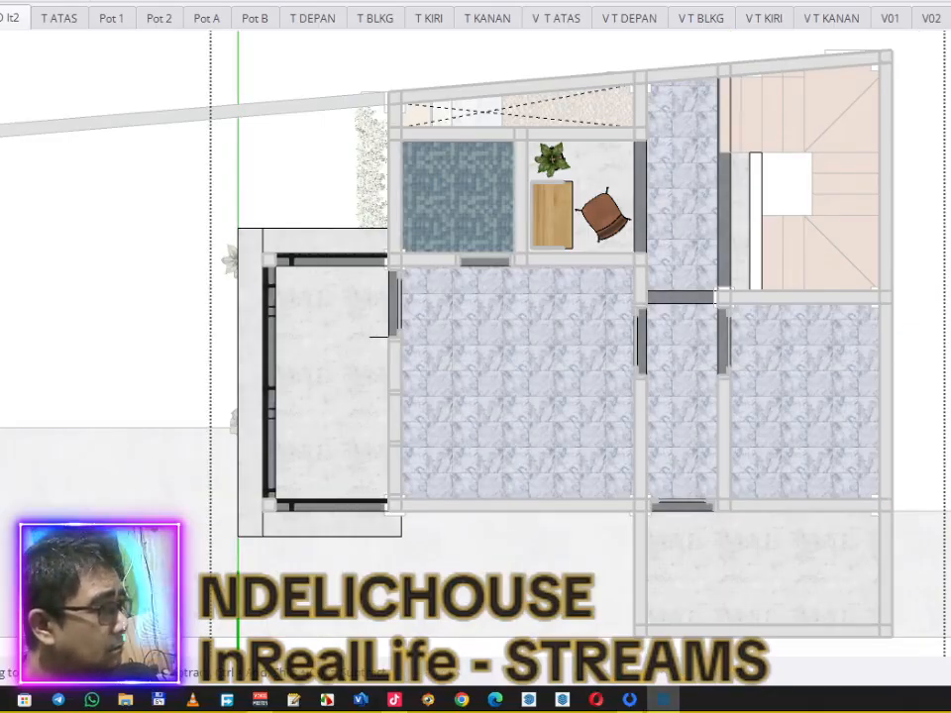
Step: Close the open group and compare the textured ground-floor plan scene with the upper-floor plan scene, including the ground floor's bathroom and stair area
key(Escape)
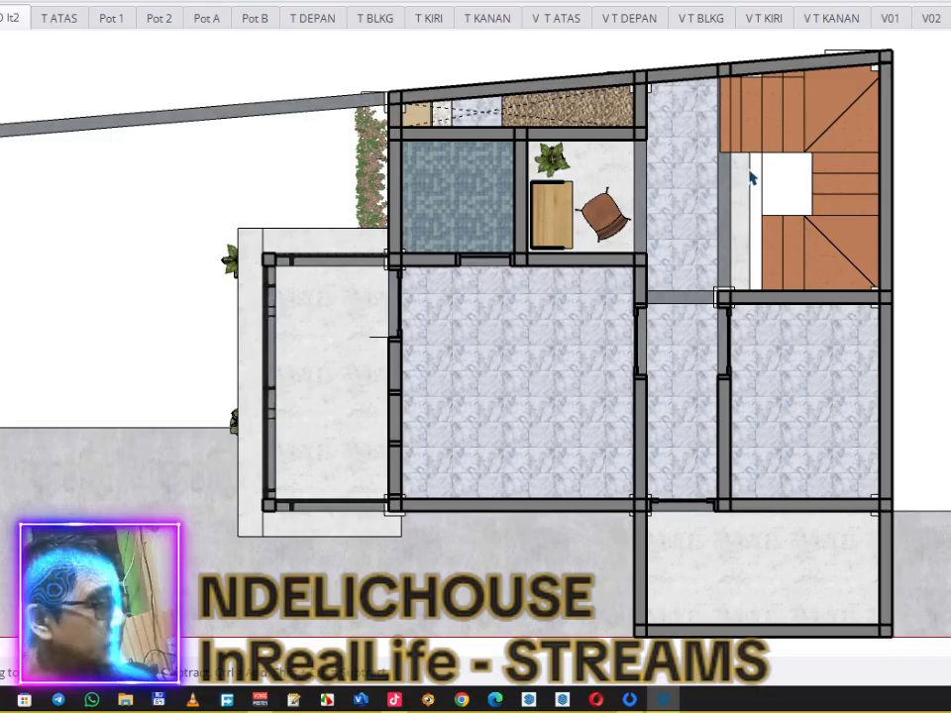
click(10, 20)
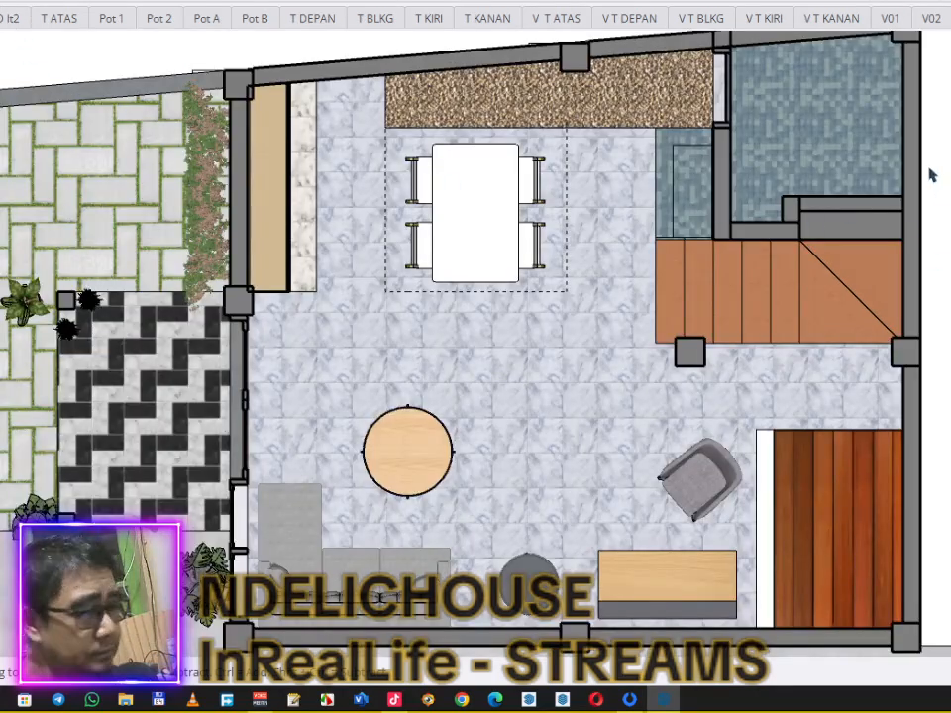
scroll(773, 327, up, 5)
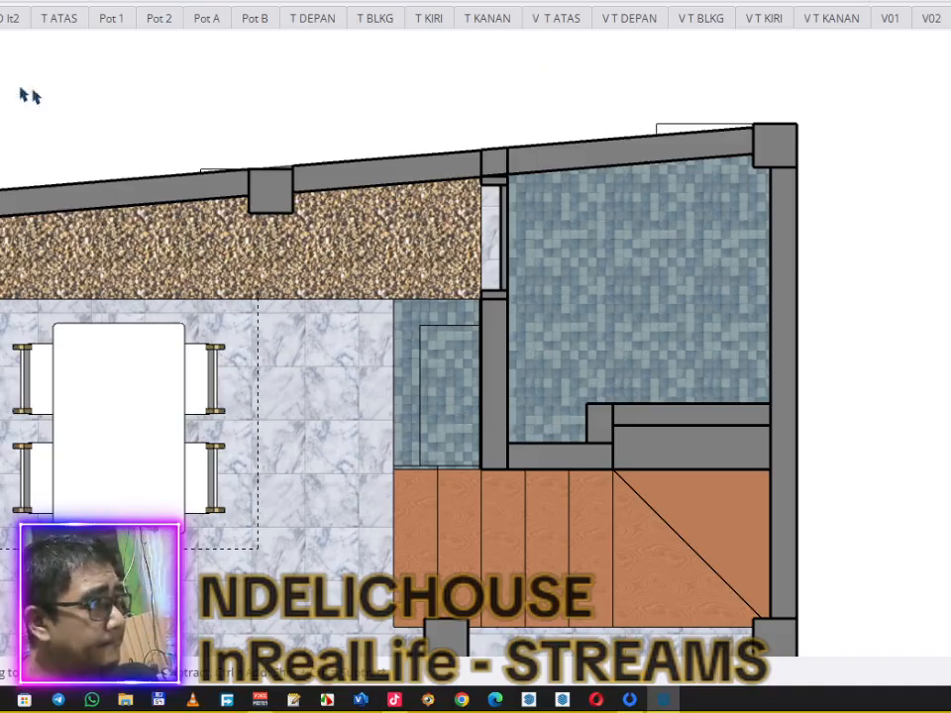
click(184, 1)
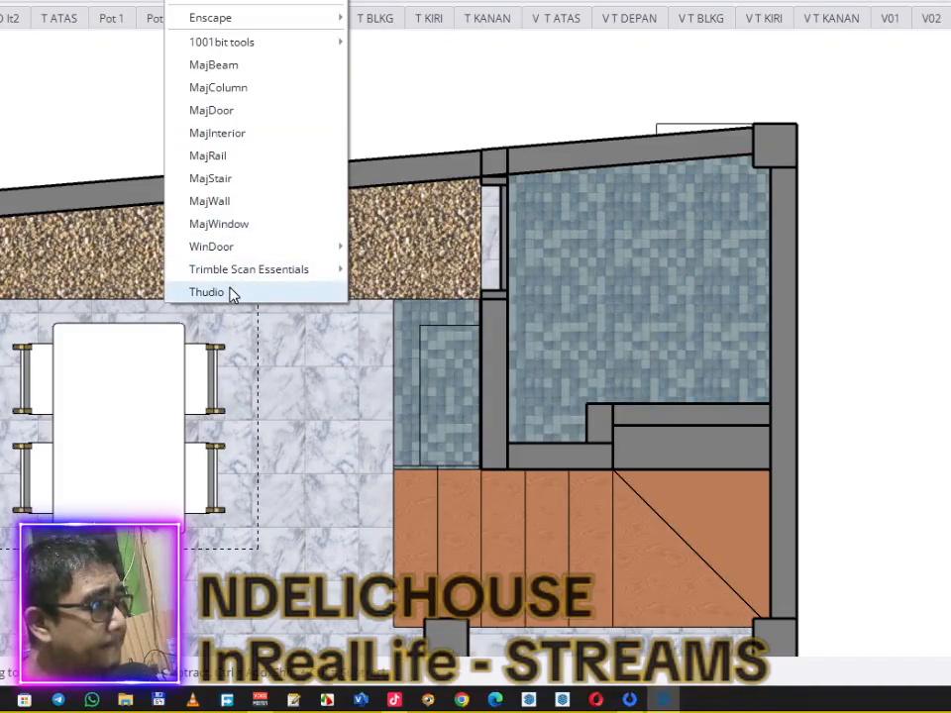
click(722, 170)
scroll(710, 169, down, 3)
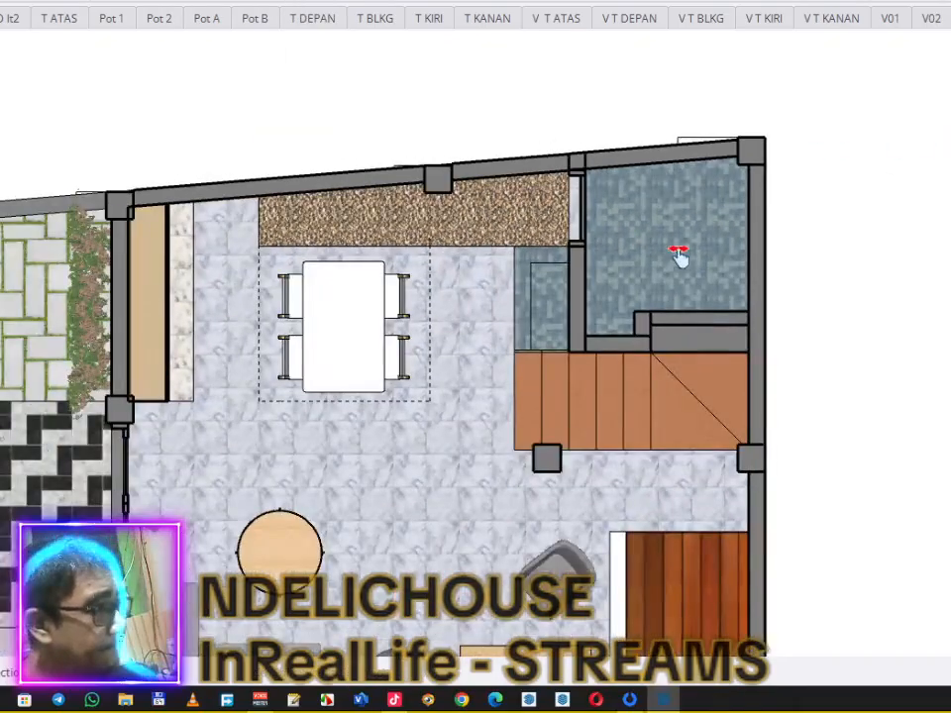
scroll(808, 153, down, 3)
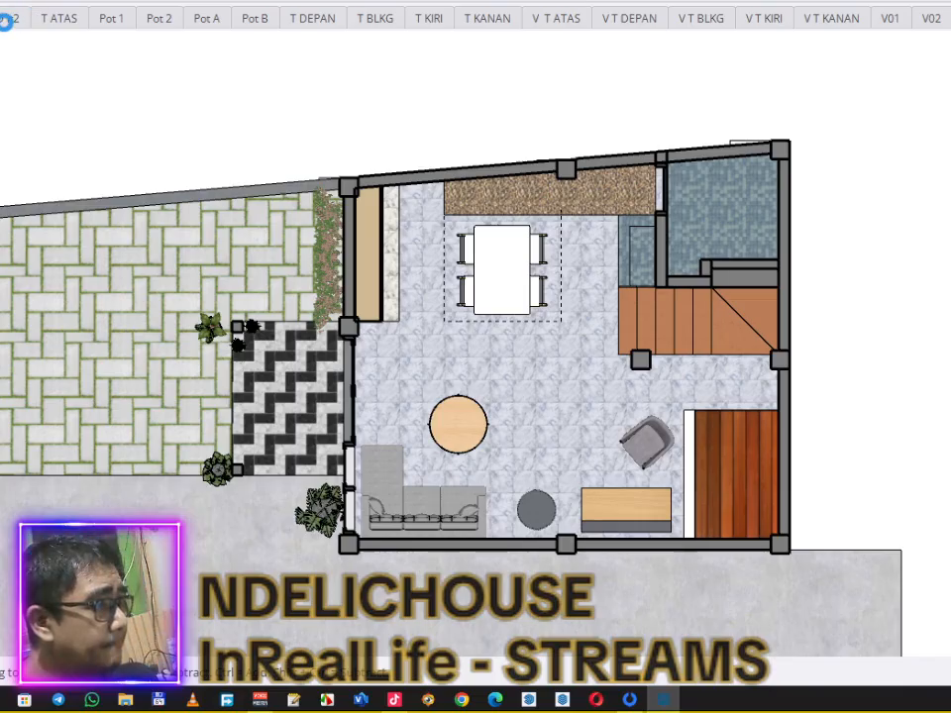
click(8, 26)
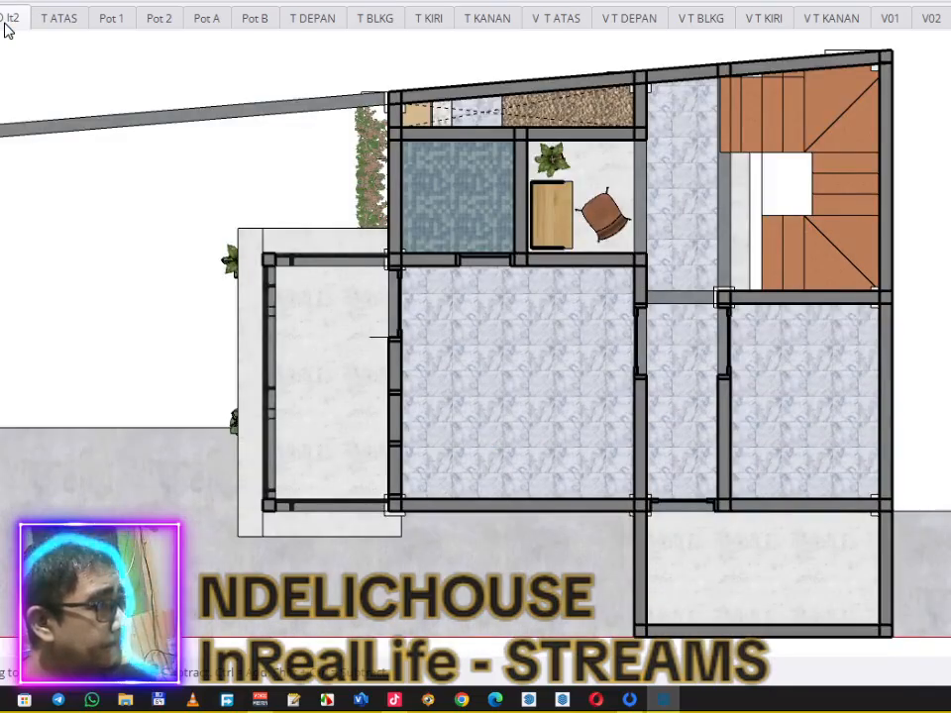
click(0, 20)
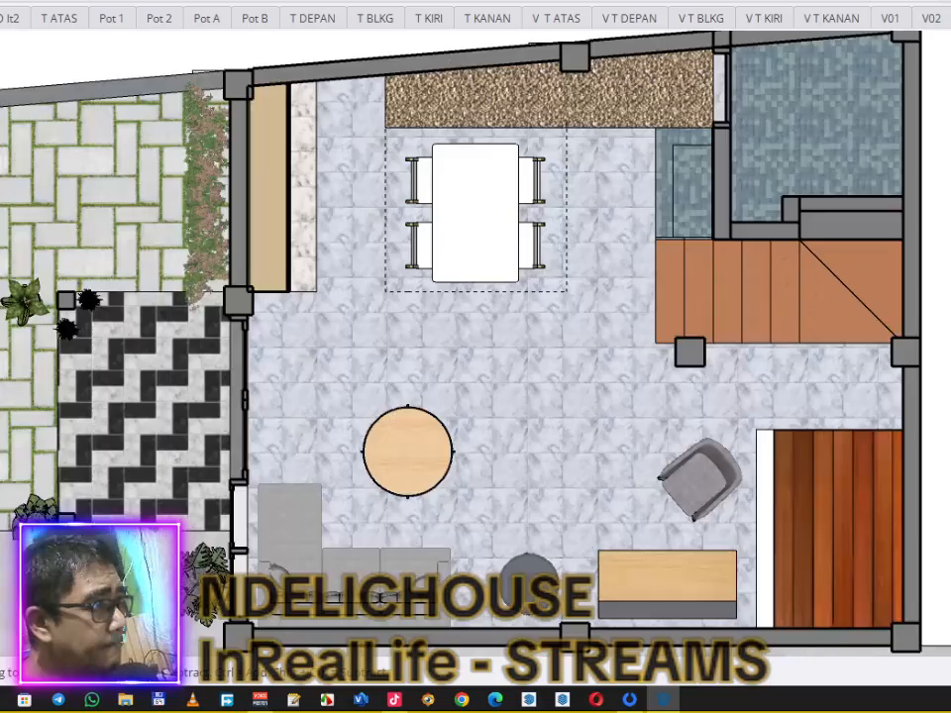
click(6, 22)
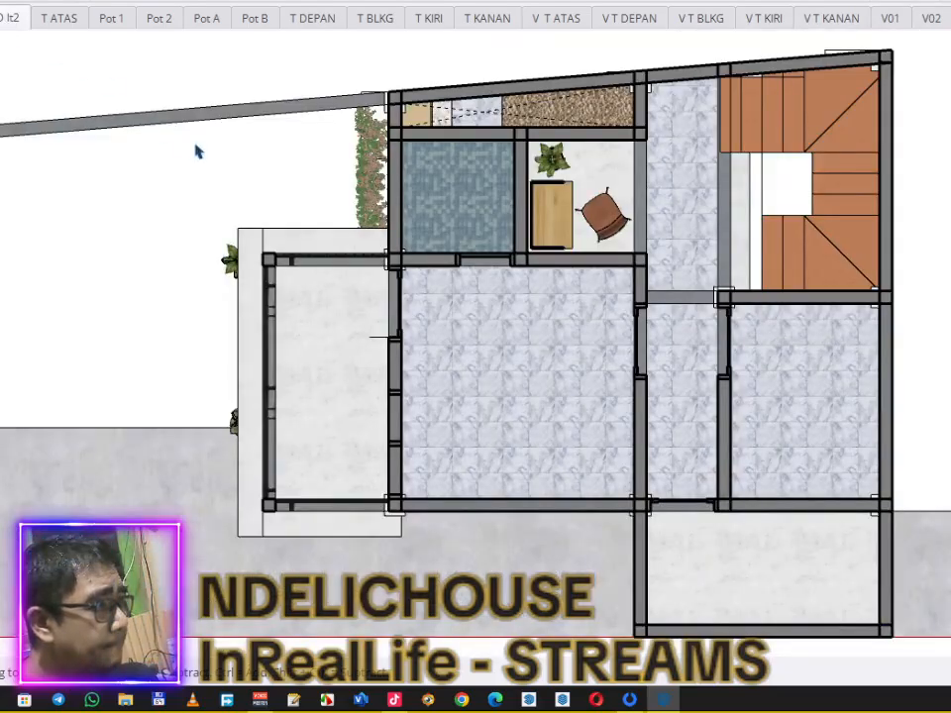
Step: Turn on the display of hidden objects in the upper-floor plan and switch it off again
click(0, 0)
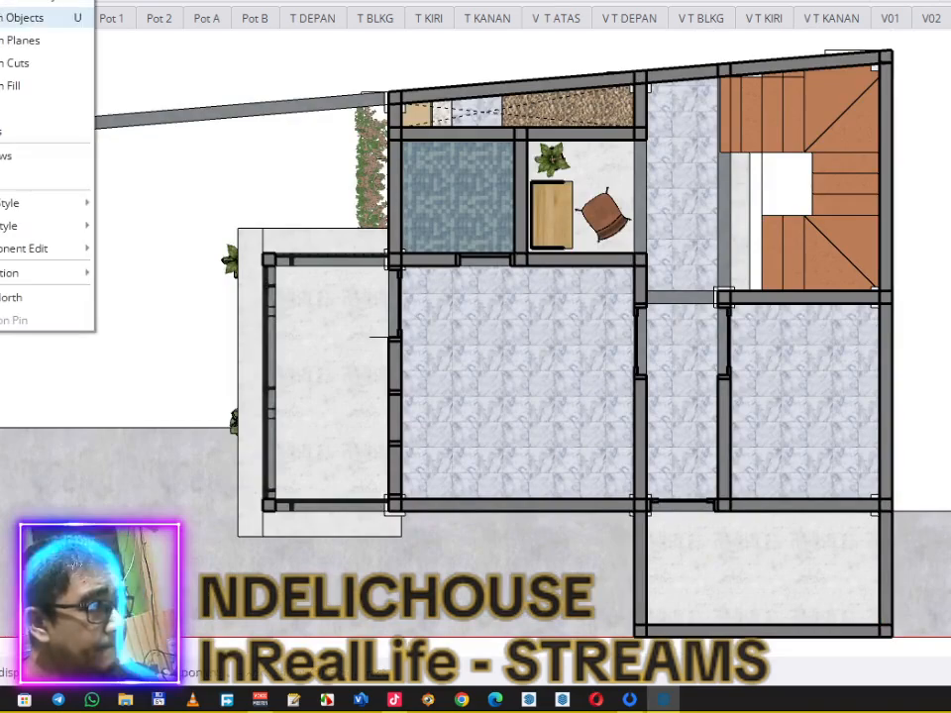
click(10, 18)
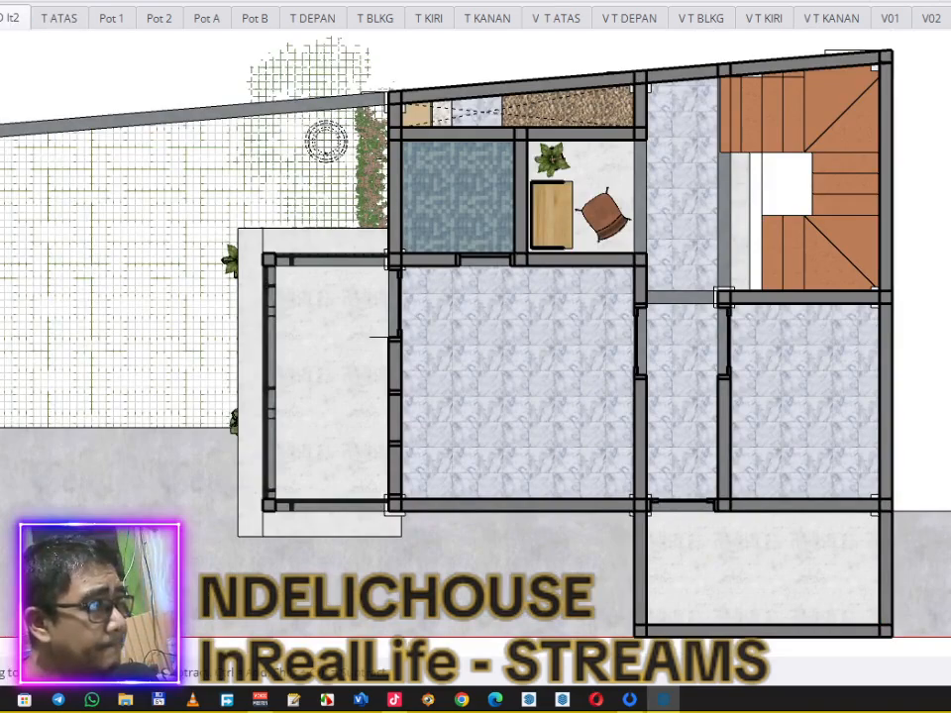
click(0, 0)
click(20, 18)
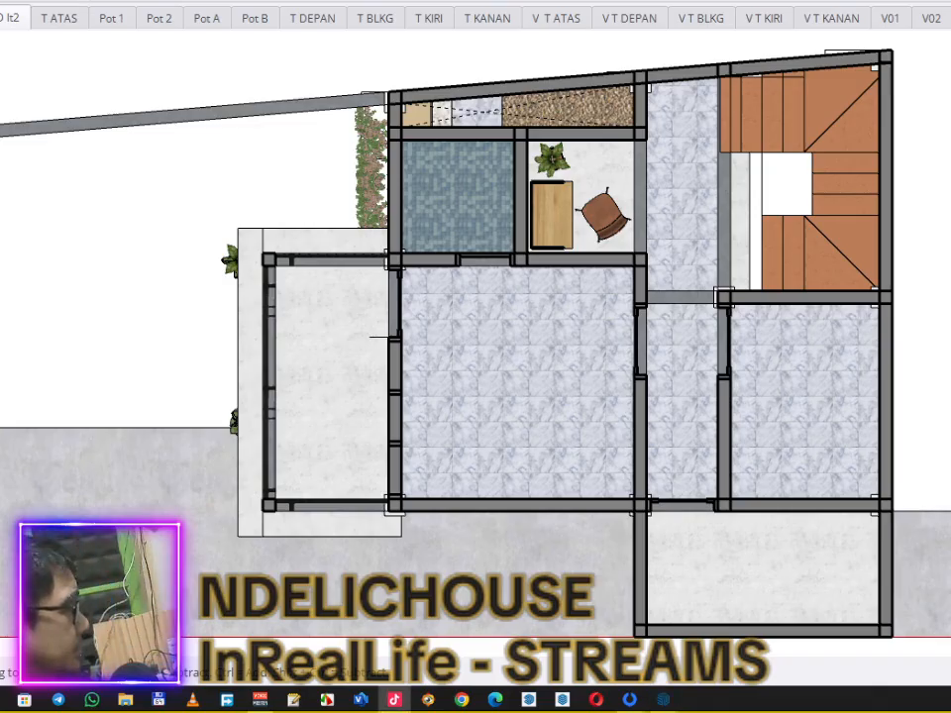
Step: Open the saved exterior perspective scene and examine the front facade around the balcony and entrance from a closer, lower angle
click(0, 22)
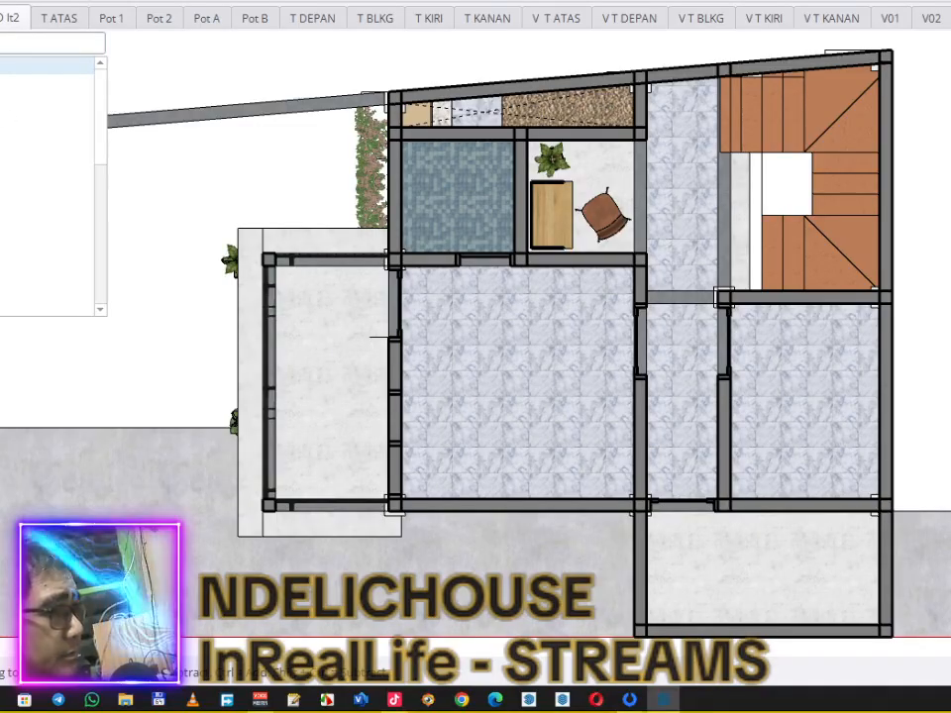
click(2, 65)
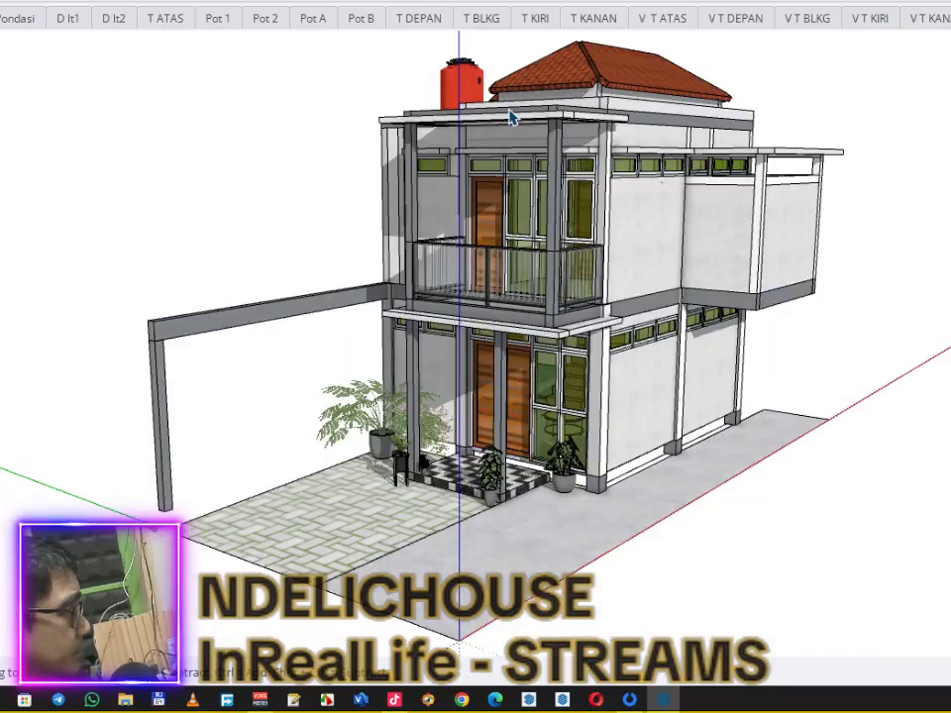
scroll(577, 133, up, 5)
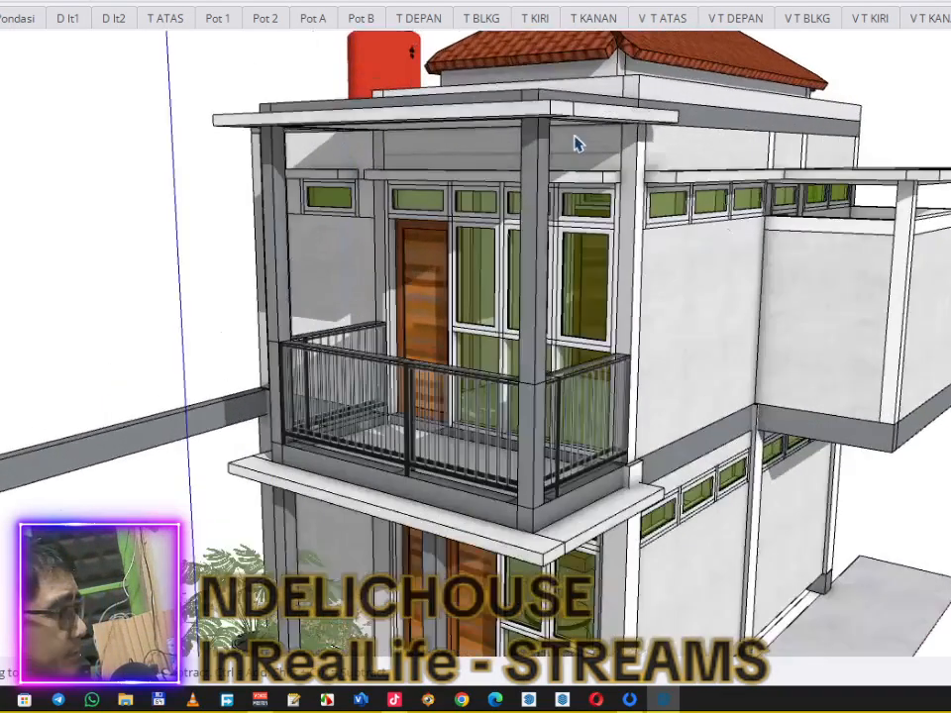
mouse_move(546, 75)
middle_down()
mouse_move(565, 101)
mouse_move(570, 89)
mouse_move(612, 81)
mouse_move(610, 63)
mouse_move(598, 92)
mouse_move(592, 83)
middle_up()
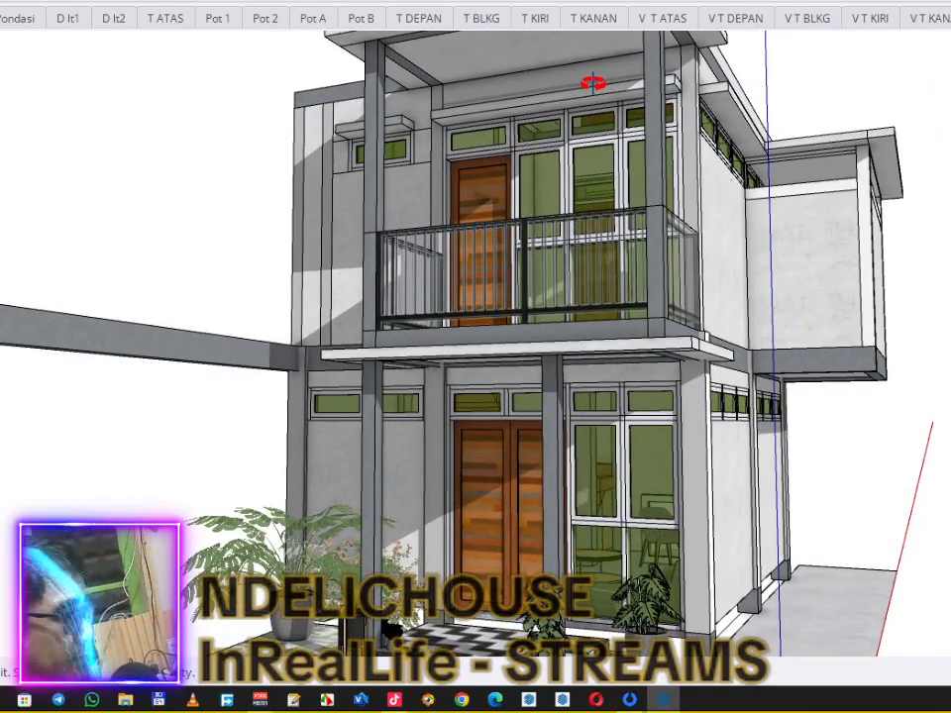
right_click(930, 101)
click(910, 115)
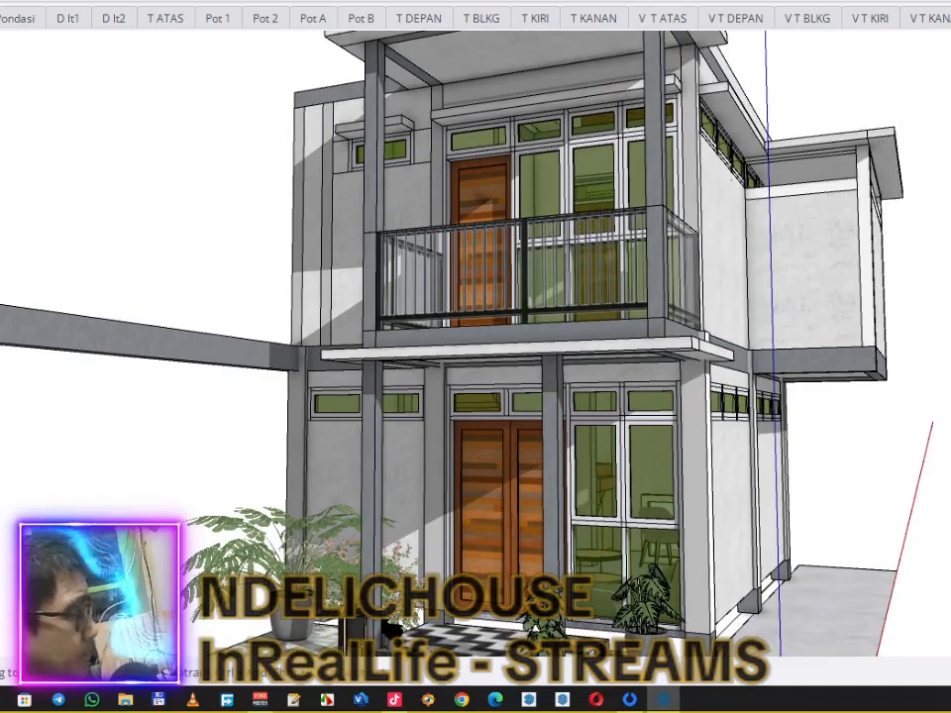